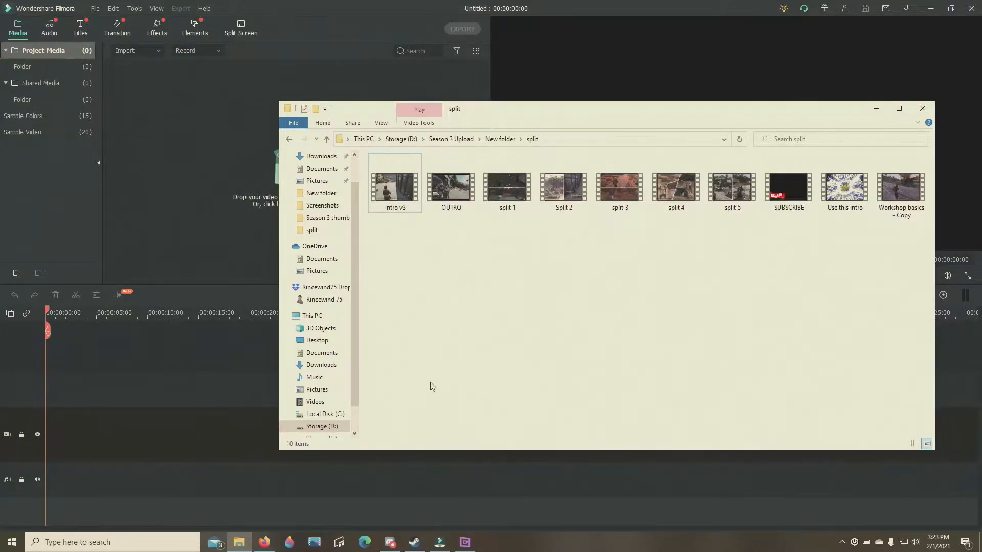
Step: Import all ten video clips from the split folder into the project media and select the Use this intro clip for preview
drag(388, 239, 904, 165)
drag(395, 189, 179, 106)
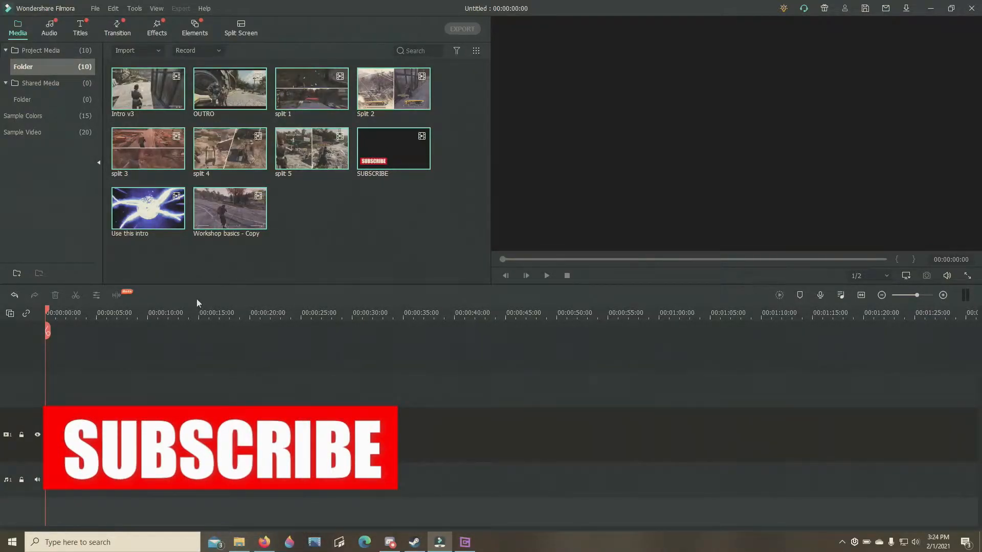
double_click(140, 214)
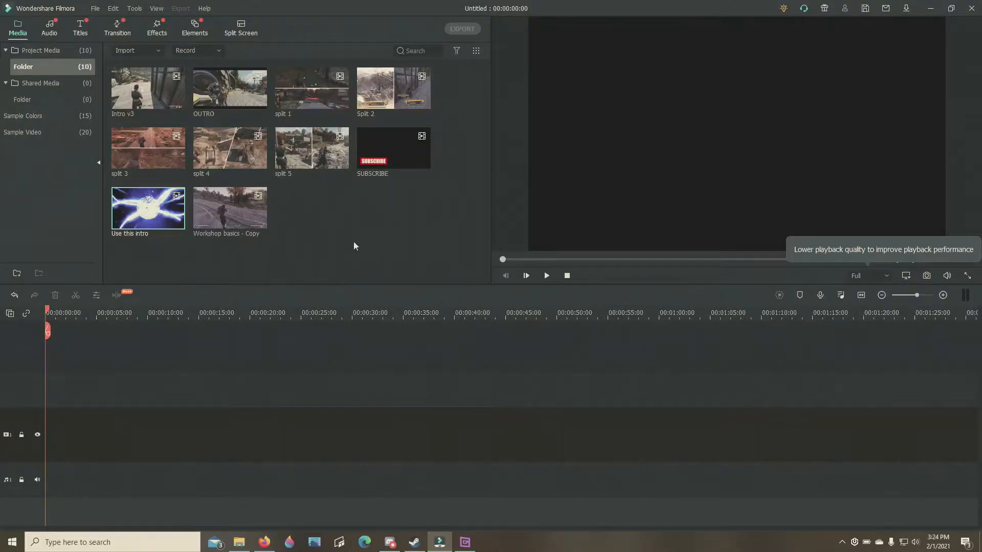
Step: Place the Intro v3 clip at the start of the first video track and match the project settings to 1920 x 1080 60fps
mouse_move(173, 180)
drag(138, 81, 29, 440)
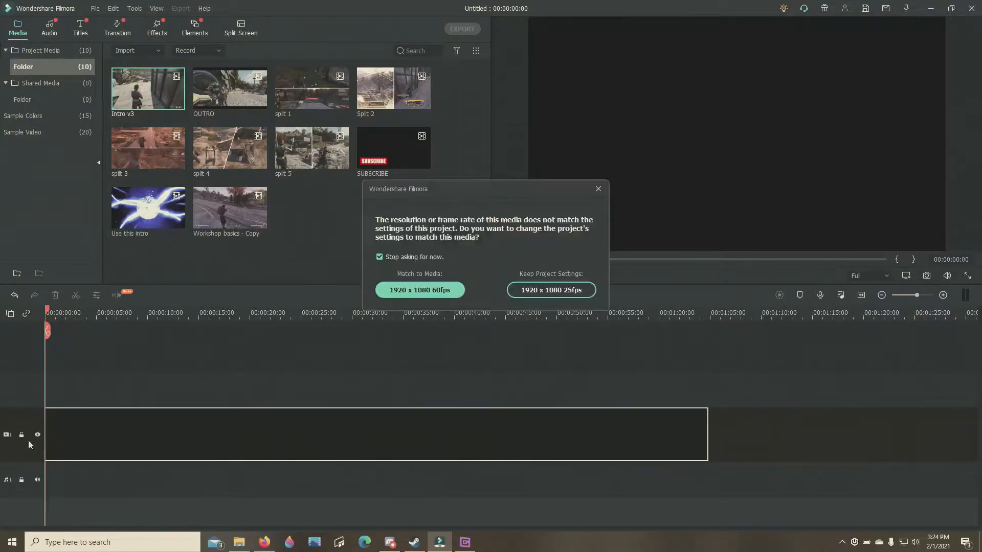
click(419, 290)
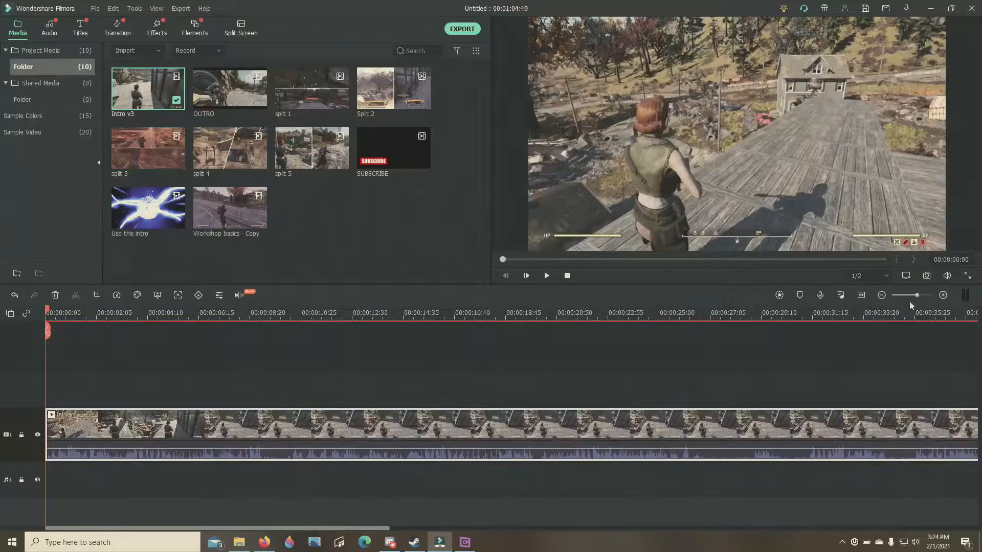
Step: Play back the opening of the Intro v3 clip on the timeline to check its picture and sound
drag(912, 296, 909, 295)
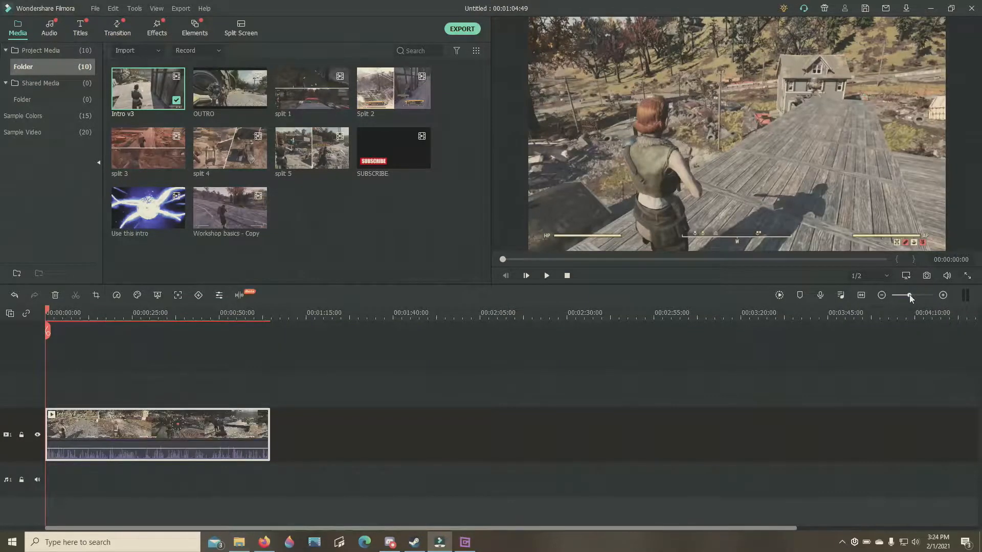
click(913, 295)
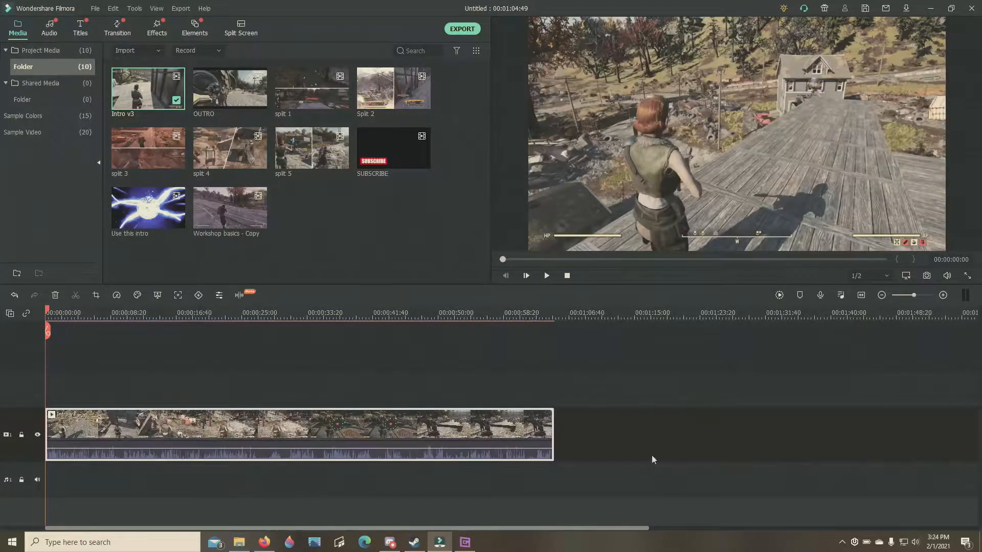
click(547, 277)
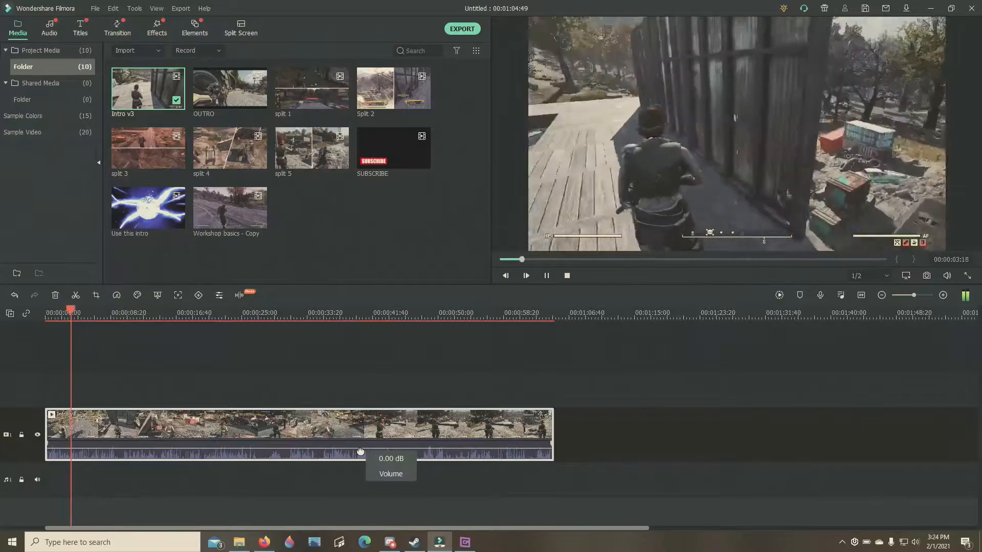
drag(353, 454, 343, 447)
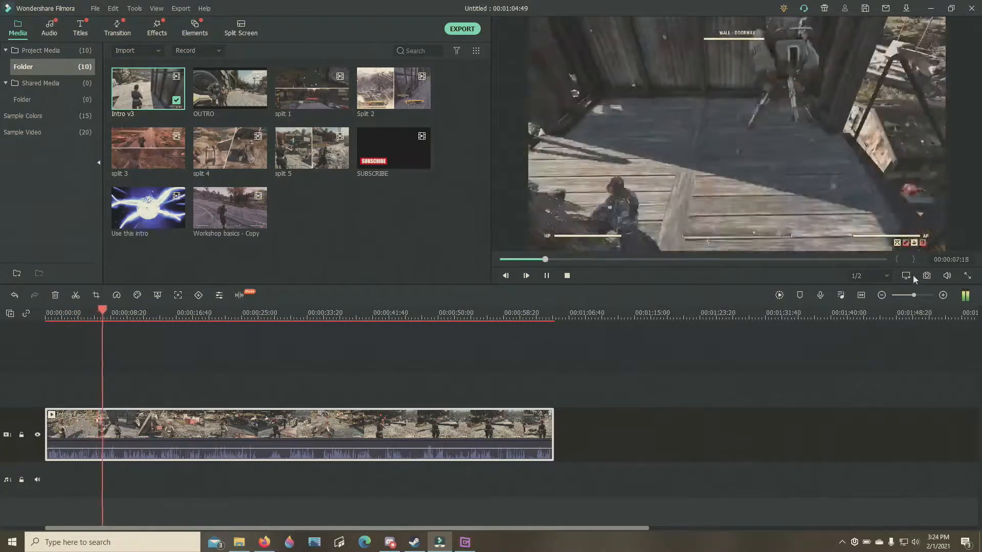
click(547, 277)
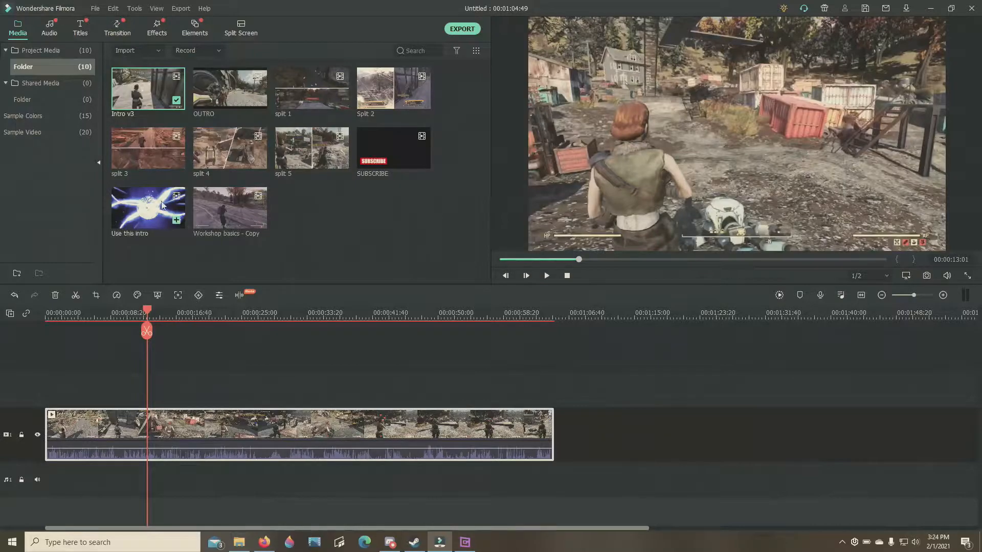
Step: Place the Use this intro clip on the second video track so its start slightly overlaps the end of Intro v3, at about 00:01:04
drag(140, 214, 543, 390)
click(529, 315)
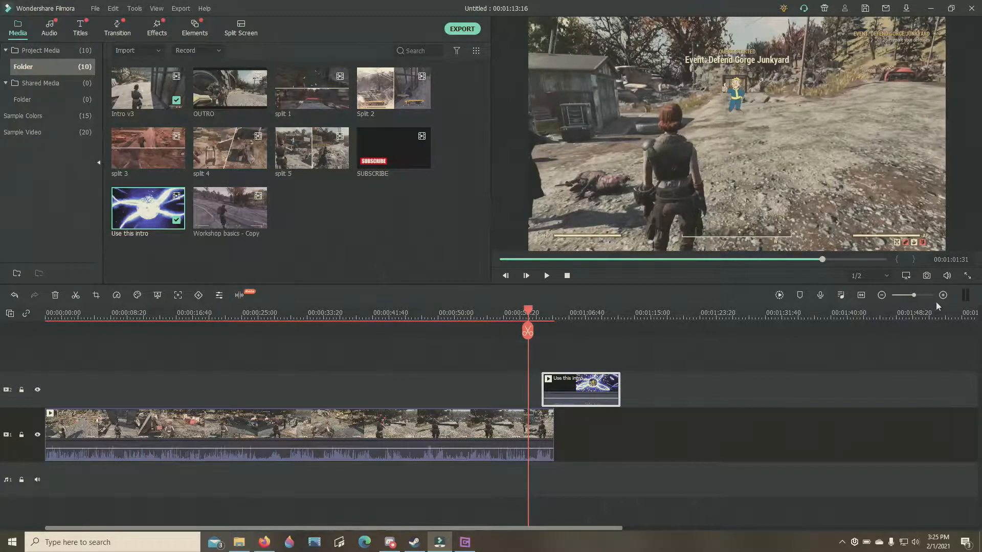
click(922, 295)
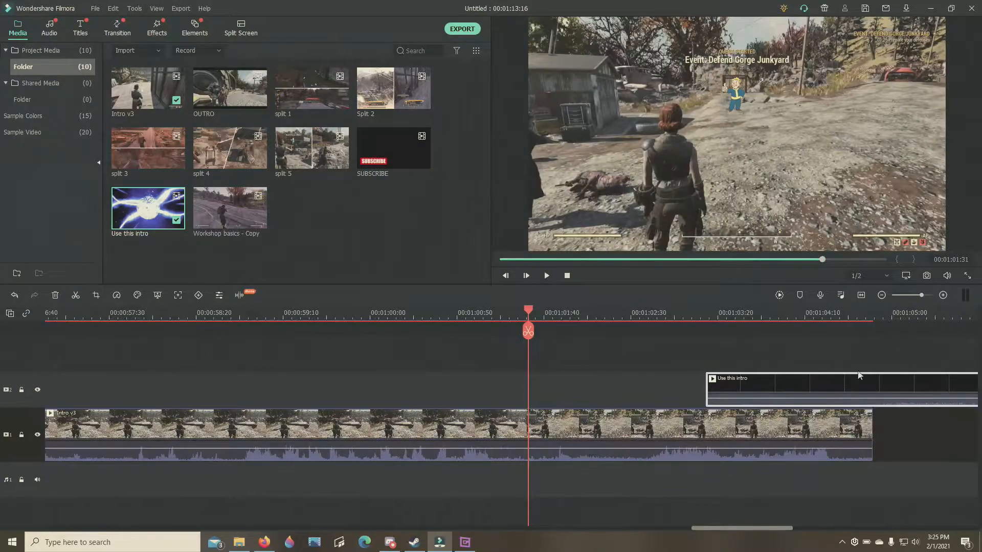
drag(732, 529, 765, 529)
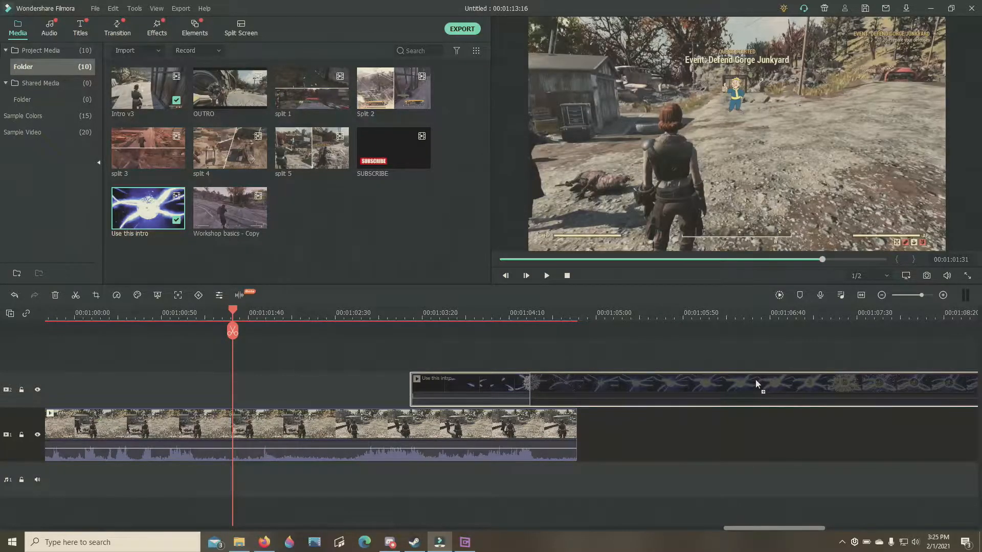
drag(756, 379, 756, 379)
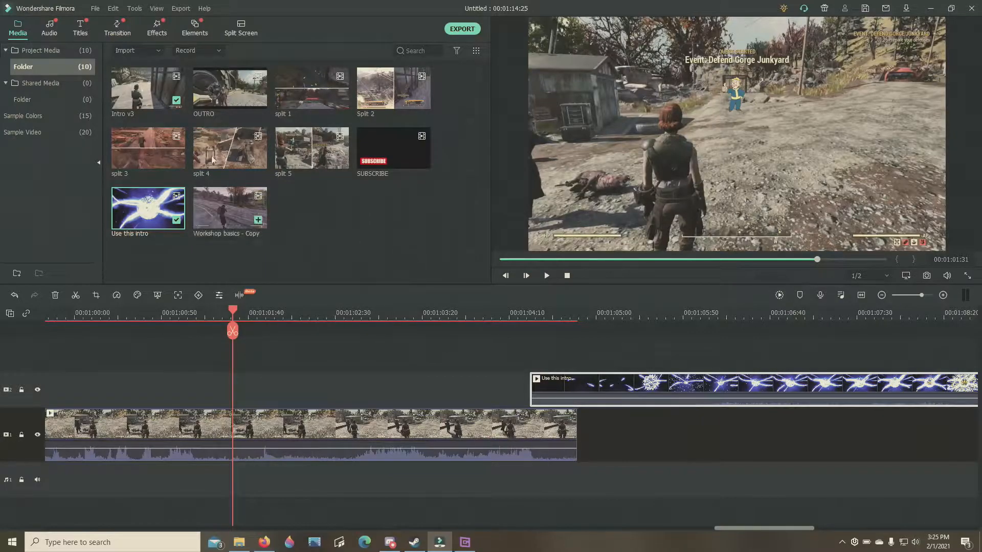
Step: Add a Fade transition to the start of the Use this intro clip and shorten the transition
click(117, 33)
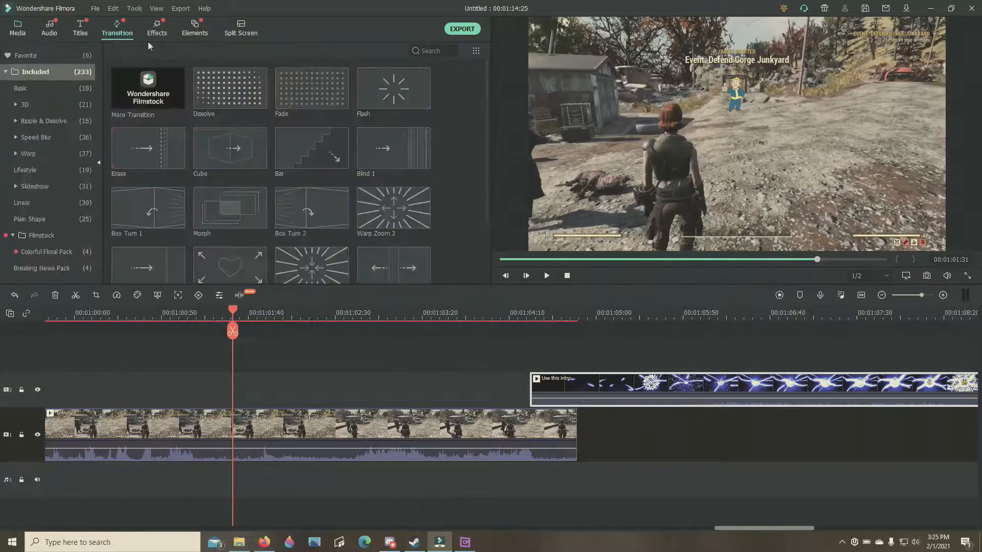
click(315, 113)
drag(311, 84, 722, 397)
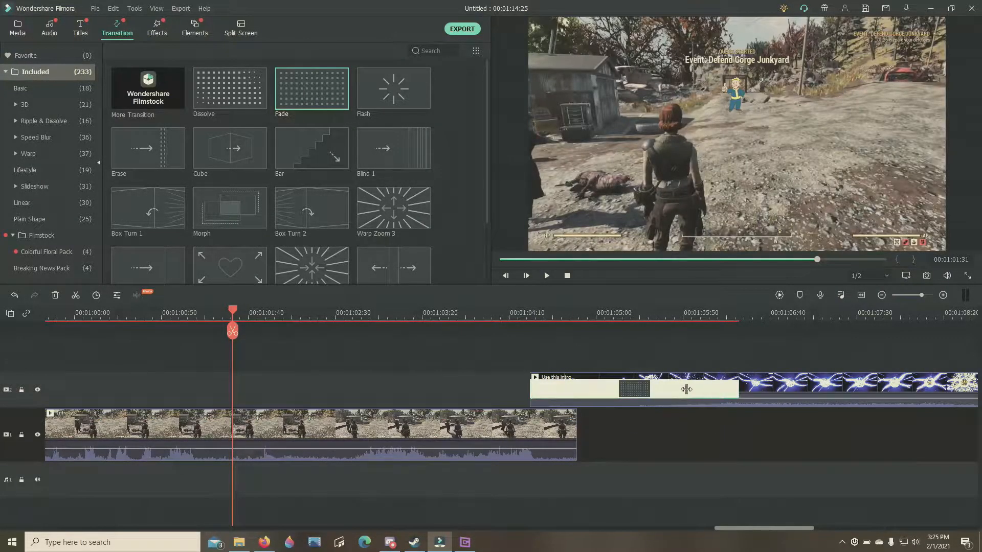
drag(656, 392, 656, 391)
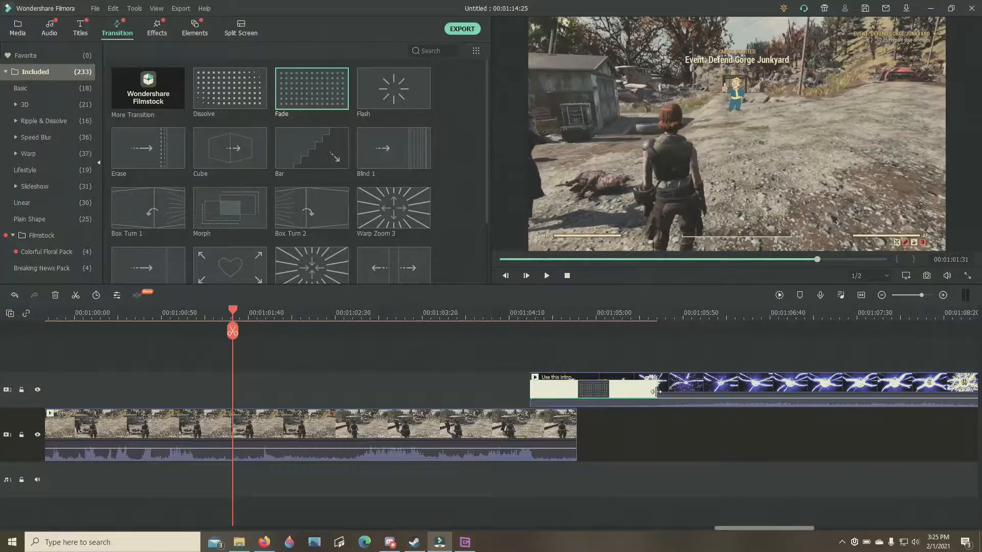
Step: Play back the changeover from Intro v3 to the Use this intro clip to check the fade
click(483, 315)
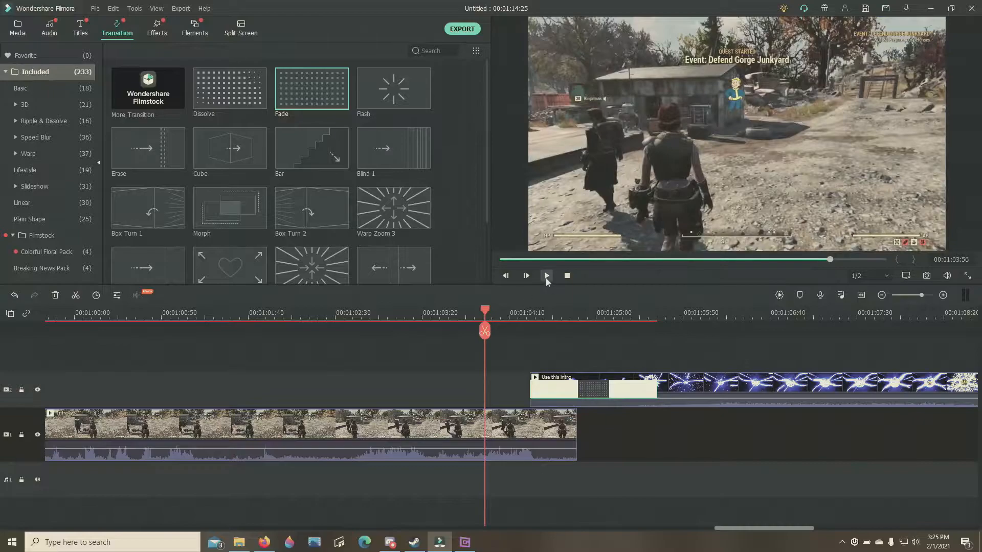
click(546, 276)
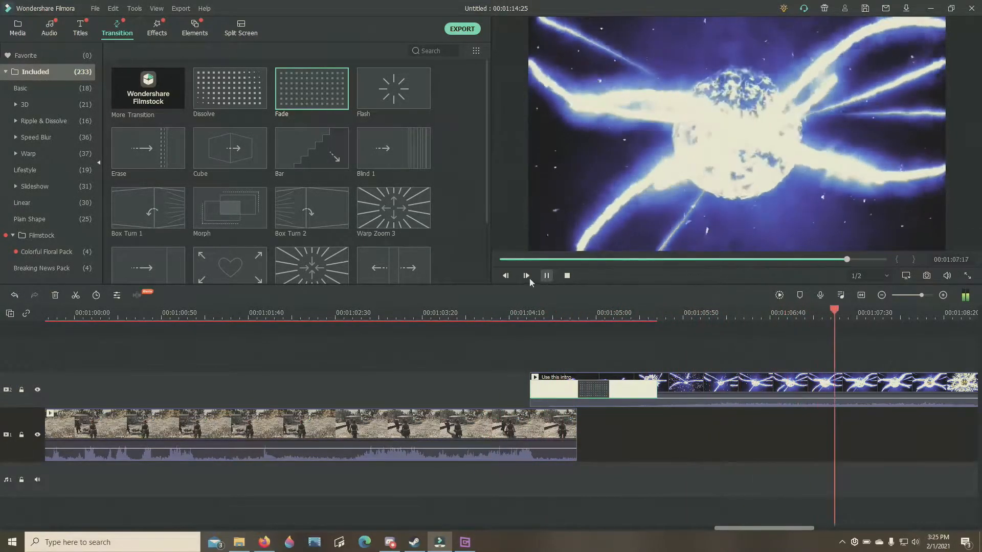
click(546, 276)
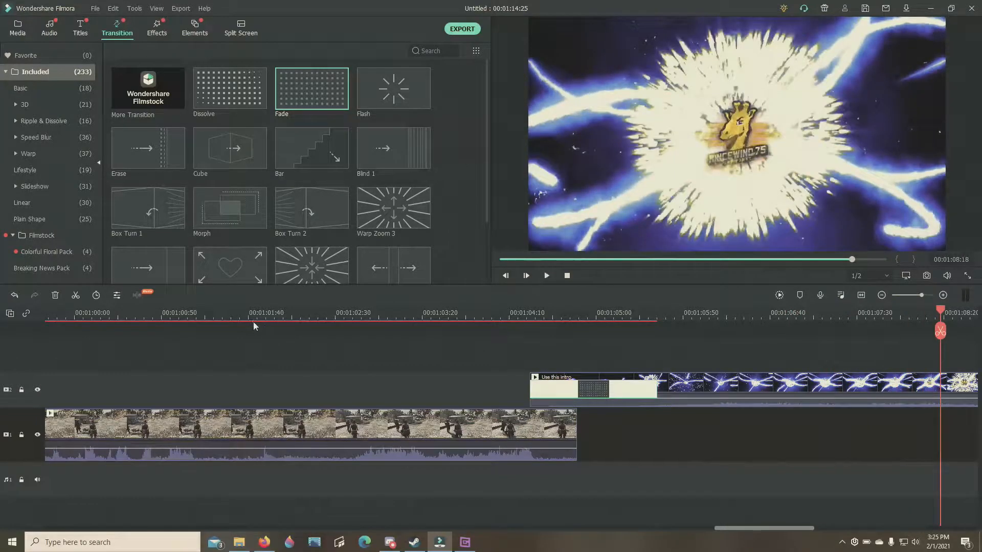
click(230, 312)
click(546, 275)
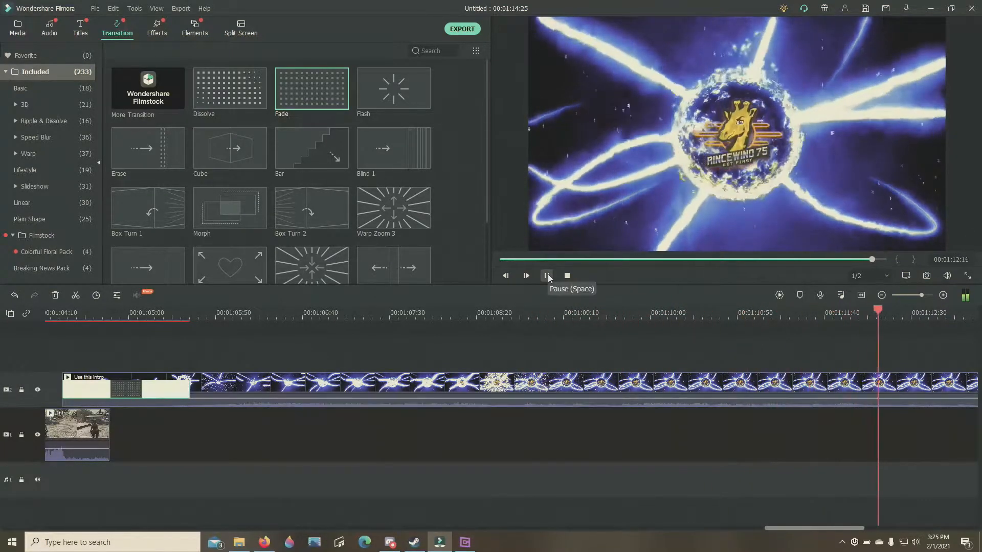
click(547, 276)
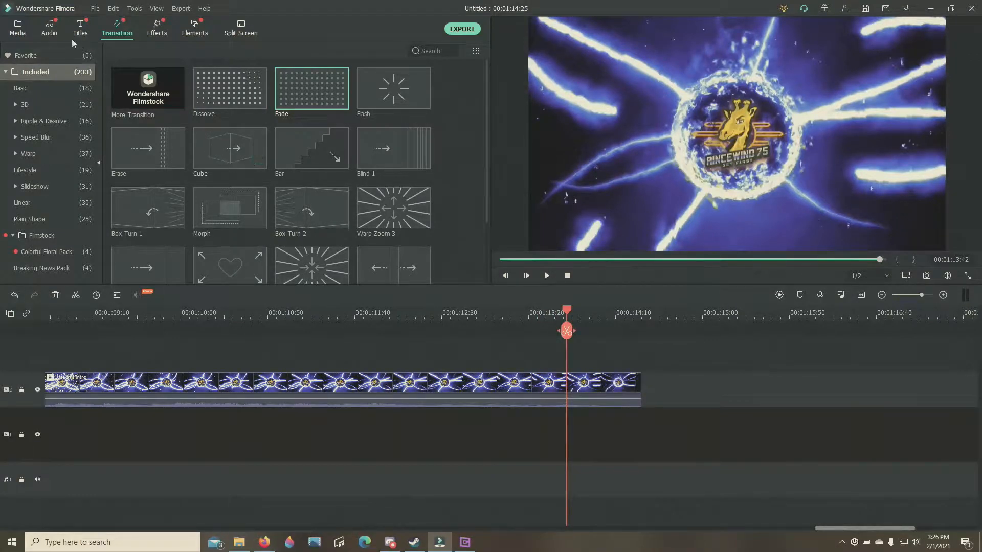
Step: Place the Workshop basics - Copy clip on the first video track just after the Use this intro clip, at about 00:01:15
click(18, 30)
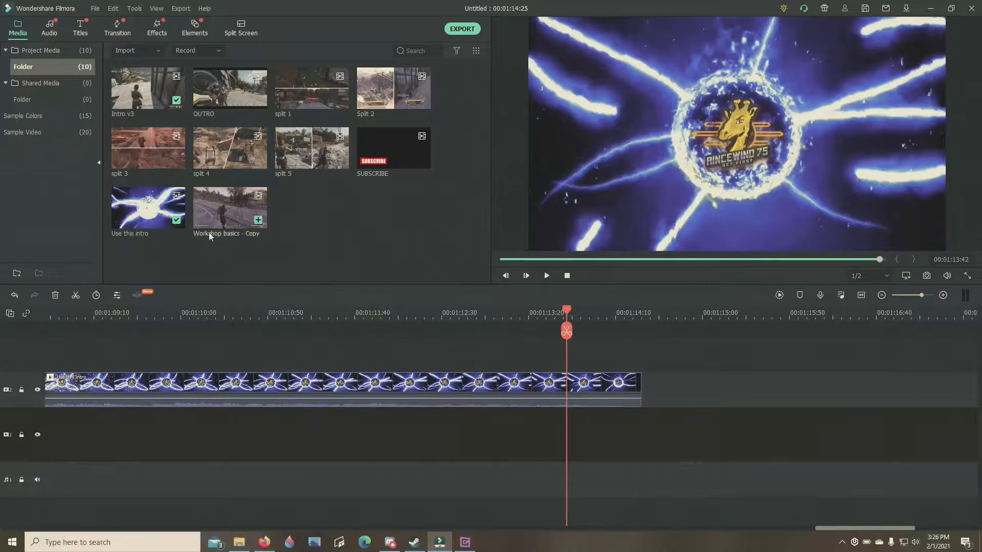
drag(210, 212, 711, 452)
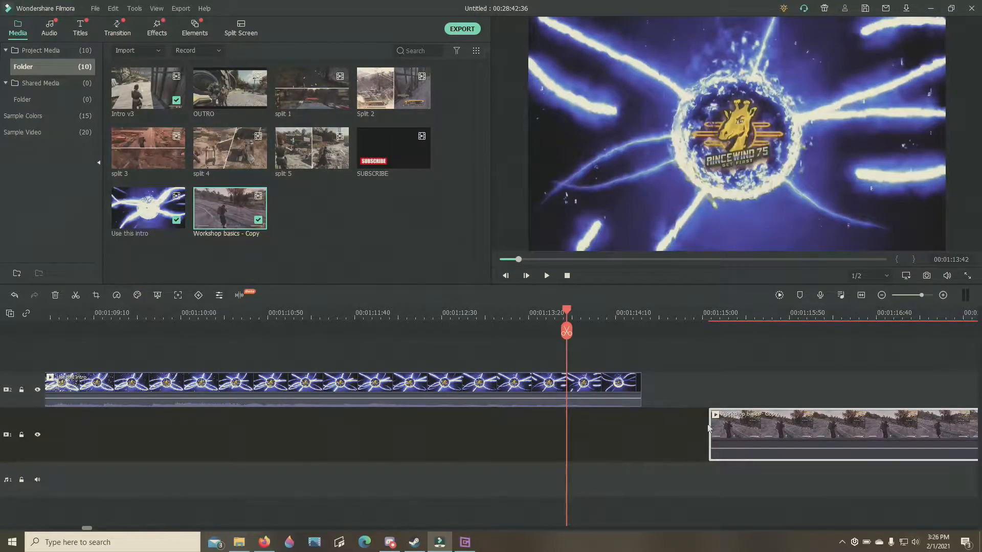
click(910, 295)
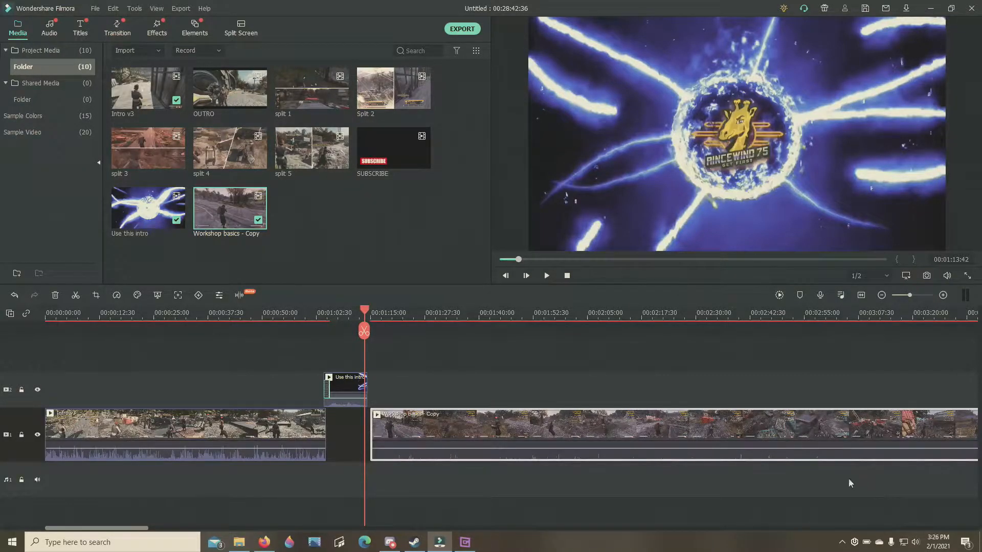
Step: Play through the beginning of the Workshop basics - Copy clip and set the playhead at the cut point, 00:01:31:12
click(544, 277)
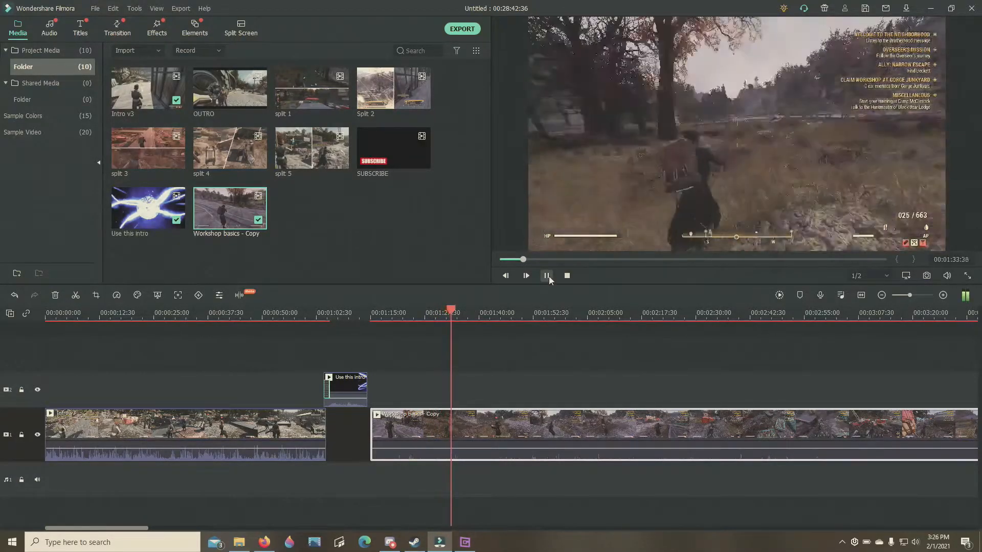
click(548, 276)
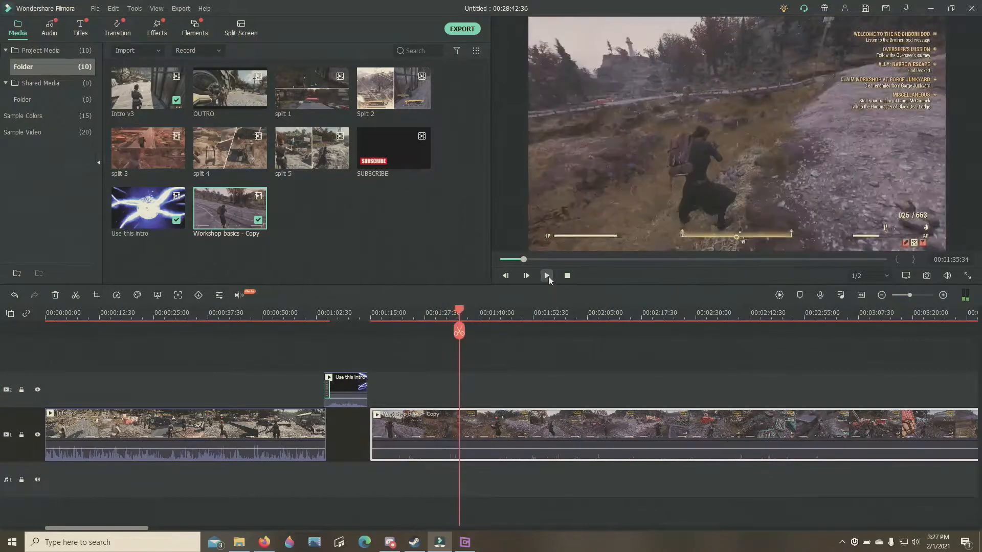
drag(461, 313, 443, 316)
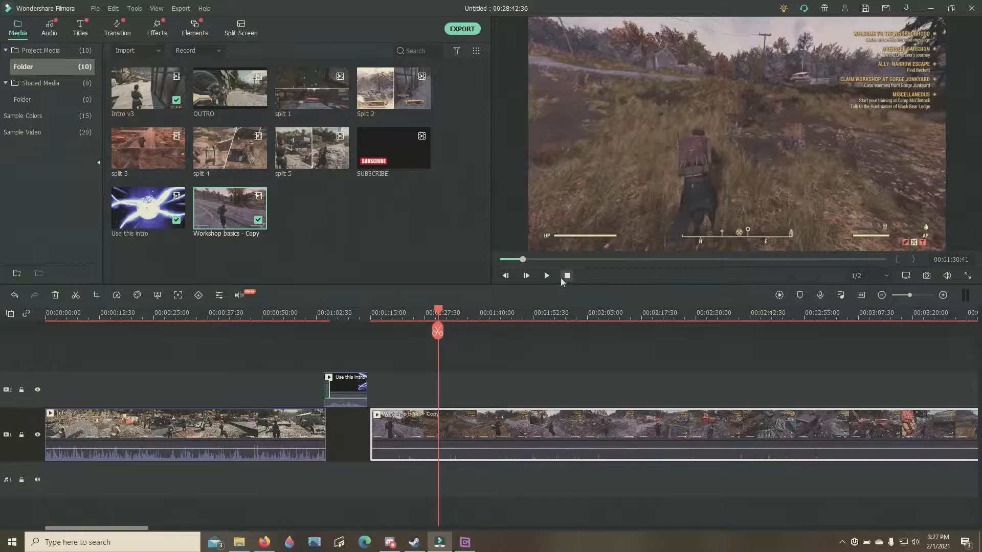
click(546, 277)
click(545, 277)
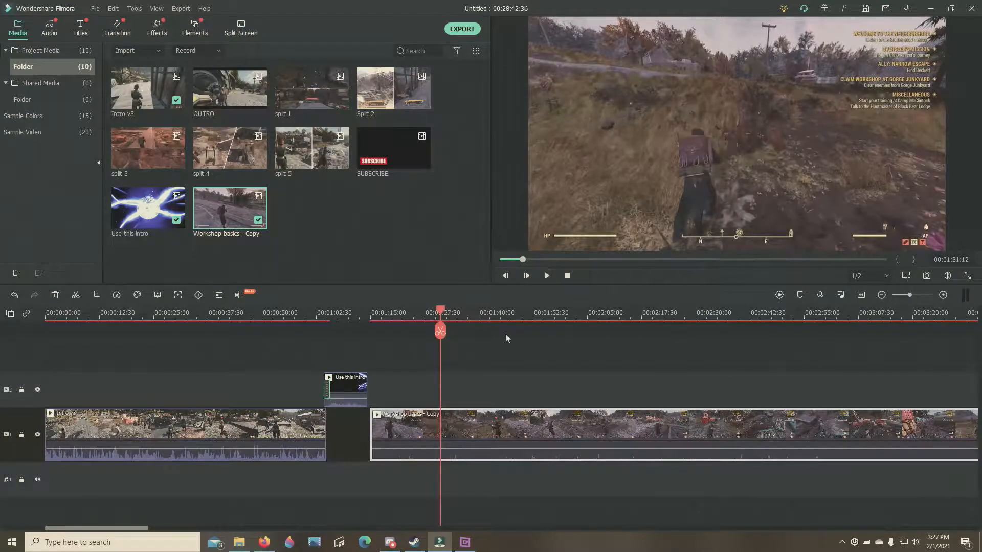
Step: Split the Workshop basics - Copy clip at the playhead and ripple delete the portion before the cut
click(440, 331)
click(410, 431)
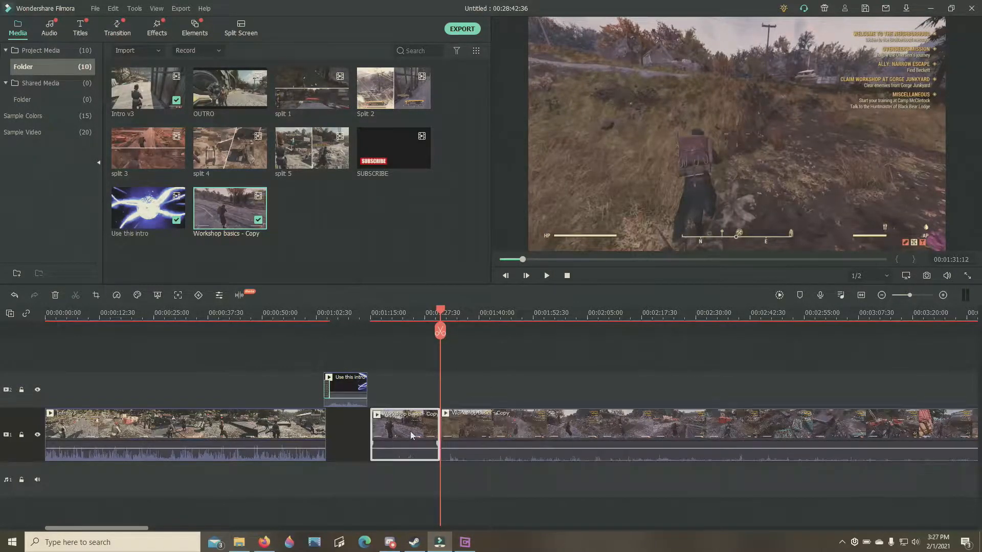
right_click(408, 432)
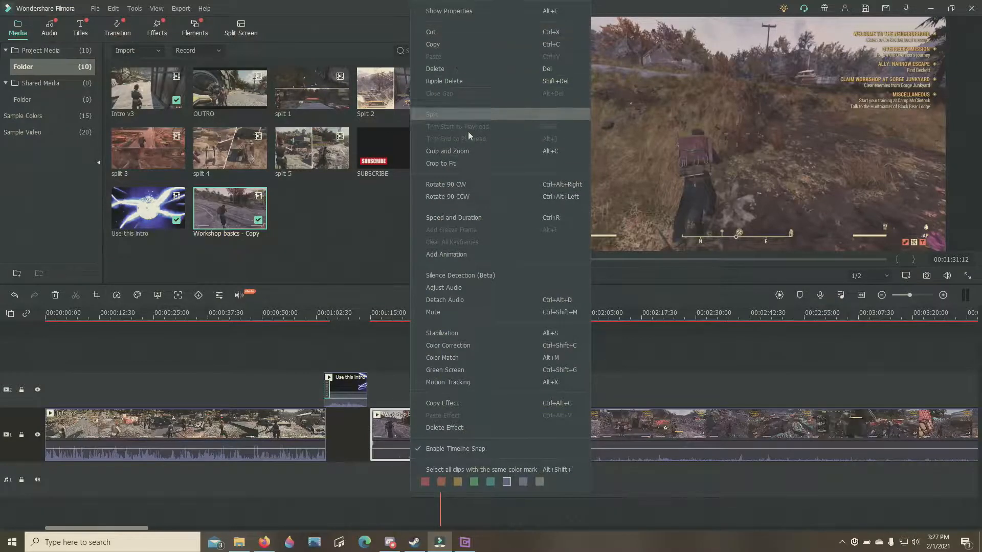
click(471, 80)
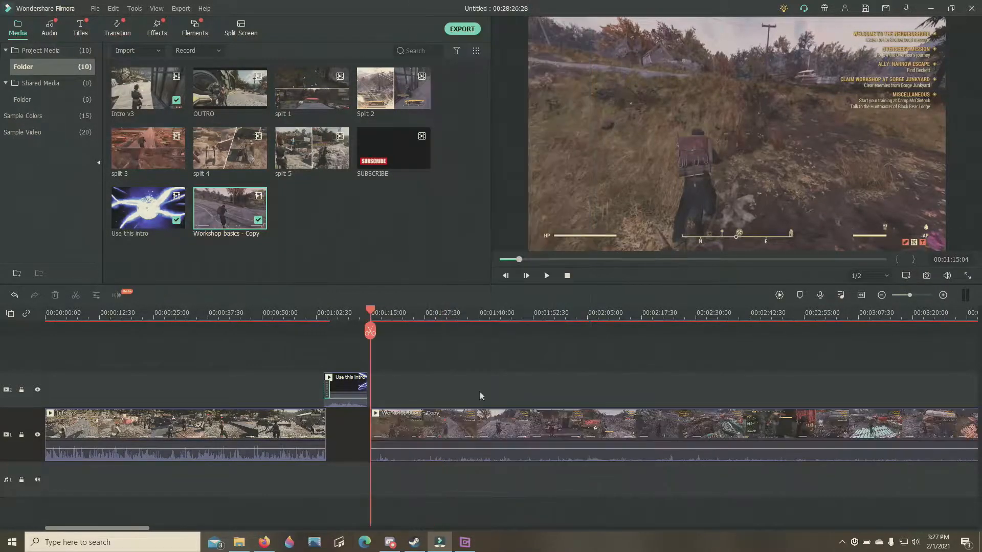
Step: Move the trimmed Workshop basics - Copy clip earlier so its start slightly overlaps the end of the Use this intro clip
click(578, 434)
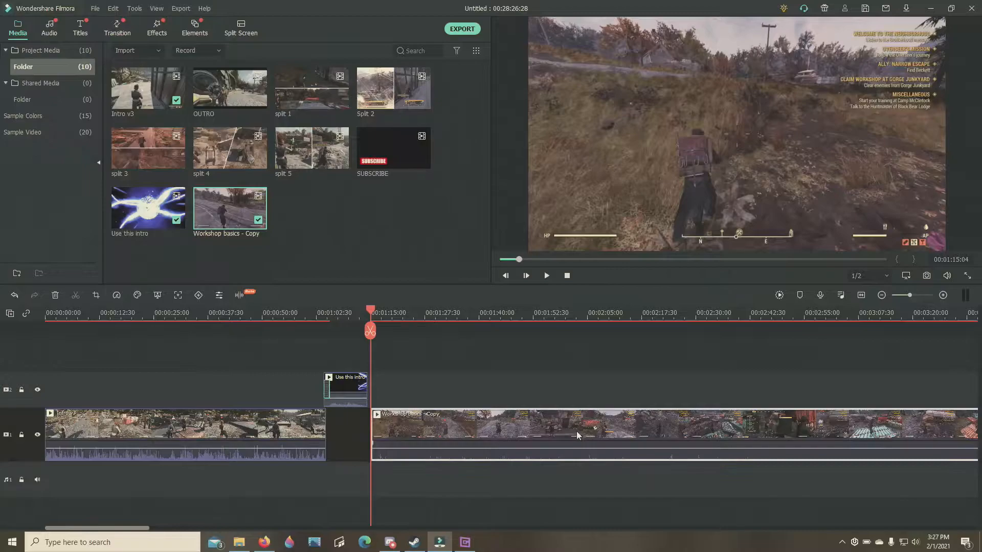
drag(577, 431, 573, 432)
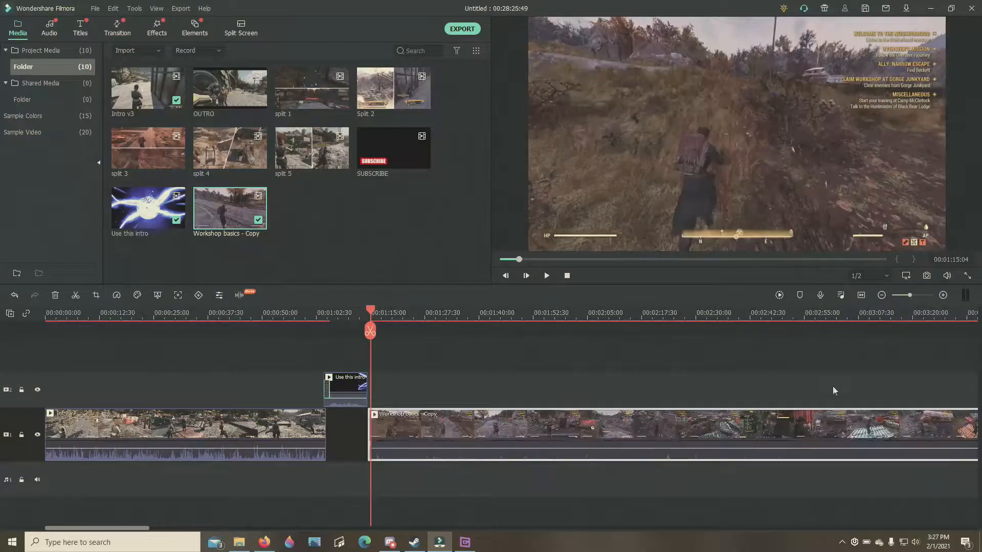
click(920, 295)
drag(772, 416, 749, 413)
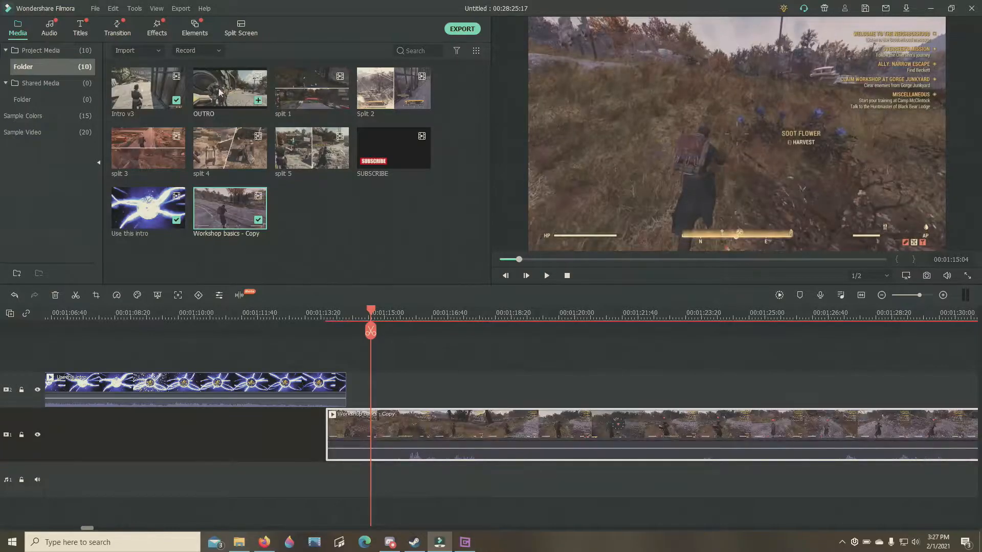
Step: Add a Fade transition to the end of the Use this intro clip and play the overlap from about 00:01:10
click(117, 32)
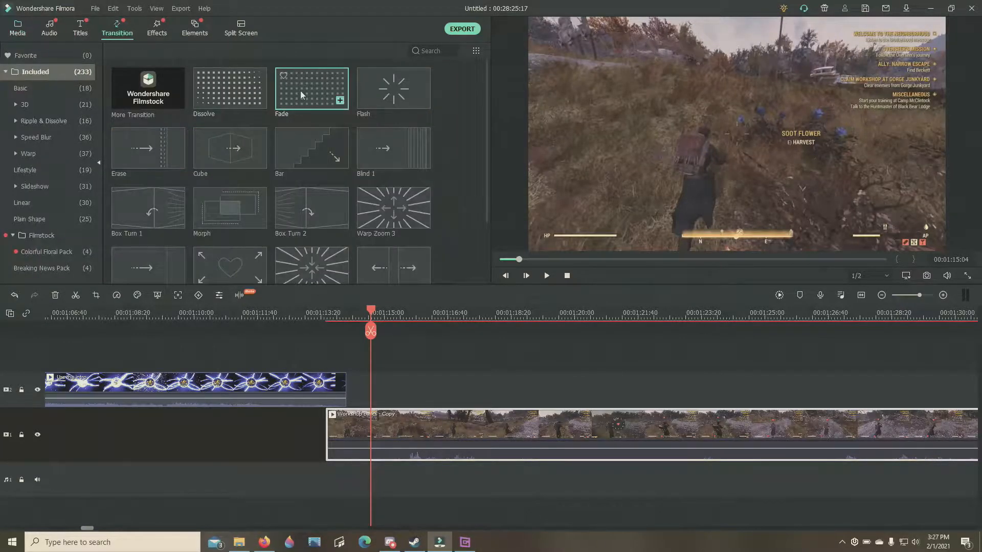
drag(300, 91, 330, 358)
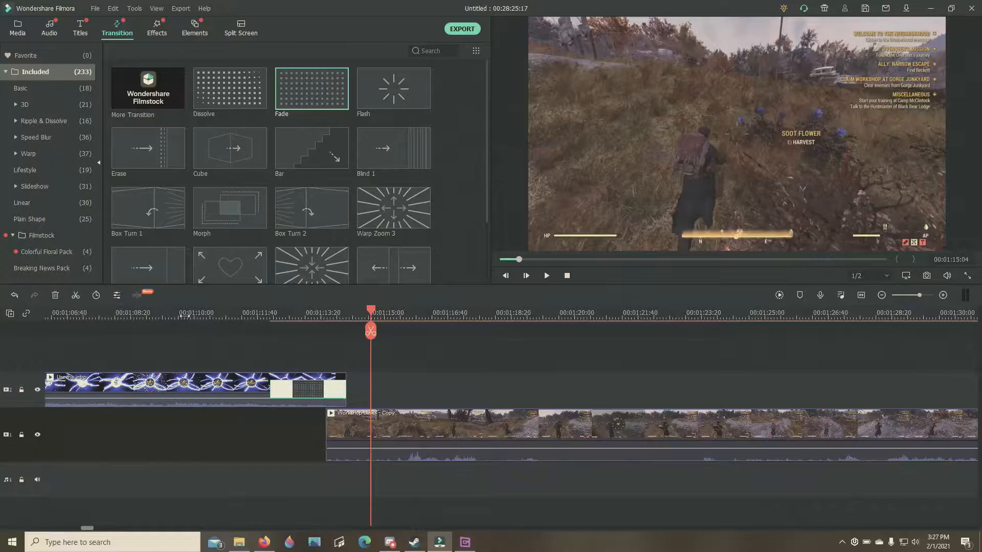
click(177, 315)
click(549, 275)
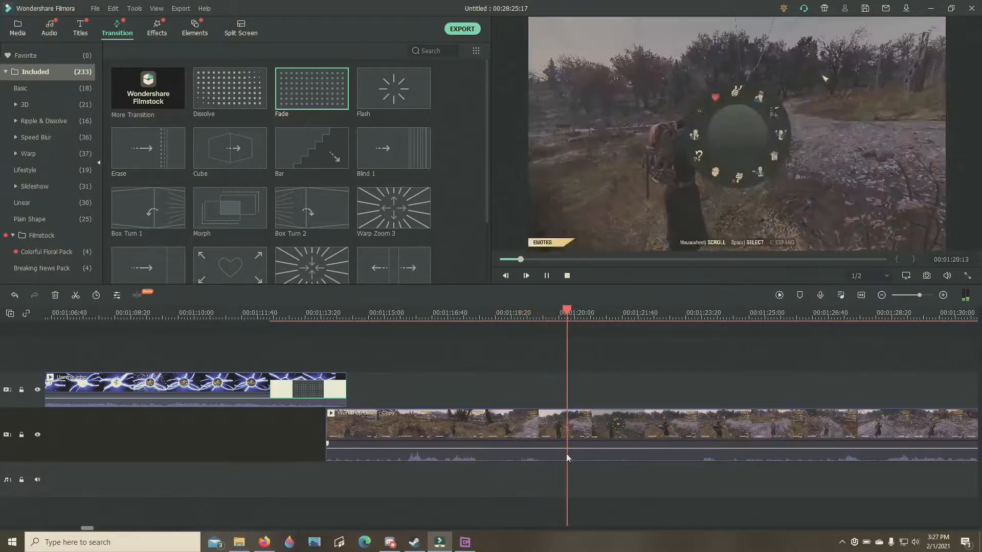
Step: Raise the volume of the Workshop basics - Copy clip slightly and pause playback at 00:02:02:32
drag(552, 449, 556, 446)
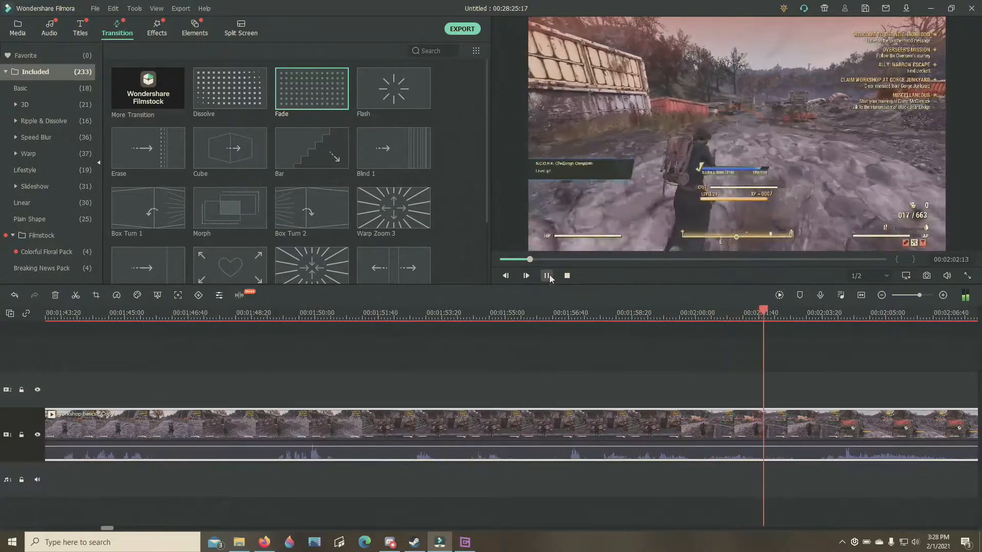
click(547, 276)
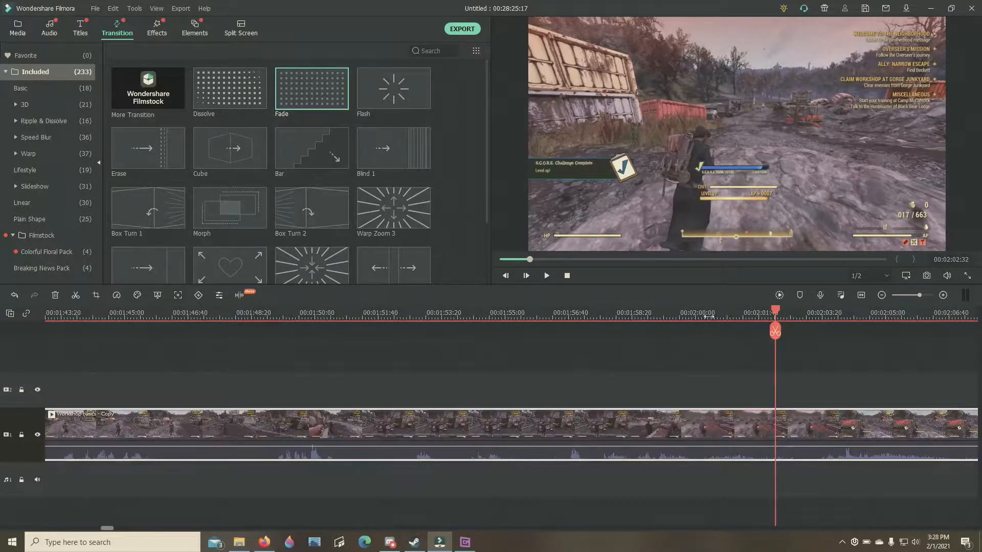
click(775, 333)
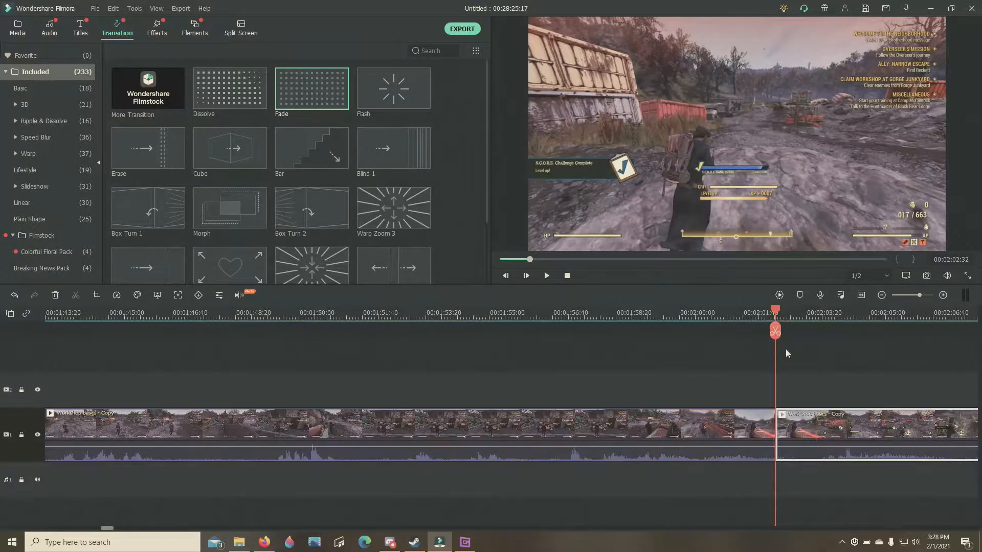
click(547, 276)
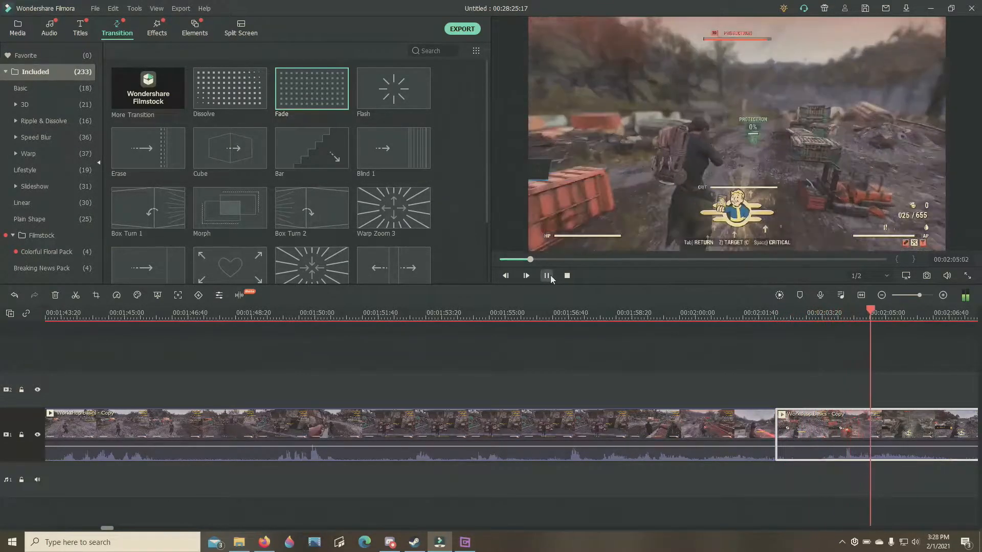
click(544, 278)
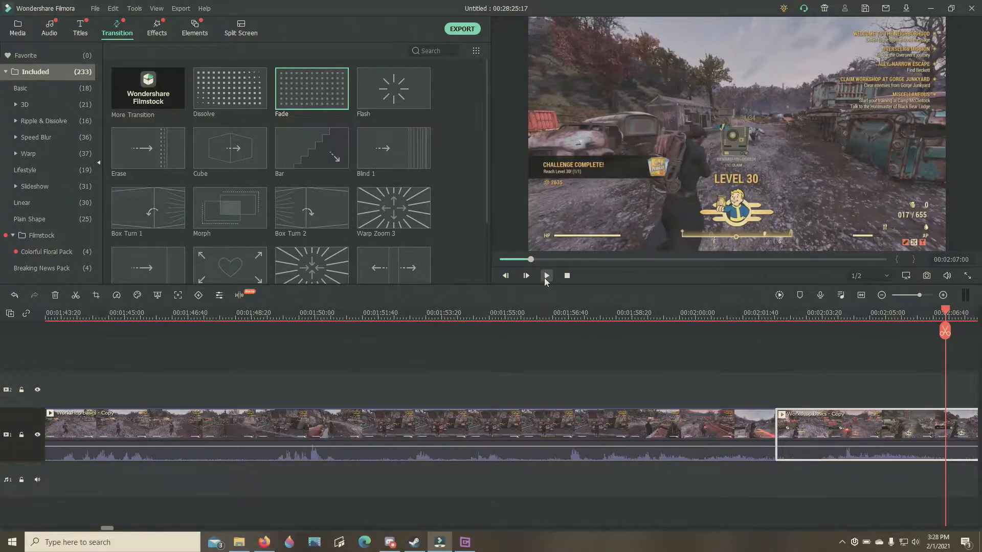
click(16, 297)
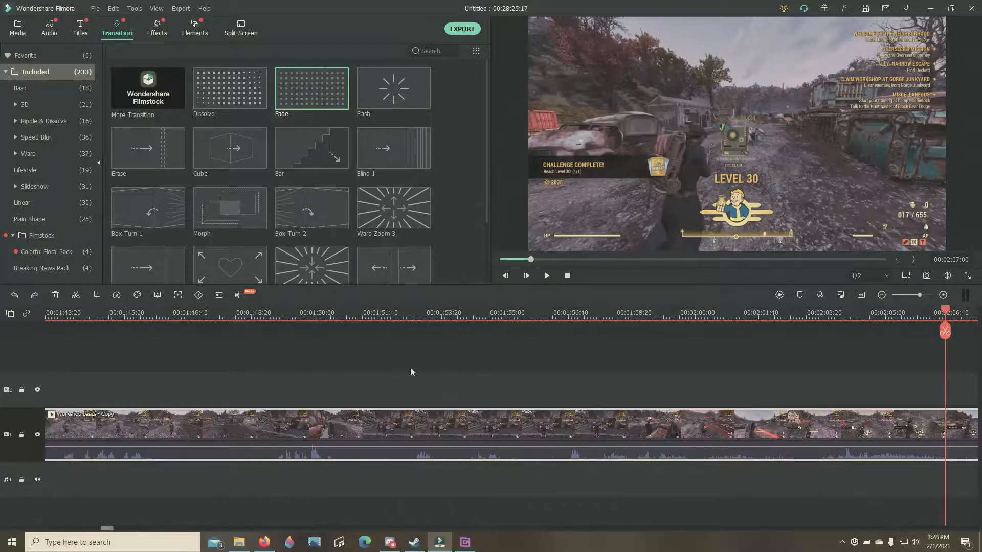
Step: Split the Workshop basics - Copy clip at 00:02:09:20 and play the footage after the cut through to 00:03:17:03
click(545, 278)
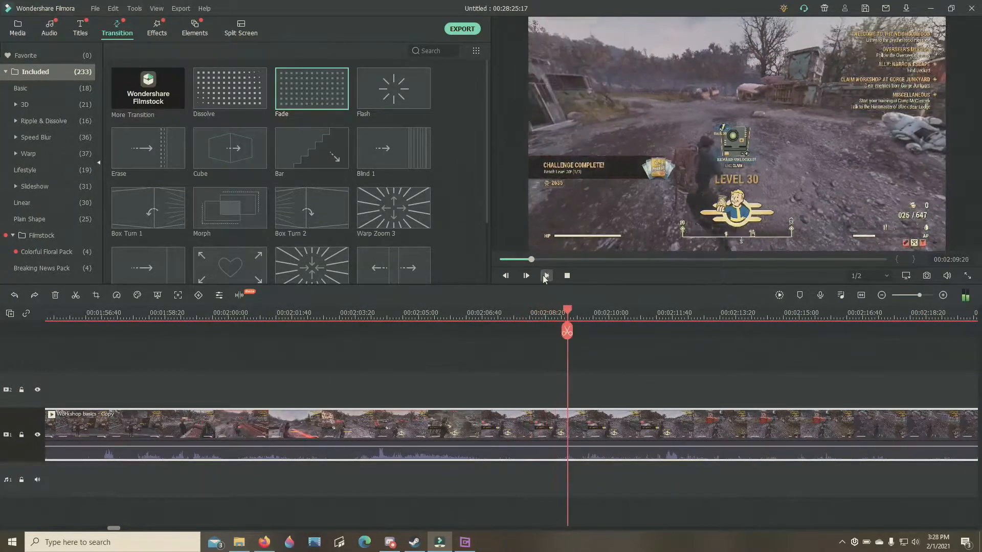
click(567, 331)
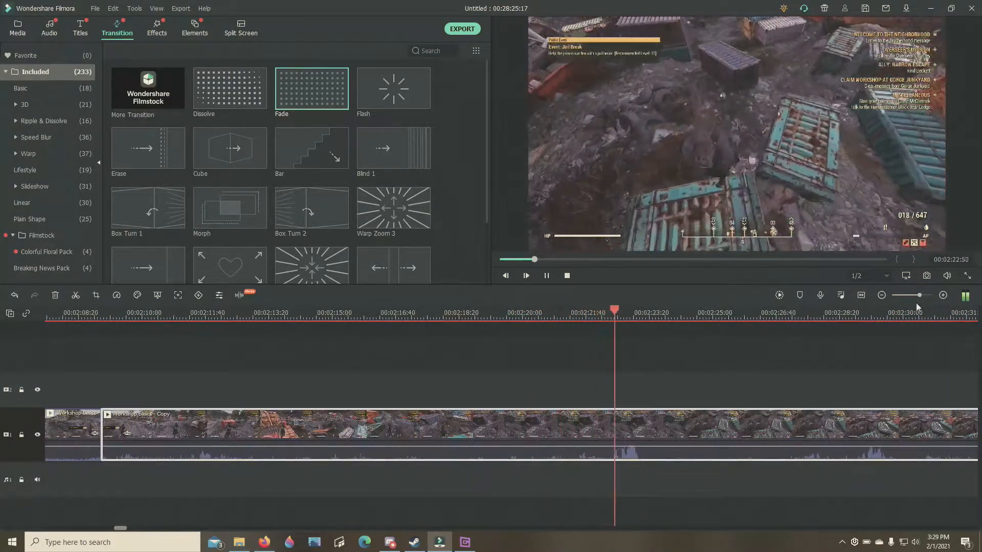
click(913, 295)
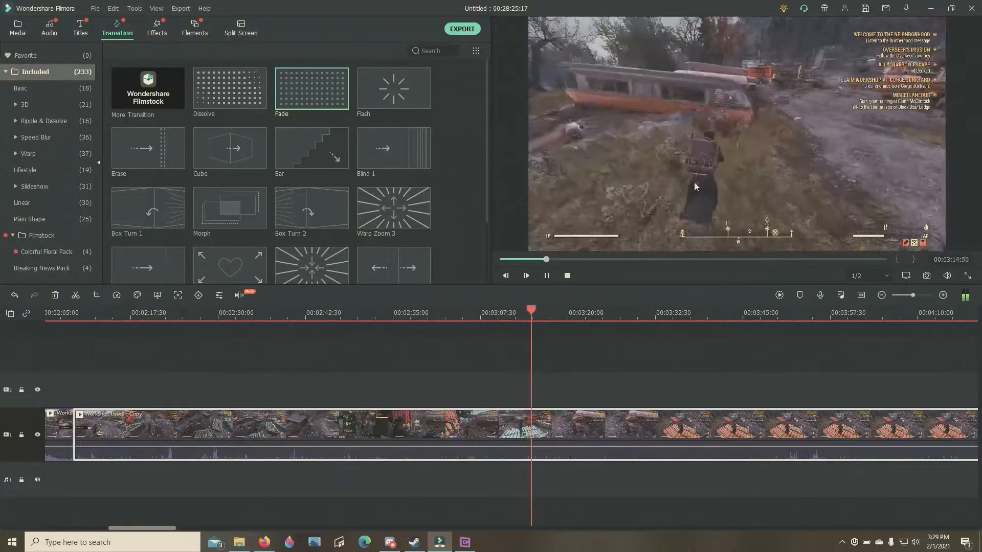
click(547, 277)
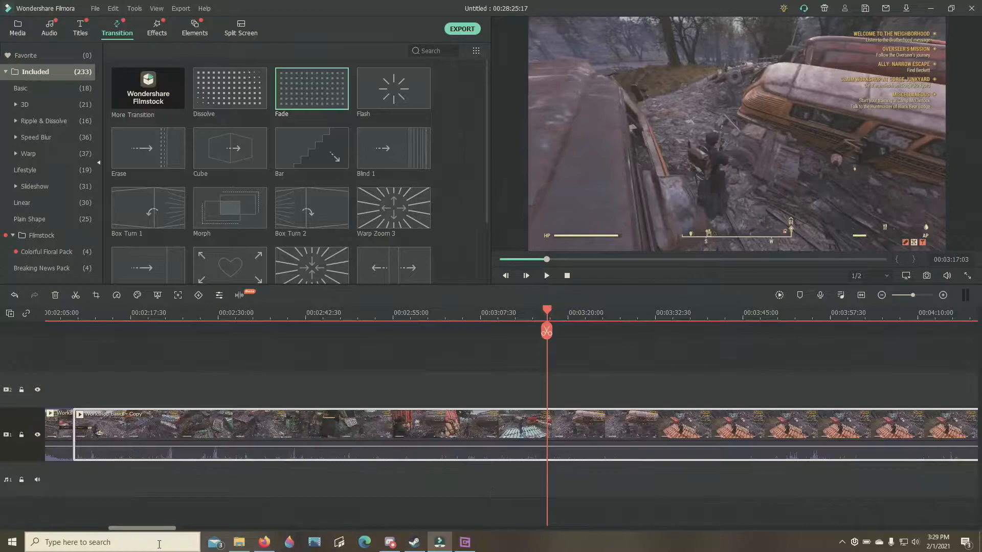
Step: Examine the footage between about 00:05:34 and 00:06:35, where the workshop is claimed and the defend event starts
drag(161, 530, 233, 523)
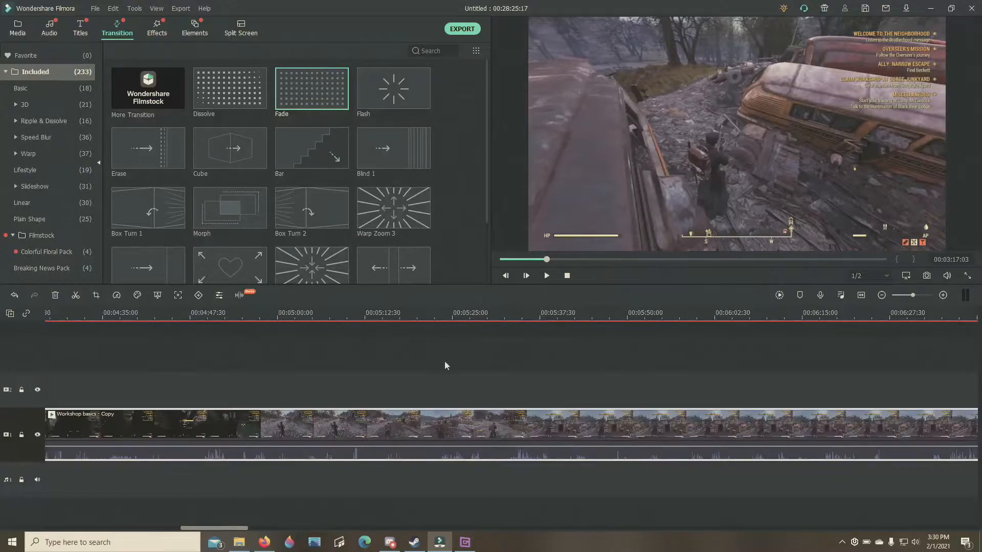
click(516, 316)
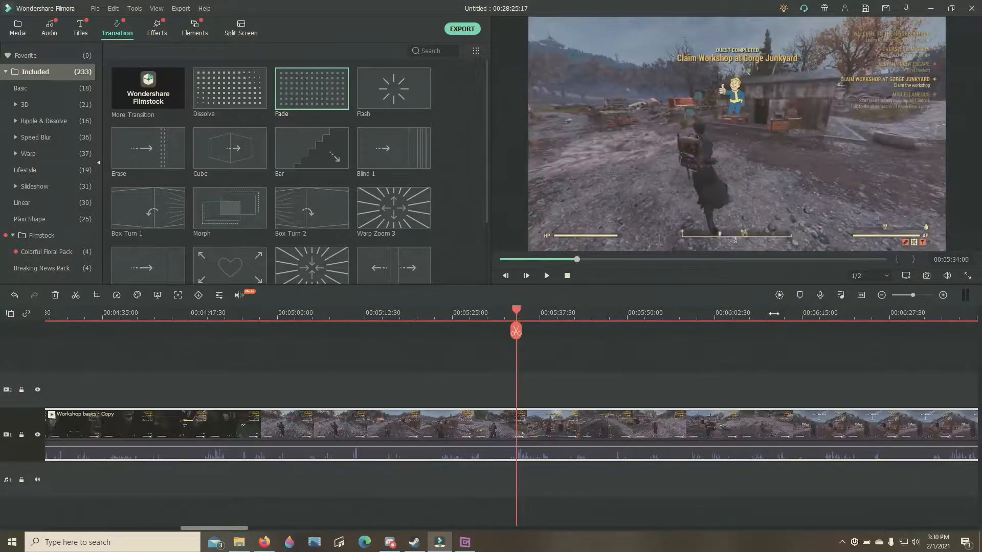
click(768, 315)
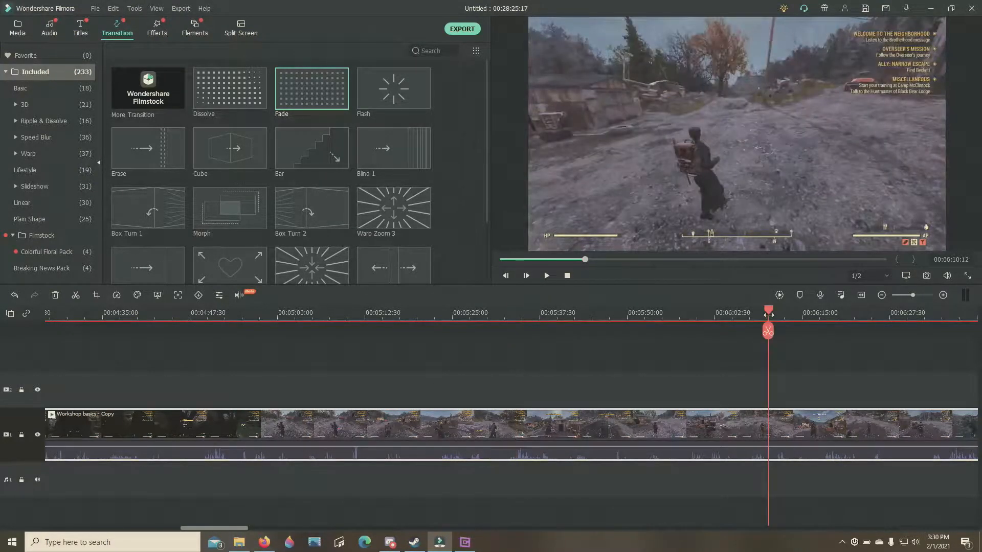
click(885, 316)
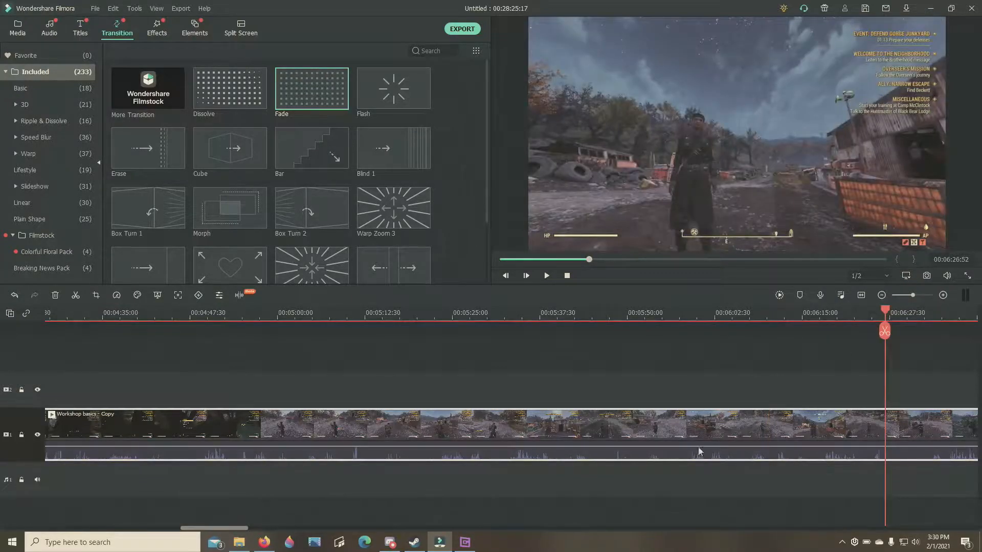
drag(234, 524, 253, 523)
click(683, 316)
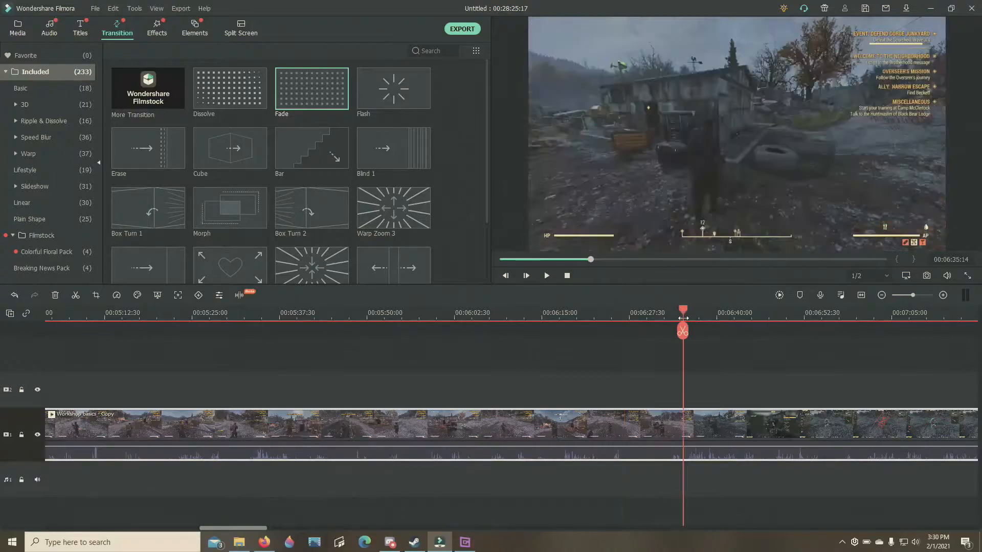
click(588, 314)
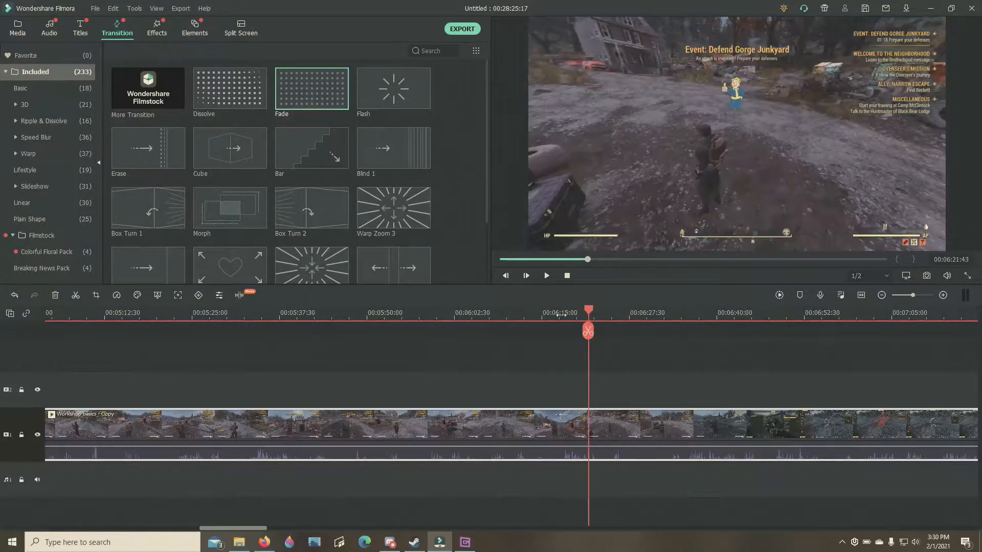
click(540, 312)
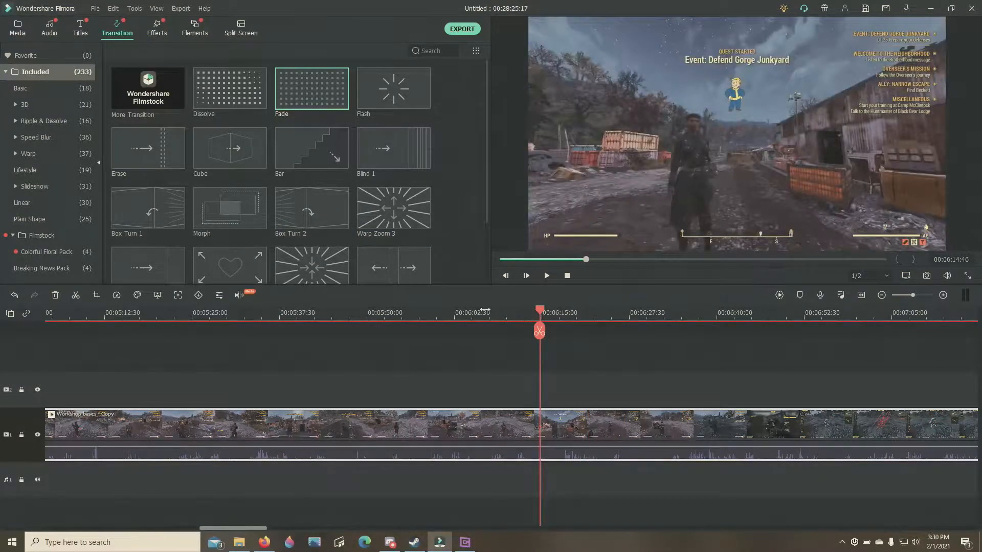
click(429, 313)
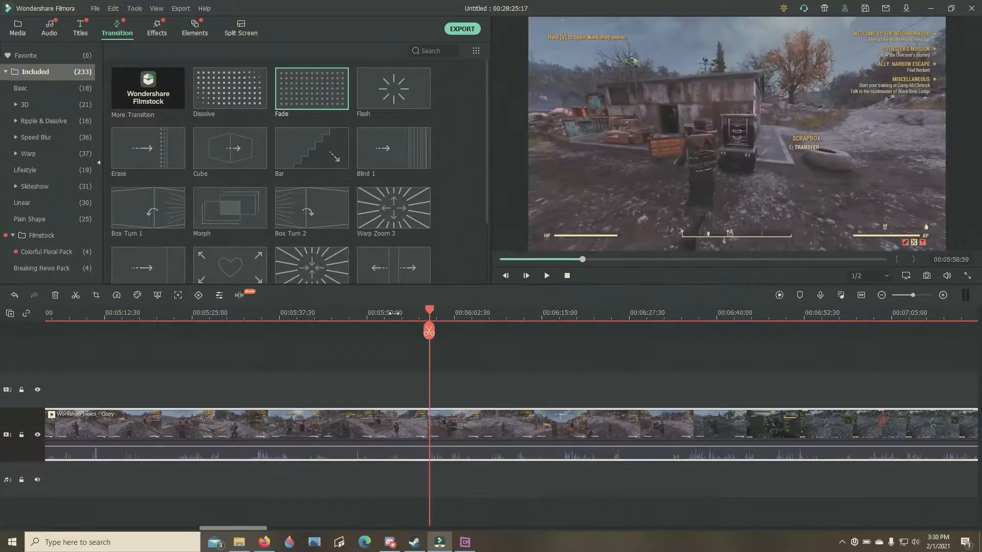
click(393, 313)
click(348, 313)
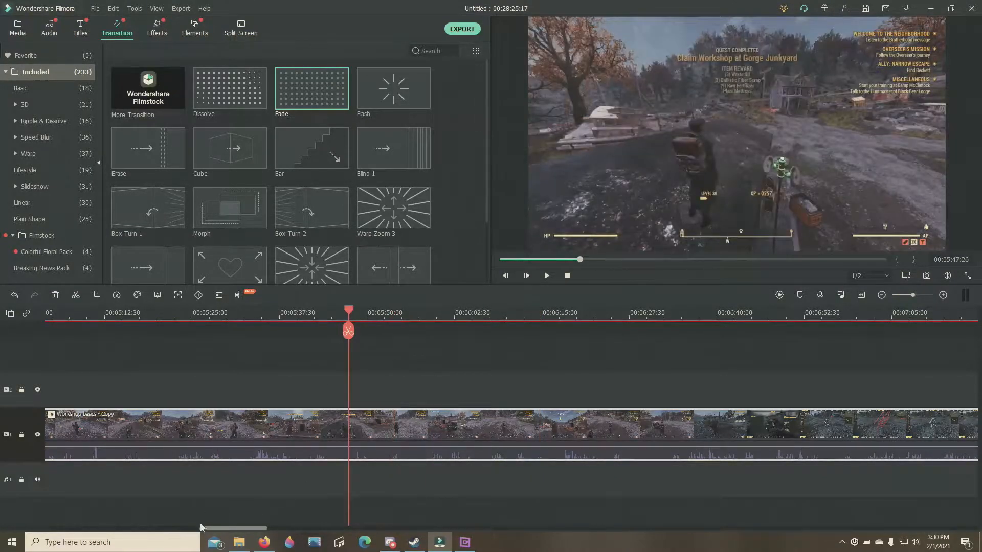
Step: Skim backward through the dark indoor footage between about 00:04:51 and 00:04:25
scroll(198, 527, left, 3)
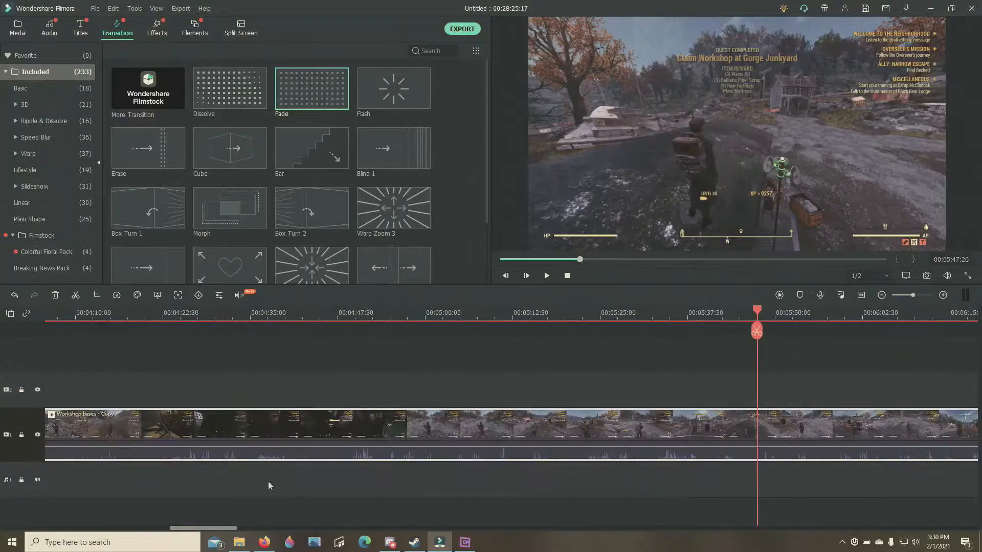
click(369, 313)
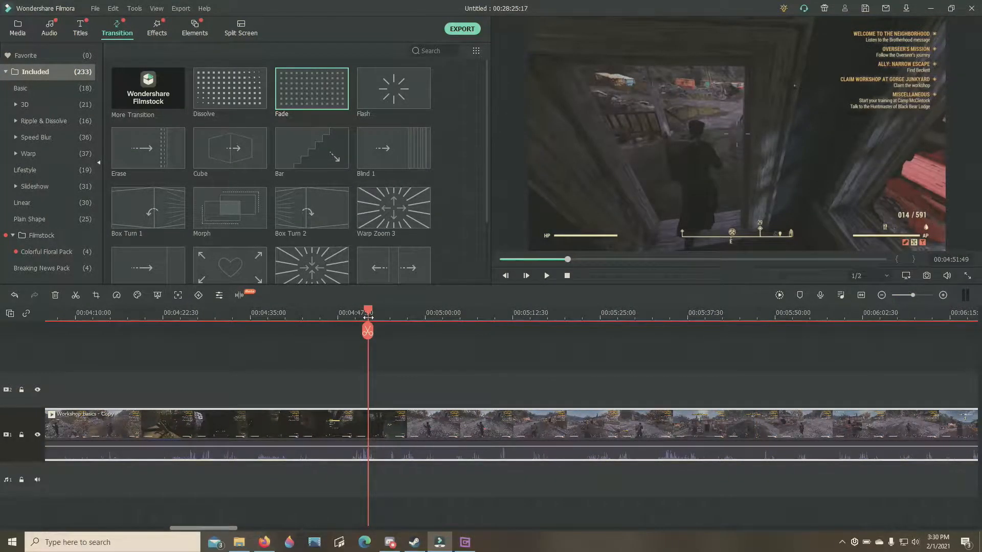
click(311, 314)
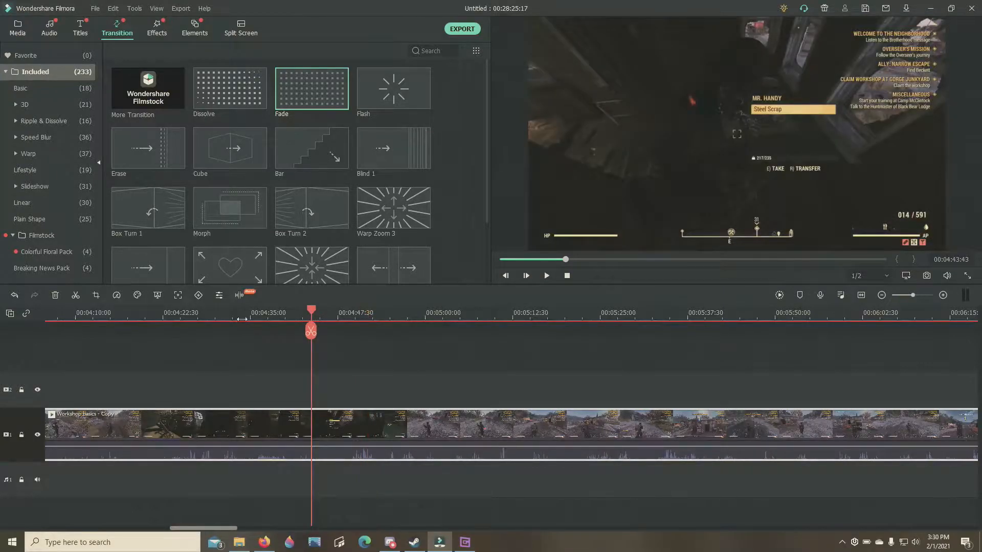
click(241, 319)
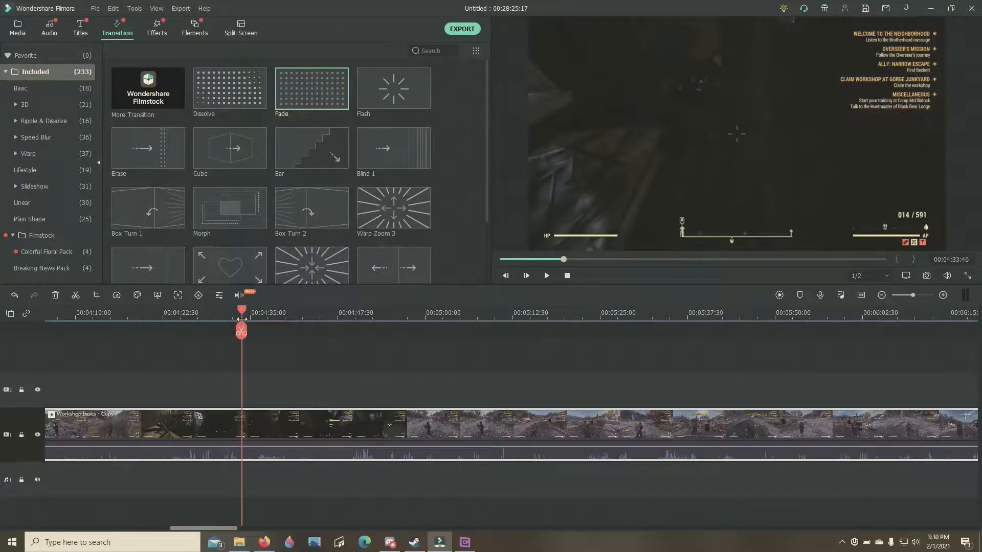
click(213, 312)
click(185, 312)
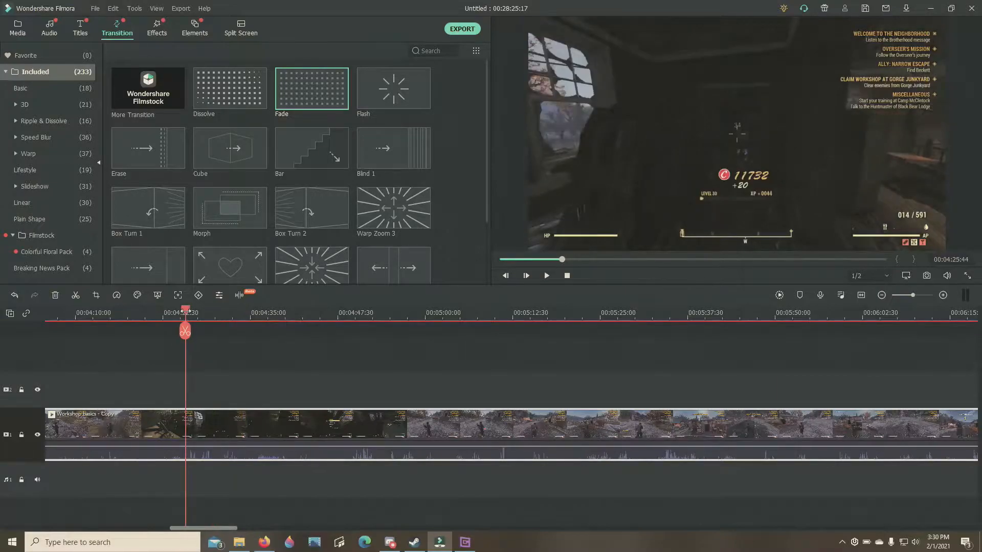
drag(223, 529, 184, 529)
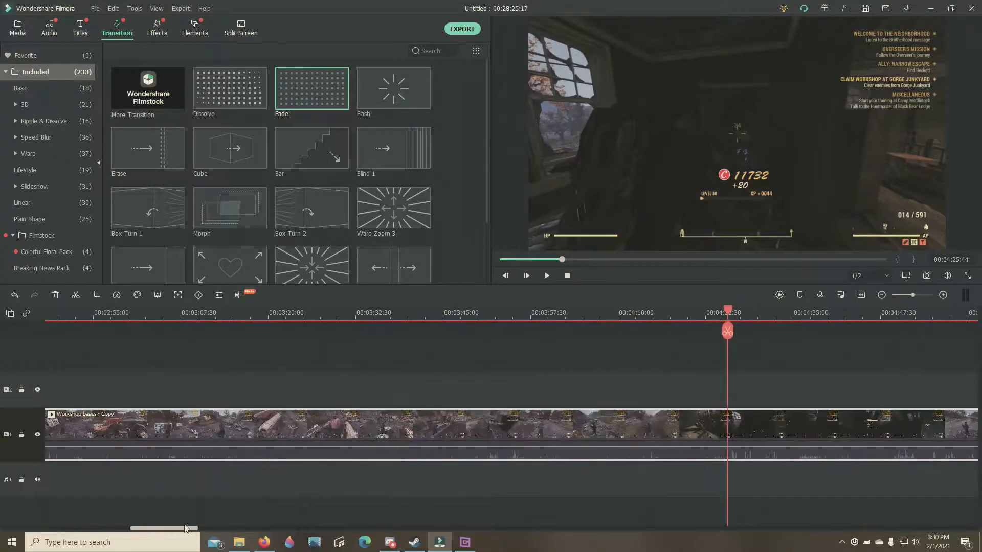
Step: Check the outdoor footage from 00:04:16 back to 00:04:02, and play it forward to 00:04:13:00
click(665, 313)
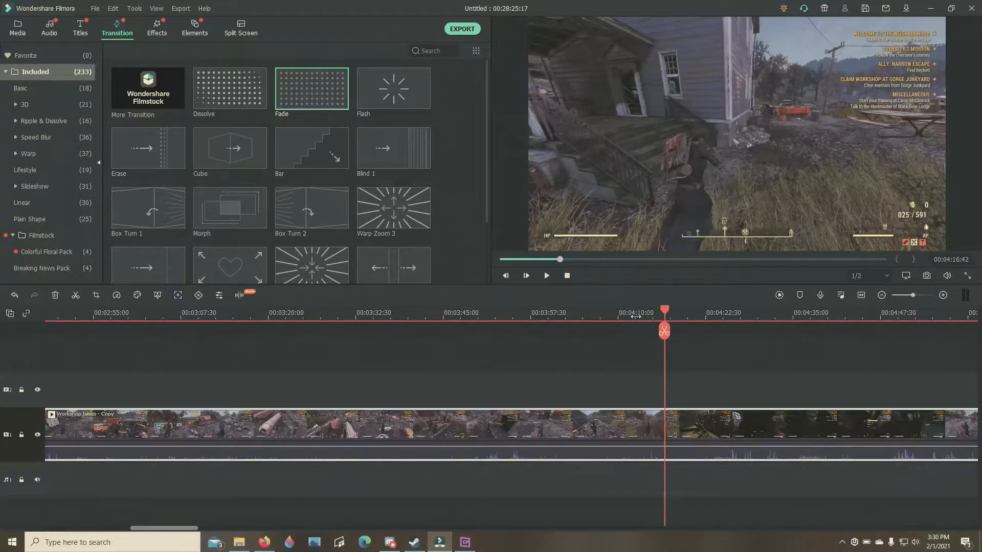
click(636, 317)
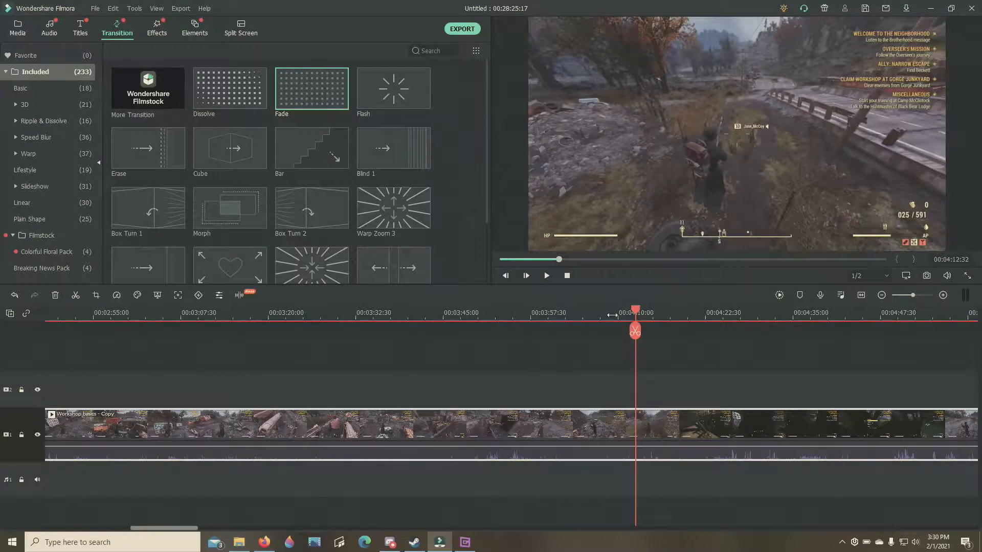
click(613, 315)
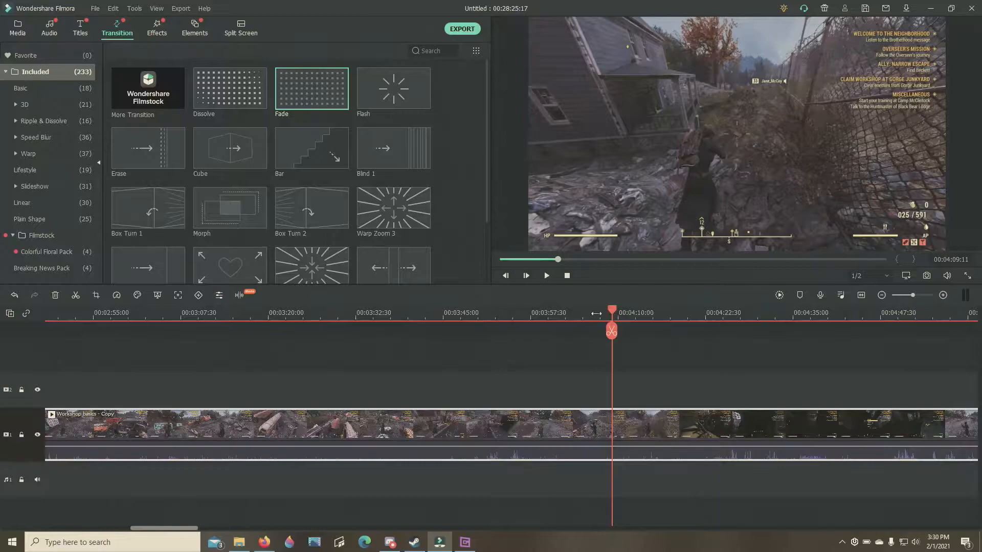
click(596, 313)
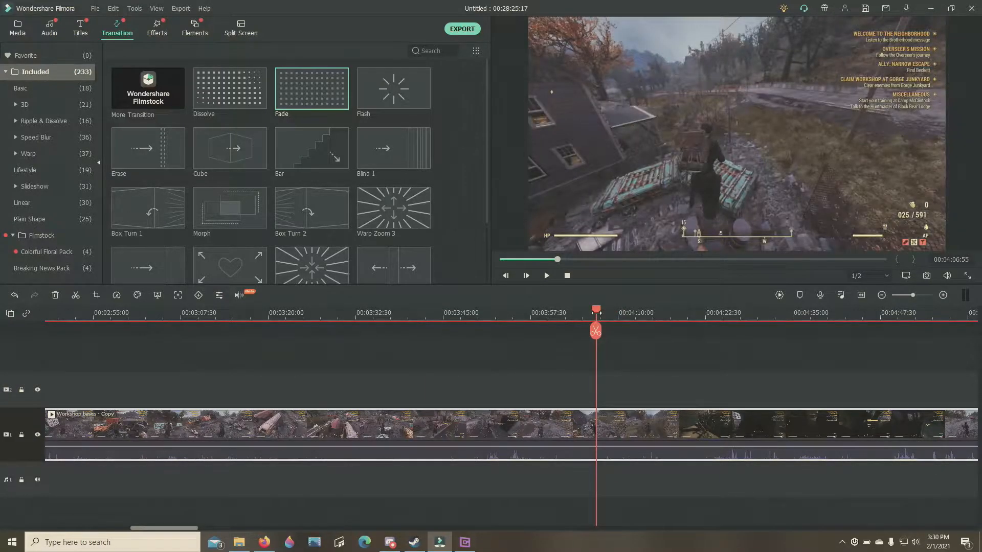
click(565, 316)
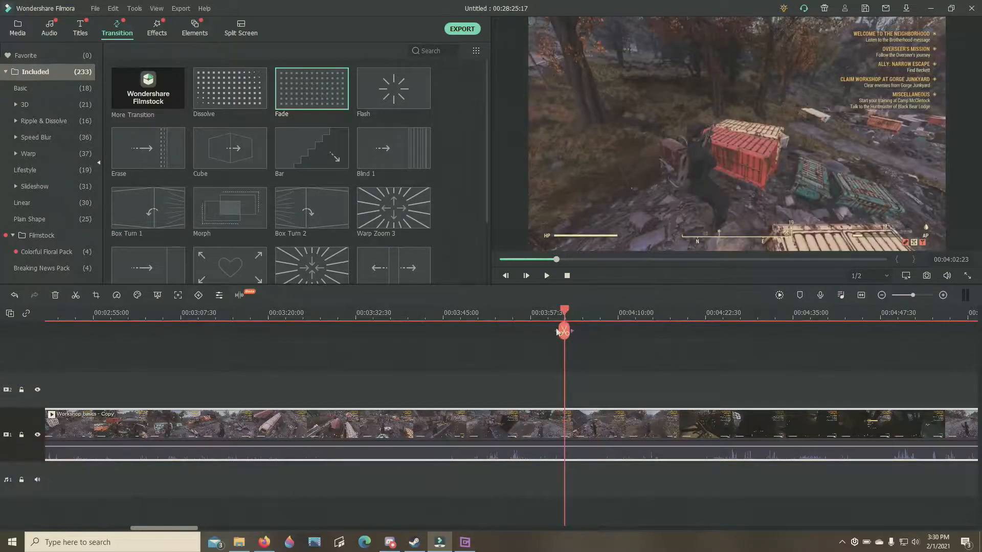
click(547, 276)
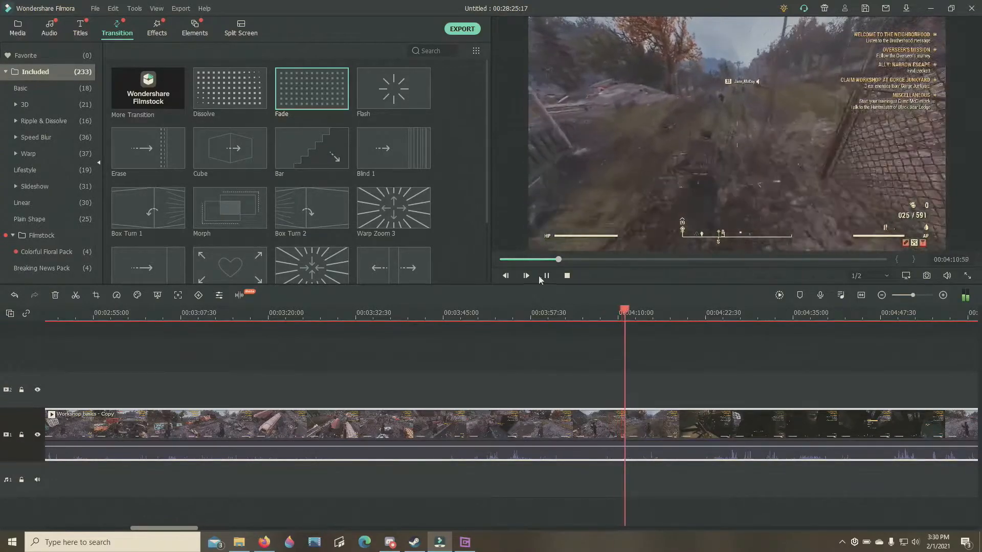
click(546, 277)
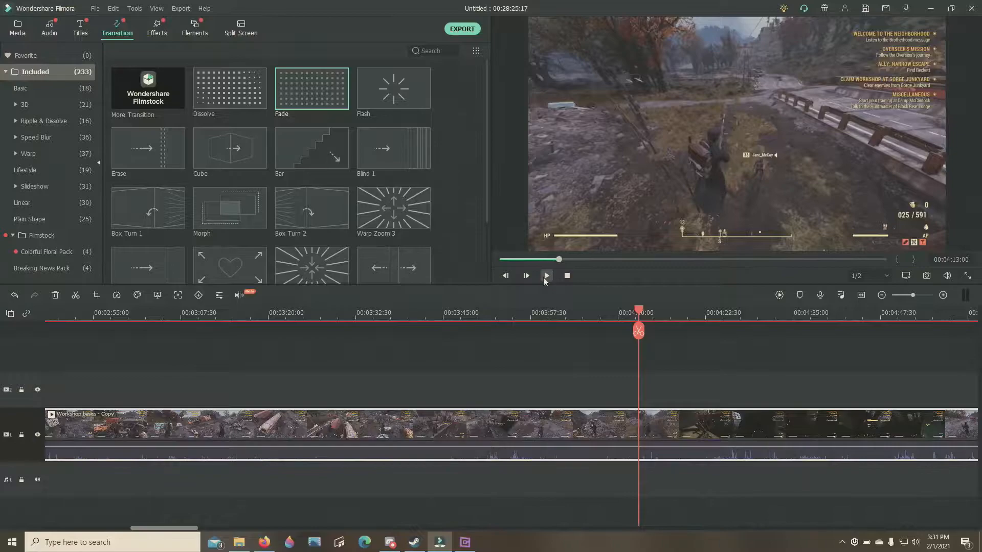
Step: Split the footage at 00:04:13:00 and set the section before the cut to 4.00x speed
click(639, 334)
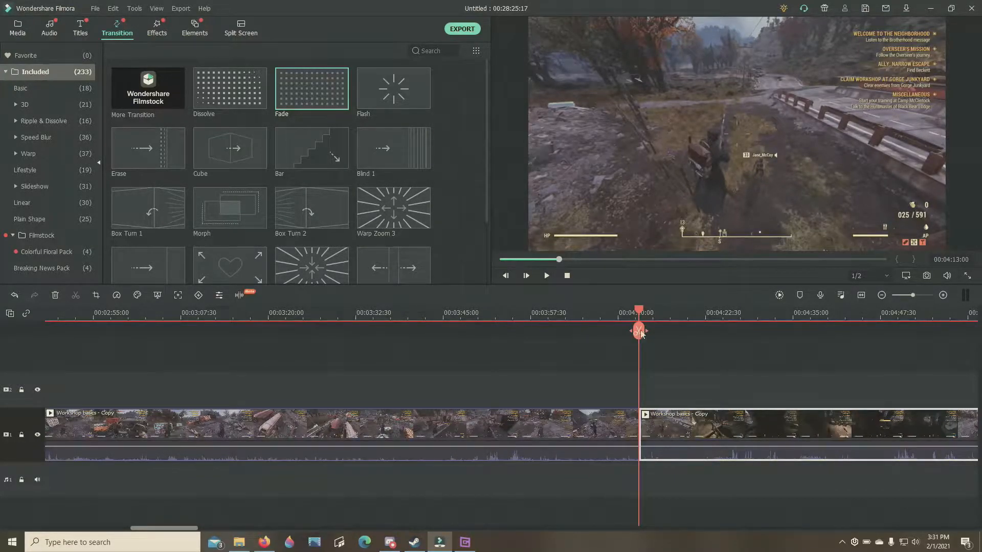
click(488, 424)
right_click(487, 424)
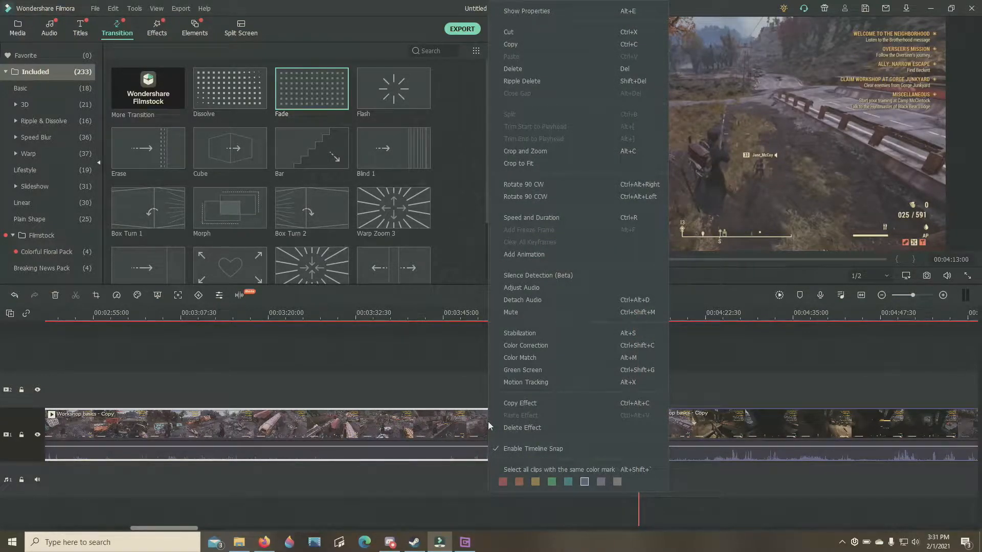
click(542, 215)
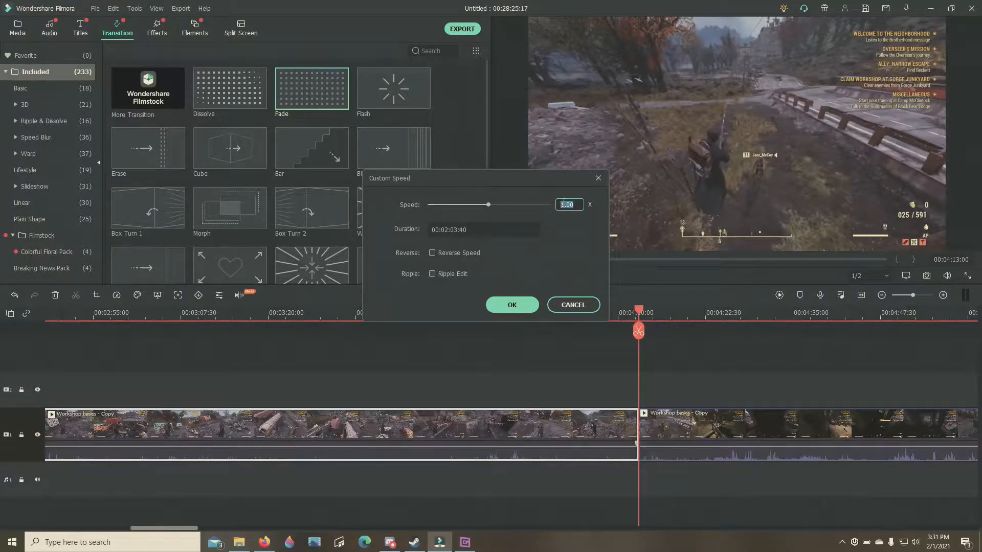
drag(563, 203, 557, 203)
text(4)
click(506, 309)
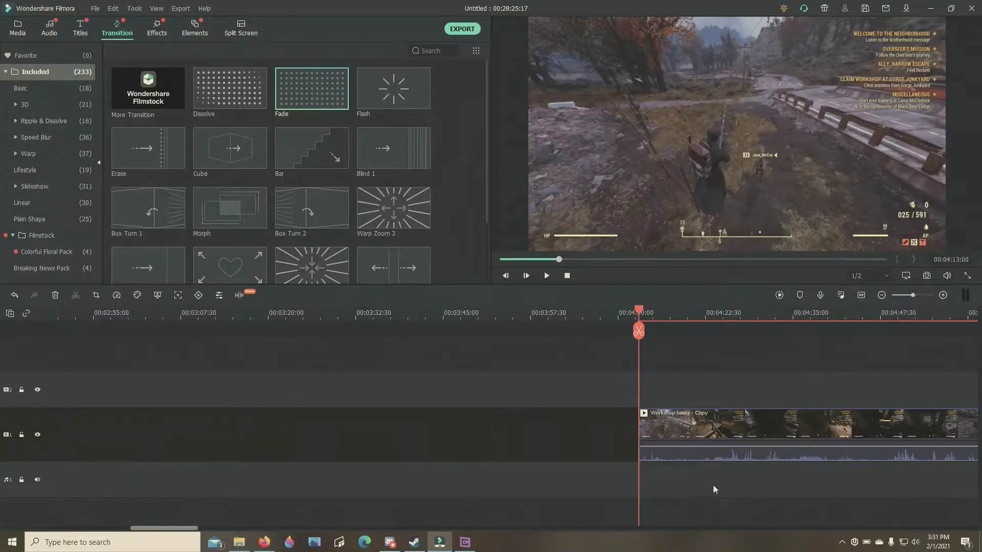
Step: Move the remaining footage against the end of the 4x section to close the gap, and play across the join from 00:02:37:26
drag(758, 416, 462, 428)
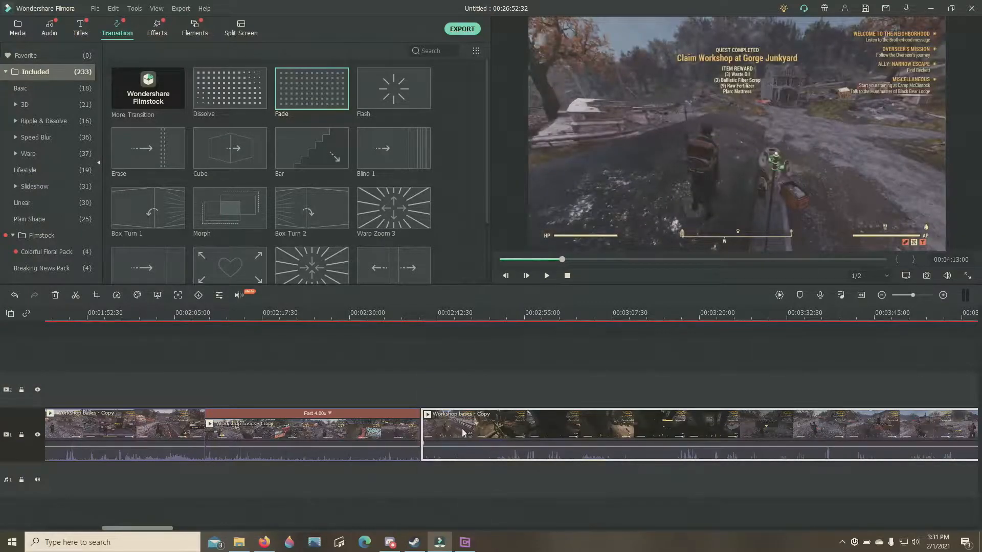
click(499, 385)
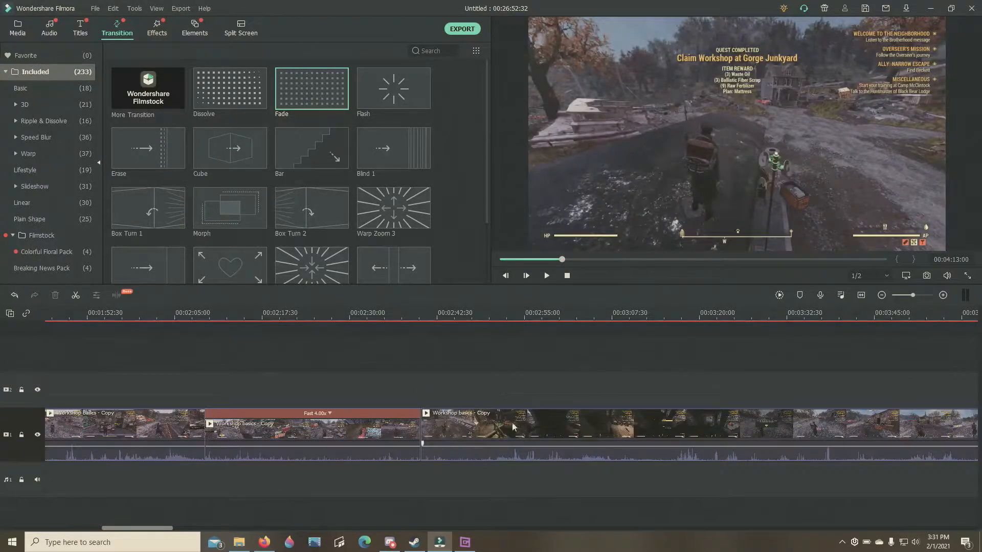
mouse_move(582, 432)
mouse_down()
mouse_move(566, 433)
mouse_move(581, 427)
mouse_move(574, 424)
mouse_up()
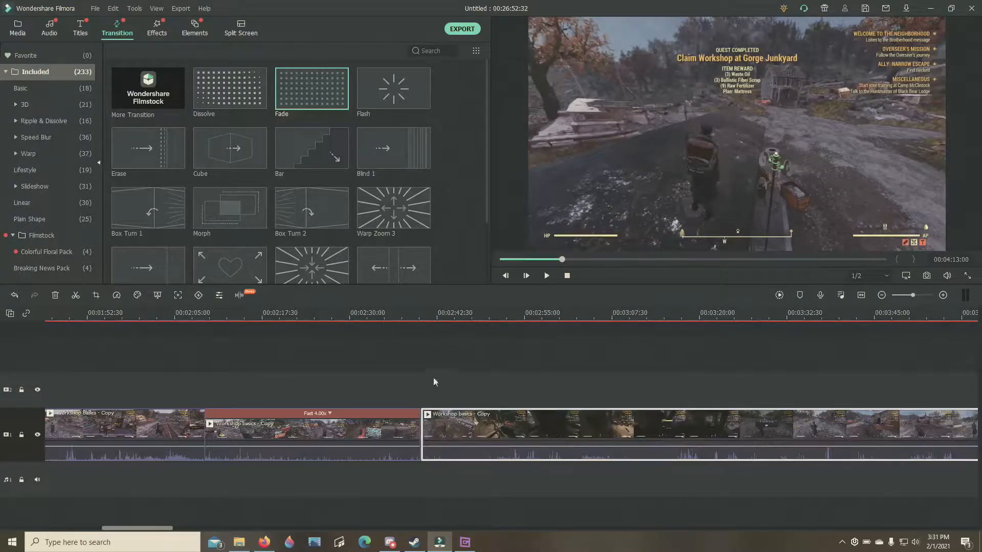
click(402, 314)
click(348, 314)
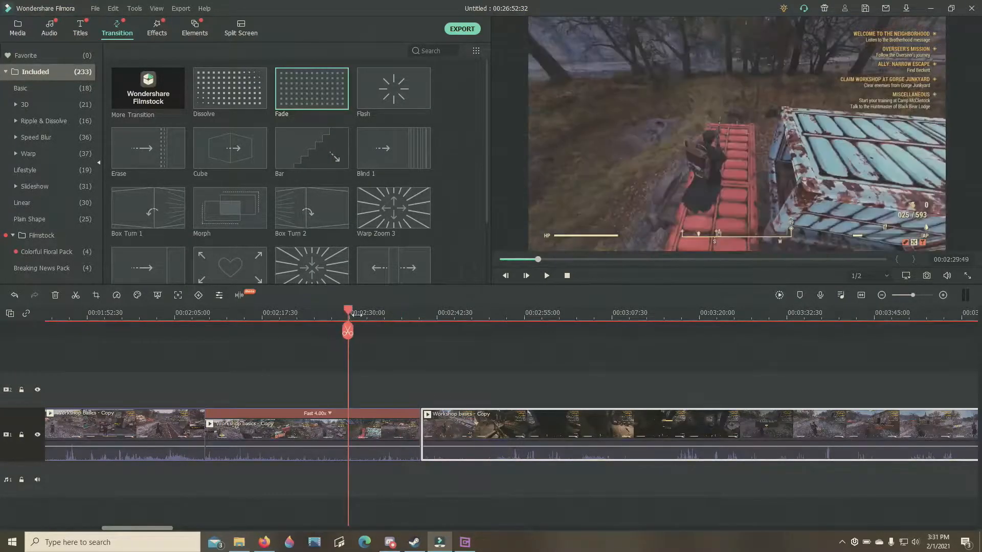
click(401, 314)
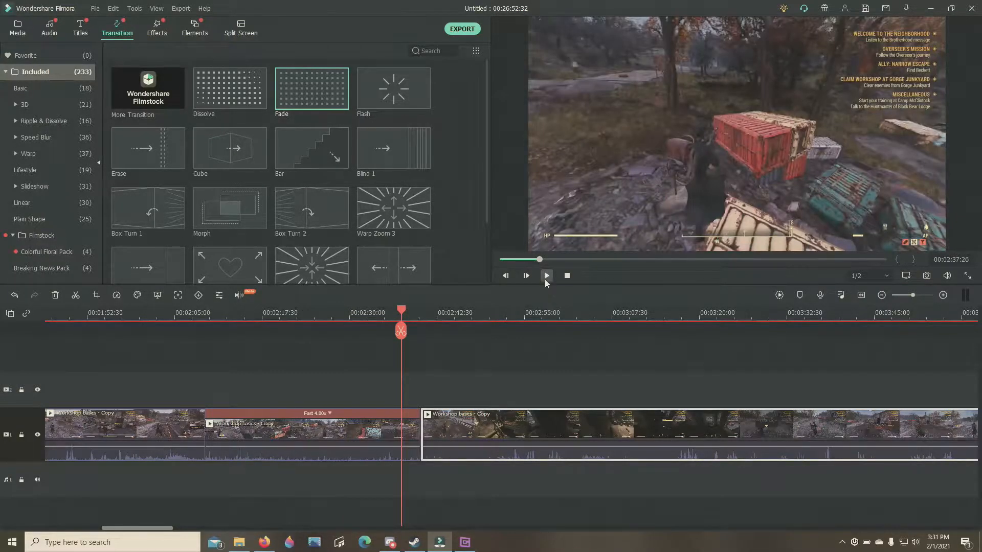
click(545, 277)
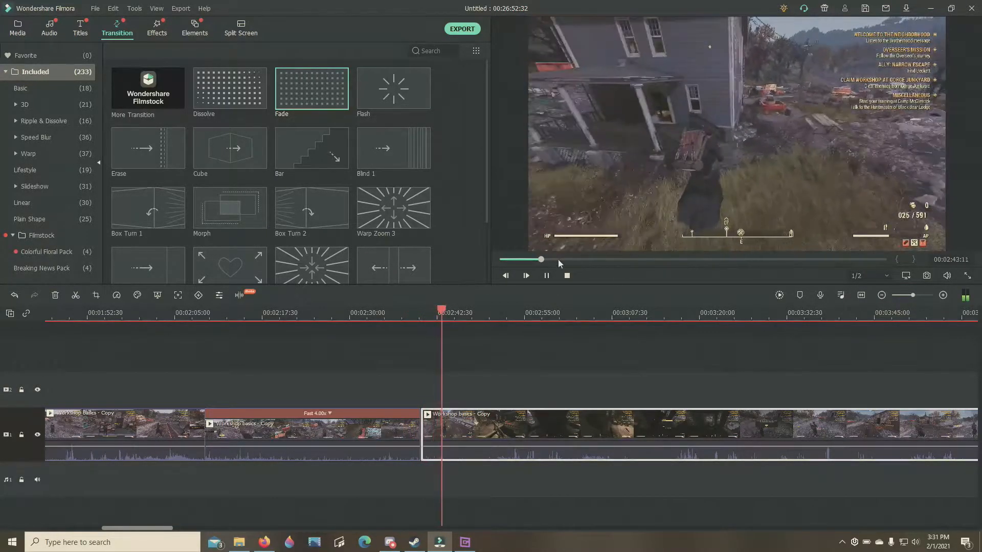
key(space)
Step: Lower the 4x section's audio volume until its waveform is flat, and play the section from 00:02:25:48 to 00:02:32:25
mouse_move(368, 447)
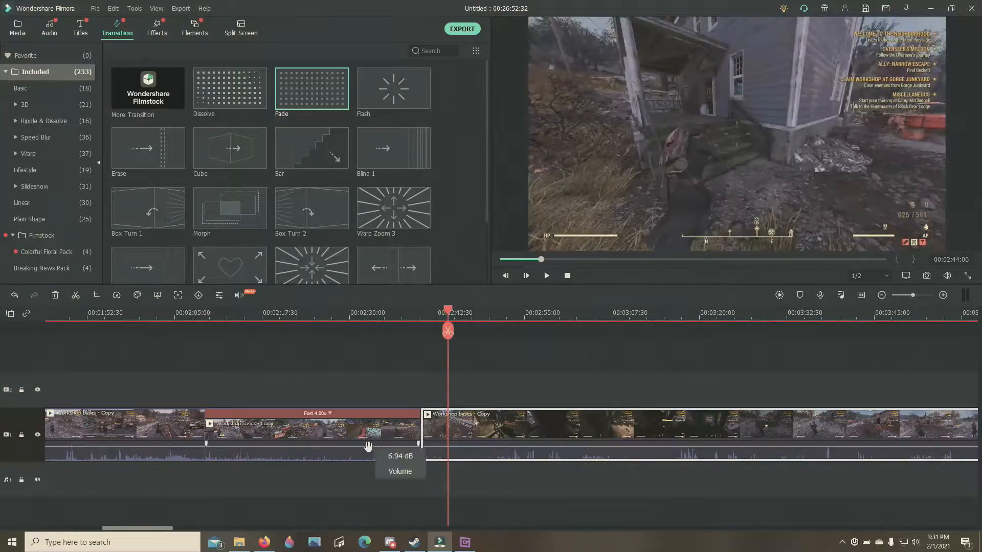
drag(367, 448, 366, 457)
click(320, 313)
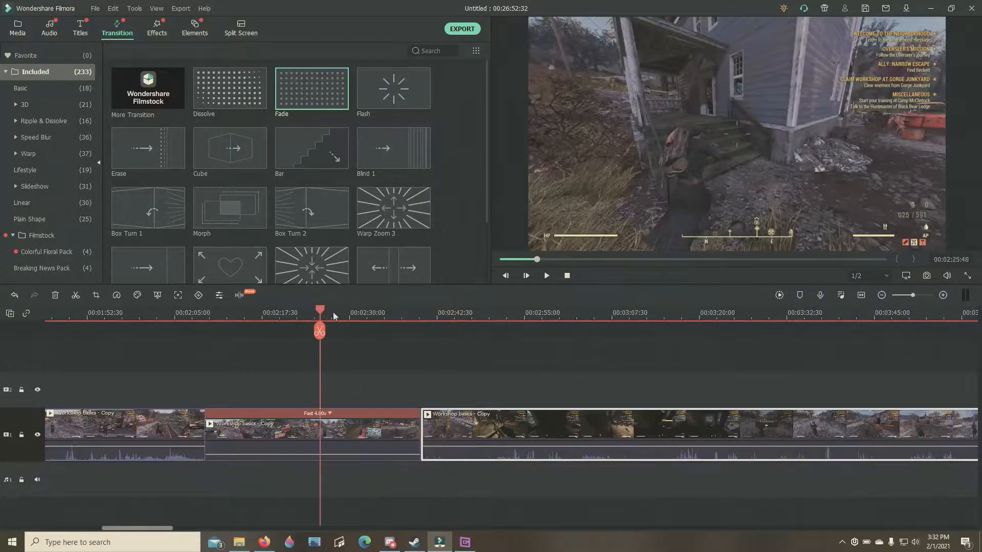
click(543, 276)
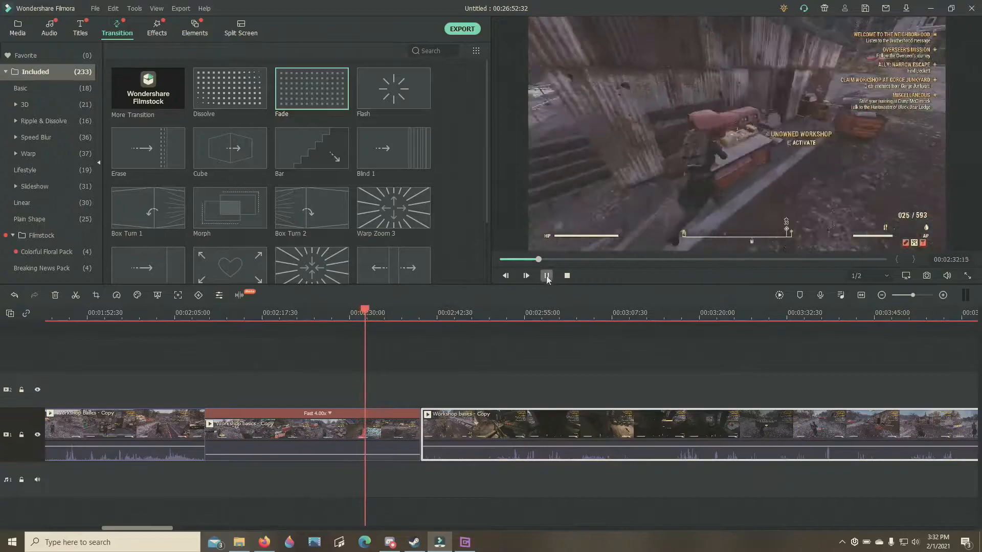
click(546, 275)
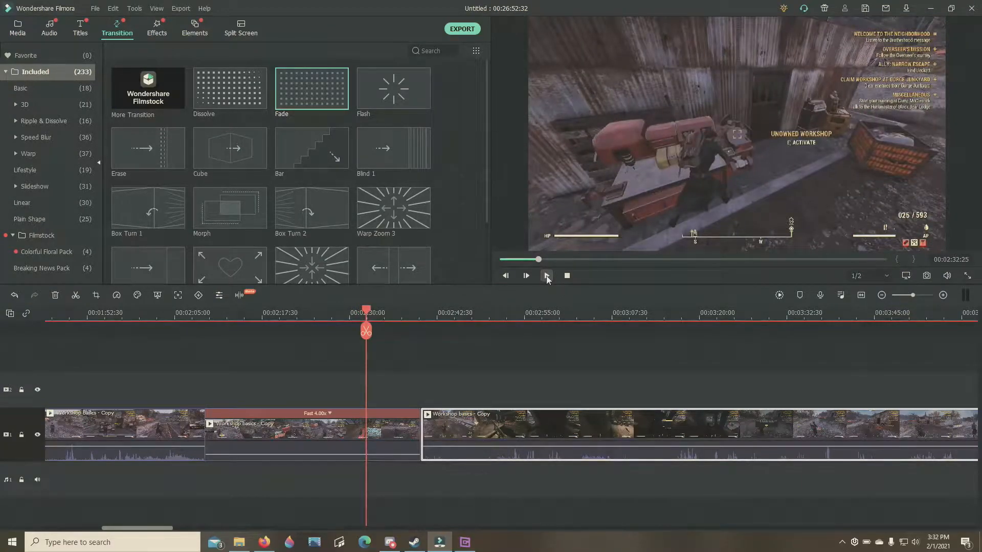
Step: Preview the favorite music track Teardrop Sky and place it on the audio track at the start of the 4x section
click(46, 30)
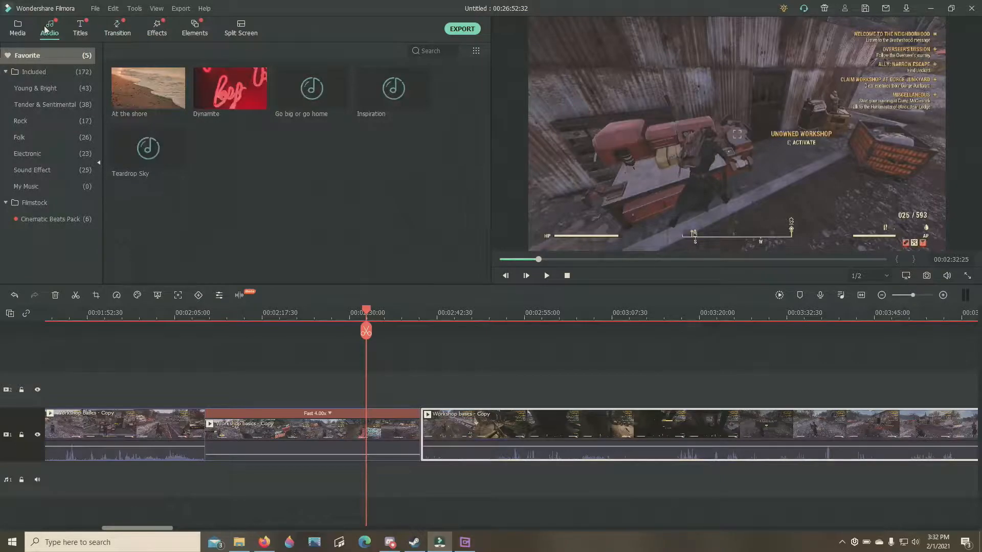
click(128, 166)
click(548, 276)
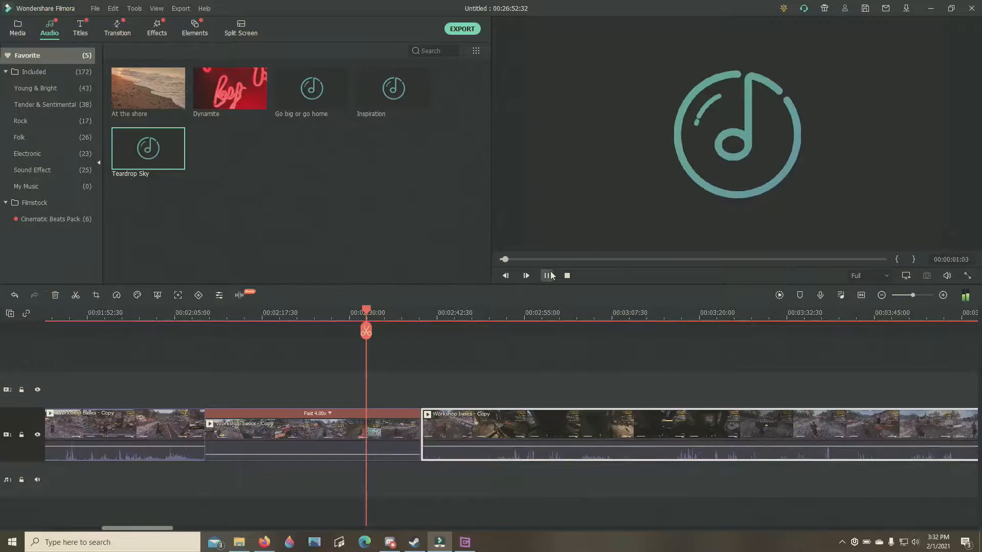
click(549, 276)
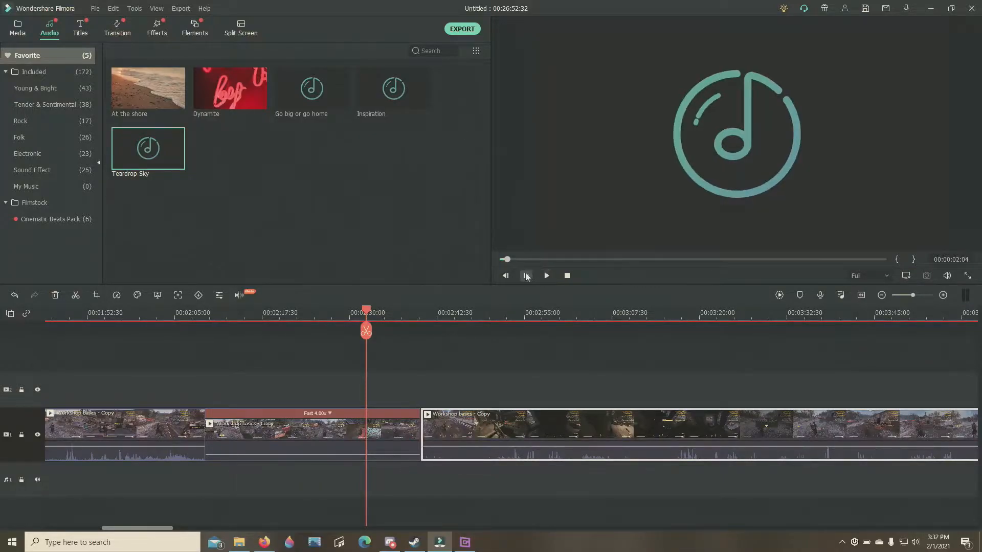
drag(152, 158, 207, 398)
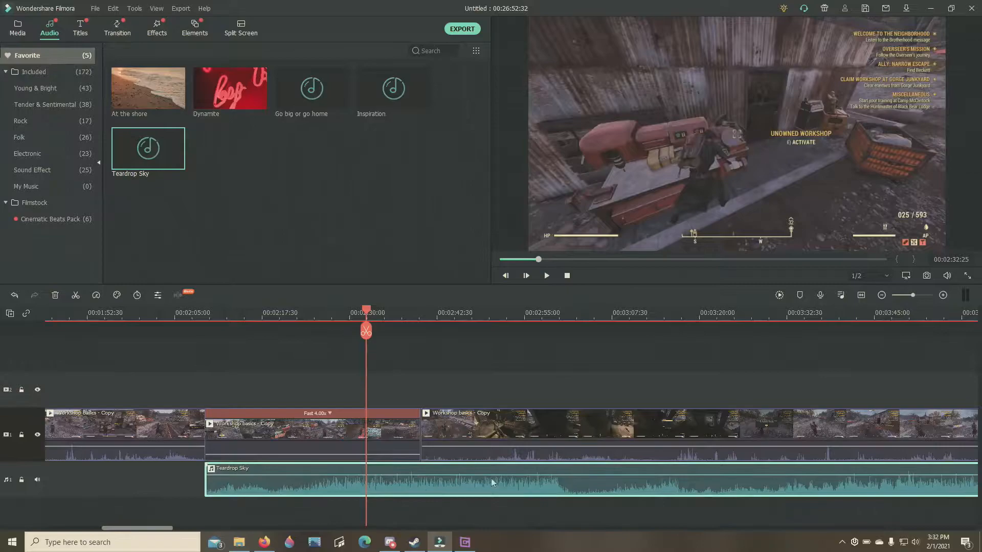
Step: Lock the video track, then split the Teardrop Sky music at 00:02:41:00 and delete the part after the cut
drag(366, 310, 415, 321)
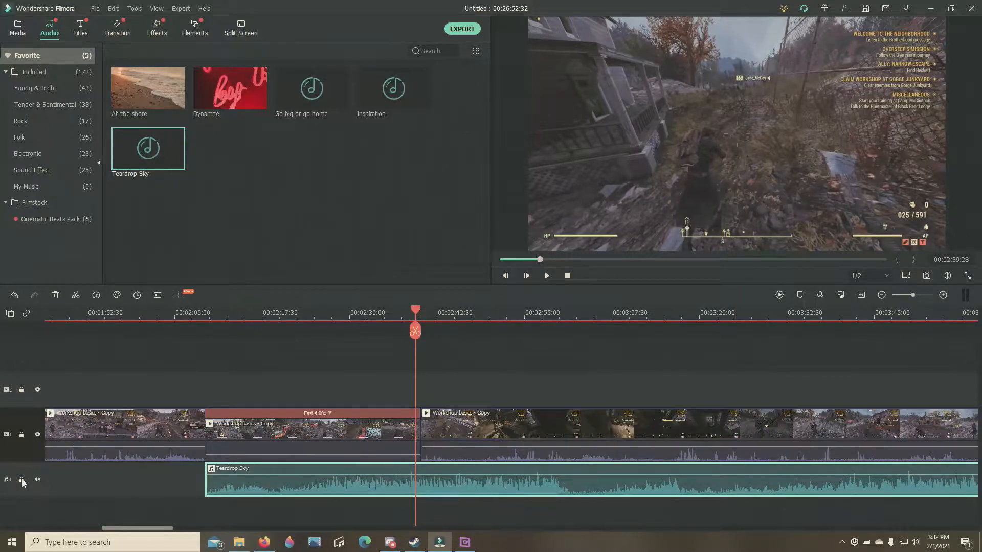
click(22, 434)
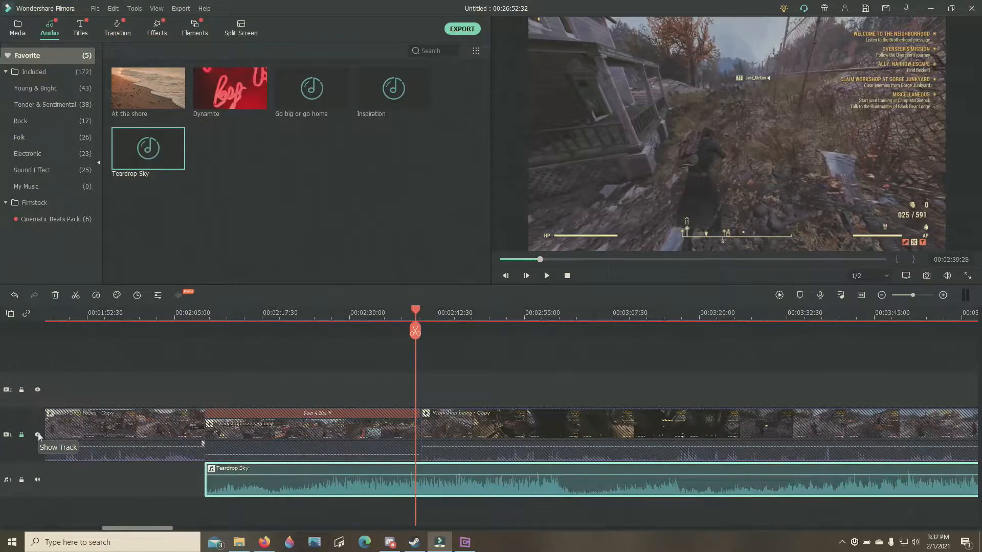
mouse_move(415, 313)
mouse_down()
mouse_move(438, 308)
mouse_move(428, 308)
mouse_up()
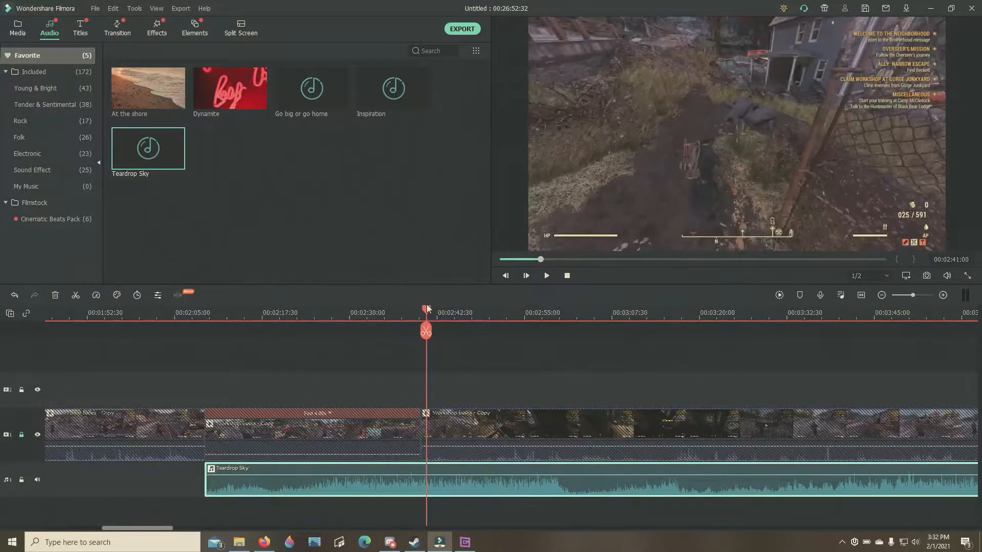
click(425, 330)
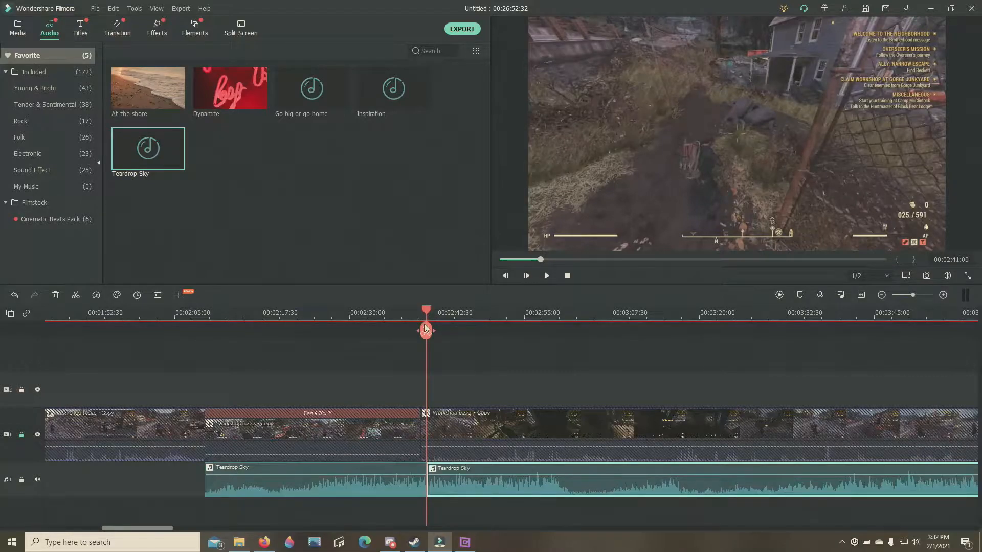
right_click(565, 483)
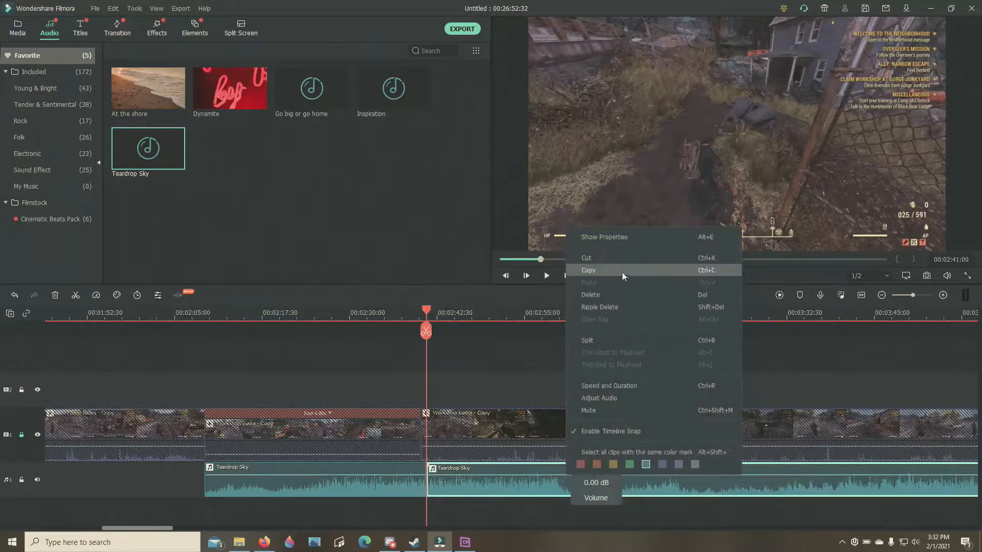
click(609, 294)
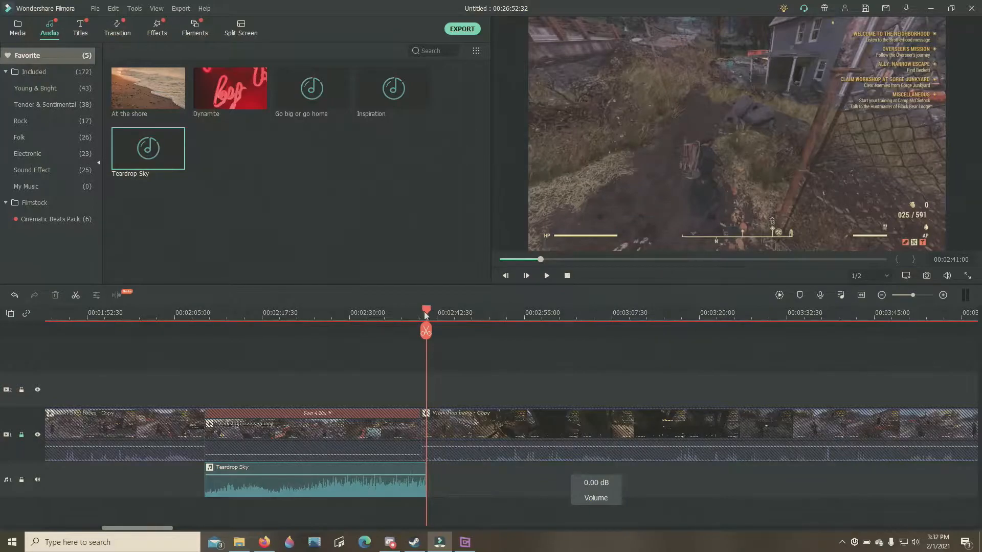
Step: Lower the volume of the remaining Teardrop Sky clip to -8.25 dB
click(275, 474)
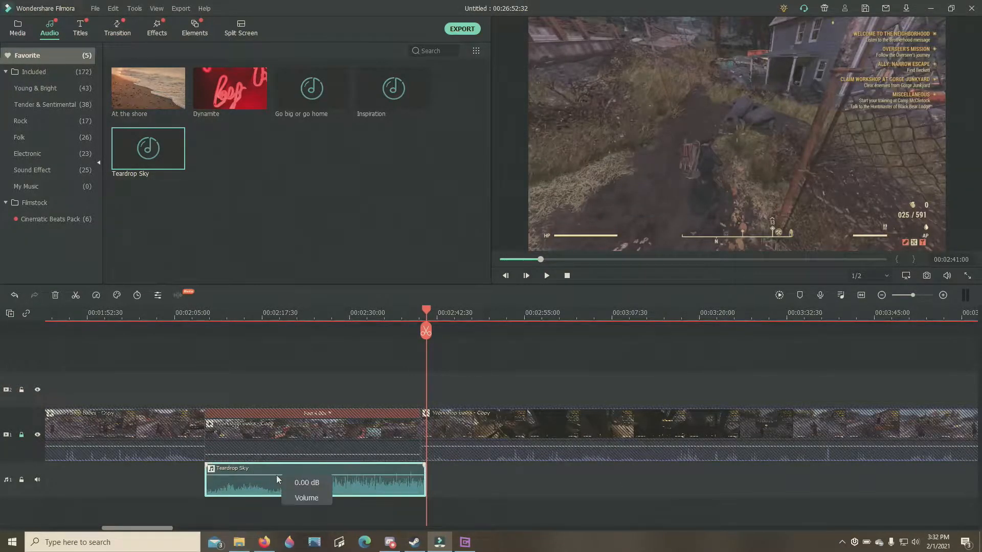
drag(276, 477, 278, 481)
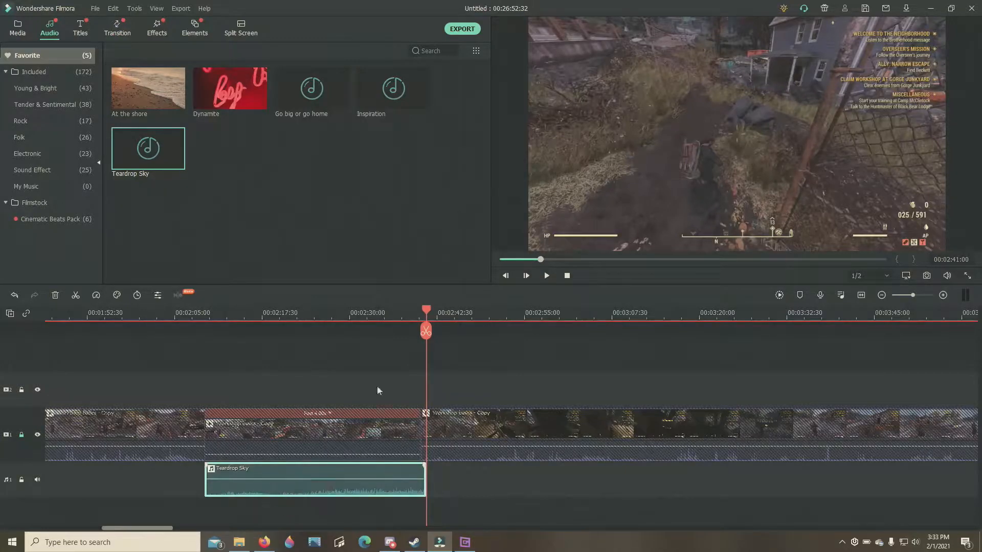
Step: Unlock the video track and play the start and end of the 4x section with its music, stopping at 00:02:44:14
drag(426, 310, 184, 323)
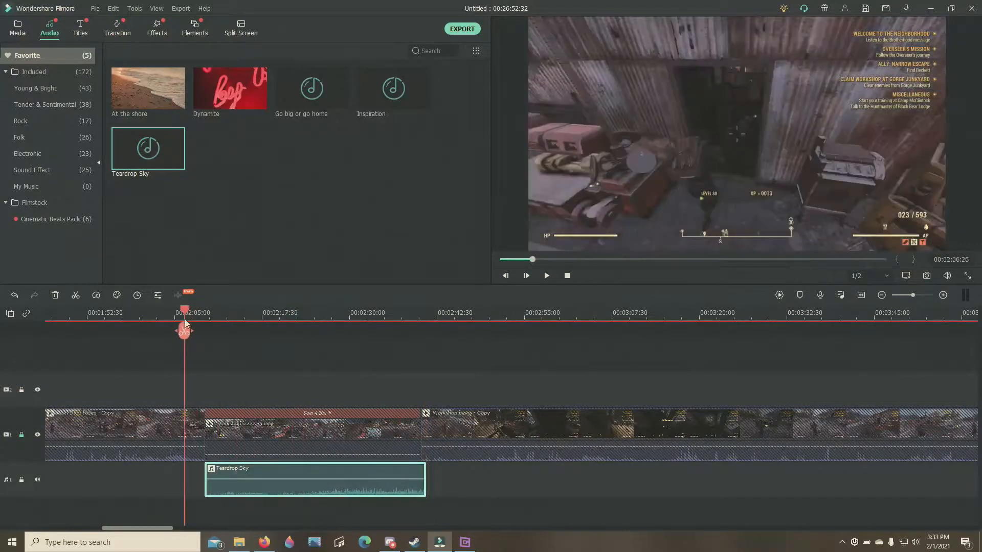
click(21, 435)
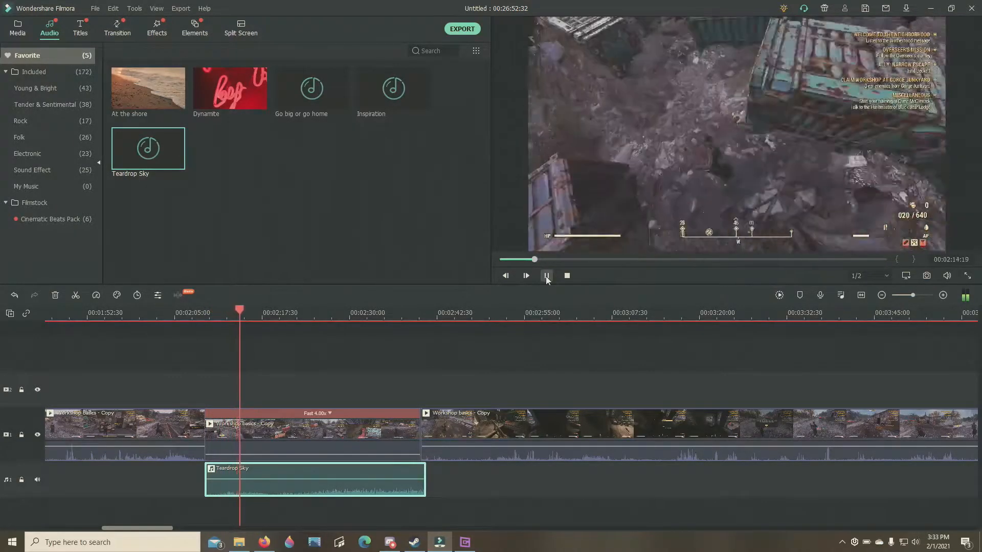
click(394, 316)
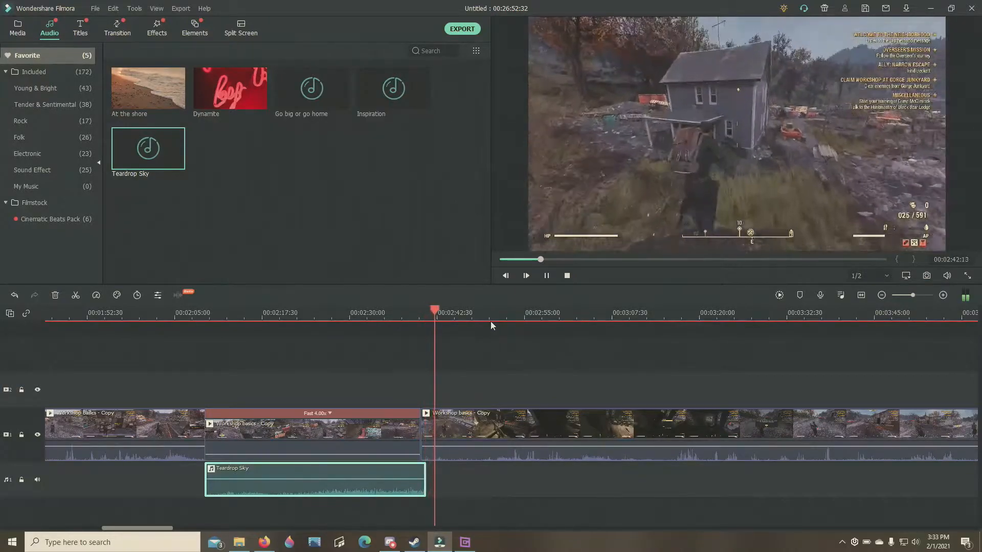
click(546, 276)
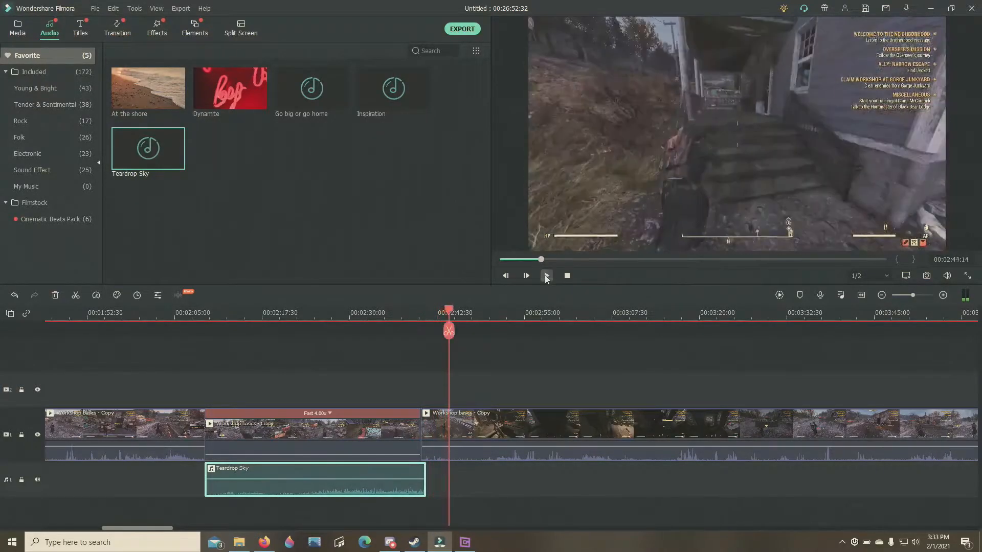
Step: Set the Teardrop Sky clip's fade out to 7.00 s and apply it
double_click(308, 485)
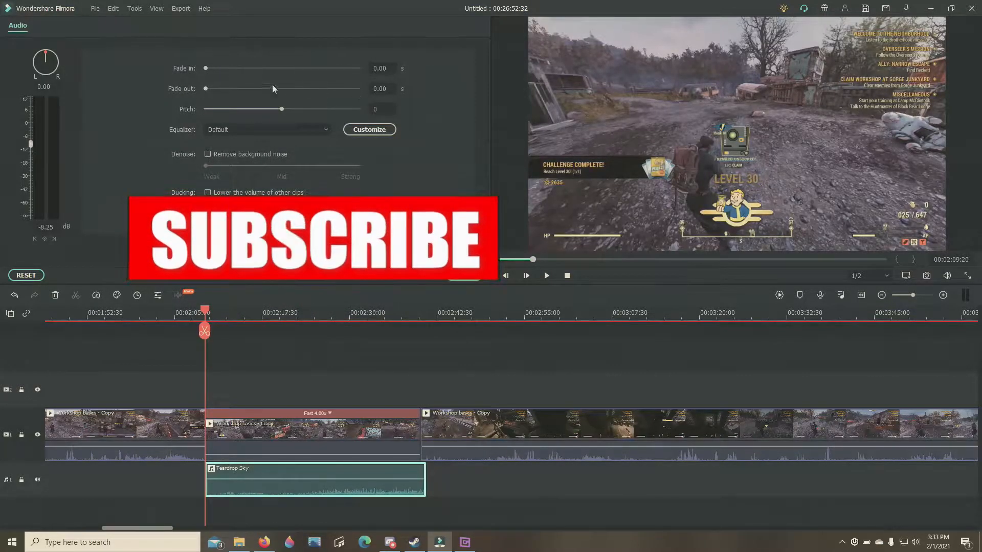
drag(206, 88, 266, 90)
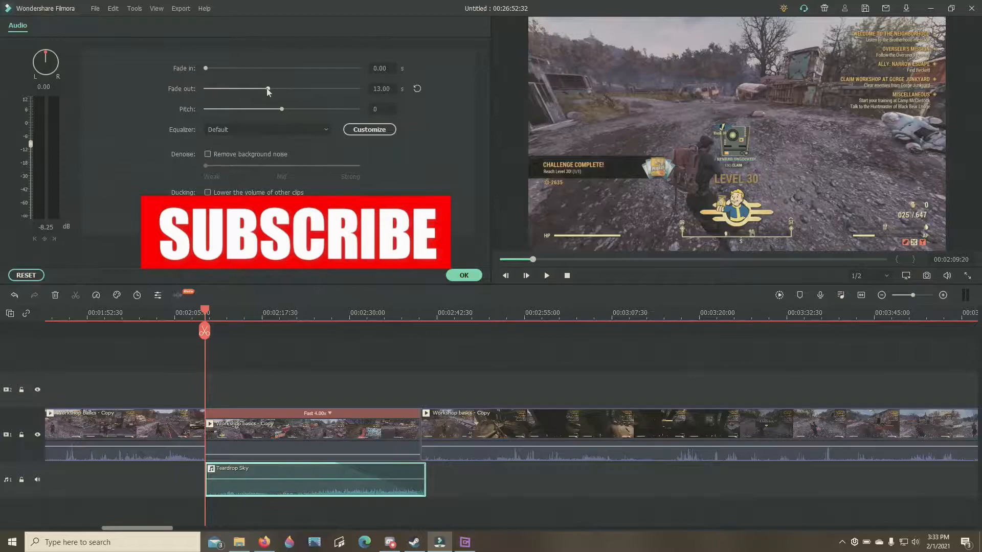
double_click(378, 88)
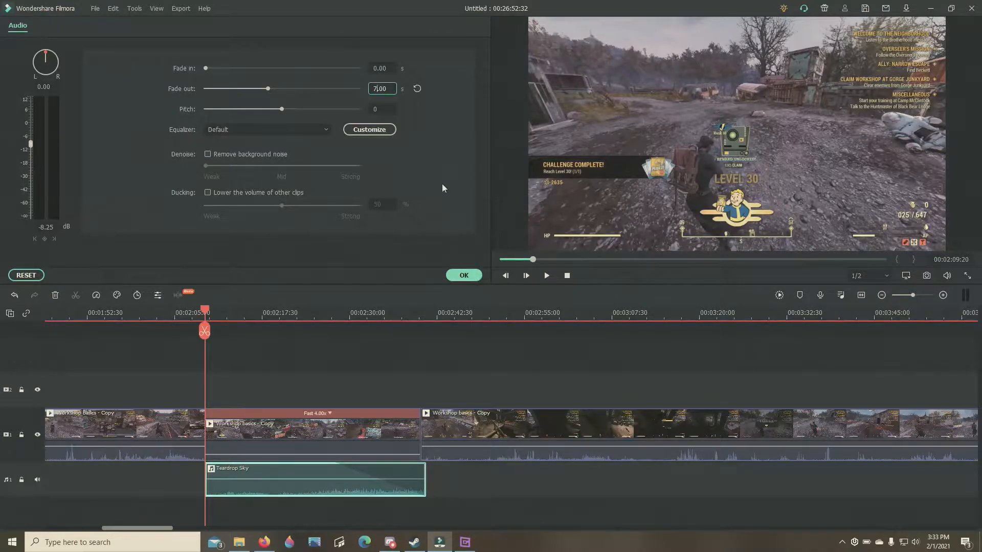
key(Return)
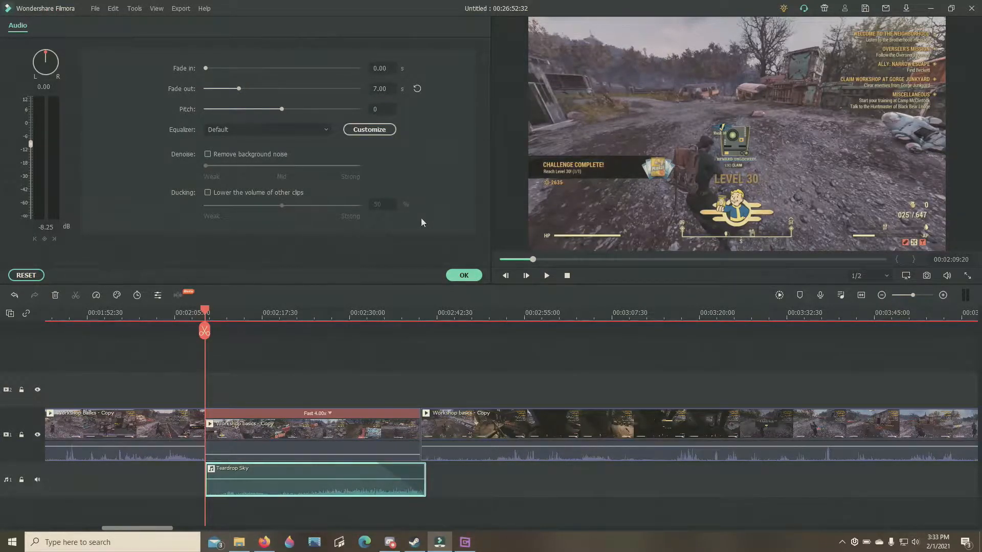
click(471, 280)
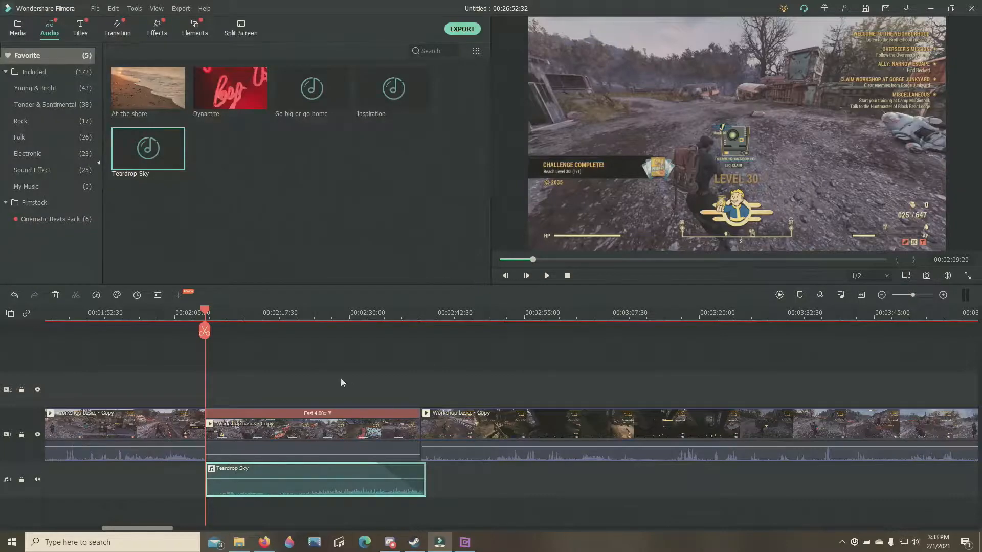
Step: Play the second half of the 4x section with its music and extend the Teardrop Sky clip slightly past the section's end
click(330, 307)
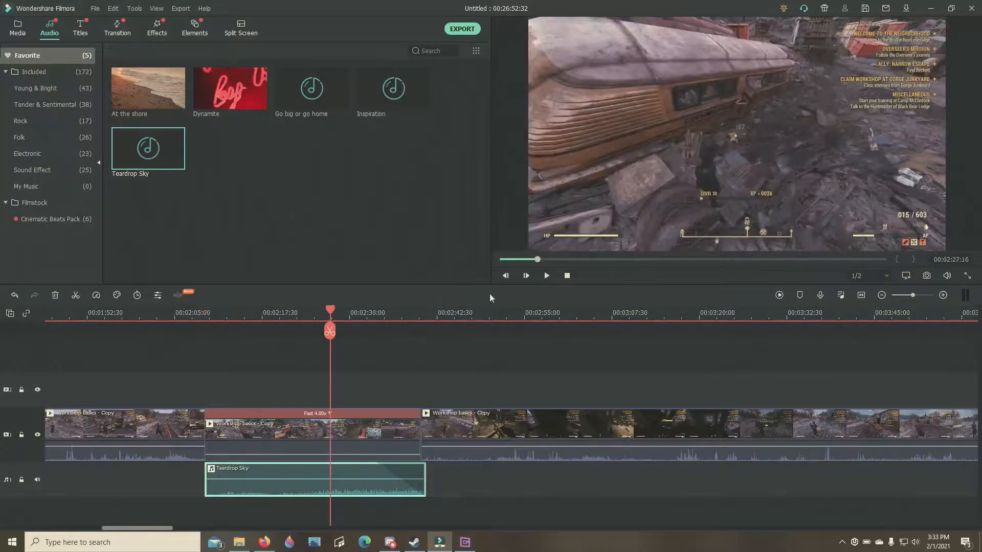
click(547, 276)
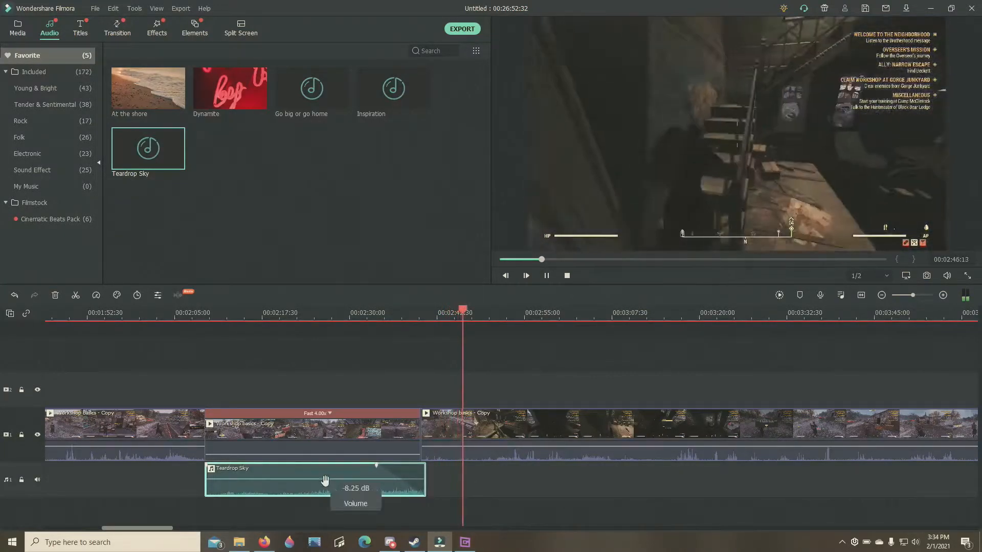
drag(325, 480, 326, 481)
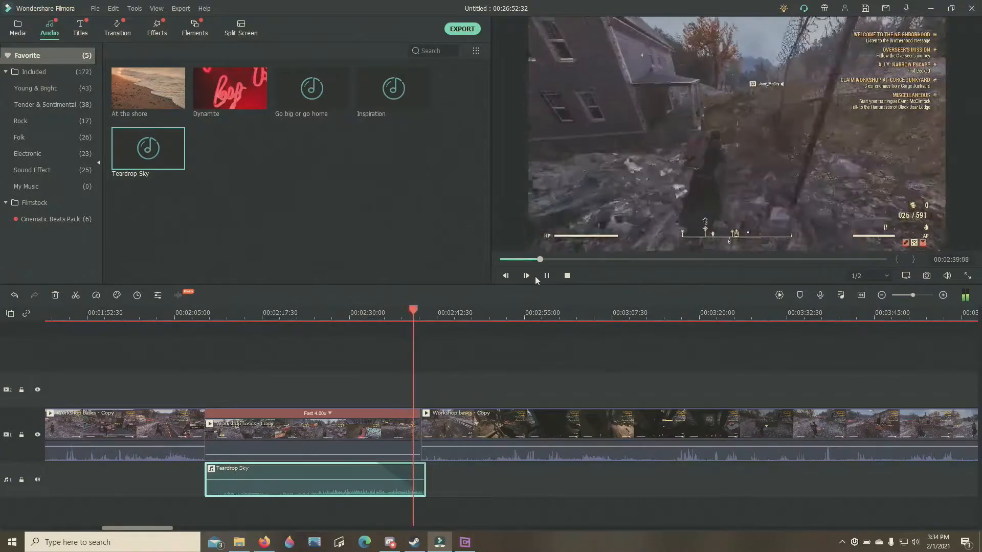
click(549, 277)
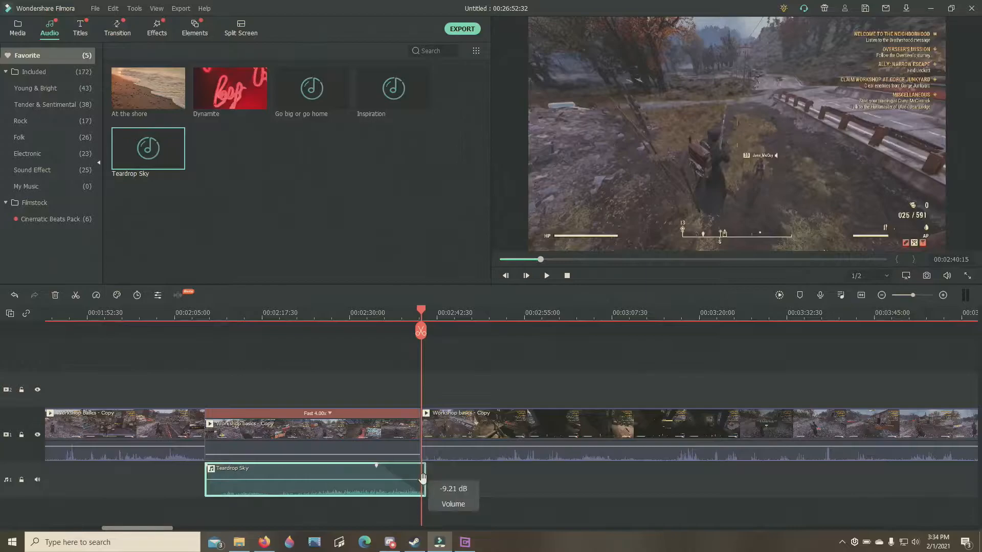
drag(424, 478, 434, 478)
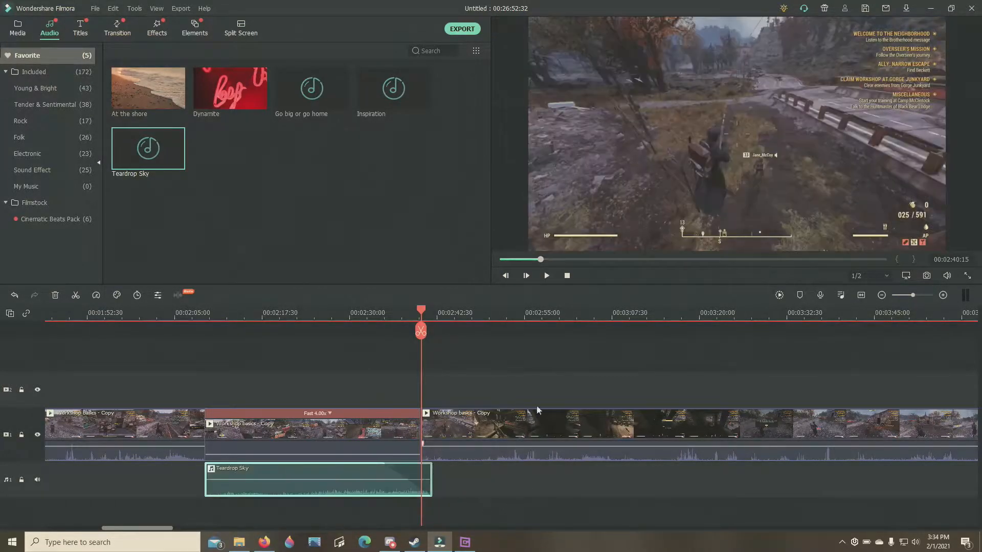
Step: Play the video from 00:02:26:54 through the music's fade out and the following gameplay, stopping at 00:03:41:14
drag(368, 319, 327, 318)
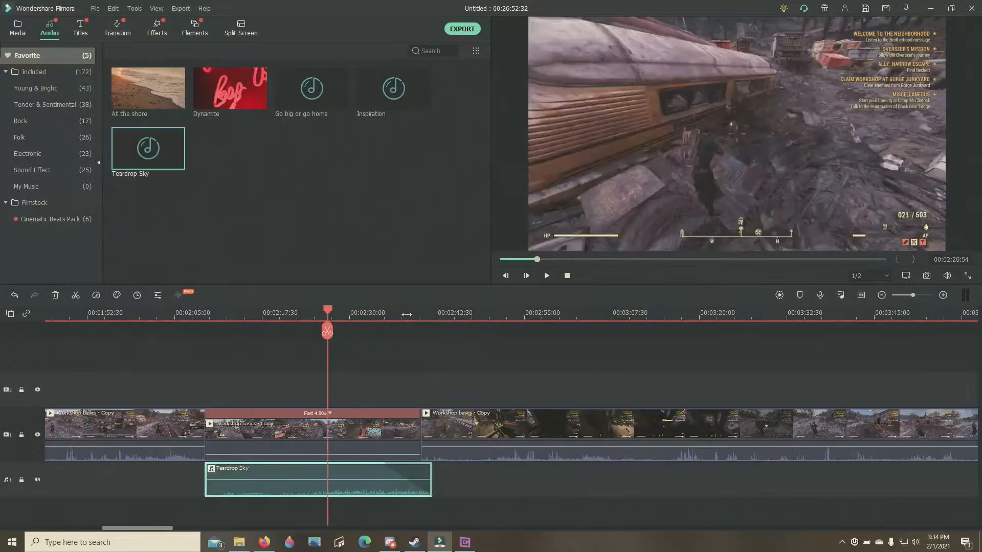
click(547, 276)
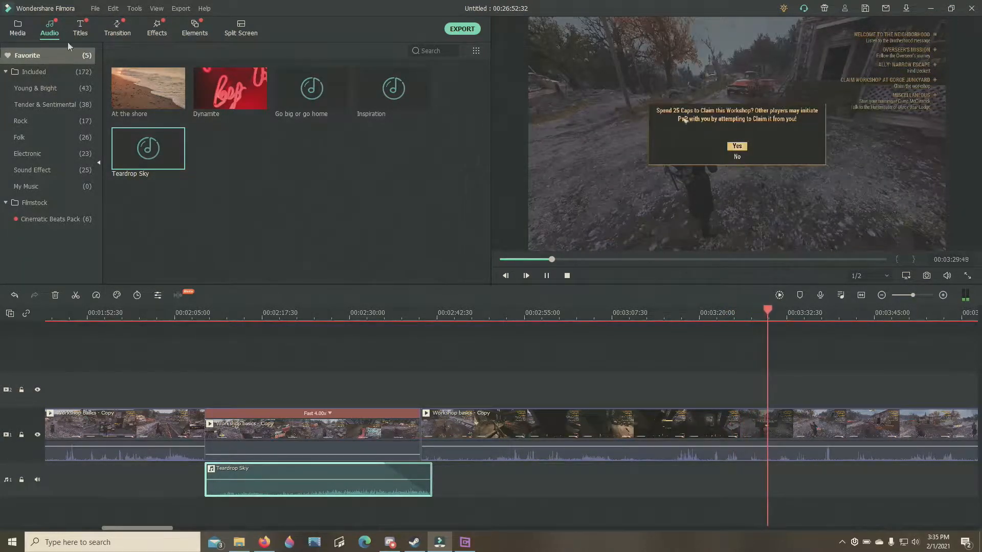
click(15, 25)
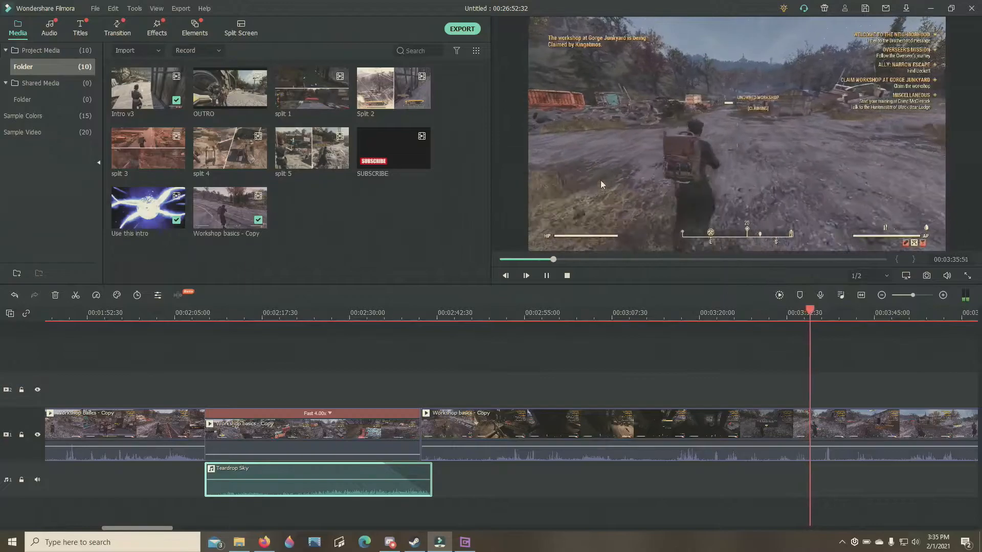
click(546, 277)
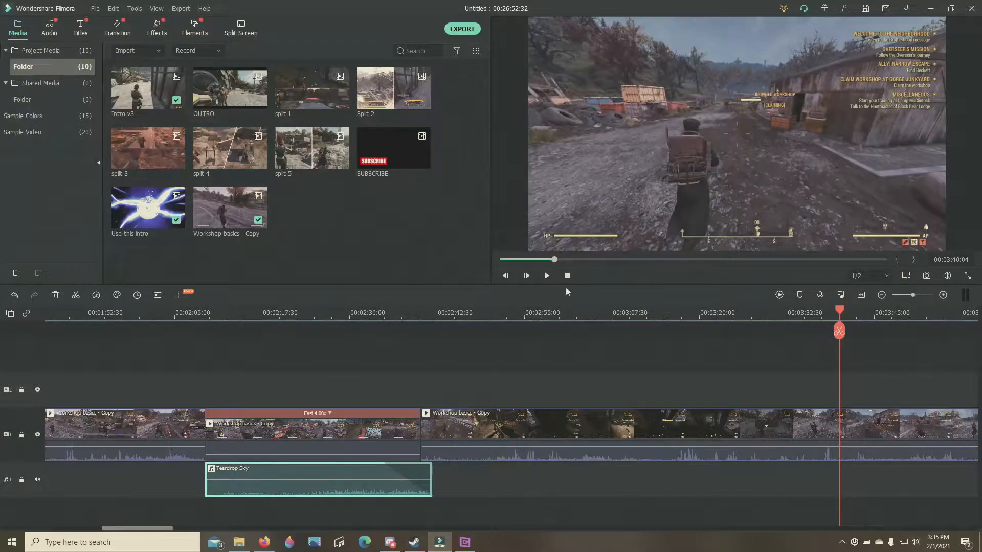
click(545, 276)
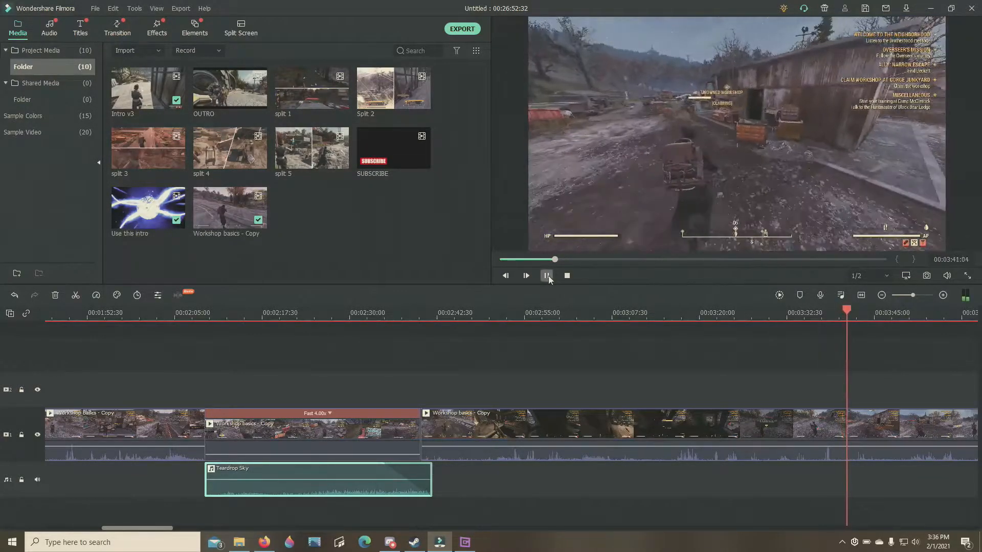
click(549, 276)
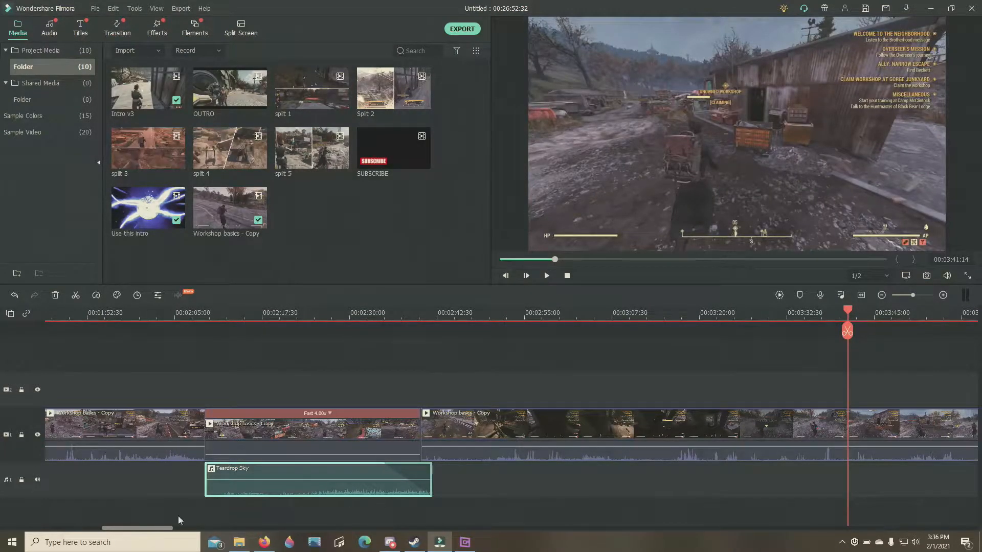
drag(152, 532, 123, 521)
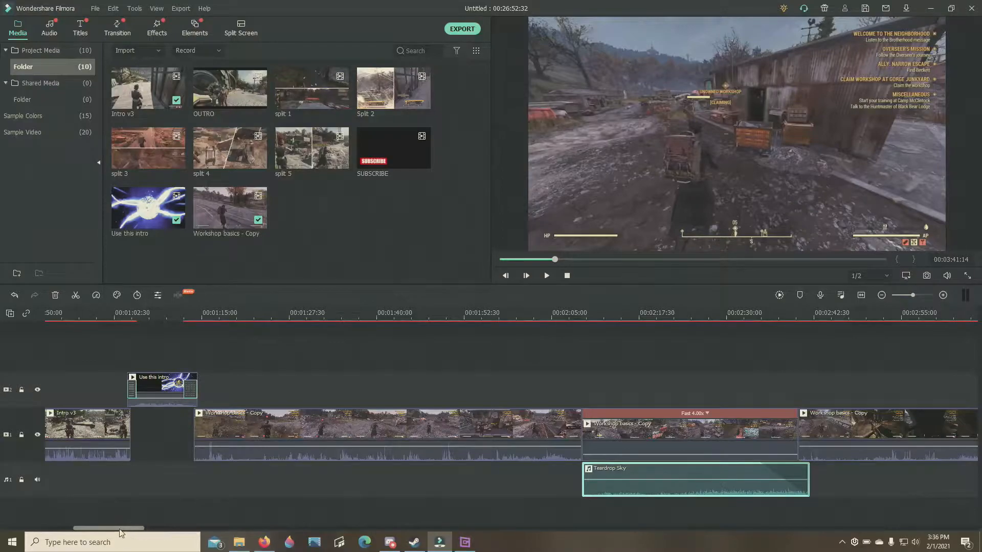
drag(123, 529, 186, 535)
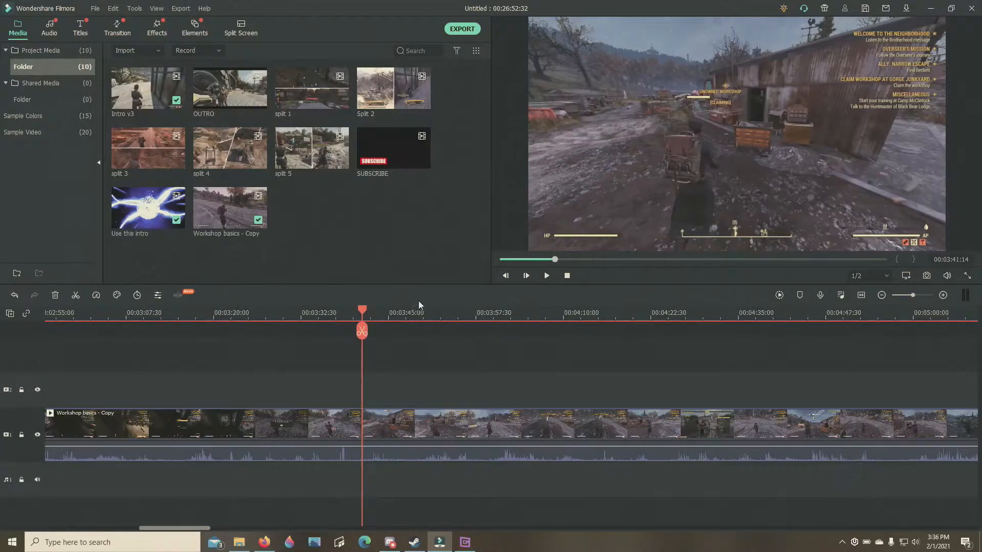
Step: Play on to the start of the Defend Gorge Junkyard event and split the gameplay clip at 00:04:41:01
click(547, 276)
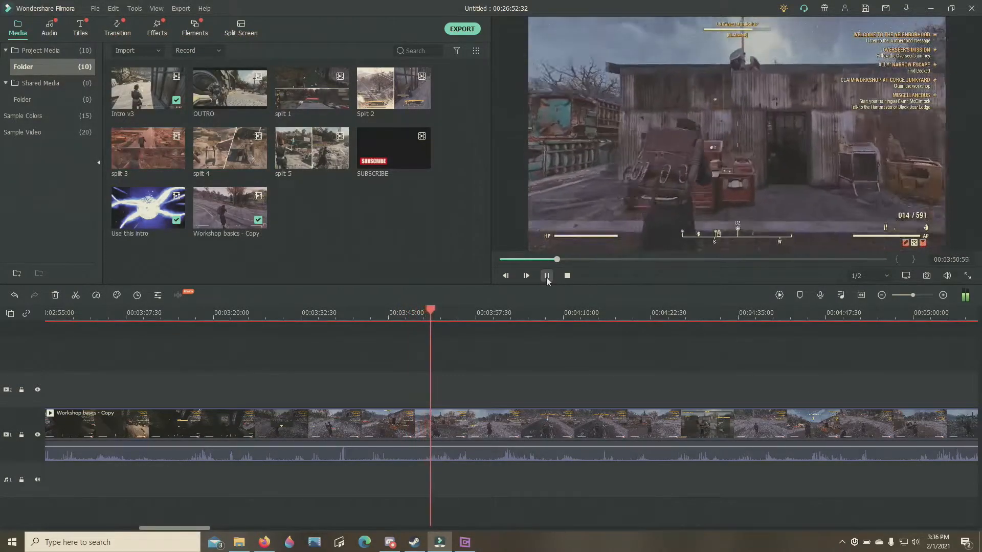
click(546, 276)
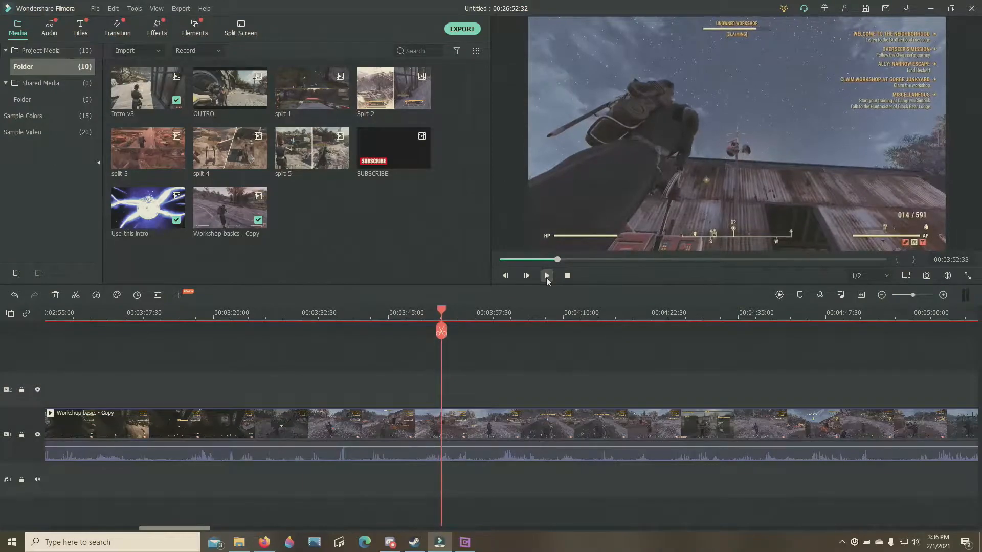
click(546, 276)
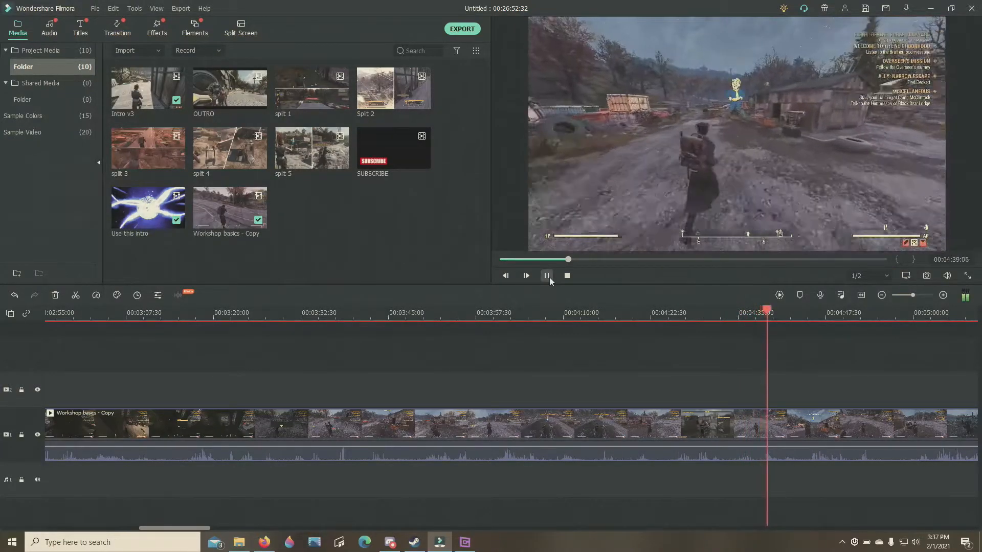
click(549, 278)
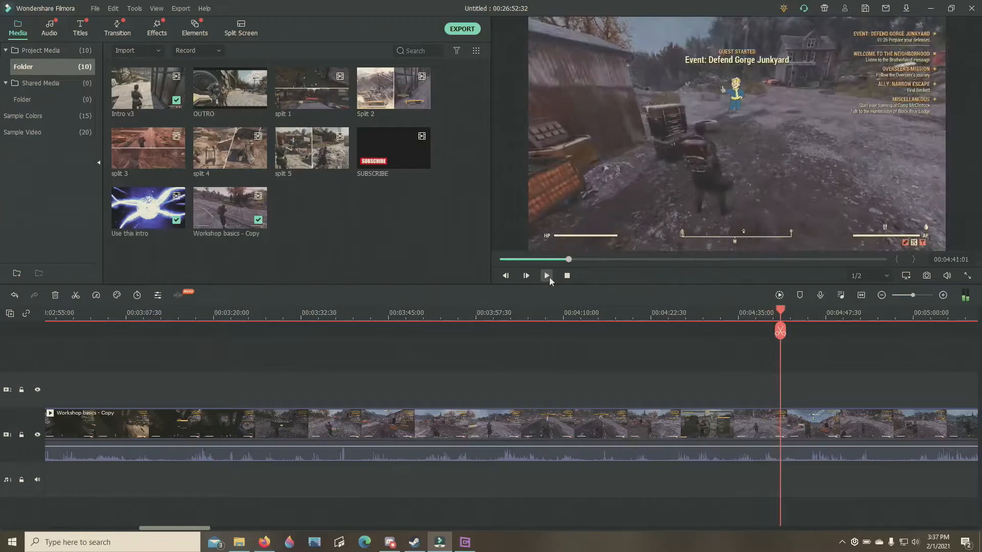
click(779, 331)
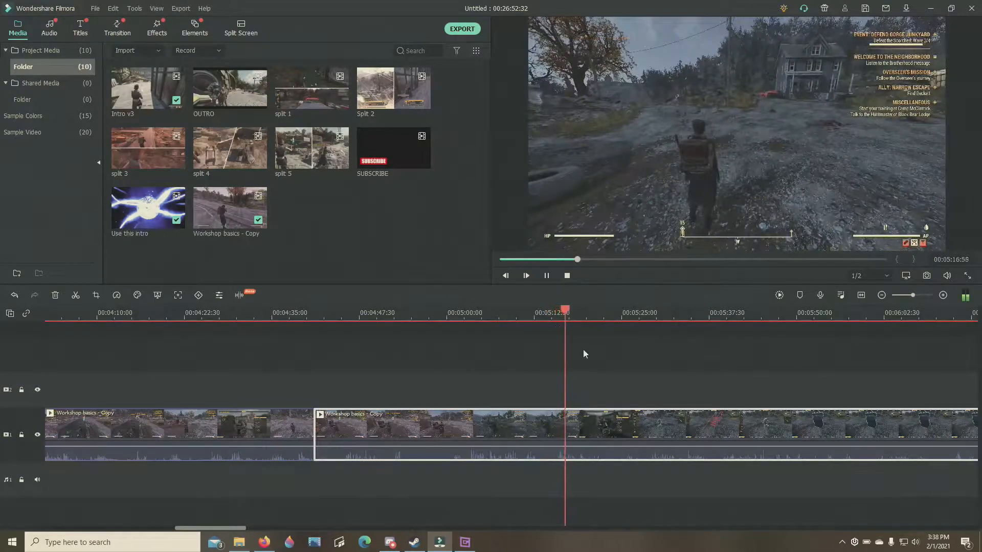
Step: Split the gameplay clip again at 00:05:02:46 and ripple delete the section between the two cuts
click(547, 276)
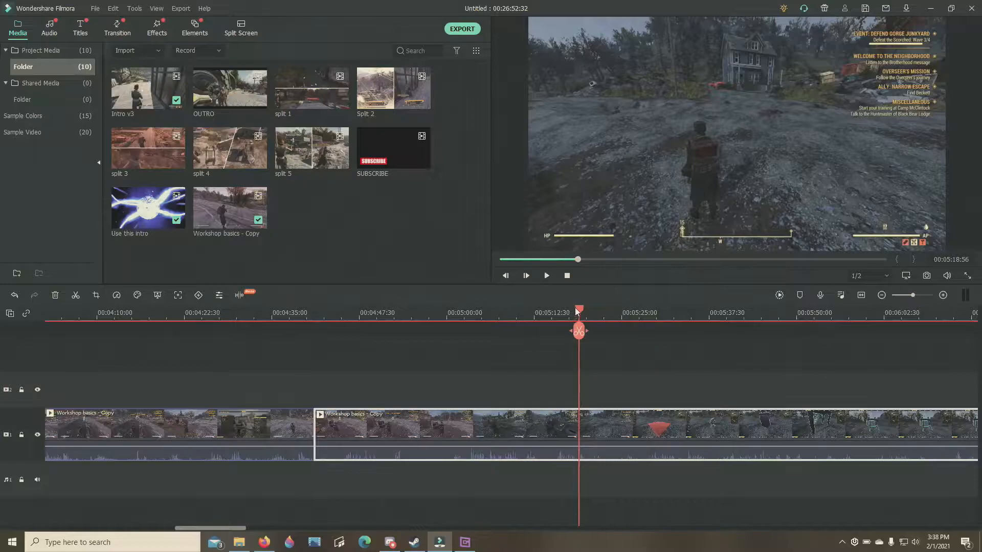
click(546, 275)
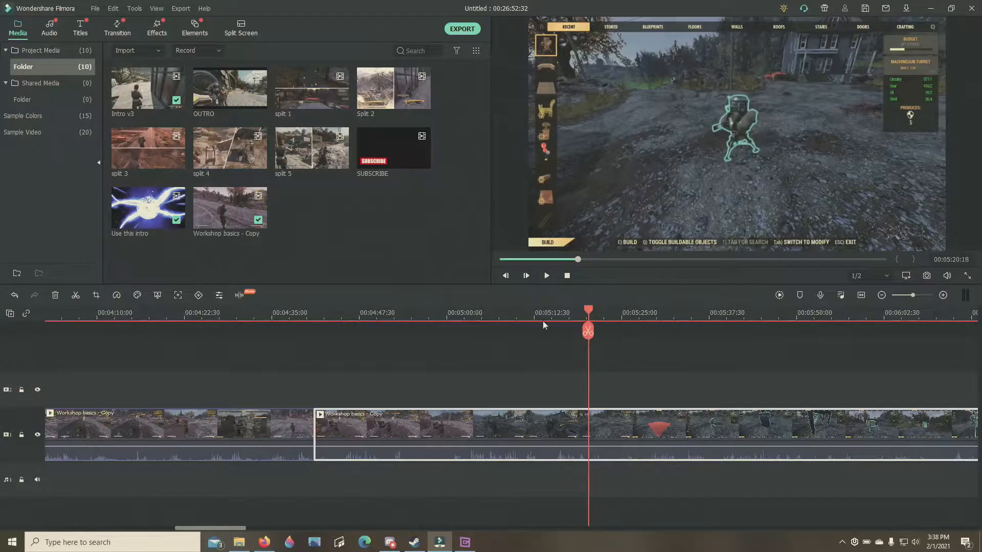
drag(588, 309, 468, 315)
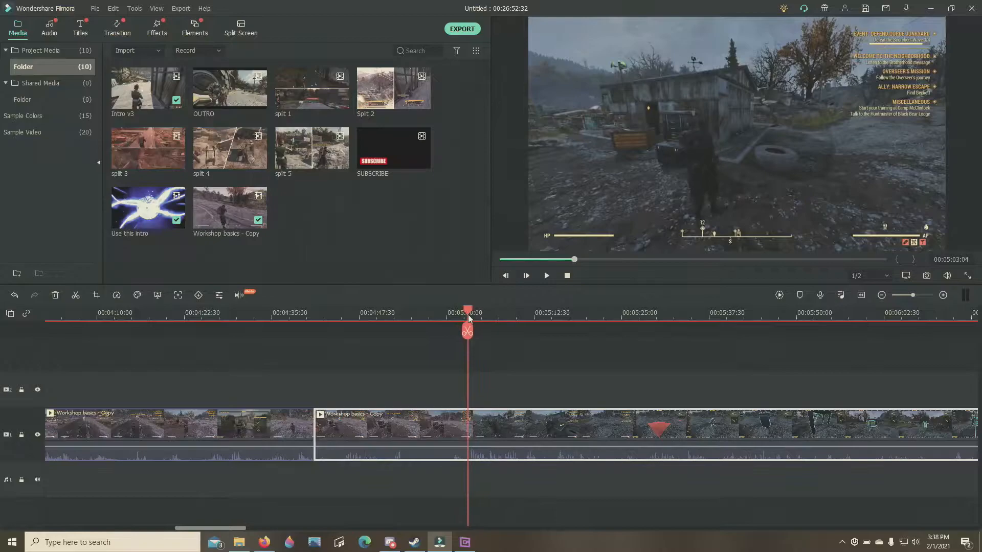
click(547, 276)
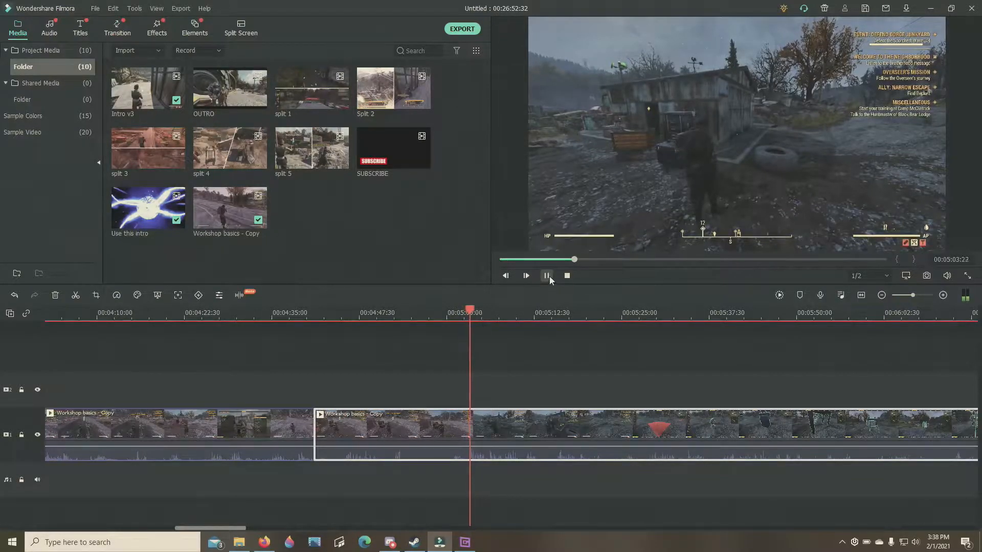
drag(476, 311, 466, 314)
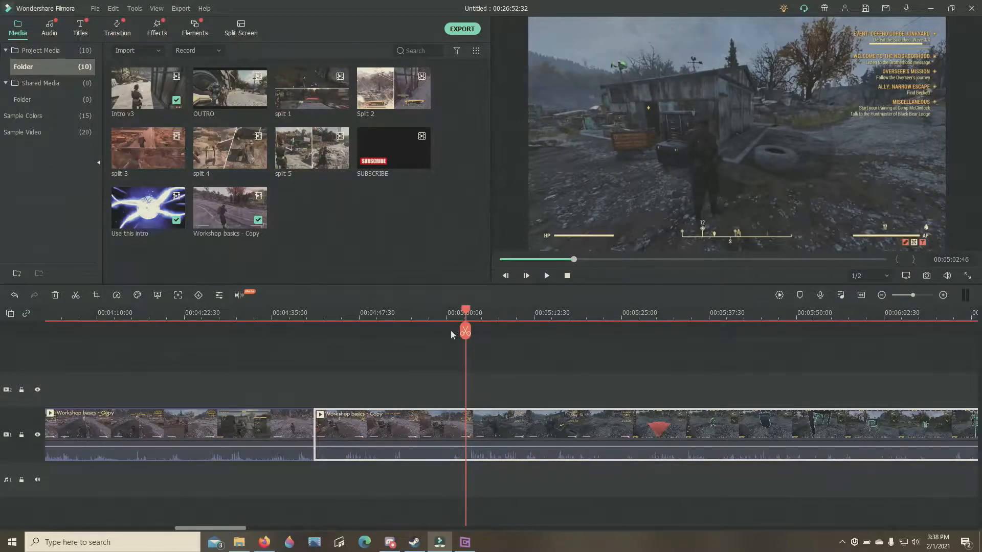
click(465, 331)
right_click(384, 436)
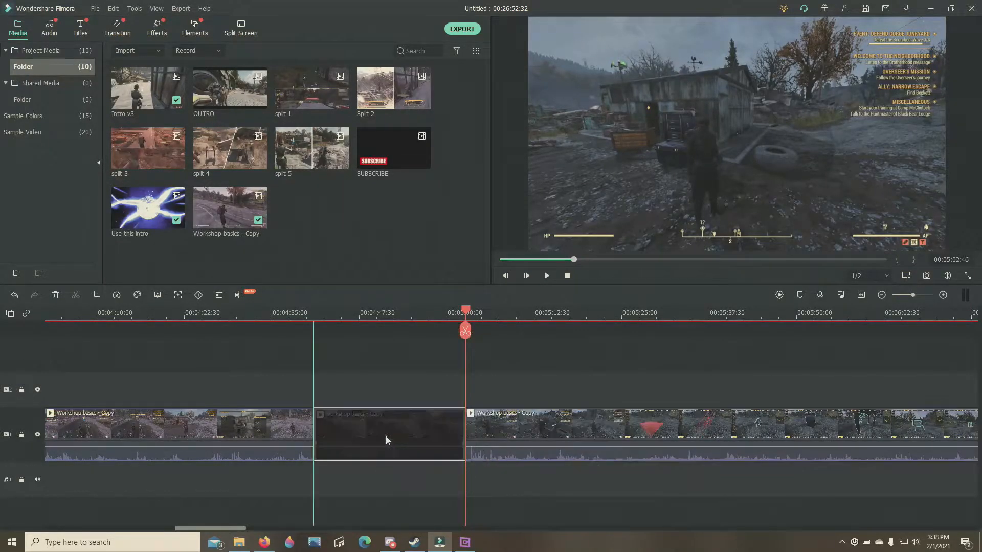
click(445, 66)
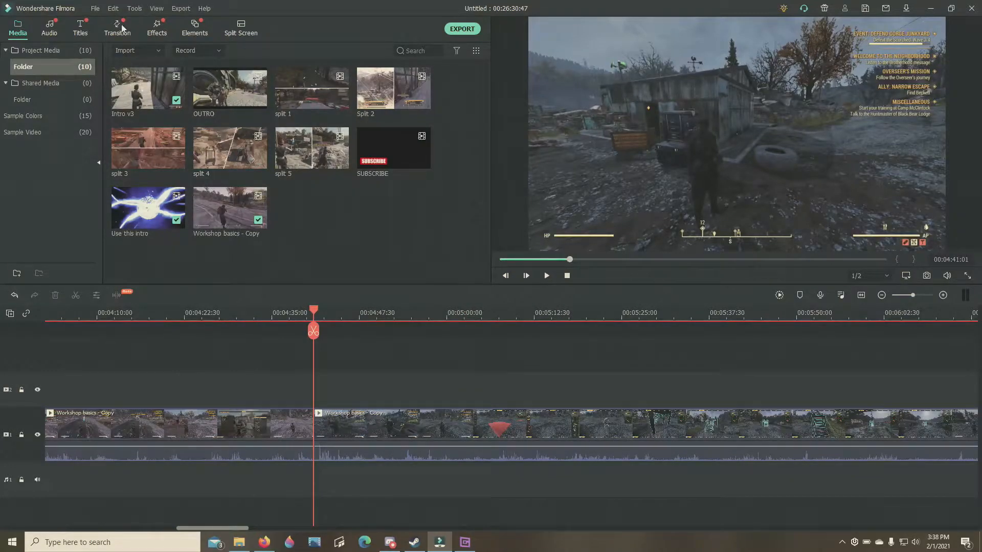
Step: Add a Cube transition at the 00:04:41:01 cut and play the video across it from 00:04:36:54
click(123, 28)
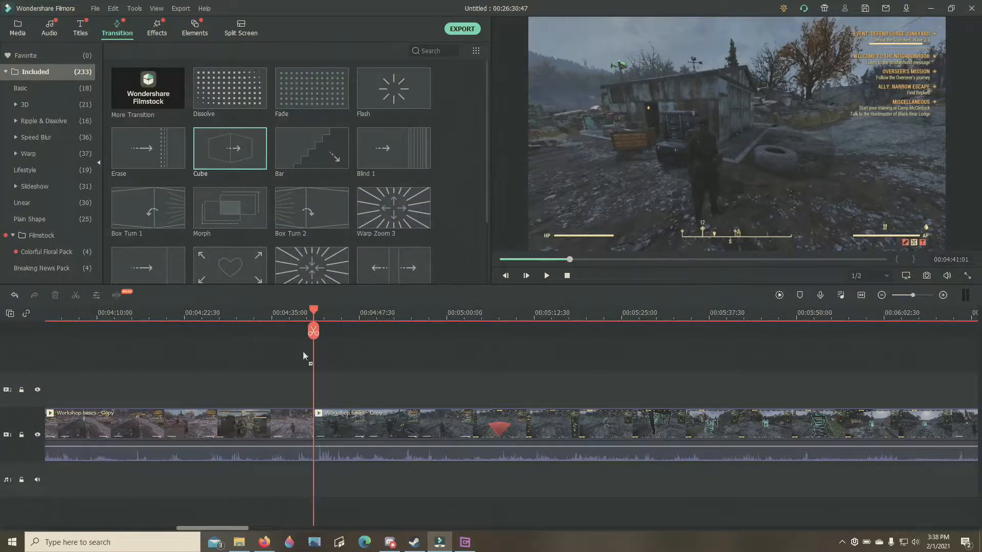
drag(311, 433, 318, 434)
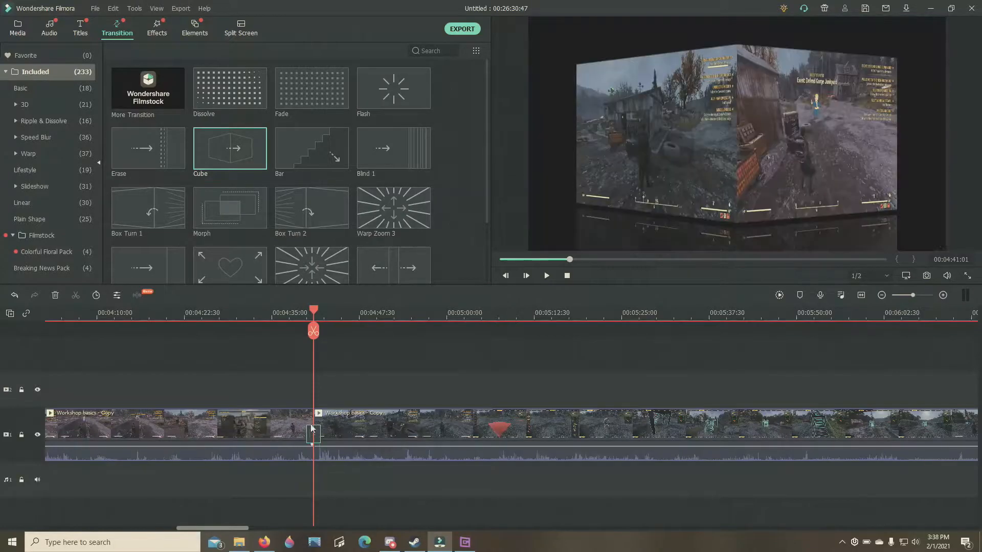
click(285, 316)
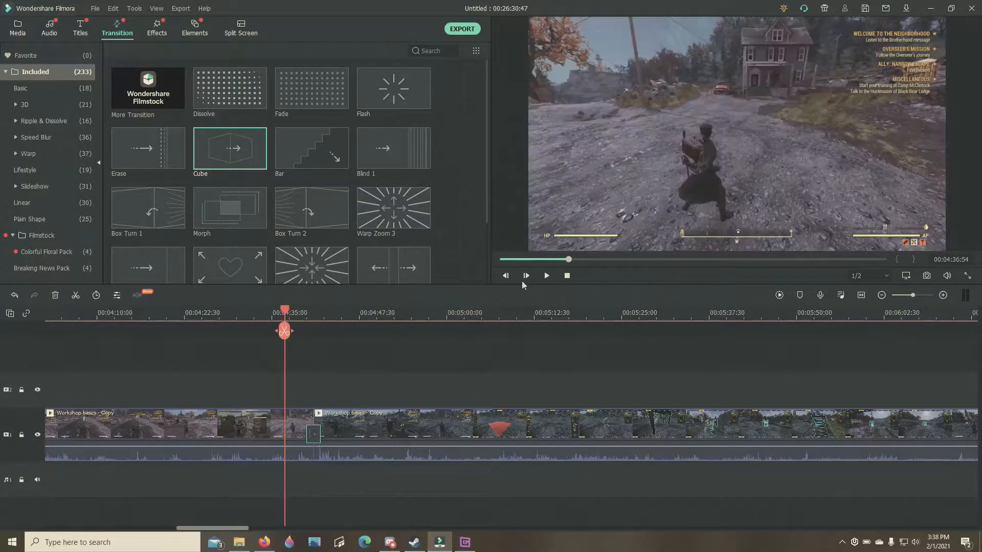
click(546, 277)
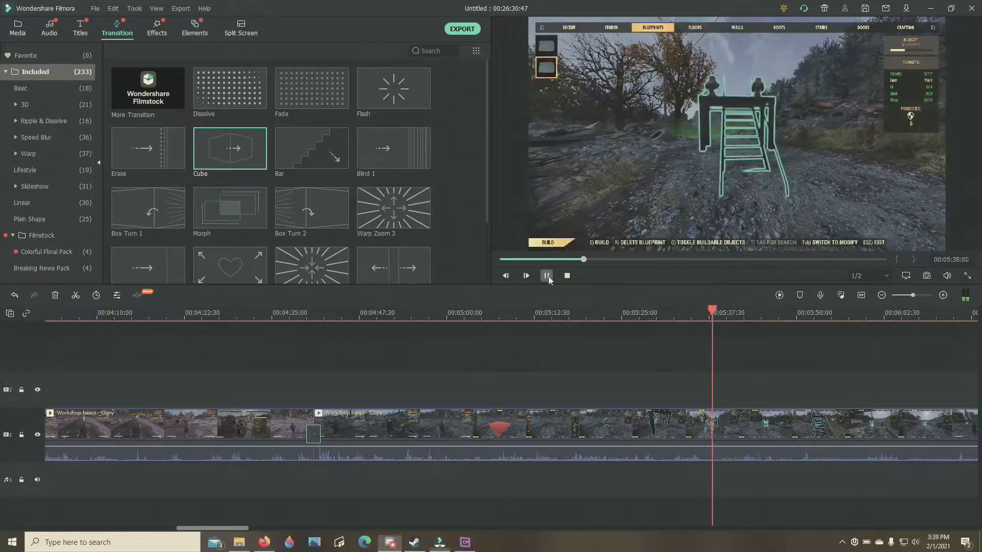
click(547, 276)
Step: Scrub and play through the gameplay from 00:05:38:00 to 00:10:20:34, checking the event, perk and map footage
drag(716, 313, 874, 333)
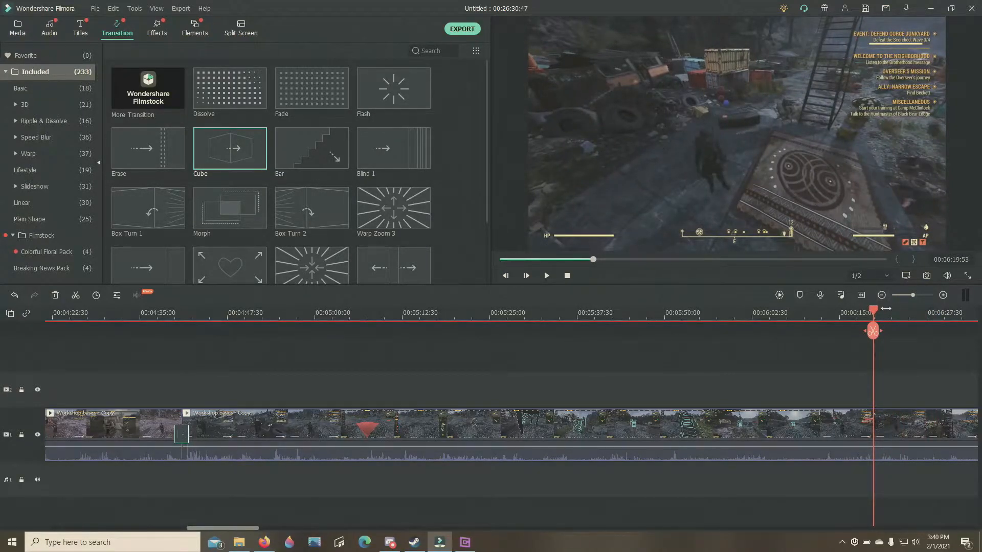
drag(874, 312, 943, 318)
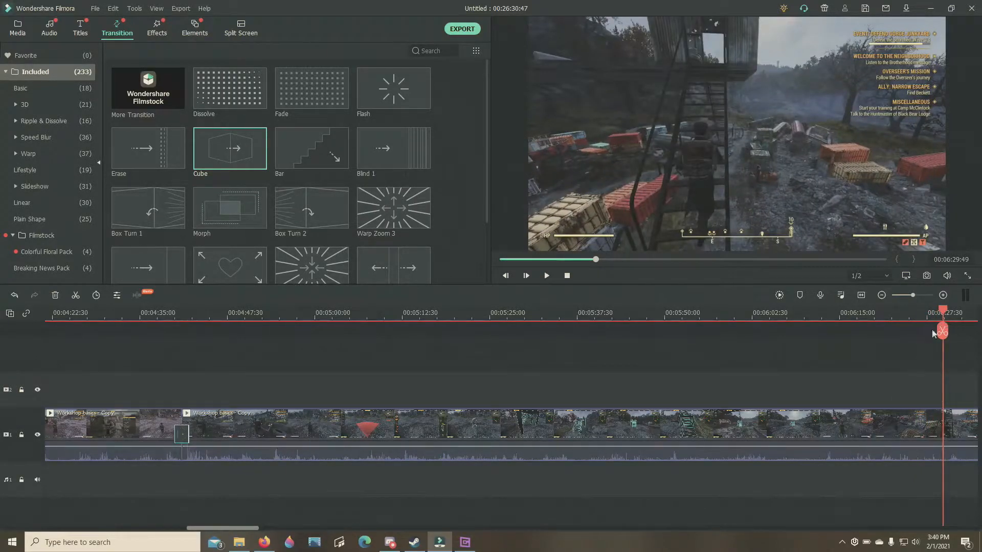
drag(945, 316, 802, 344)
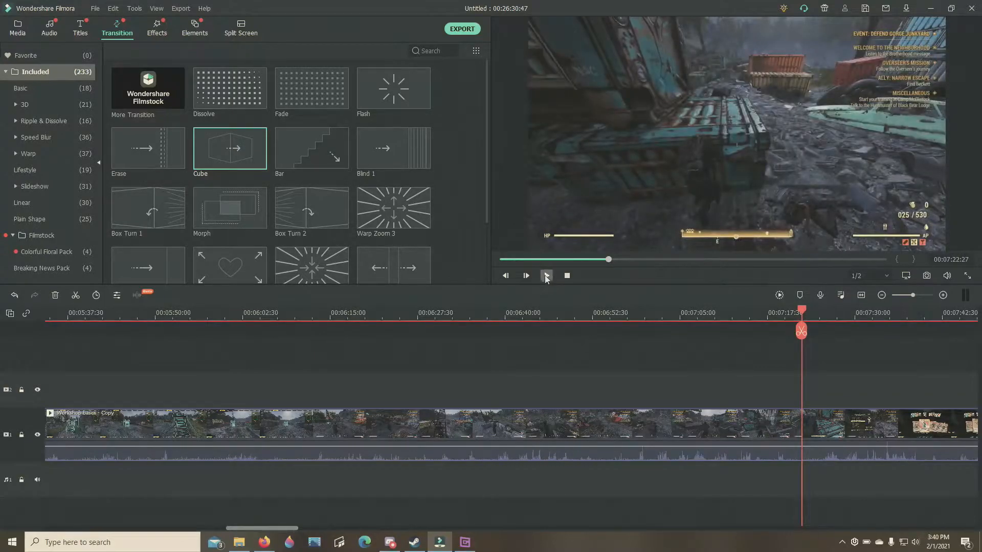
click(546, 276)
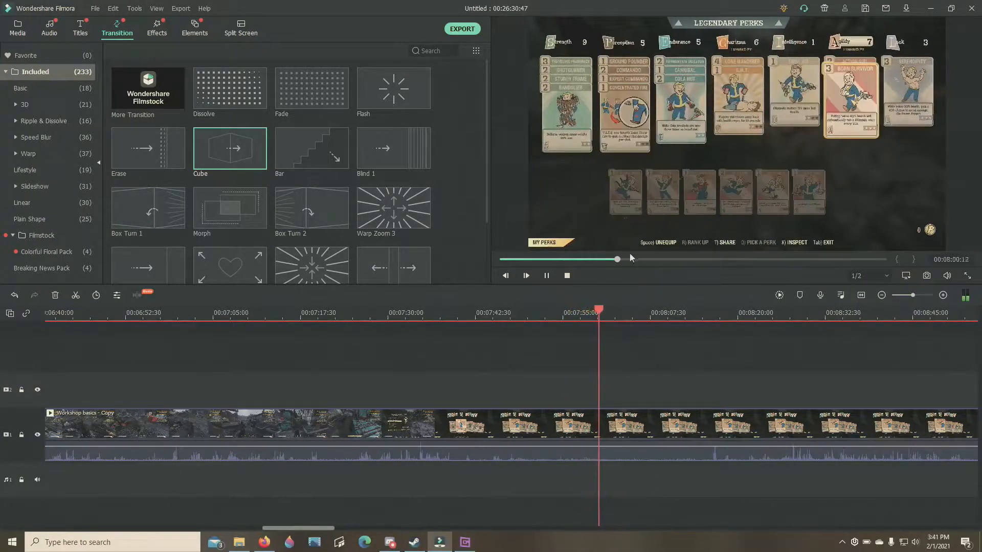
drag(613, 311, 718, 385)
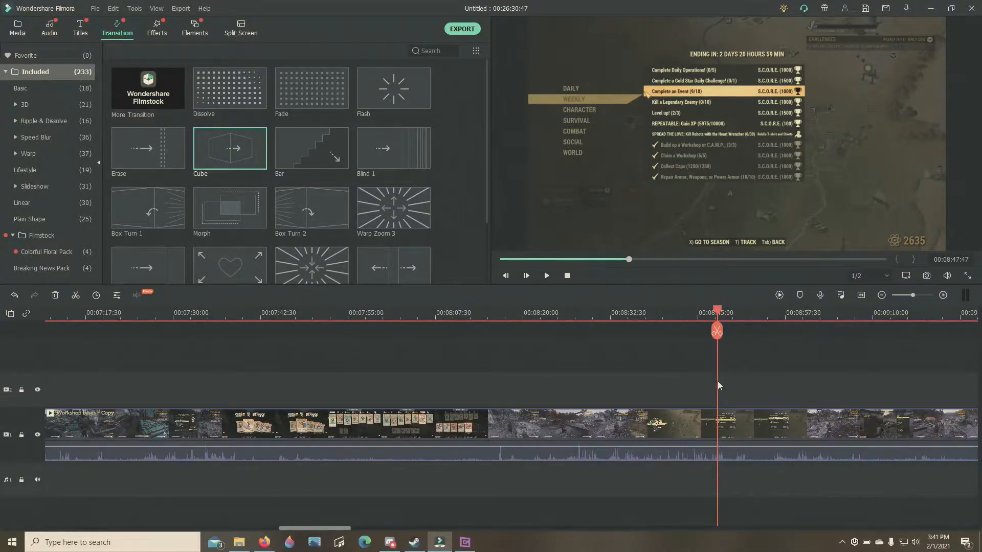
drag(718, 384, 825, 411)
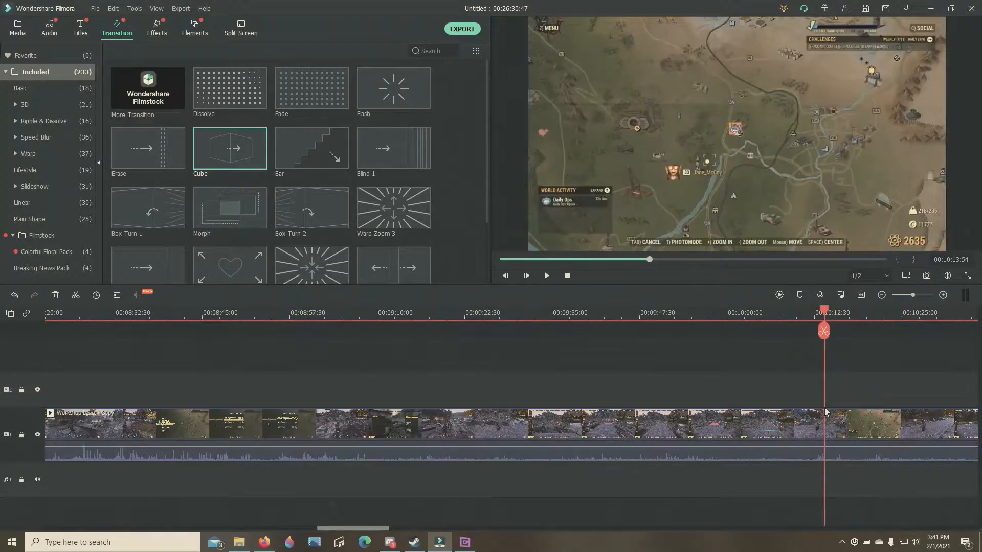
key(space)
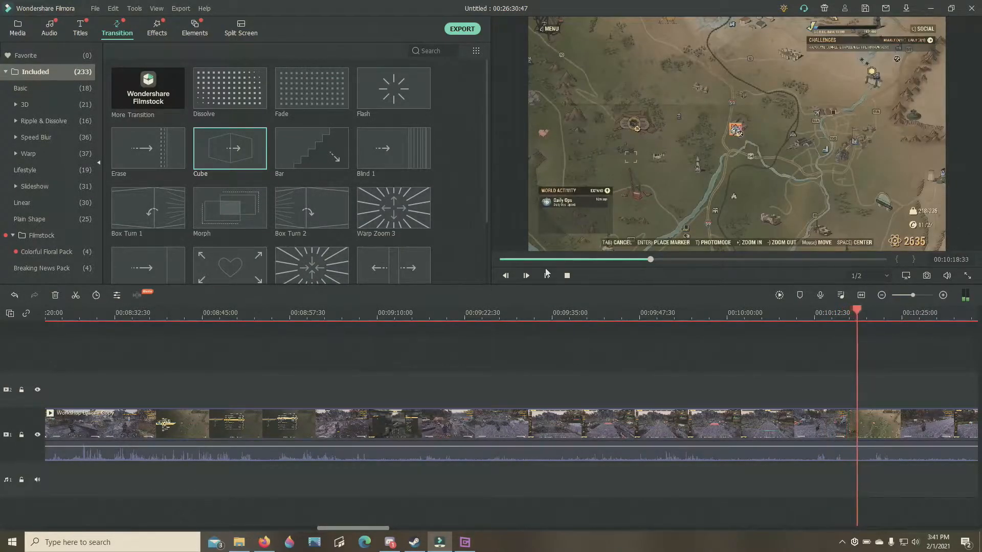
click(545, 280)
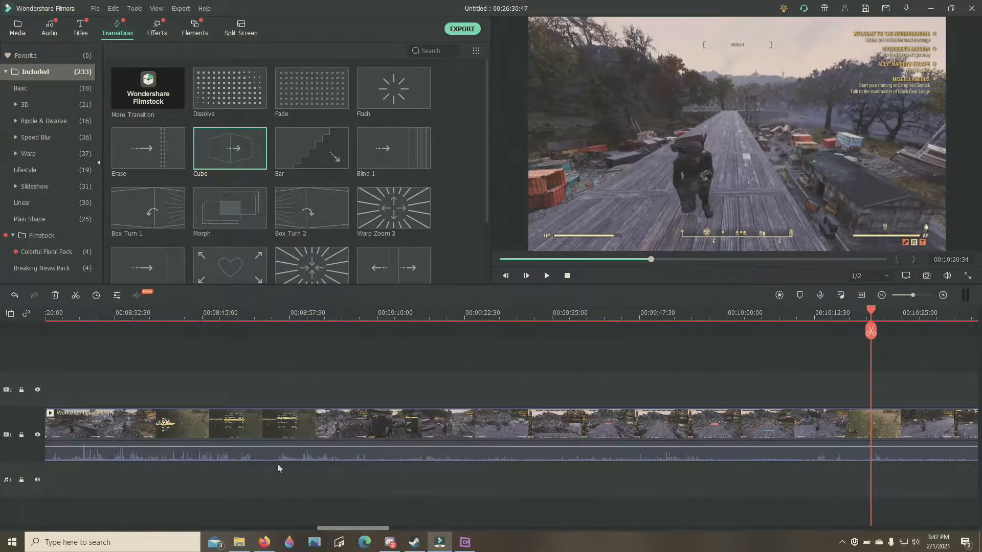
Step: Place the SUBSCRIBE clip on the second video track above the gameplay, starting at about 00:09:21:16
click(19, 28)
drag(392, 150, 446, 399)
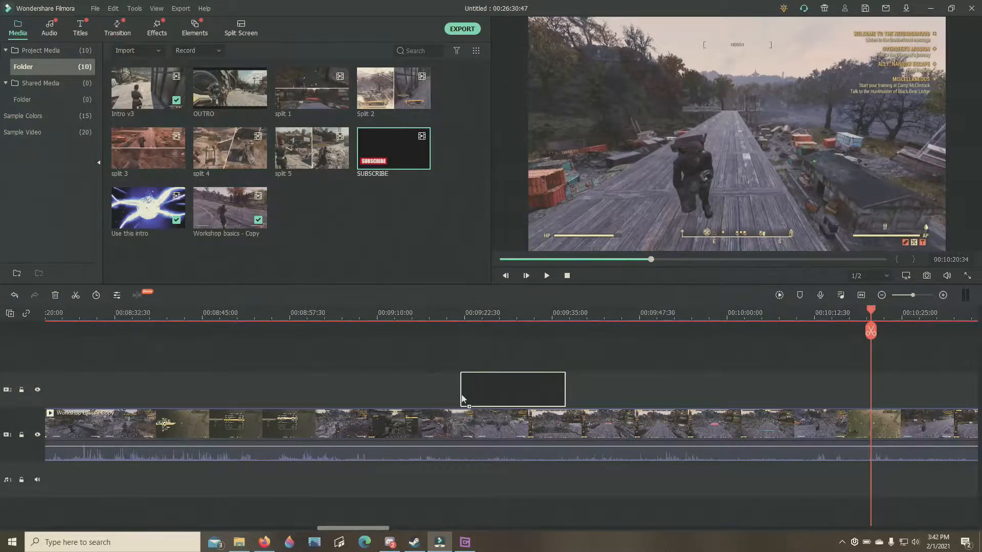
drag(457, 399, 457, 399)
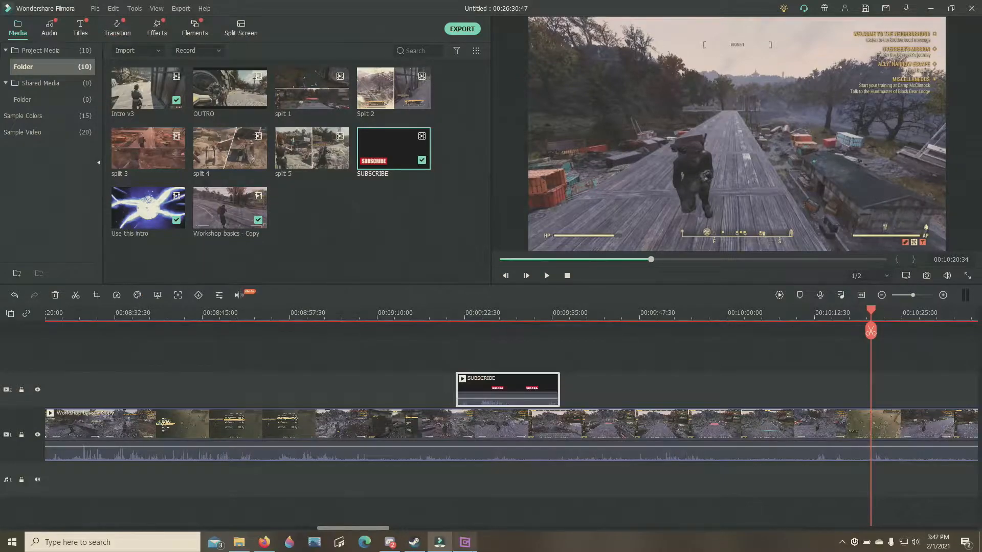
Step: Enable Chroma Key on the SUBSCRIBE clip and set its key color to black
double_click(483, 391)
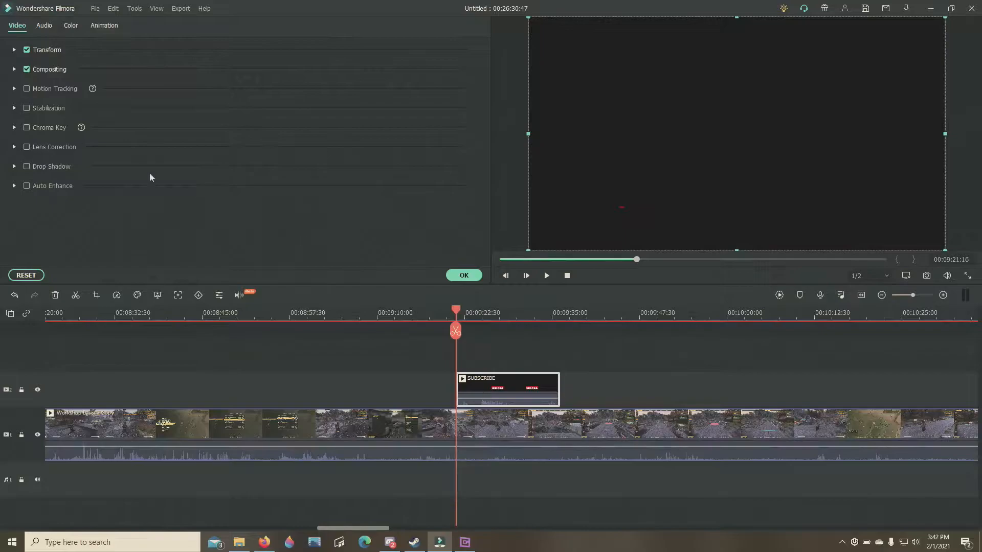
click(15, 128)
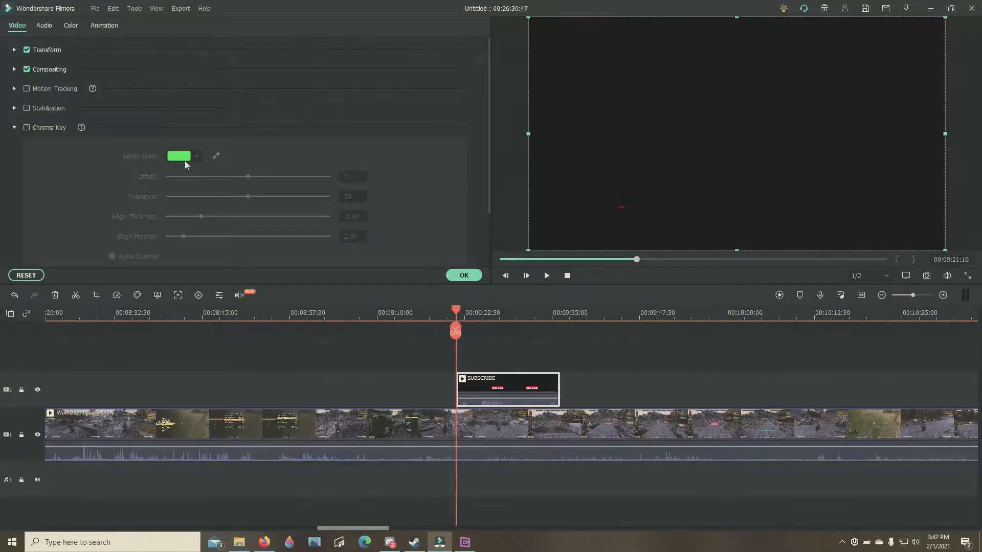
scroll(31, 124, down, 1)
click(26, 117)
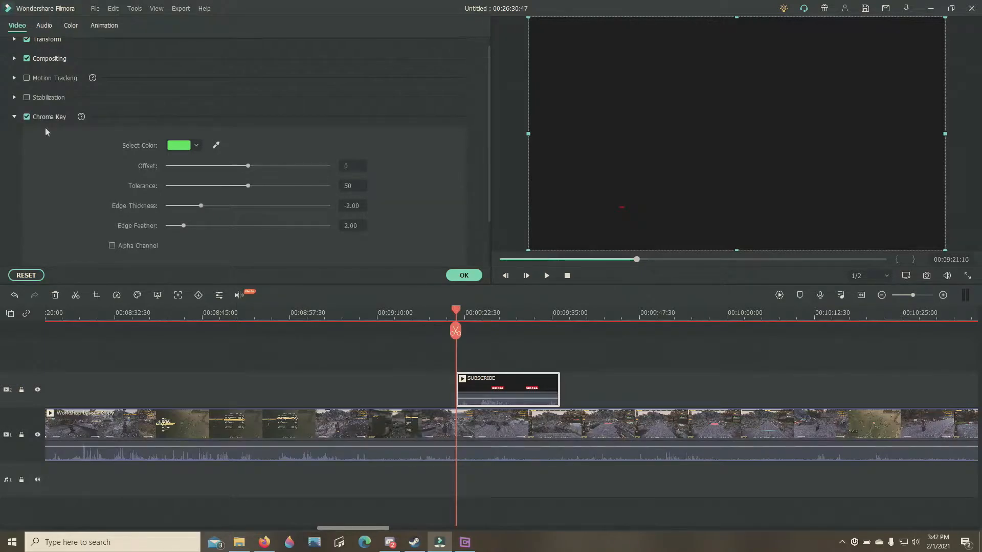
click(185, 147)
click(172, 205)
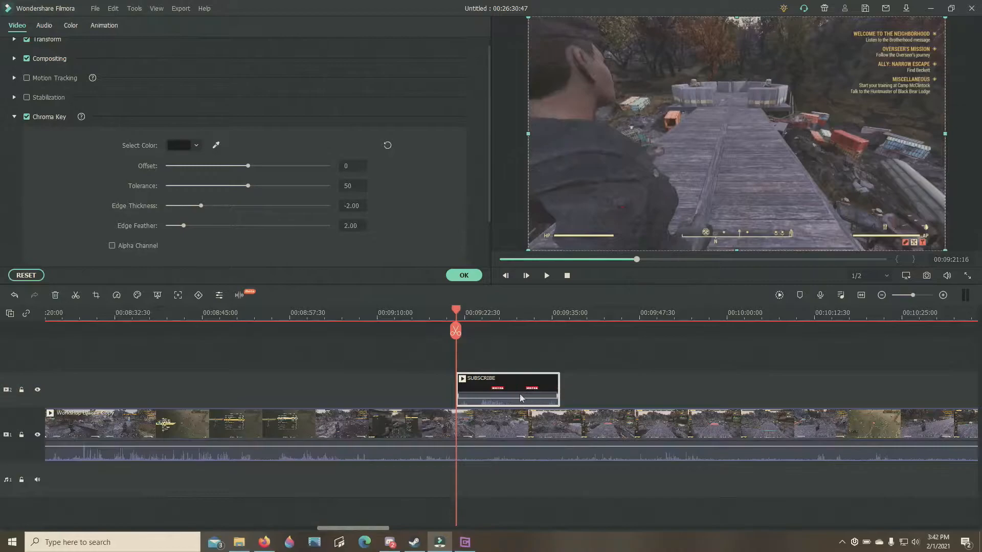
Step: Lower the SUBSCRIBE clip's volume to about -17.70 dB and play the video across it from 00:09:17:19, stopping at 00:09:45:52
mouse_move(519, 396)
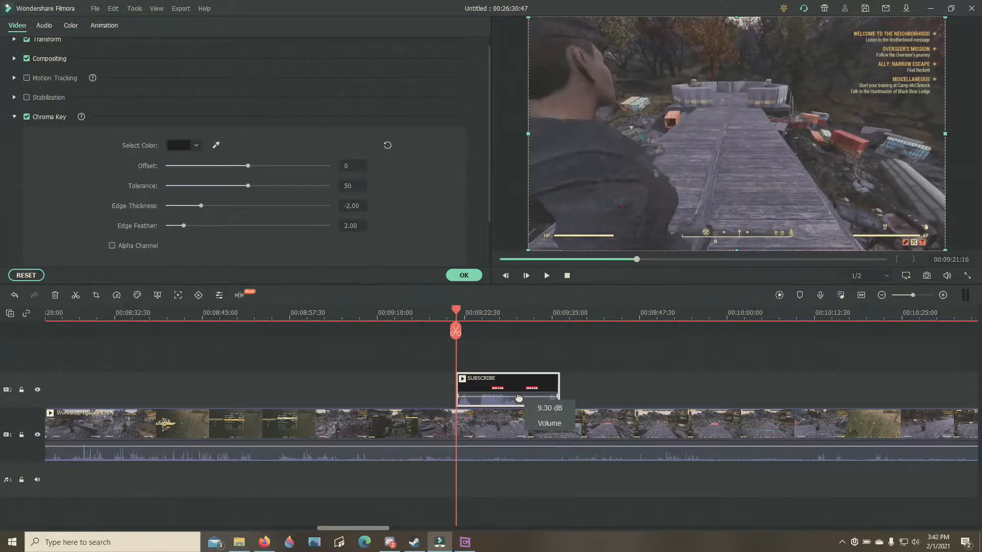
drag(519, 398, 517, 403)
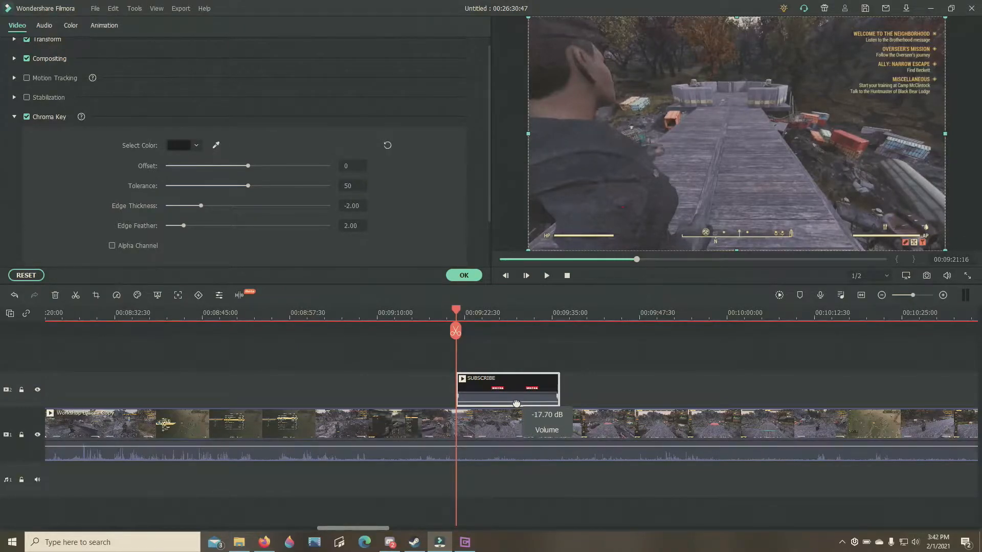
click(428, 313)
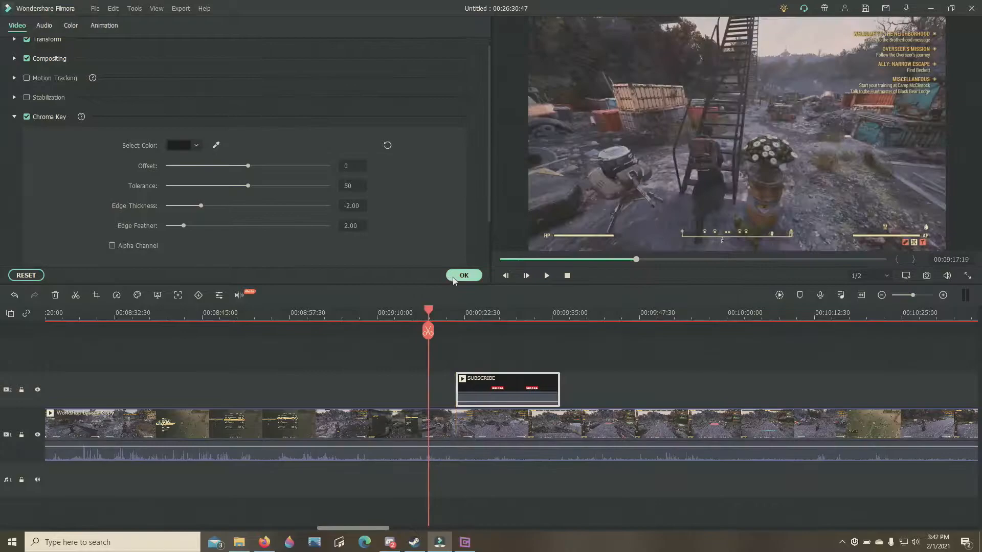
click(544, 280)
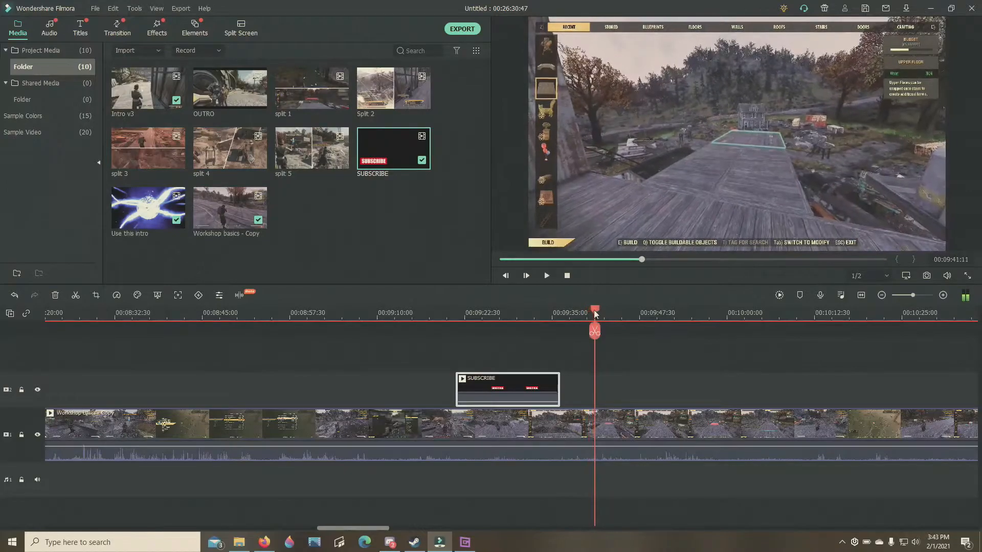
click(613, 312)
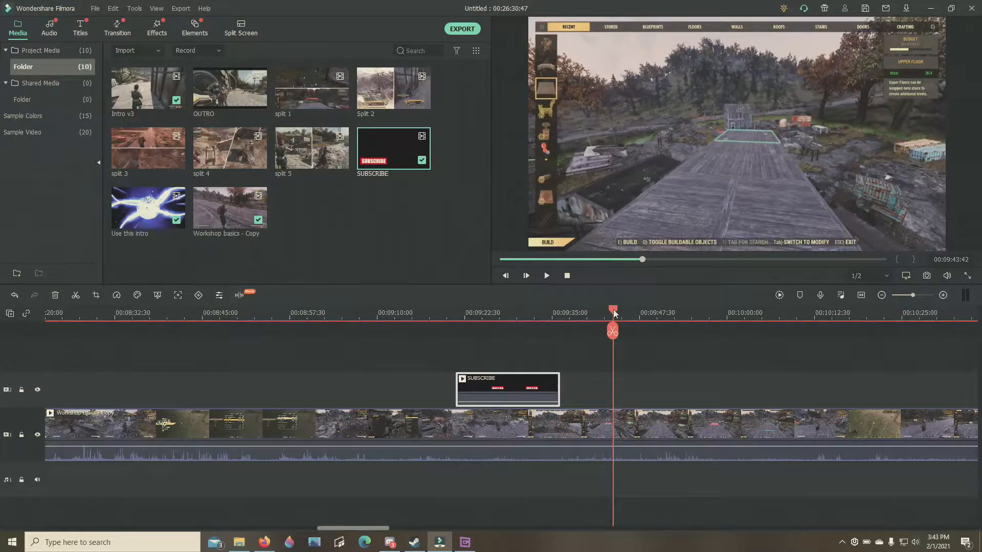
key(space)
click(547, 276)
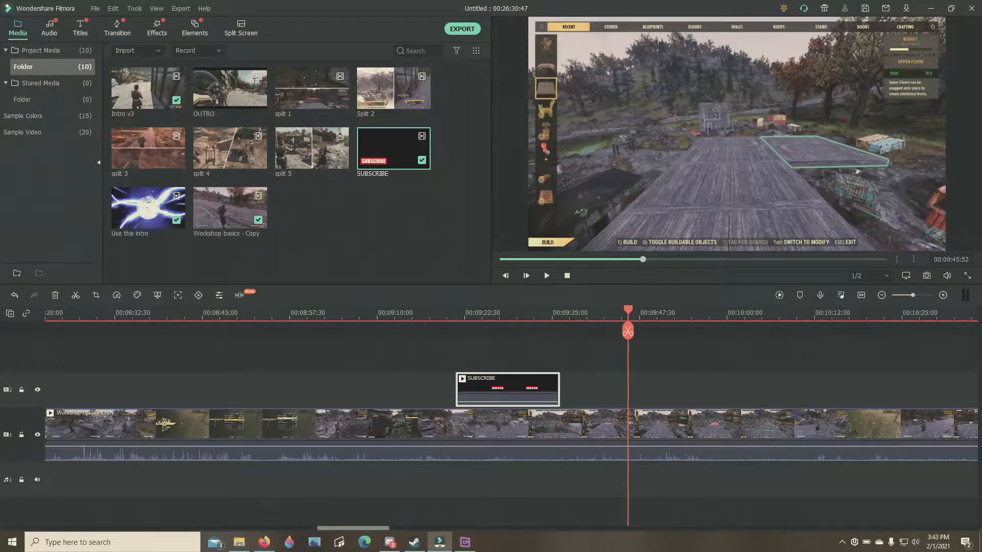
key(super)
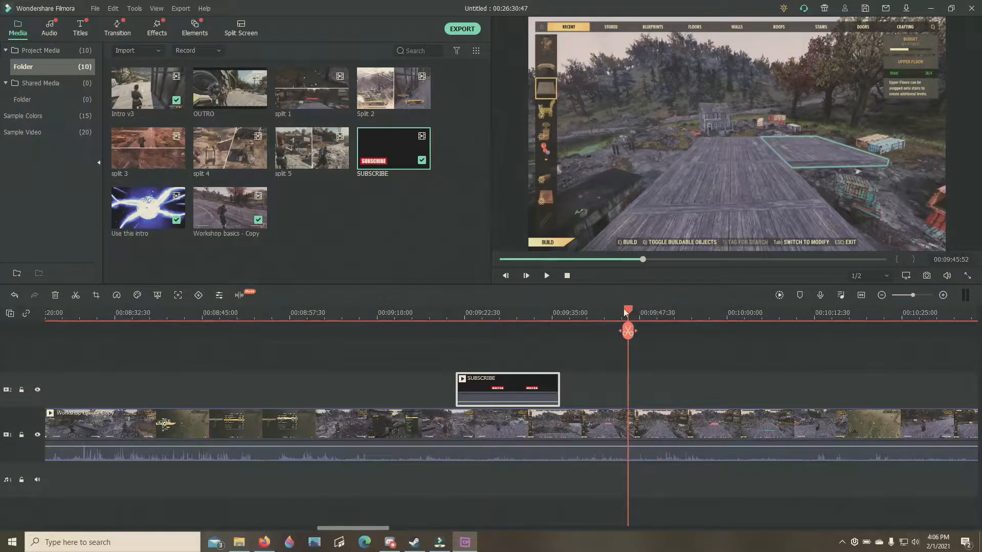
Step: Scrub ahead to the machinegun turret placement at 00:11:08:46 and play it, stopping at 00:11:11:56
drag(628, 313, 882, 331)
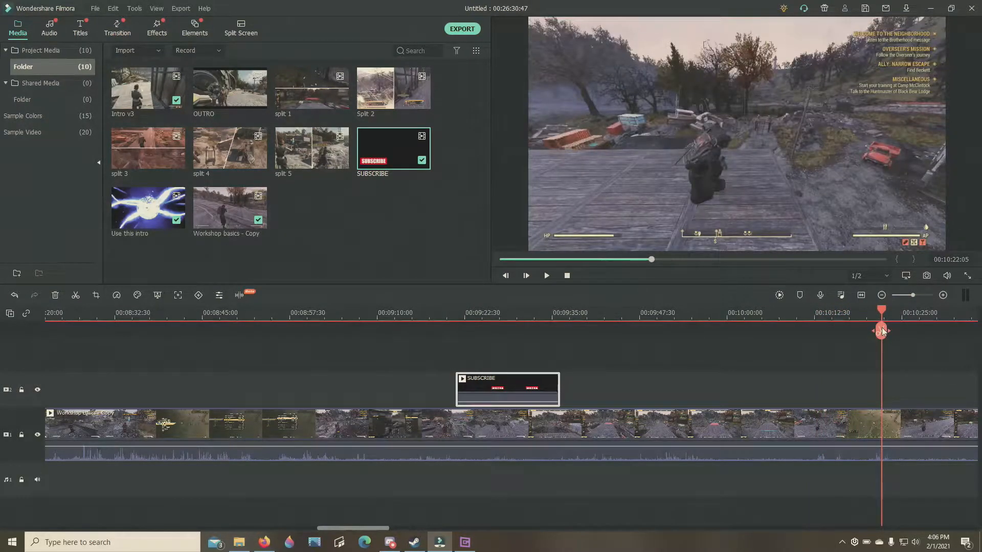
drag(881, 331, 981, 352)
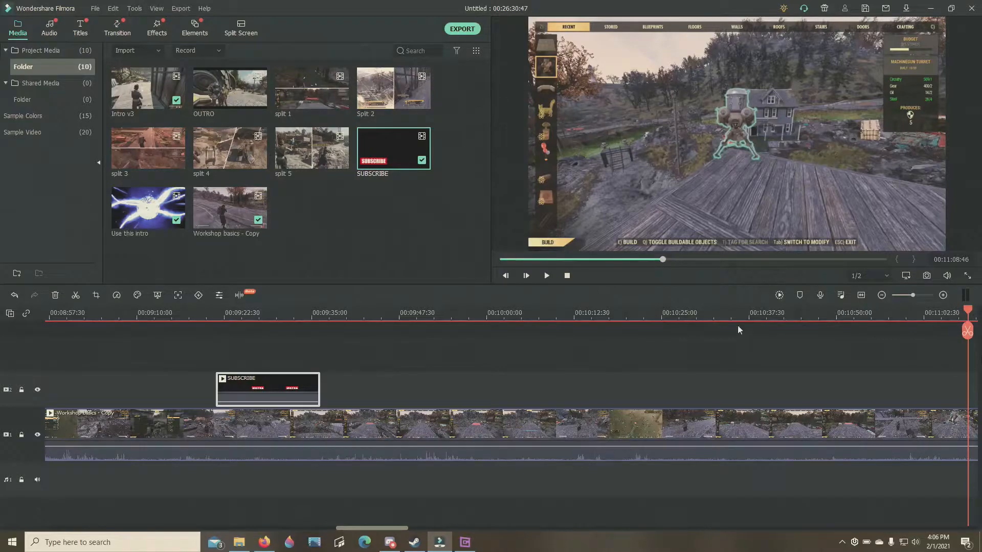
click(547, 277)
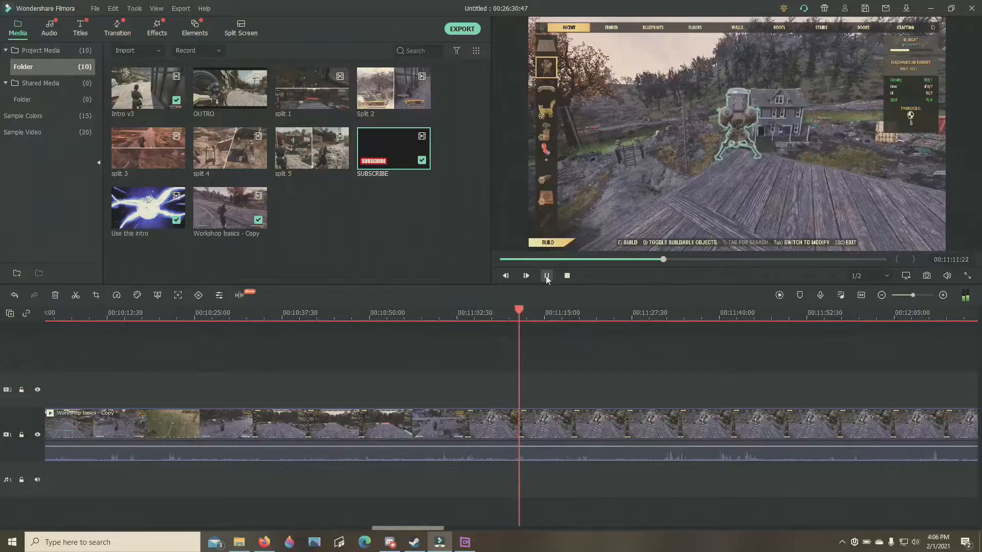
click(547, 276)
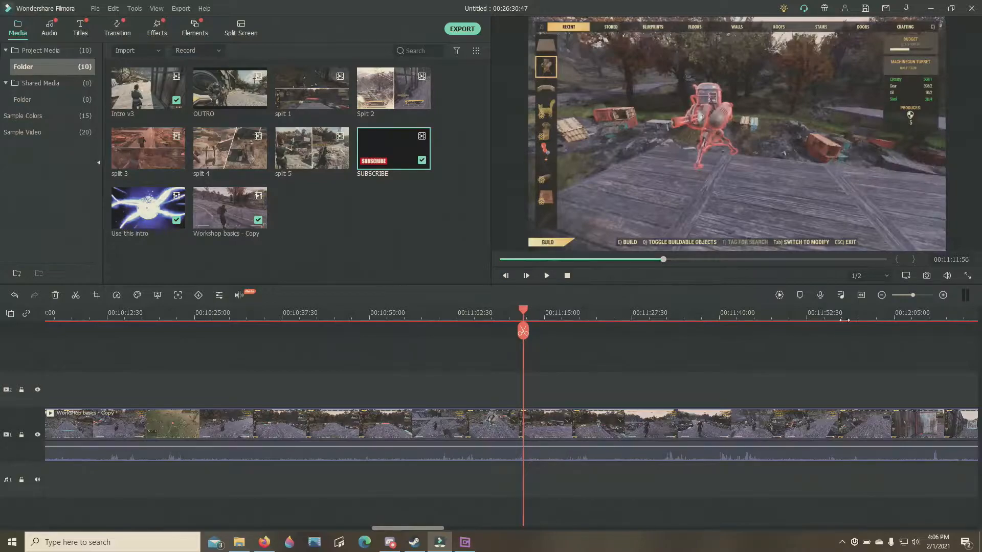
Step: Add a marker to the gameplay clip at 00:11:11:33, the frame where the red turret outline first appears
click(927, 296)
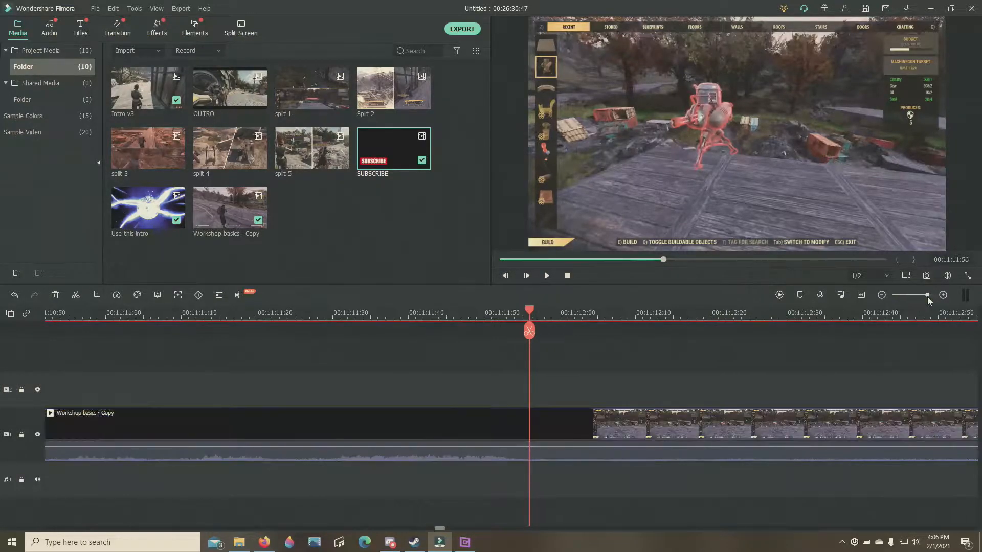
click(946, 296)
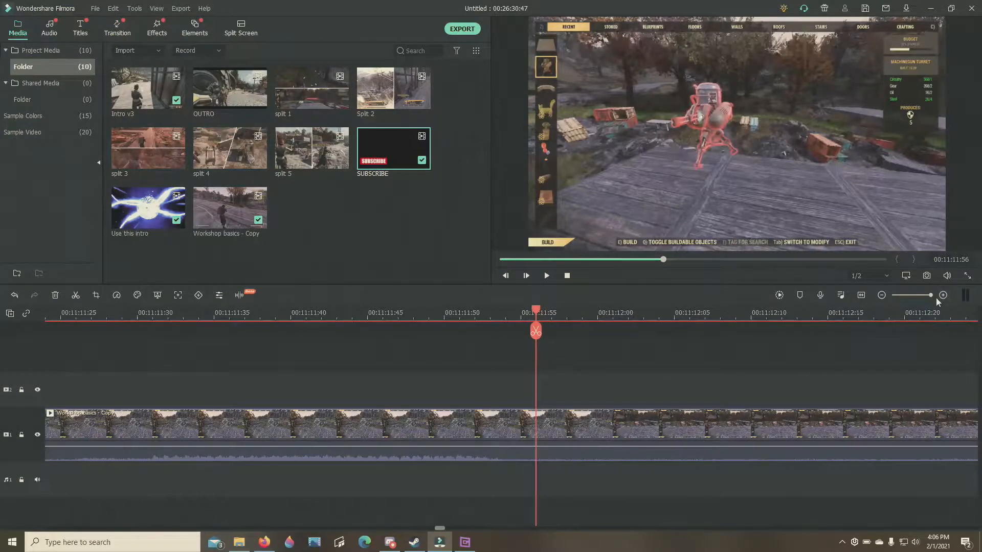
click(532, 312)
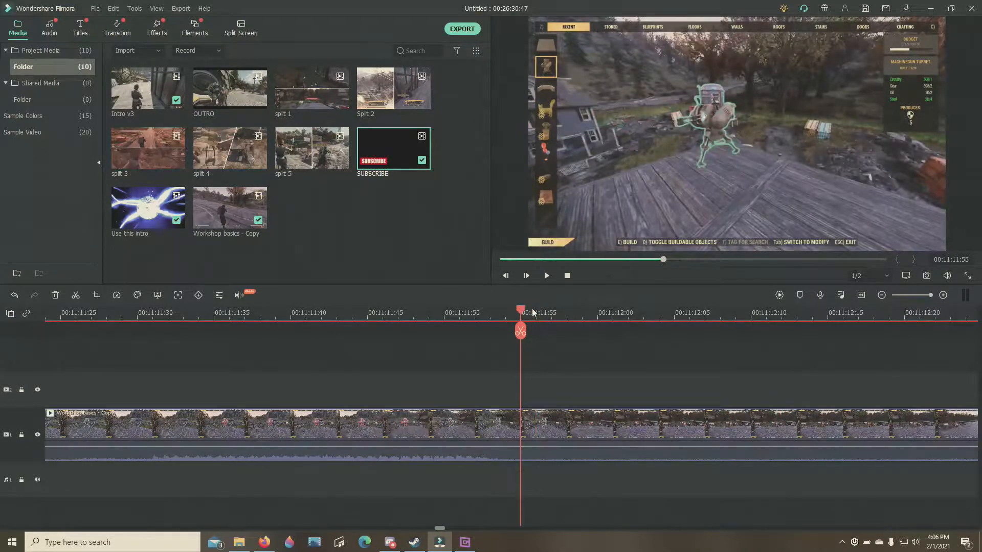
click(507, 312)
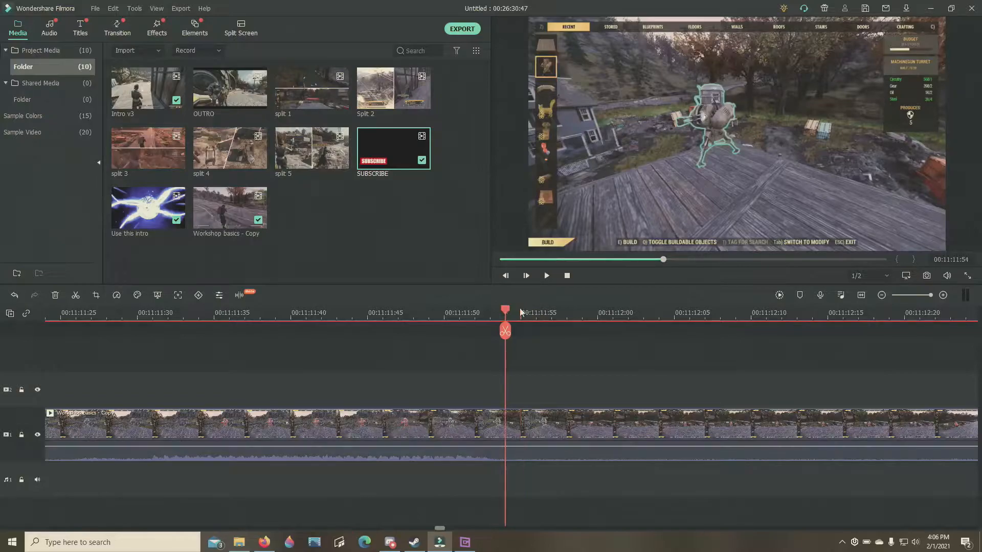
drag(507, 311, 170, 299)
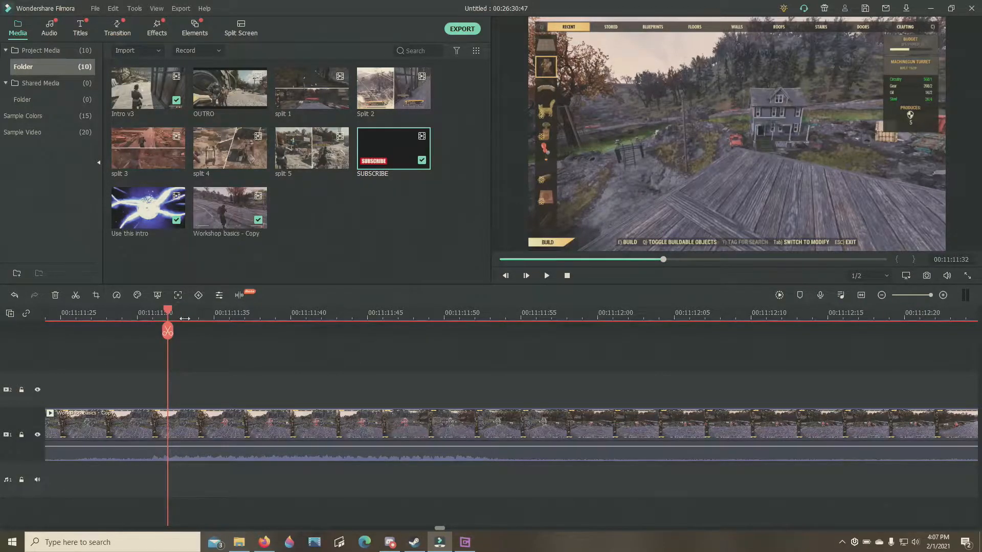
click(184, 318)
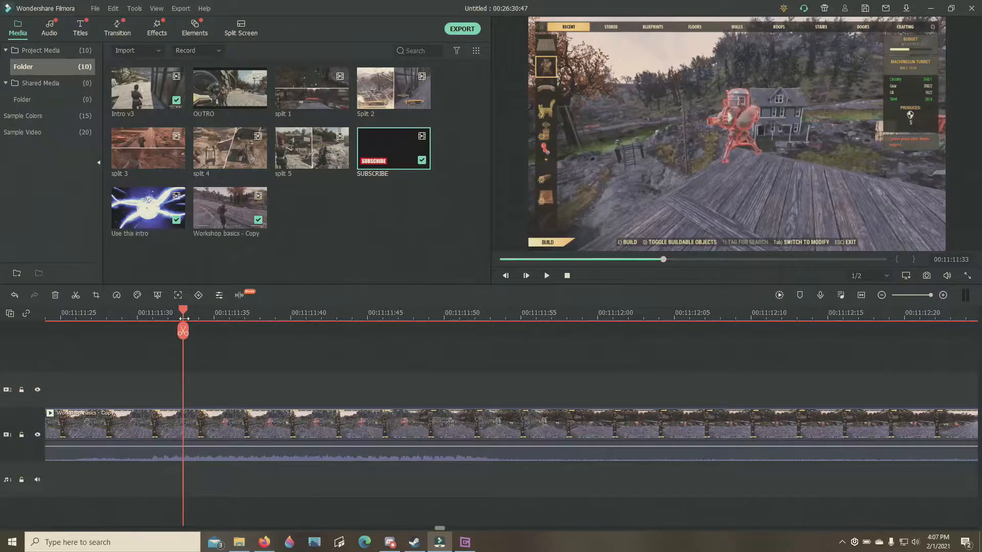
click(230, 428)
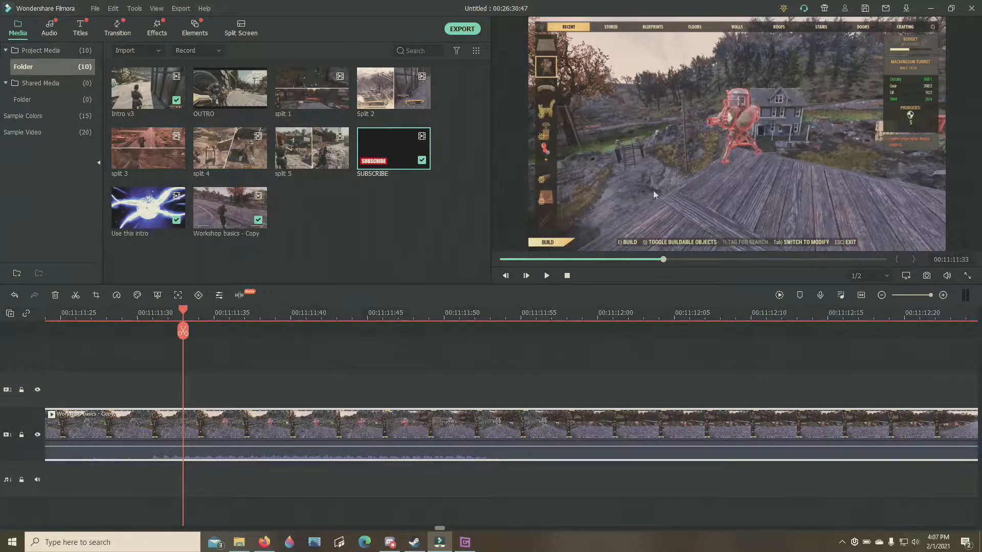
drag(183, 310, 169, 309)
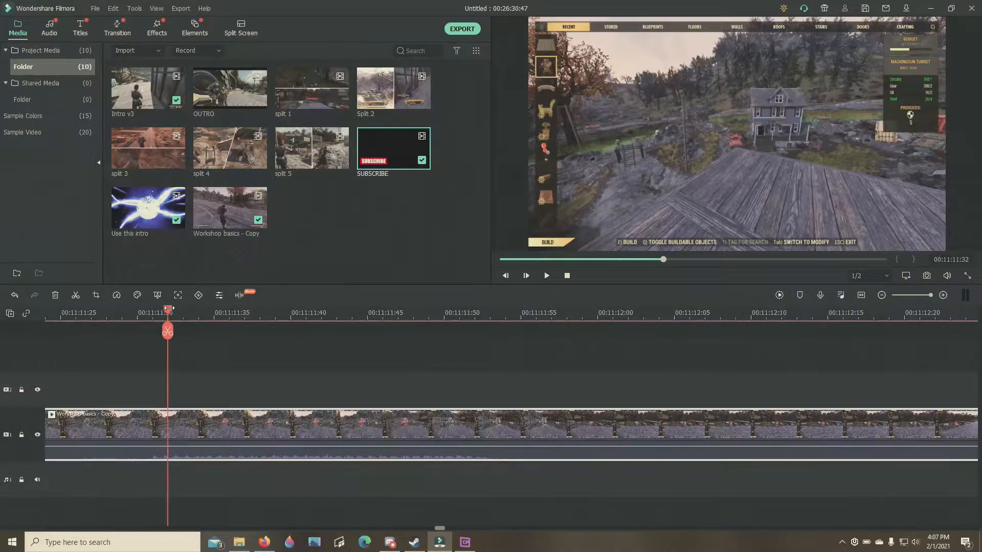
click(184, 305)
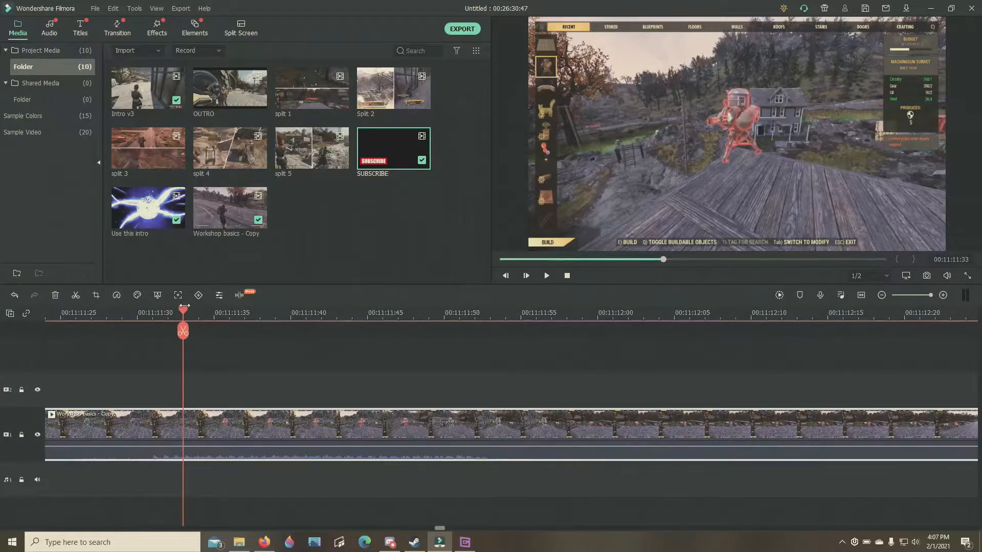
click(800, 296)
Step: Place the split 1 clip on the track above the gameplay clip, starting at 00:11:11:30, and lock and hide the gameplay track
click(228, 310)
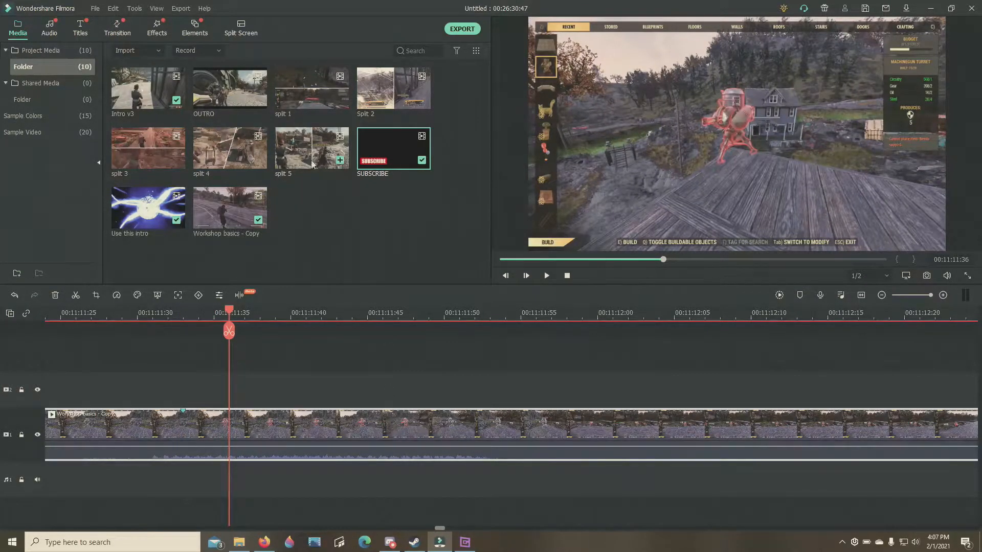
drag(305, 100, 126, 392)
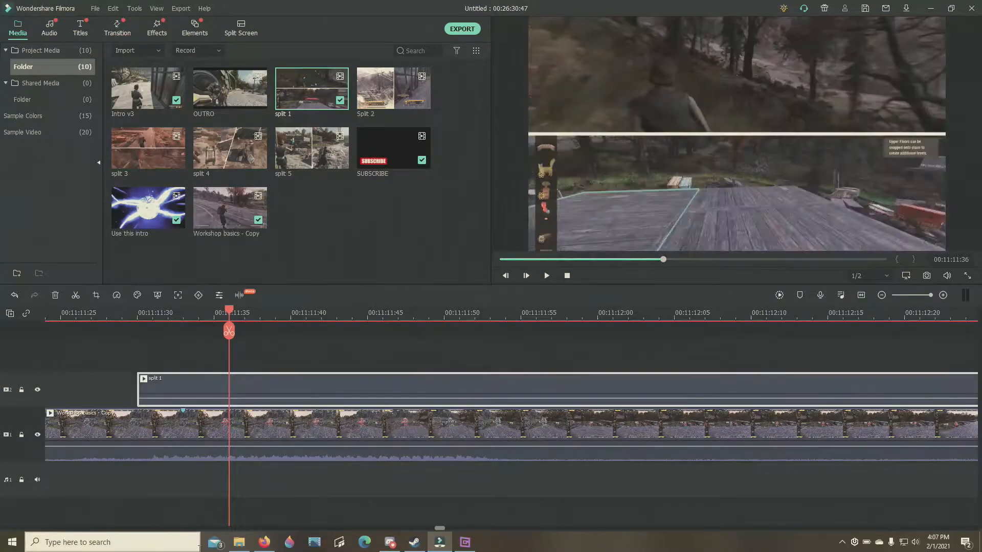
click(22, 436)
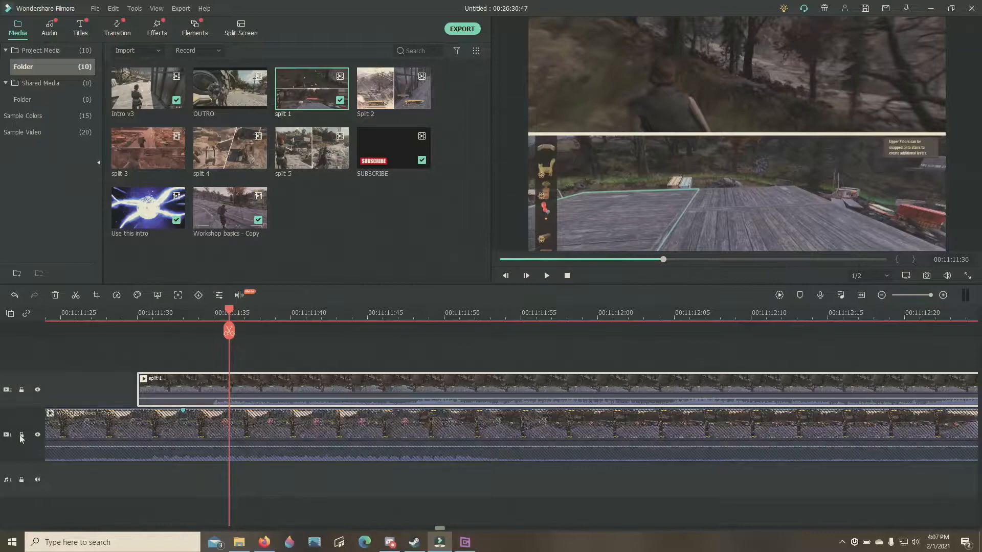
click(38, 435)
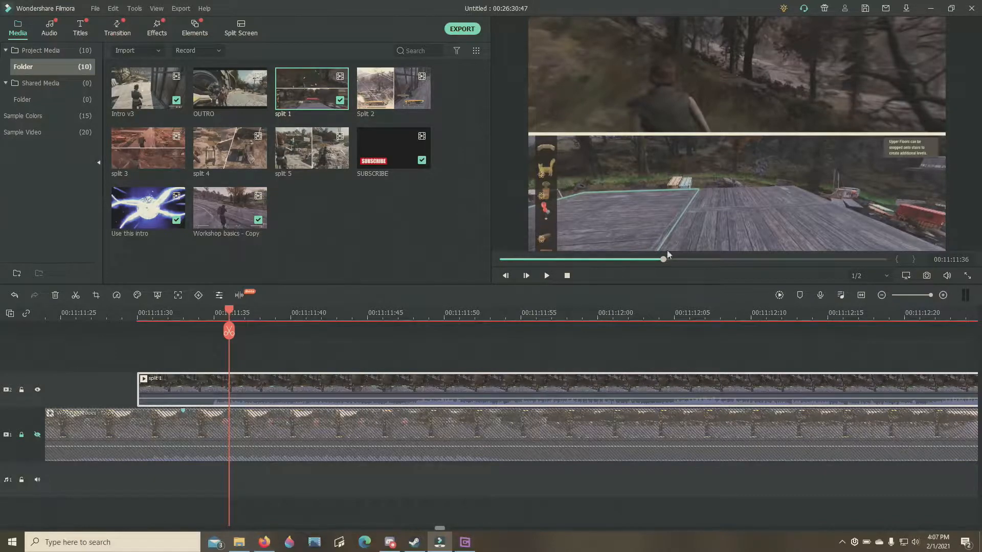
Step: Play the split 1 clip from 00:11:11:36, stopping at 00:11:12:31
click(546, 277)
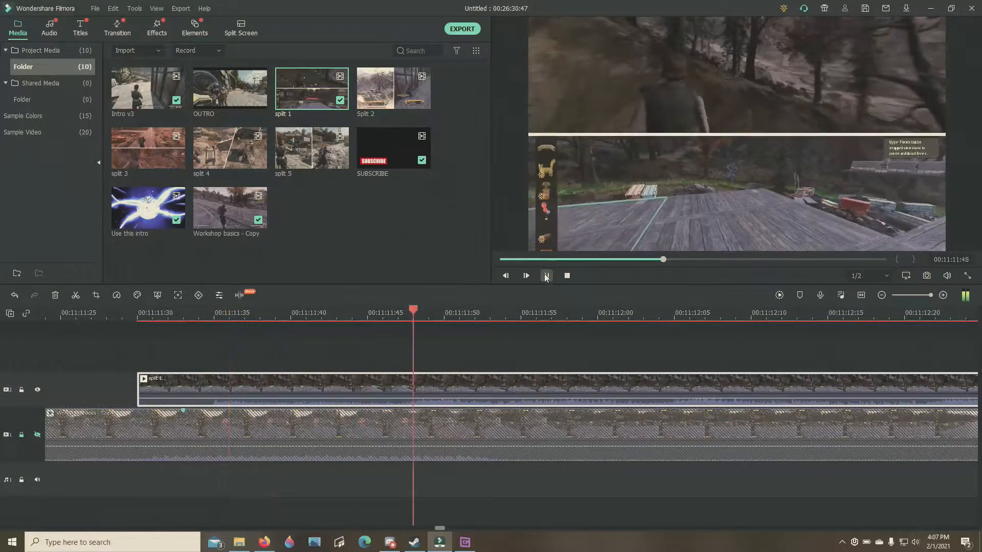
click(546, 277)
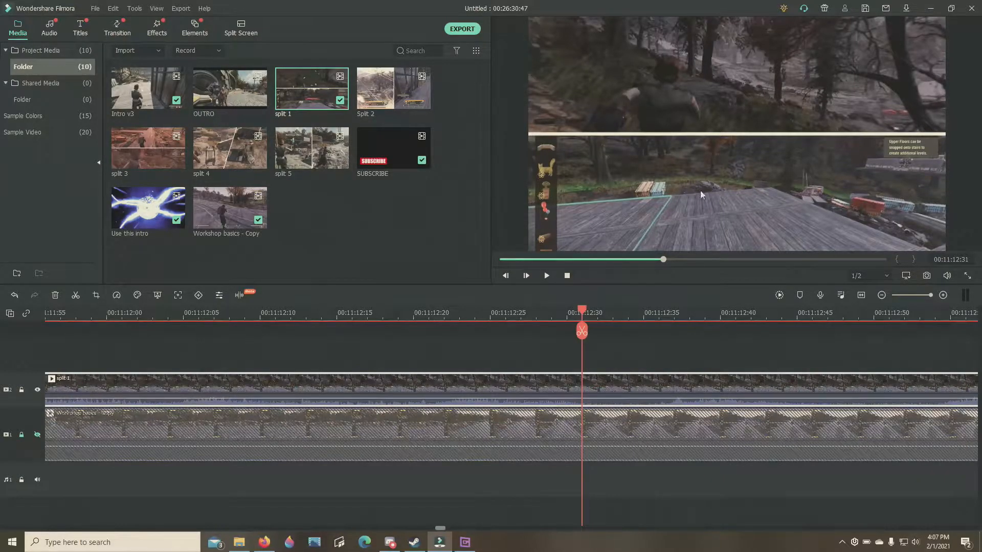
right_click(694, 81)
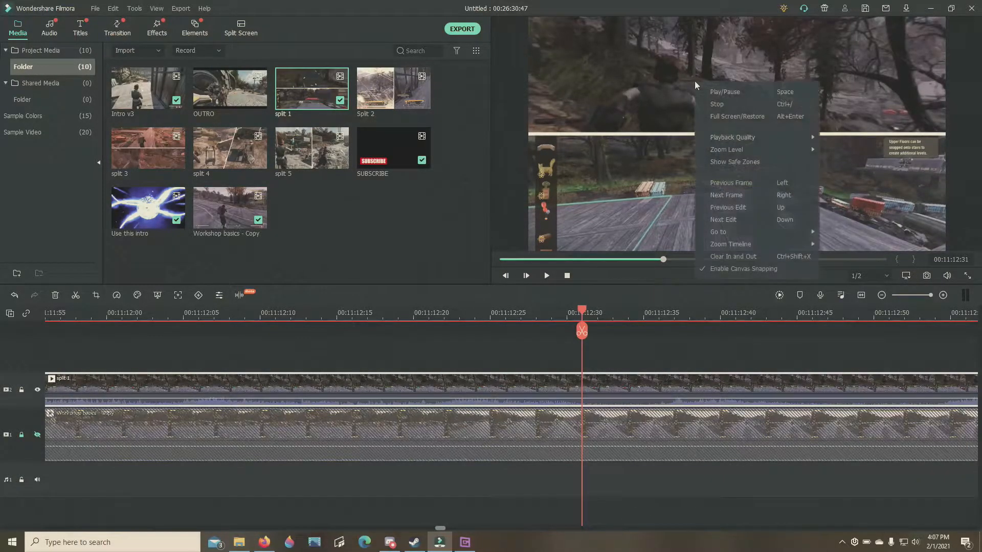
click(638, 127)
Step: Look through the split 1 clip's audio, color and animation settings and close them unchanged
double_click(473, 395)
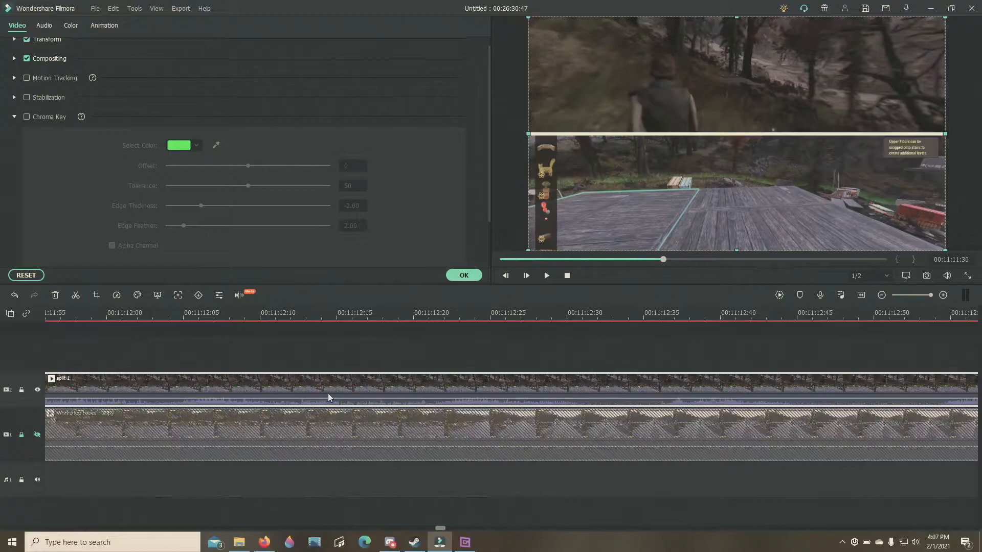
click(53, 25)
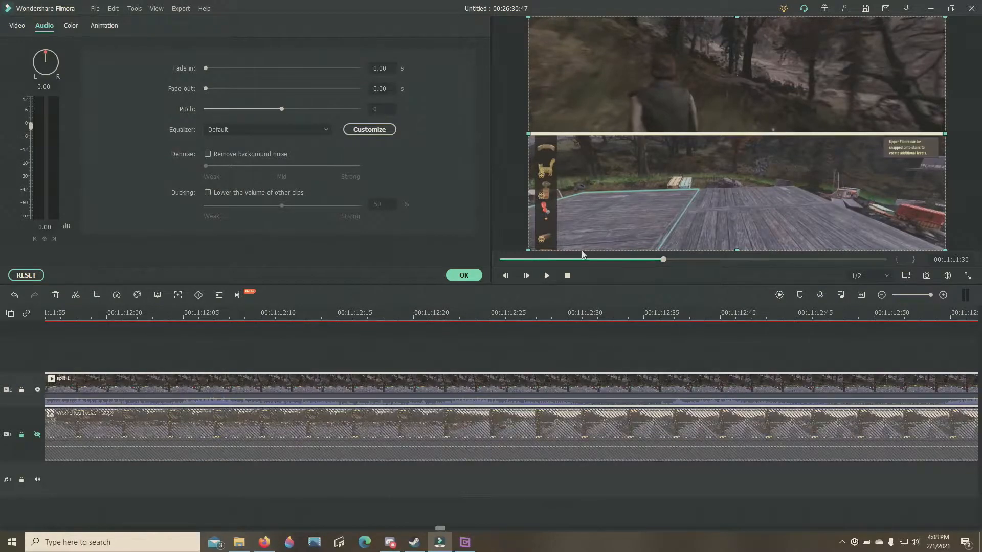
click(458, 277)
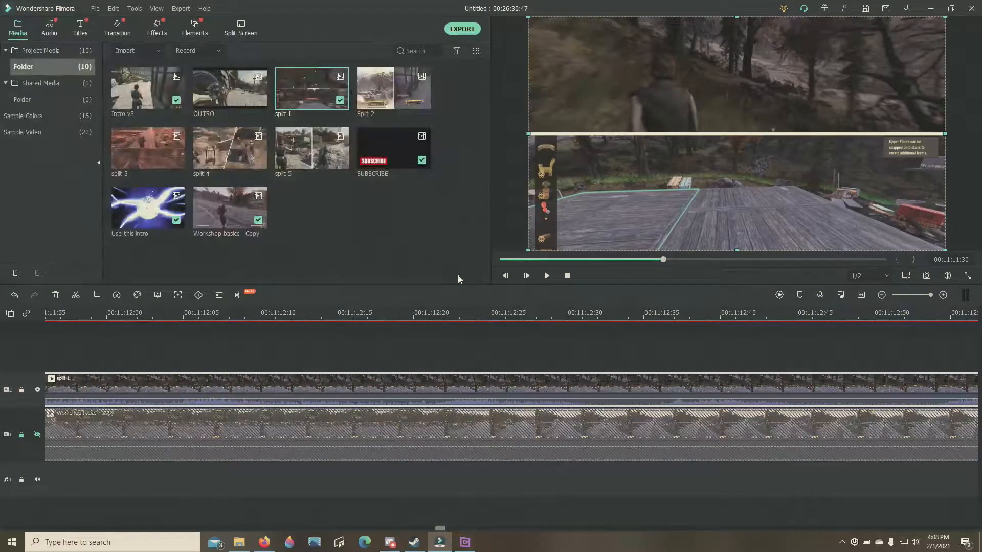
double_click(394, 387)
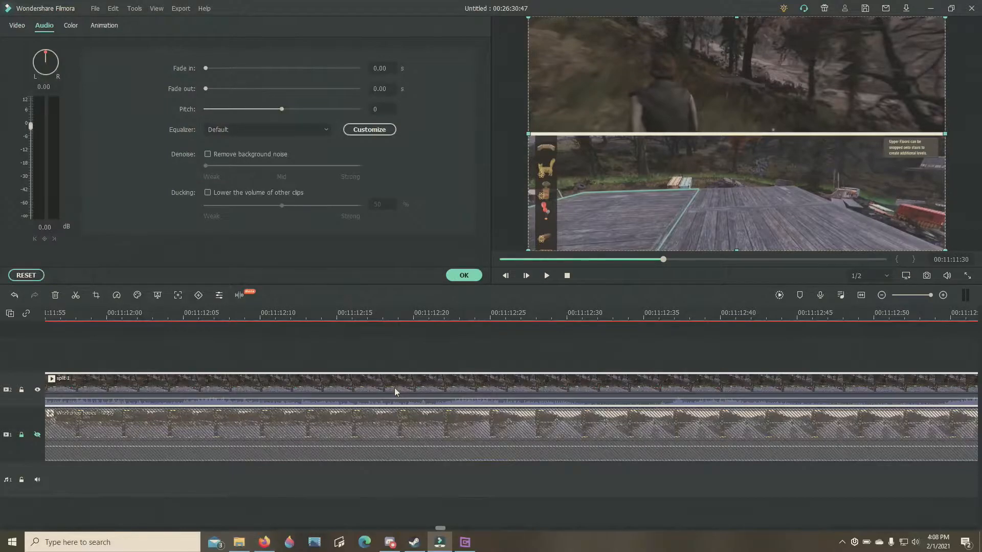
click(68, 29)
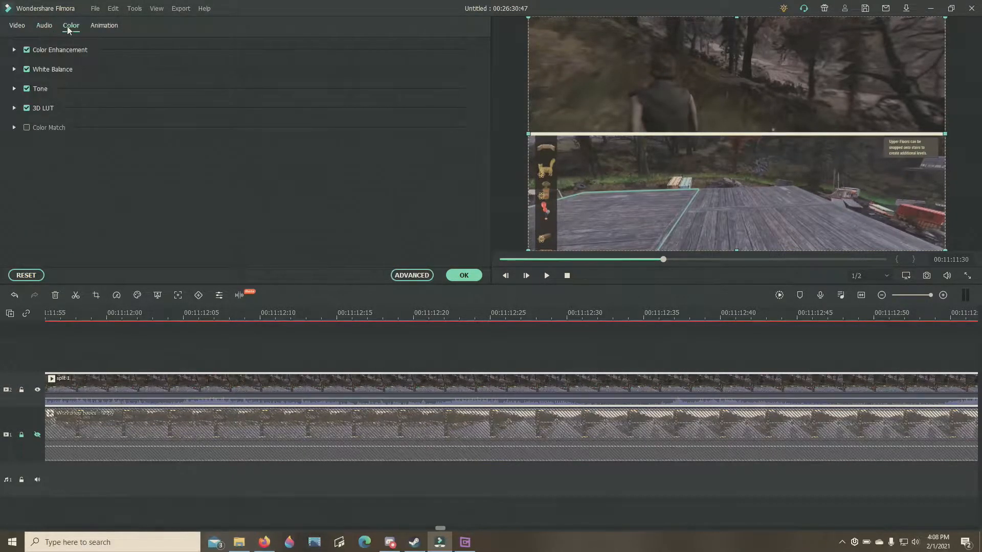
click(94, 27)
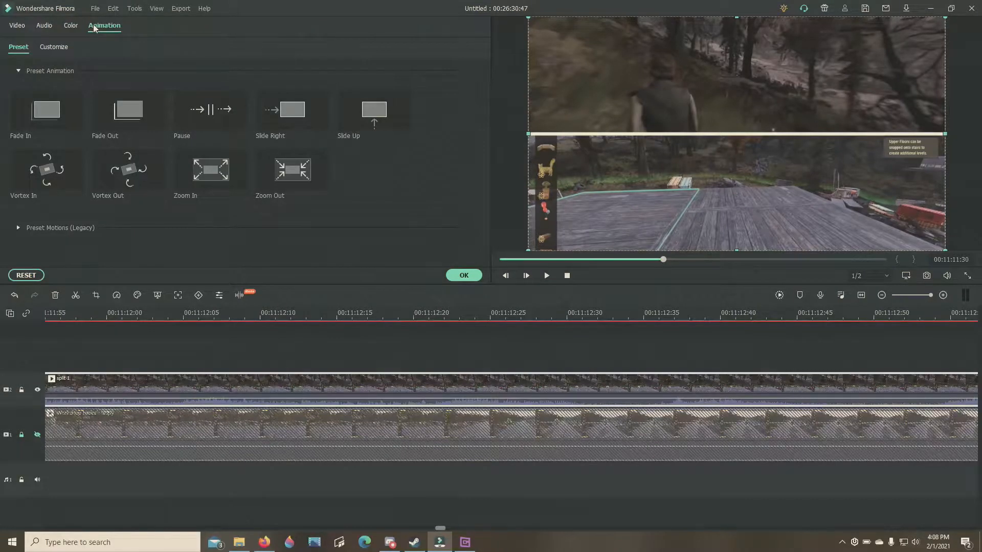
click(45, 25)
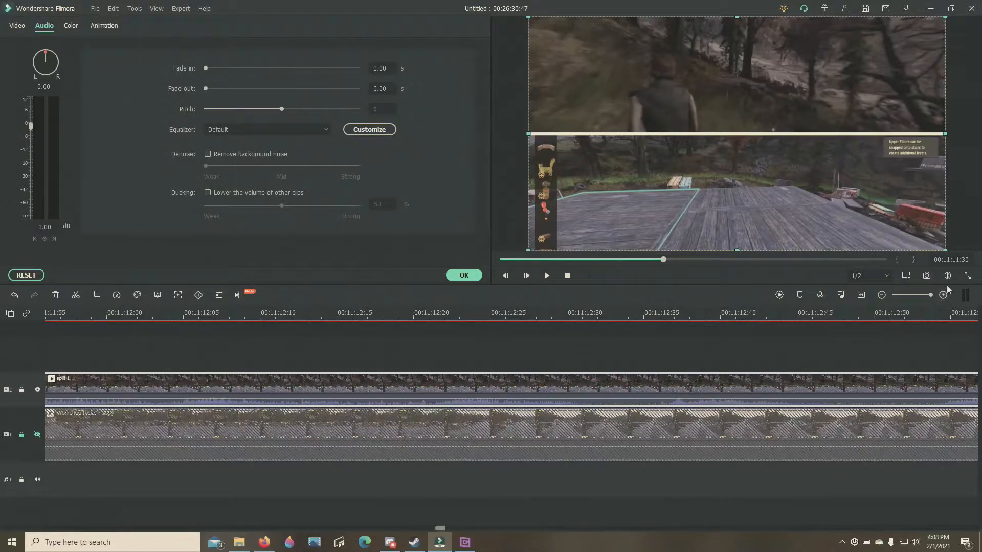
mouse_move(946, 279)
click(464, 275)
Step: Play the split 1 clip from 00:11:11:30 through to the machinegun turret placement, pausing at 00:11:19:01 and stopping at 00:11:45:47
click(546, 276)
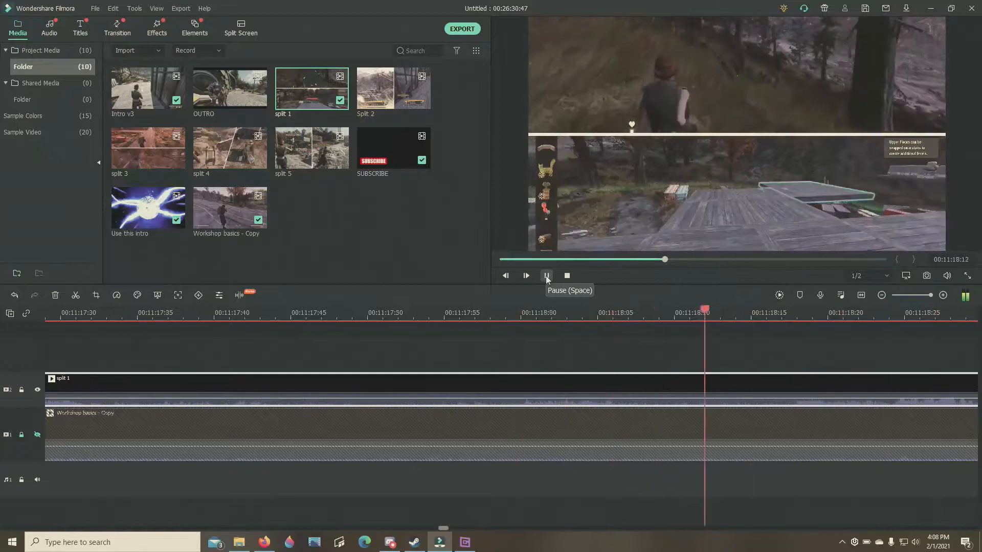
click(547, 276)
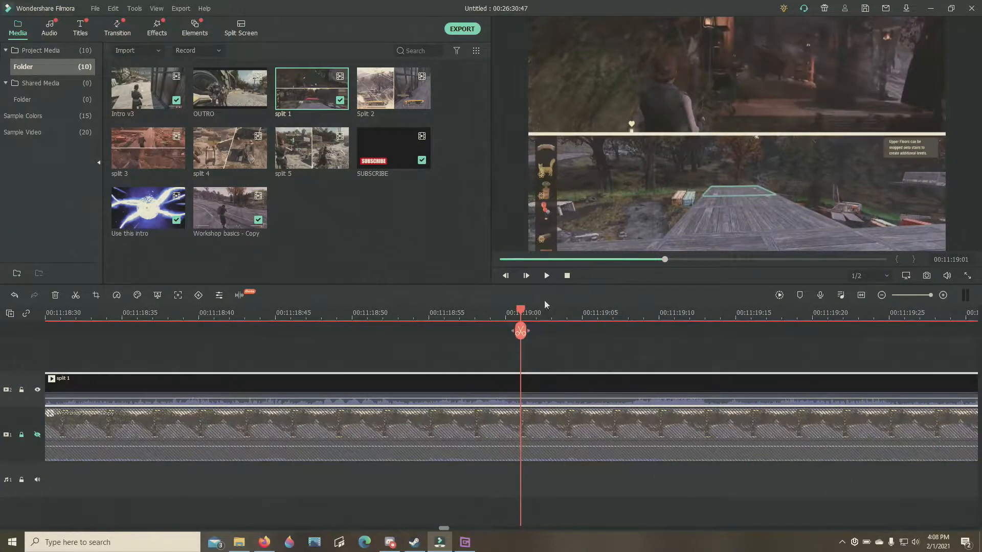
click(547, 277)
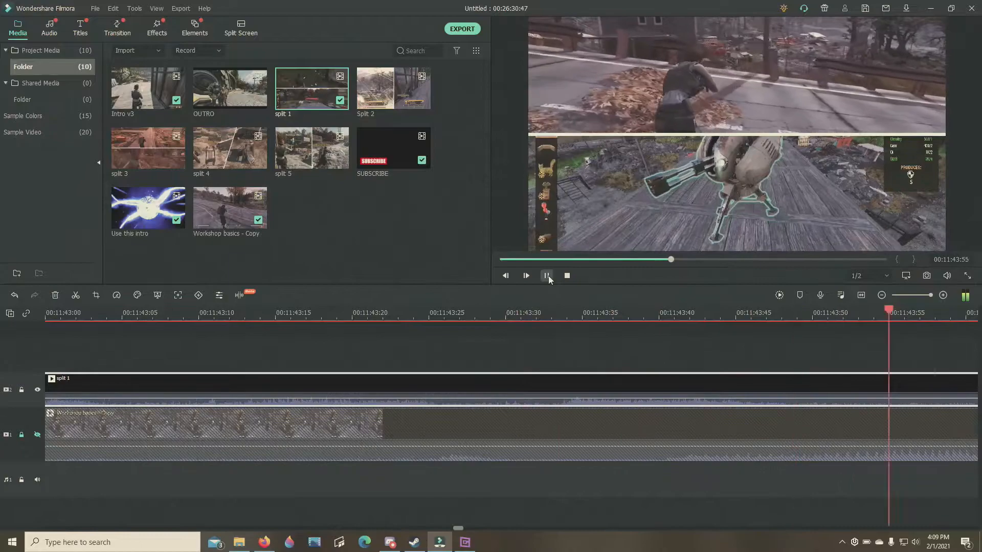
click(548, 276)
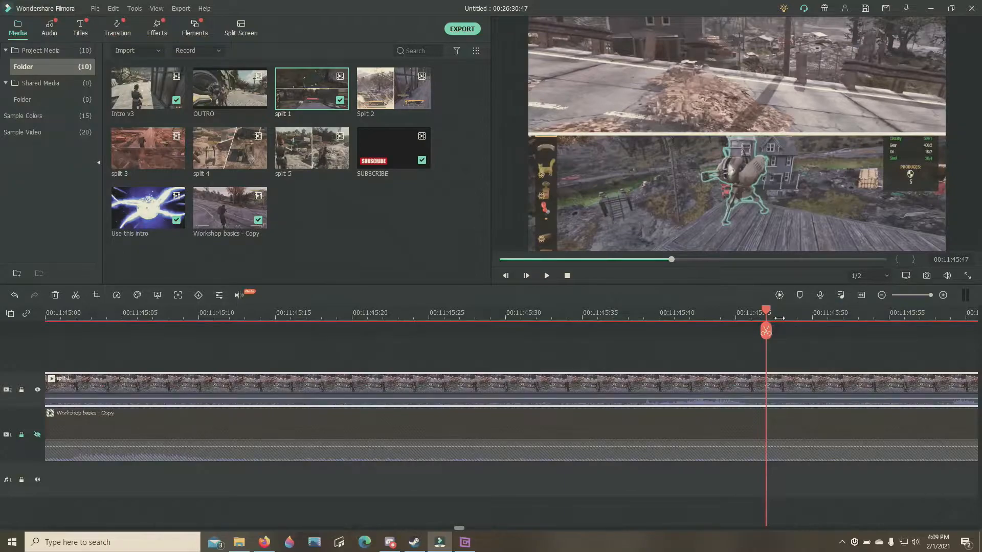
Step: Step through the turret placement in the split 1 clip frame by frame from 00:11:45:48 to 00:11:45:57
click(784, 319)
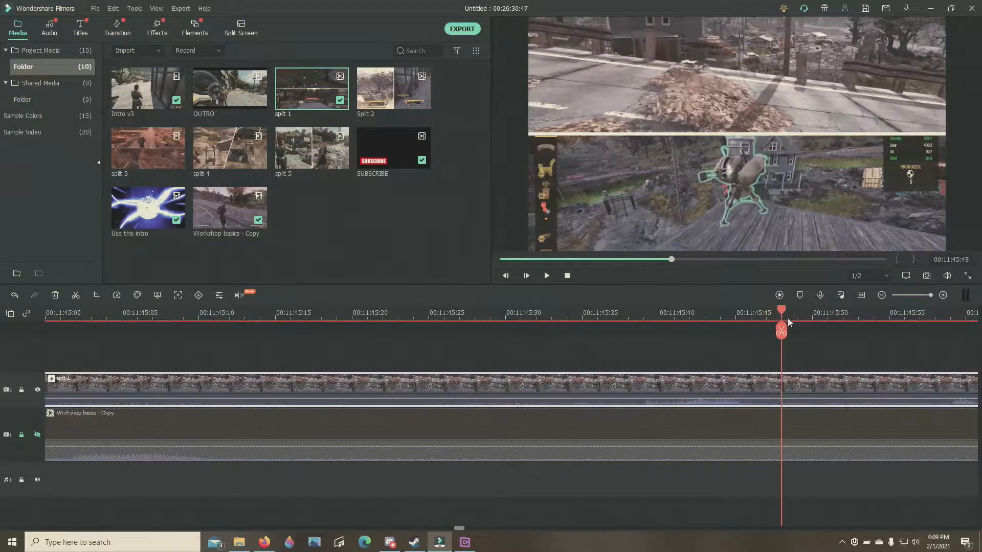
click(799, 317)
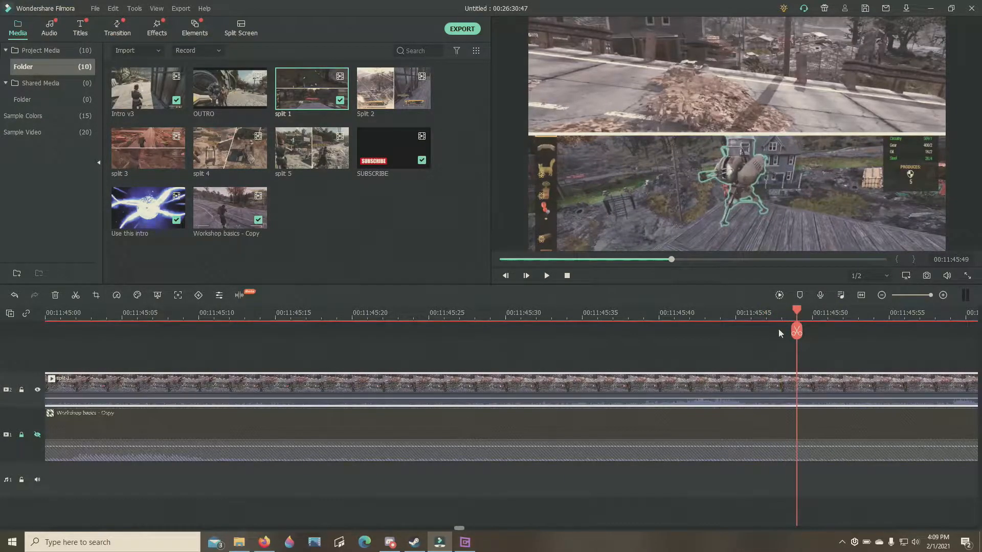
click(827, 316)
click(856, 316)
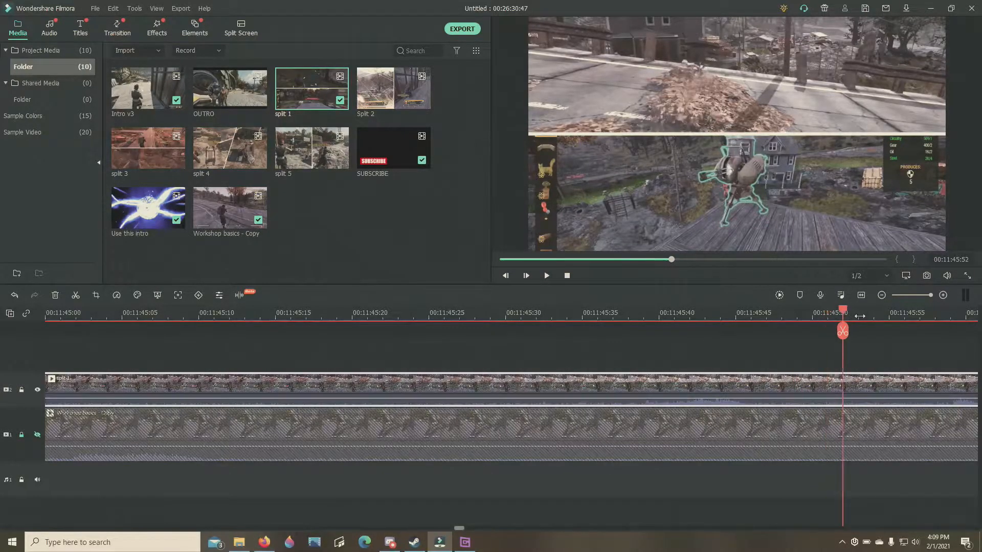
click(869, 317)
click(889, 318)
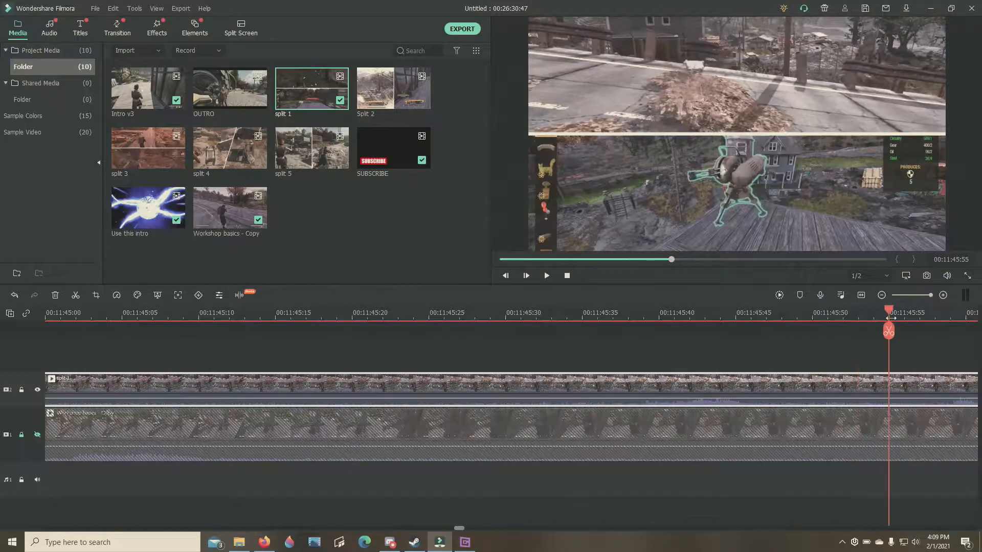
click(920, 316)
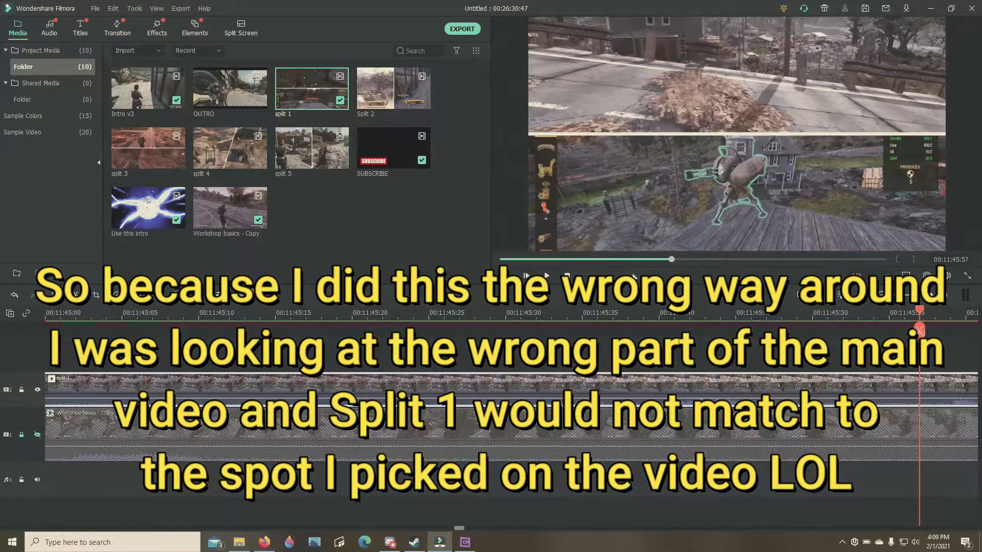
Step: Play the split 1 clip from 00:11:45:57, pause near 00:11:46:45, and examine it frame by frame from 00:11:46:50 to 00:11:47:02
click(547, 276)
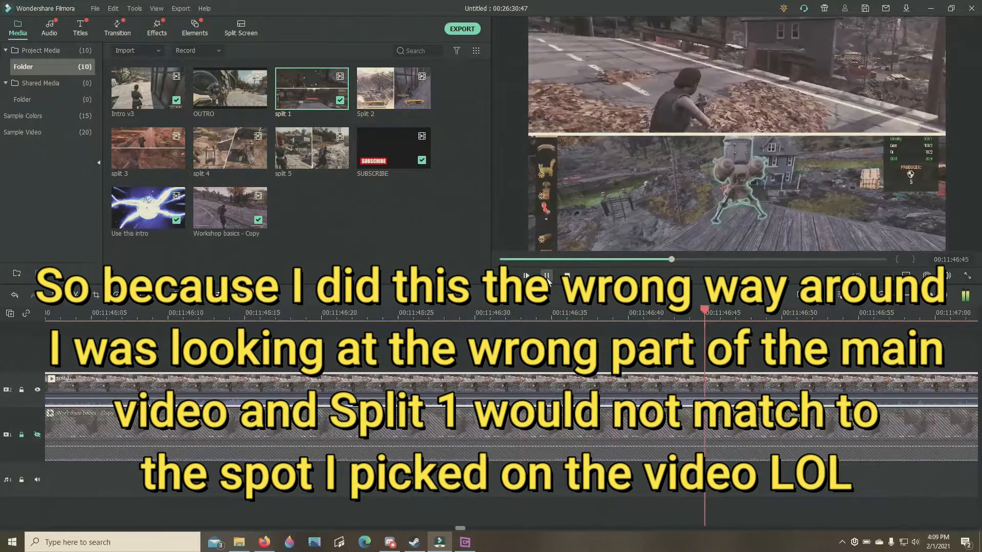
click(546, 276)
click(781, 317)
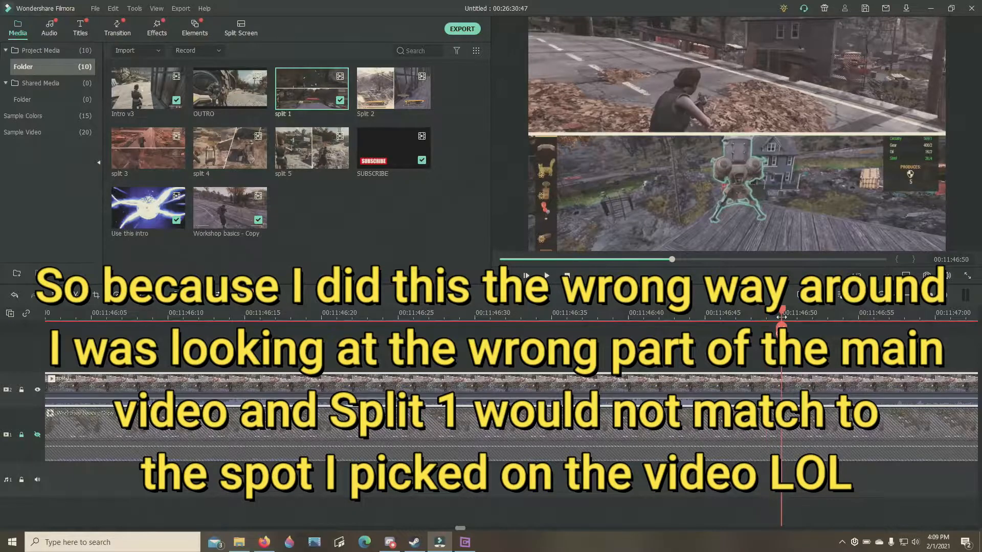
click(794, 319)
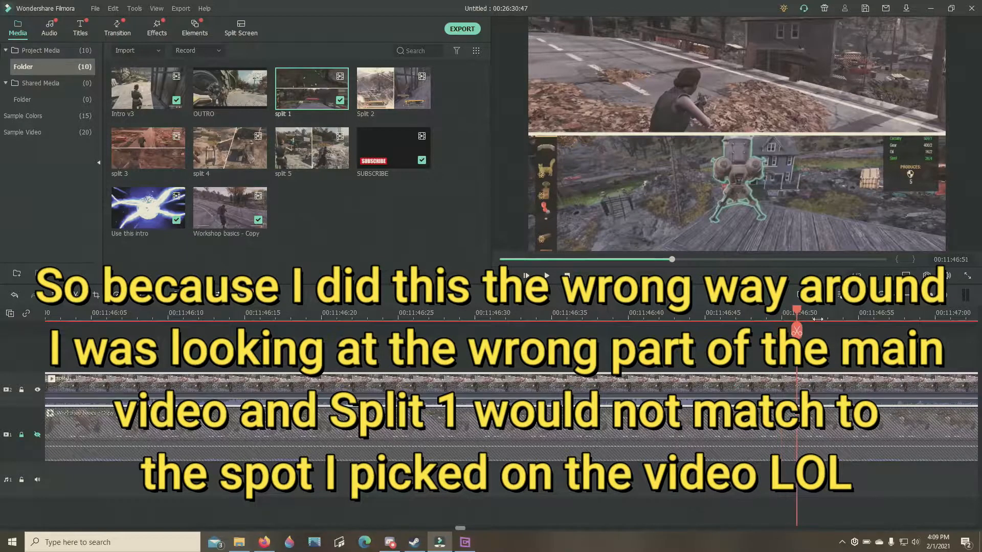
click(818, 319)
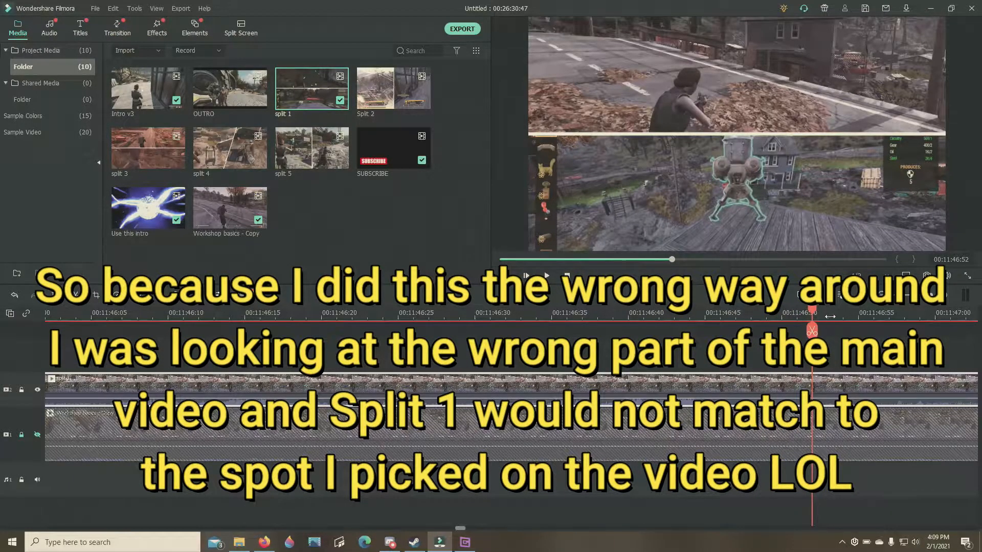
click(827, 319)
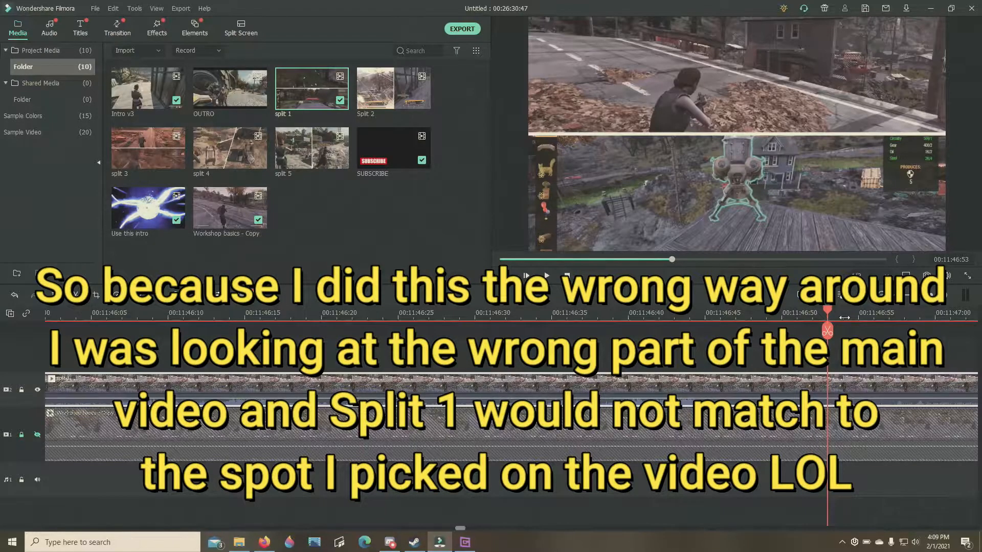
click(843, 318)
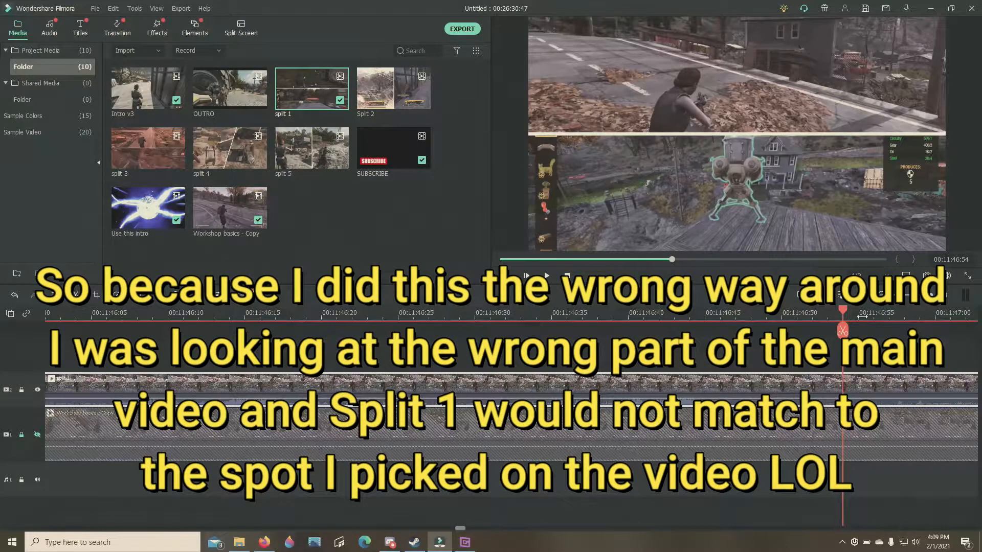
click(858, 318)
click(876, 319)
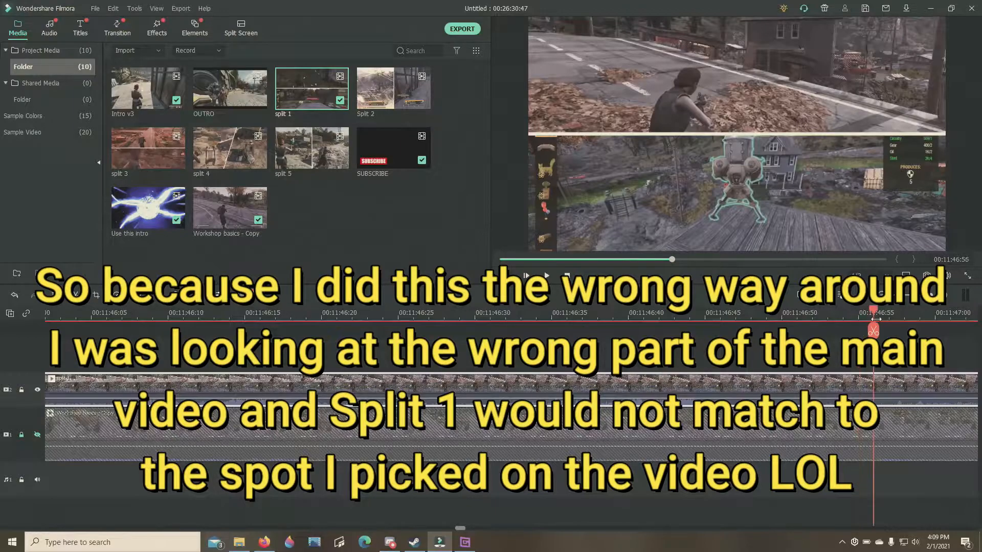
click(892, 317)
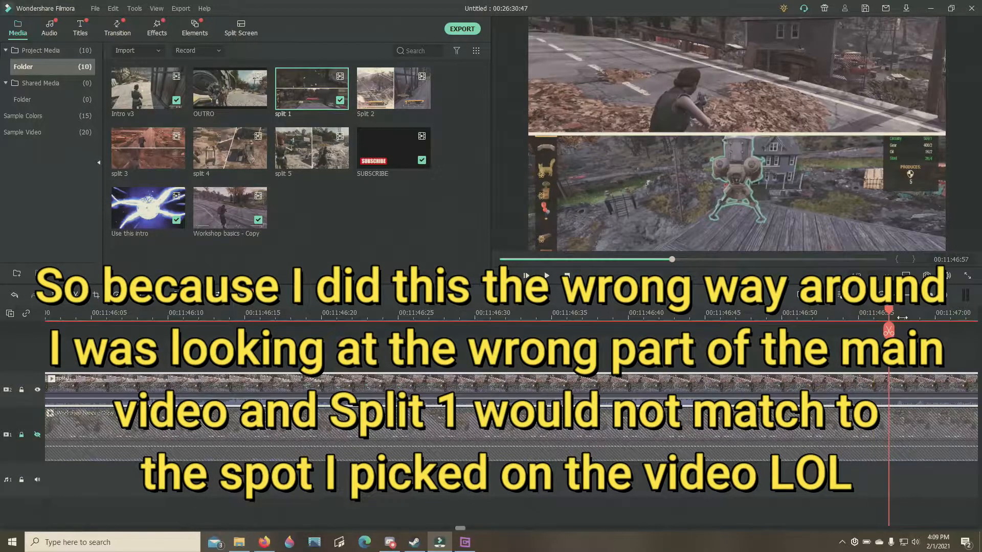
click(905, 318)
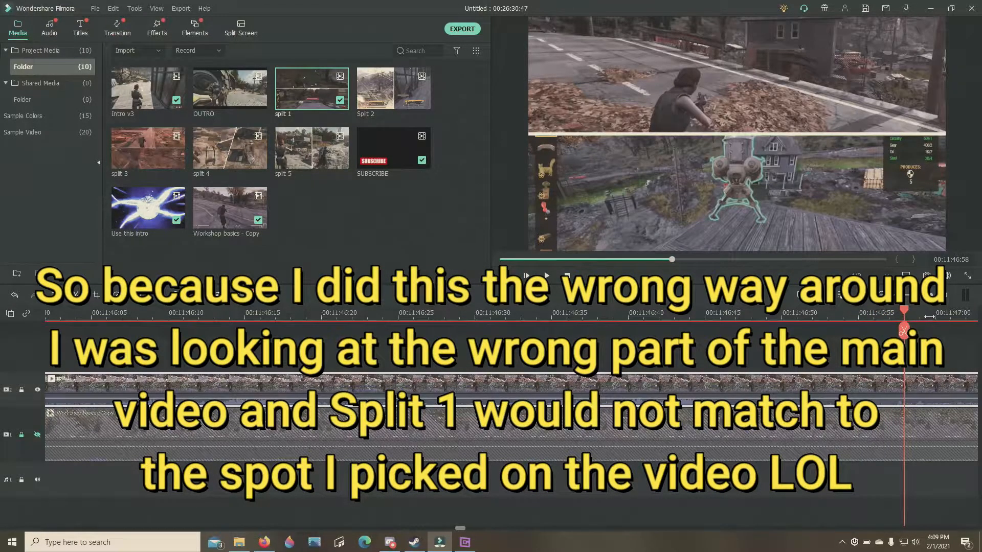
click(940, 316)
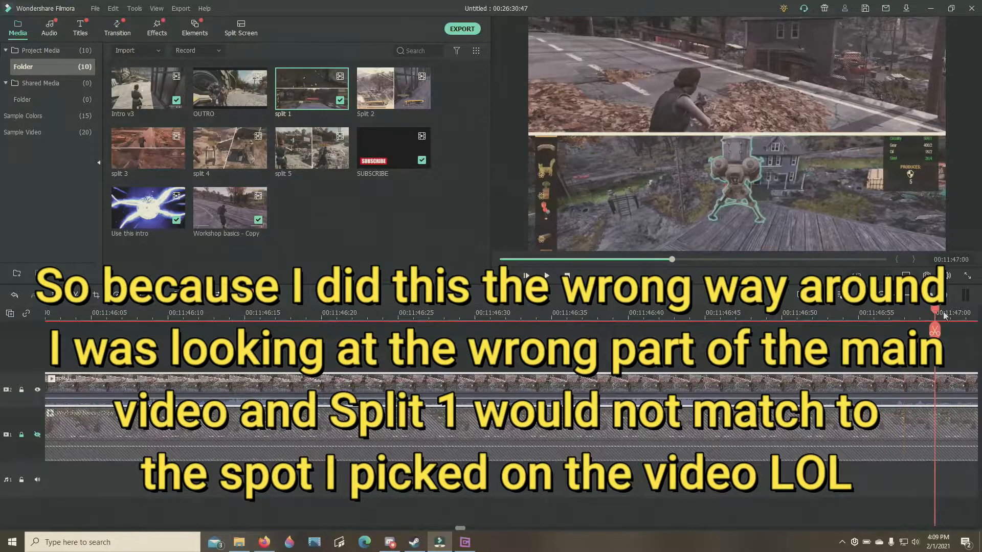
click(950, 314)
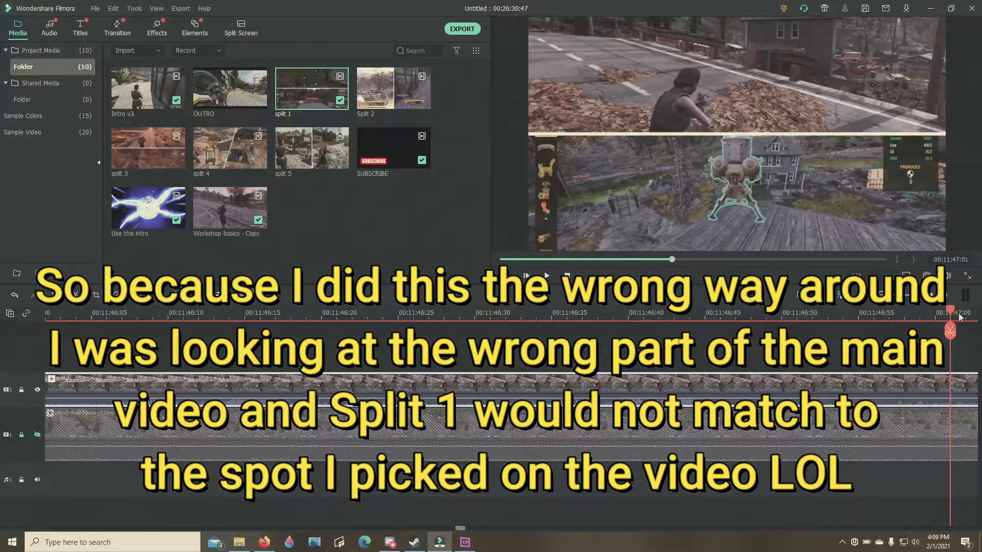
click(968, 316)
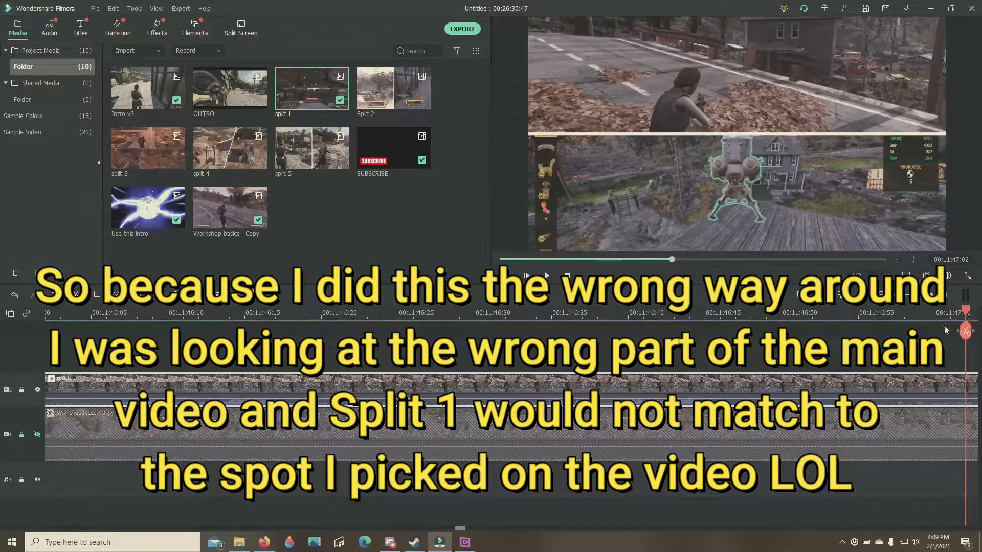
Step: Step the playhead through split 1 from 00:11:47:04 to 00:11:47:26, checking the character and turret in both halves
drag(457, 529, 457, 527)
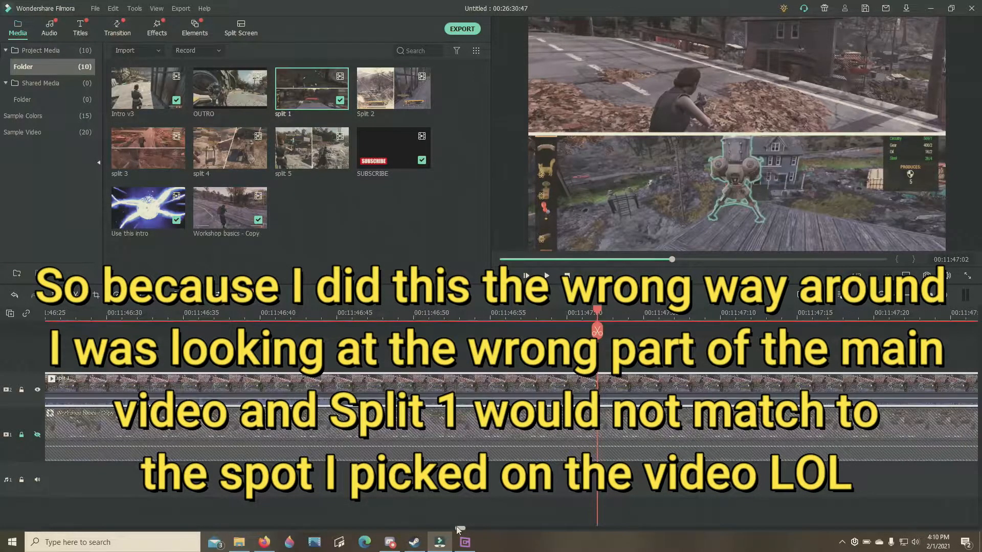
click(631, 316)
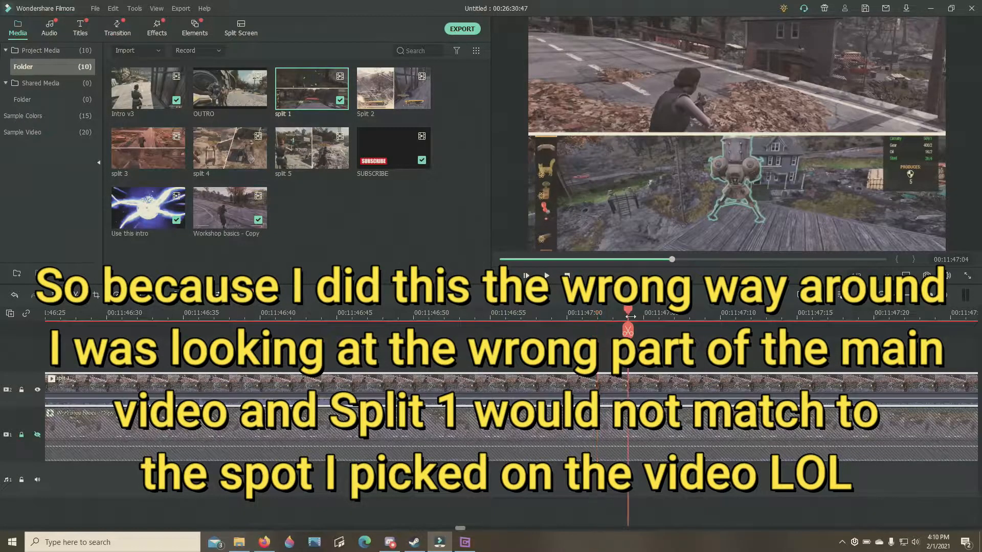
click(659, 316)
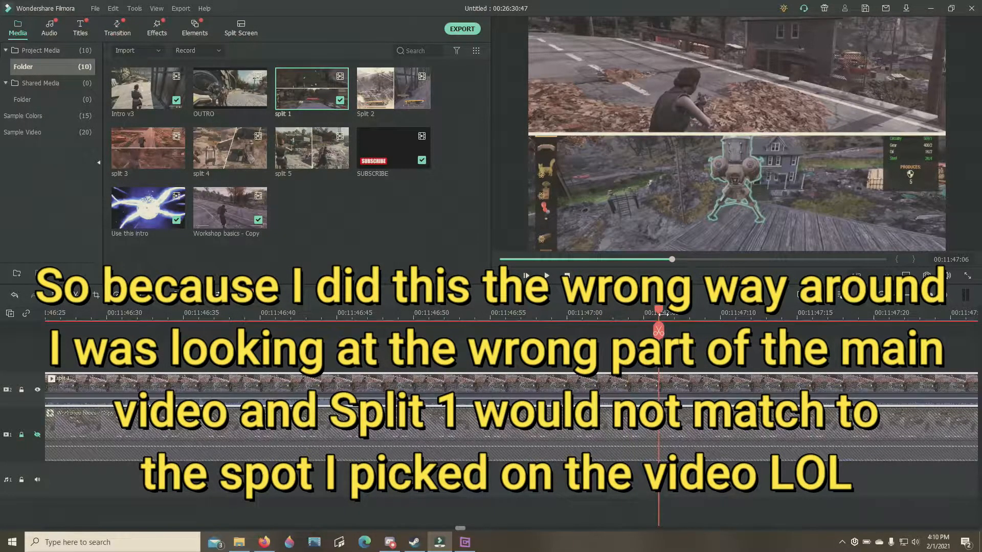
click(691, 319)
click(781, 315)
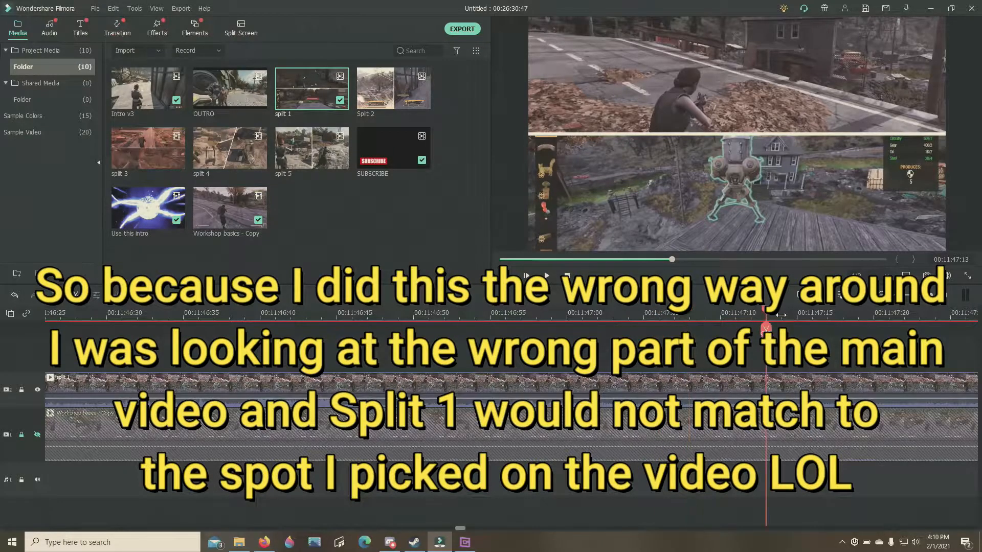
click(827, 315)
click(858, 315)
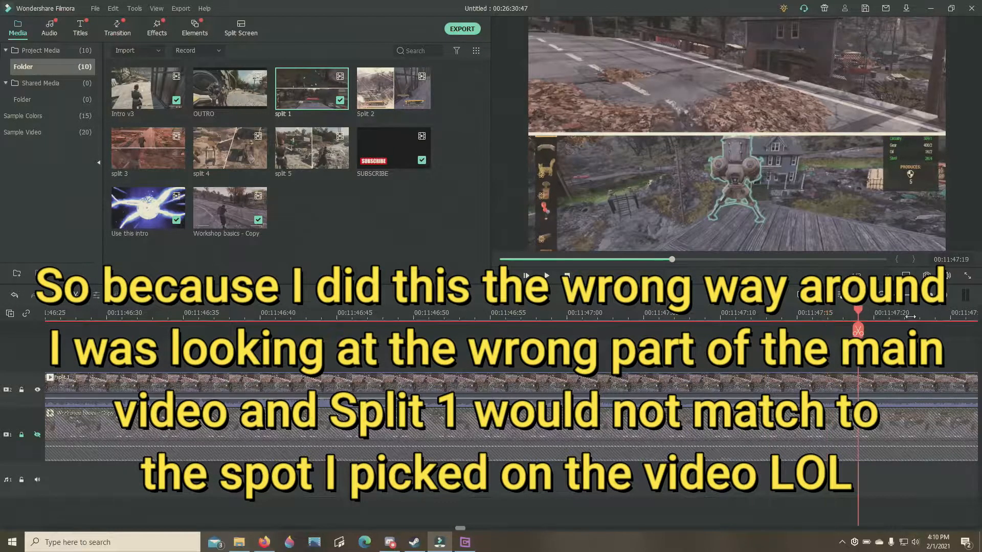
click(910, 316)
click(935, 315)
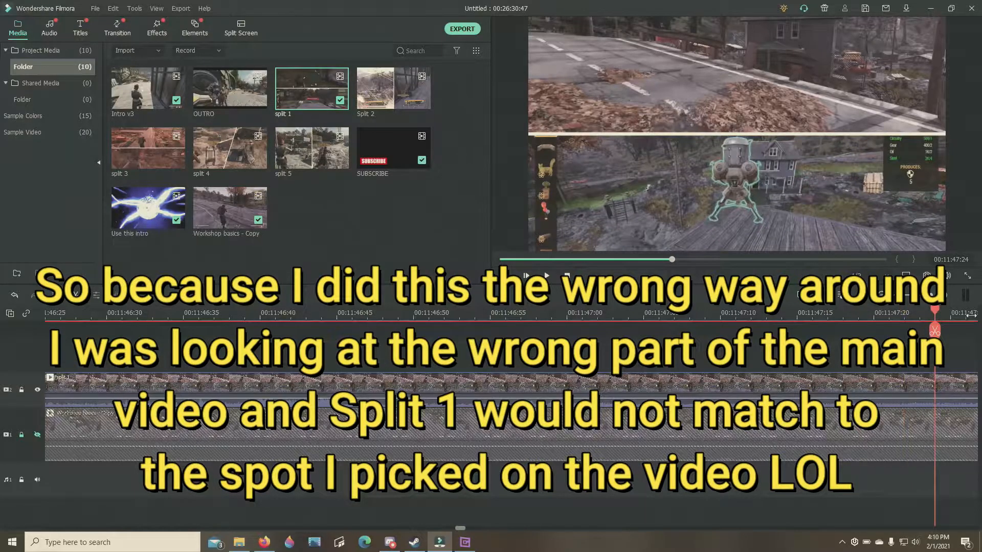
click(966, 315)
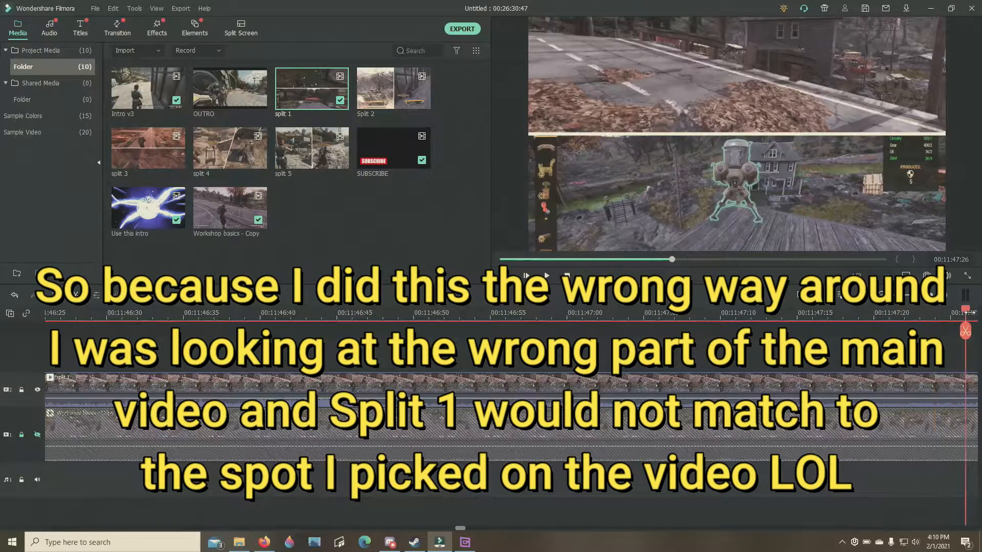
Step: Examine the turret placement in split 1 in small jumps from 00:11:47:29 to 00:11:48:18
drag(461, 529, 462, 530)
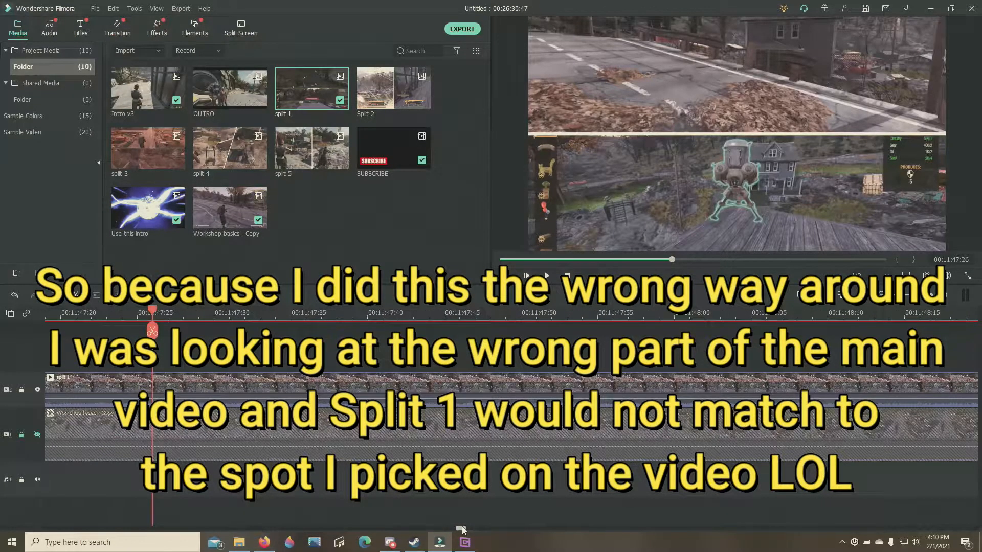
click(212, 319)
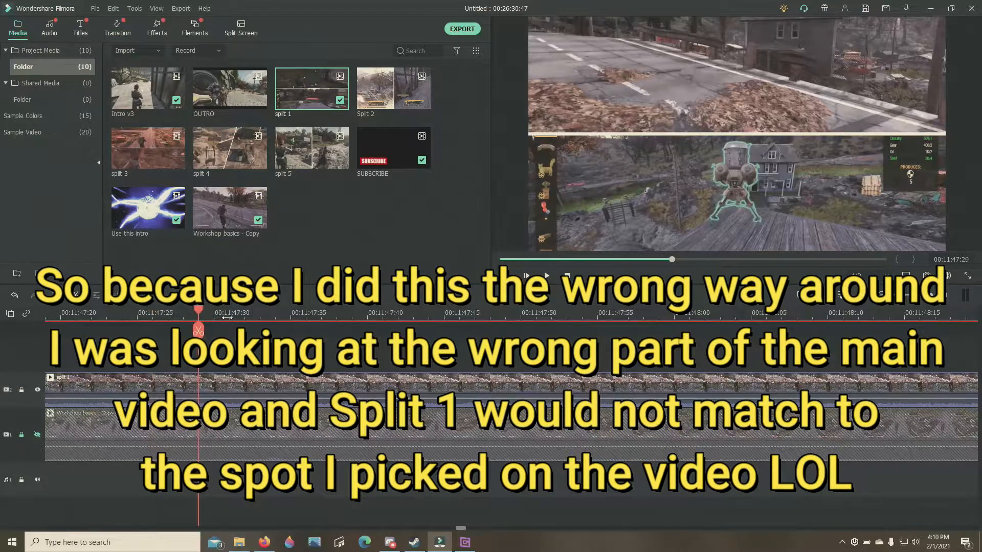
click(259, 318)
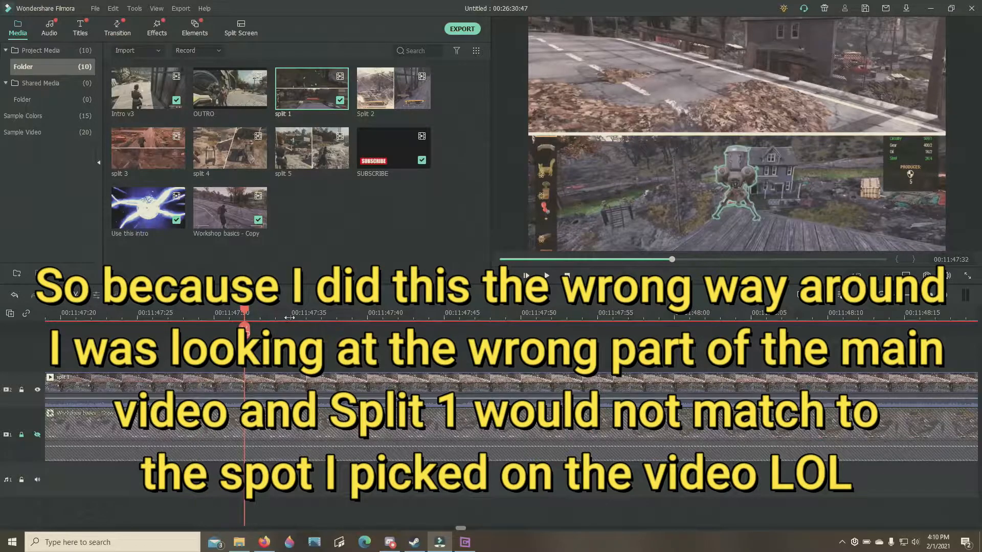
click(321, 318)
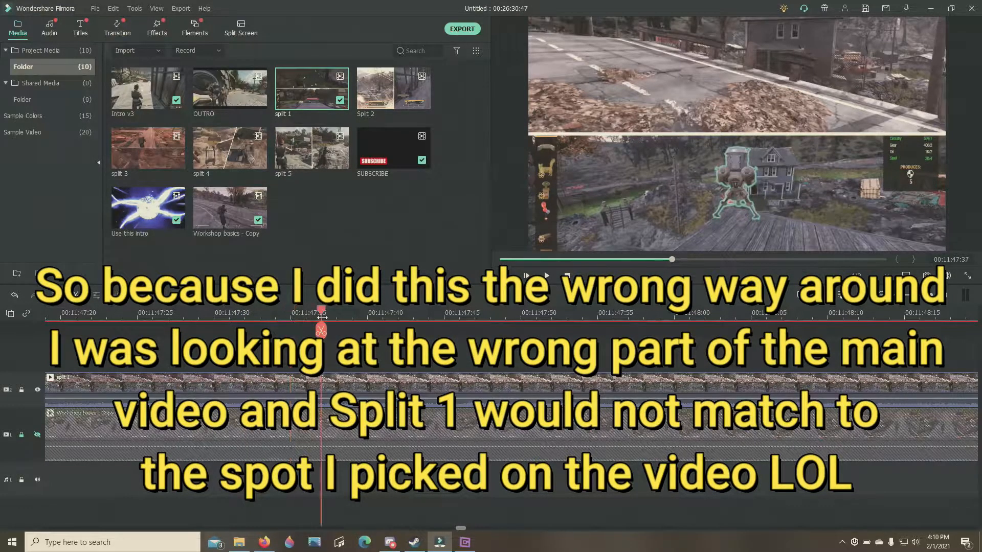
click(367, 318)
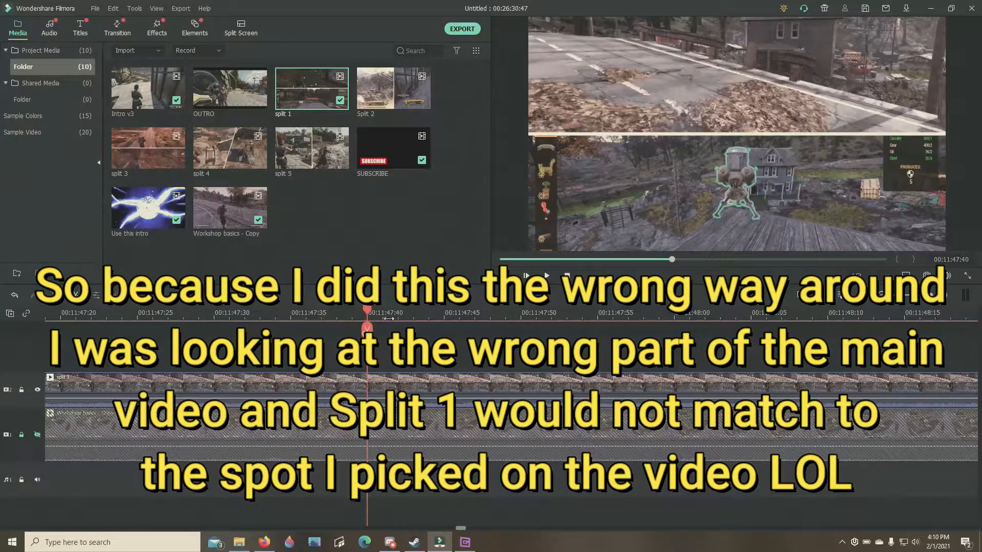
click(505, 318)
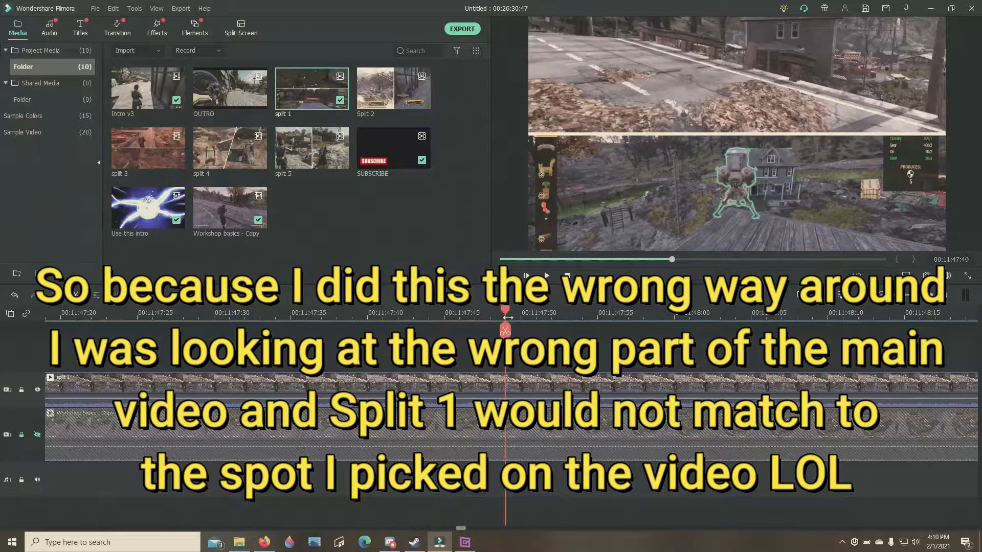
click(628, 316)
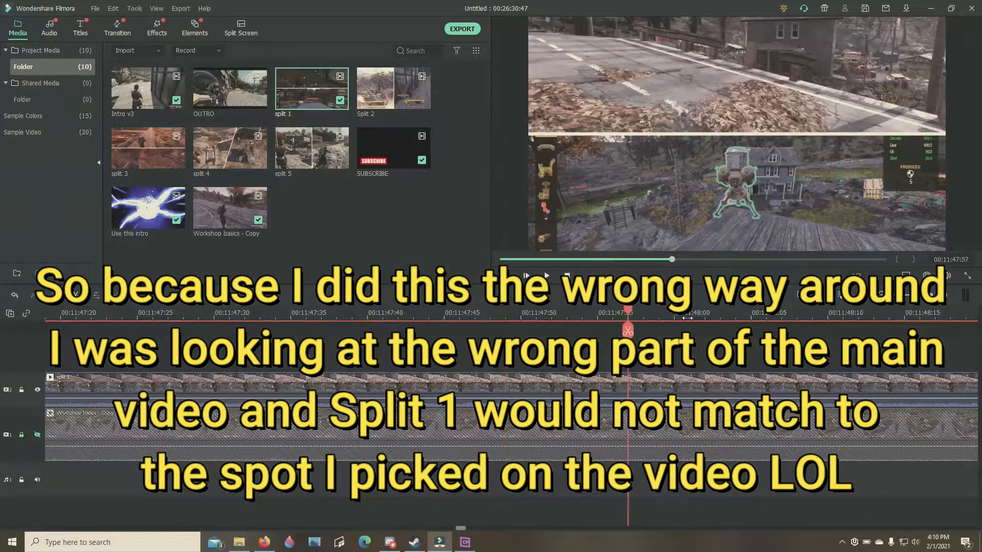
click(735, 319)
click(797, 318)
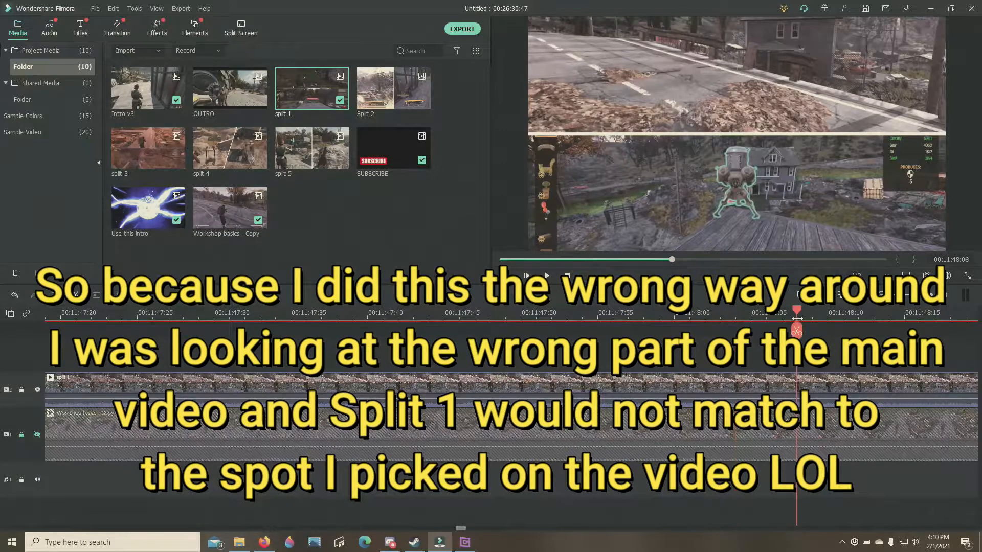
click(843, 318)
click(904, 318)
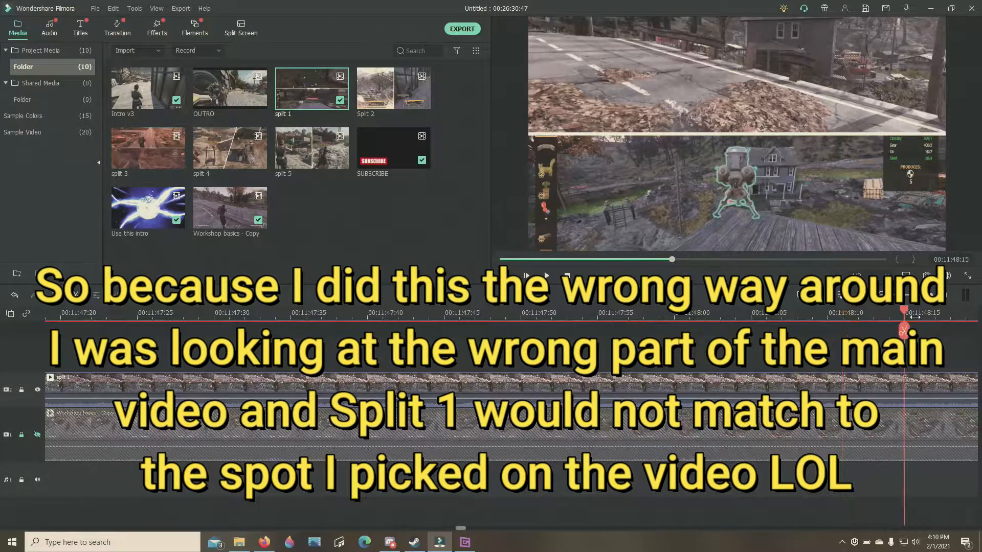
click(948, 319)
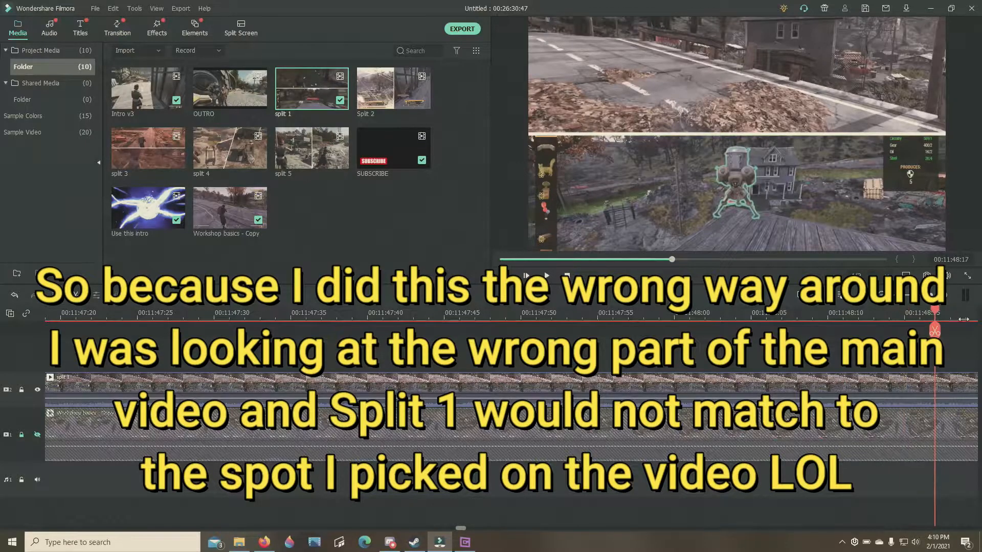
click(963, 319)
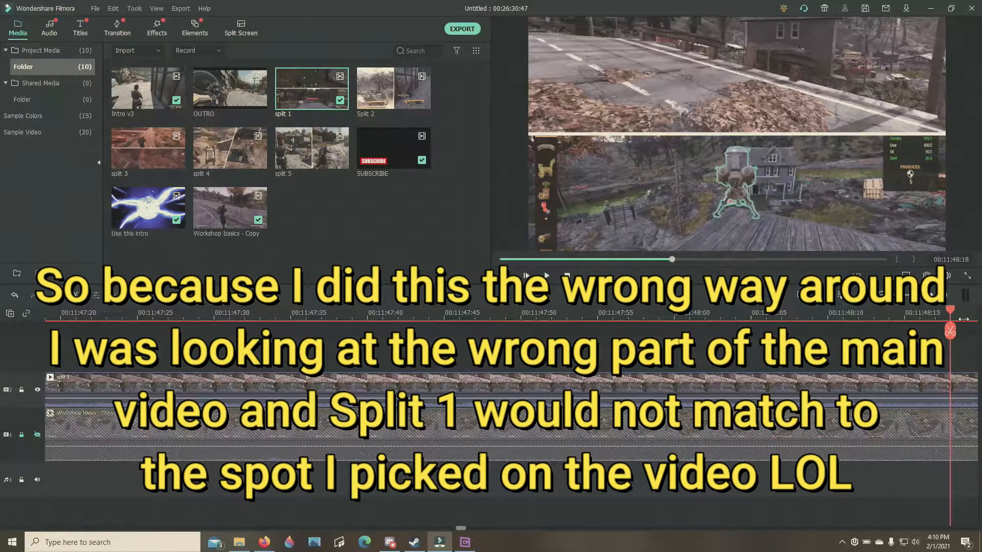
Step: Examine the turret placement in split 1 in small jumps from 00:11:48:24 to 00:11:49:18
click(469, 527)
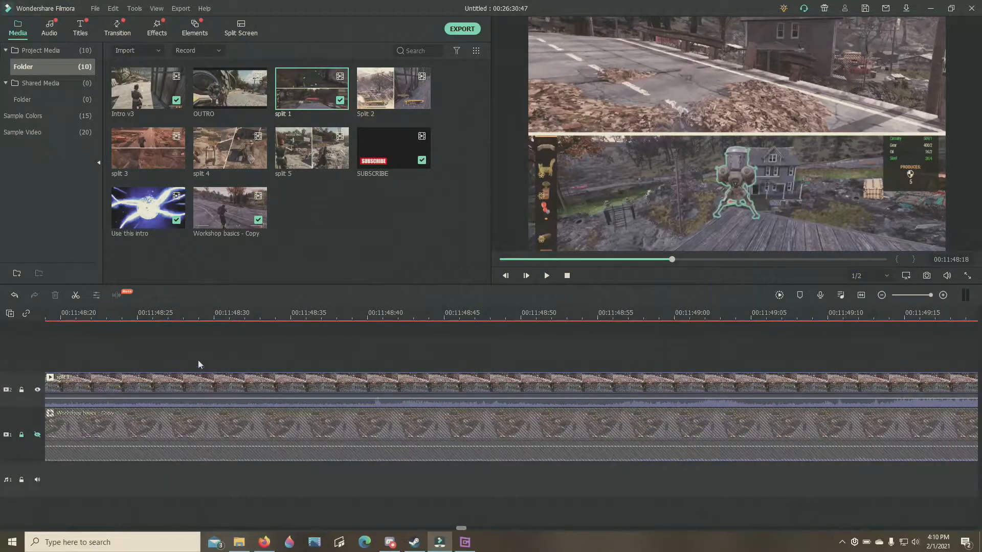
click(125, 318)
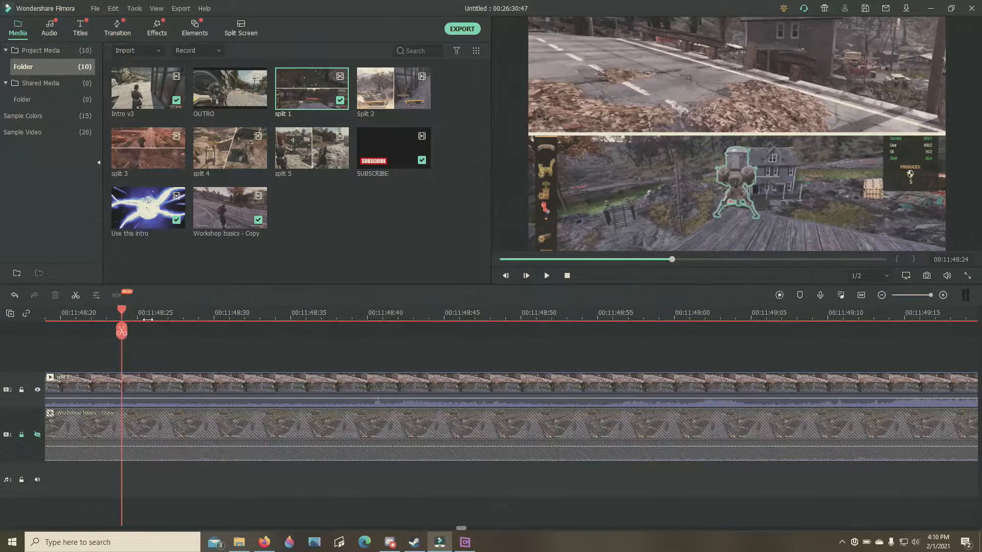
click(261, 319)
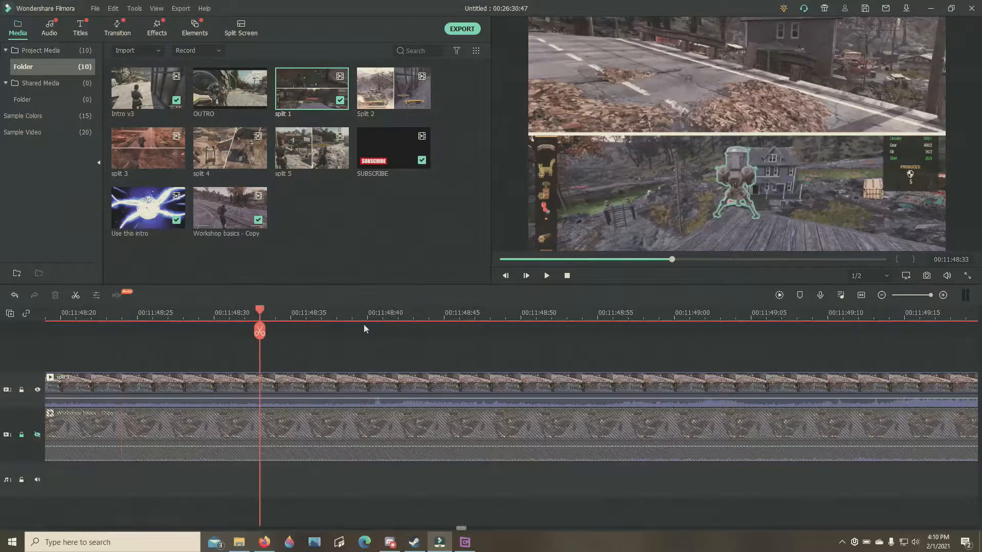
click(369, 319)
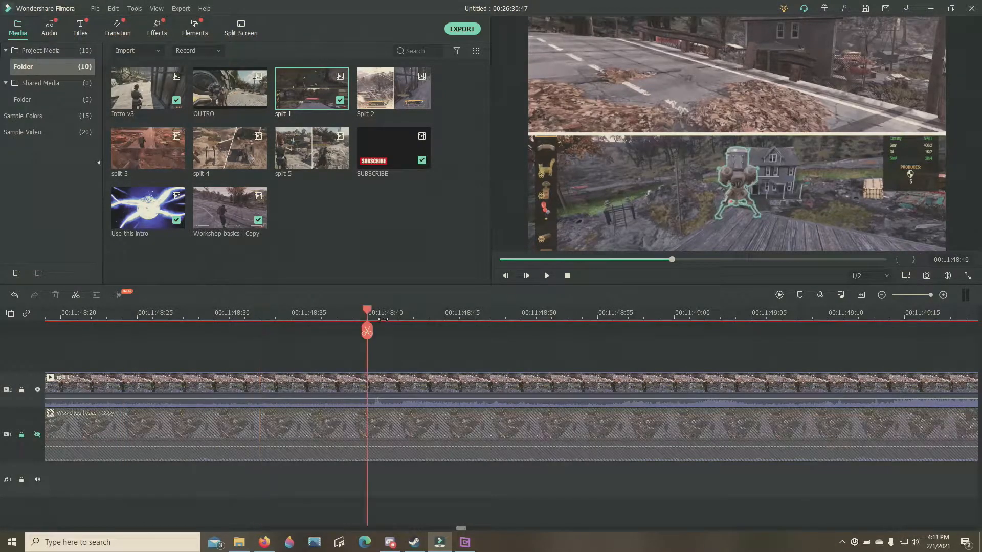
click(429, 319)
click(476, 319)
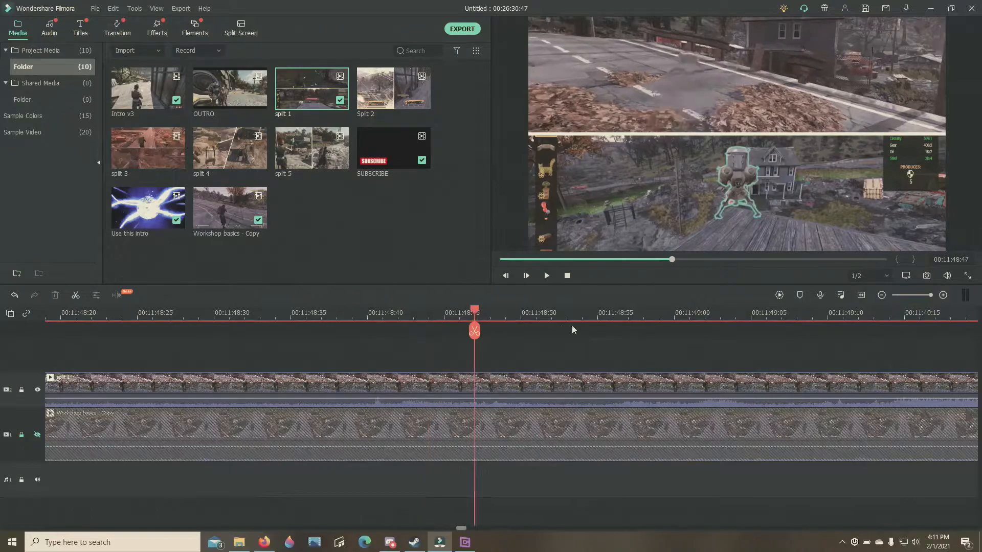
click(608, 317)
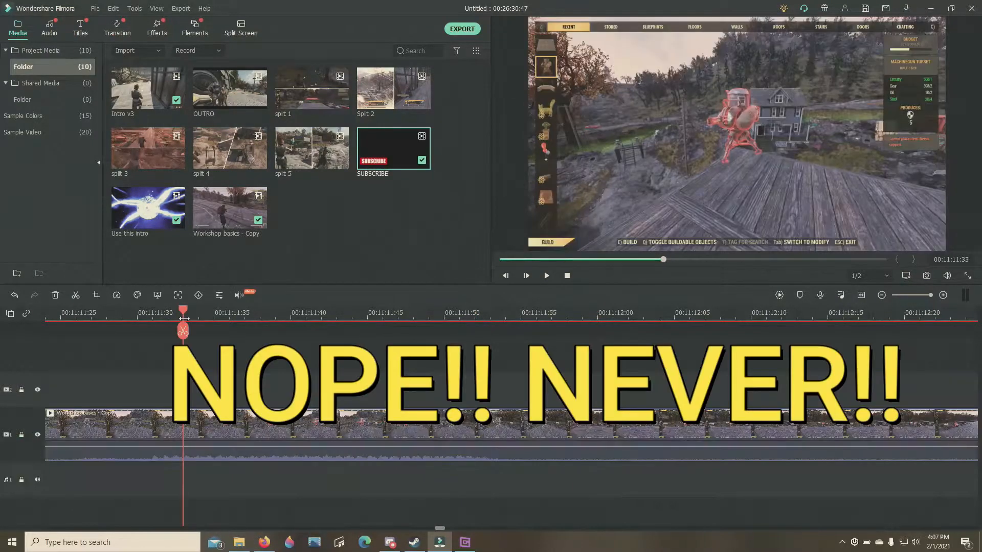
click(230, 428)
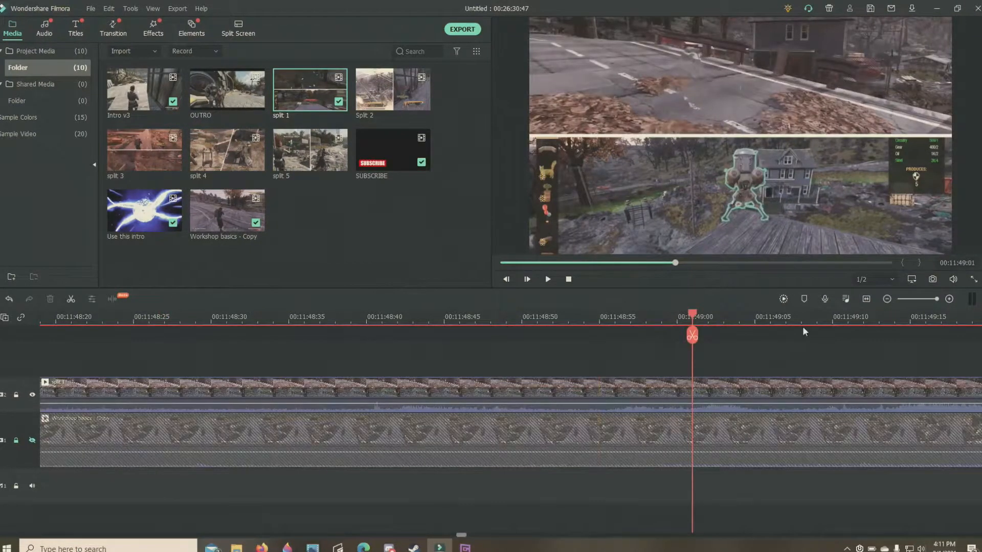
click(848, 319)
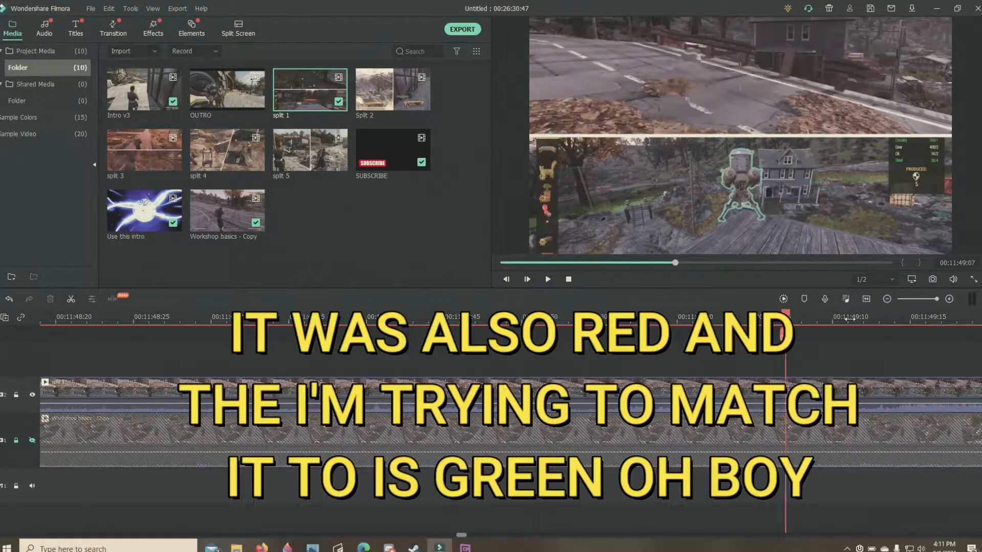
click(929, 322)
click(956, 318)
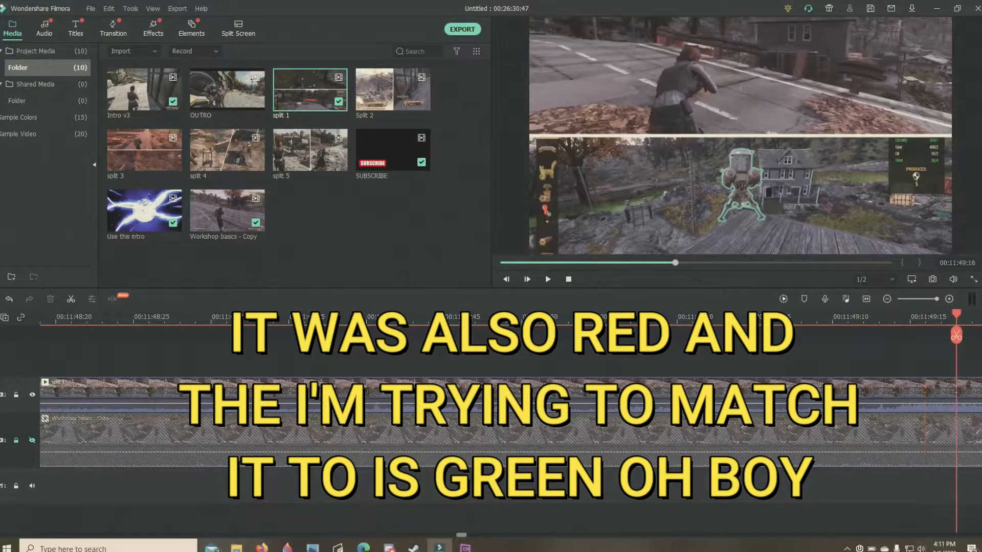
Step: Step the playhead through the following section of split 1 up to 00:11:50:11, checking the turret in the lower half
click(476, 535)
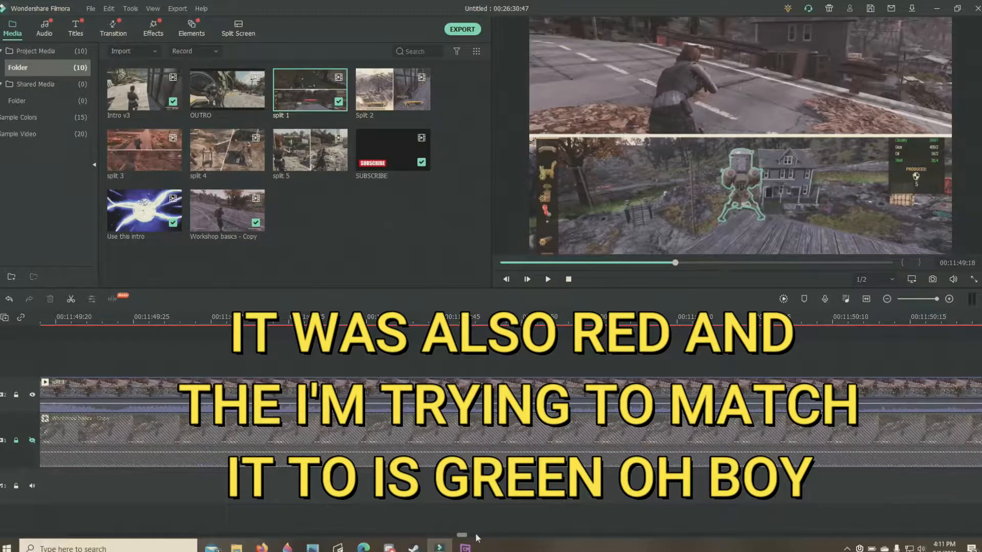
click(165, 320)
drag(165, 320, 282, 323)
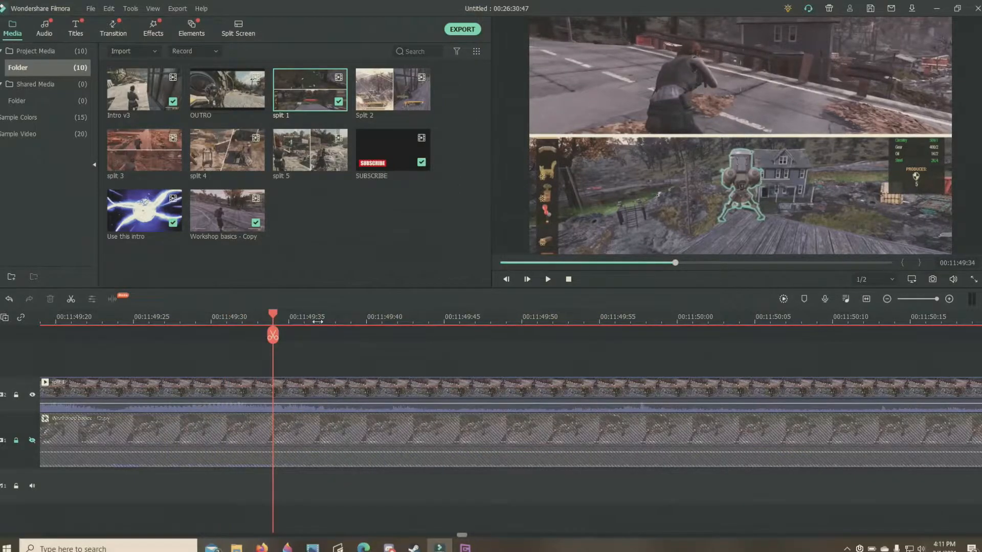
click(304, 321)
click(350, 323)
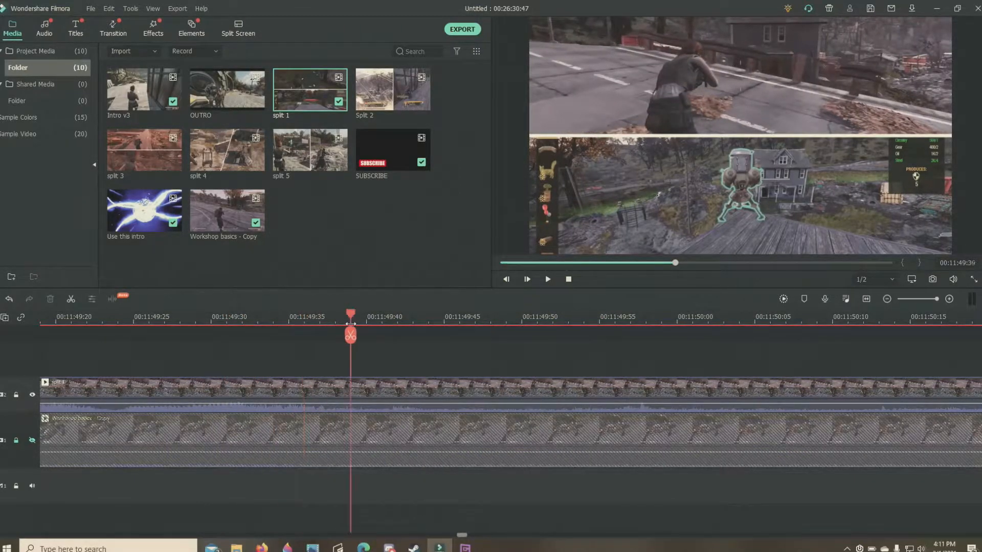
click(382, 322)
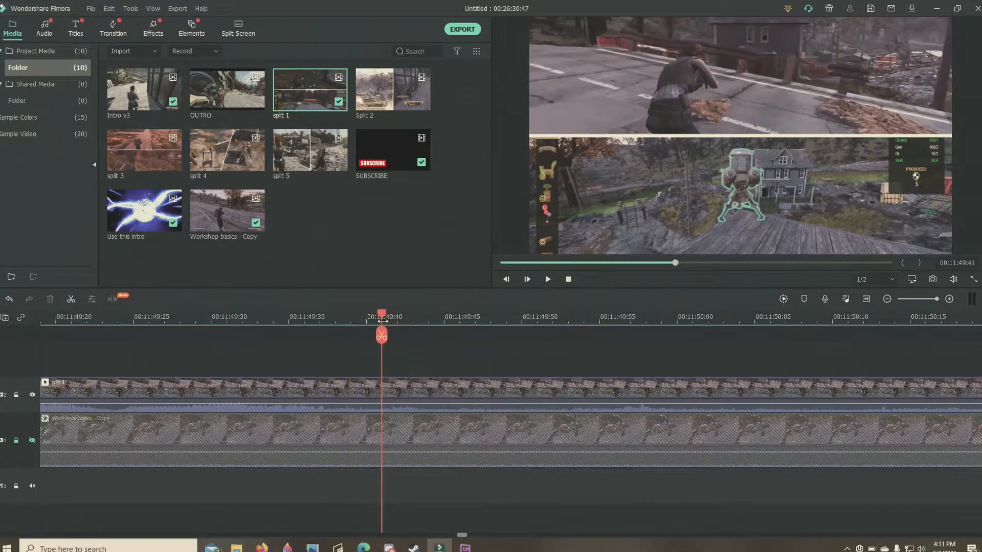
click(444, 322)
click(630, 319)
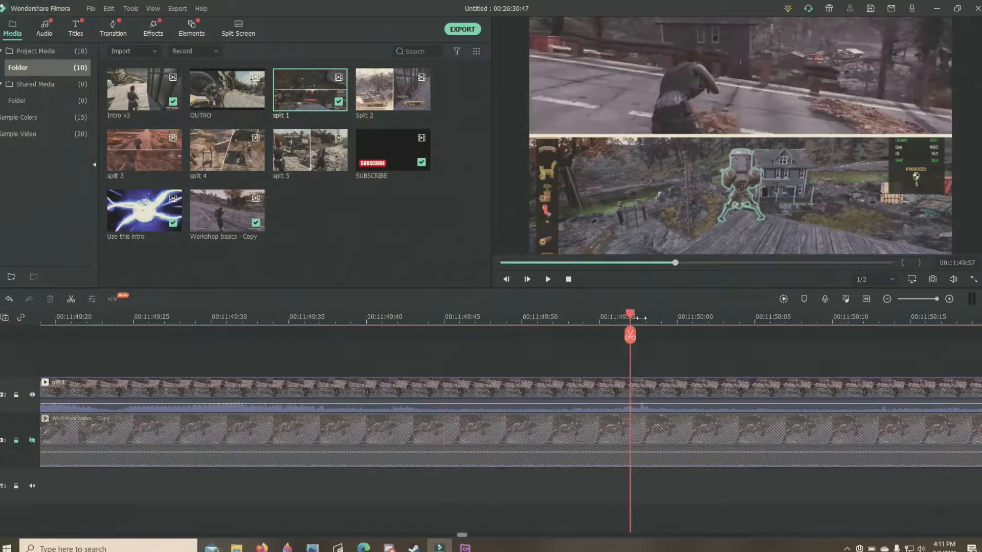
click(787, 327)
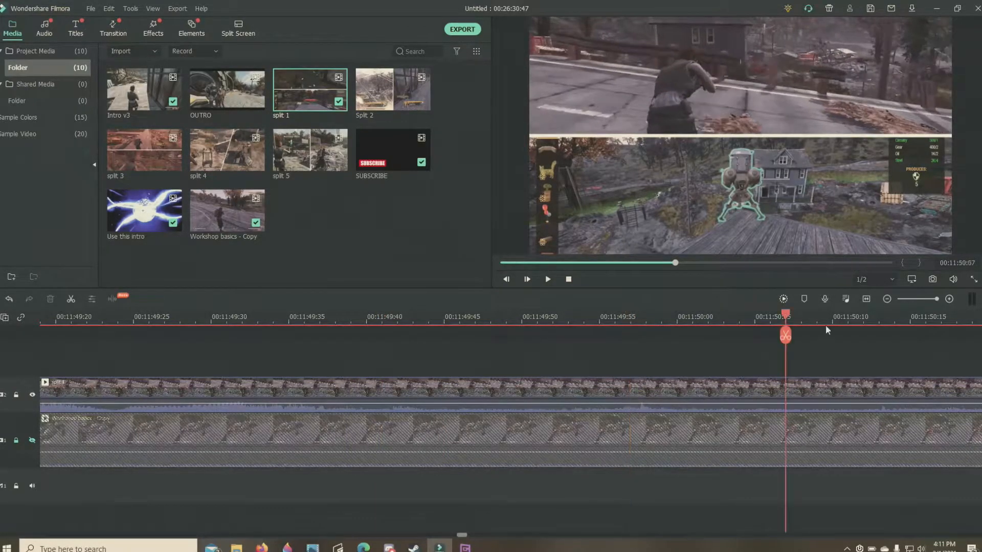
click(855, 322)
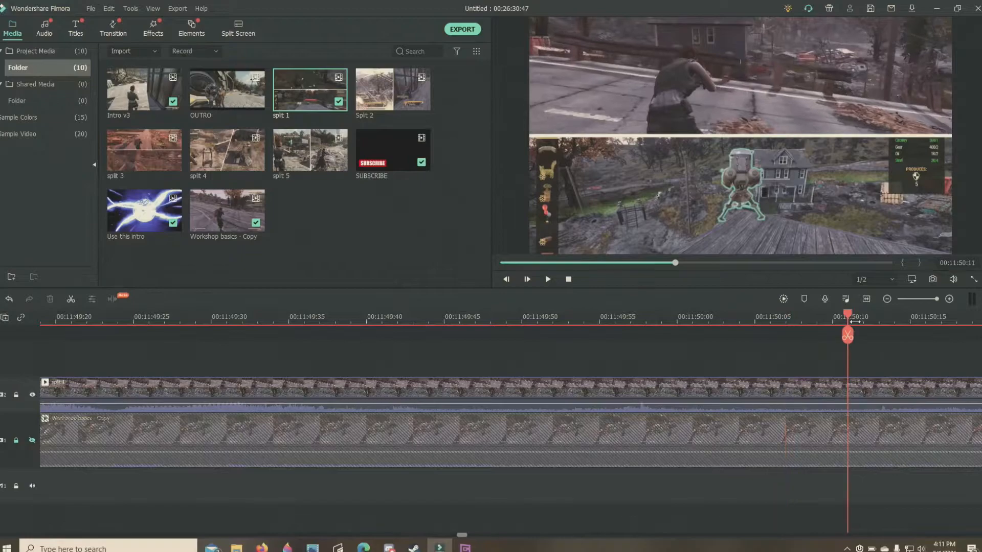
Step: Examine the turret's color and position in split 1 from 00:11:50:42 to 00:11:51:02
click(475, 536)
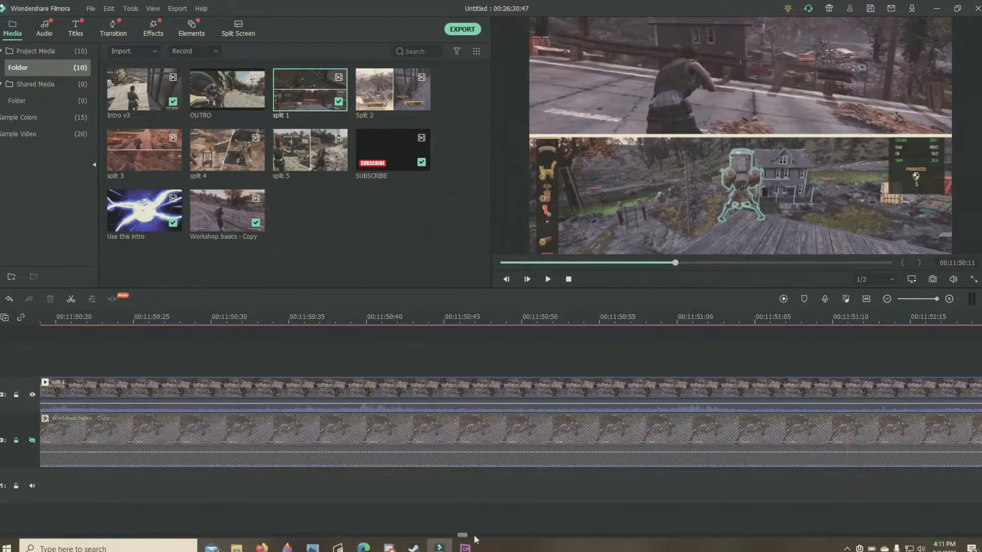
click(398, 317)
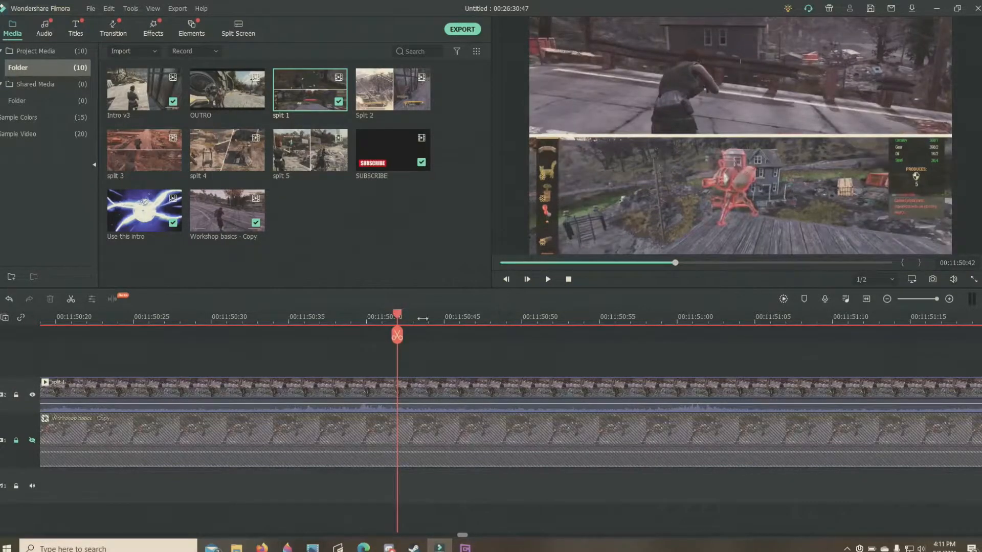
click(537, 321)
click(474, 322)
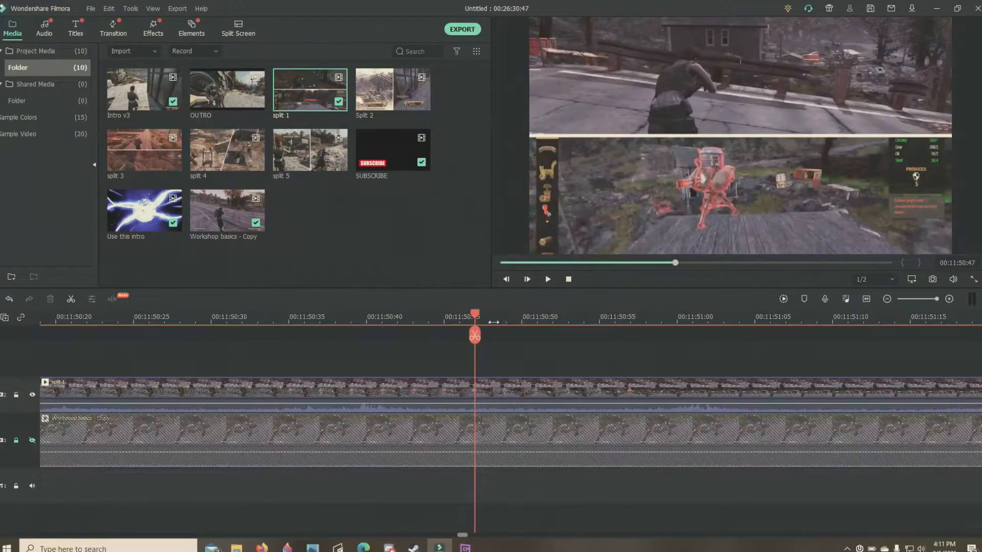
click(491, 322)
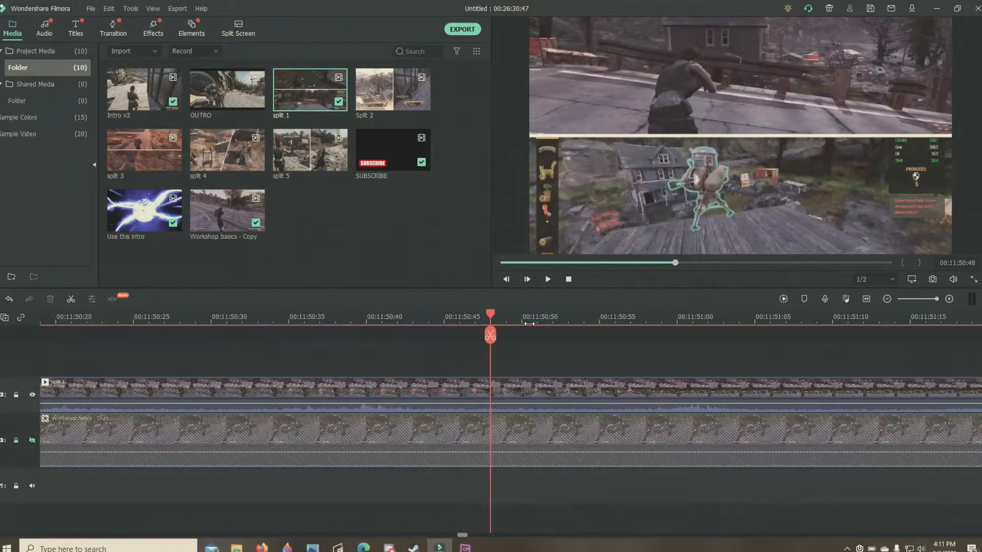
click(522, 322)
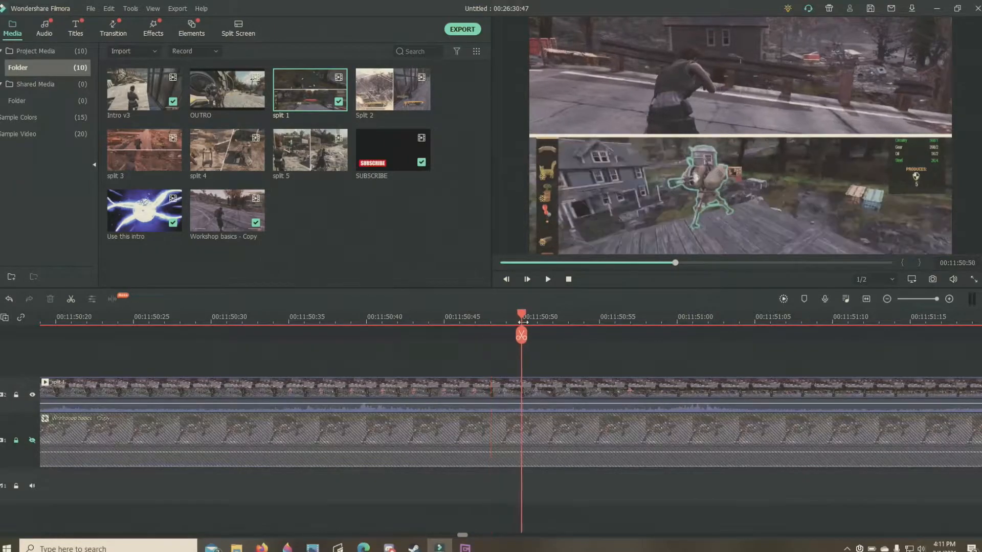
click(568, 322)
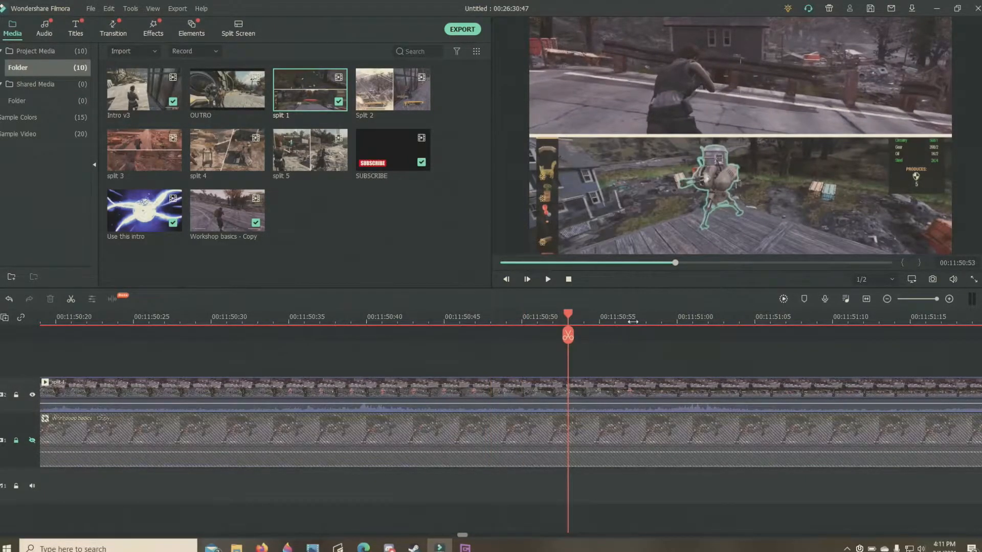
click(633, 321)
click(665, 321)
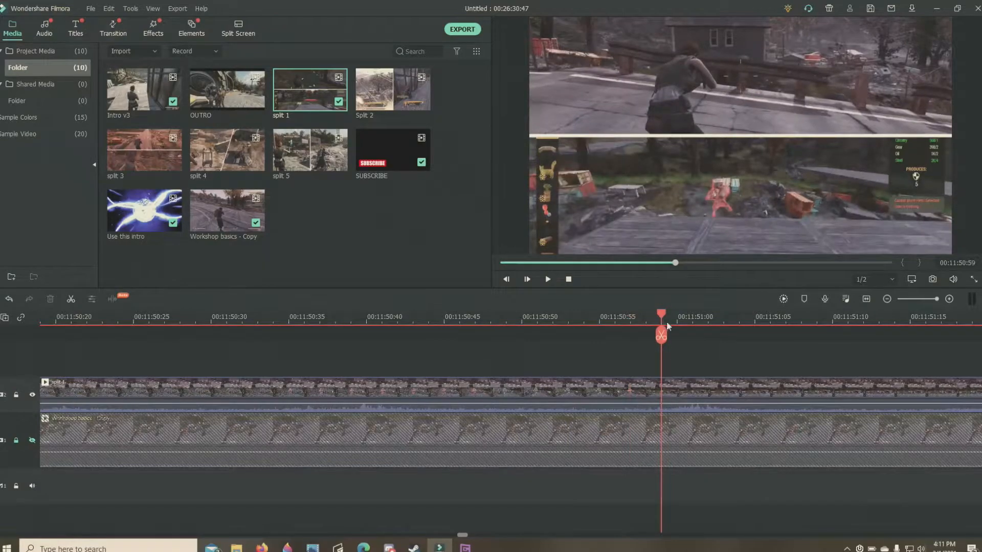
click(707, 321)
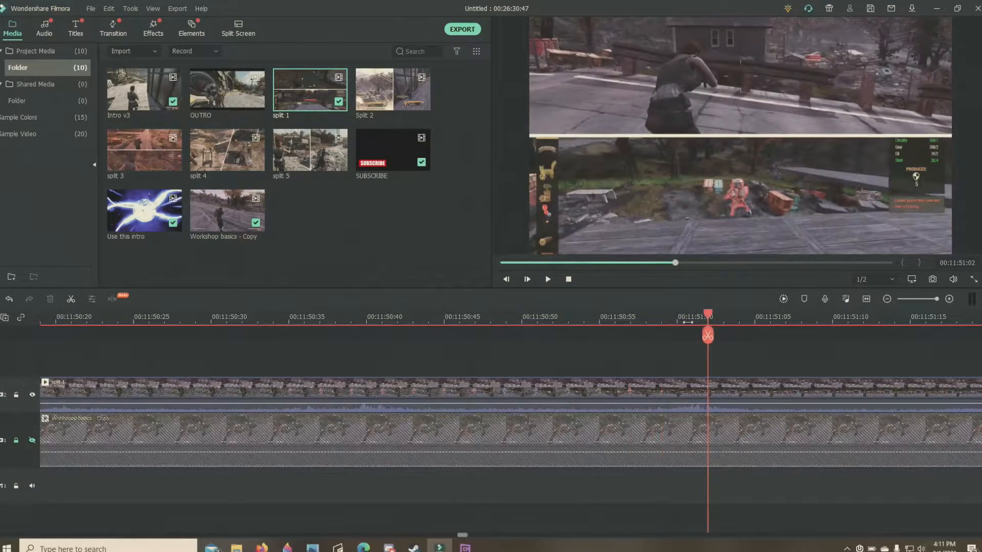
Step: Return to 00:11:50:32 in split 1 and check the turret placement in small jumps up to 00:11:50:40
click(245, 323)
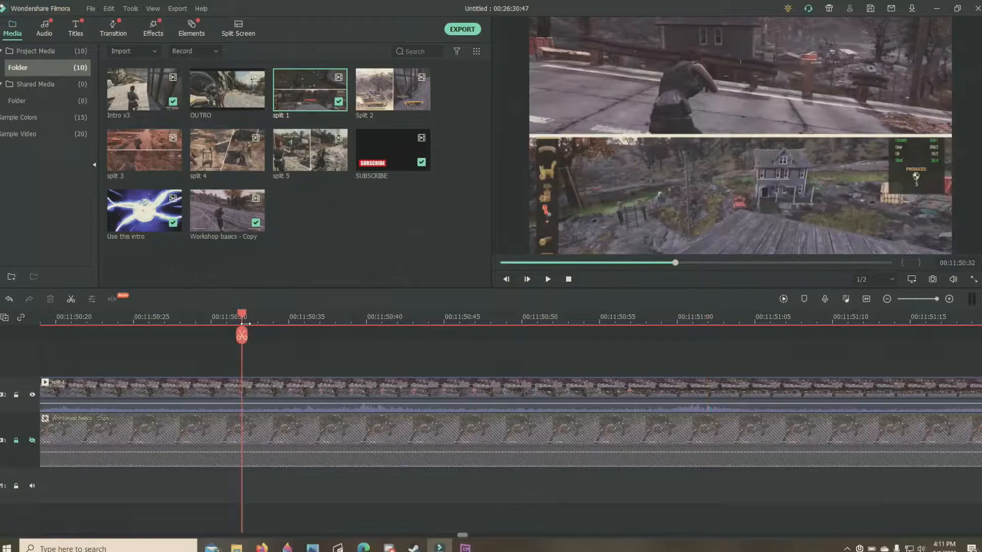
click(274, 322)
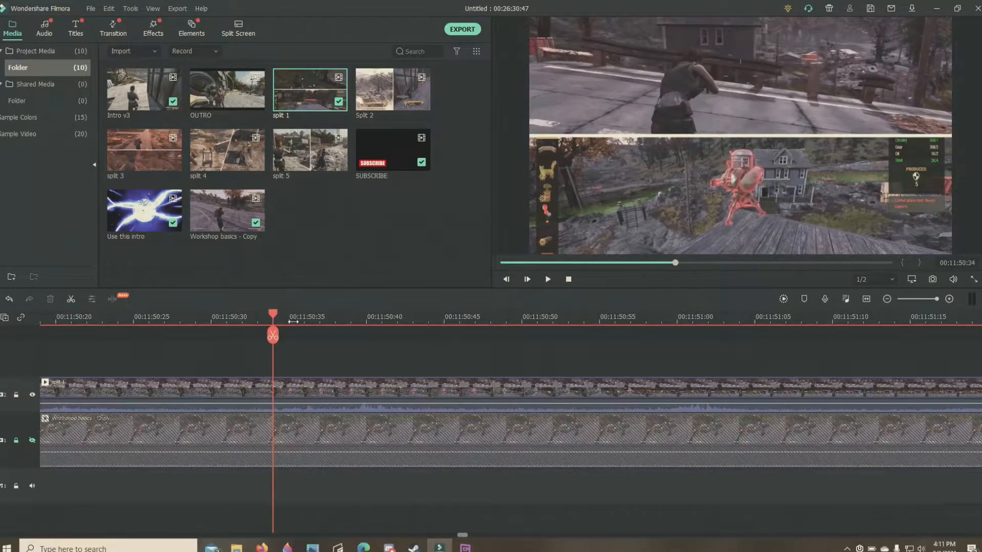
click(290, 322)
click(304, 322)
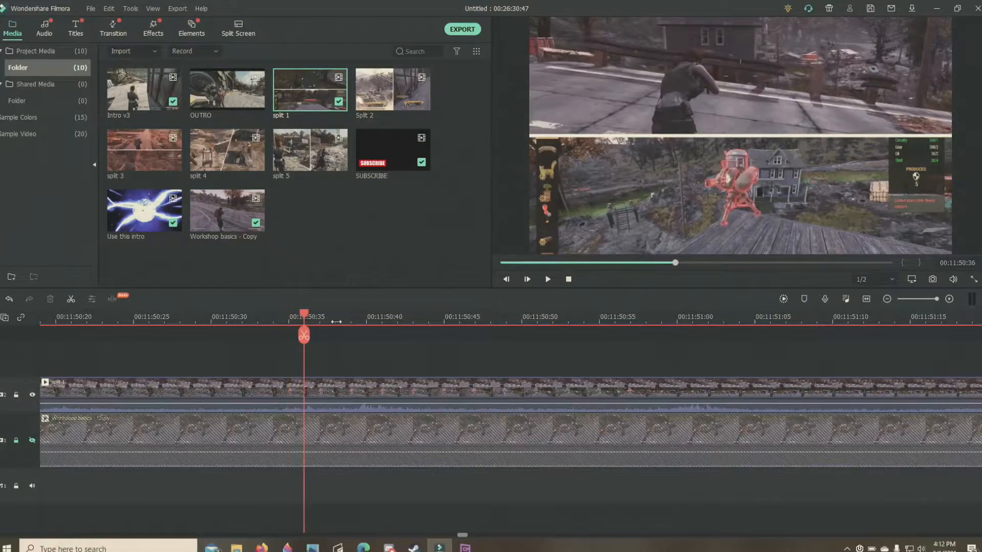
click(335, 322)
click(351, 322)
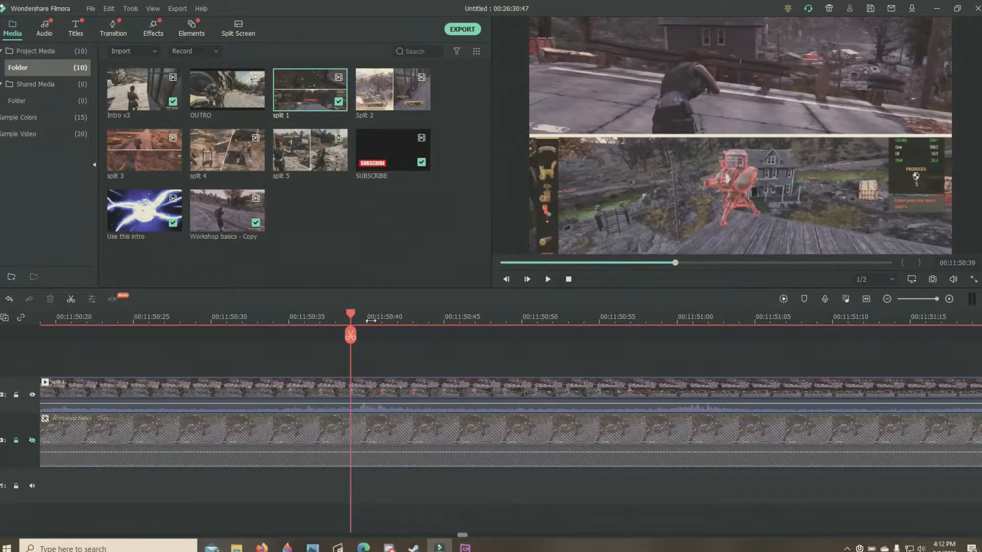
click(367, 321)
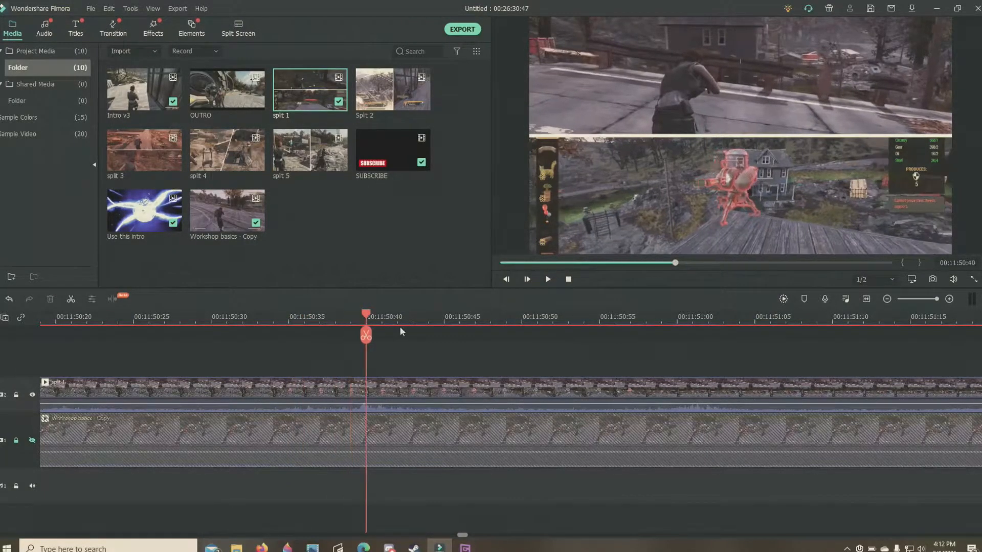
Step: Compare the turret frames in split 1 back and forth between 00:11:50:40 and 00:11:50:52
click(462, 322)
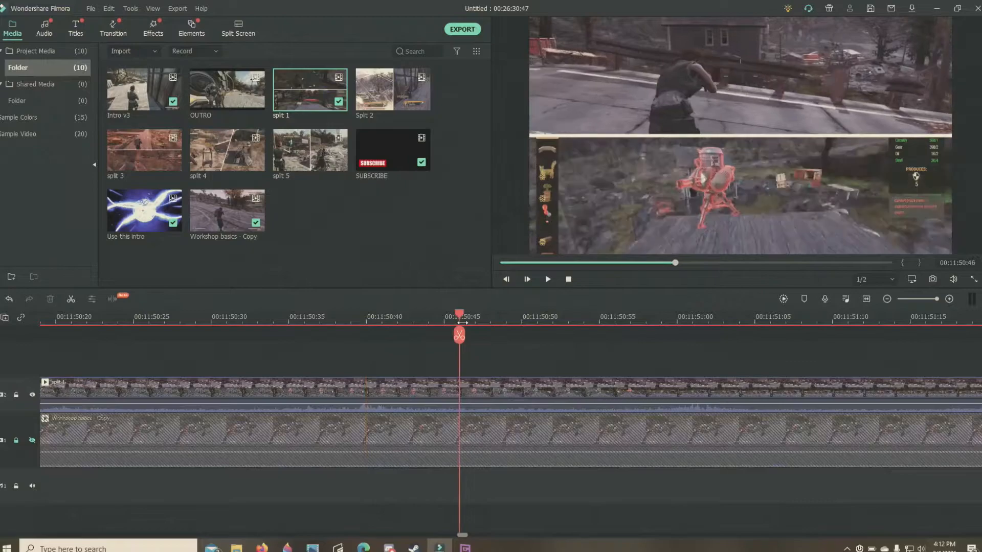
click(417, 322)
click(399, 322)
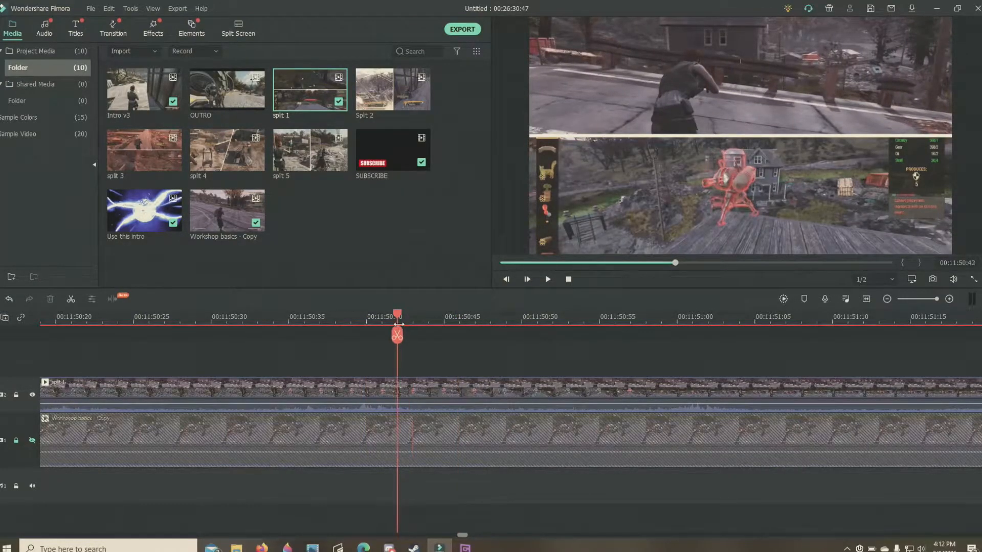
click(368, 323)
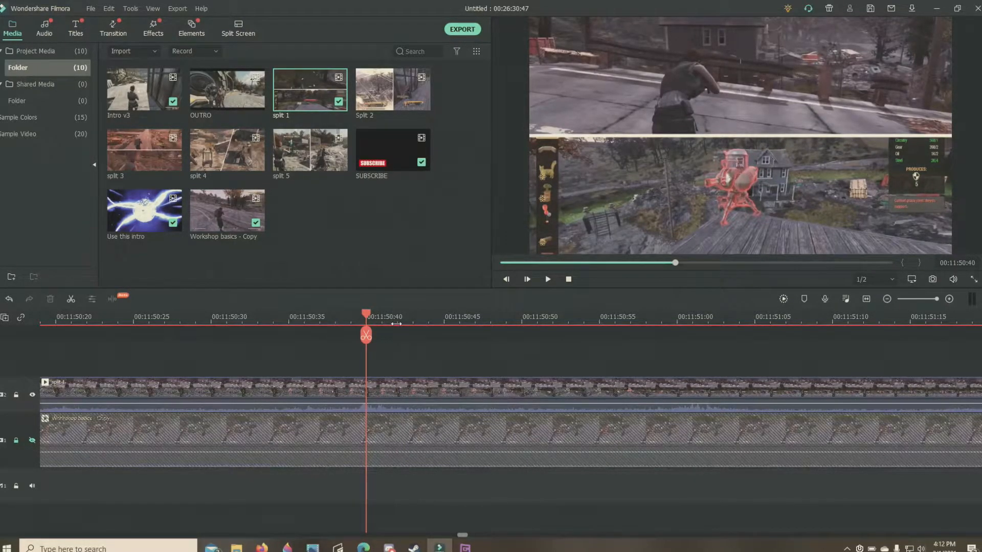
click(393, 323)
click(445, 320)
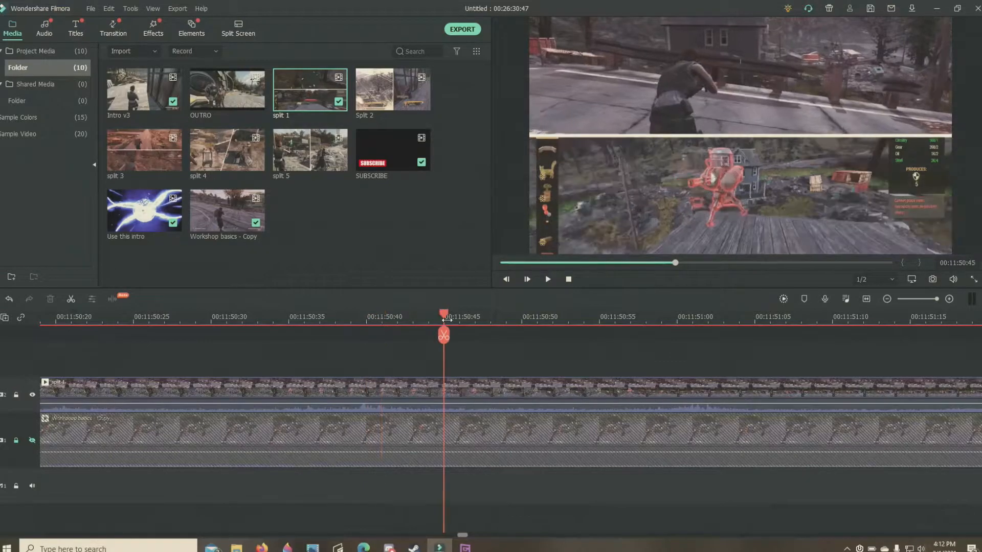
click(483, 323)
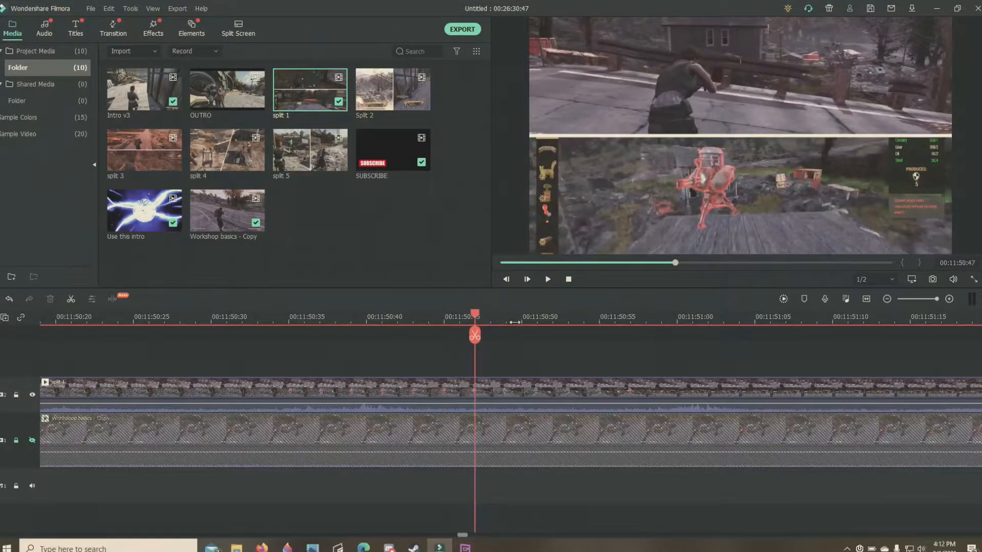
click(511, 322)
click(531, 322)
click(558, 321)
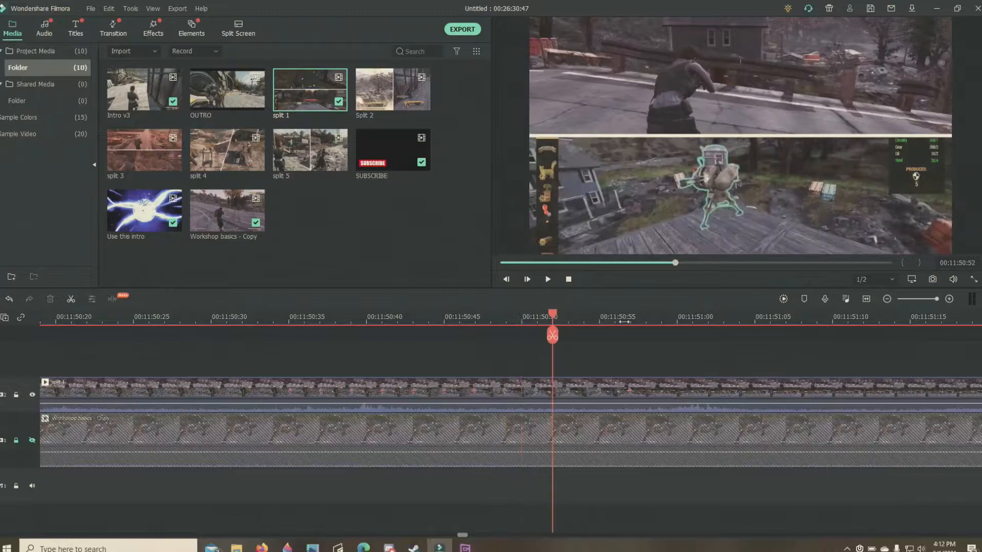
Step: Check the turret in split 1 up to 00:11:51:04 and look over the timeline past the clip's end
click(673, 321)
click(707, 323)
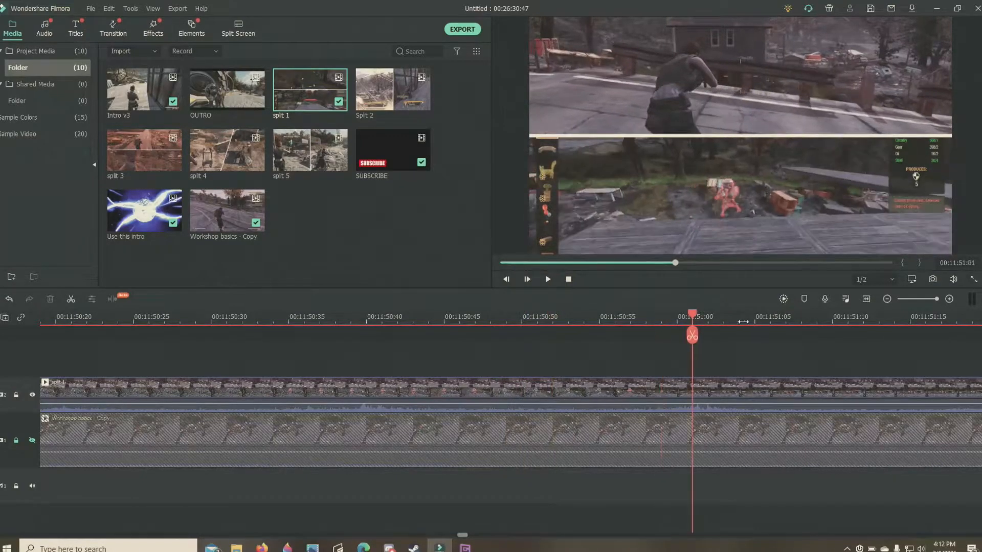
click(749, 322)
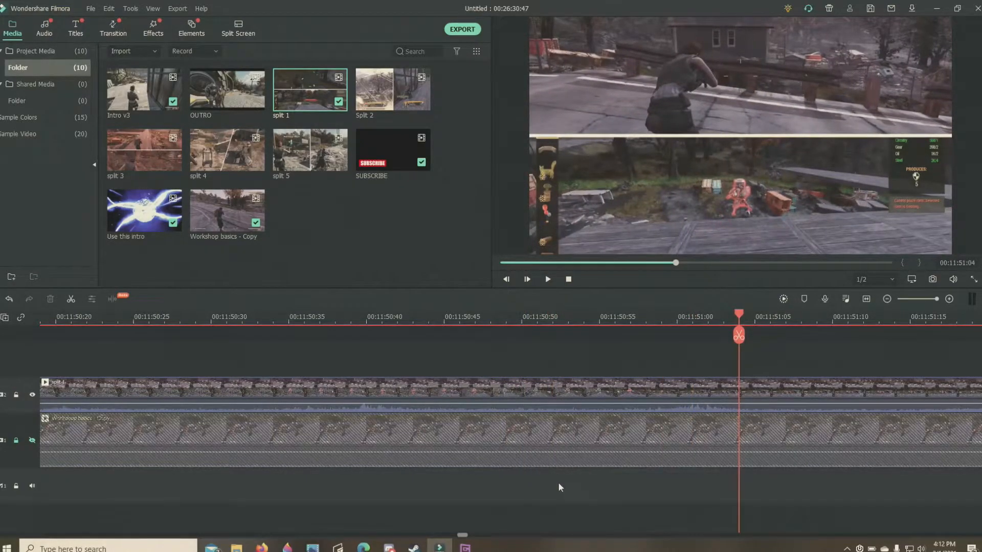
scroll(483, 534, right, 2)
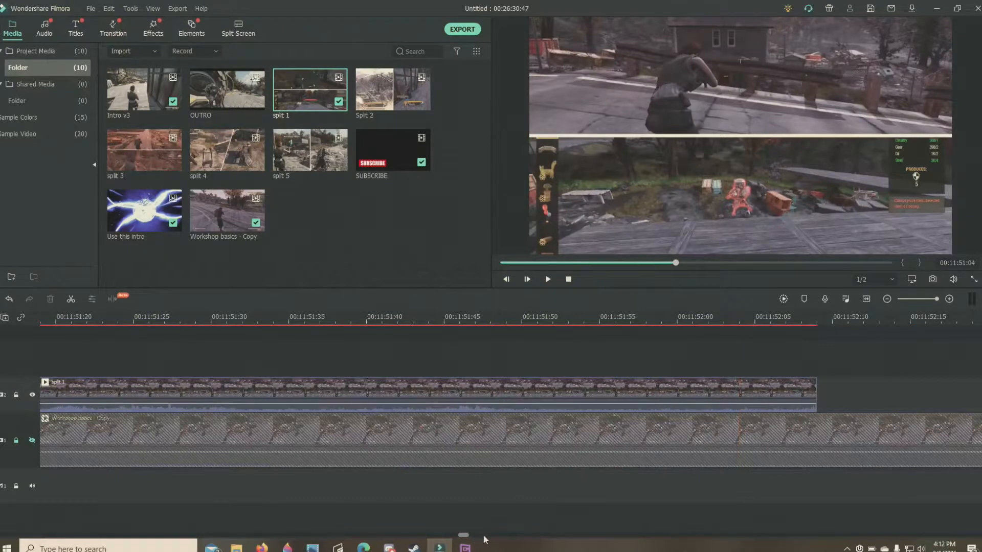
click(480, 534)
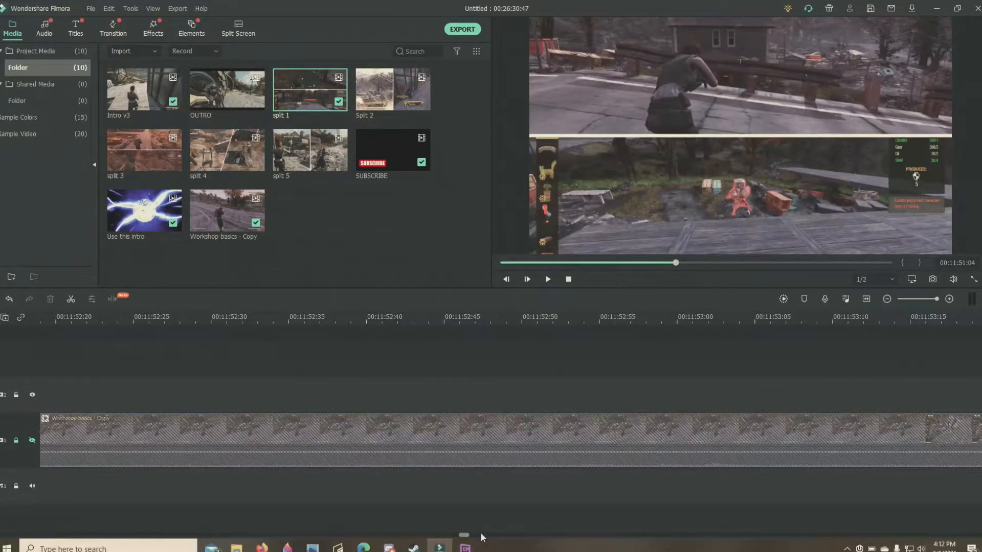
Step: Unlock and show the Workshop basics gameplay track, and hide and lock the split 1 track
click(18, 442)
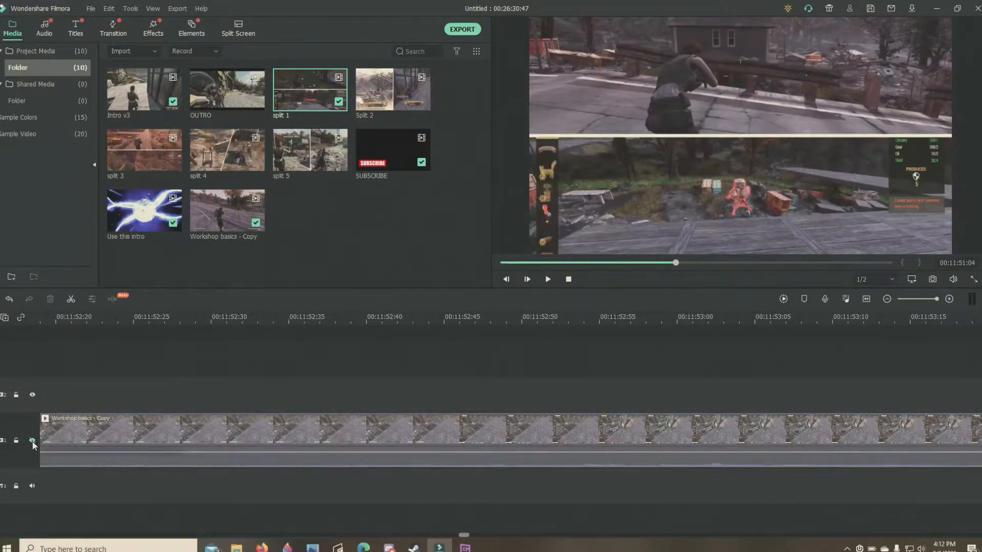
click(32, 441)
click(32, 395)
click(16, 396)
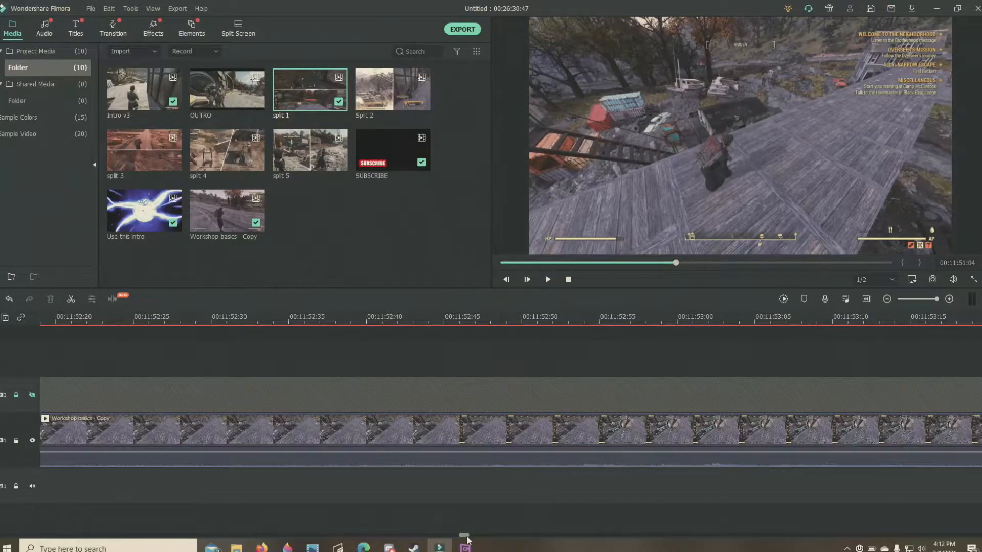
Step: Play the Workshop basics gameplay from 00:10:58:48 and pause on the turret placement at 00:11:12:04
drag(467, 539, 440, 540)
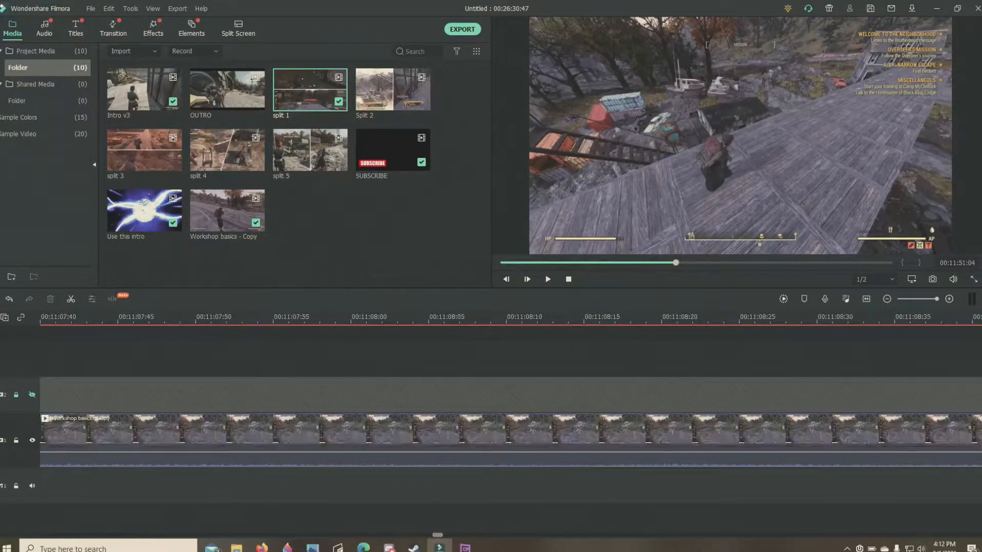
click(919, 299)
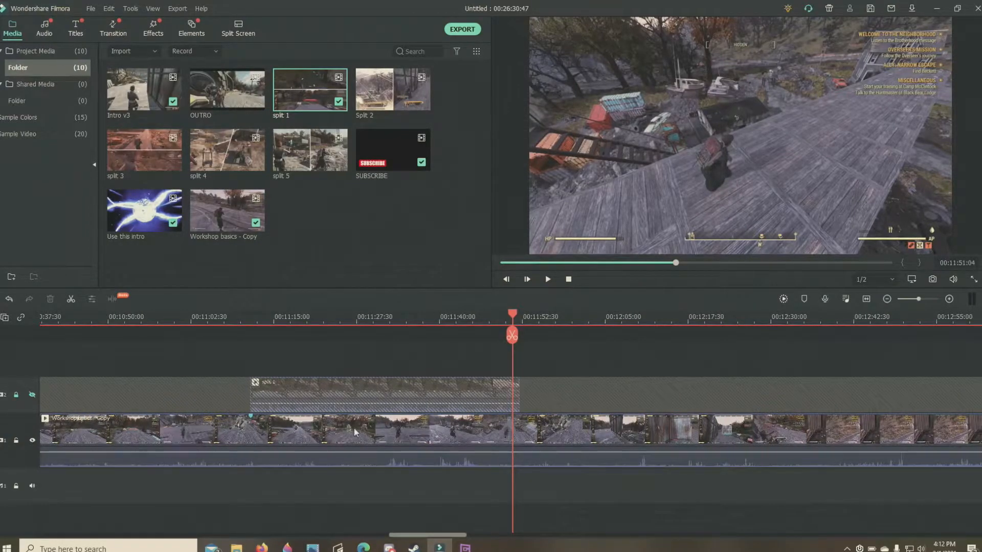
drag(515, 316, 167, 315)
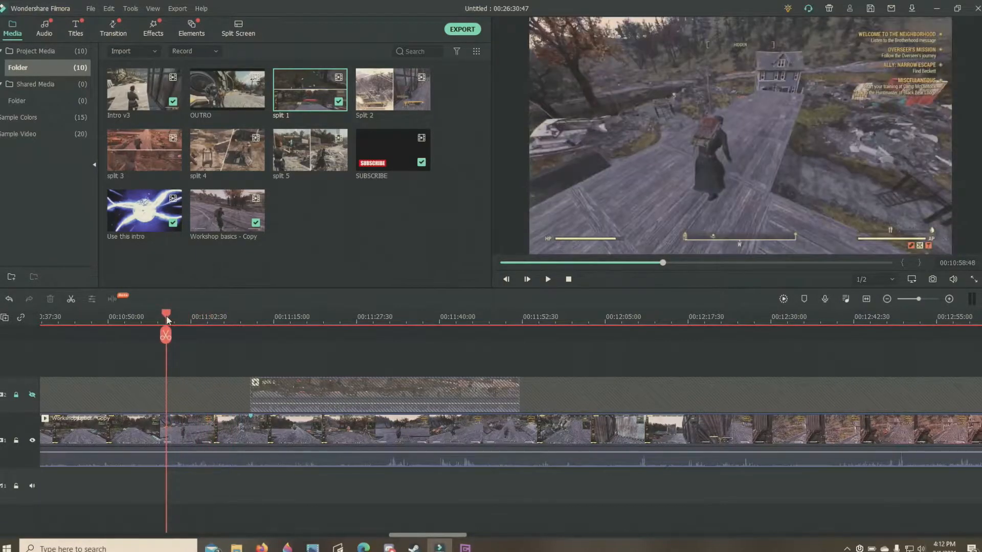
click(548, 280)
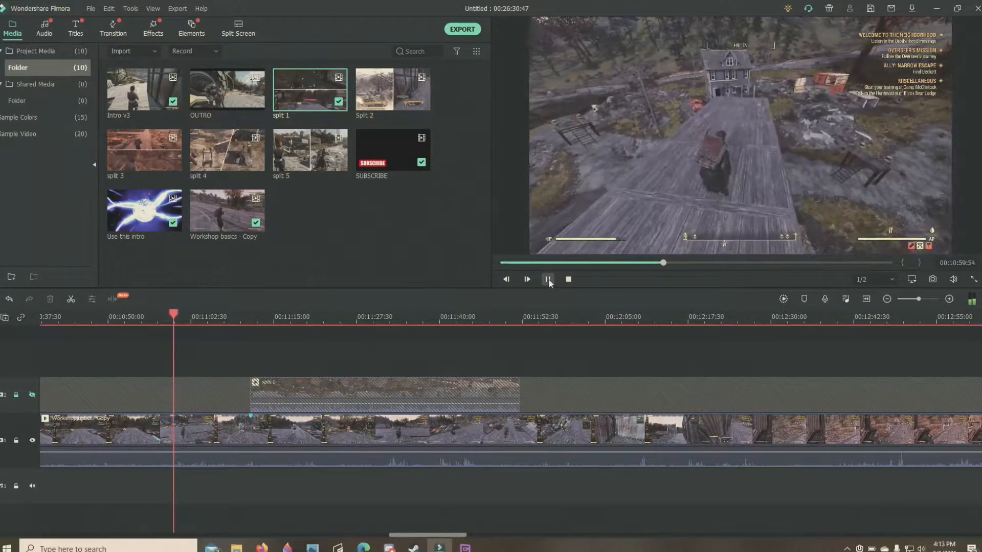
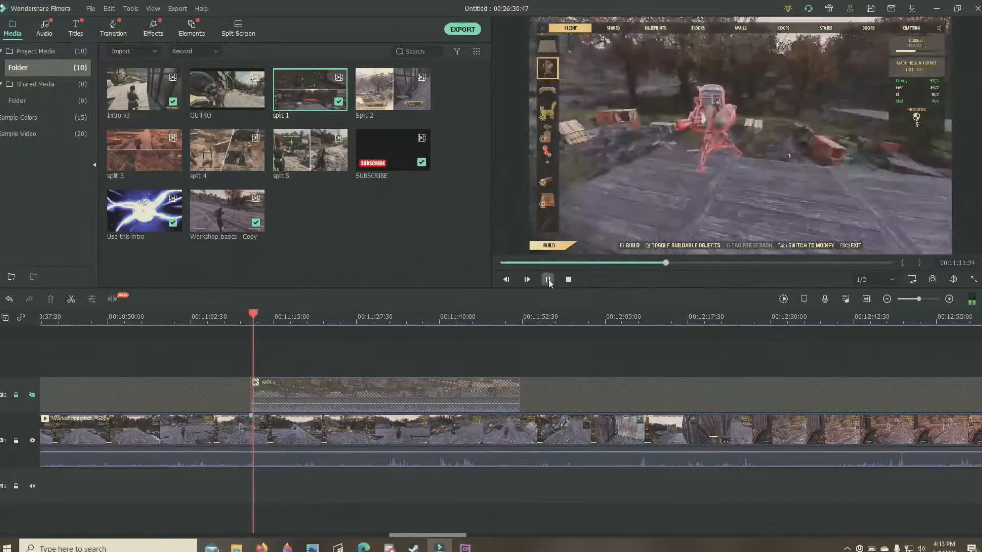
click(548, 279)
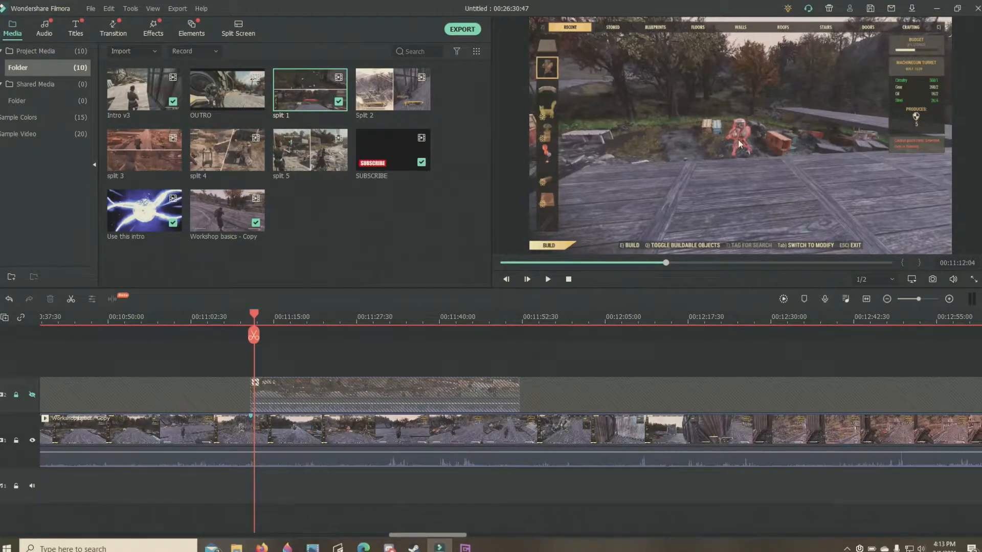
Step: Hide and lock the gameplay track, and show and unlock the split 1 track
click(31, 440)
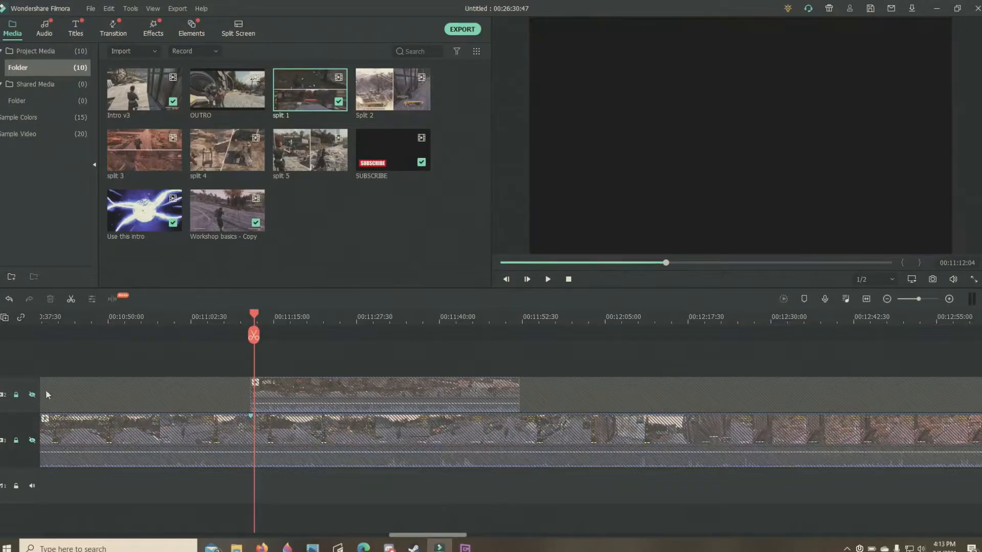
click(32, 395)
click(16, 396)
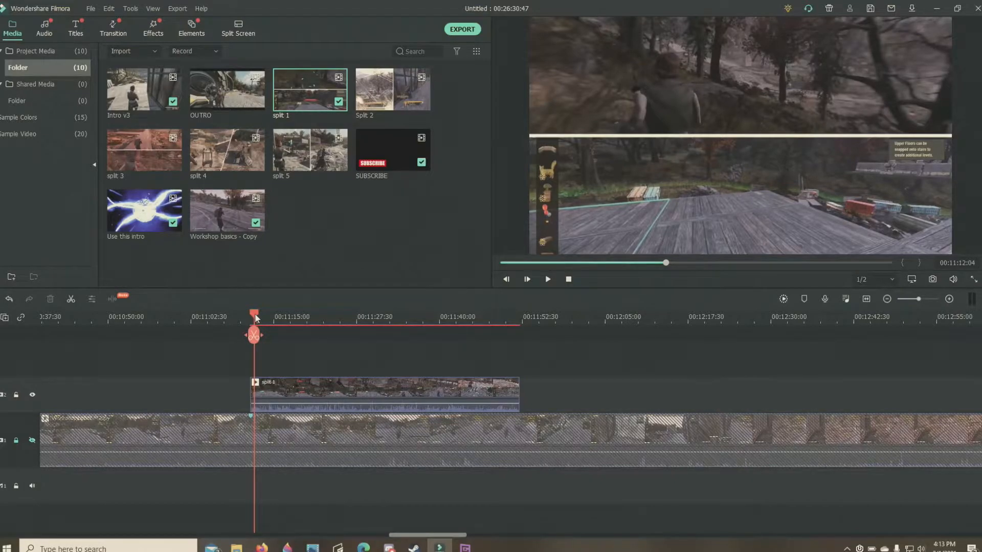
Step: Go to 00:11:47:47 in split 1 and check the turret in small jumps up to 00:11:47:57
drag(256, 317, 491, 307)
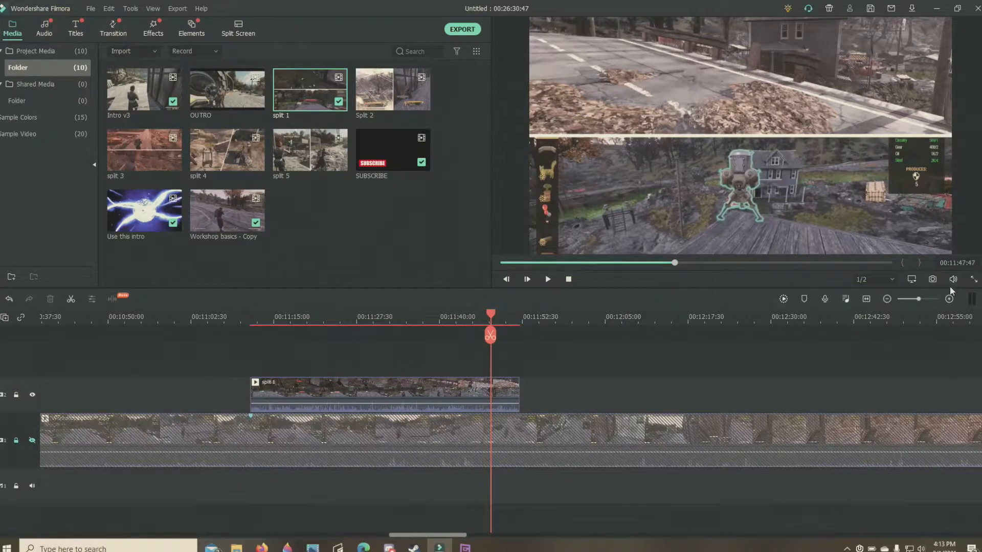
click(931, 299)
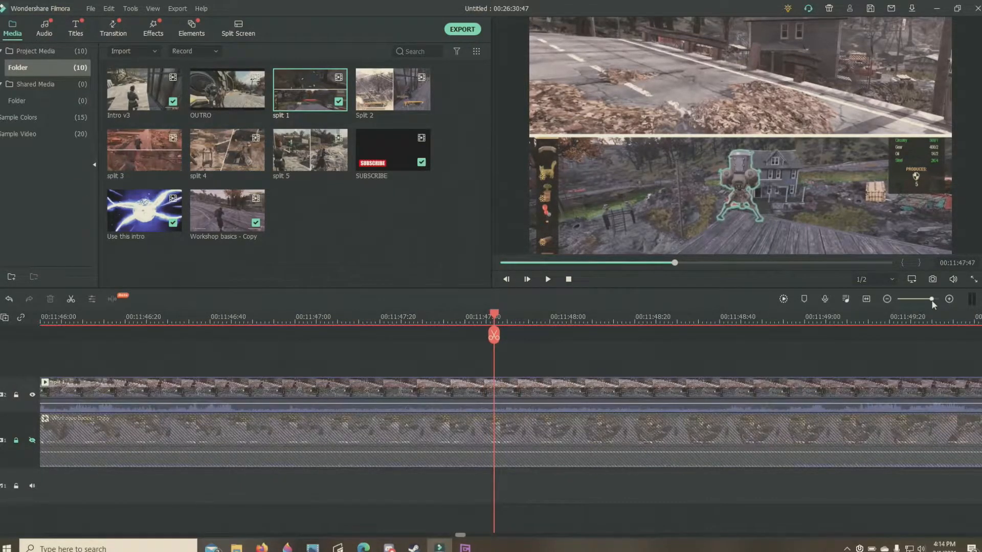
drag(932, 301, 951, 300)
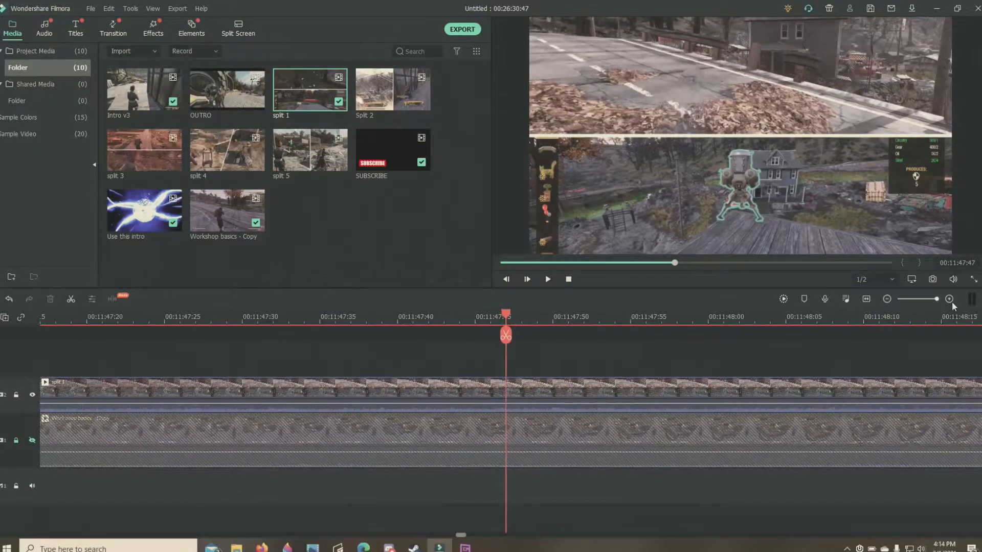
click(522, 317)
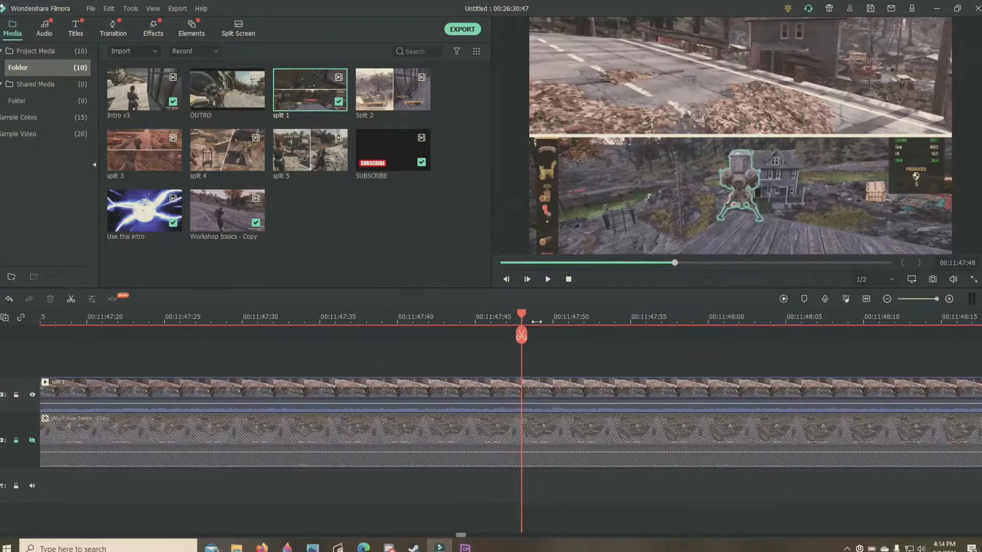
click(537, 321)
click(552, 322)
click(622, 324)
click(662, 325)
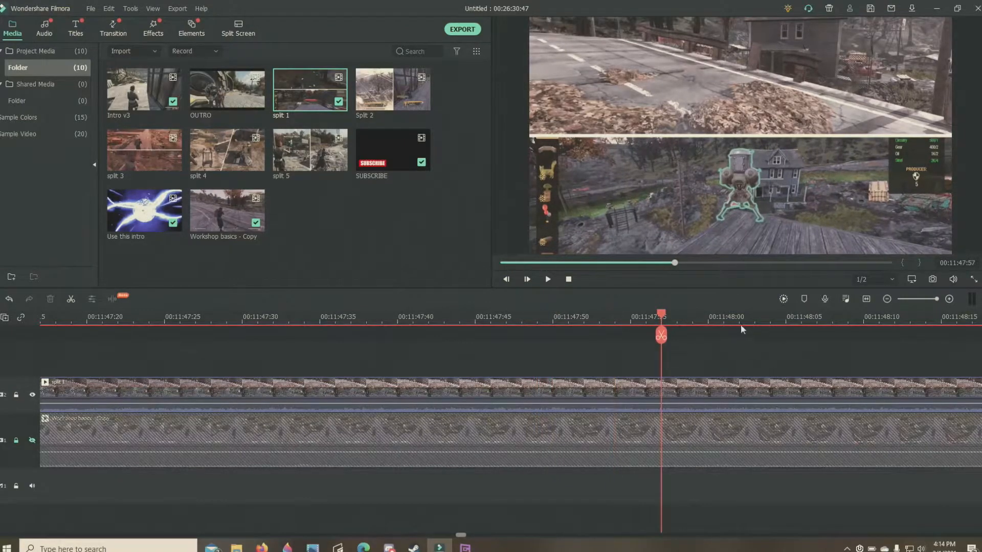
Step: Continue through split 1 in small jumps up to 00:11:48:14, examining the turret in the lower half
click(708, 322)
click(739, 323)
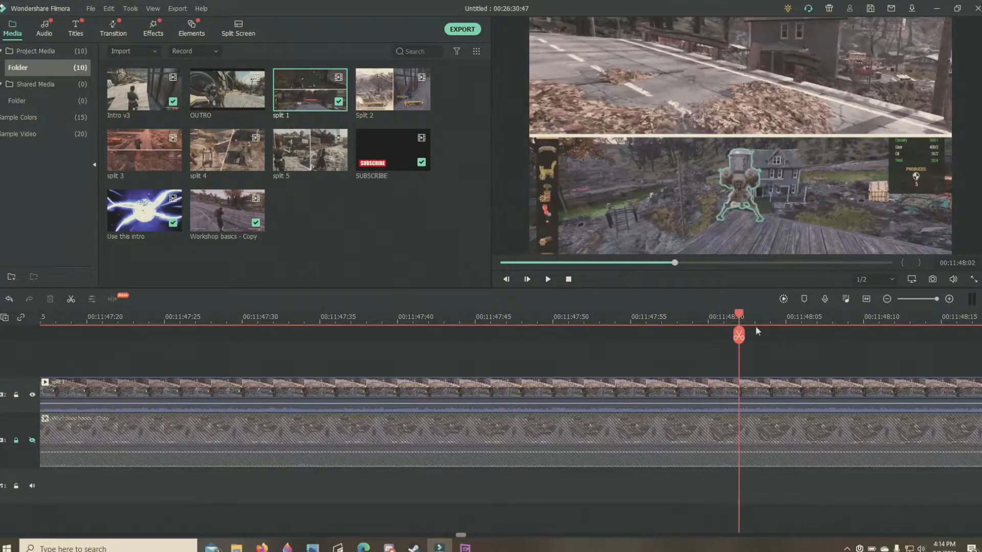
key(Right)
key(Right)
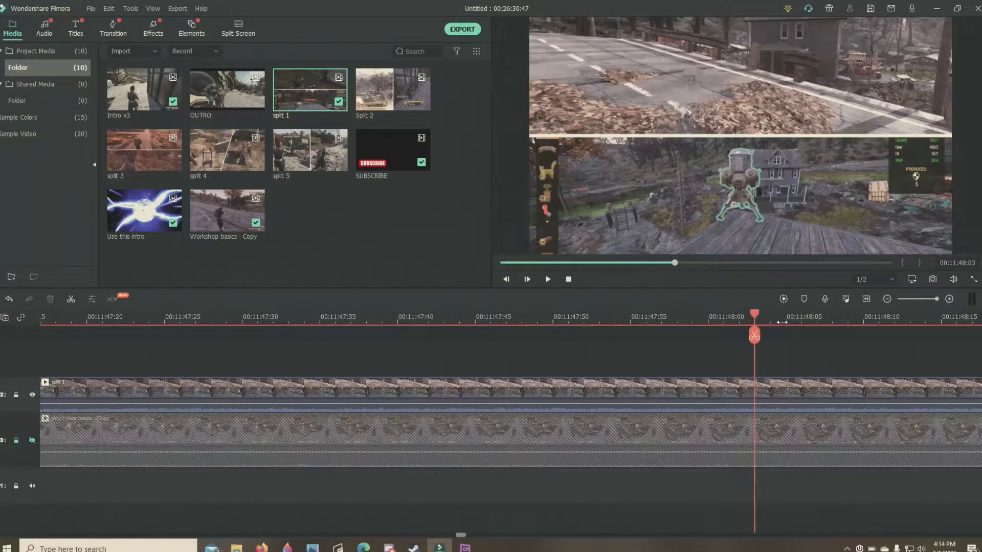
click(787, 323)
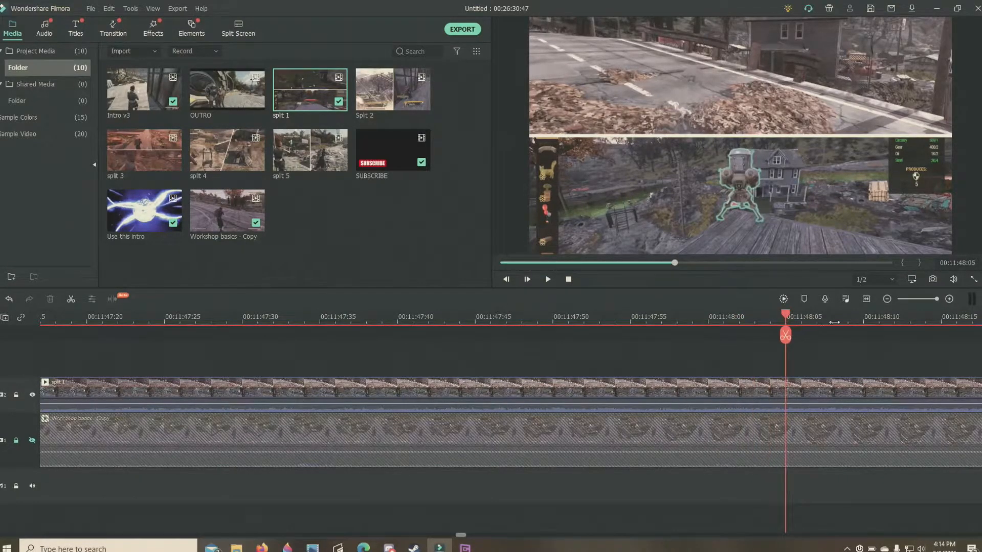
click(839, 322)
click(870, 320)
click(895, 322)
click(912, 322)
click(926, 323)
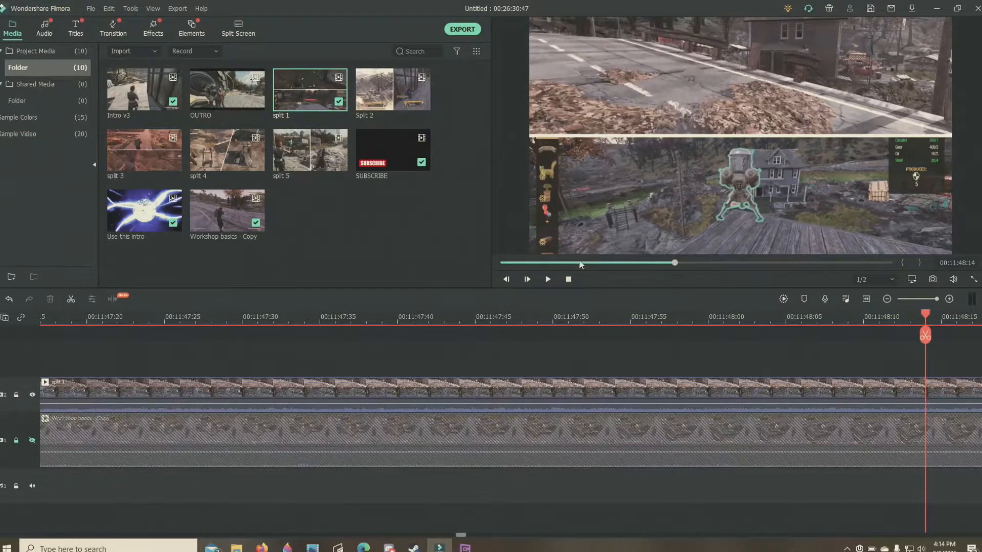
Step: Play split 1 up to 00:11:50:57 and step back to 00:11:50:45, checking the turret's outline color
click(549, 277)
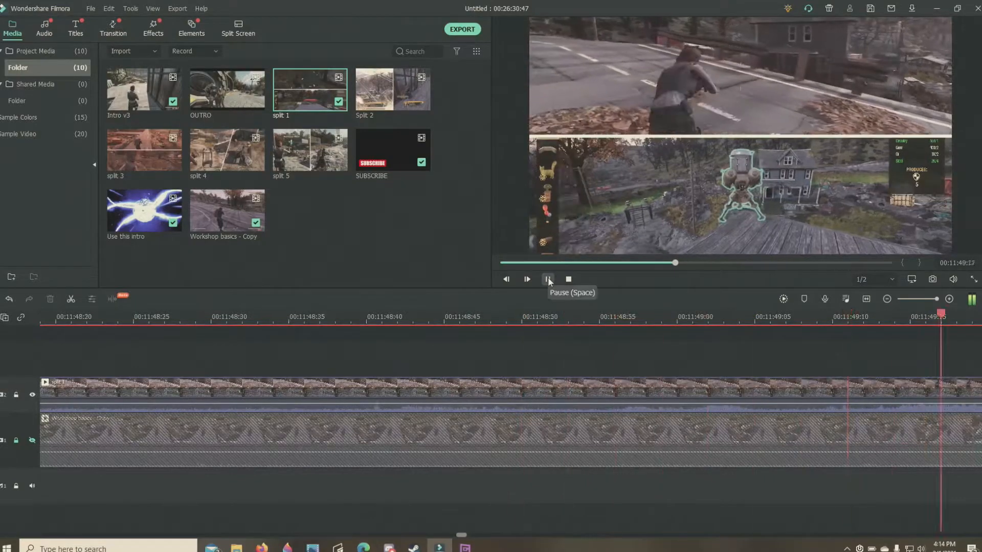
click(548, 279)
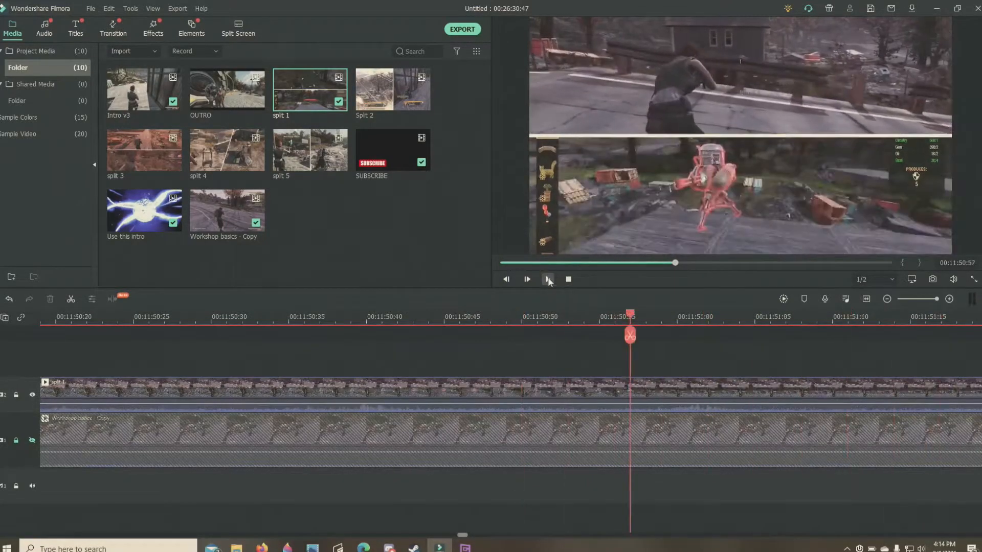
click(571, 324)
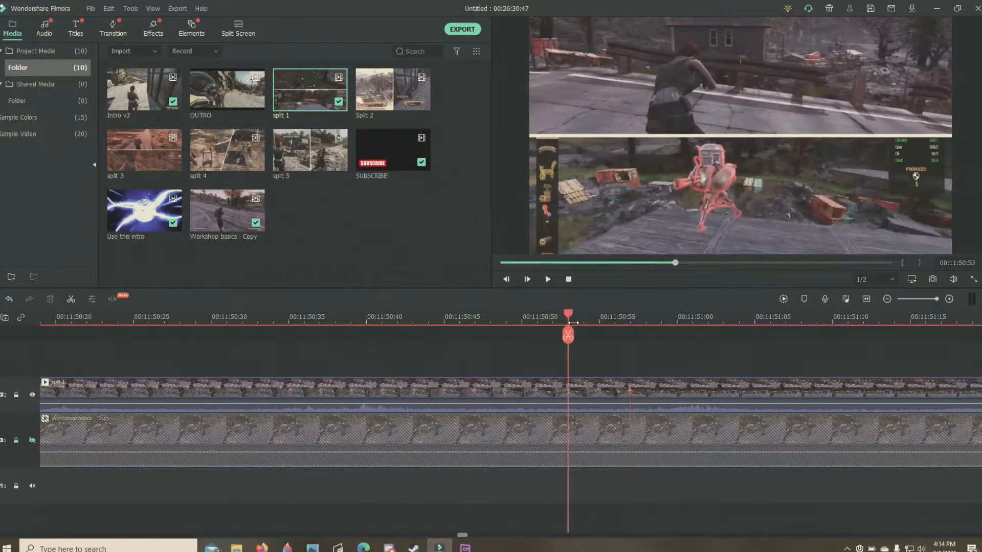
click(548, 319)
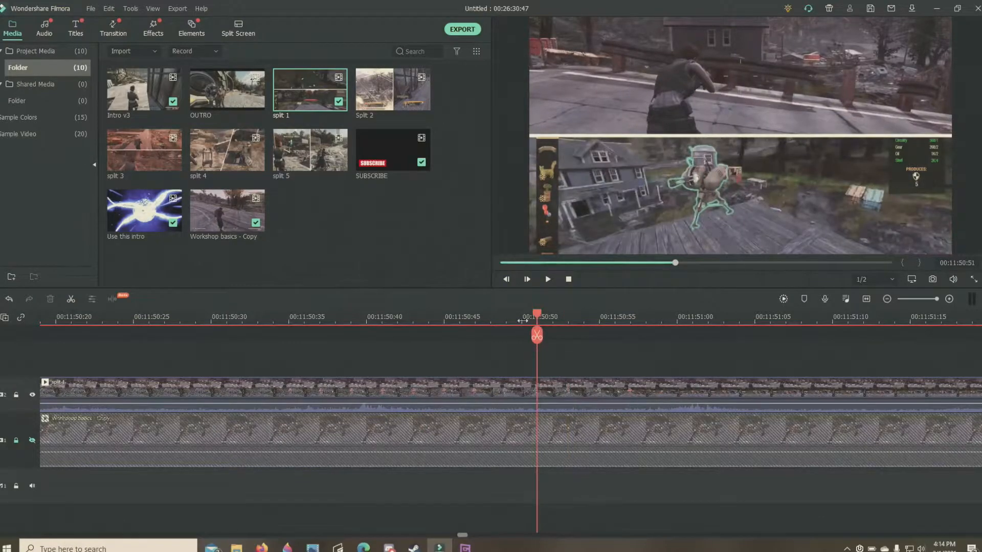
click(491, 325)
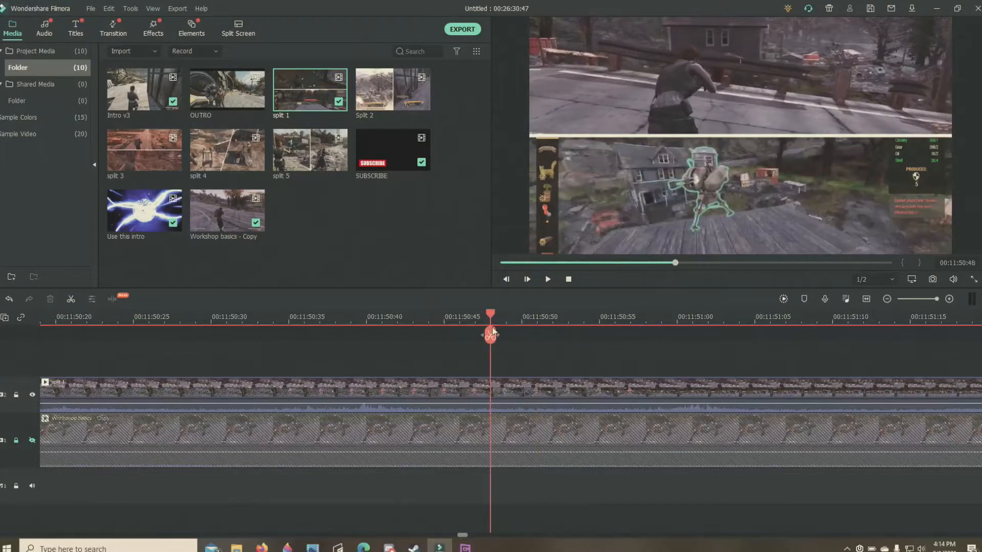
click(444, 321)
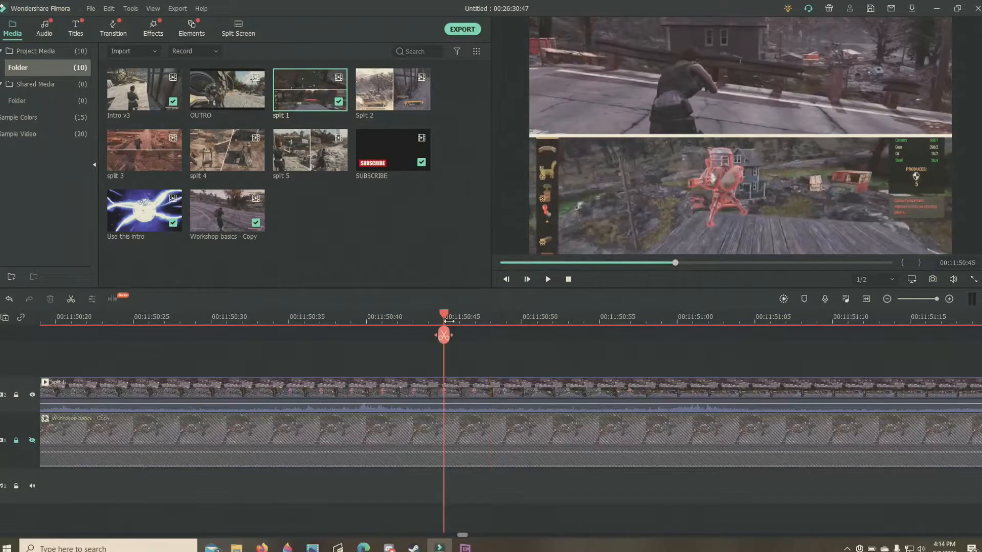
Step: Step the playhead back through split 1 to 00:11:50:32, looking for the frame where the turret first appears
click(411, 322)
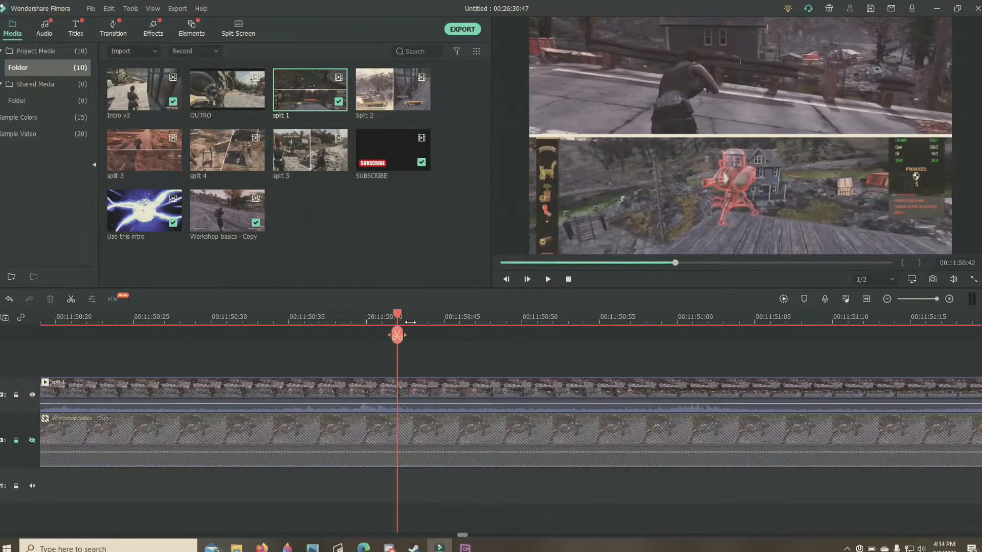
click(367, 322)
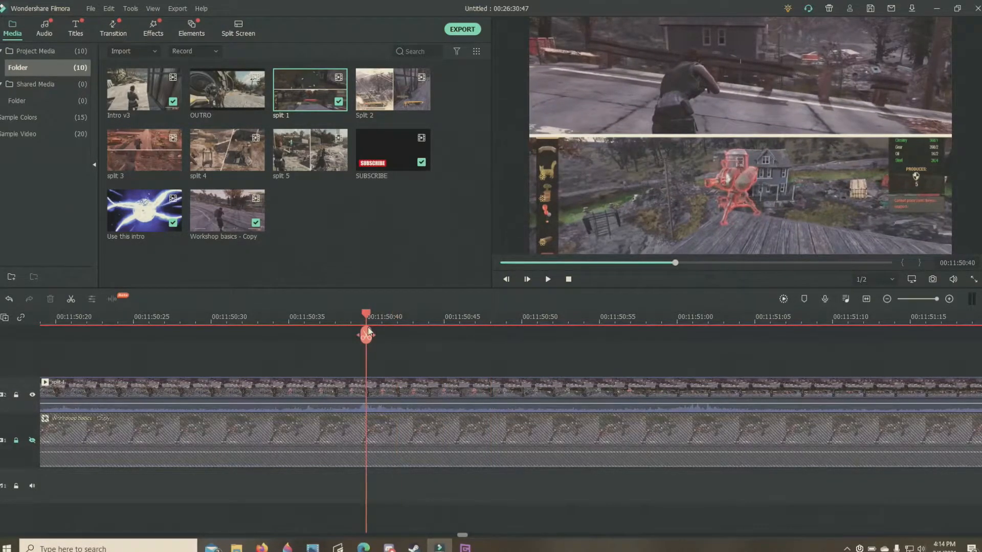
click(350, 323)
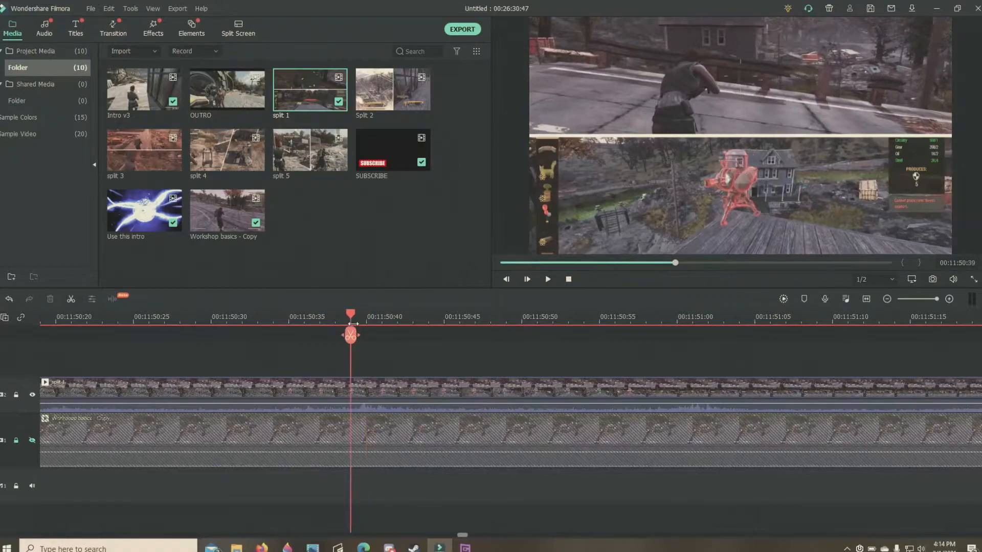
click(321, 321)
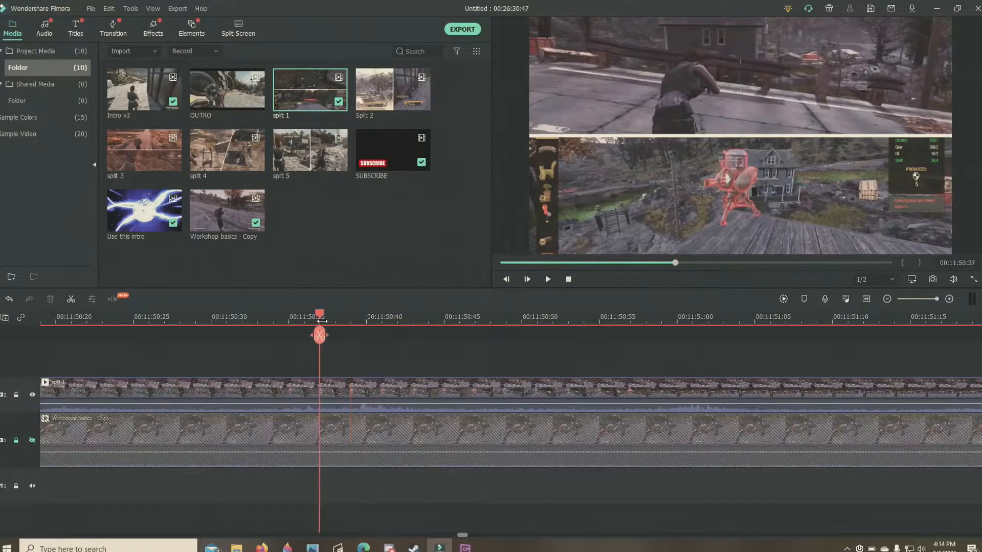
click(274, 322)
click(257, 322)
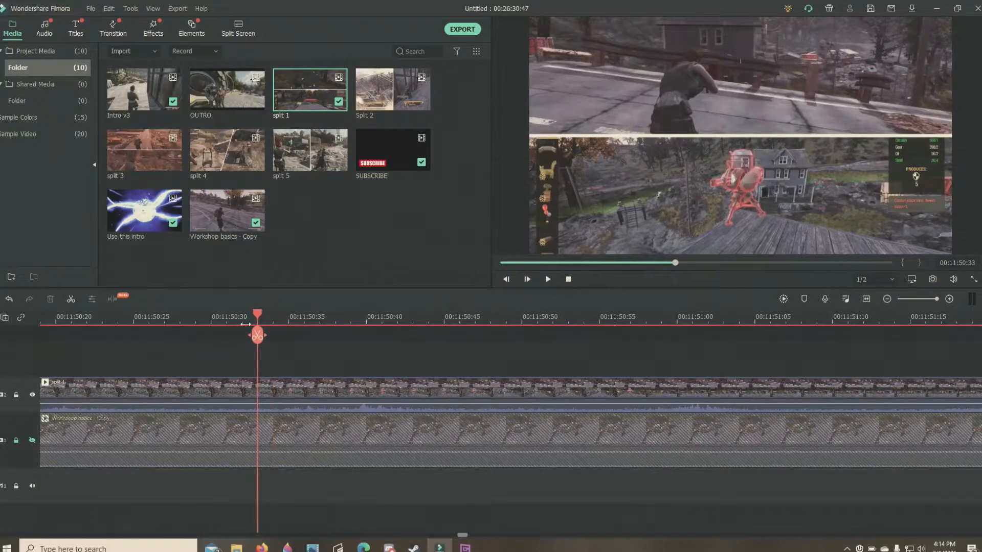
click(244, 322)
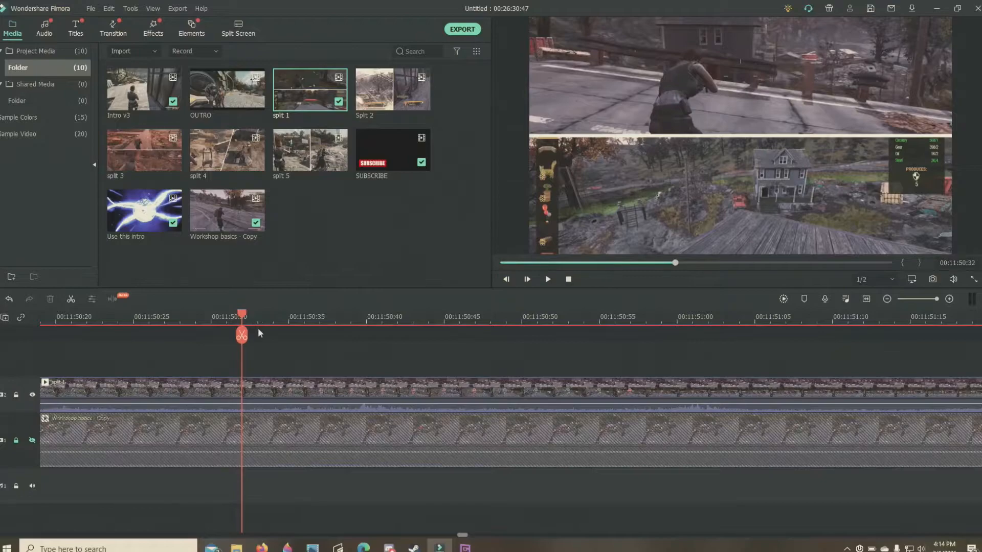
Step: Step forward through split 1 from 00:11:50:33 past 00:11:50:37 in single-frame jumps, examining the turret in the lower half
click(258, 323)
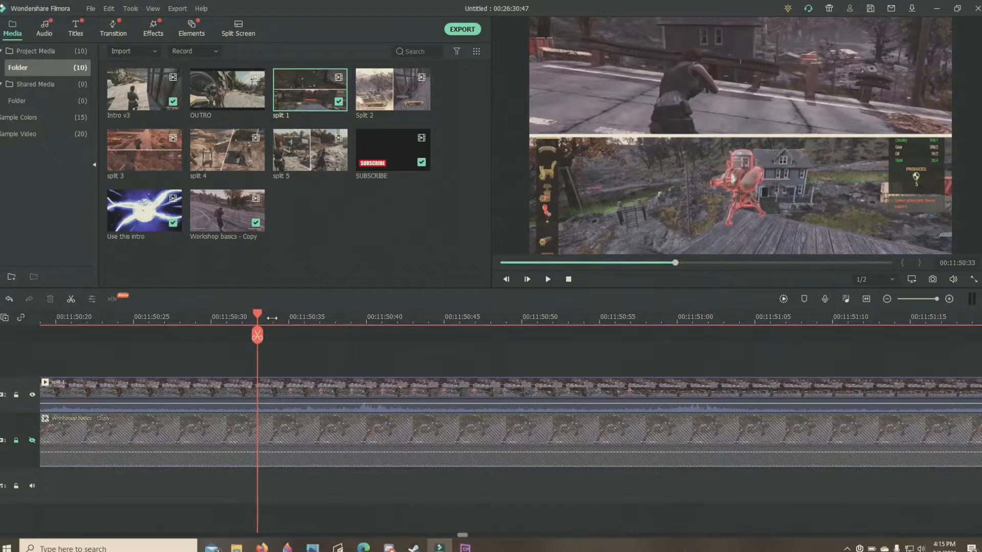
click(274, 323)
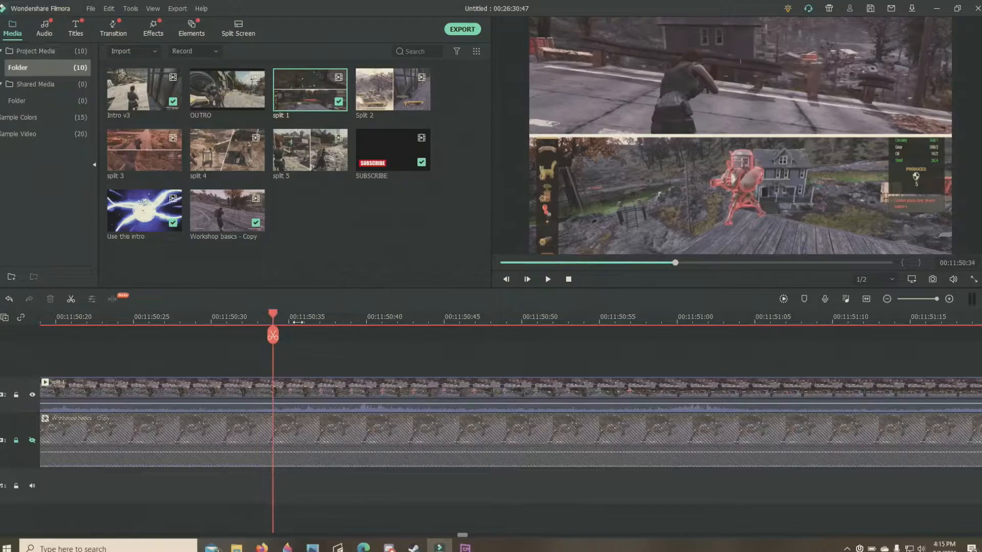
click(289, 322)
click(305, 320)
click(324, 320)
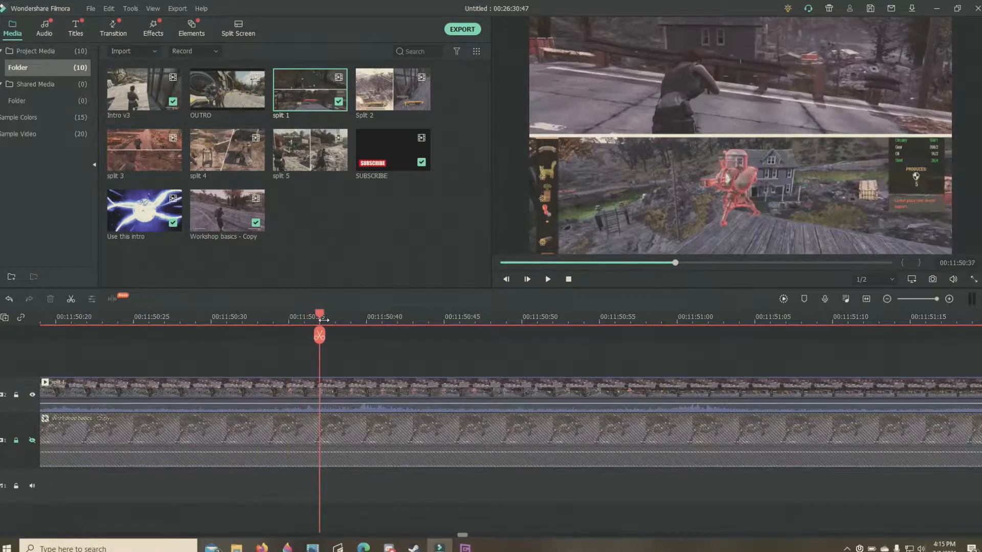
click(351, 322)
Step: Compare the split 1 frames 00:11:50:31 to 00:11:50:33 and add a clip marker at 00:11:50:33, where the turret first appears
click(259, 322)
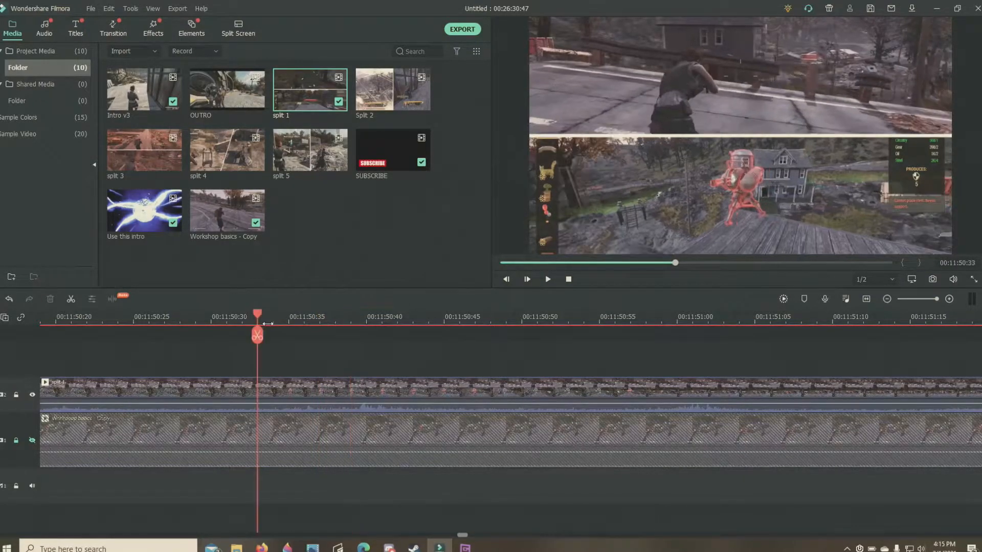
click(240, 323)
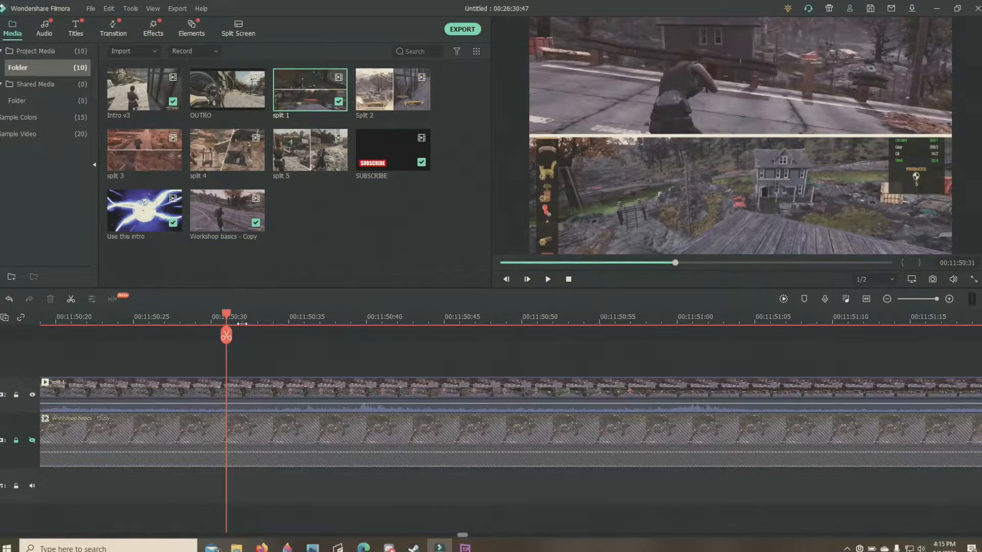
click(242, 322)
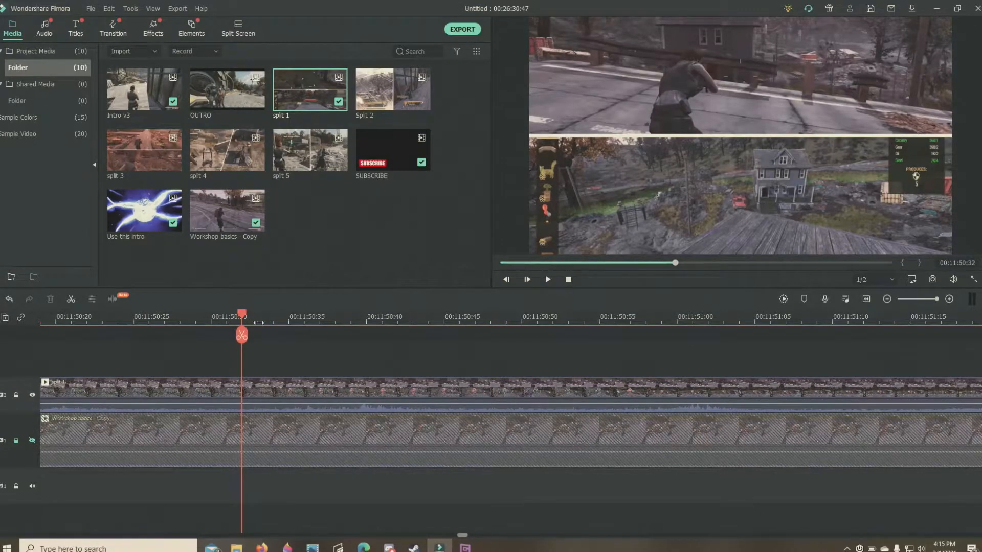
click(259, 323)
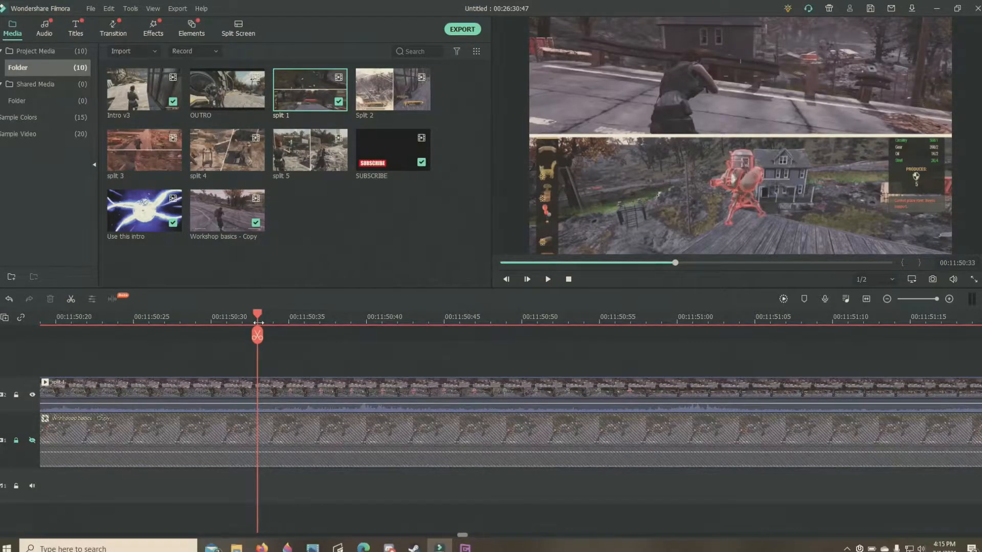
click(204, 395)
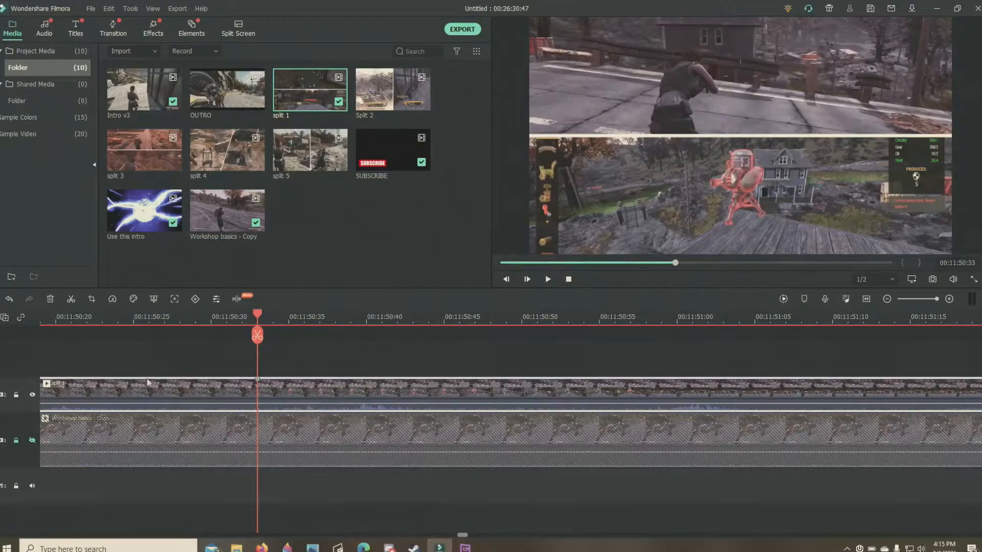
Step: Hide and lock the split 1 track, and show and unlock the Workshop basics - Copy track
click(32, 394)
click(16, 395)
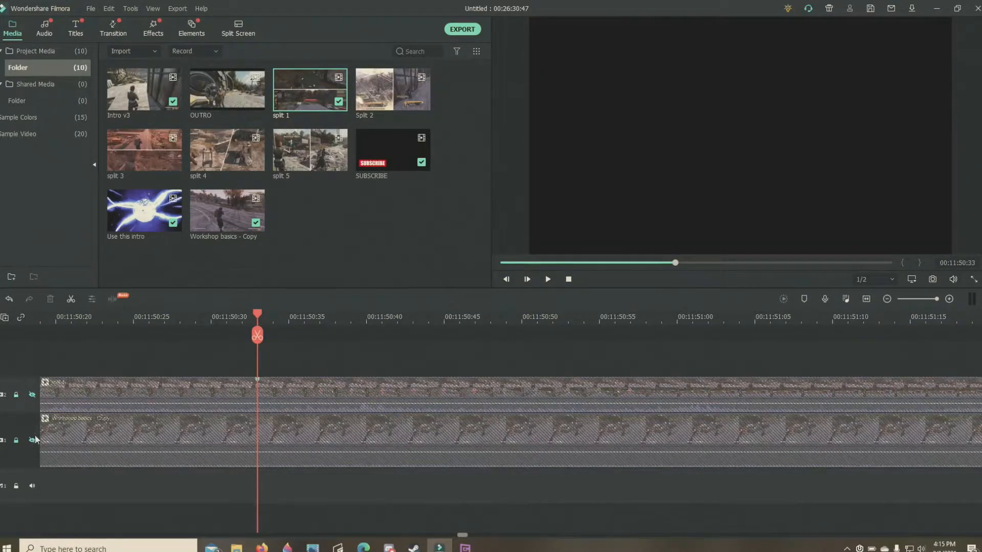
click(33, 440)
click(16, 440)
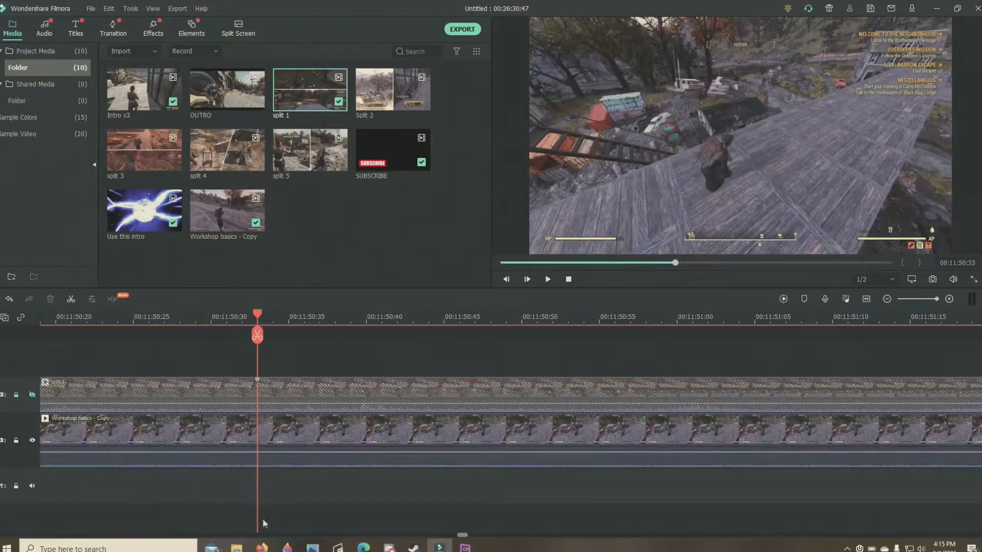
Step: Go back to the start of split 1 and play the gameplay clip there up to 00:11:12:22
drag(462, 537, 339, 530)
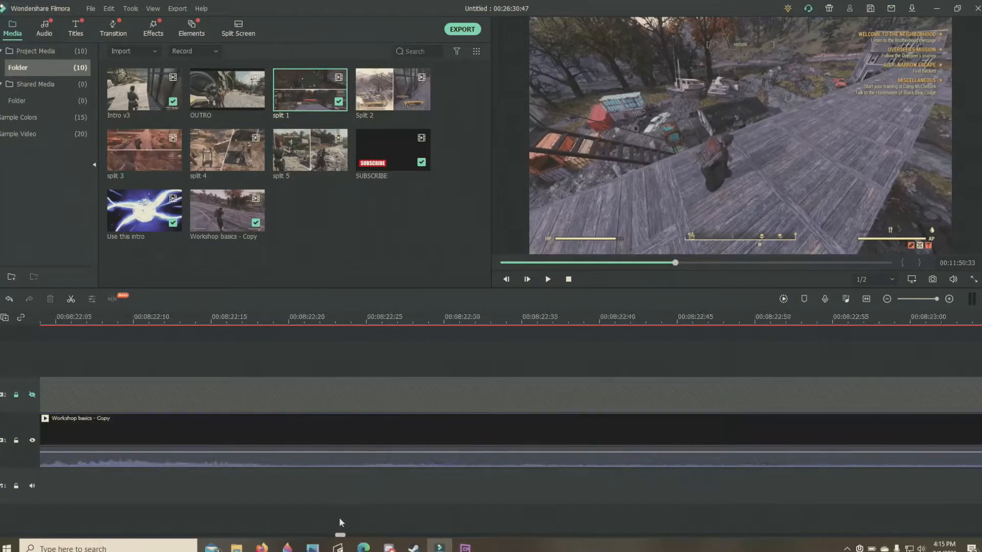
click(922, 299)
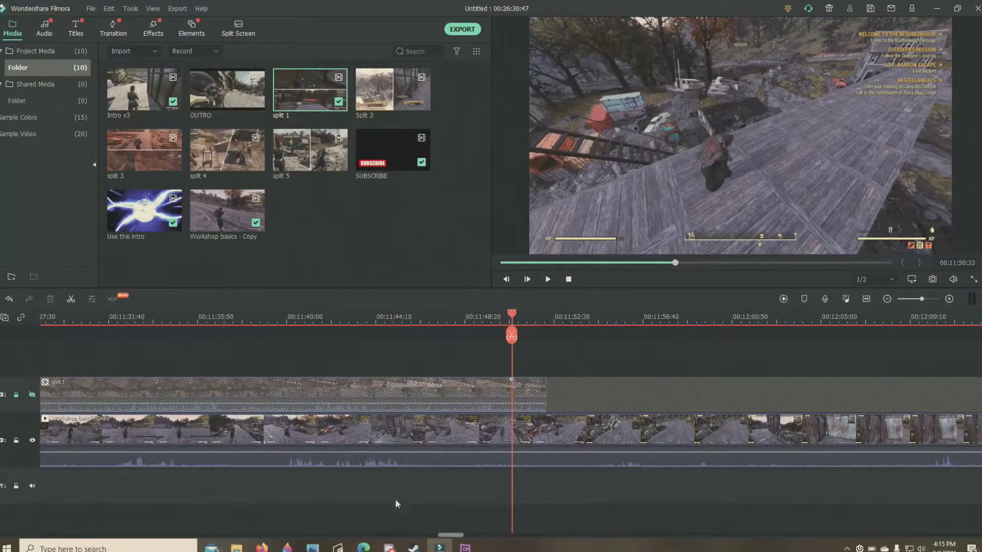
drag(449, 536, 430, 537)
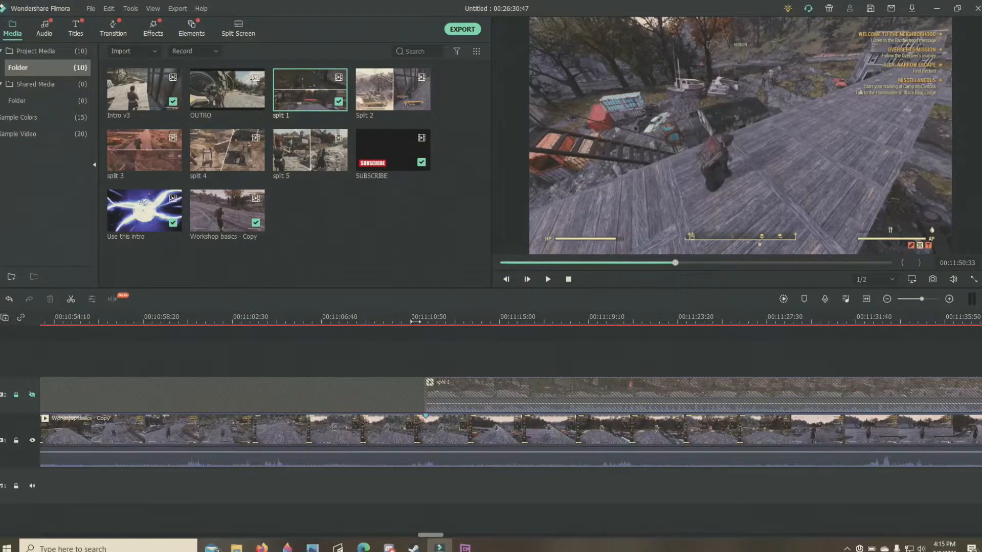
click(415, 319)
click(549, 281)
click(547, 280)
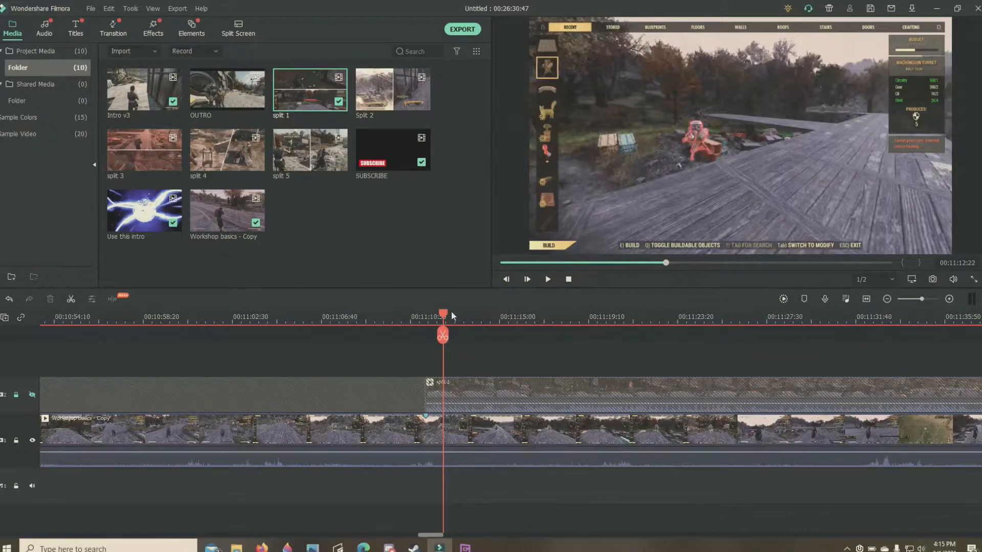
Step: Replay the gameplay from shortly before the start of split 1 up to 00:12:03:47, watching the turret and wall placement
drag(444, 314, 365, 317)
click(551, 281)
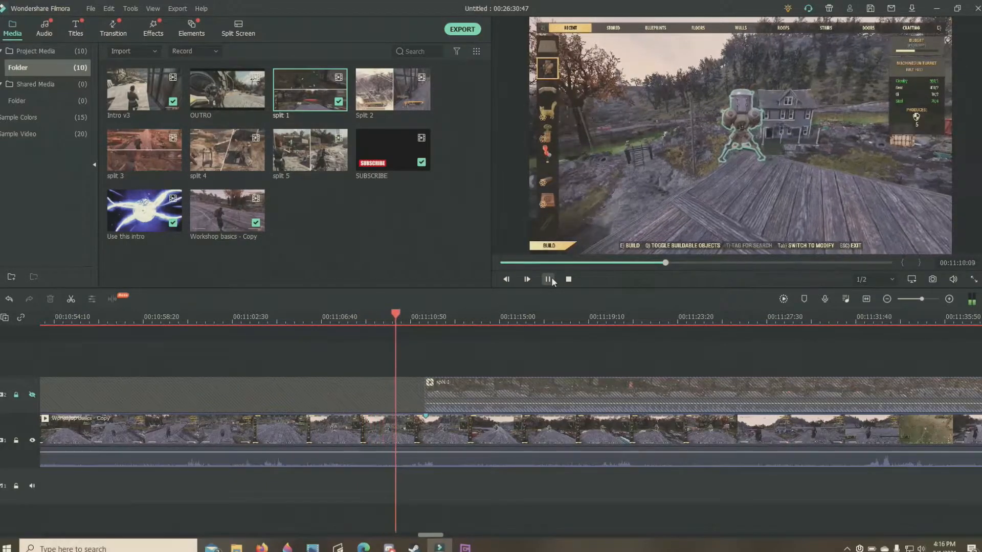
click(549, 279)
click(552, 281)
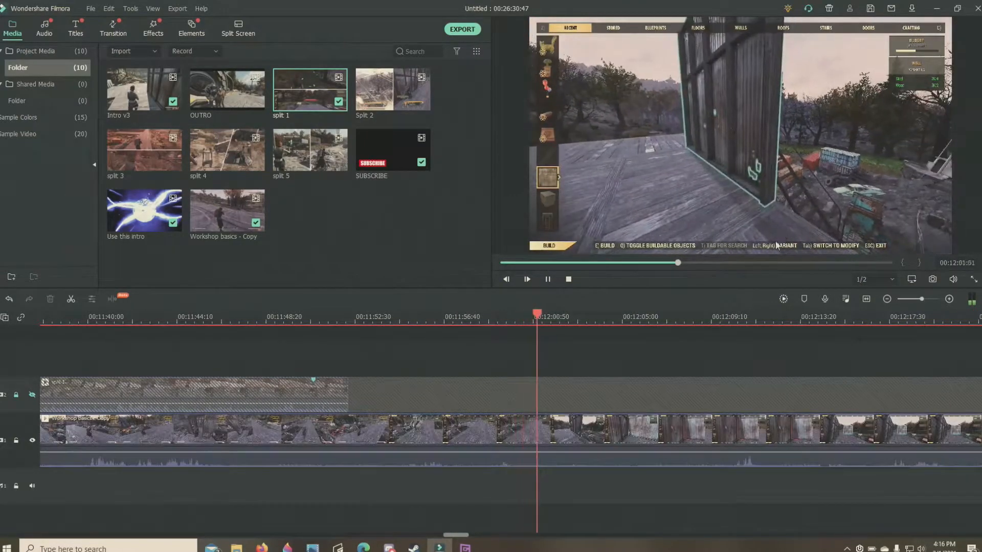
click(548, 279)
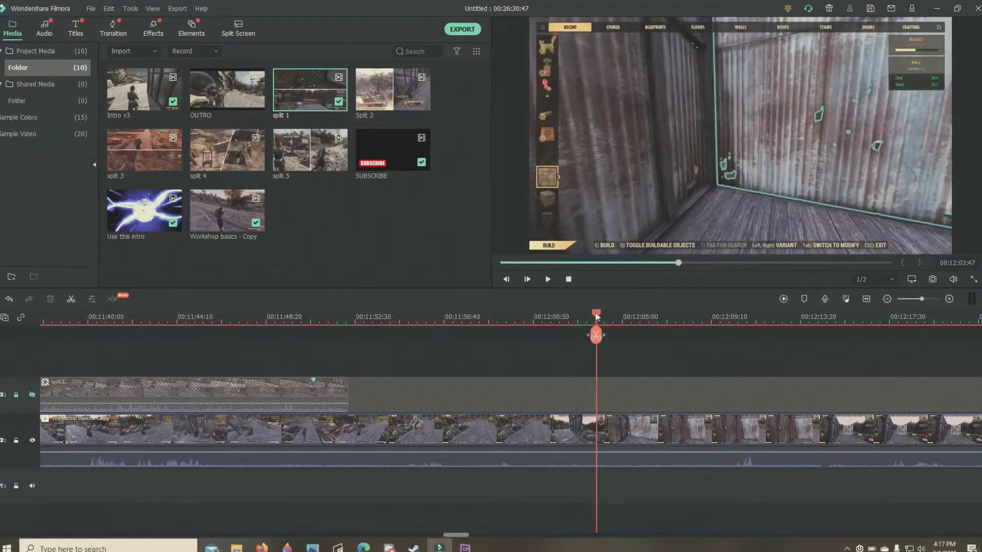
Step: Return to 00:11:59:57 in the gameplay and play it at frame-level detail up to 00:12:01:07
drag(596, 316, 515, 336)
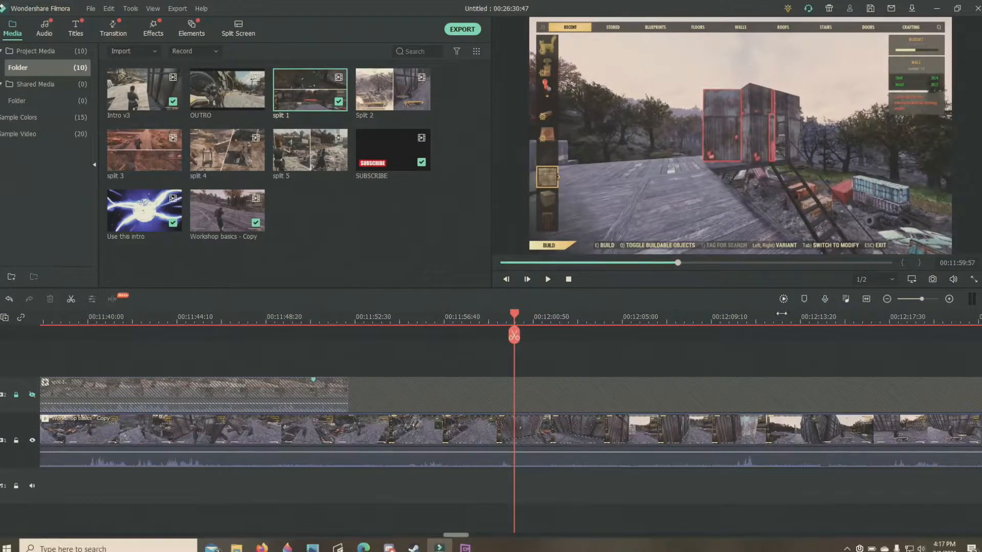
click(937, 297)
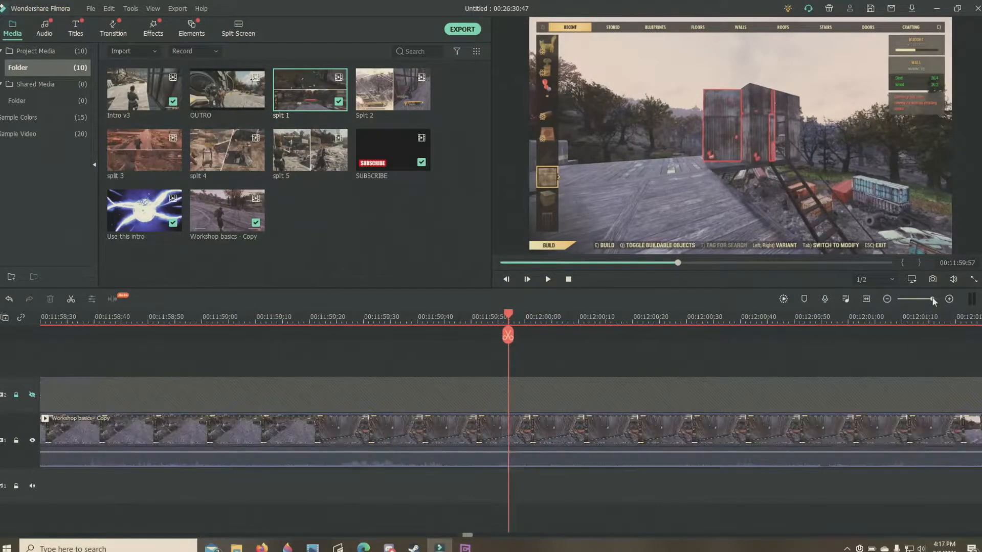
click(547, 280)
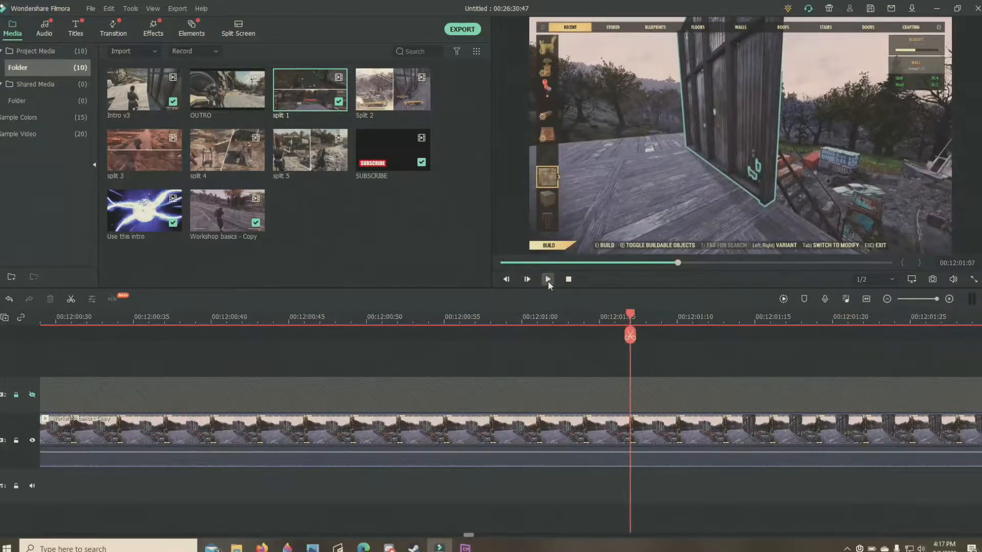
click(548, 280)
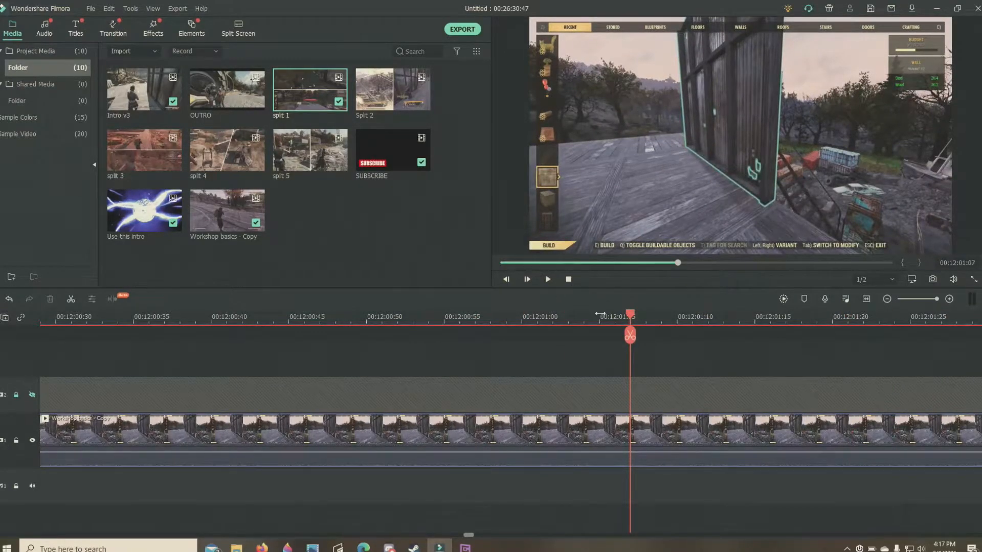
Step: Check the wall frames up to 00:12:01:09, and jump back through the gameplay to 00:12:00:32
click(648, 323)
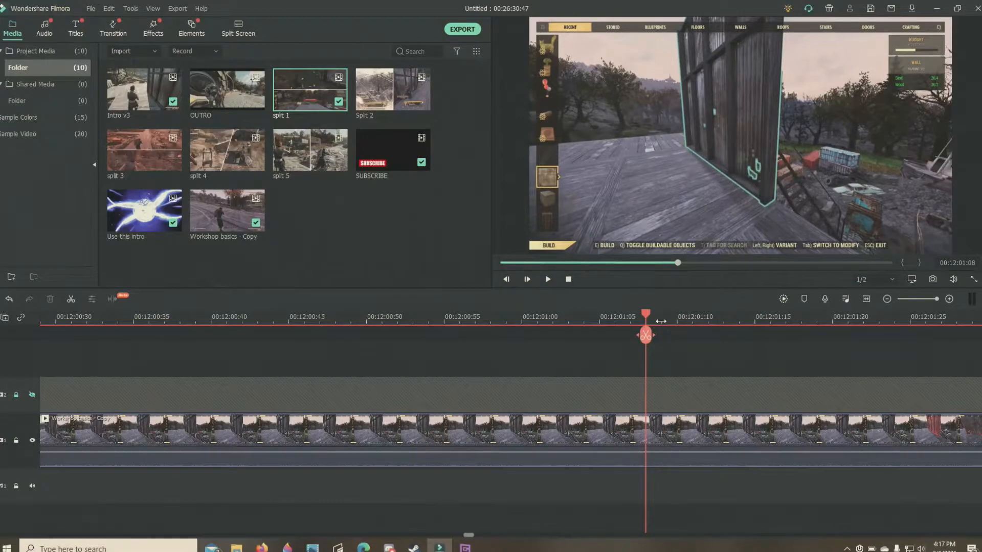
key(Right)
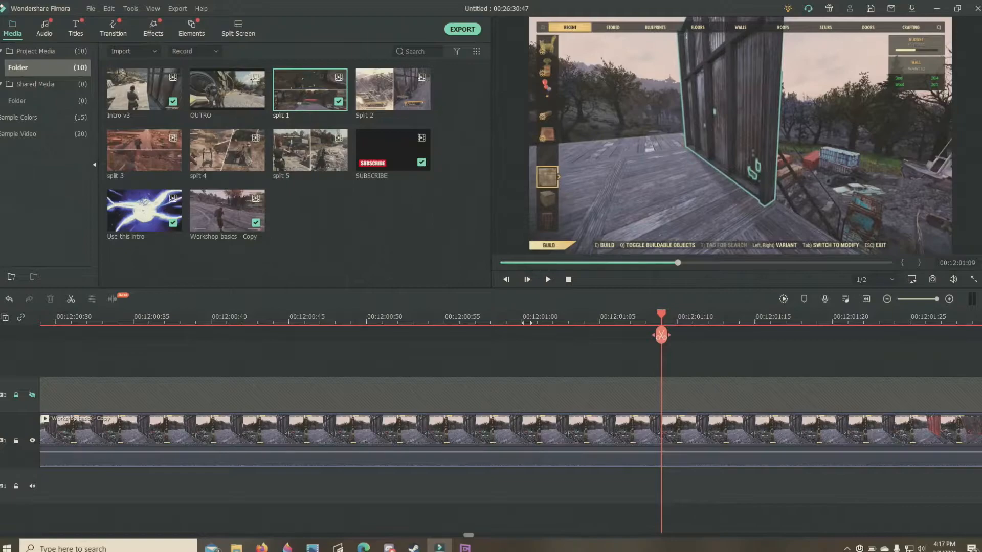
click(445, 321)
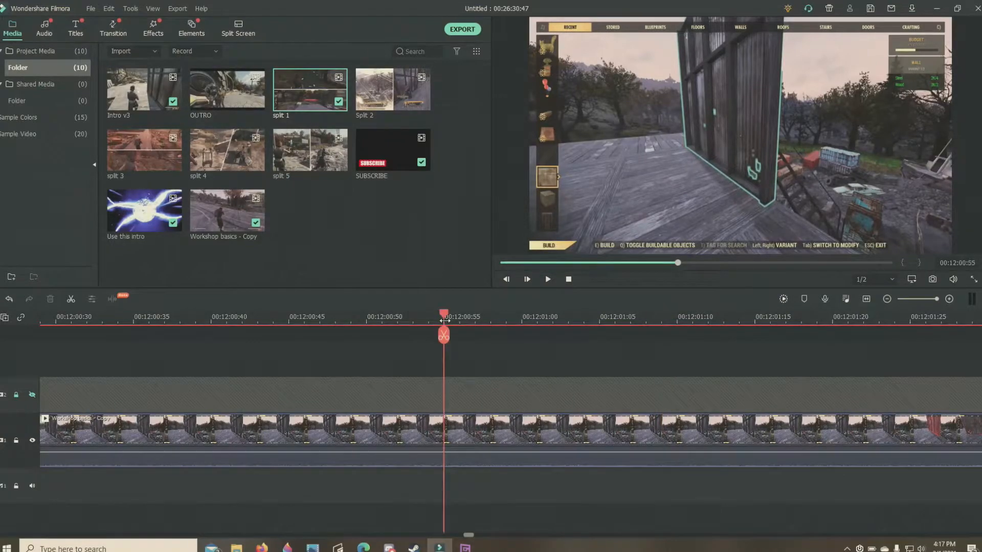
click(403, 320)
click(353, 321)
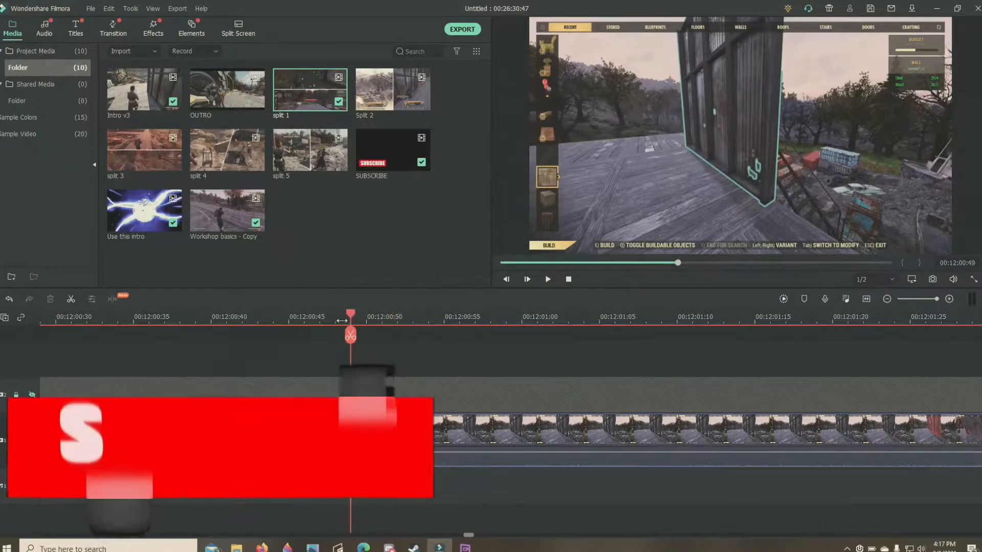
click(148, 319)
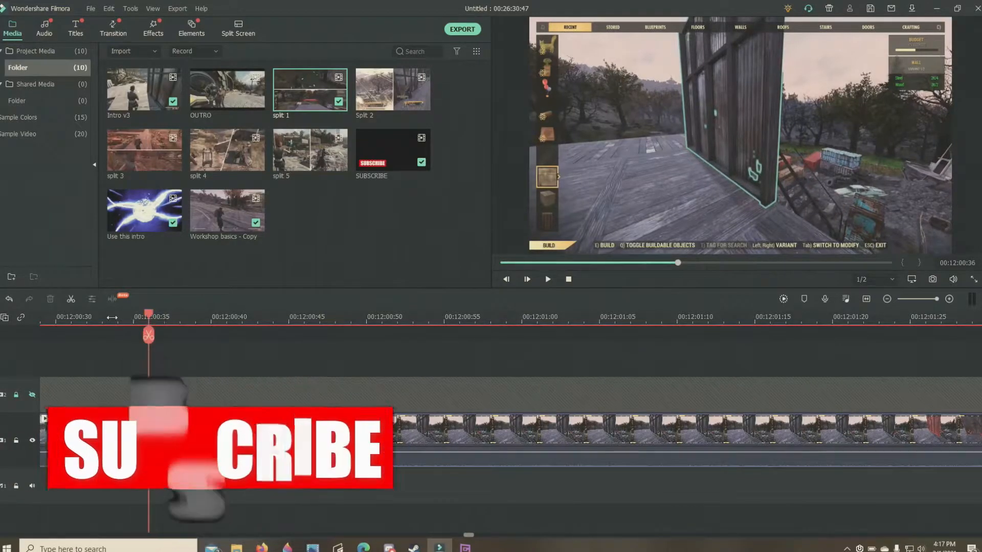
click(86, 319)
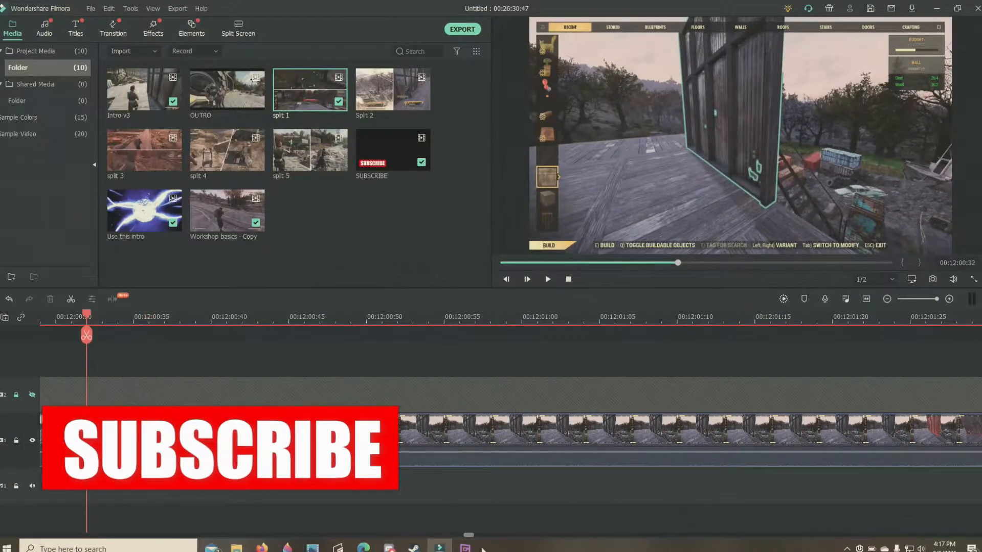
Step: Examine the gameplay around the split 1 marker, from 00:11:50:31 to 00:11:50:56
drag(468, 535, 462, 535)
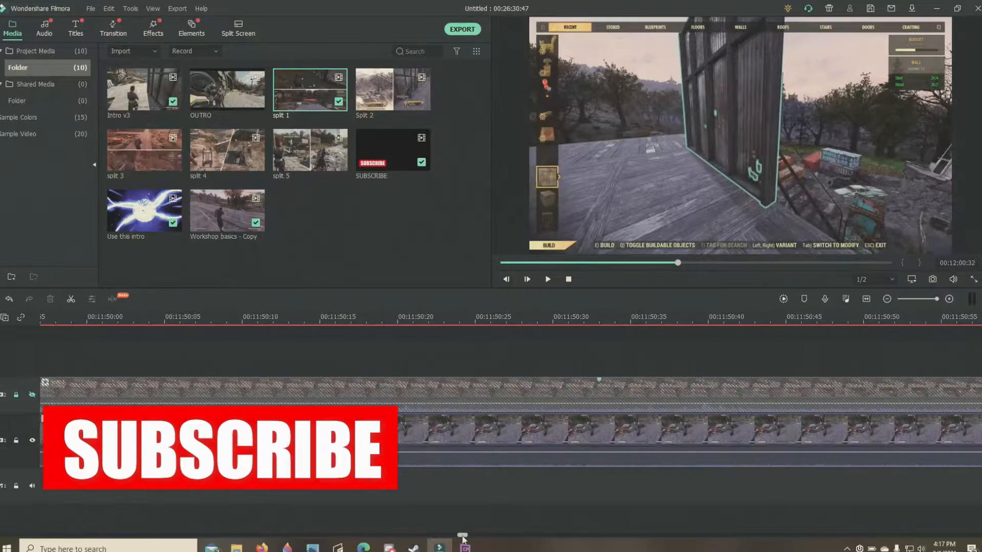
click(582, 321)
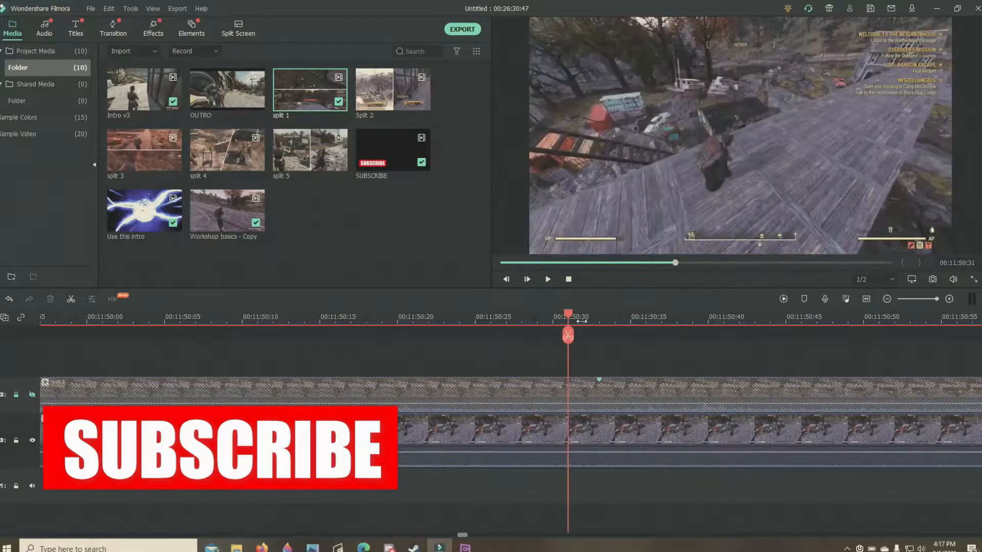
click(631, 321)
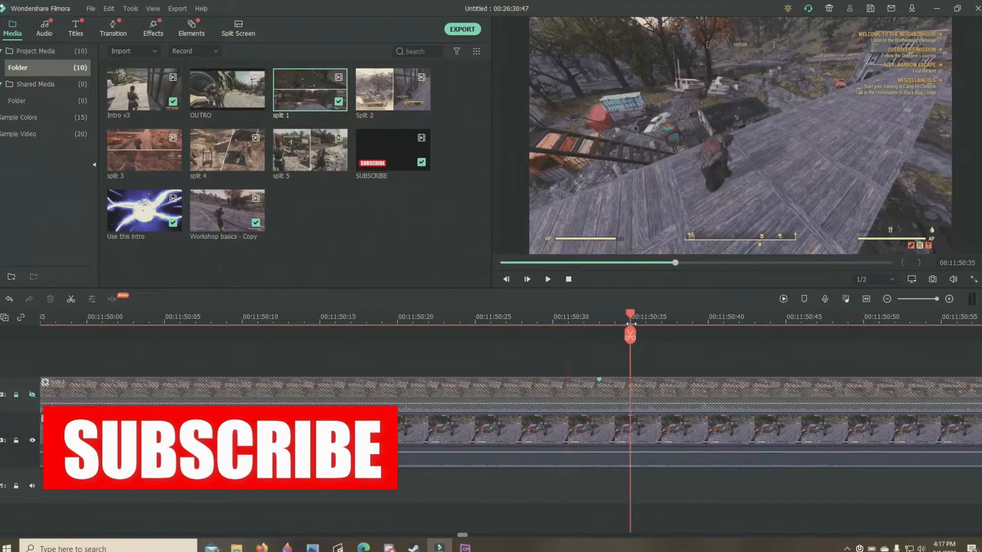
key(Right)
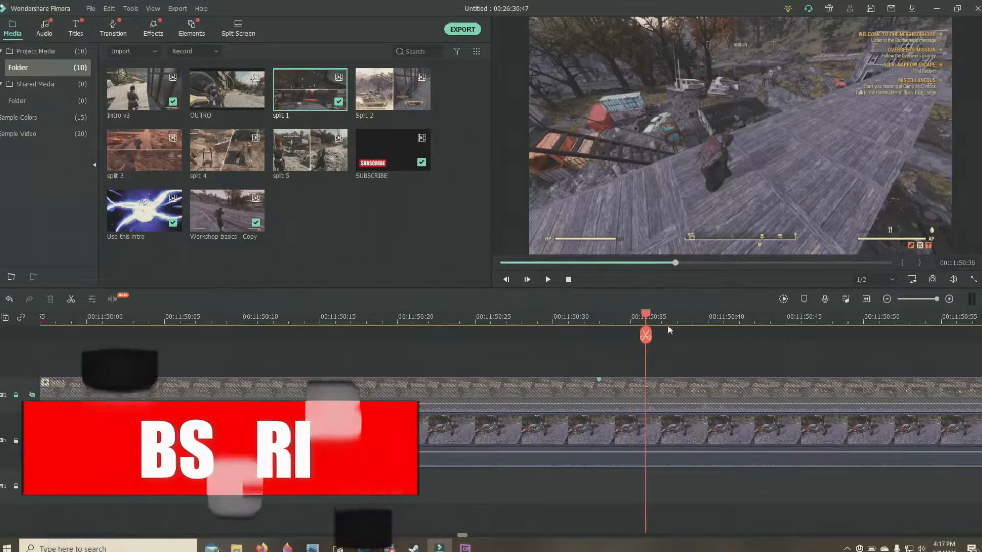
drag(664, 323, 956, 323)
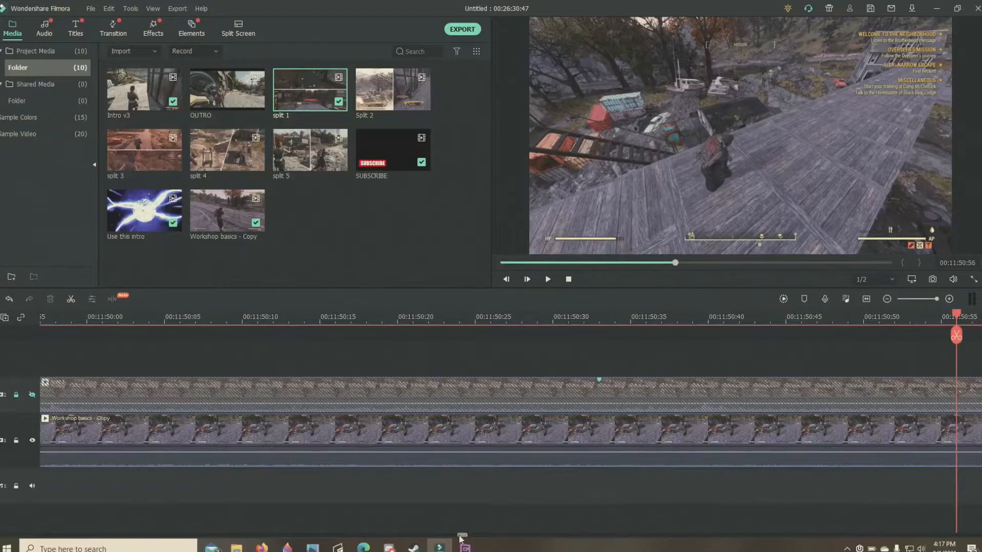
Step: Scrub the gameplay forward past 00:11:56:17 and add a marker to Workshop basics - Copy at 00:12:00:25, at the green-outlined wall
drag(460, 536, 468, 536)
click(131, 322)
drag(132, 323, 42, 323)
drag(467, 536, 464, 536)
drag(890, 321, 976, 323)
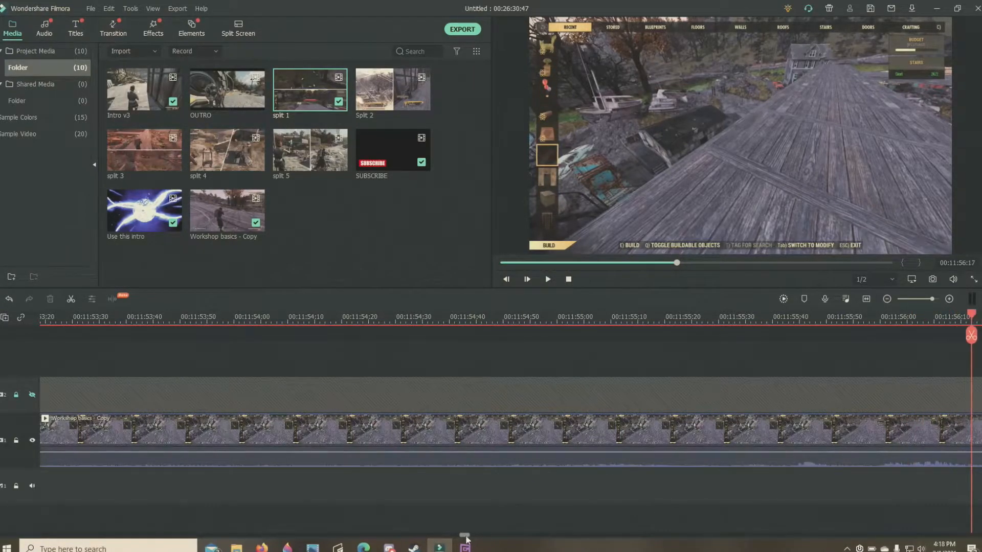
drag(466, 537, 470, 537)
drag(97, 321, 292, 323)
click(457, 433)
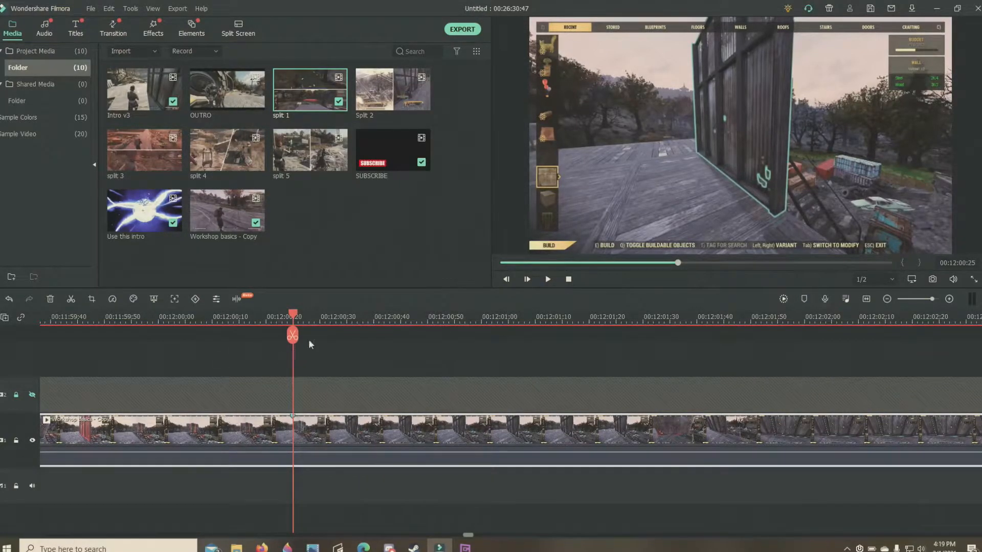
Step: Check the gameplay back at 00:11:59:52, and return to the start of split 1 at 00:11:11:33
drag(293, 319, 158, 335)
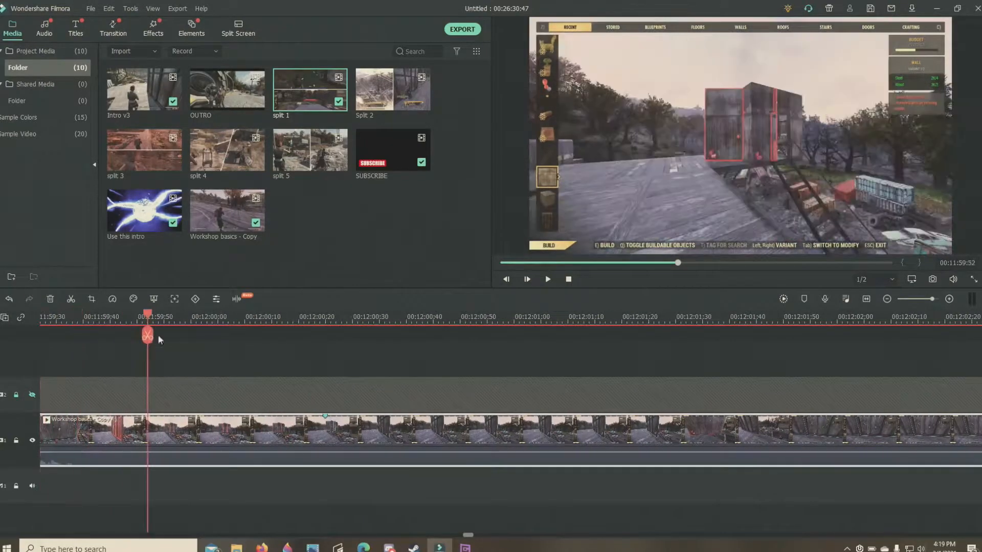
click(923, 299)
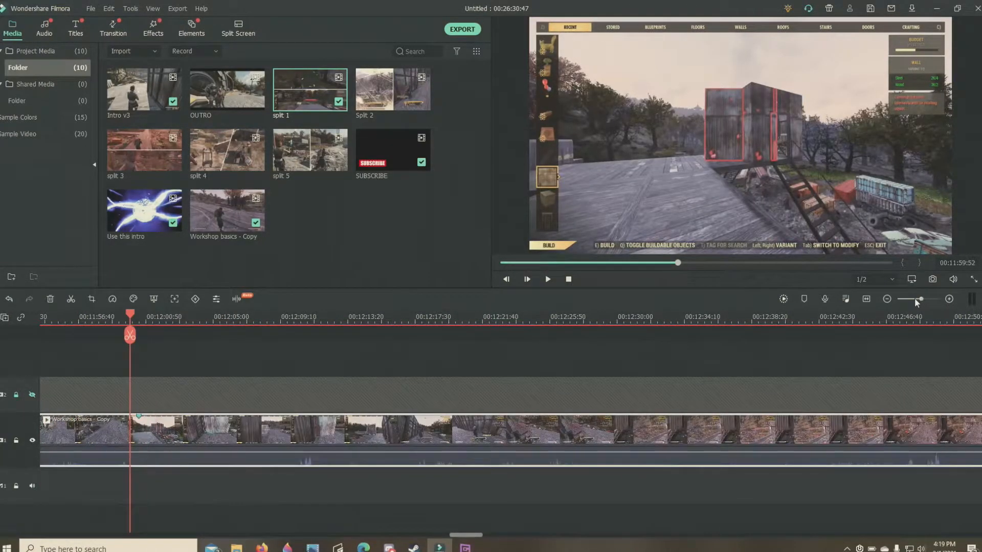
click(910, 300)
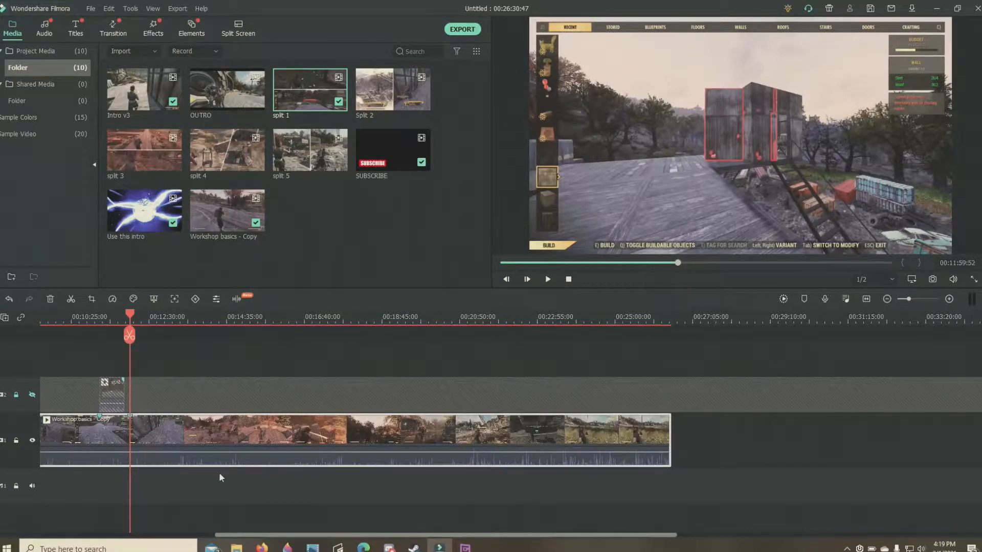
click(100, 418)
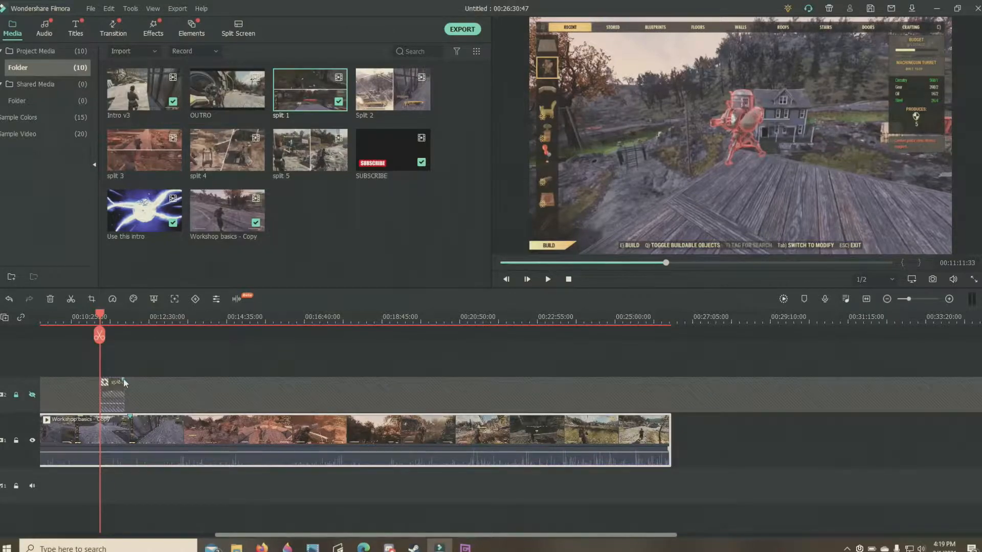
Step: Show and unlock the split 1 track, and lock and hide the Workshop basics - Copy track
click(33, 395)
click(16, 395)
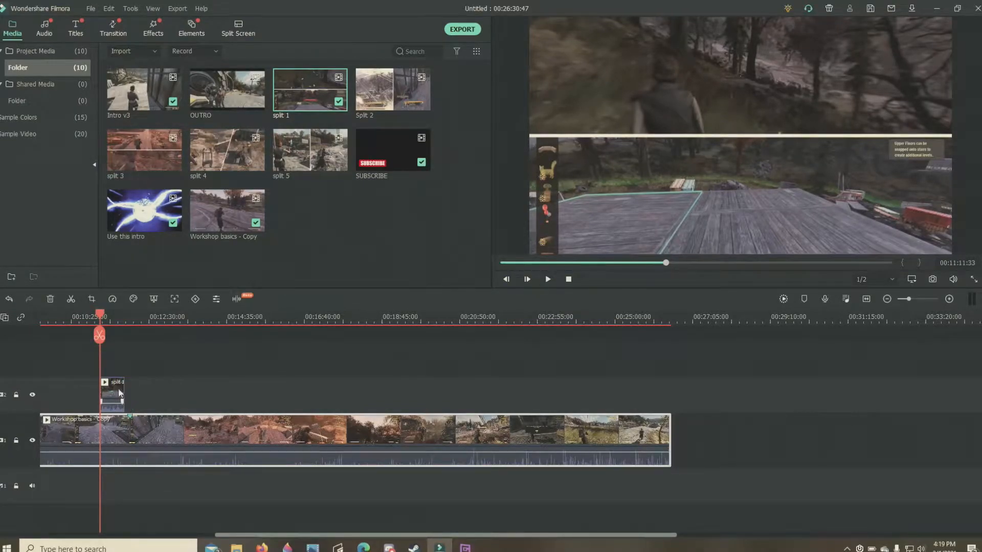
click(17, 441)
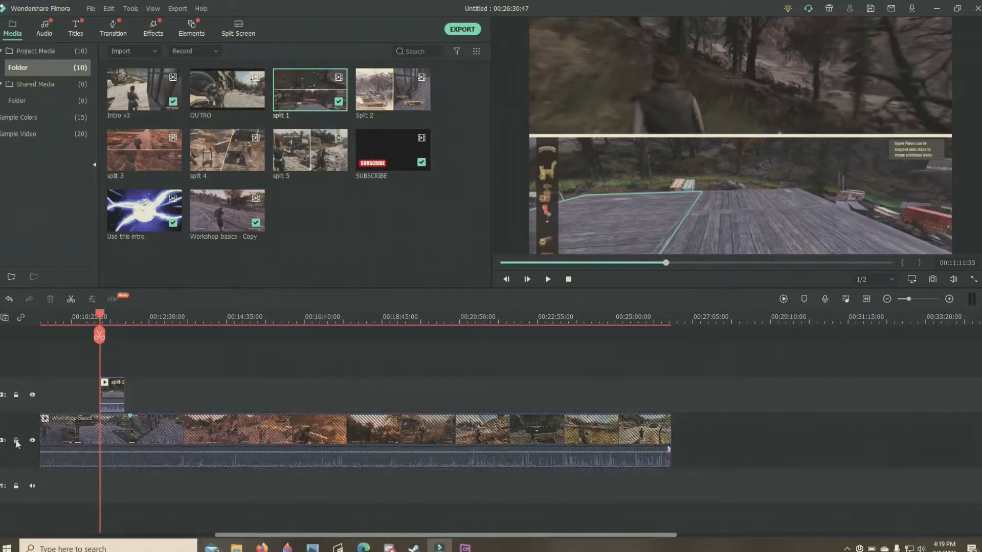
click(32, 441)
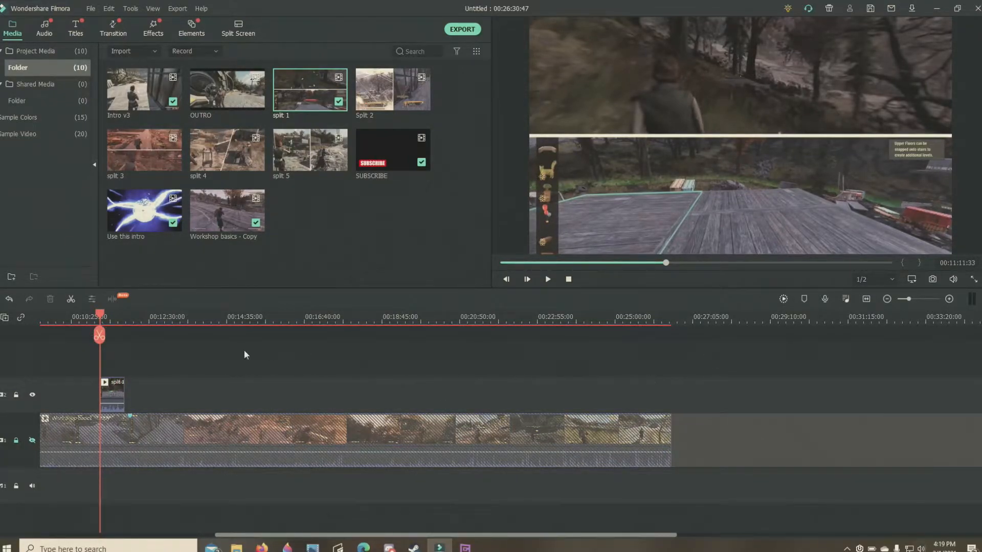
Step: Play split 1 on its own from 00:11:37:30 through to its end
click(117, 323)
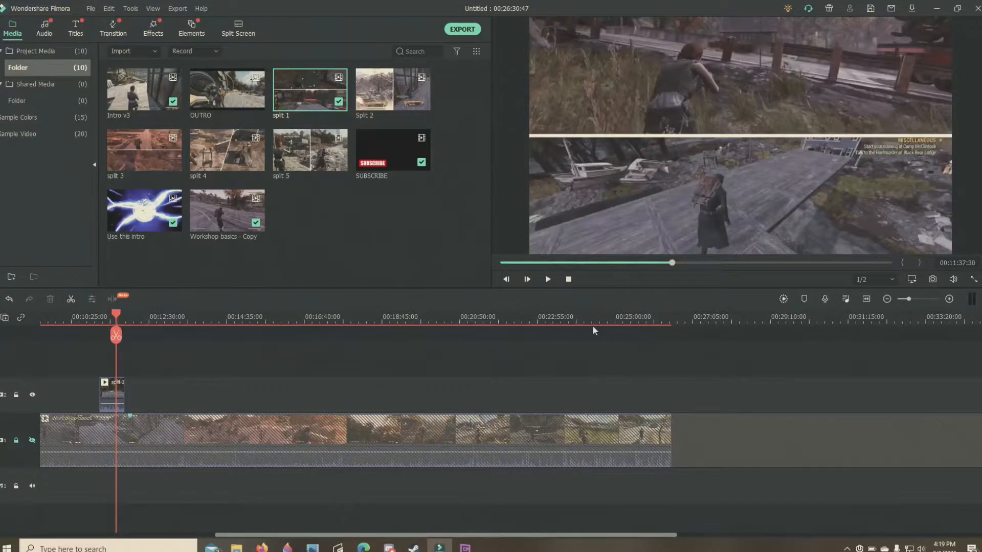
click(548, 282)
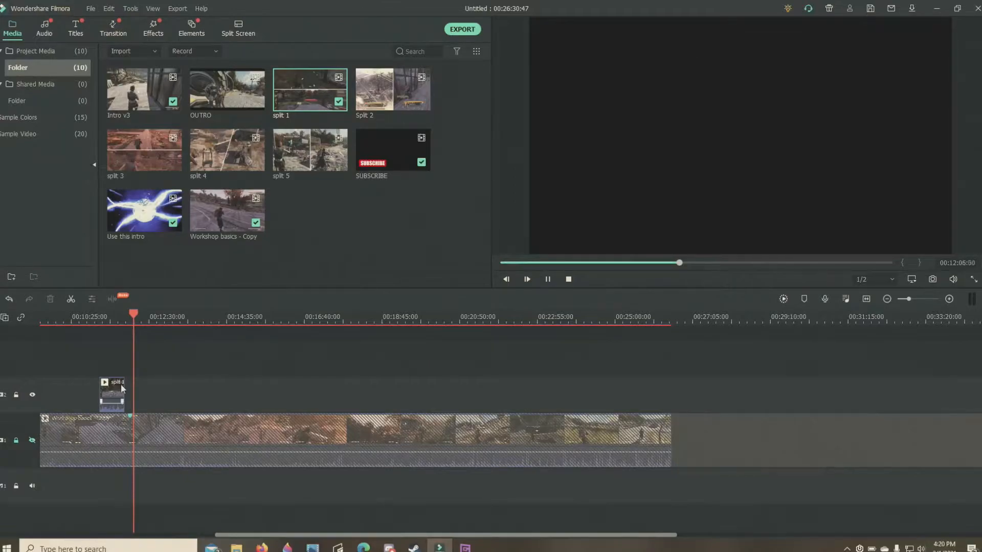
click(545, 280)
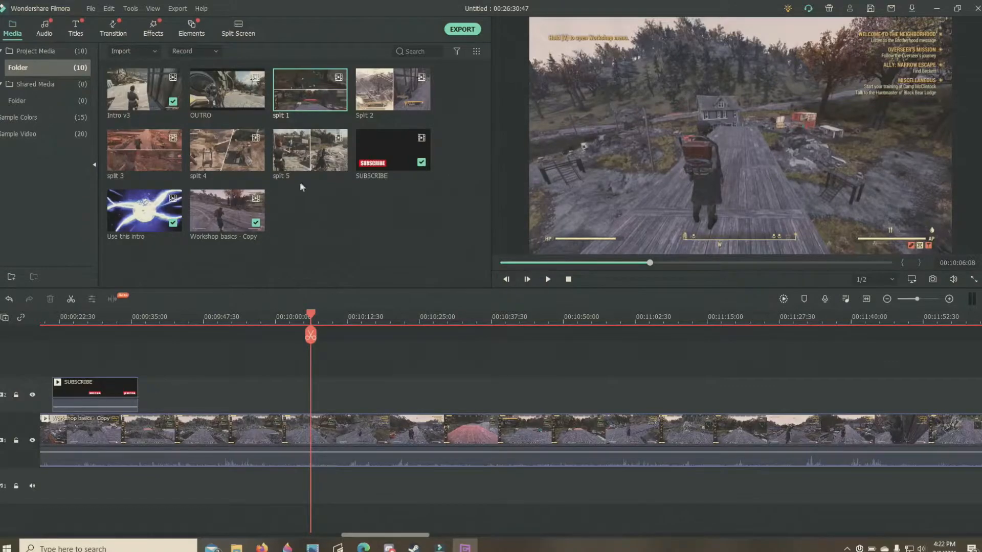
Step: Place split 1 on a new track above SUBSCRIBE, starting at 00:10:06:08, and hide and lock the gameplay track
drag(305, 93, 326, 392)
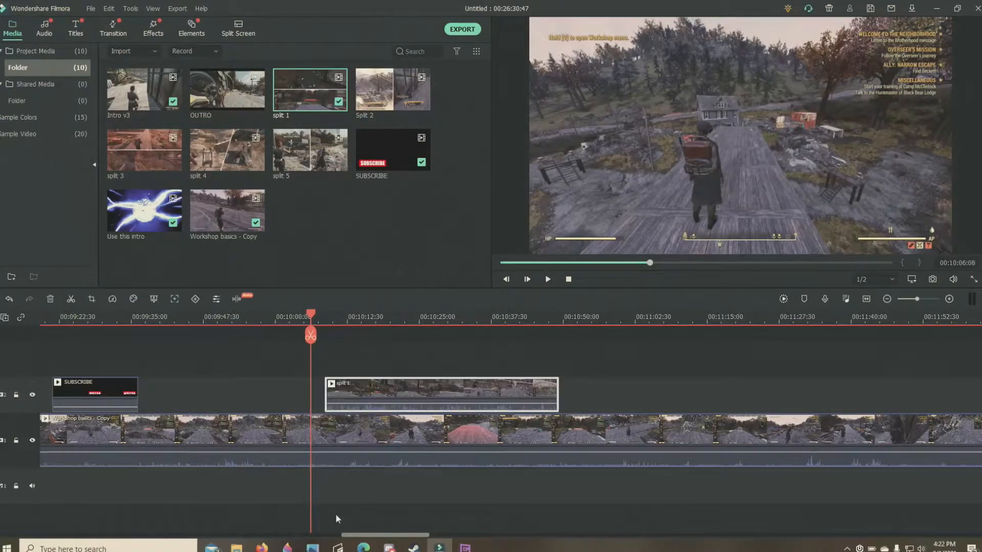
click(32, 441)
click(16, 441)
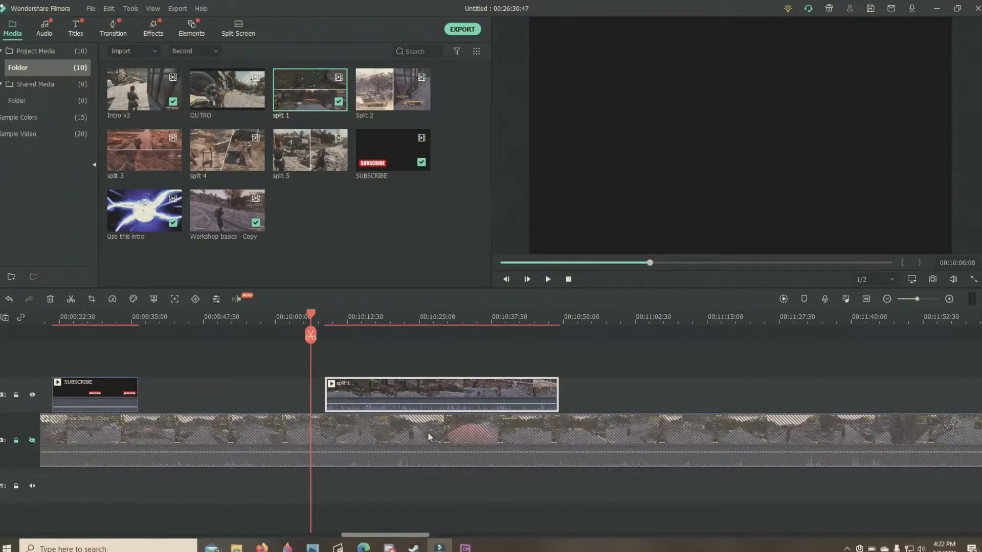
drag(370, 400, 350, 373)
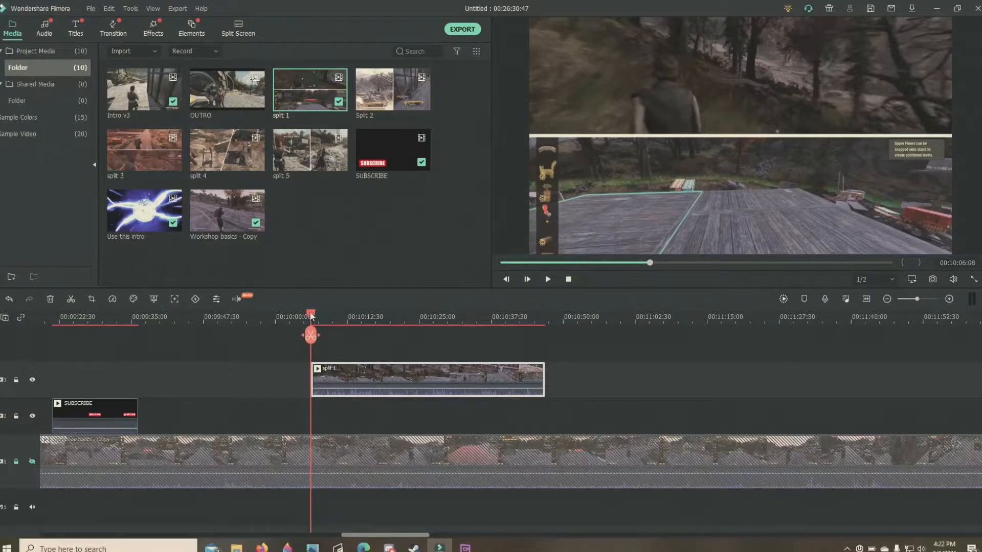
Step: Preview the opening of split 1 from 00:10:04:51 and set the clip's audio volume to -12 dB
drag(313, 316, 305, 317)
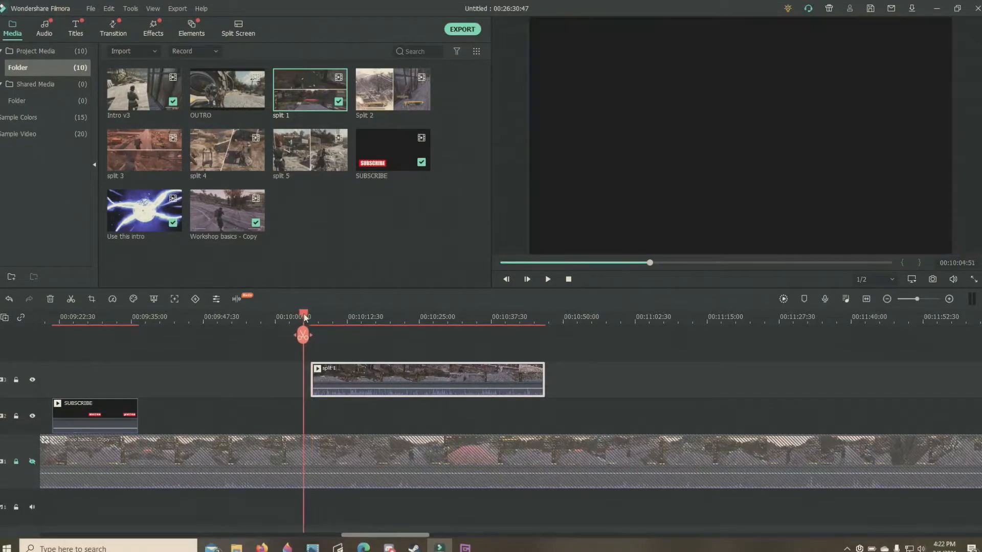
click(548, 279)
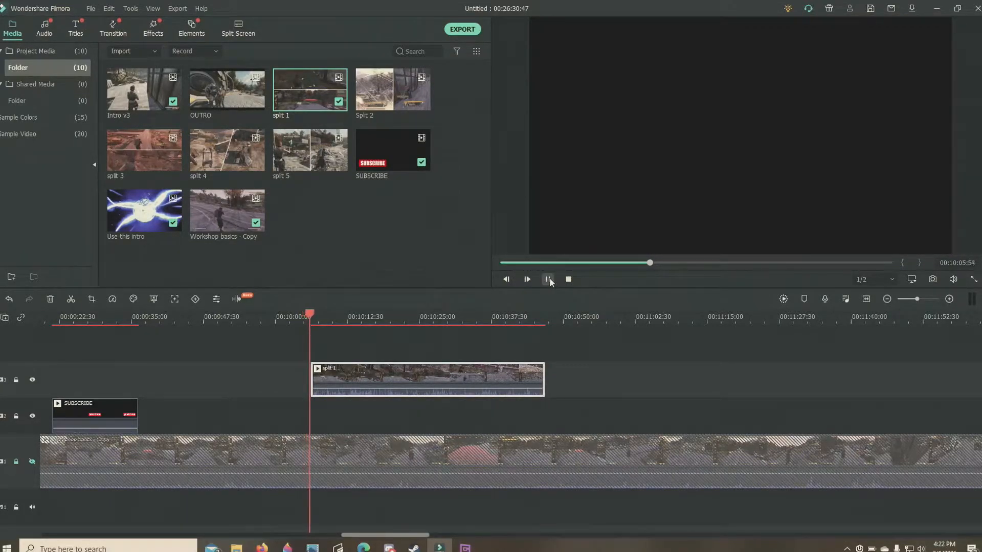
click(549, 278)
double_click(407, 376)
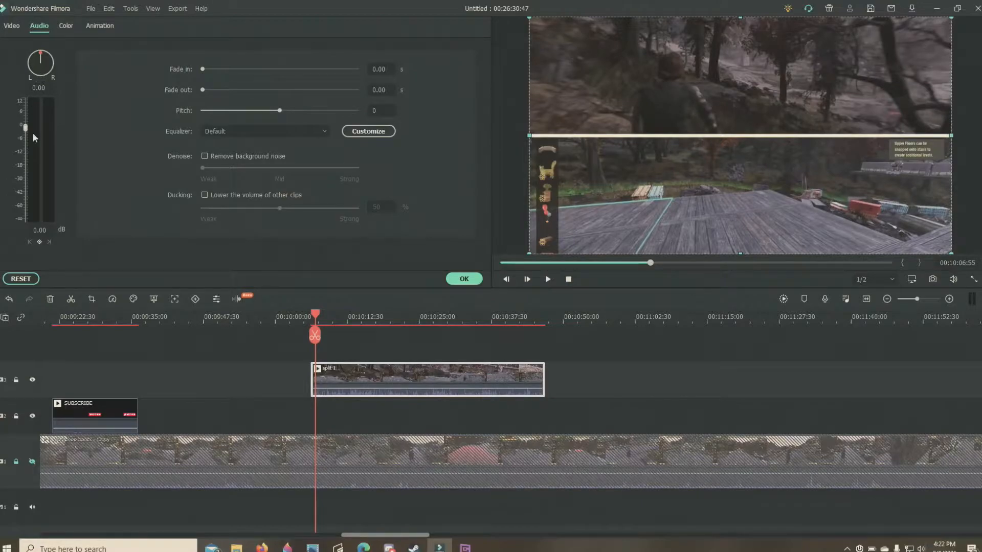
drag(26, 127, 25, 153)
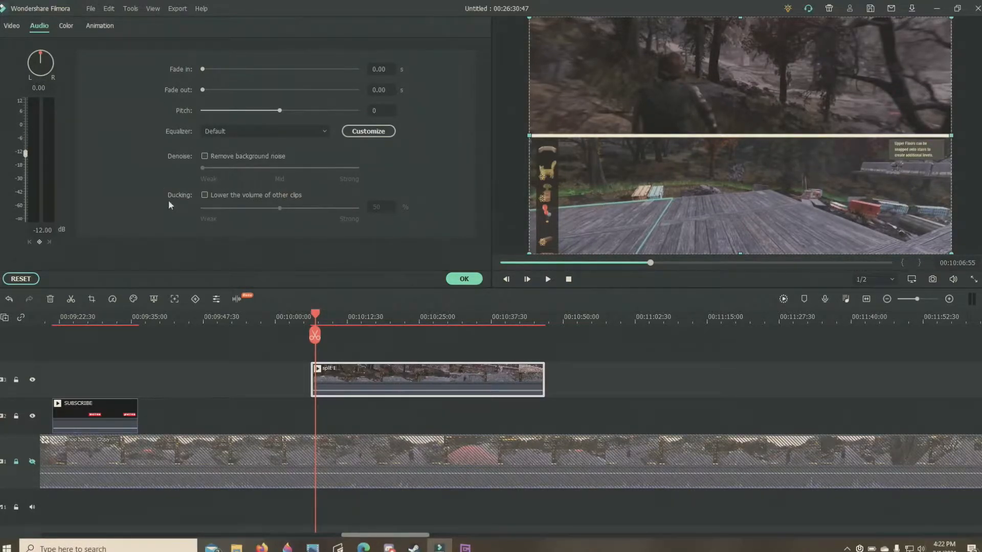
click(455, 278)
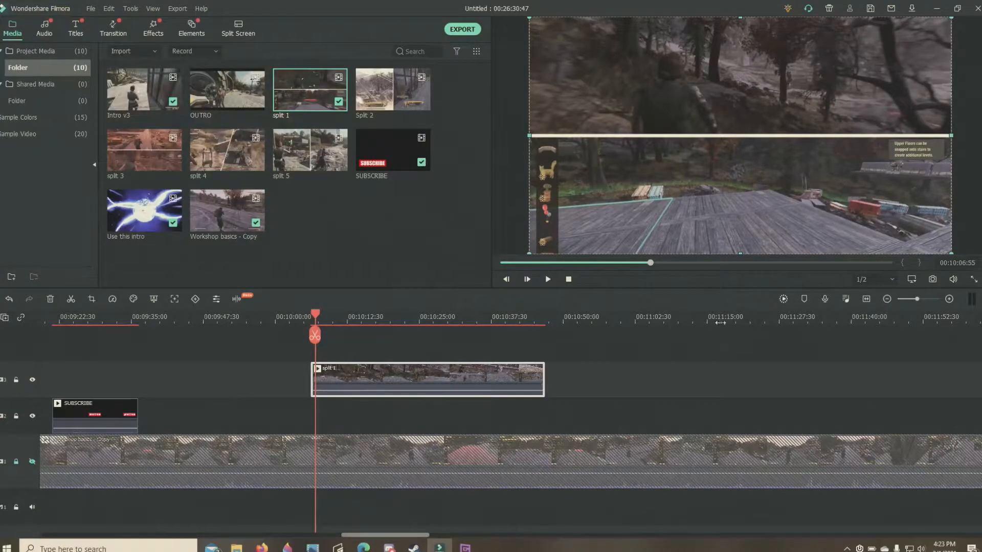
Step: Play split 1 up to 00:10:13:35 and examine it at frame-level detail back to 00:10:13:18
click(547, 279)
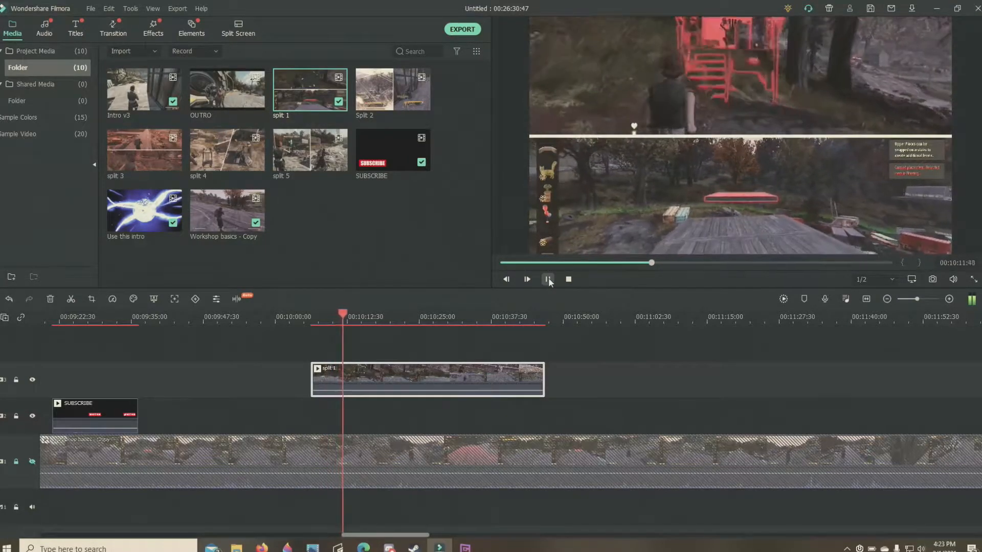
click(547, 280)
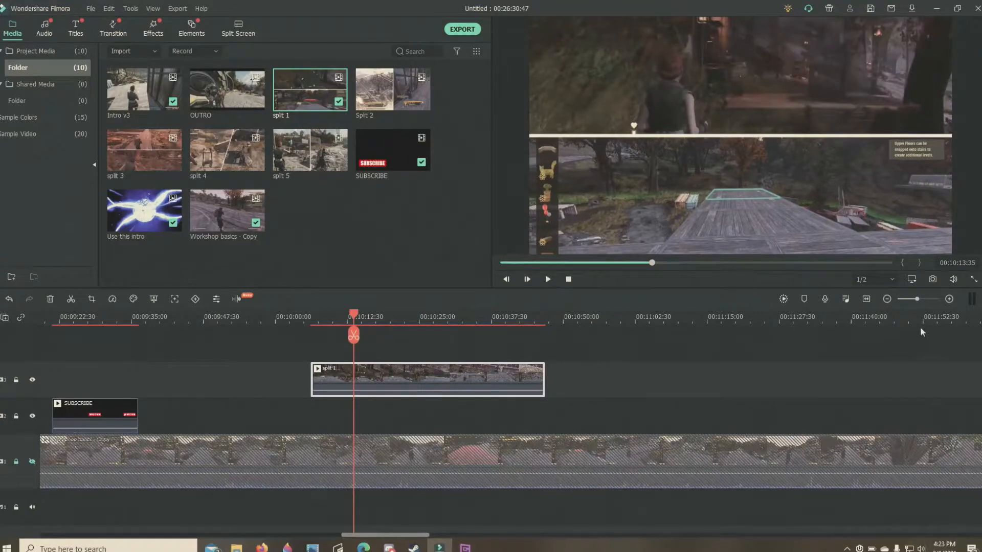
drag(917, 300, 941, 297)
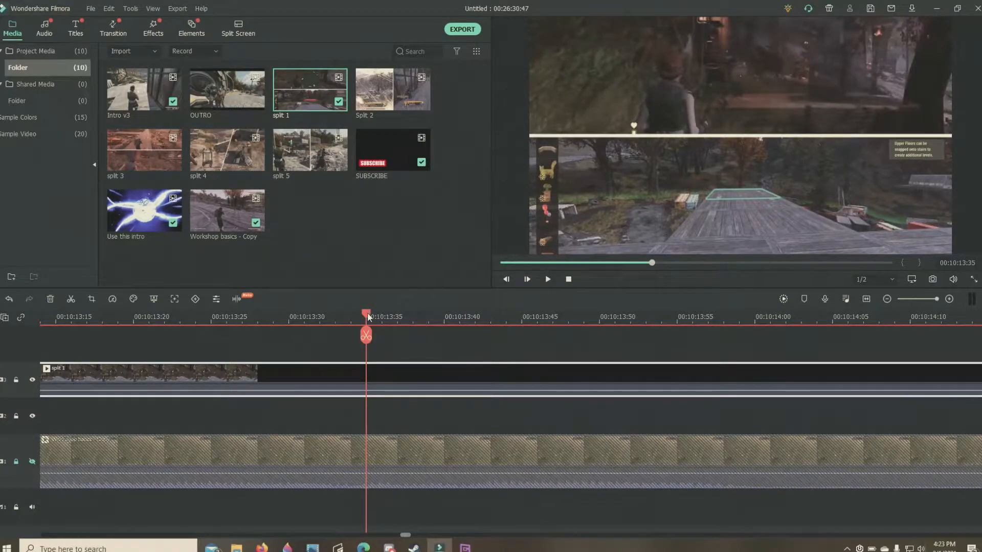
drag(368, 316, 117, 323)
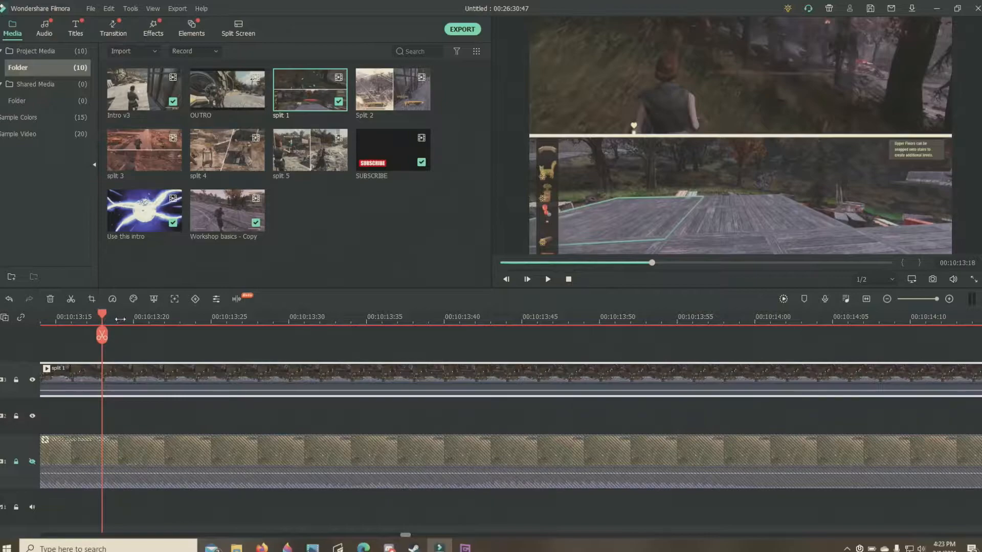
Step: Compare split 1's frames up to 00:10:13:26 and mark the clip at 00:10:13:22, where the green floor outline jumps to the far end
click(119, 324)
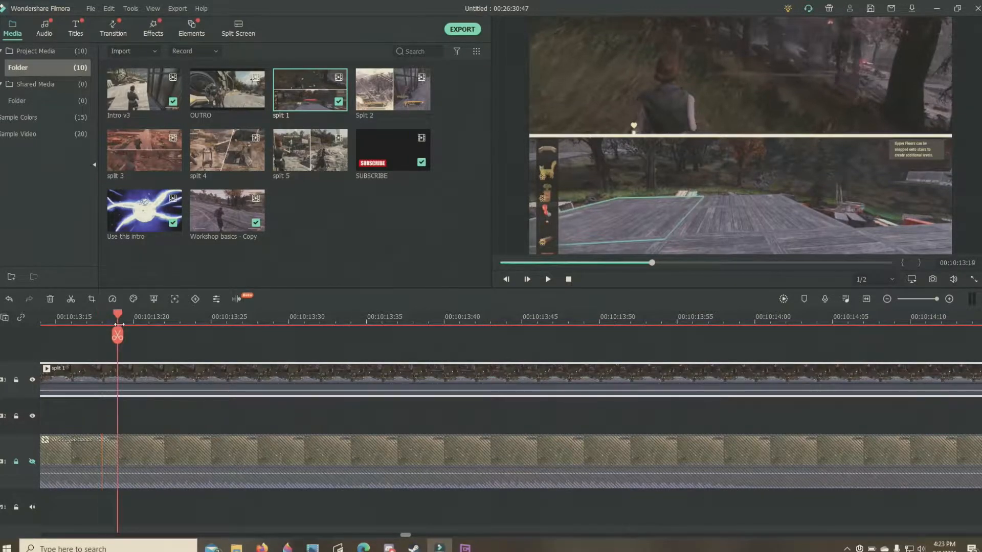
click(133, 322)
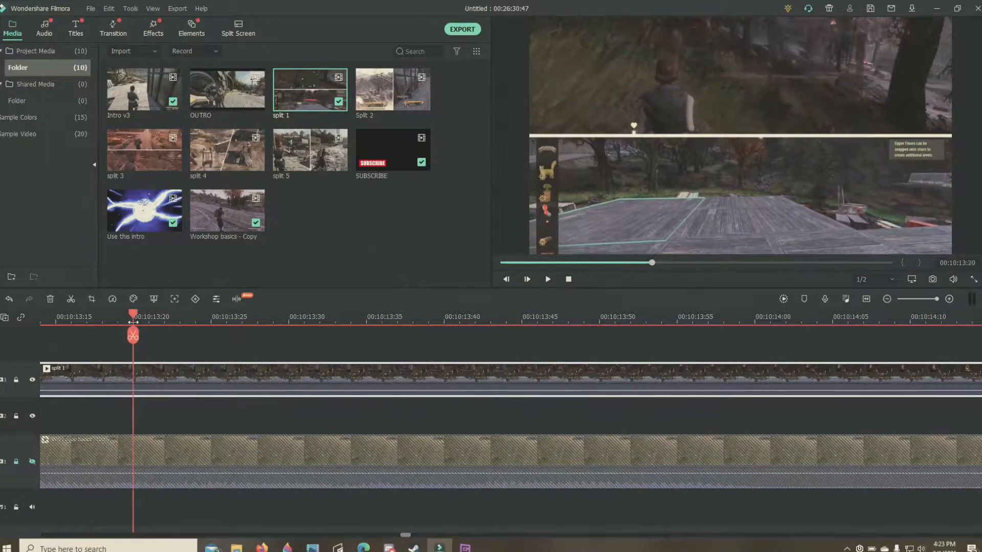
click(161, 323)
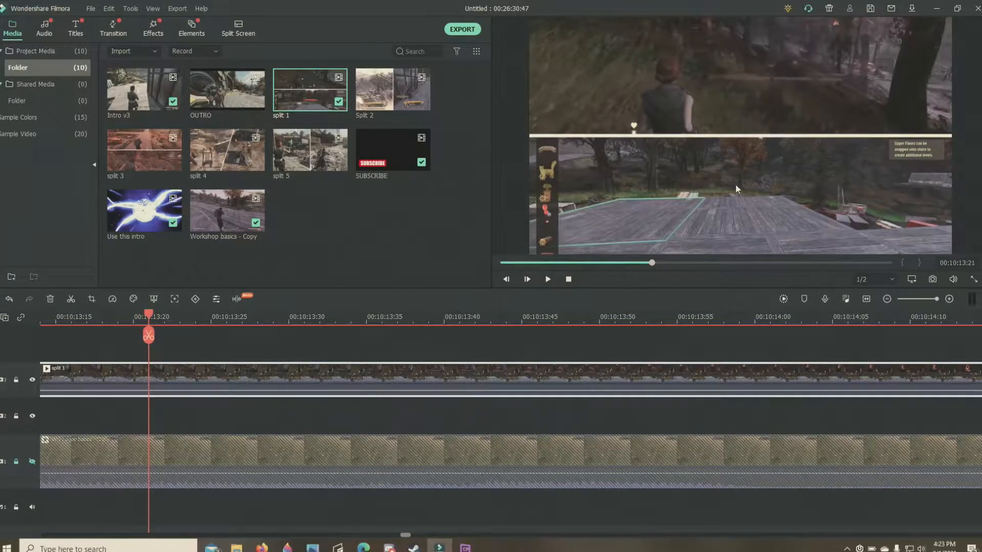
click(225, 322)
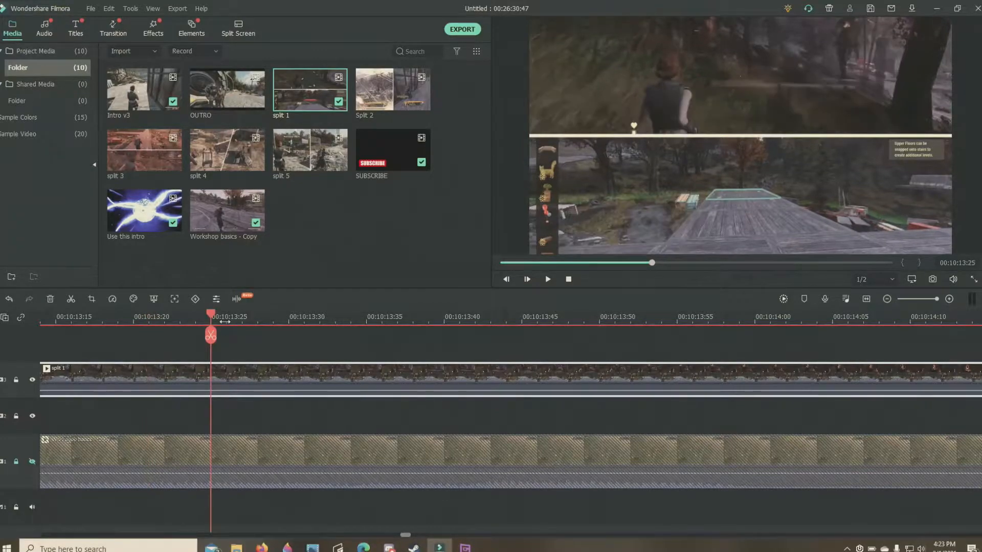
click(194, 323)
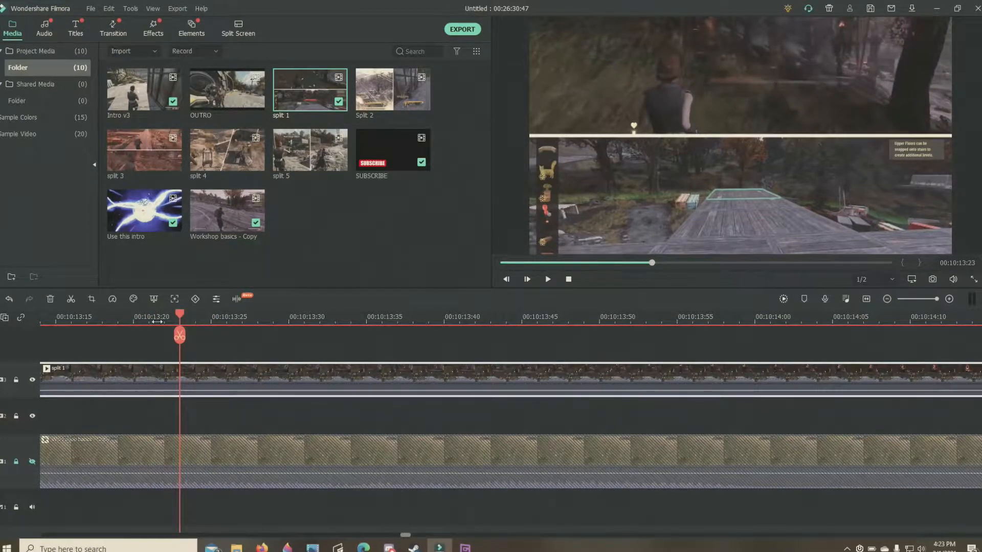
click(163, 323)
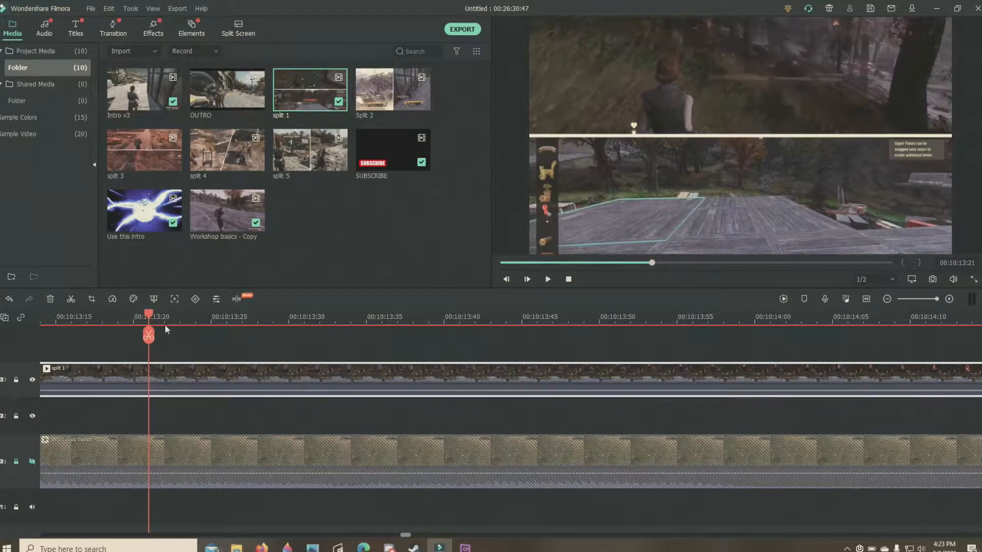
click(164, 324)
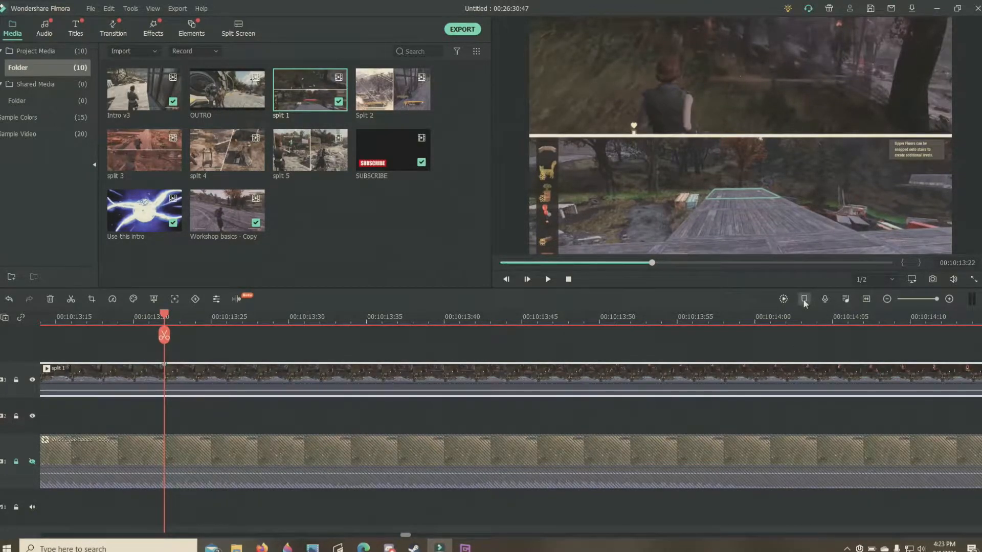
drag(163, 315, 226, 316)
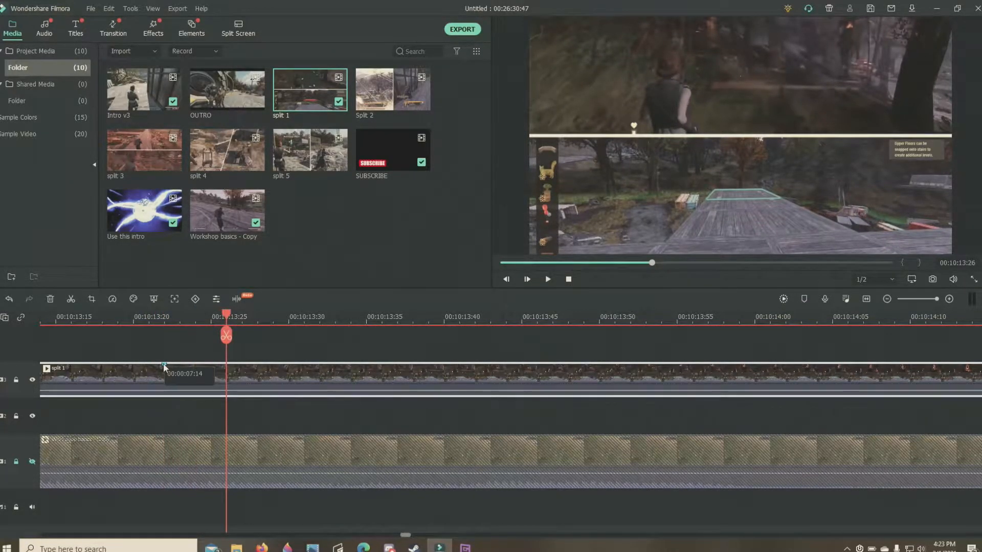
Step: Hide and lock the split 1 track, show and unlock the gameplay track, and play the gameplay from 00:10:02:58 to 00:10:44:21
click(33, 380)
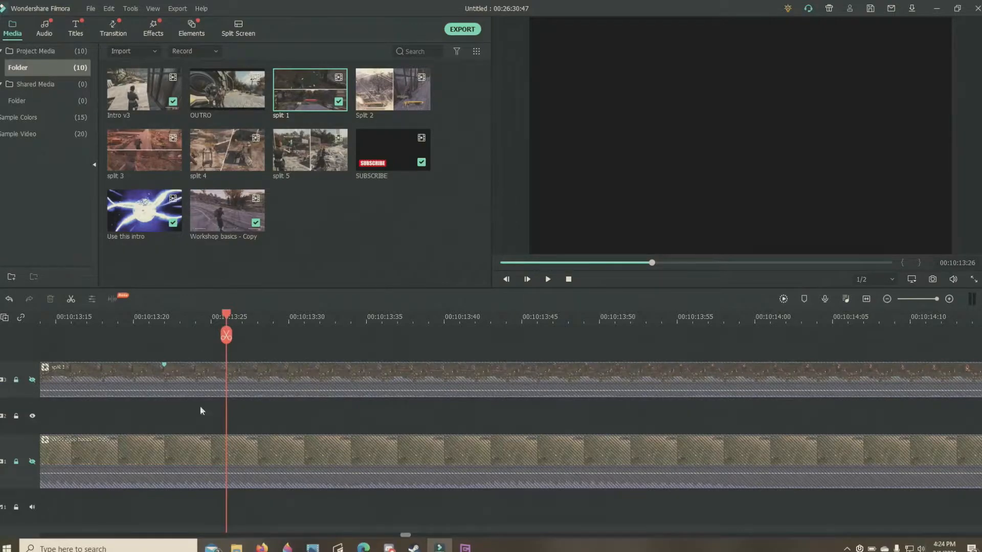
click(33, 462)
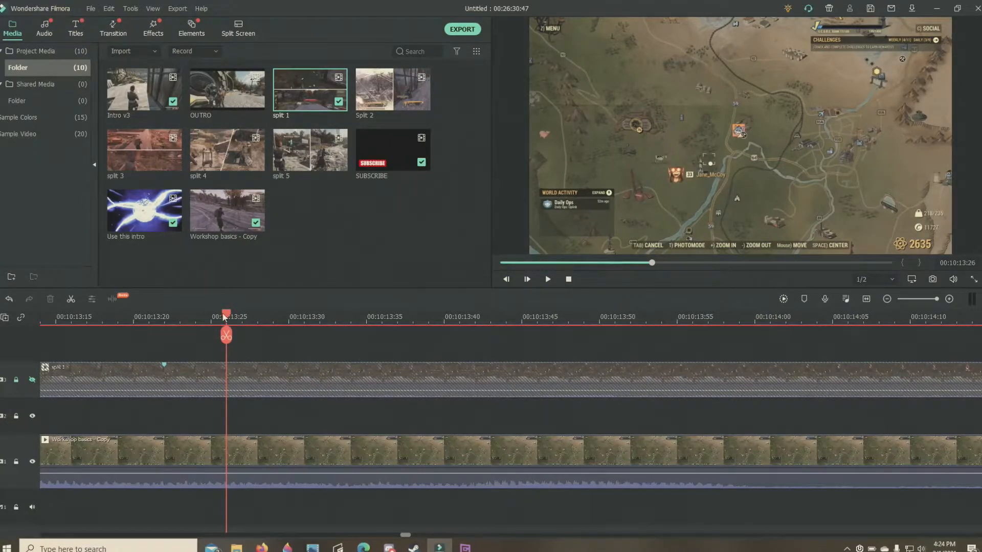
drag(225, 318, 56, 317)
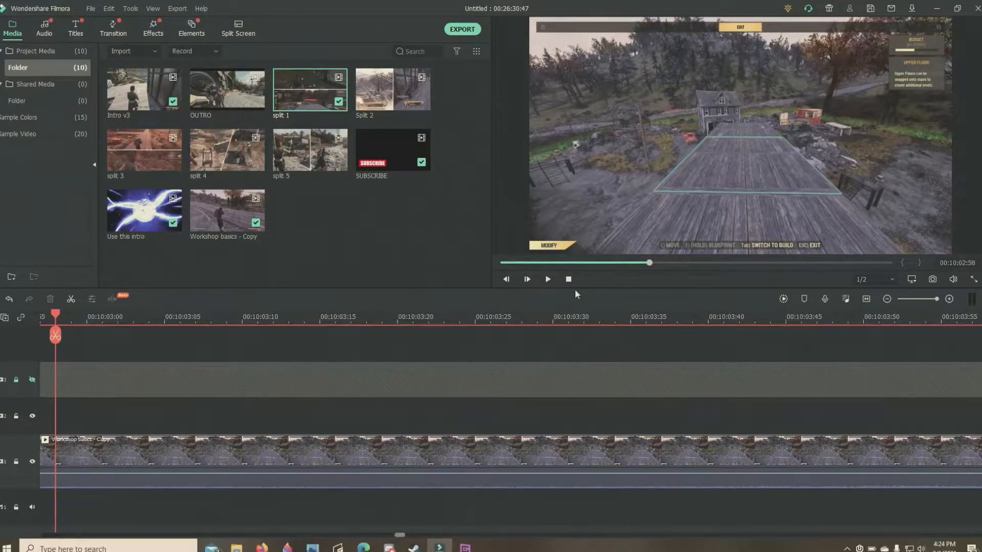
click(548, 279)
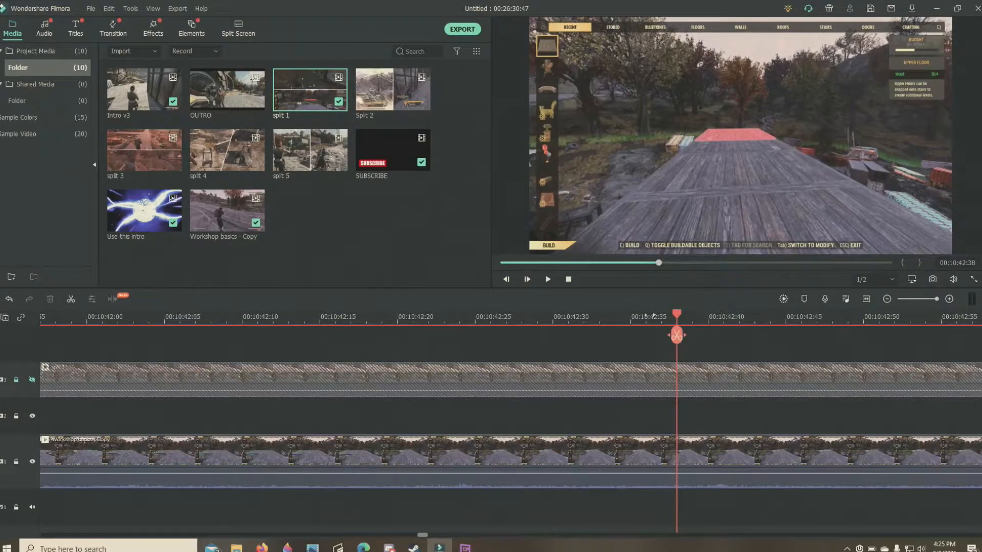
click(545, 283)
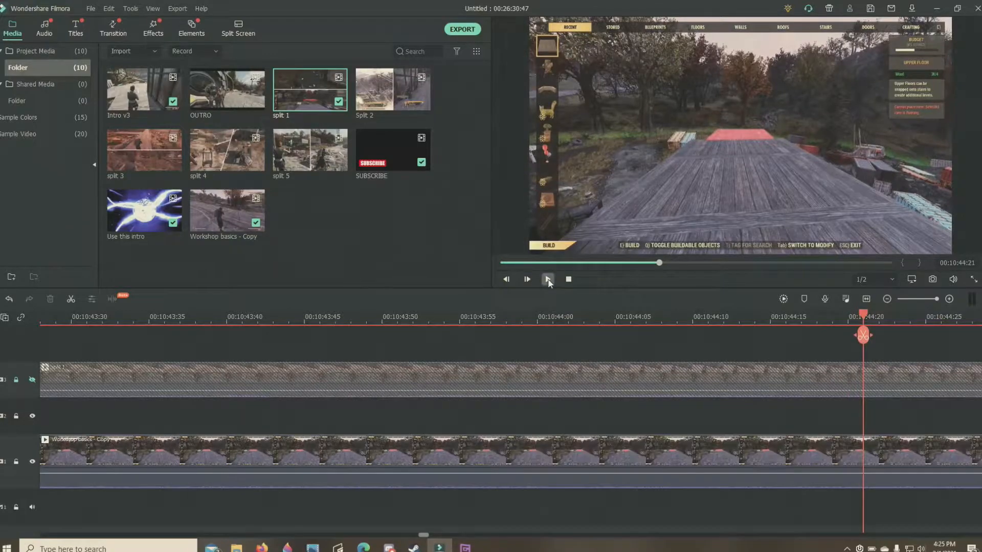
Step: Play the gameplay from 00:10:44:21 and examine the floor outline's position frame by frame up to 00:10:45:12
click(548, 280)
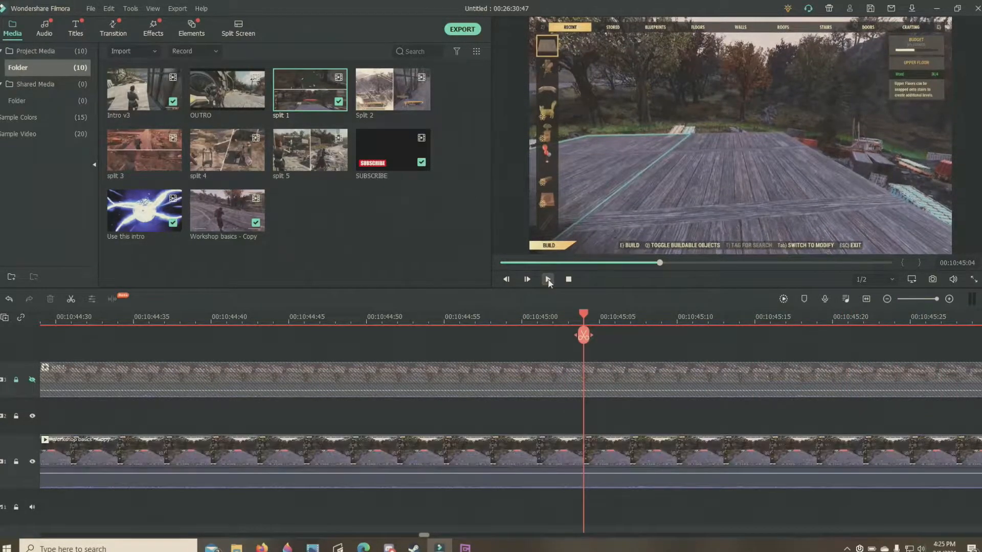
click(648, 323)
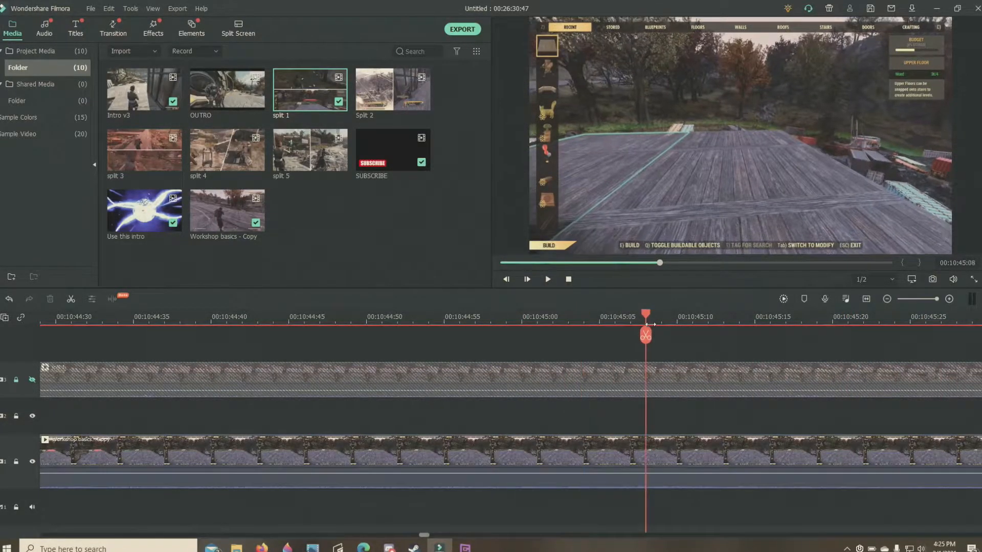
click(675, 323)
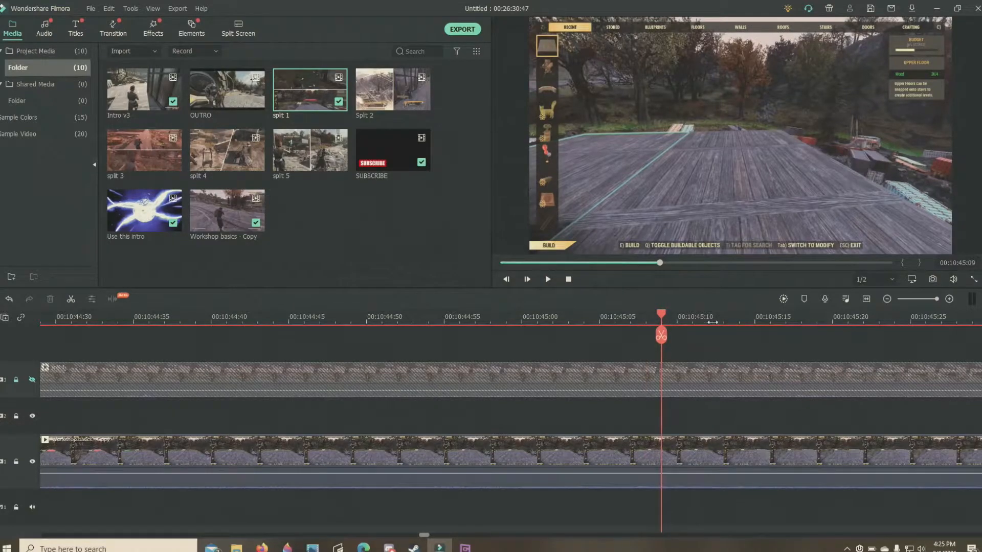
click(713, 322)
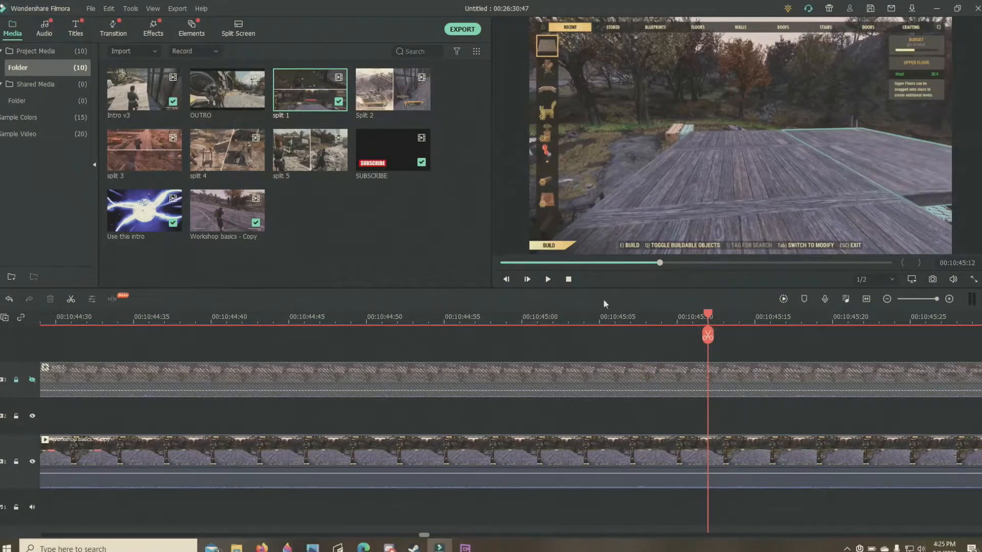
Step: Play the gameplay in stretches from 00:10:45:12 to 00:10:53:51, and check the floor outline in the frames back to 00:10:53:25
click(548, 280)
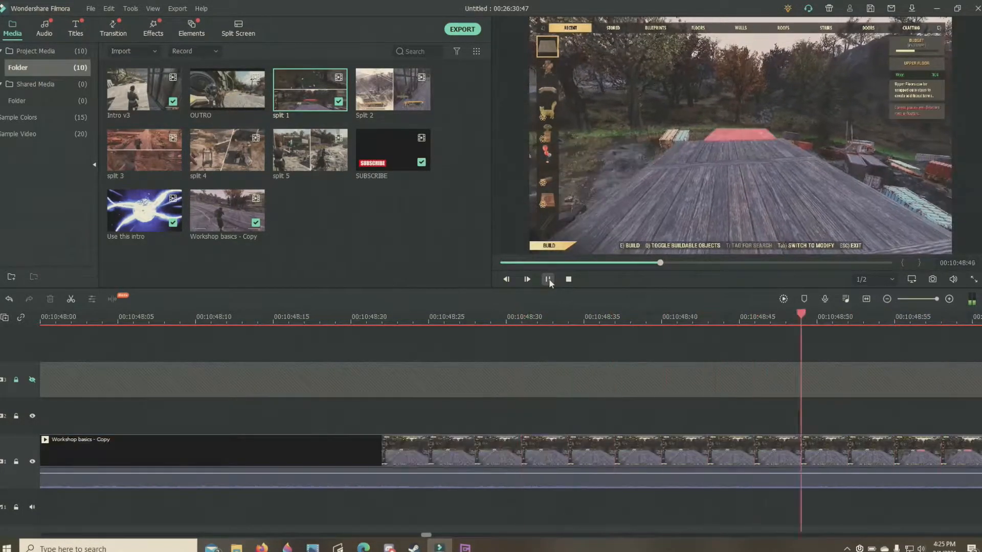
click(548, 280)
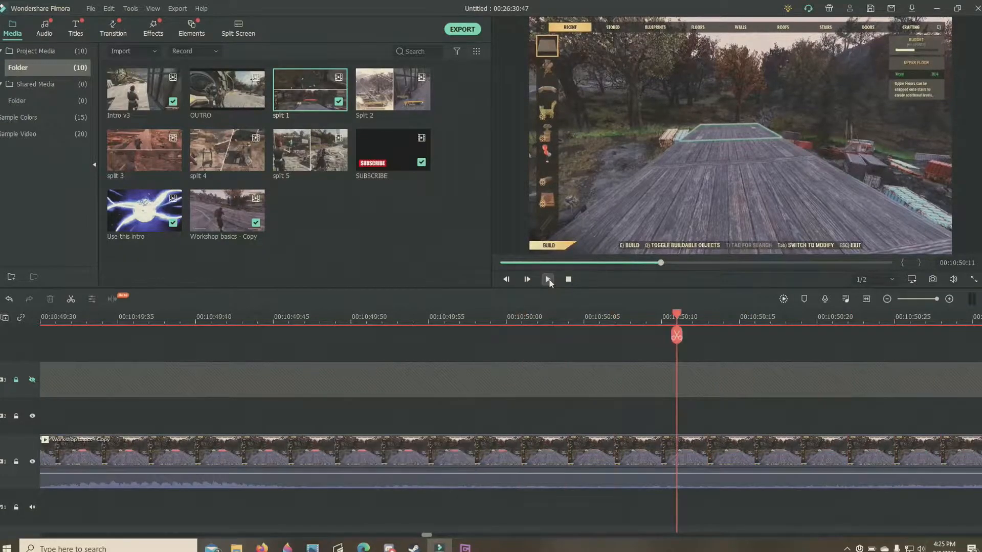
click(549, 279)
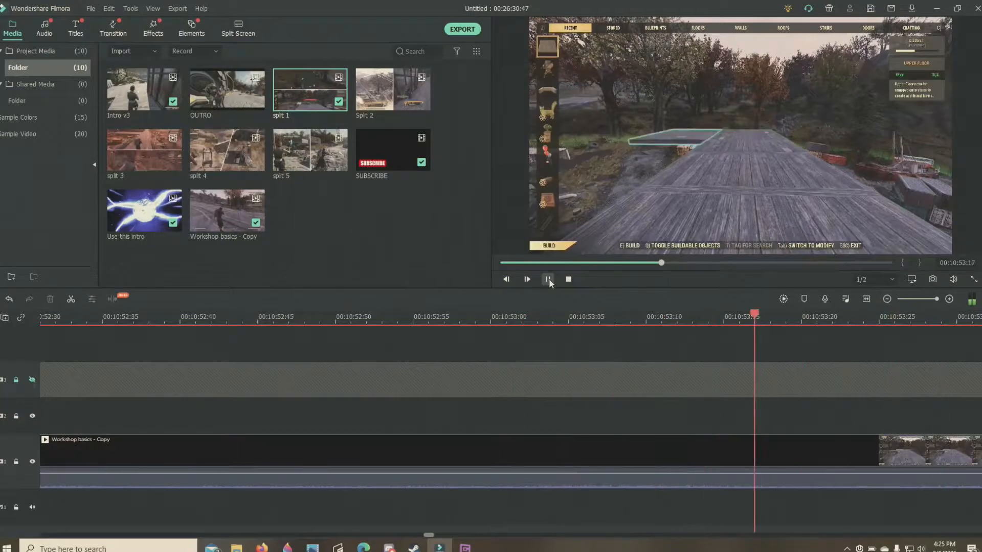
click(548, 279)
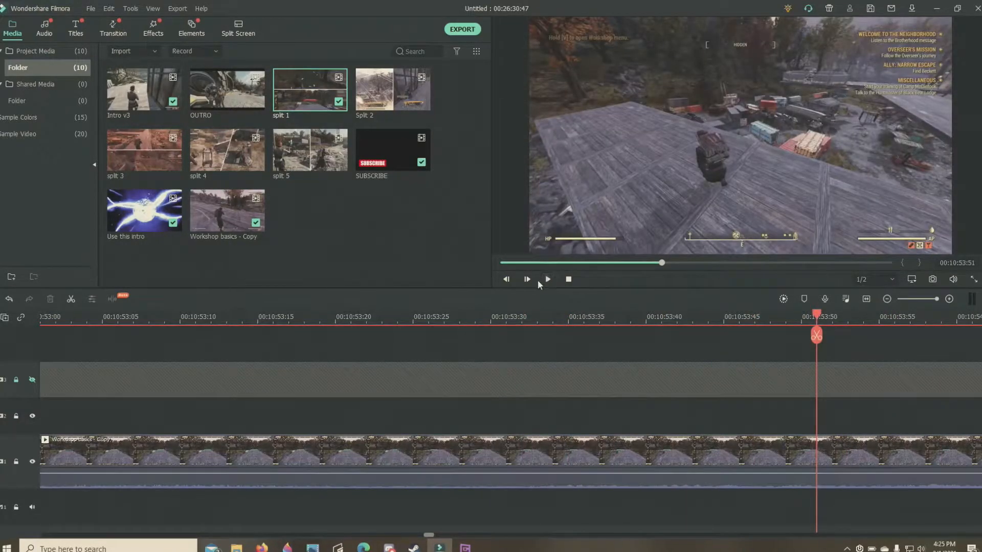
click(537, 317)
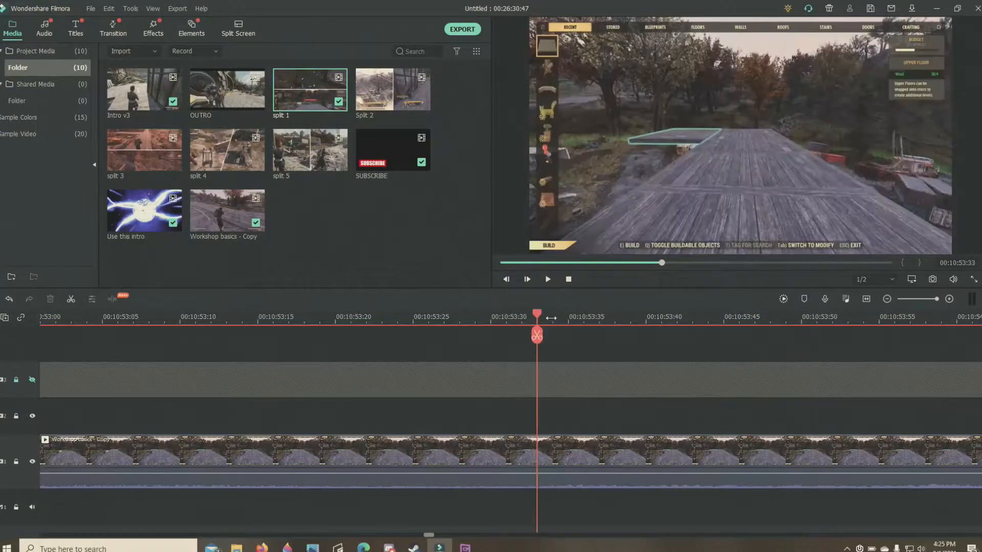
click(461, 318)
click(415, 320)
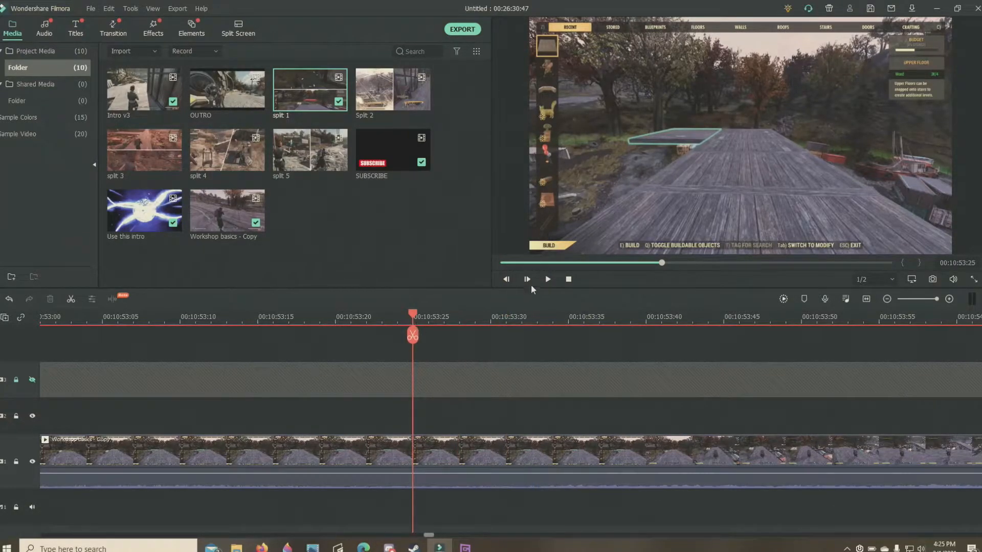
Step: Show and unlock the split 1 track, hide and lock the gameplay track, and return the playhead to split 1's opening at 00:10:07:24
click(32, 380)
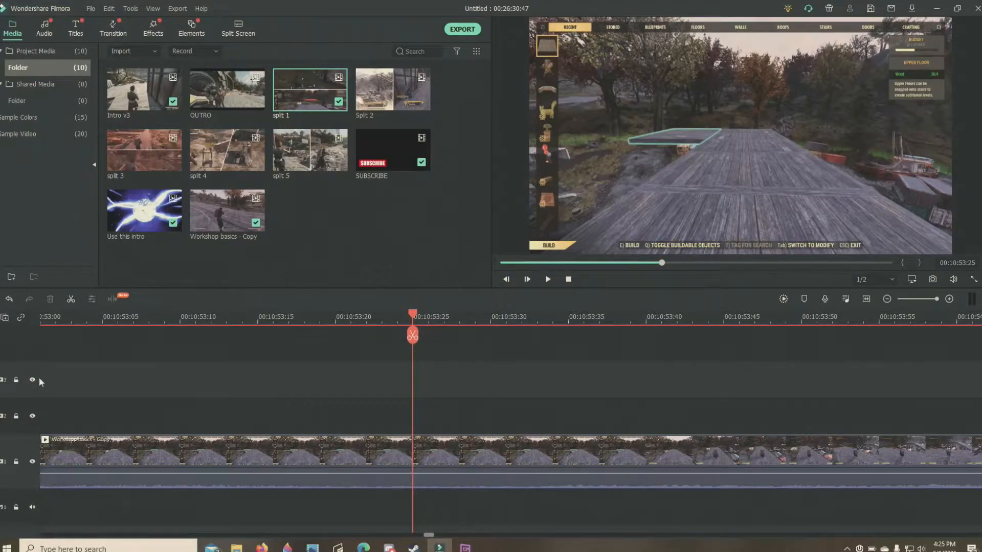
click(32, 462)
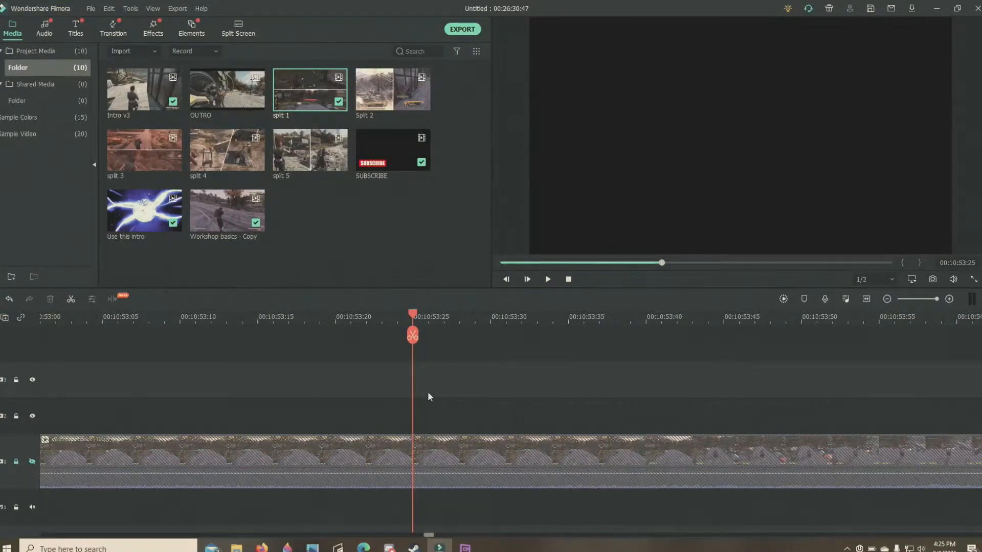
drag(414, 315, 831, 315)
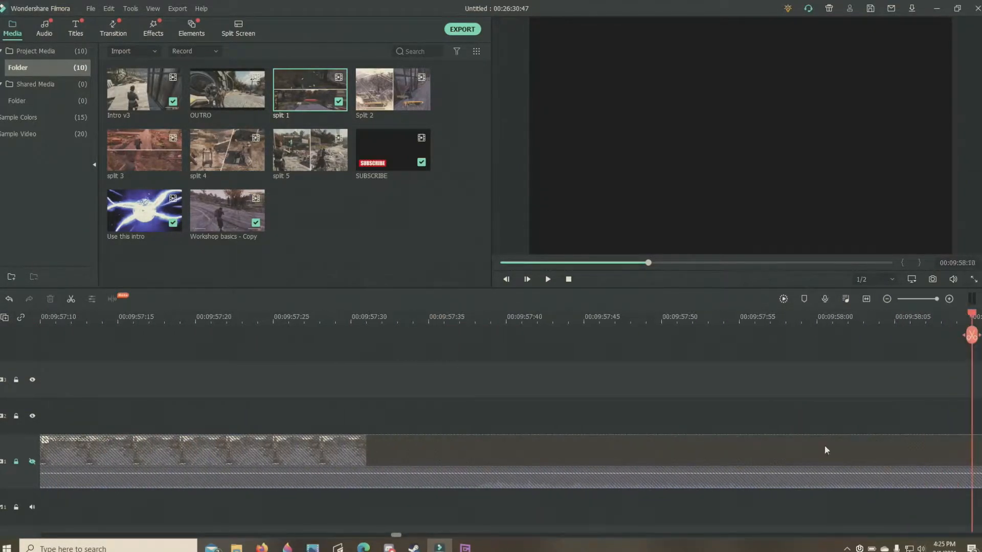
click(921, 299)
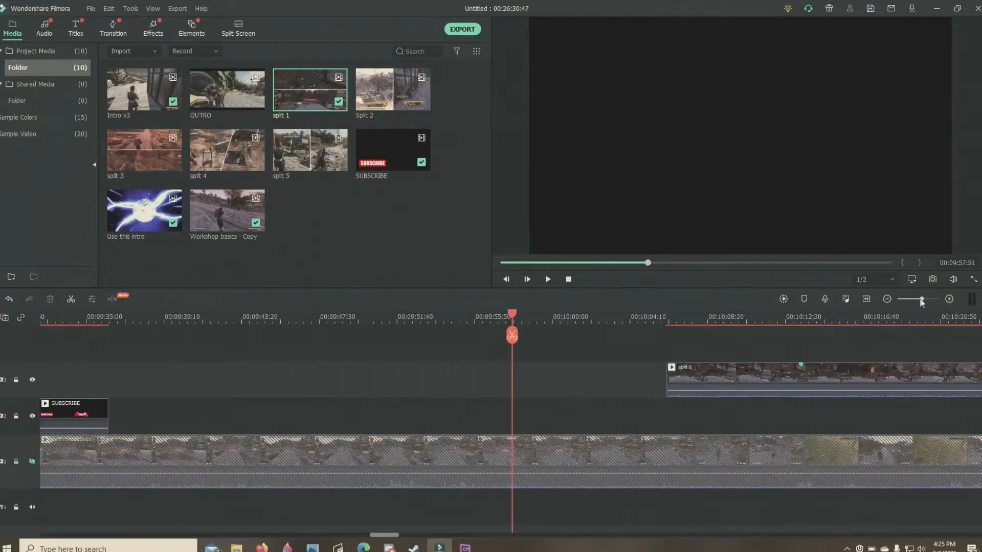
click(758, 316)
drag(759, 316, 690, 324)
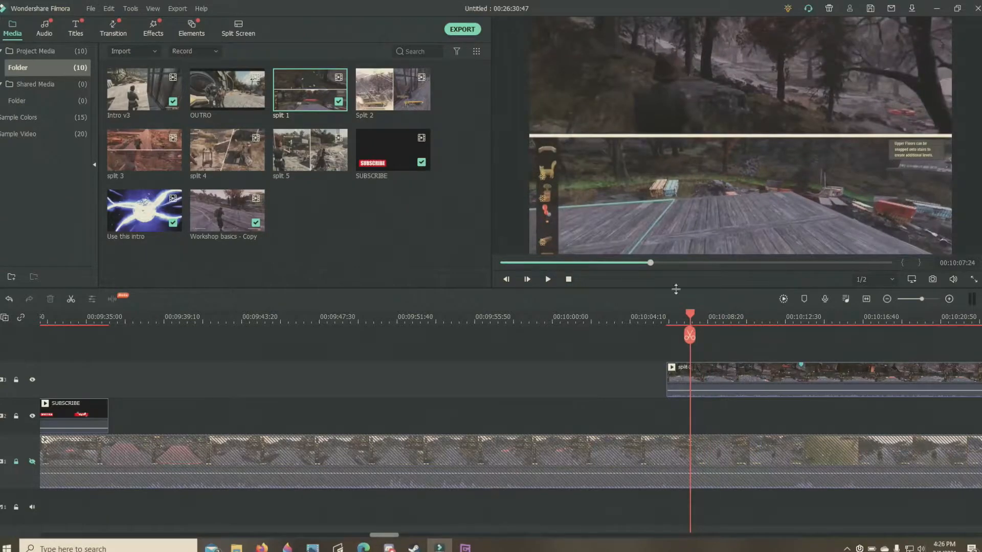
Step: Replay split 1 from its opening up to 00:10:17:29, watching the floor outline in the lower half
click(548, 279)
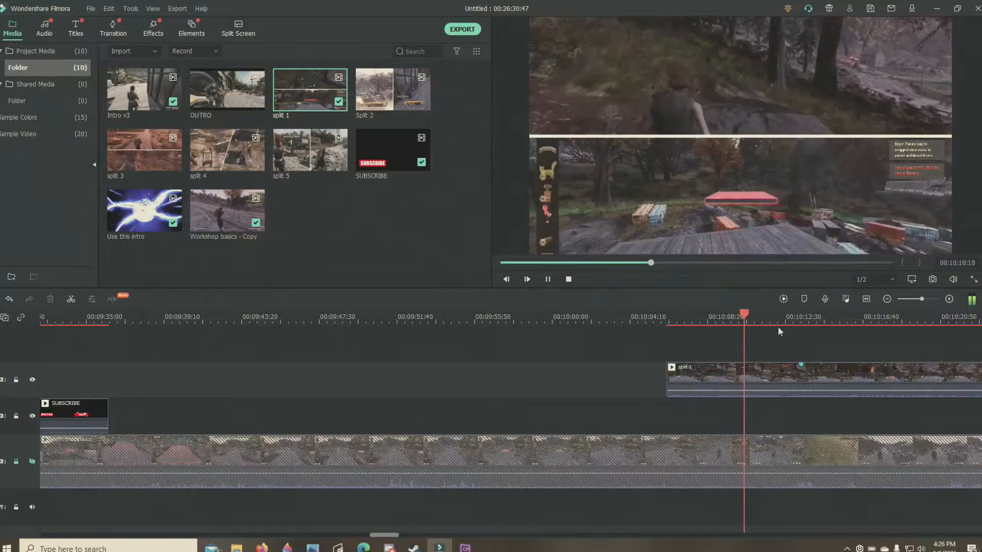
drag(753, 313, 659, 323)
key(space)
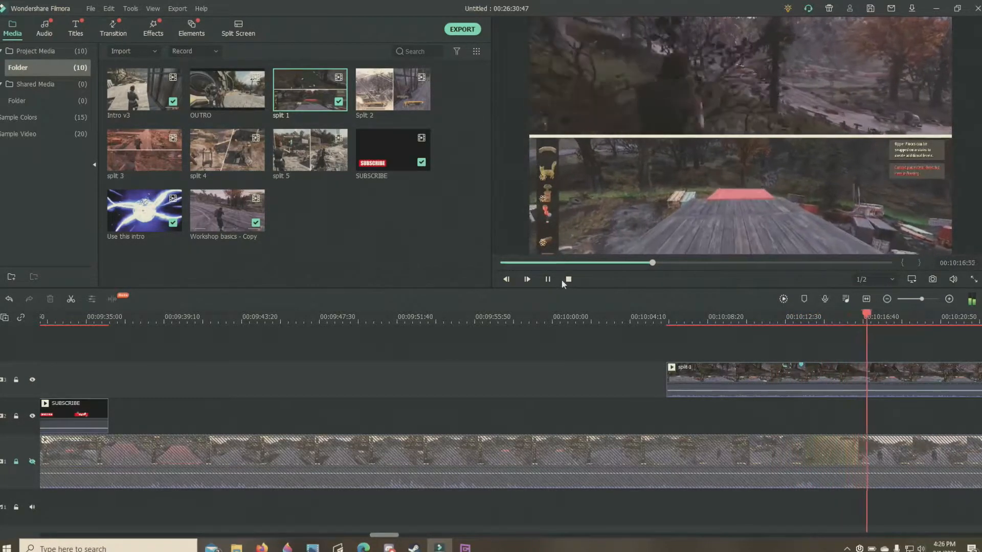
click(548, 280)
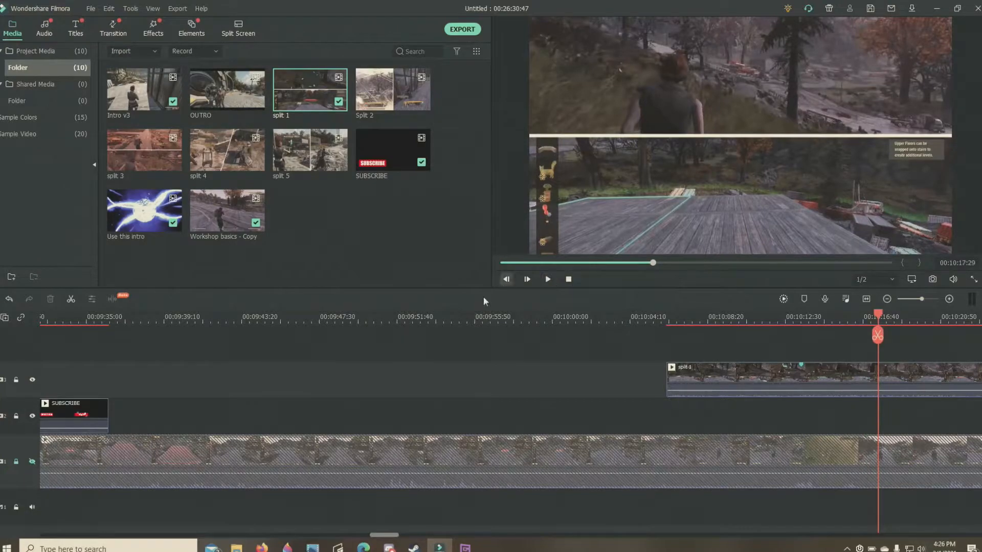
Step: Hide and lock the split 1 track, and show and unlock the gameplay track
click(34, 379)
click(32, 462)
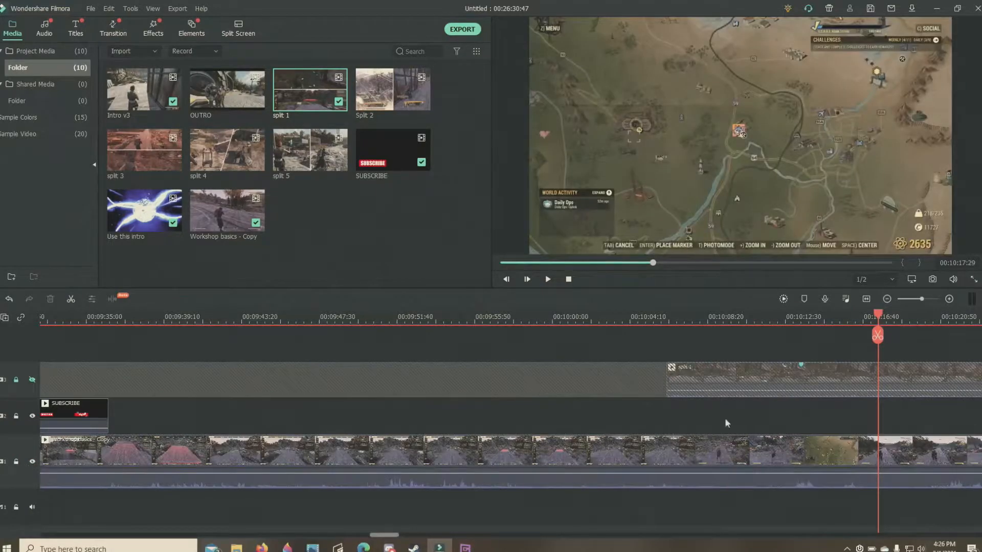
Step: Skim the gameplay from 00:10:20:46 to 00:10:30:02 and play it onward from there at frame-level timeline detail
drag(394, 538, 409, 538)
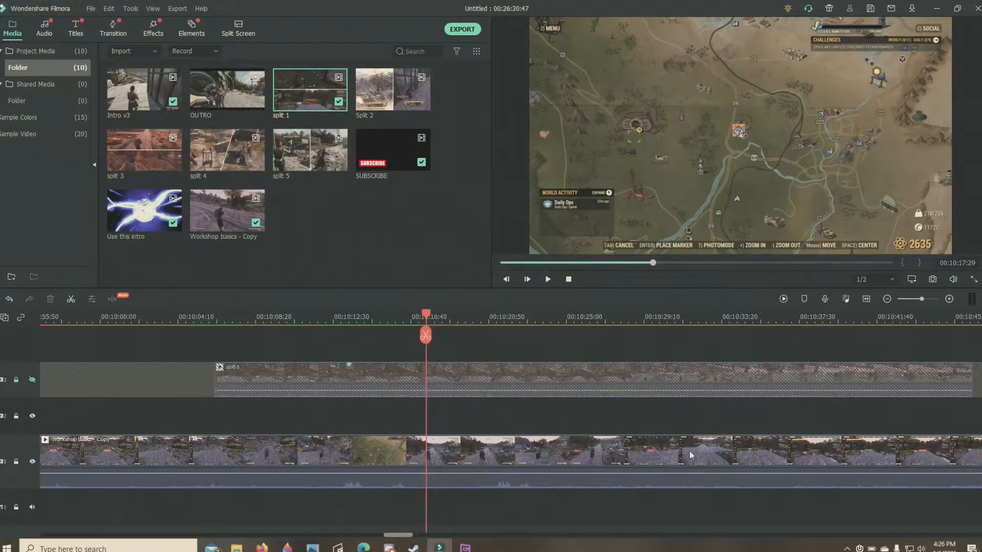
click(487, 316)
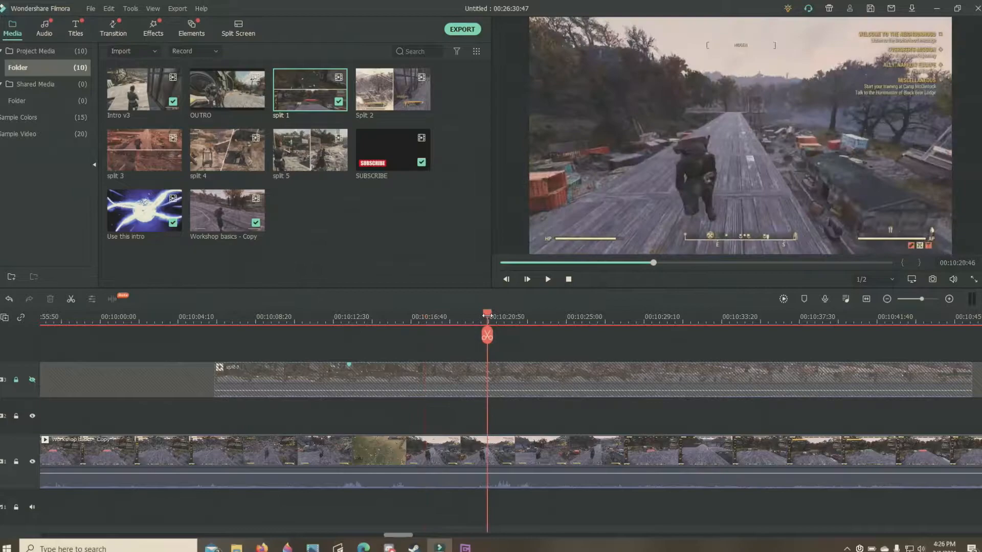
click(549, 320)
click(581, 320)
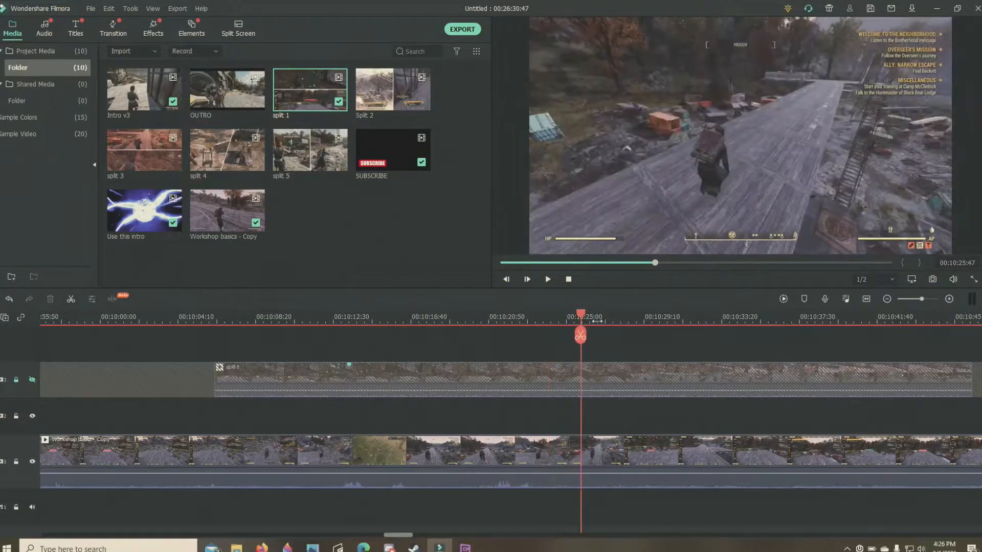
click(624, 318)
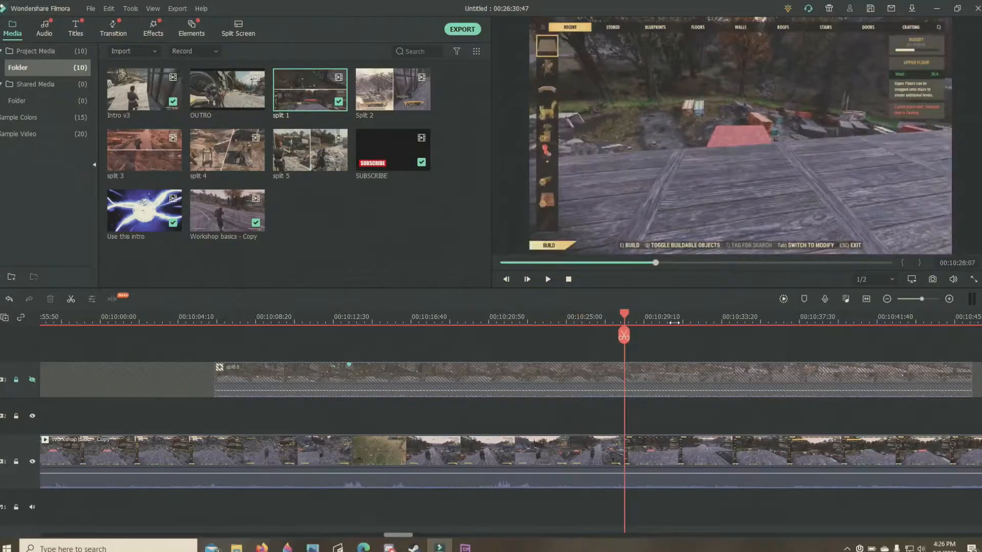
click(658, 318)
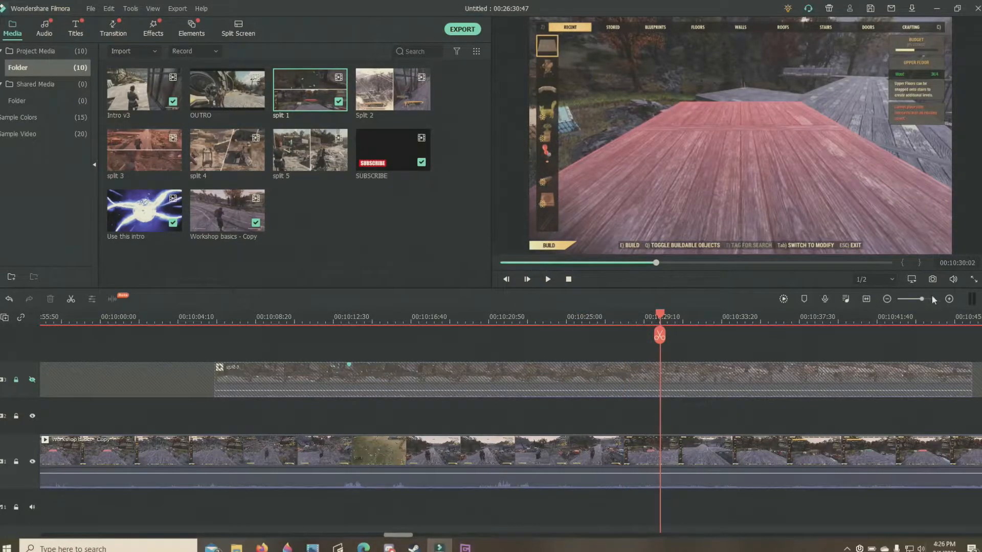
click(932, 298)
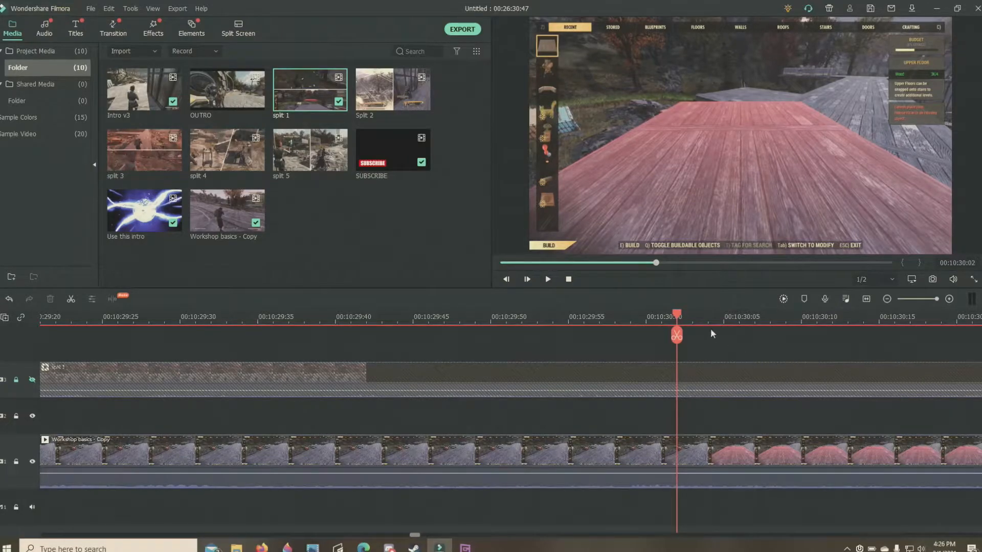
click(548, 280)
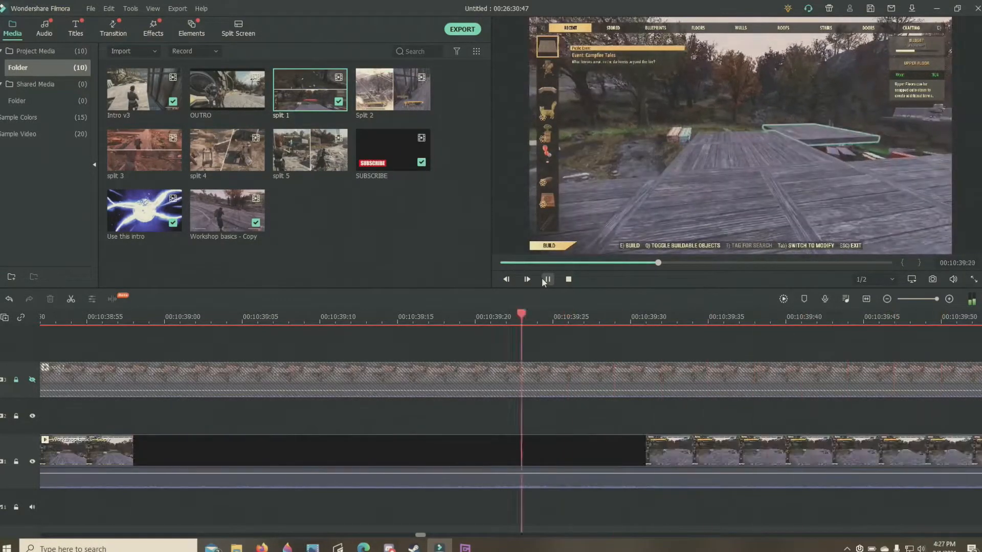
Step: Pause the playback and step back from 00:10:40:48 to 00:10:39:53 to examine when the highlighted floor piece changes position
click(545, 280)
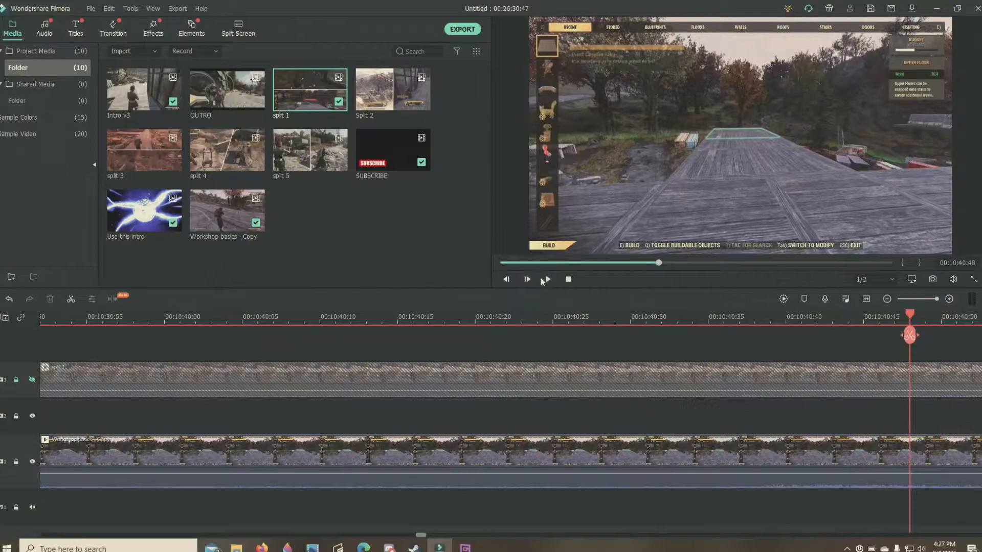
click(898, 318)
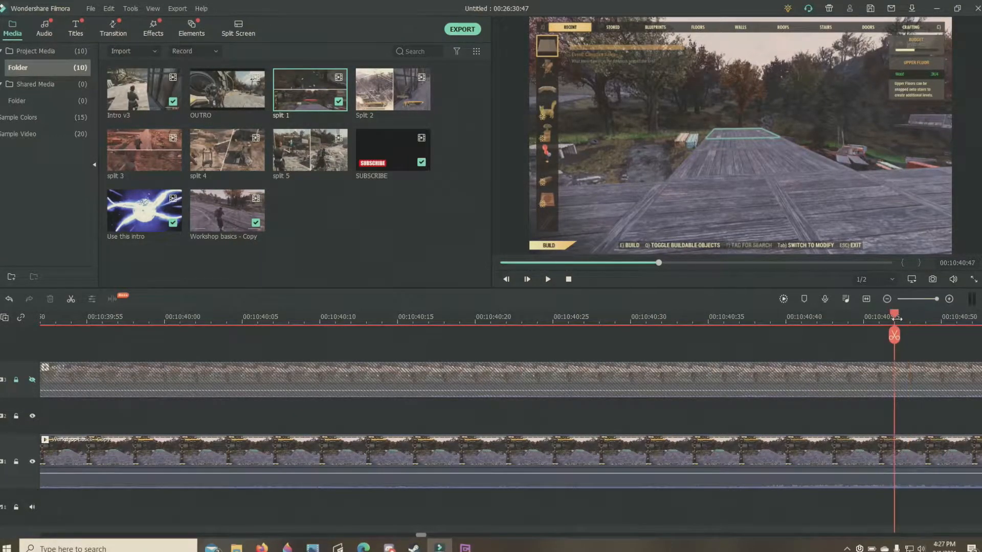
click(883, 320)
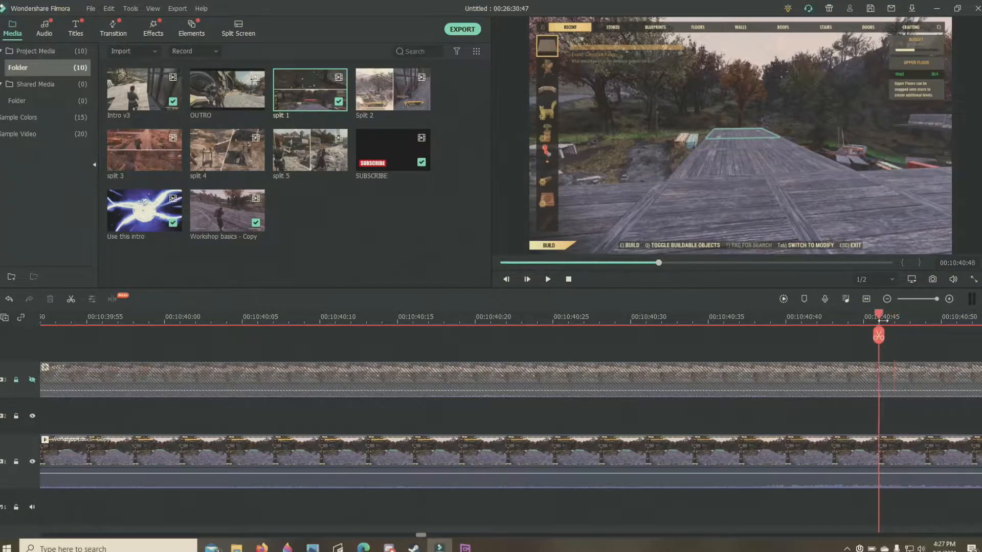
click(864, 321)
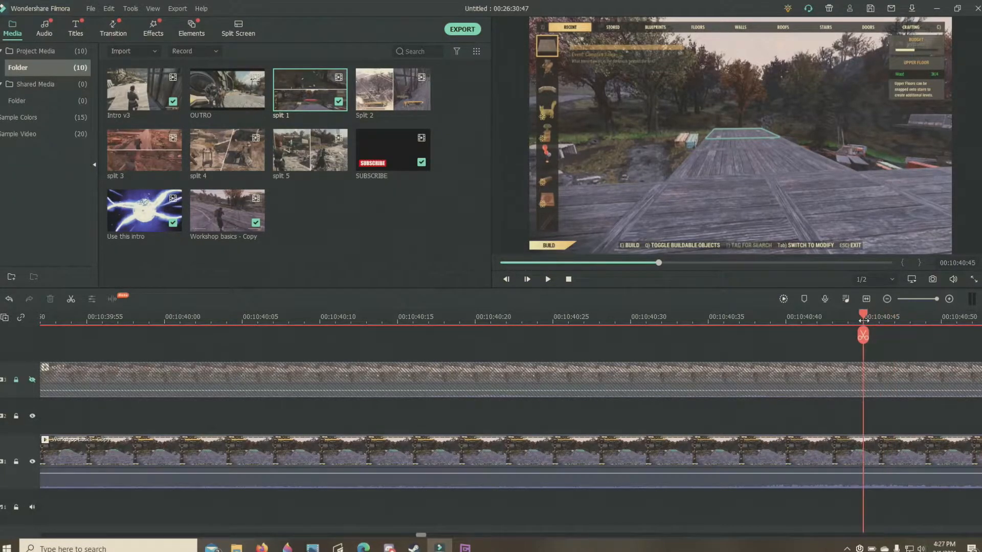
click(846, 321)
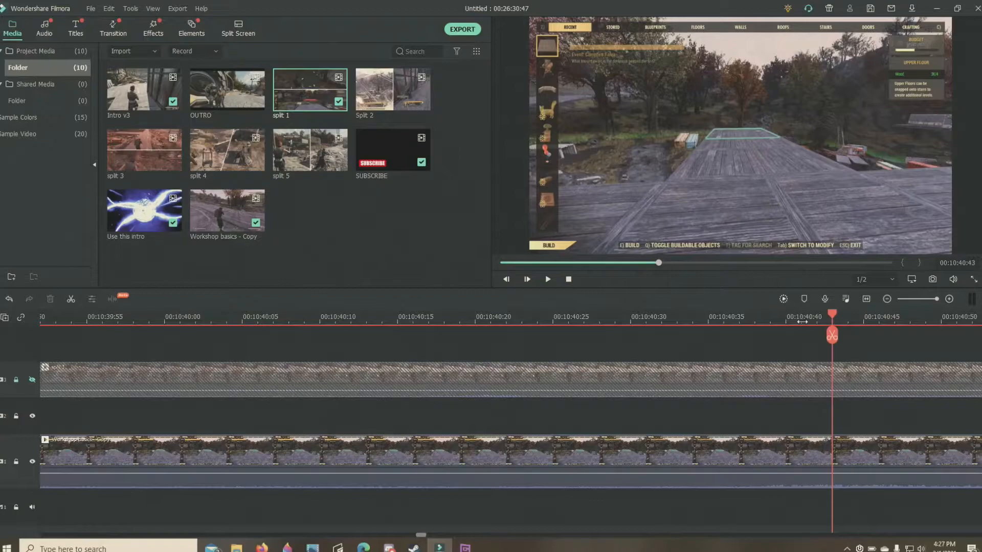
click(651, 322)
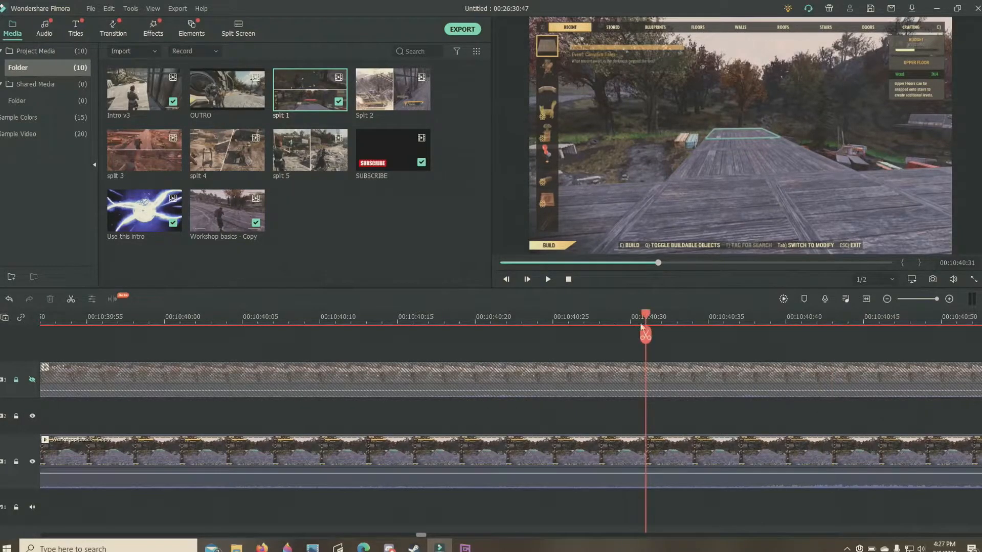
click(552, 322)
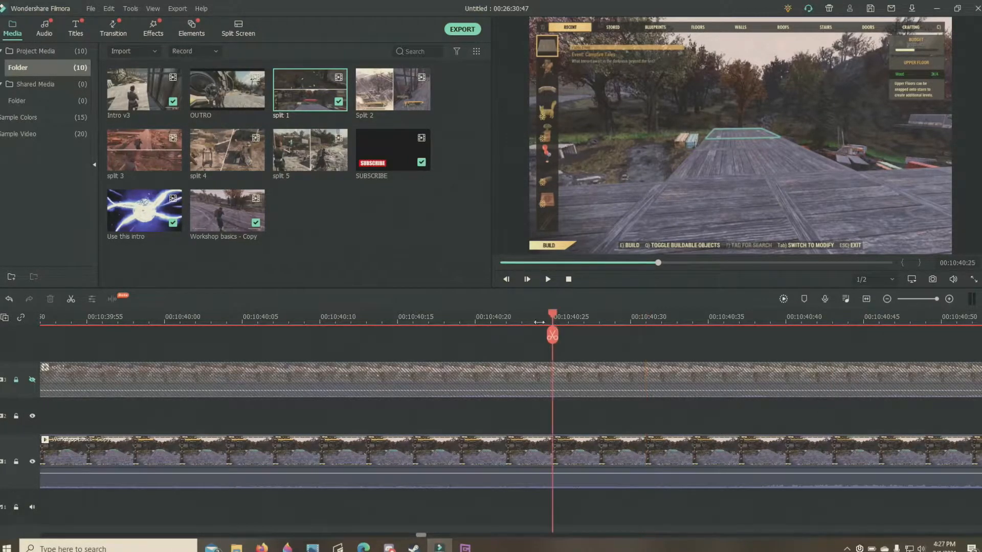
click(428, 320)
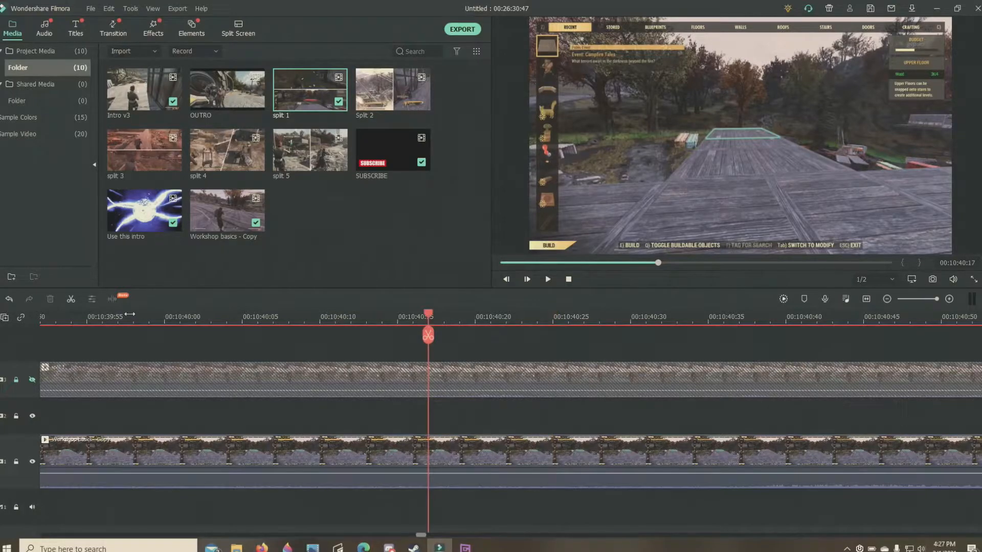
click(104, 323)
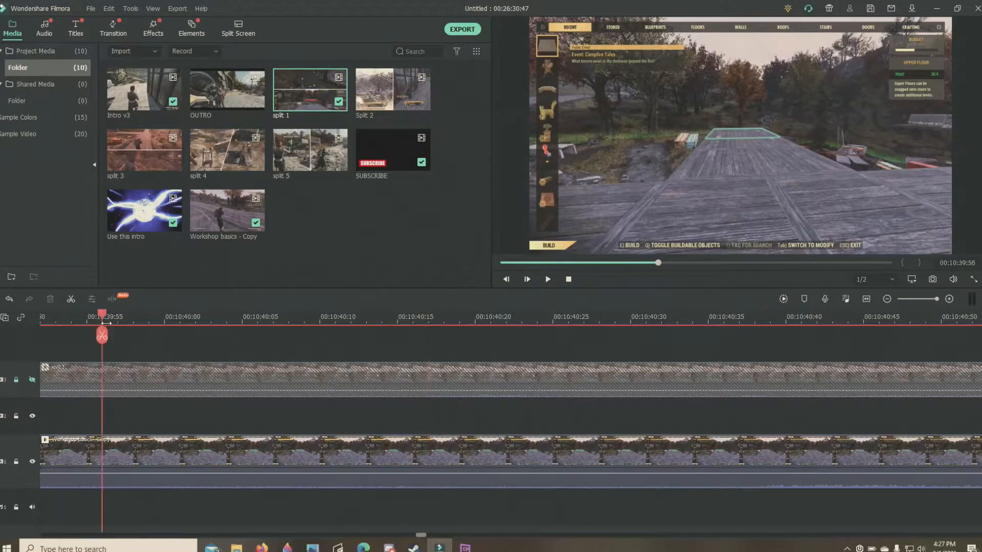
click(64, 321)
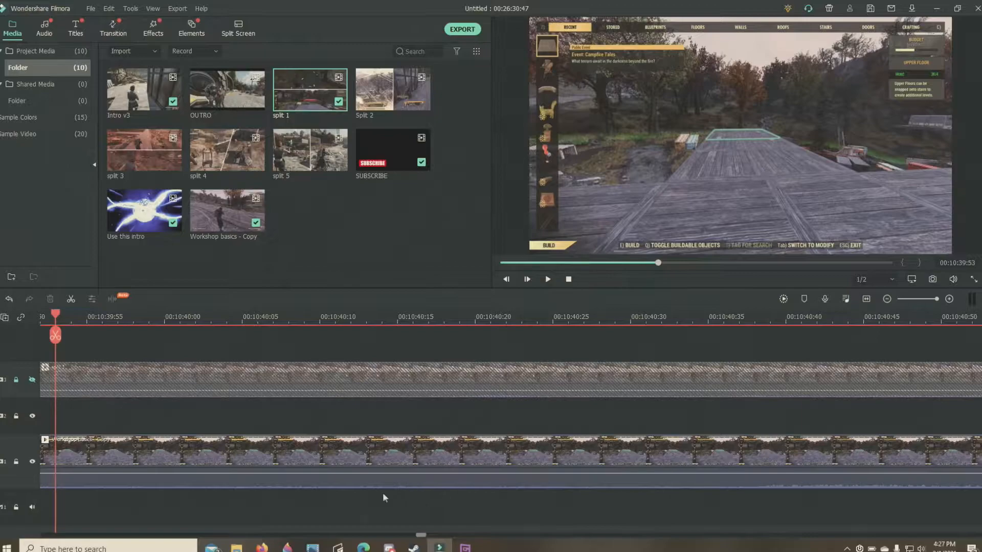
Step: Mark the Workshop basics - Copy clip at 00:10:39:44, the frame where the highlighted floor piece jumps to the platform's far end
click(926, 299)
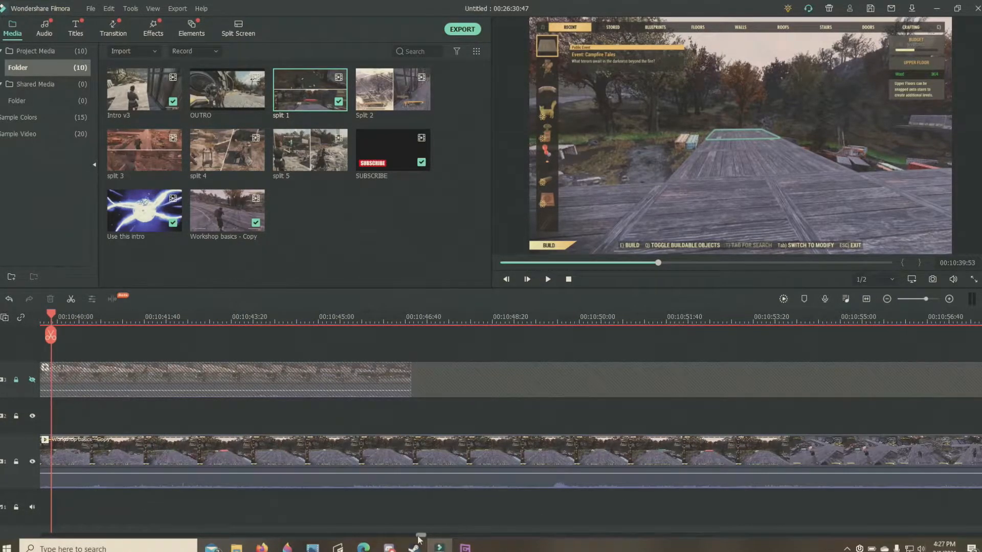
drag(418, 540, 415, 539)
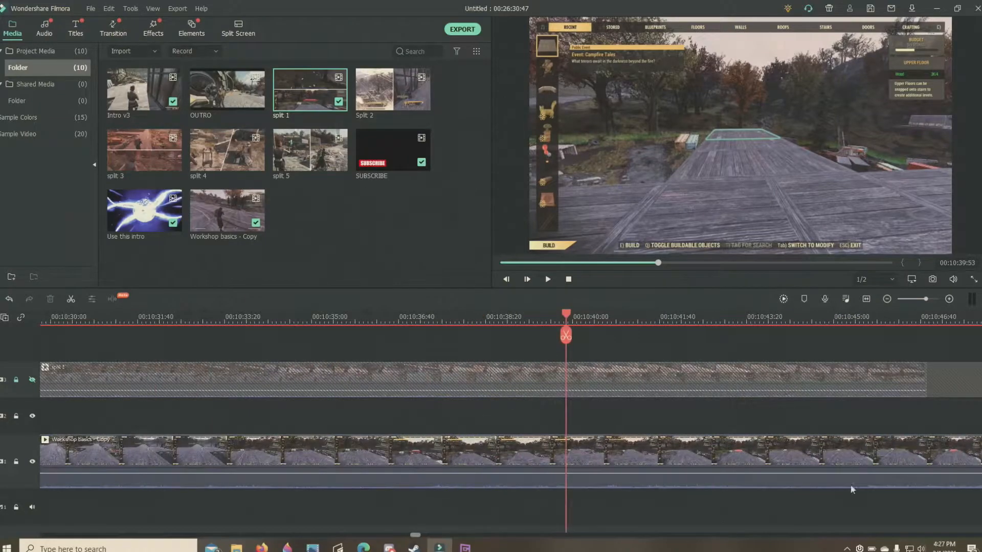
click(929, 300)
click(936, 299)
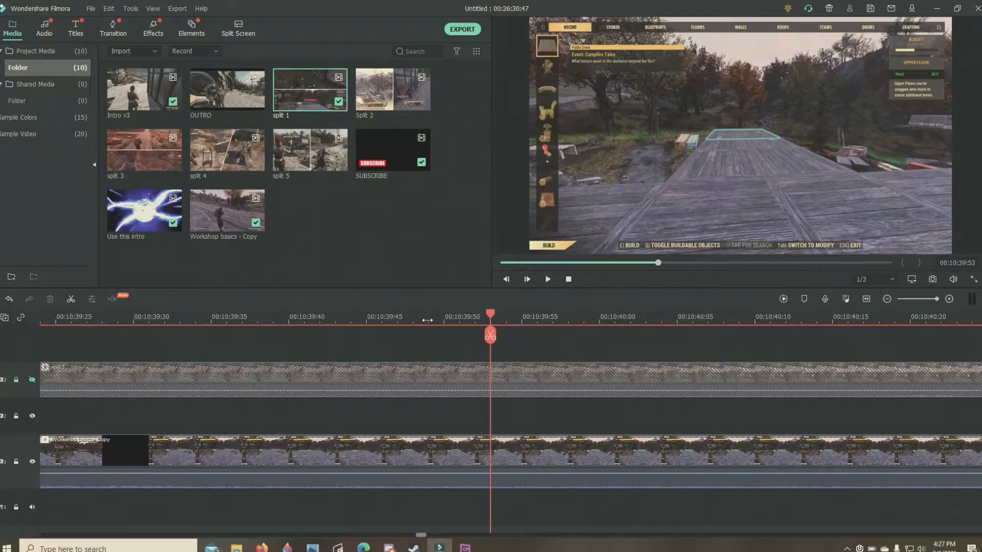
click(227, 321)
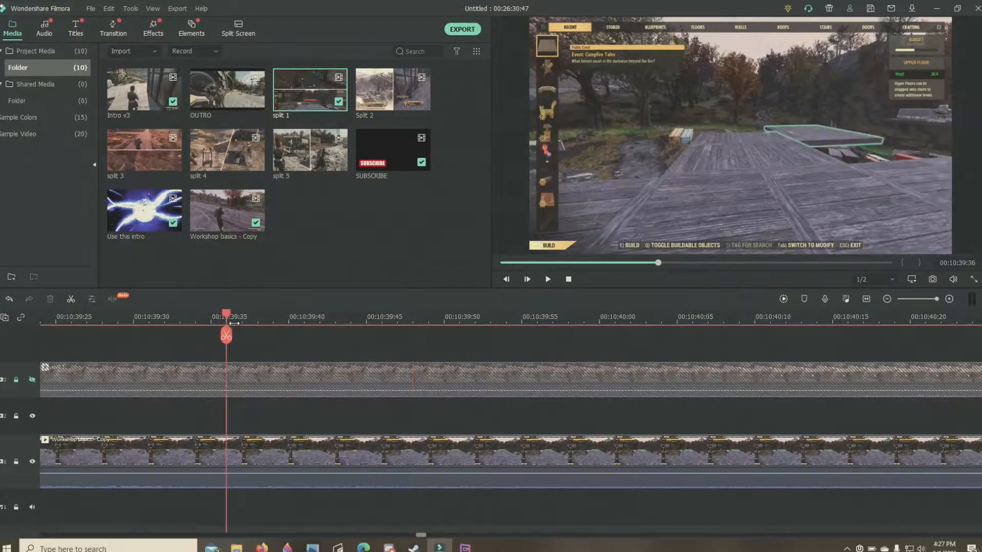
click(246, 323)
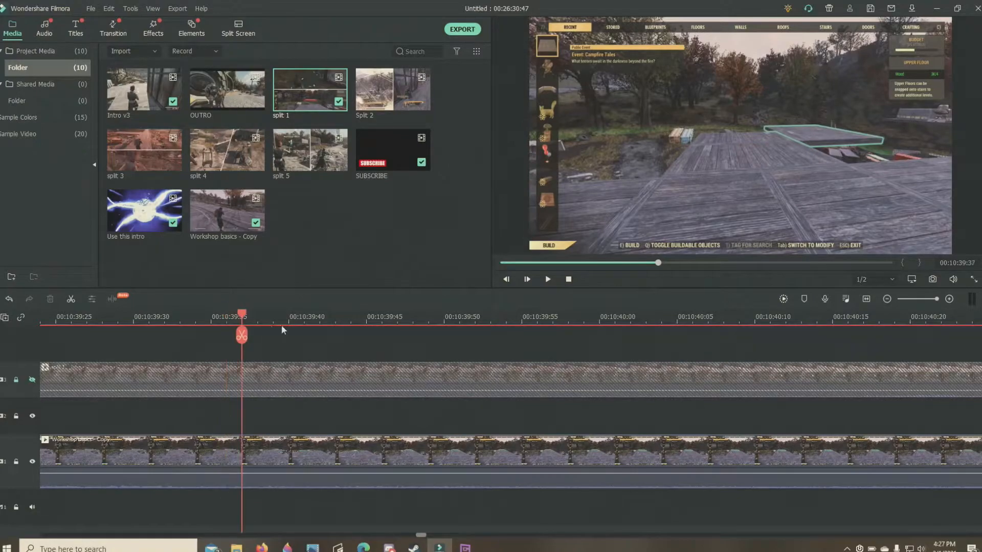
click(289, 323)
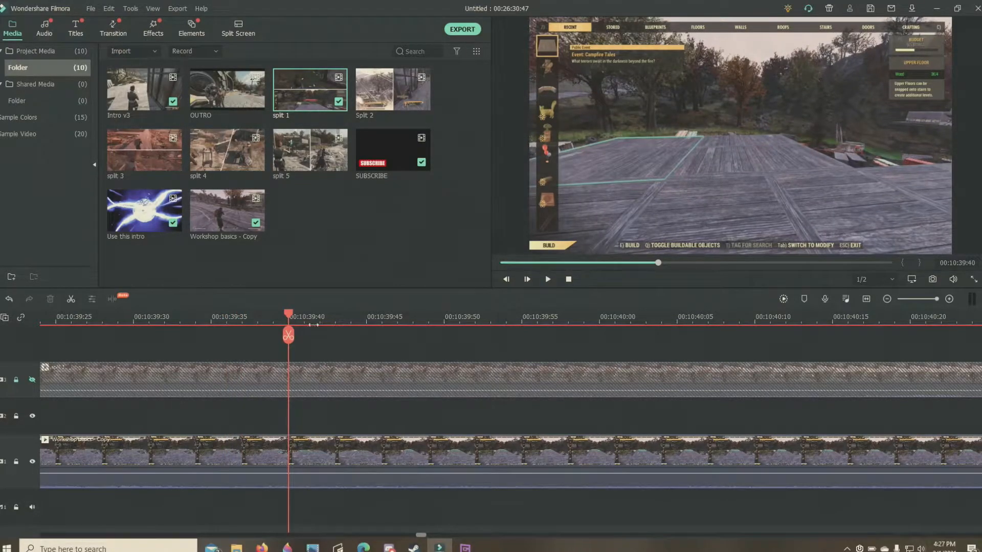
click(303, 323)
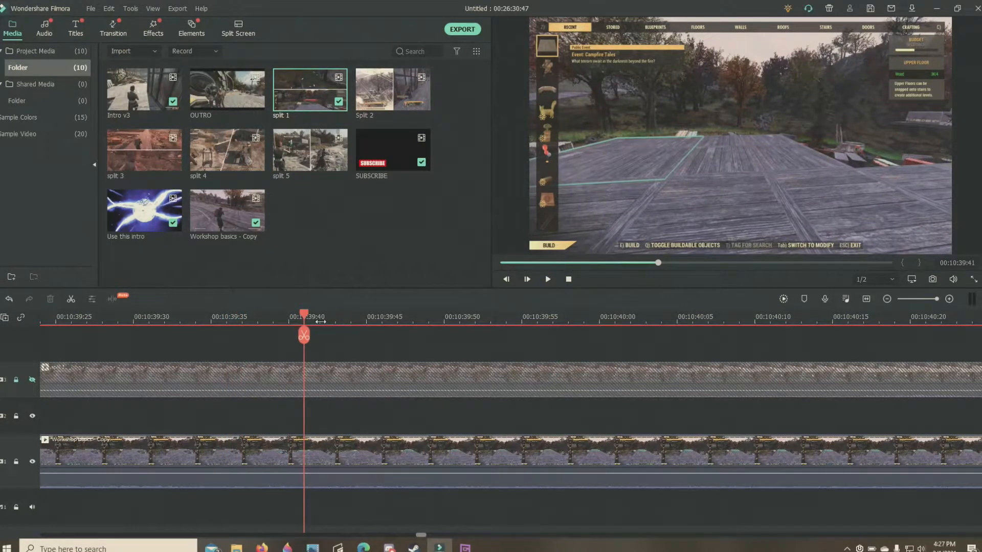
click(320, 322)
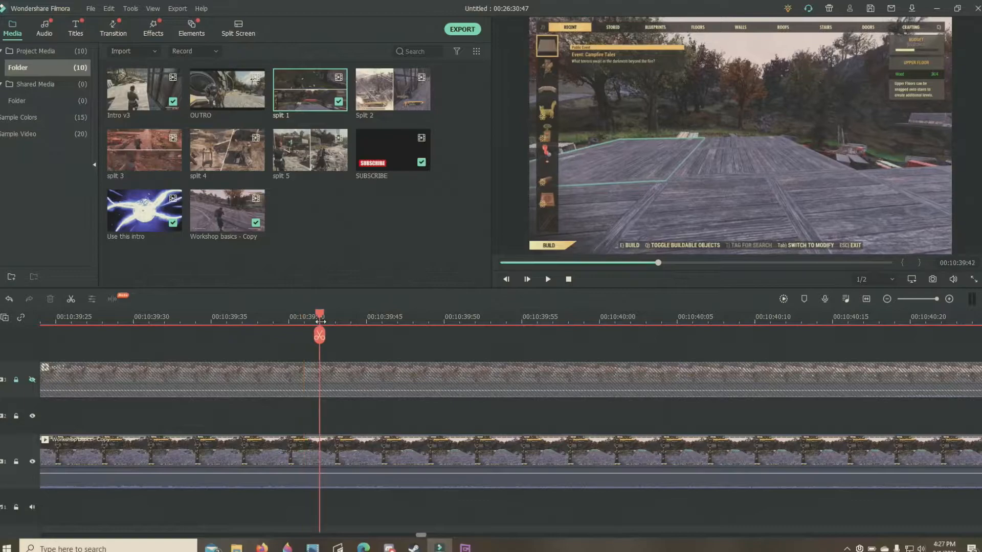
click(354, 322)
click(336, 321)
click(354, 320)
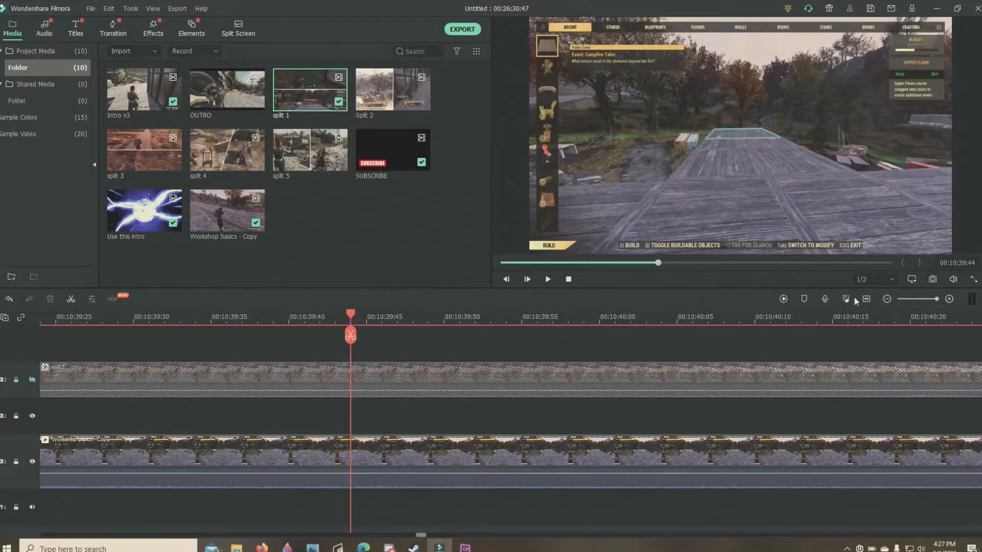
click(490, 452)
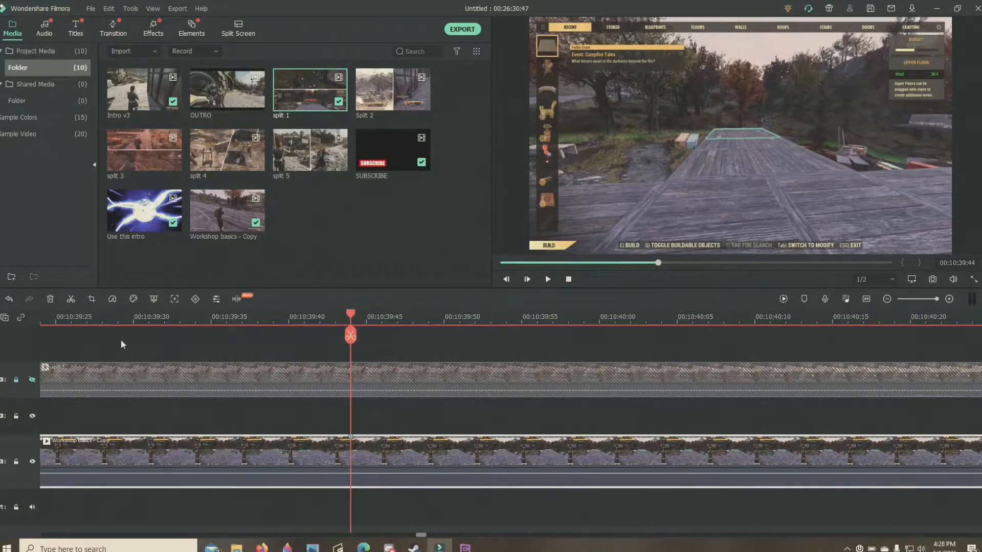
Step: Show and unlock the split 1 track, and shift the split 1 clip roughly into place around 00:10:39:44
click(32, 380)
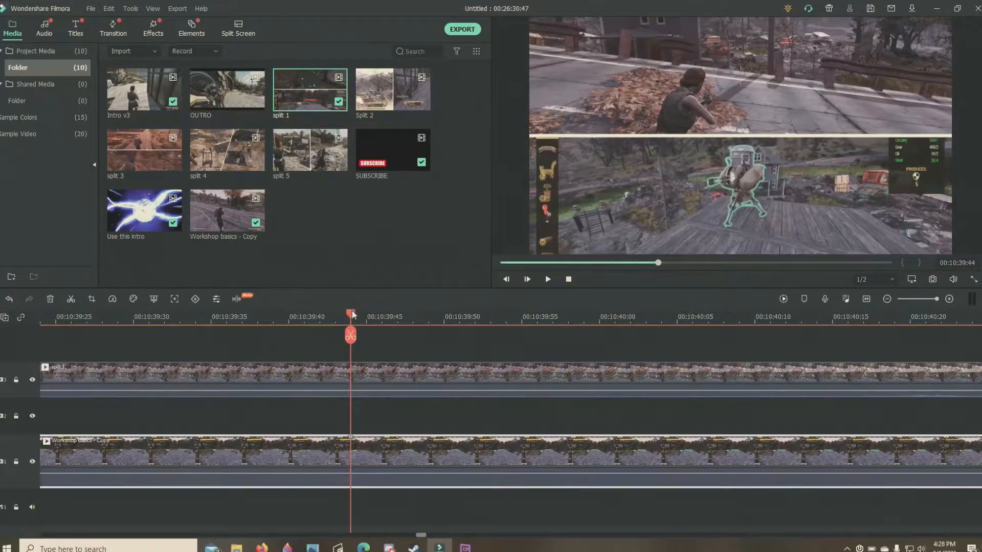
click(186, 415)
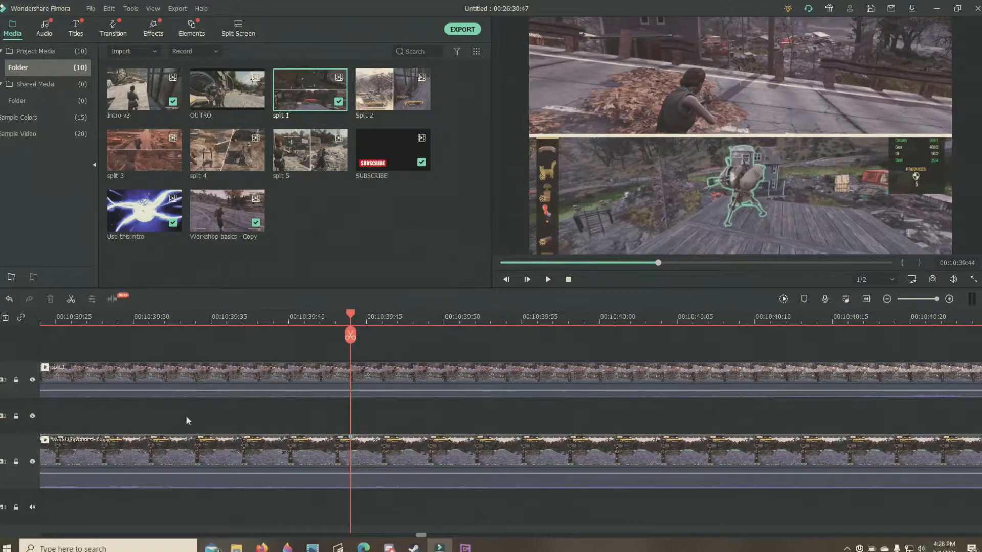
drag(184, 379, 278, 381)
drag(693, 385, 971, 394)
click(914, 300)
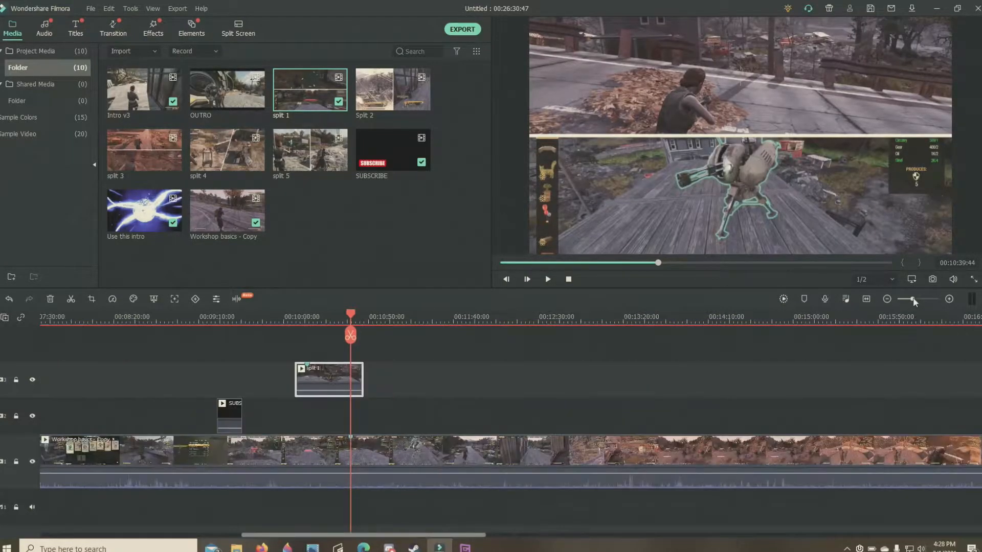
drag(302, 379, 374, 373)
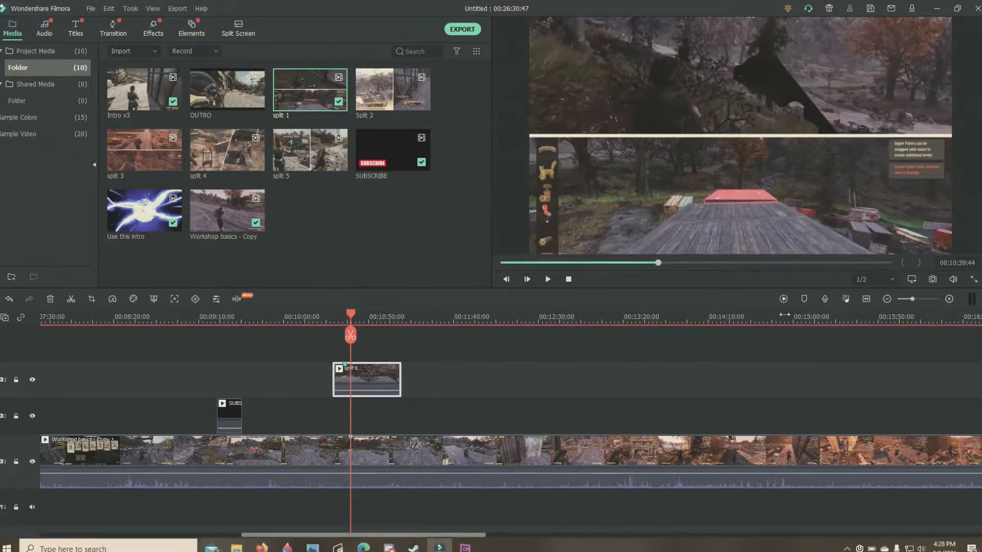
Step: Fine-align the split 1 clip so its marker lines up with the Workshop basics - Copy marker at 00:10:39:44
click(926, 301)
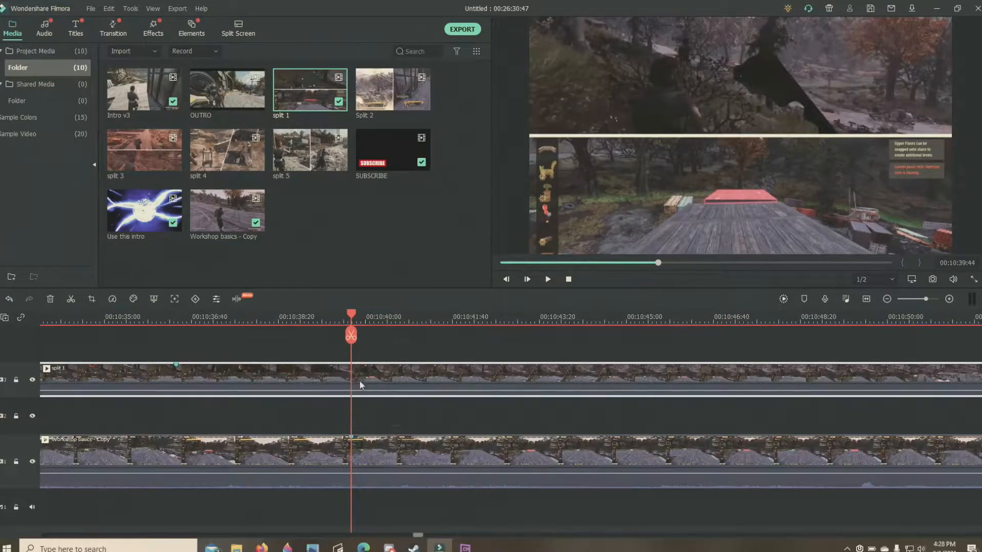
drag(402, 377, 522, 389)
drag(459, 384, 517, 386)
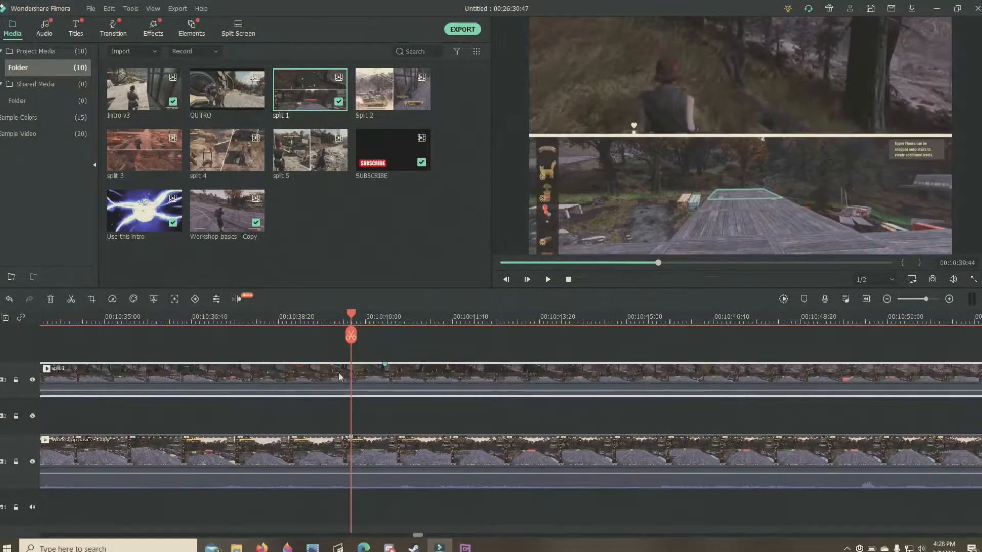
mouse_move(310, 380)
mouse_down()
mouse_move(281, 379)
mouse_move(359, 385)
mouse_up()
mouse_move(460, 392)
mouse_down()
mouse_move(298, 387)
mouse_move(379, 382)
mouse_up()
mouse_move(379, 384)
mouse_down()
mouse_move(400, 385)
mouse_move(290, 374)
mouse_move(341, 381)
mouse_move(295, 390)
mouse_up()
drag(162, 379, 207, 383)
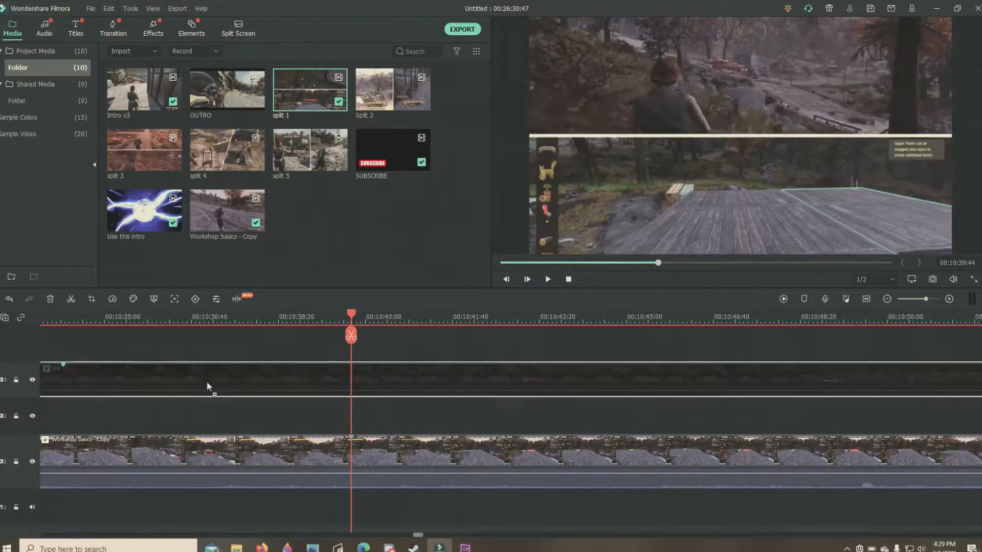
drag(351, 396, 353, 397)
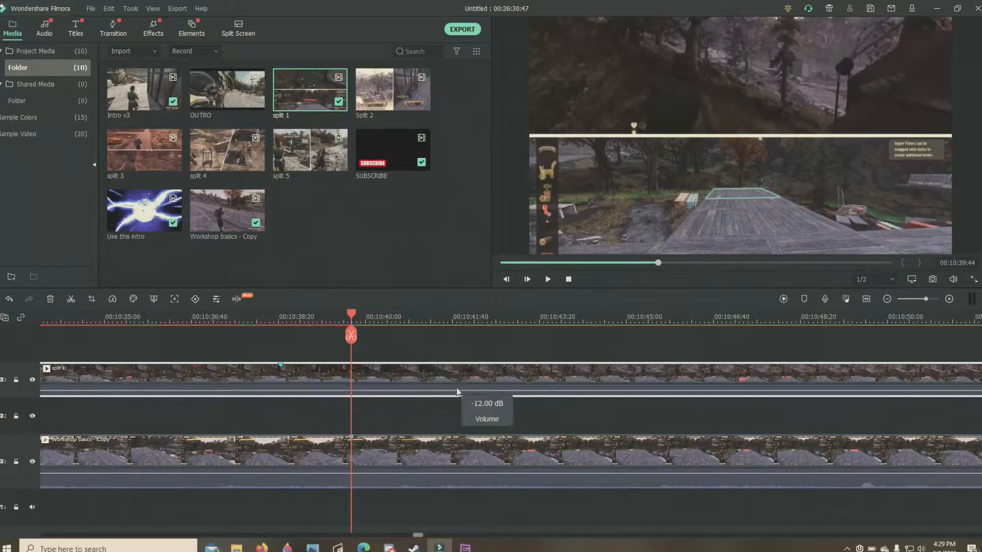
mouse_move(406, 383)
mouse_down()
mouse_move(440, 390)
mouse_move(388, 382)
mouse_up()
mouse_move(298, 374)
mouse_down()
mouse_move(387, 384)
mouse_move(365, 378)
mouse_move(358, 390)
mouse_move(314, 377)
mouse_move(343, 379)
mouse_up()
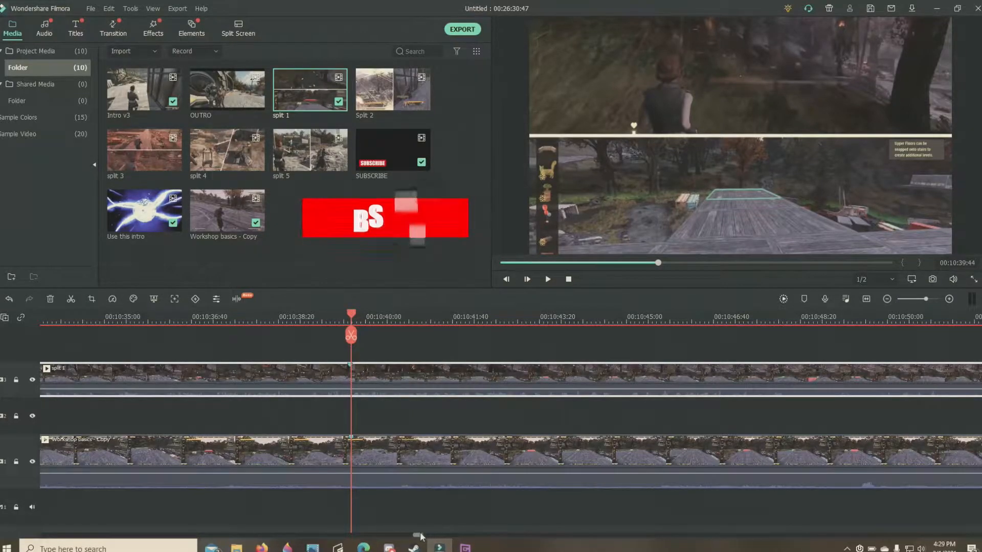
Step: Split the Workshop basics - Copy clip at the start of the split 1 clip, at 00:10:32:29
mouse_move(416, 546)
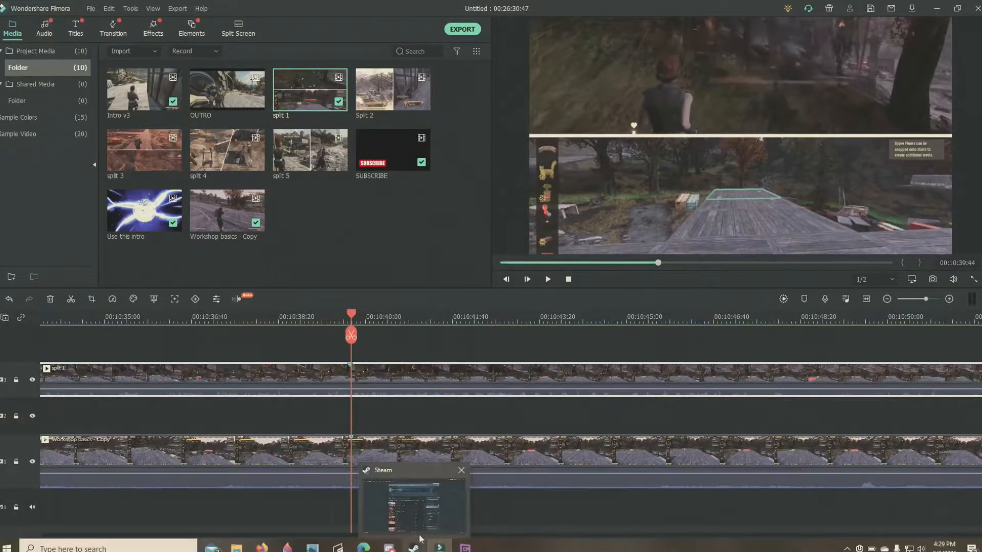
click(553, 505)
mouse_move(417, 535)
mouse_down()
mouse_move(366, 545)
mouse_move(410, 546)
mouse_up()
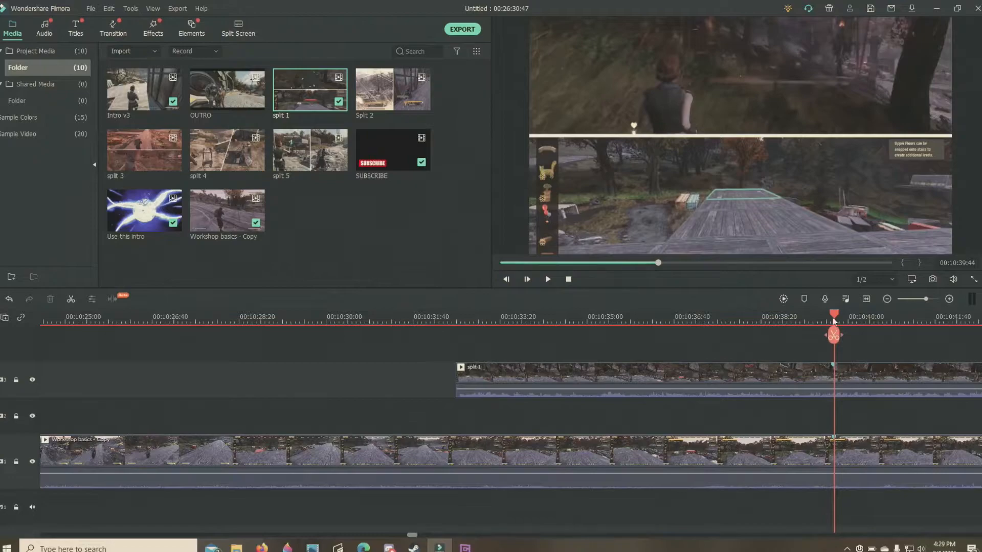
drag(837, 318, 457, 339)
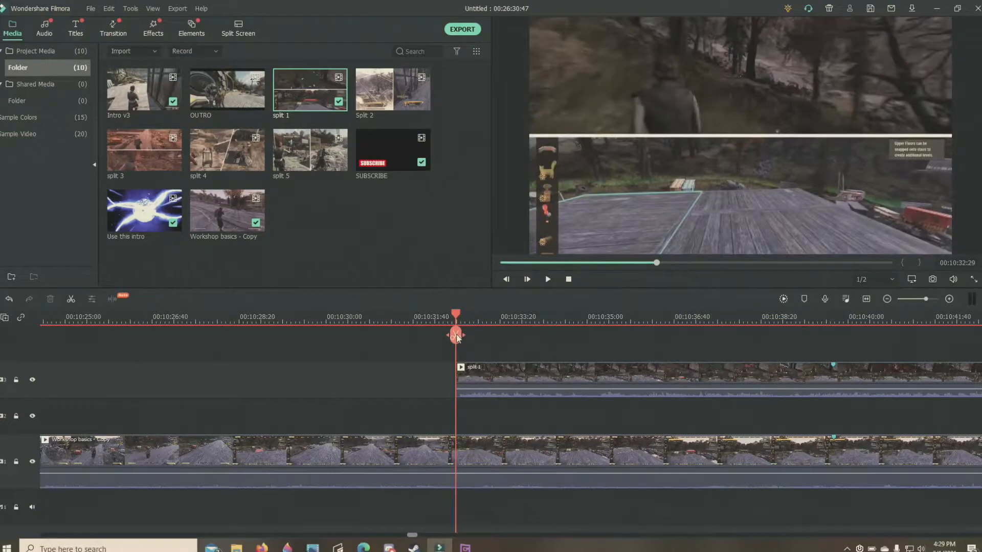
click(456, 336)
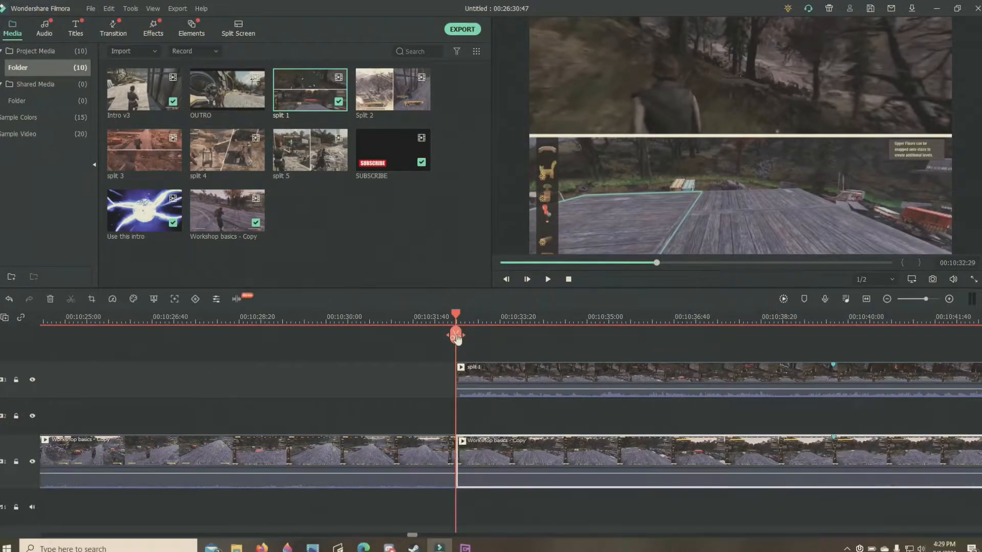
Step: Split the Workshop basics - Copy clip at the end of split 1, at 00:11:13:09, and select the segment beneath split 1
drag(454, 317, 814, 353)
drag(815, 546, 813, 546)
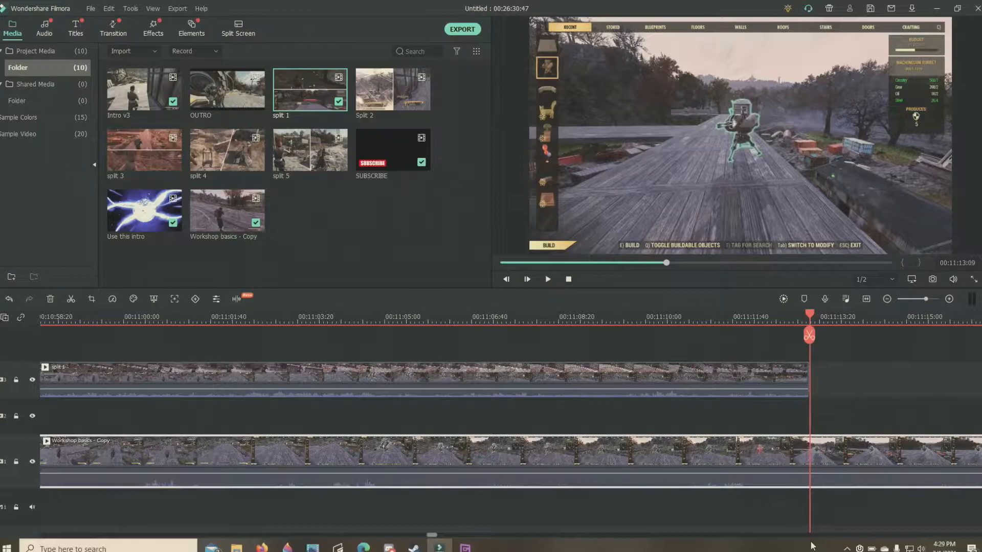
click(809, 337)
click(691, 457)
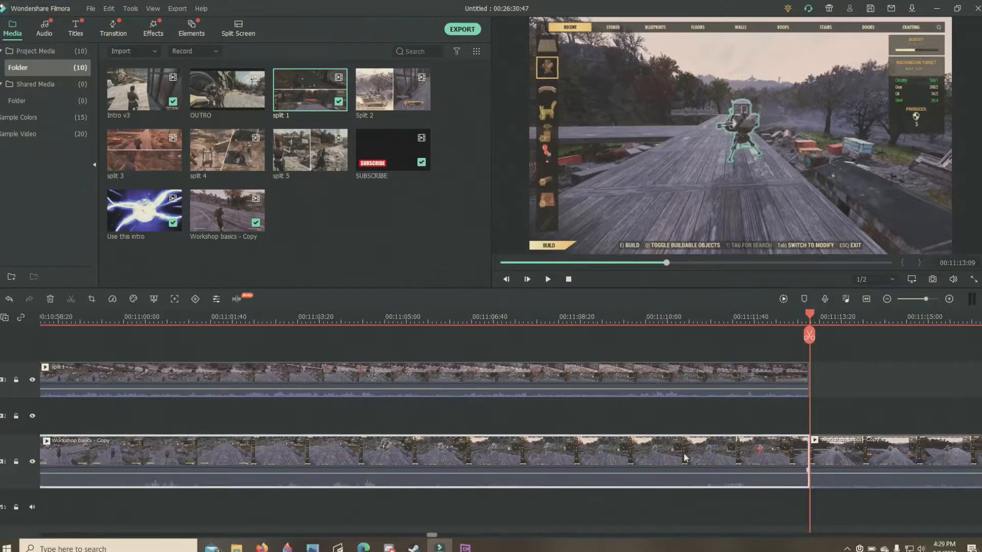
Step: Delete the Workshop basics - Copy segment beneath split 1 and shift the remaining footage back to start at the end of split 1
right_click(684, 456)
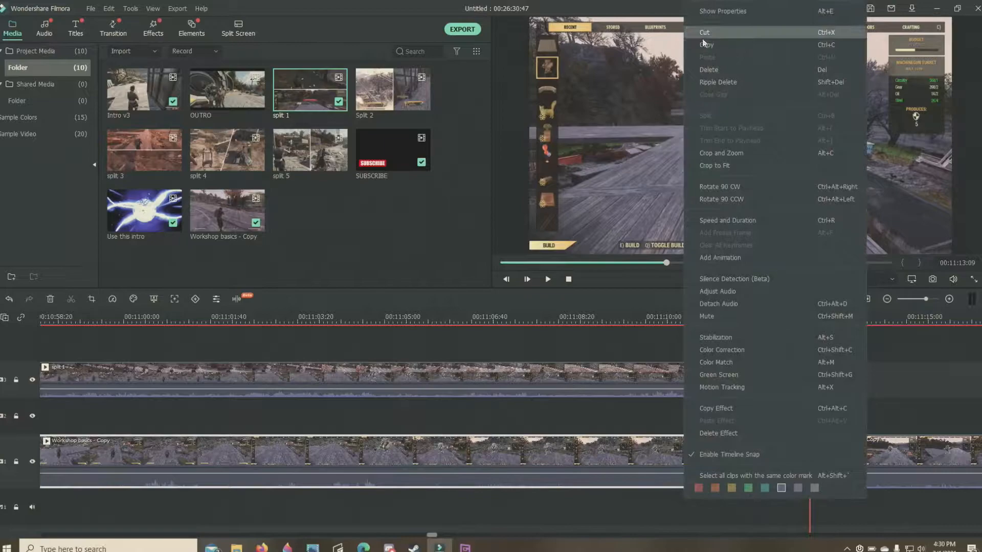
click(750, 73)
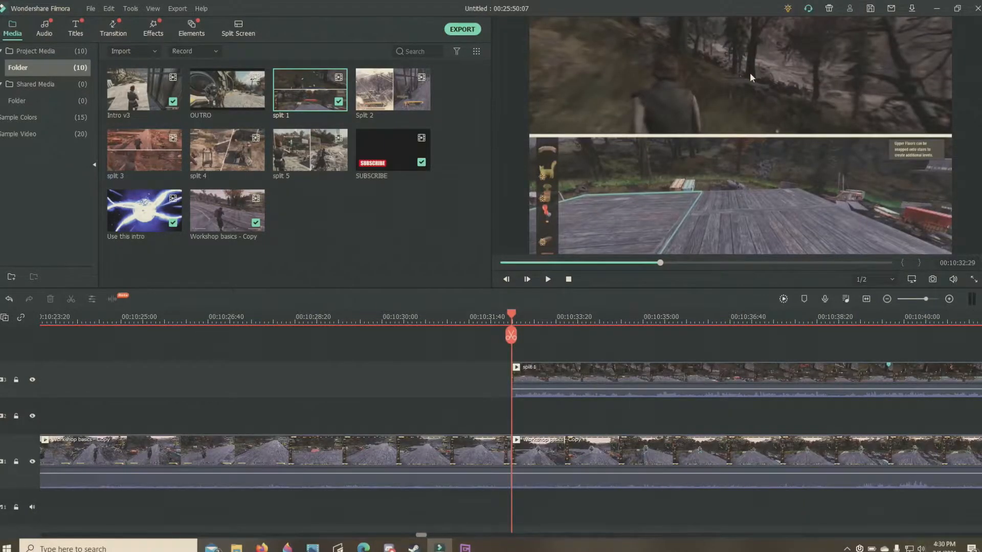
drag(576, 447, 910, 443)
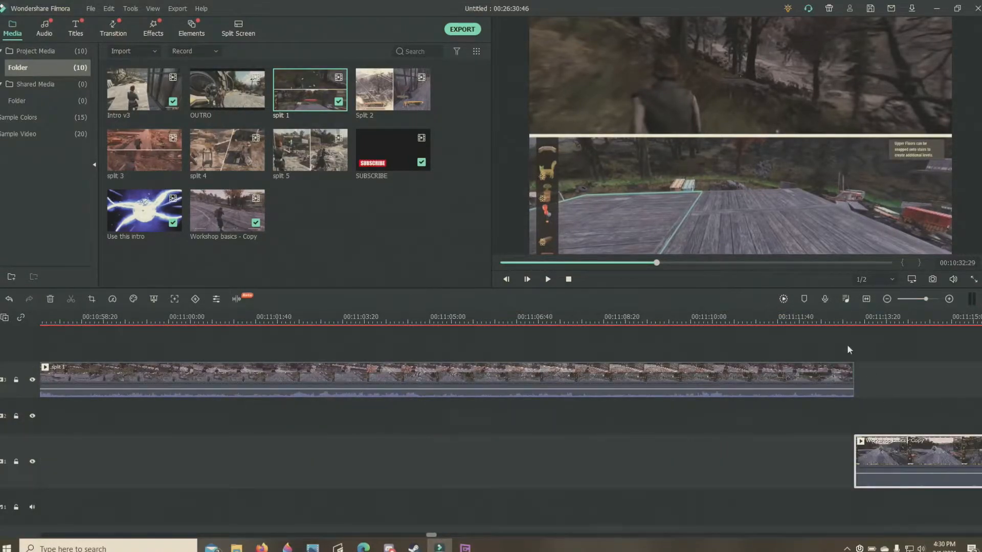
Step: Scrub through the last seconds of split 1 to check how it ends against the following Workshop basics - Copy clip
click(845, 318)
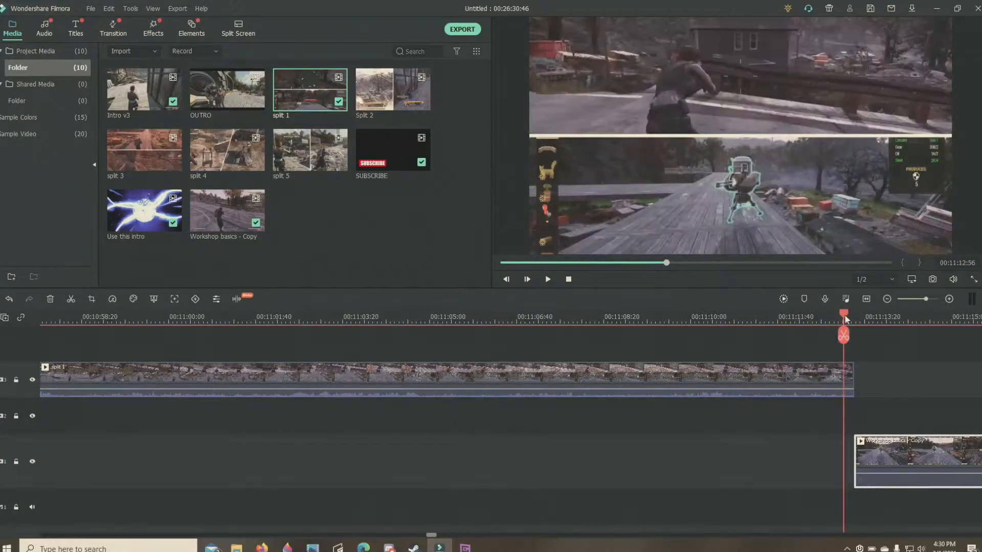
drag(846, 318, 682, 311)
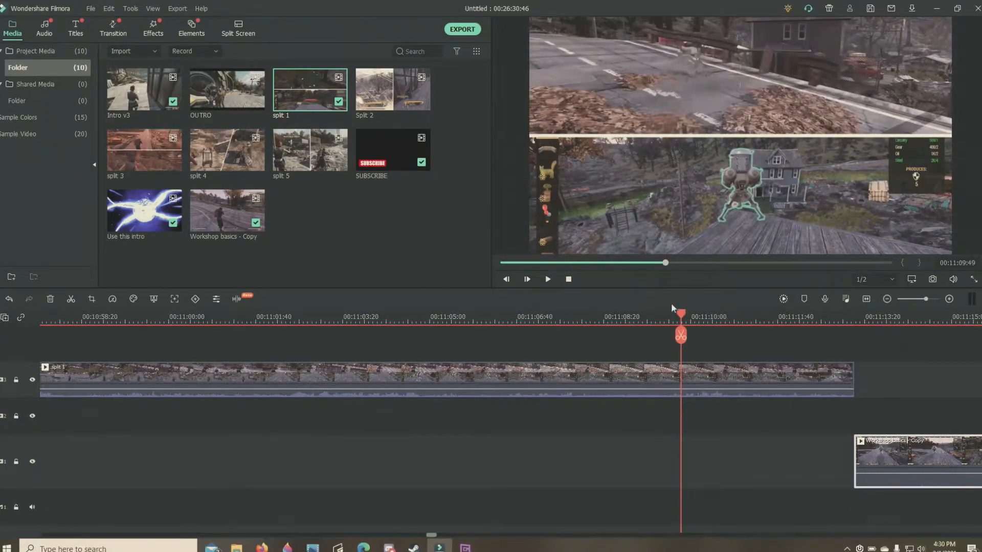
drag(682, 316, 824, 335)
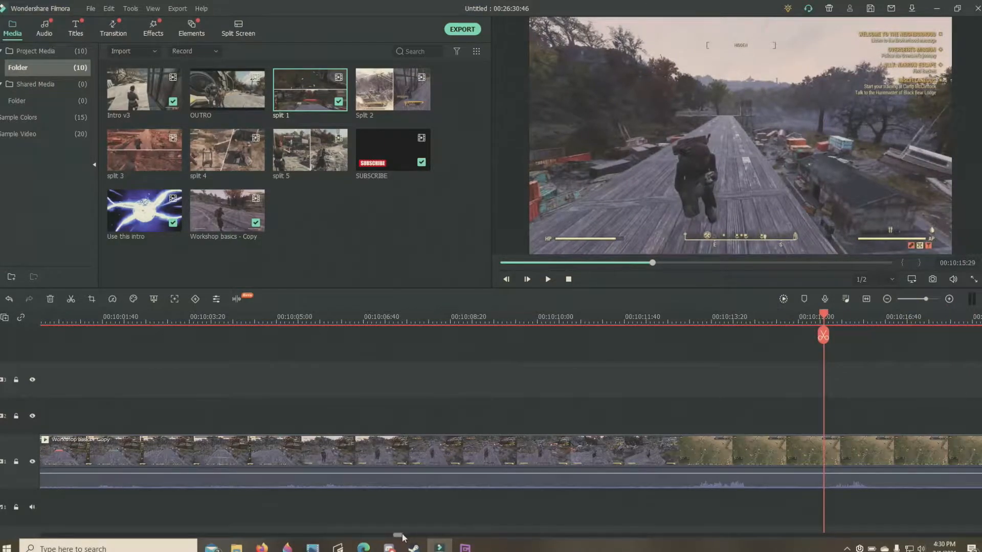
Step: Move the split 1 clip down into the gap between the Workshop basics - Copy clips and set its volume to -4.20 dB
drag(407, 536, 417, 534)
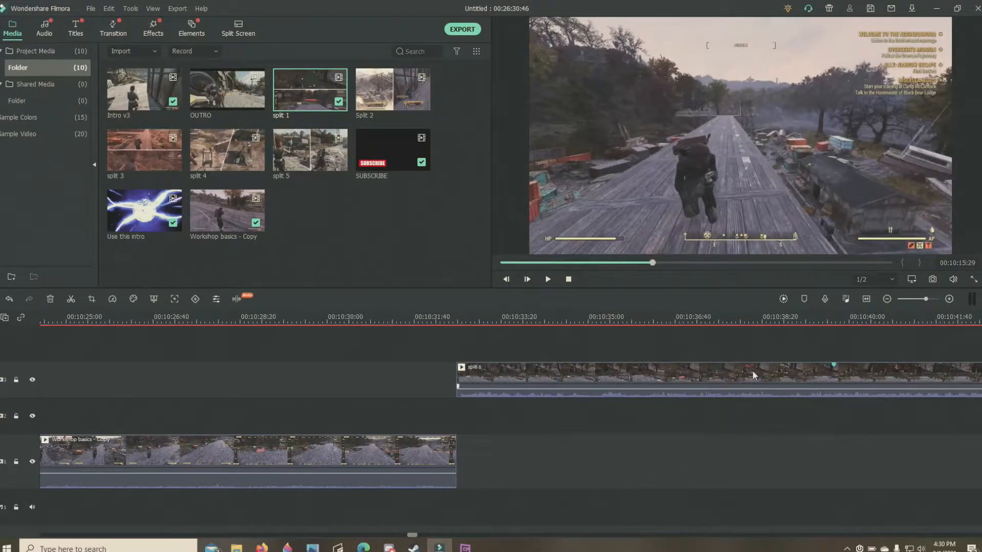
drag(753, 372, 751, 408)
drag(751, 449, 750, 469)
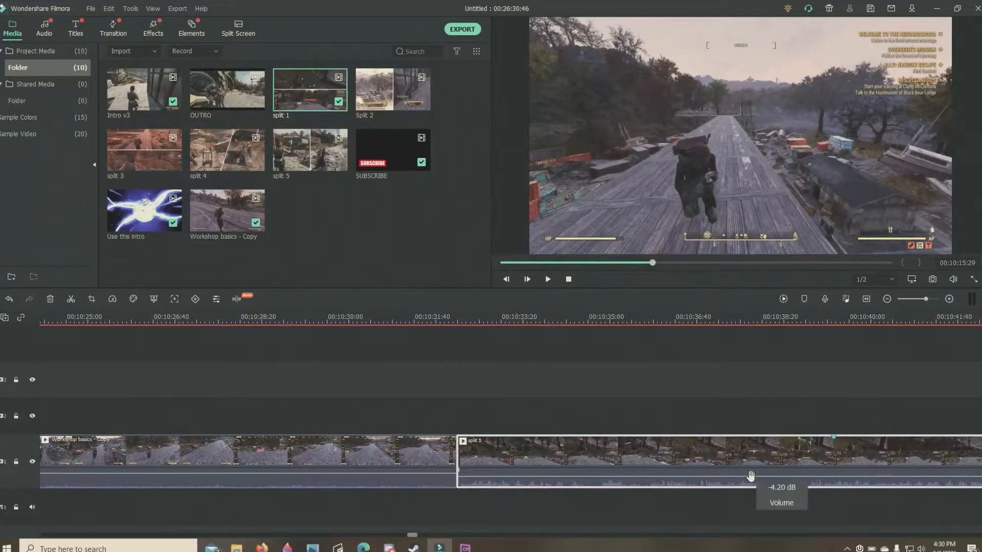
Step: Play the cut from Workshop basics - Copy into split 1, starting at 00:10:31:45, to check picture and sound
click(418, 321)
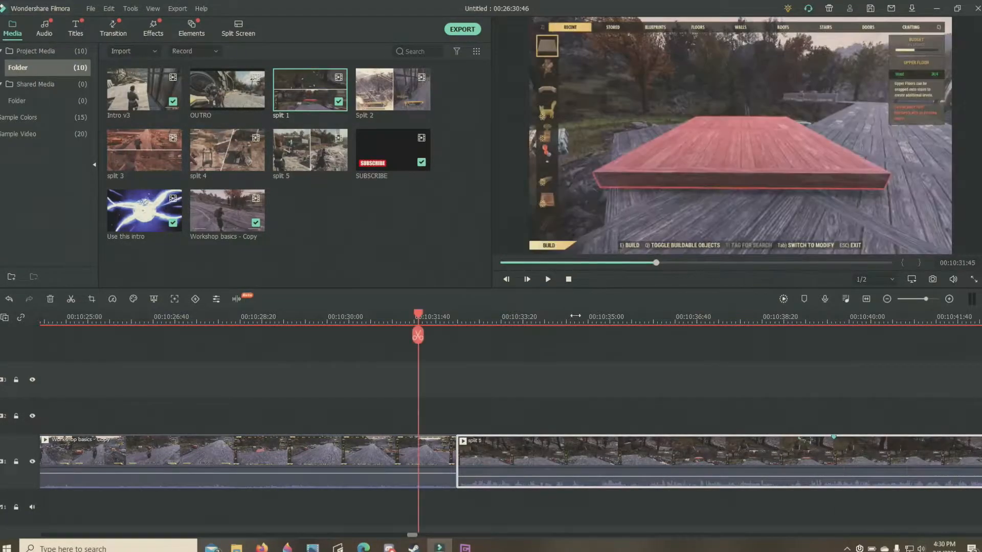
click(547, 280)
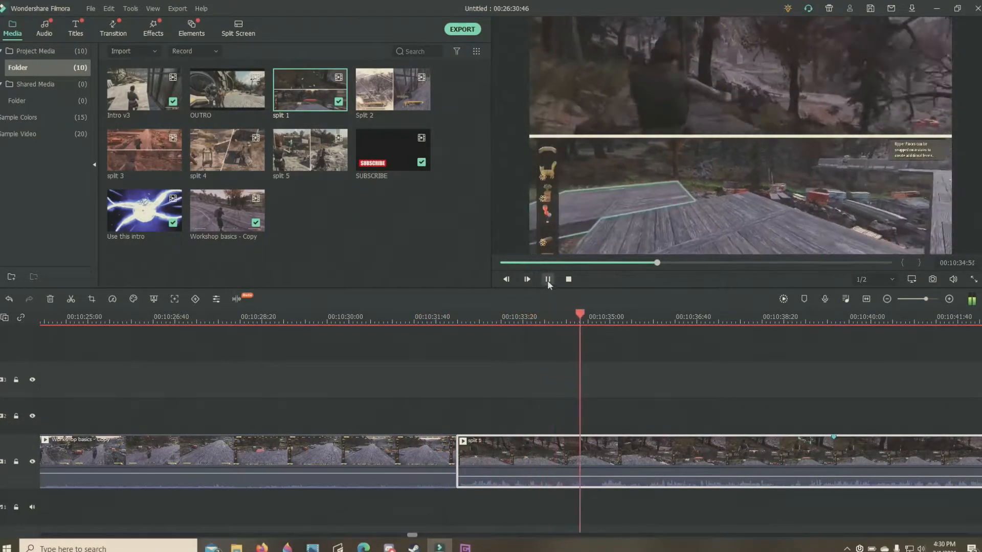
click(548, 279)
Step: Add a Cube transition at the cut from Workshop basics - Copy into split 1, and lower split 1's volume further
click(114, 31)
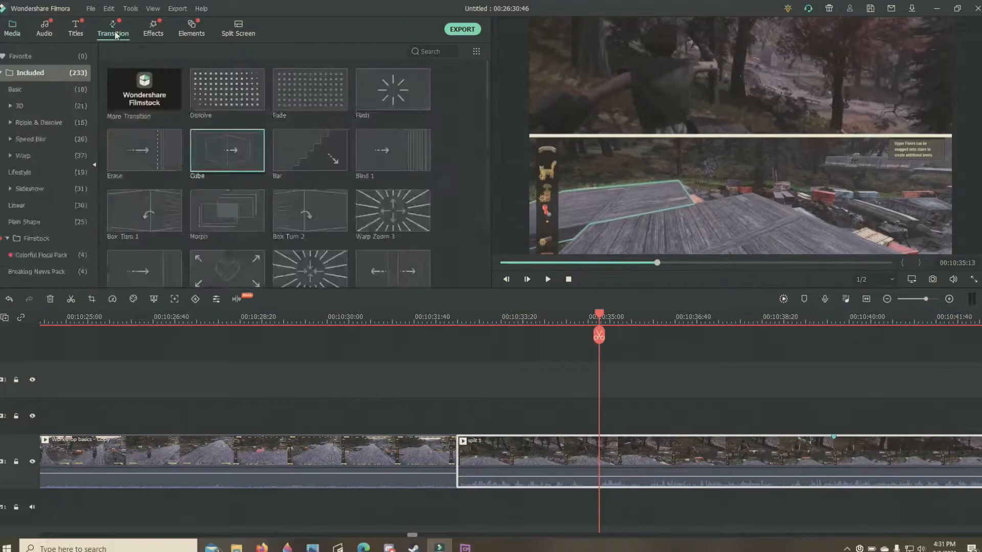
click(293, 95)
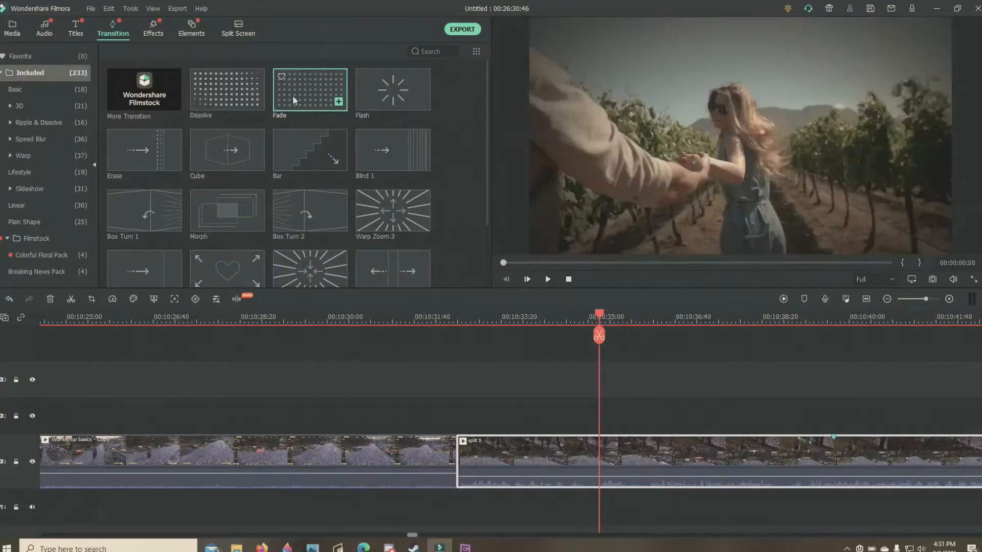
click(228, 139)
drag(228, 137, 443, 455)
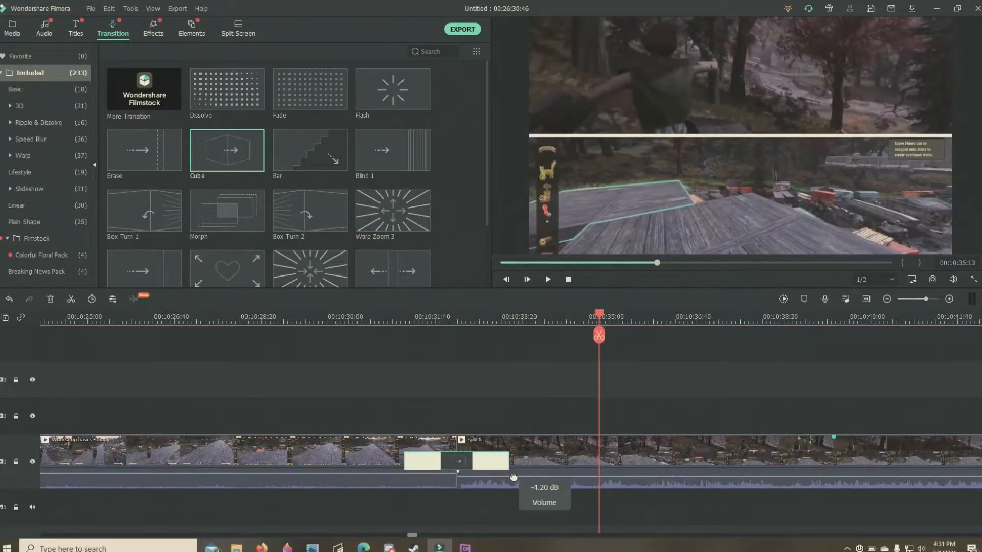
drag(514, 478, 516, 483)
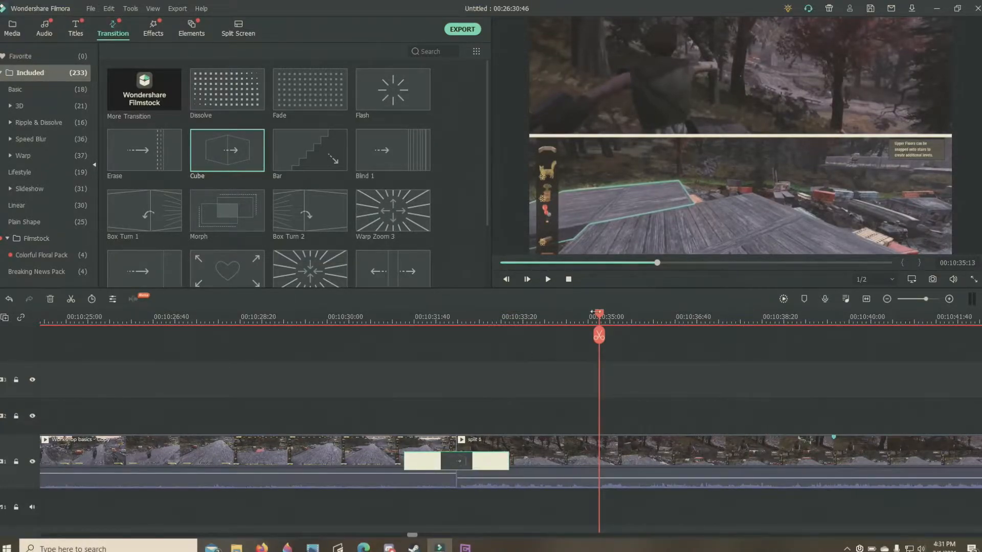
Step: Play the timeline from just before the Cube transition into split 1 to check the transition and volume balance
drag(414, 536, 545, 513)
click(913, 301)
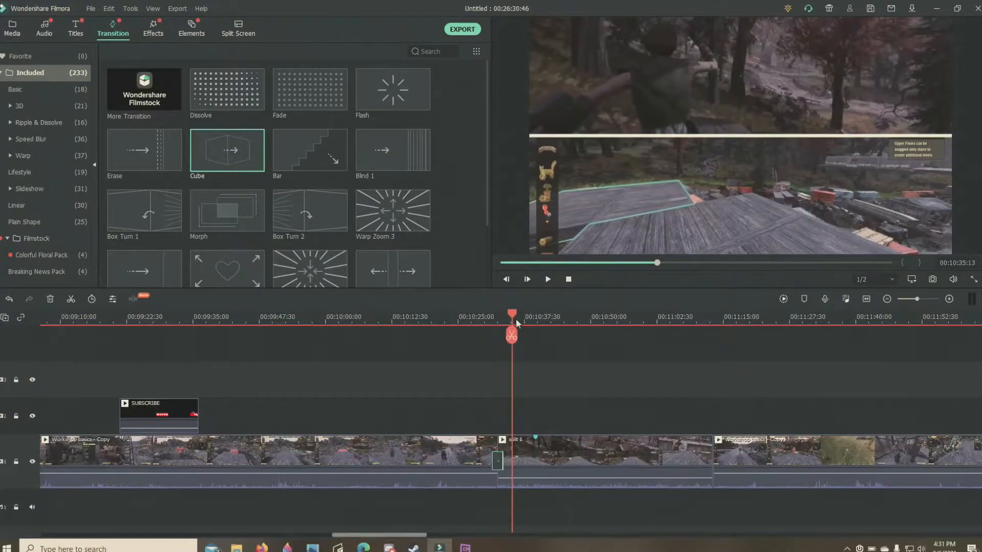
drag(512, 314, 458, 316)
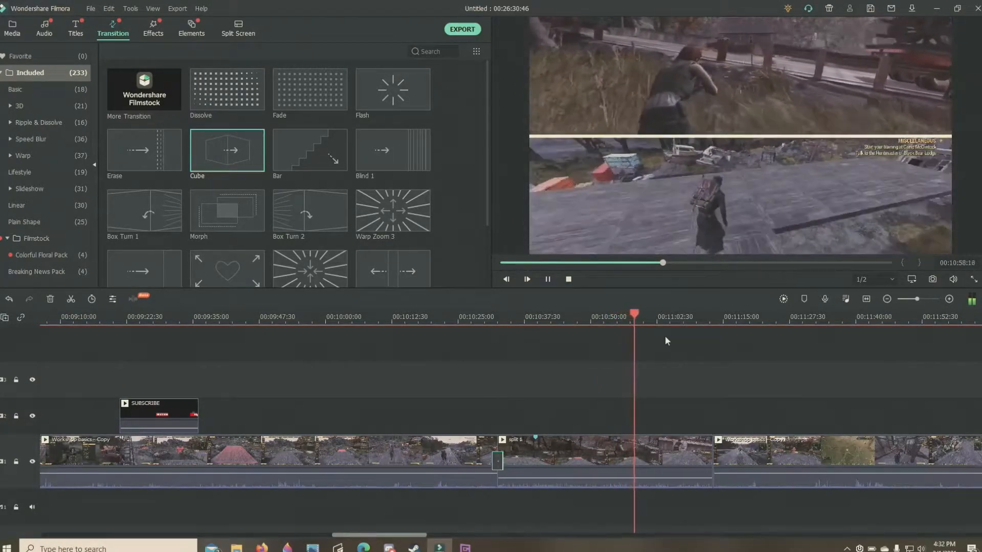
click(547, 279)
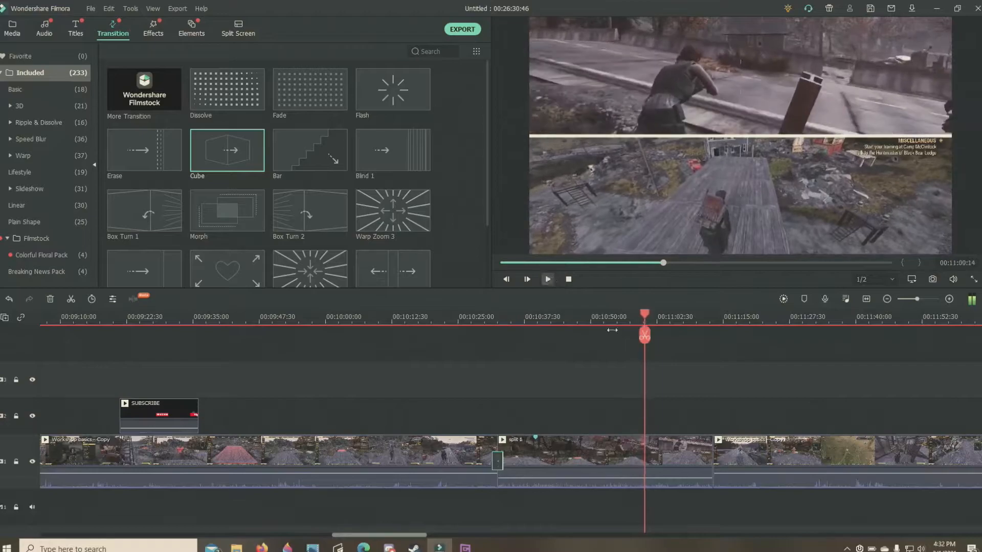
Step: Add a Cube transition at the cut from split 1 back to Workshop basics - Copy and play through it
click(851, 468)
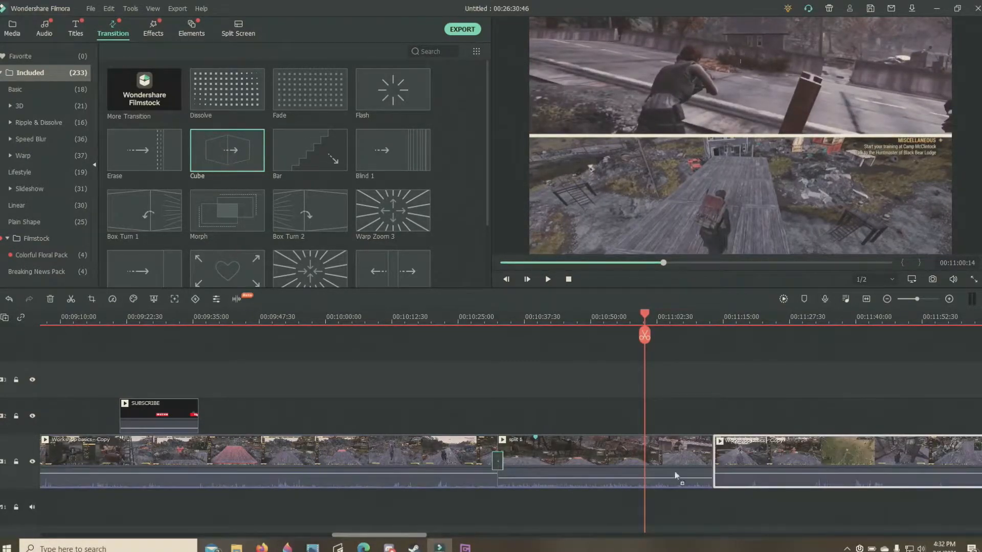
drag(597, 428, 693, 467)
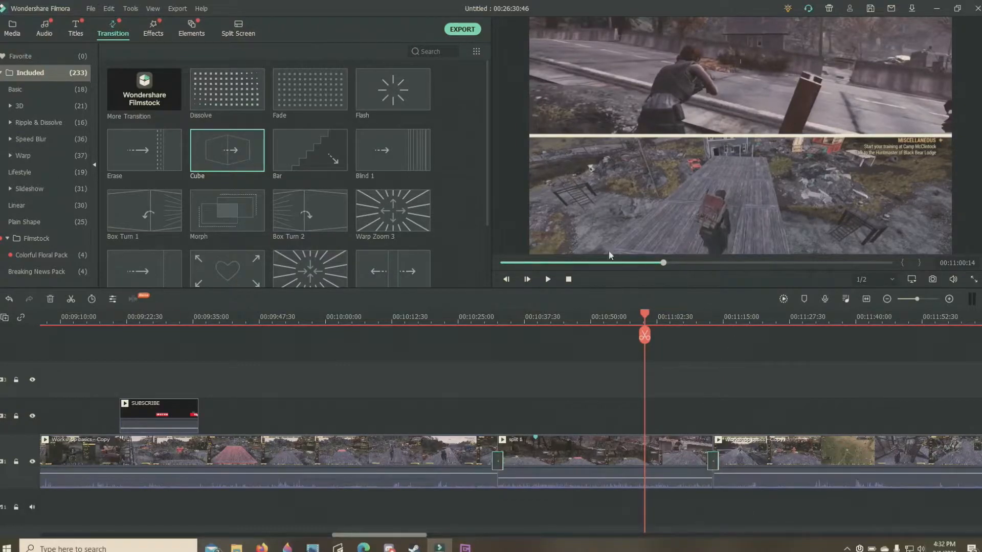
click(552, 281)
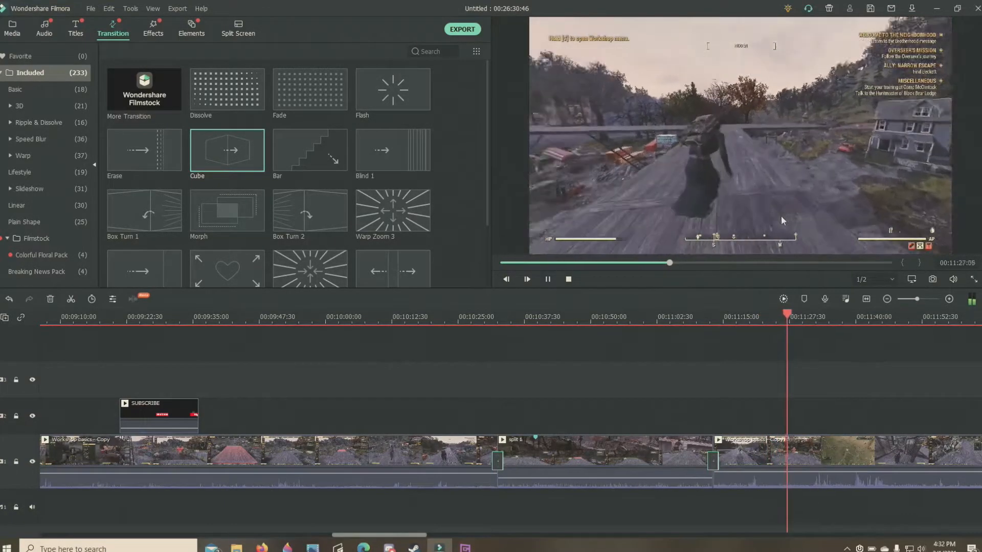
click(548, 279)
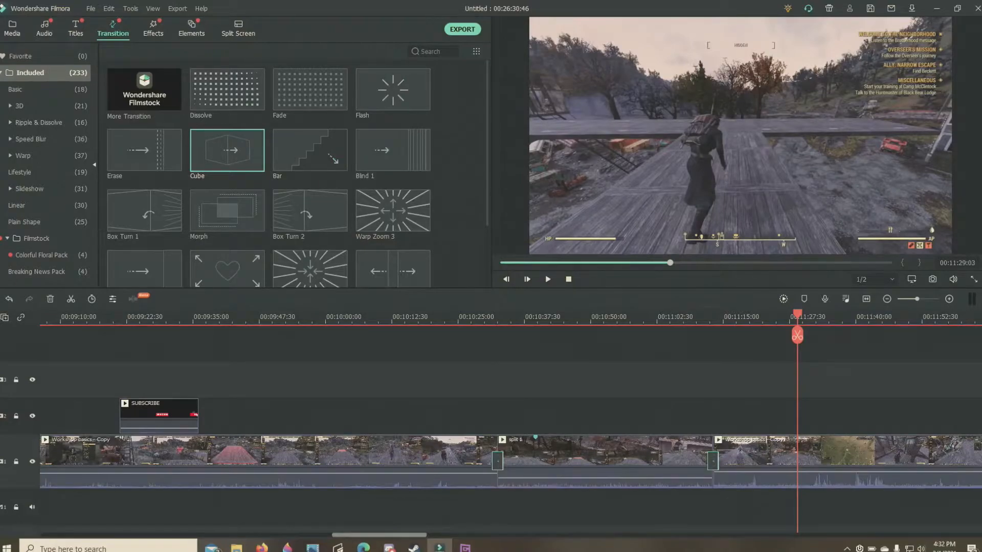
Step: Place the Split 2 clip on a new track above the others at about 00:10:49, and lock and hide the main footage track
click(18, 29)
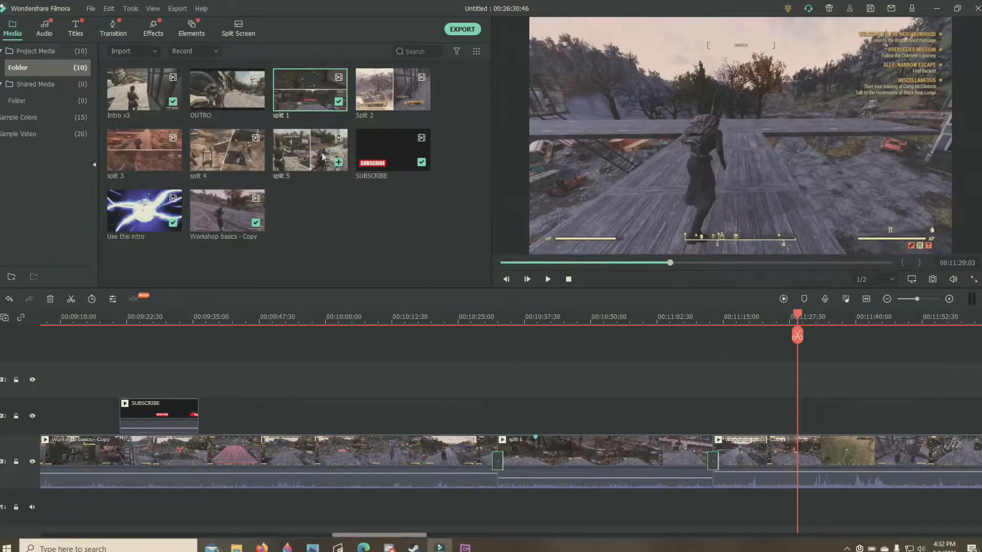
click(372, 104)
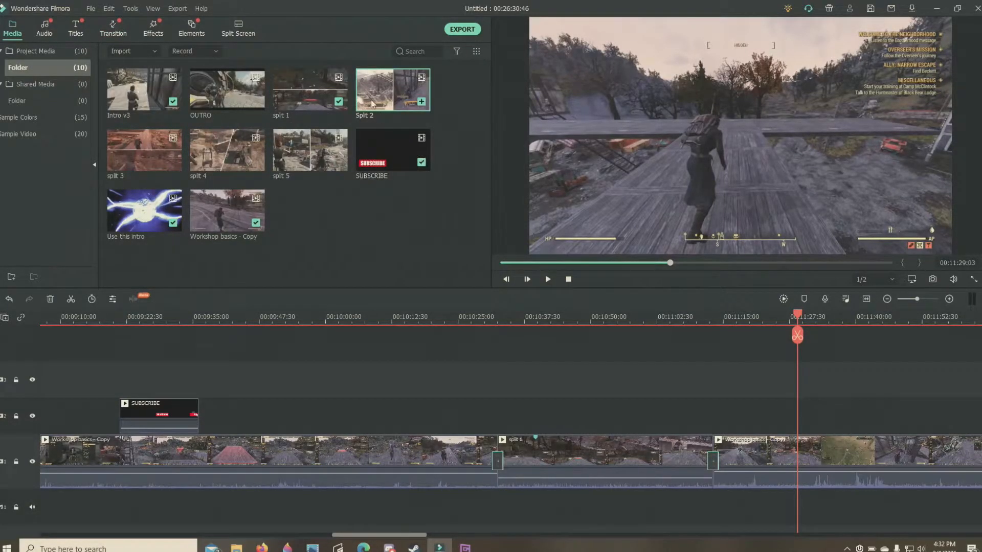
drag(375, 96, 587, 349)
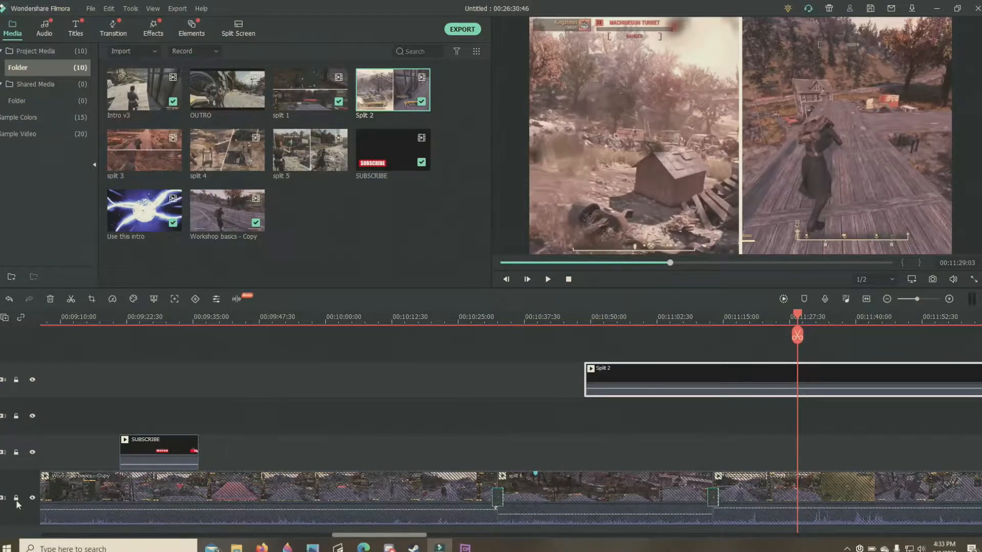
click(32, 498)
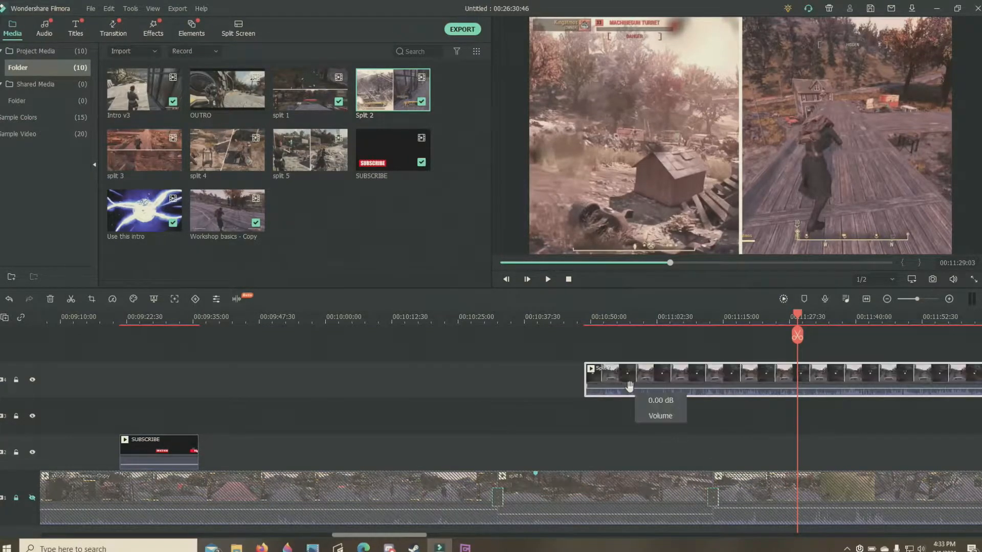
Step: Play Split 2 from its start, raising its volume to 12.00 dB and lowering it again
drag(796, 324, 585, 305)
click(548, 279)
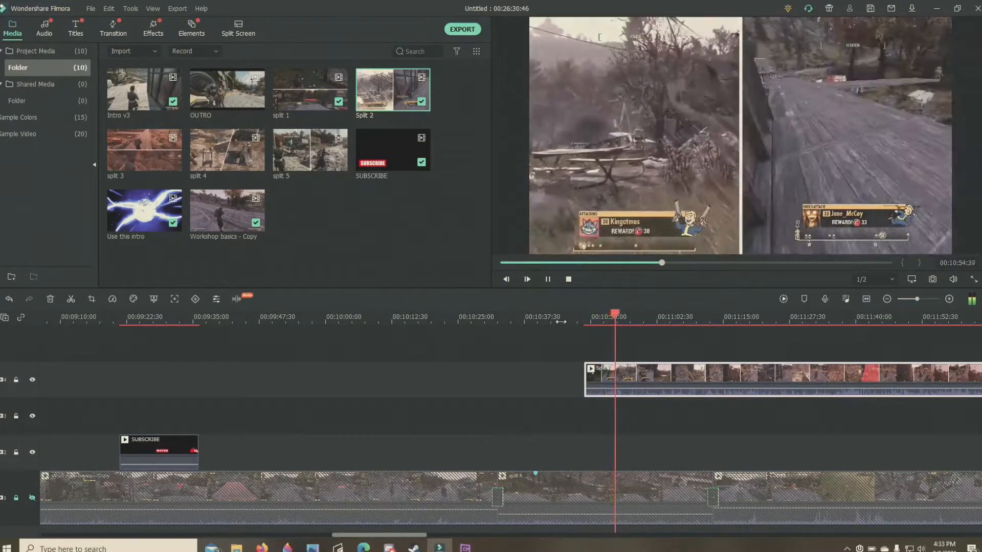
drag(795, 389, 796, 381)
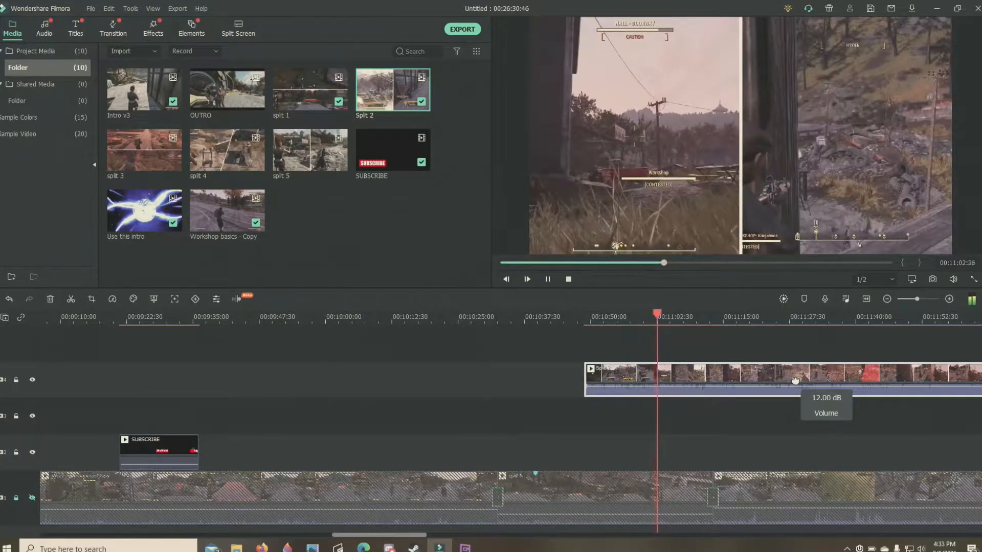
drag(796, 381, 794, 390)
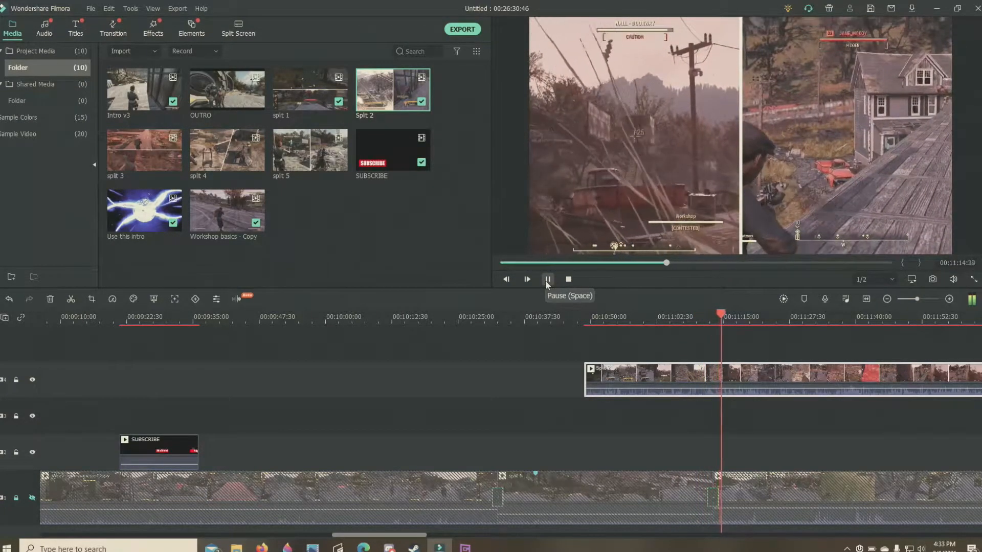
Step: Play Split 2 further, pausing and resuming, and stop playback at 00:11:18:35
click(547, 279)
click(546, 281)
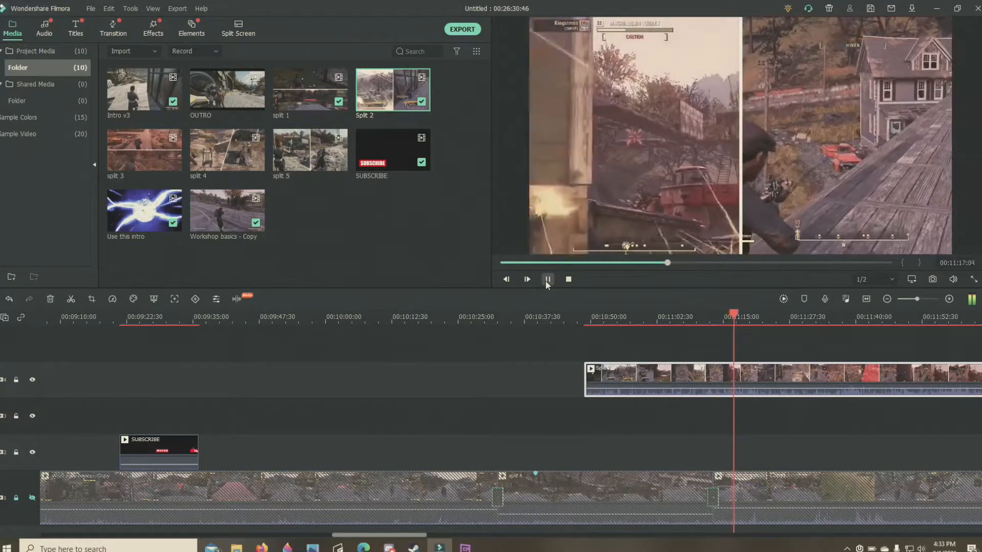
click(546, 279)
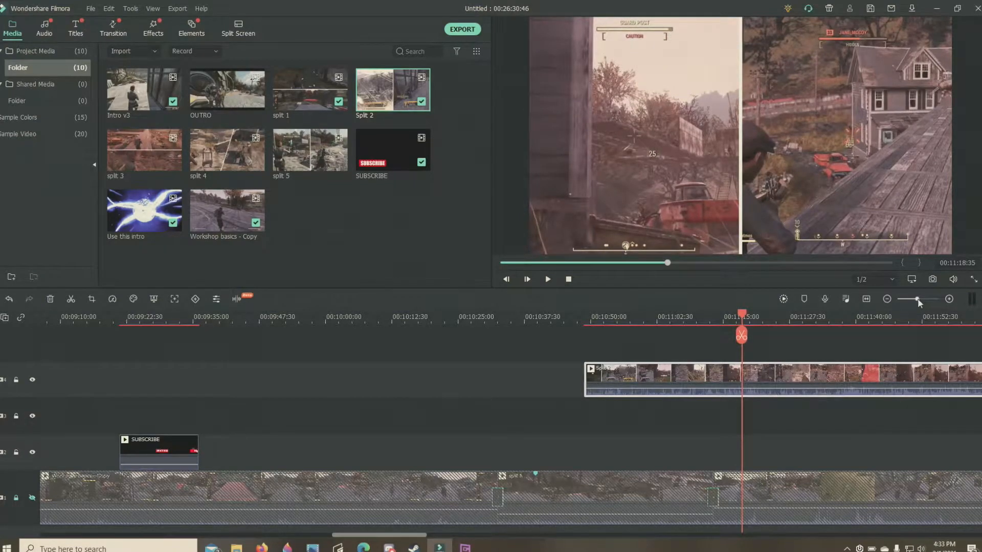
Step: Examine Split 2 almost frame by frame backward from 00:11:18:35 to 00:11:17:54, looking for a sync point between both halves
drag(918, 299, 936, 299)
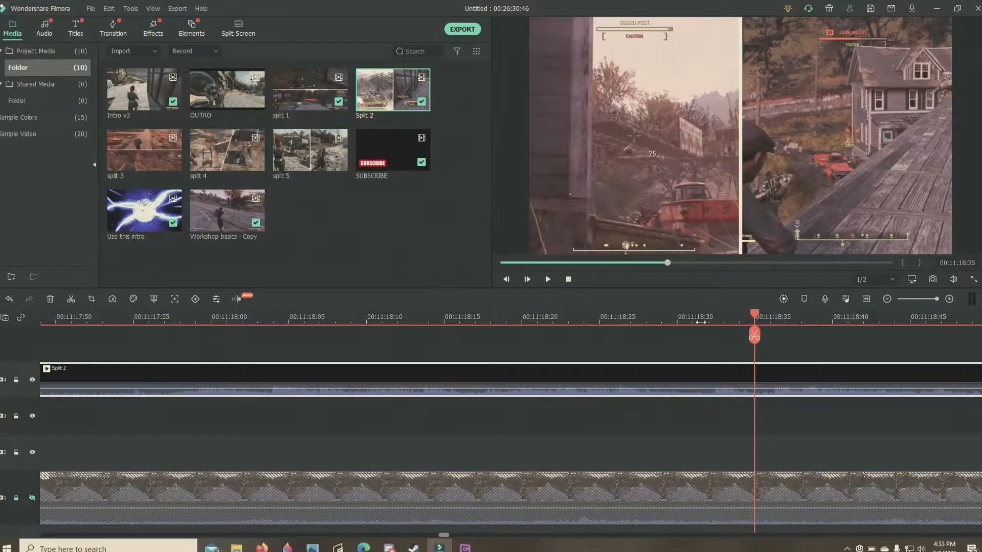
click(670, 322)
click(599, 319)
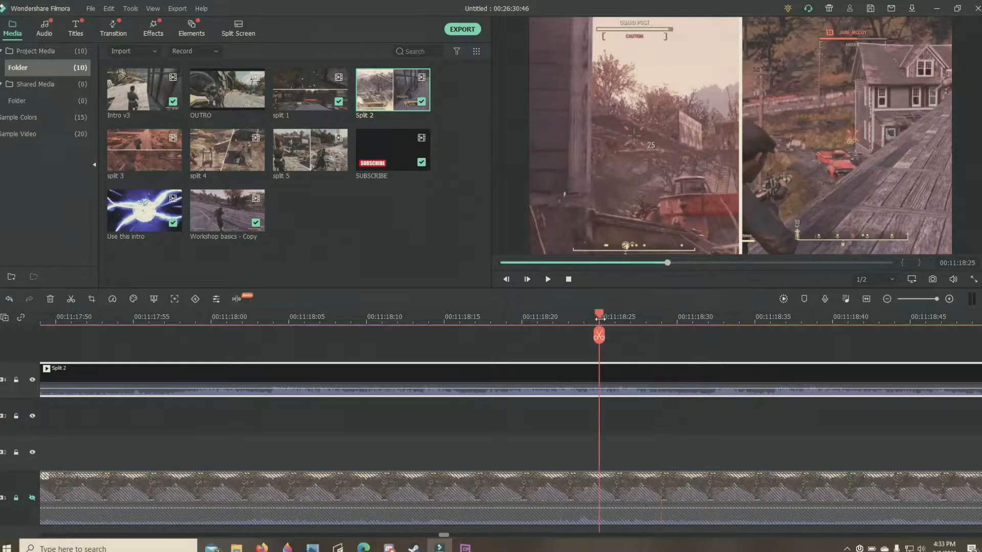
click(522, 319)
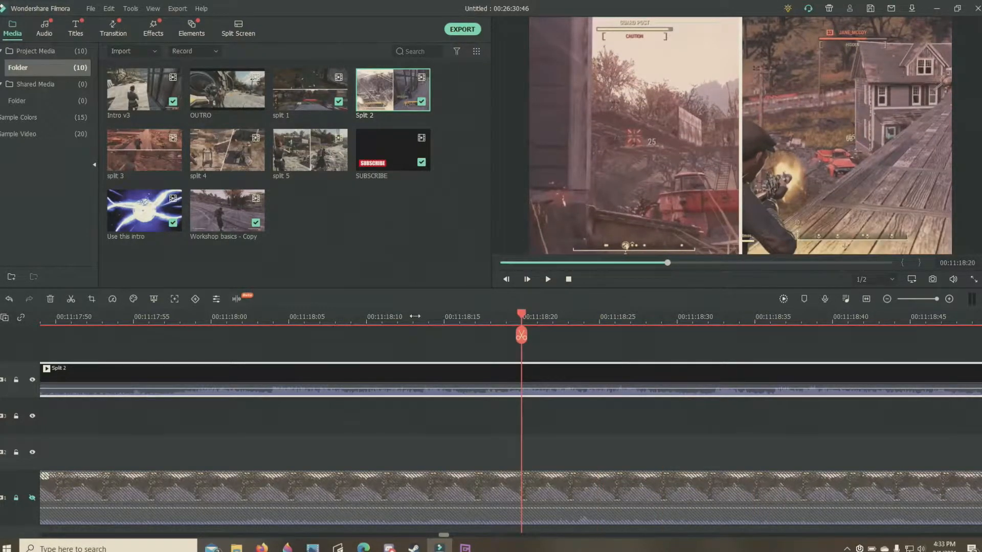
click(413, 317)
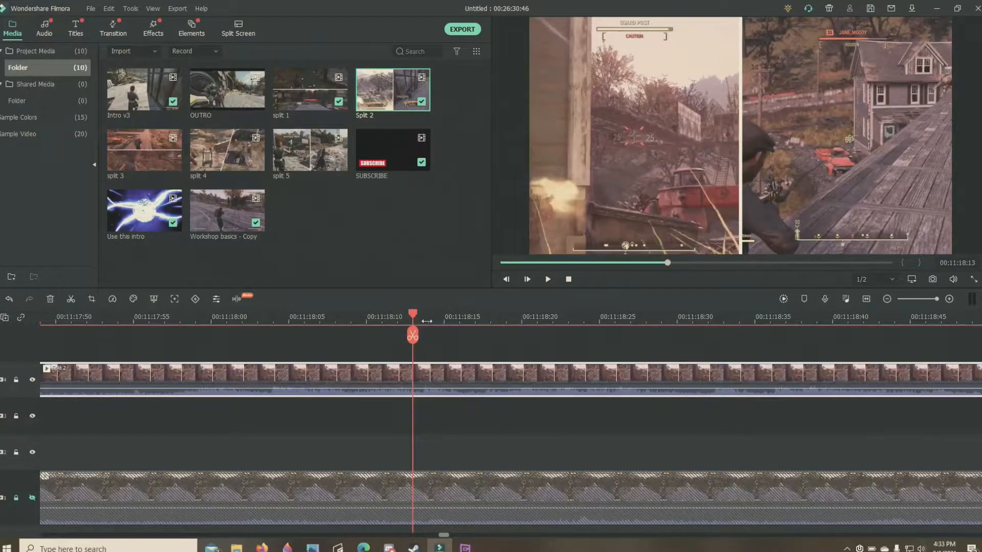
click(335, 318)
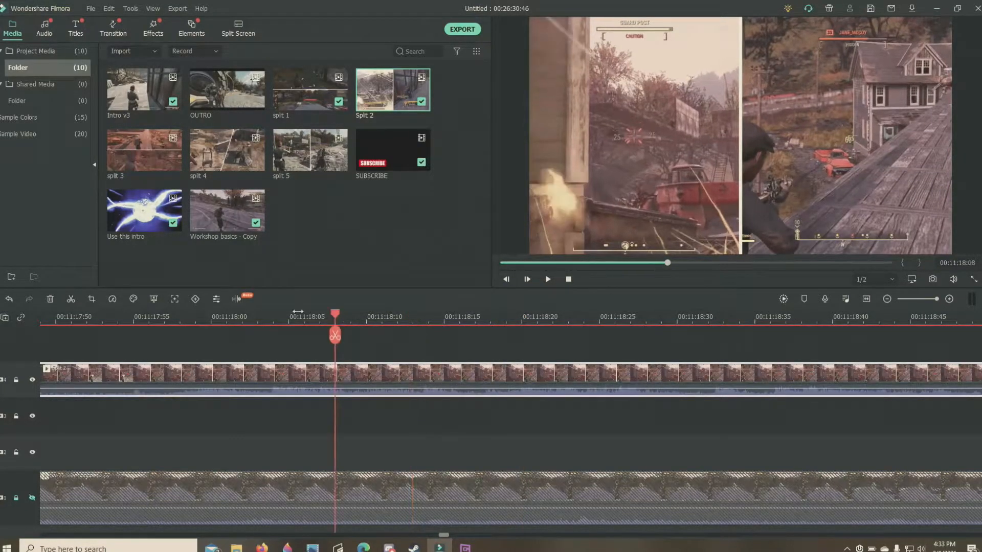
click(272, 317)
click(242, 317)
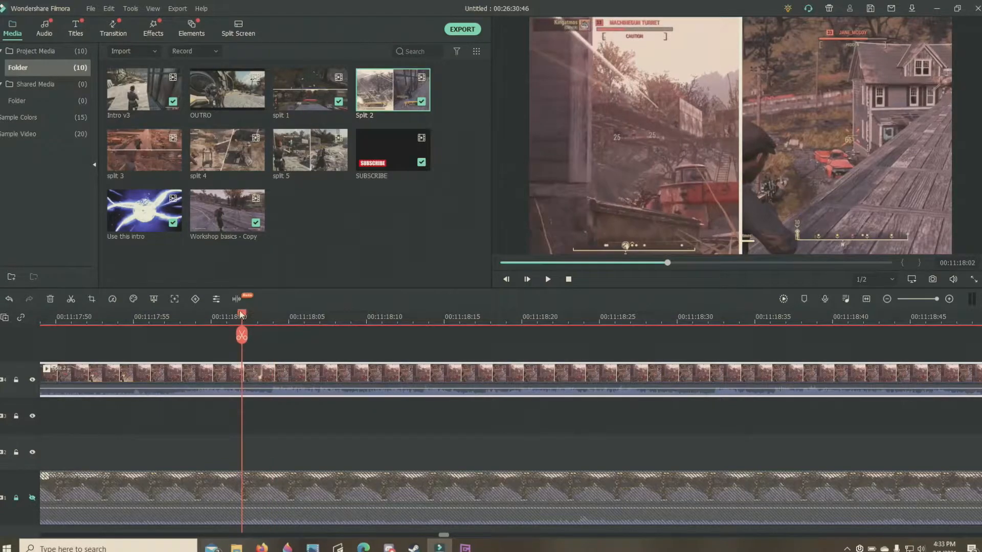
click(210, 317)
click(179, 317)
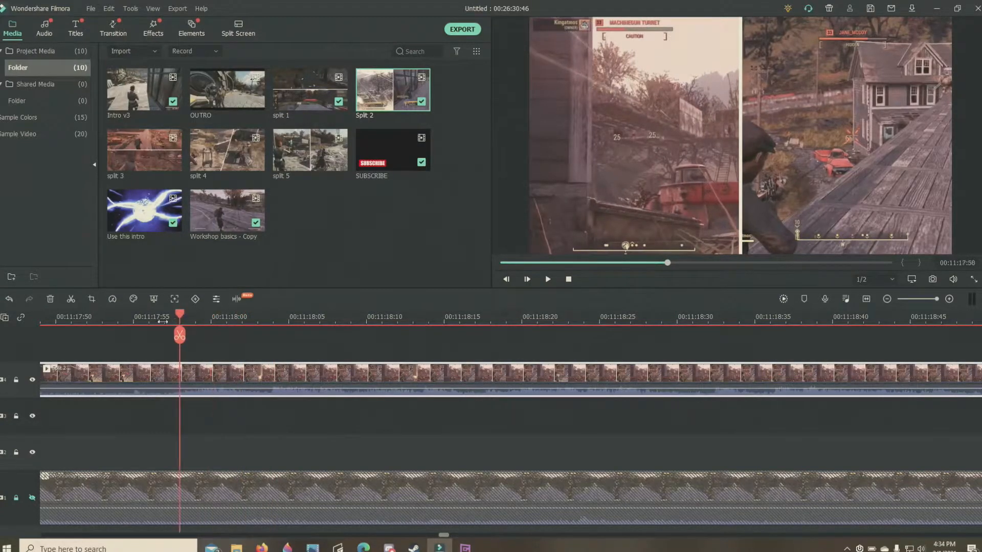
click(147, 317)
click(128, 311)
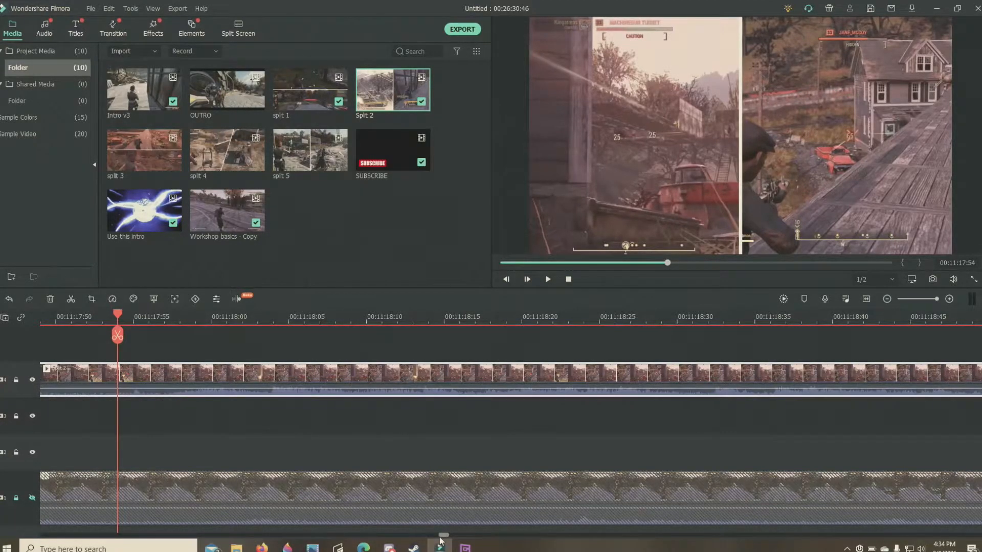
Step: Inspect the Split 2 frames one at a time from 00:11:08:32 to 00:11:08:36
drag(440, 537, 434, 537)
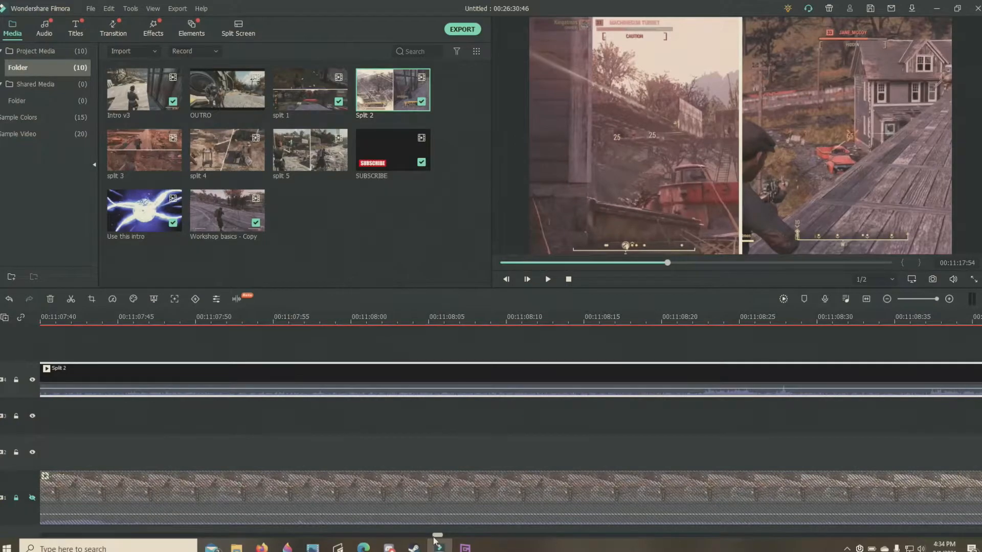
click(850, 320)
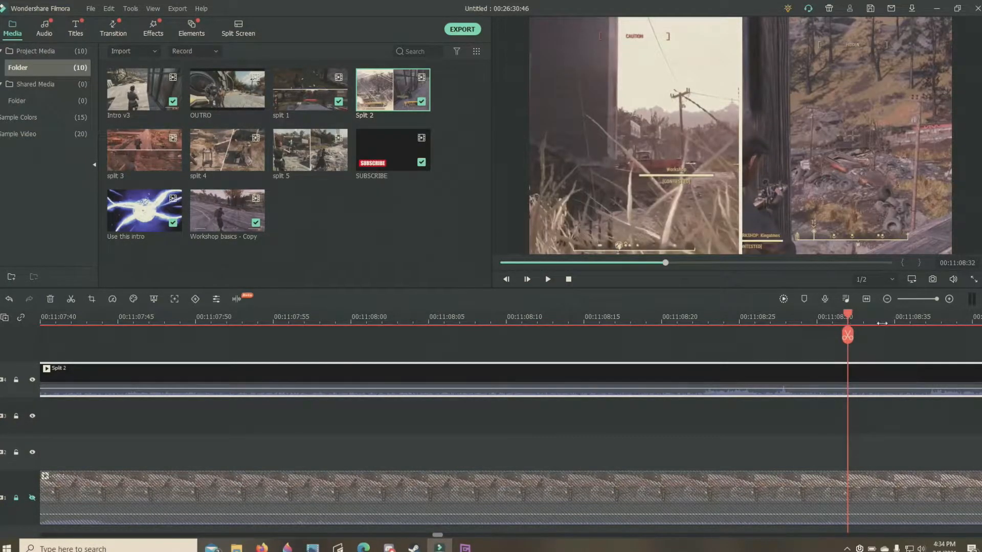
key(Right)
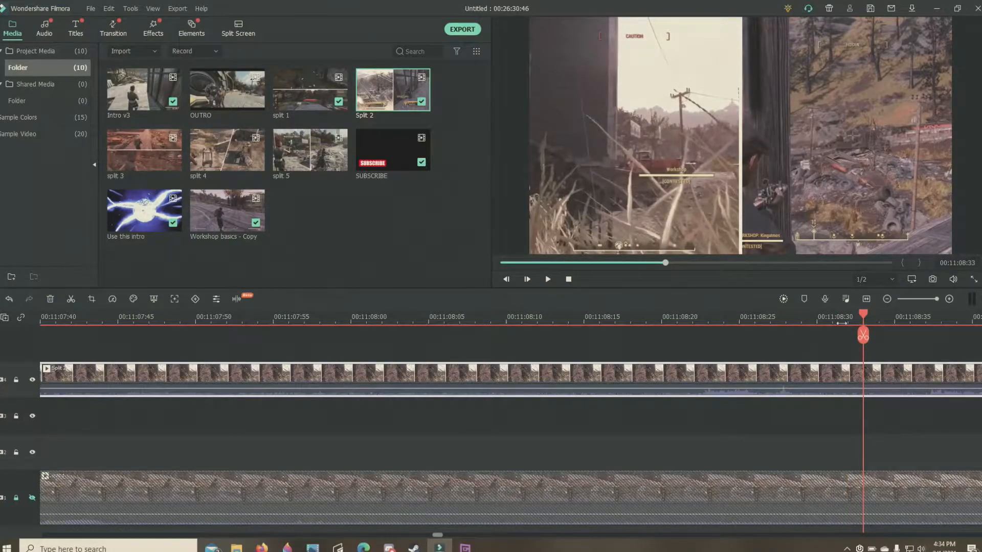
click(880, 322)
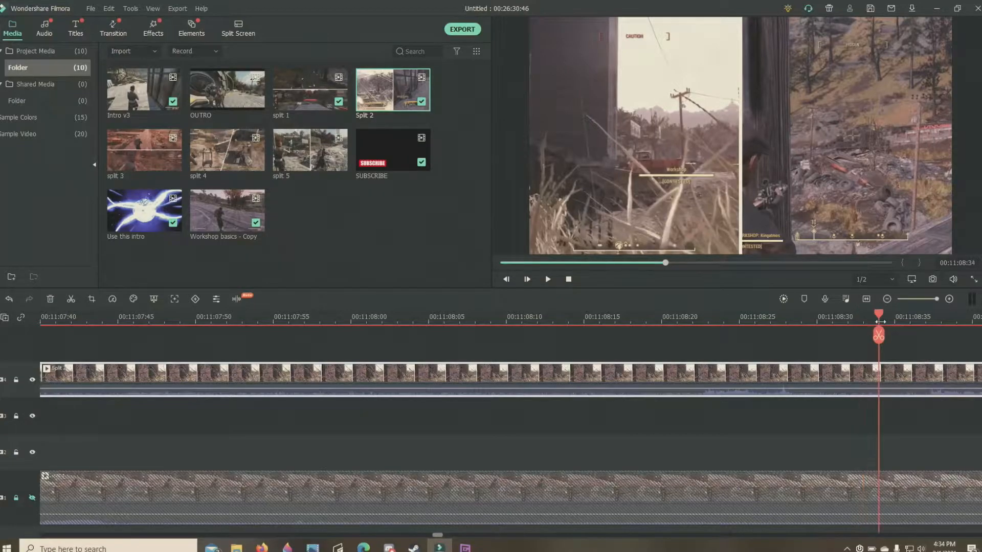
click(904, 318)
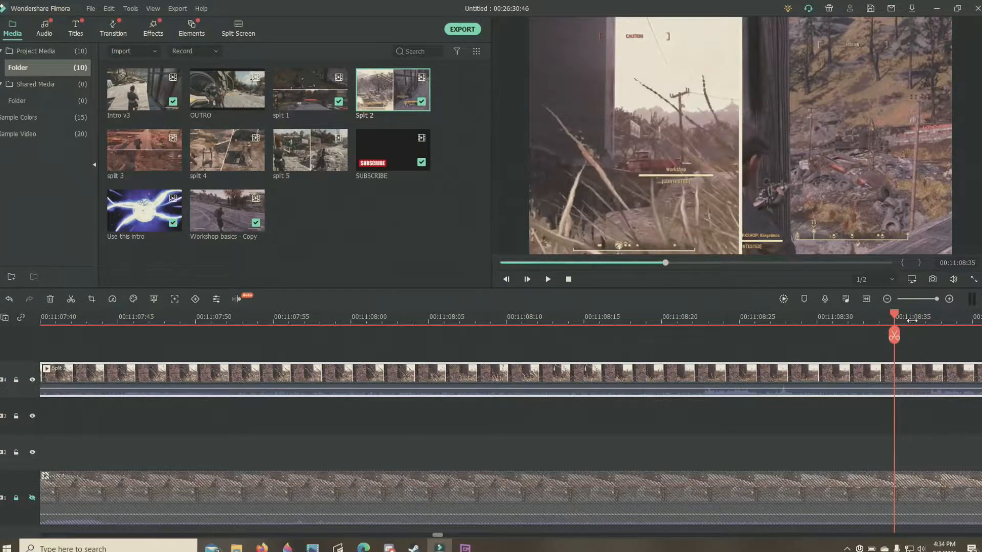
click(910, 319)
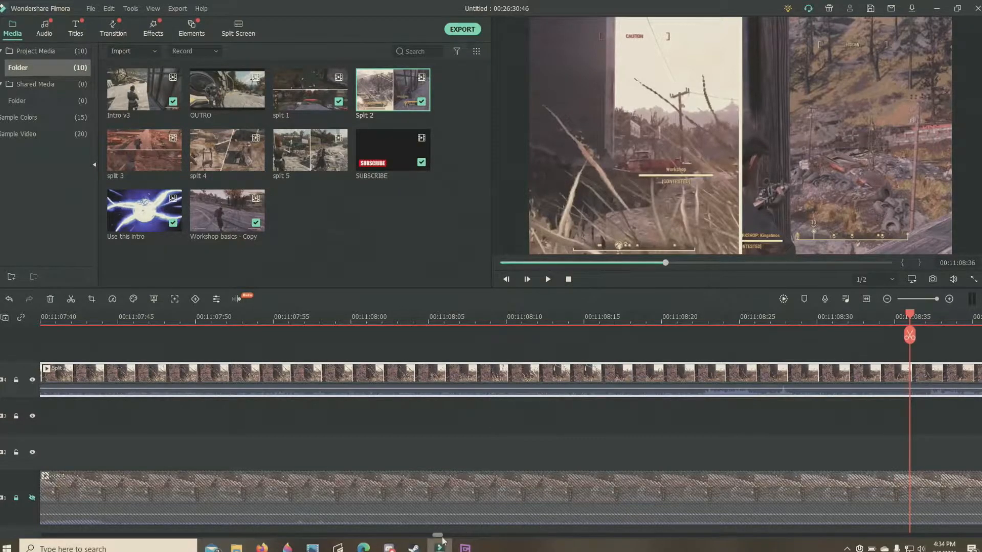
Step: Check the later part of Split 2 at 00:11:24:55 and step back a few frames past 00:11:24:50
drag(441, 537, 451, 537)
click(505, 354)
click(522, 318)
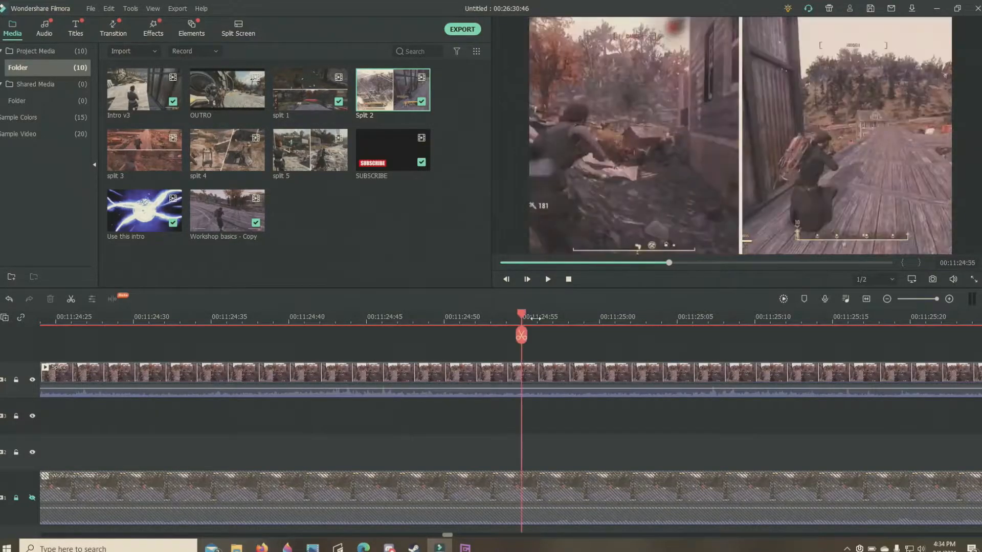
click(477, 315)
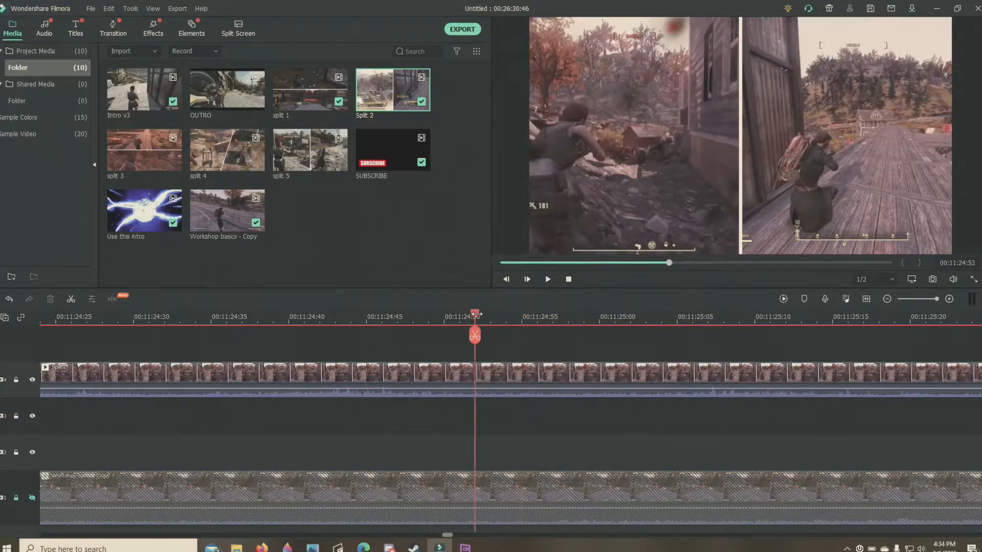
click(444, 316)
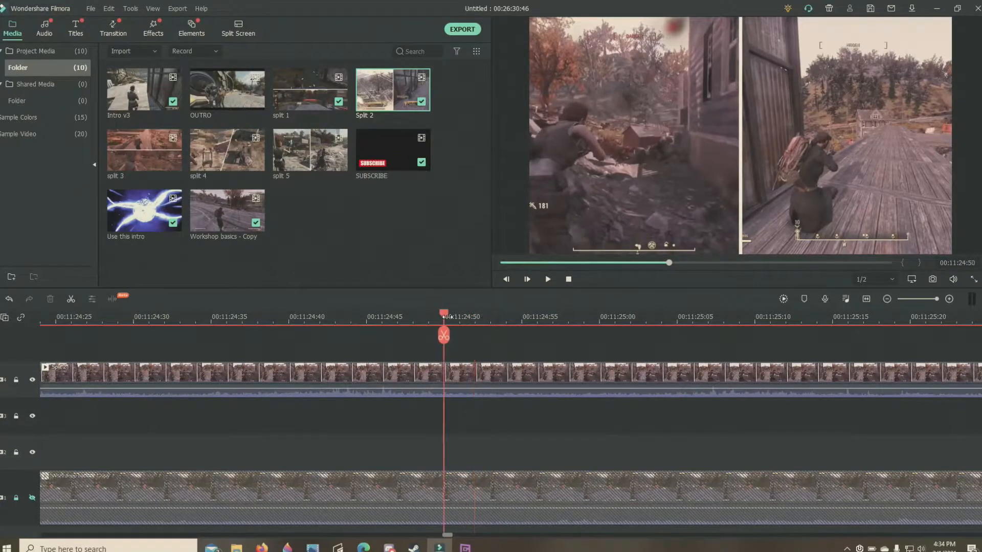
click(413, 315)
Step: Examine Split 2 in small steps forward from 00:11:24:54 to 00:11:25:23, comparing the two halves of the picture
click(506, 317)
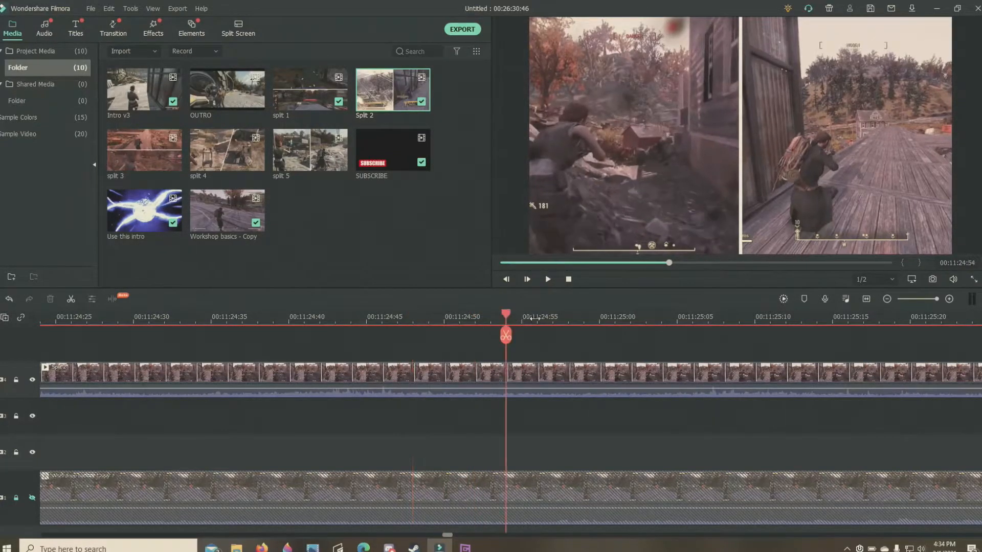
click(535, 318)
click(568, 319)
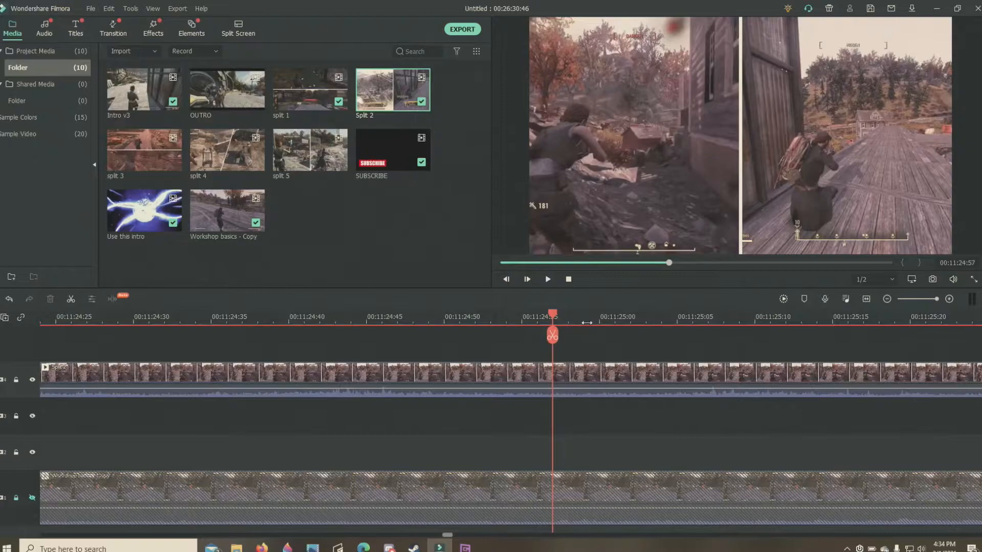
click(586, 323)
click(599, 323)
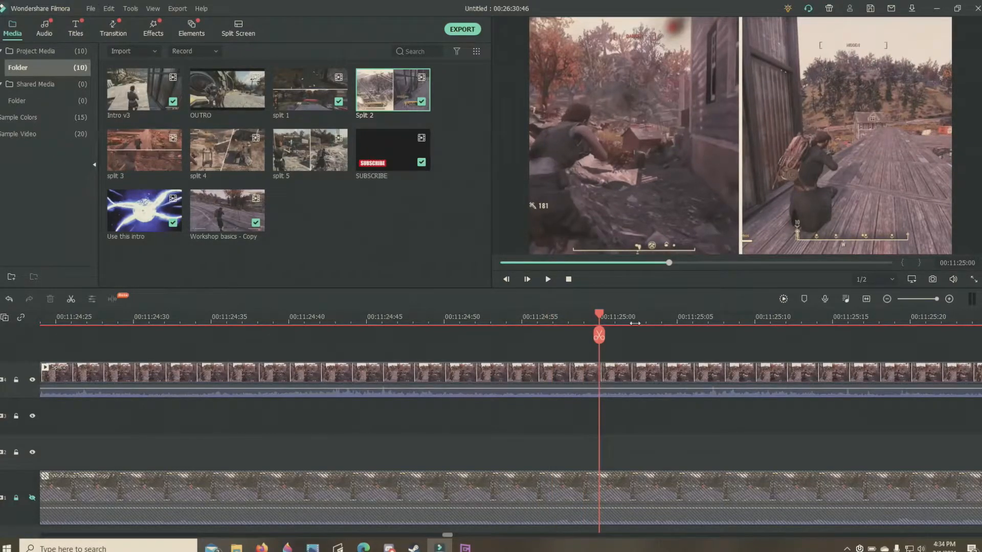
click(633, 317)
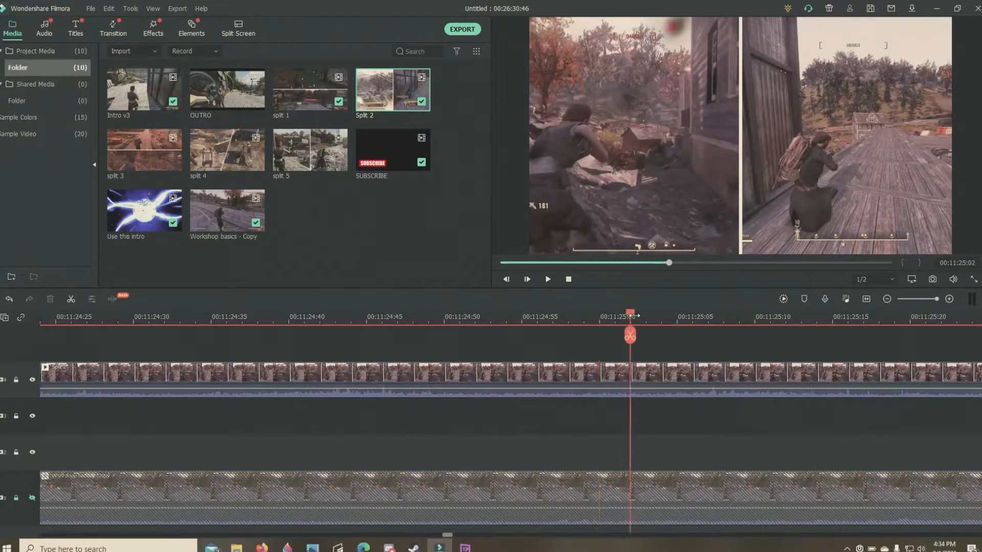
click(646, 317)
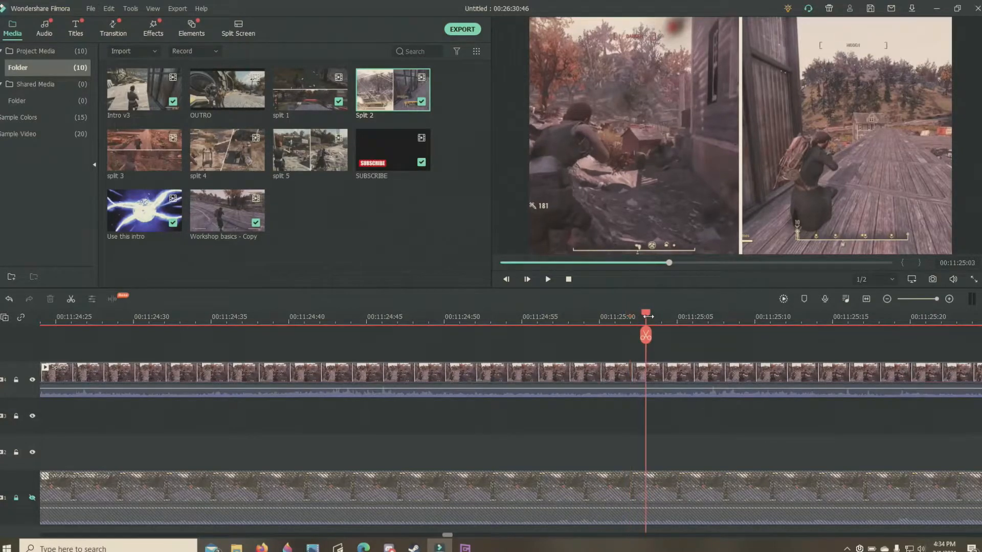
click(665, 316)
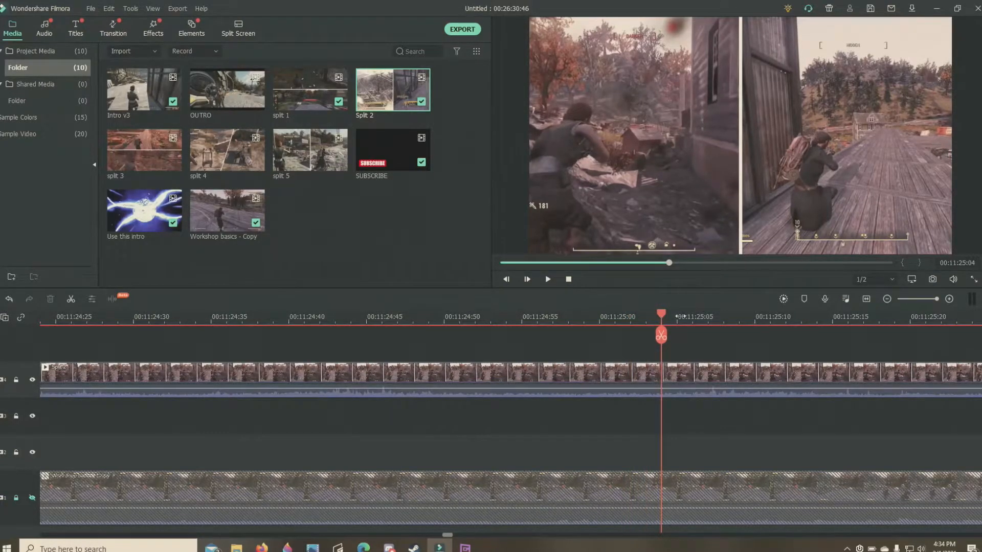
click(677, 317)
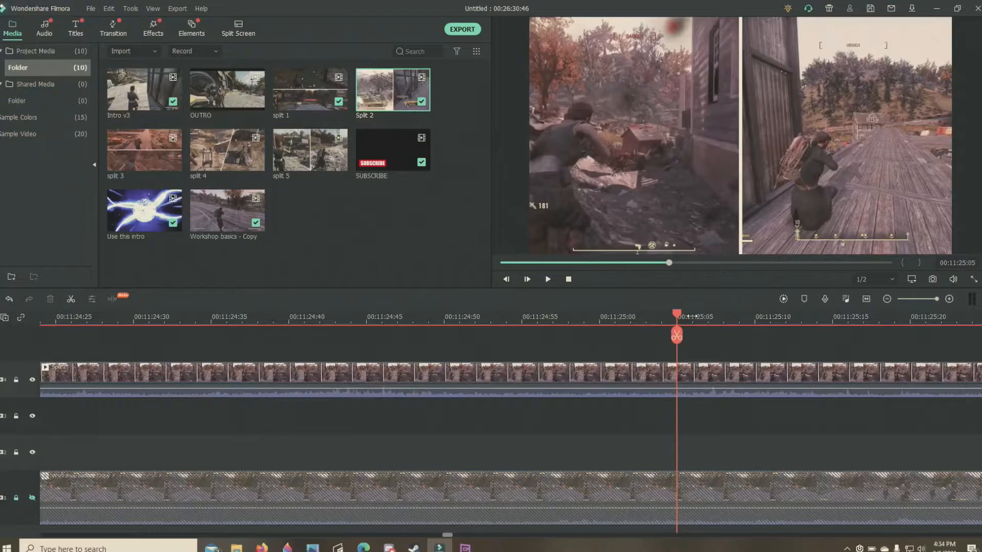
click(694, 317)
click(722, 318)
click(765, 318)
click(801, 318)
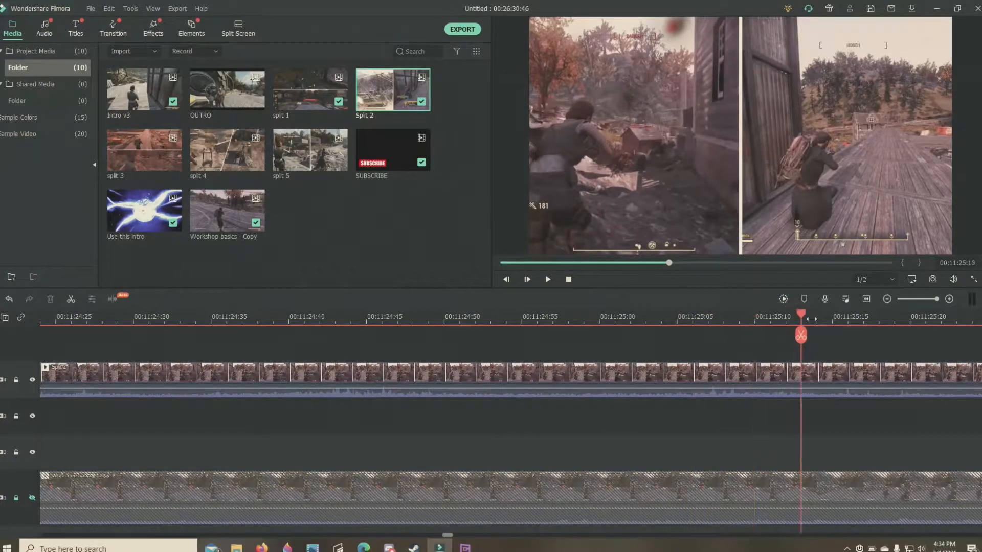
click(835, 320)
click(849, 318)
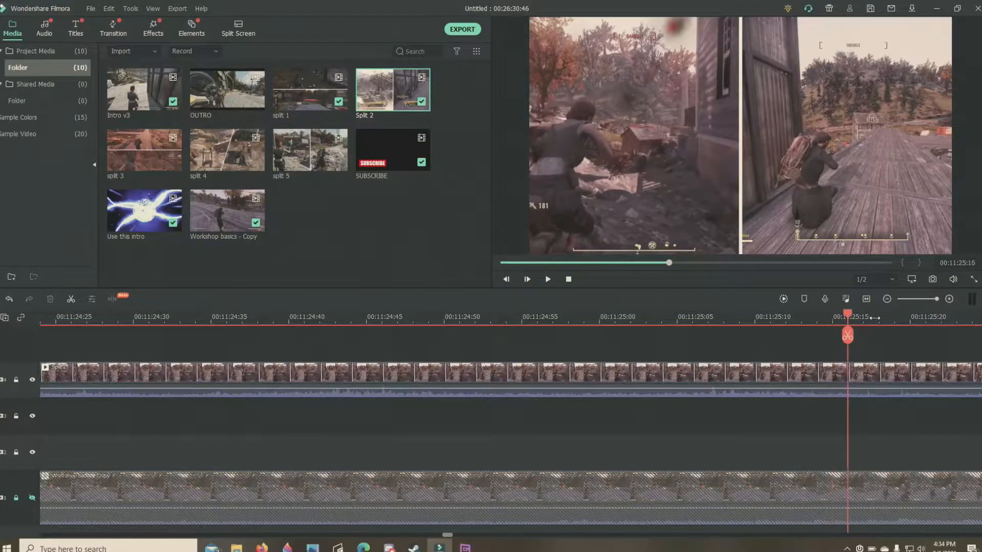
click(895, 317)
click(929, 318)
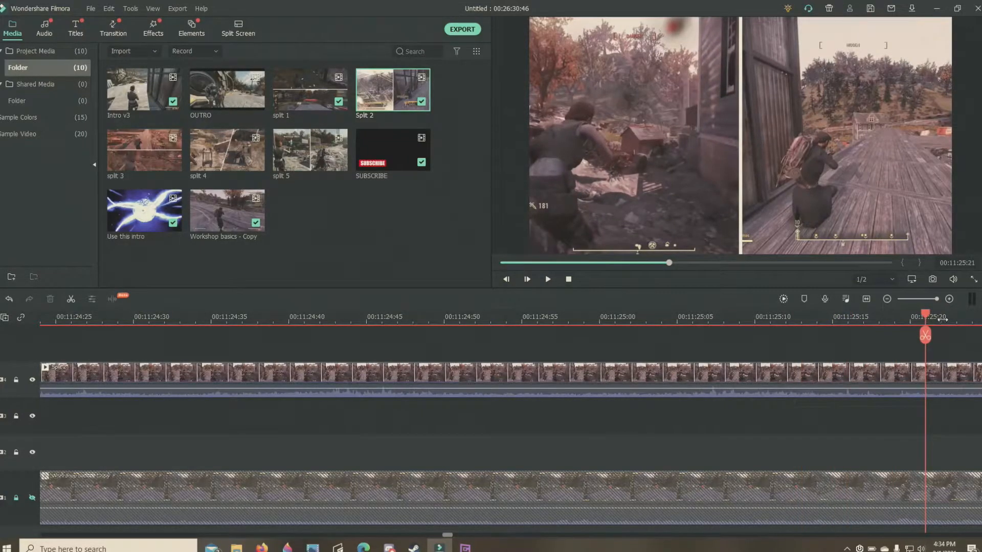
click(961, 319)
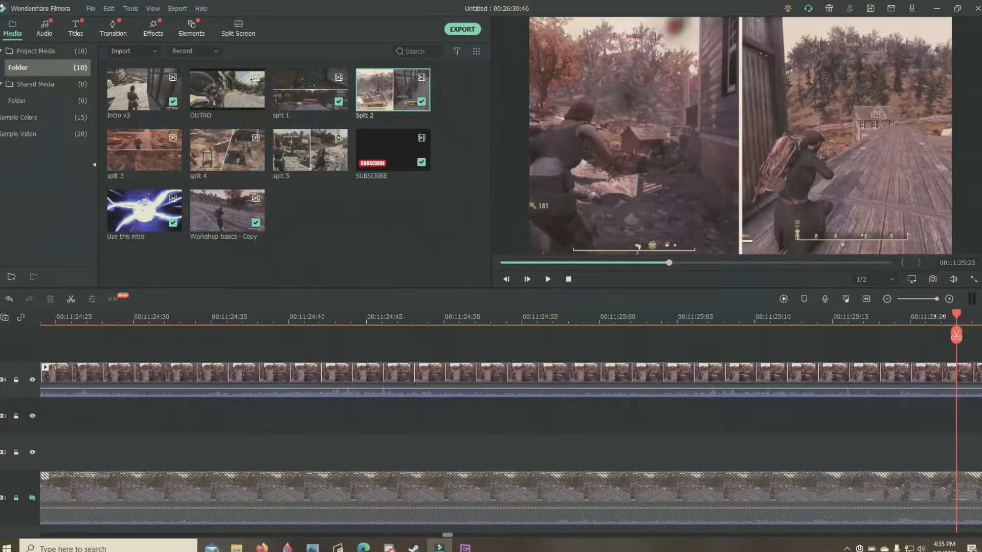
Step: Compare the individual frames just before 00:11:25:23 in Split 2 and park the playhead at 00:11:25:23
key(Left)
key(Left)
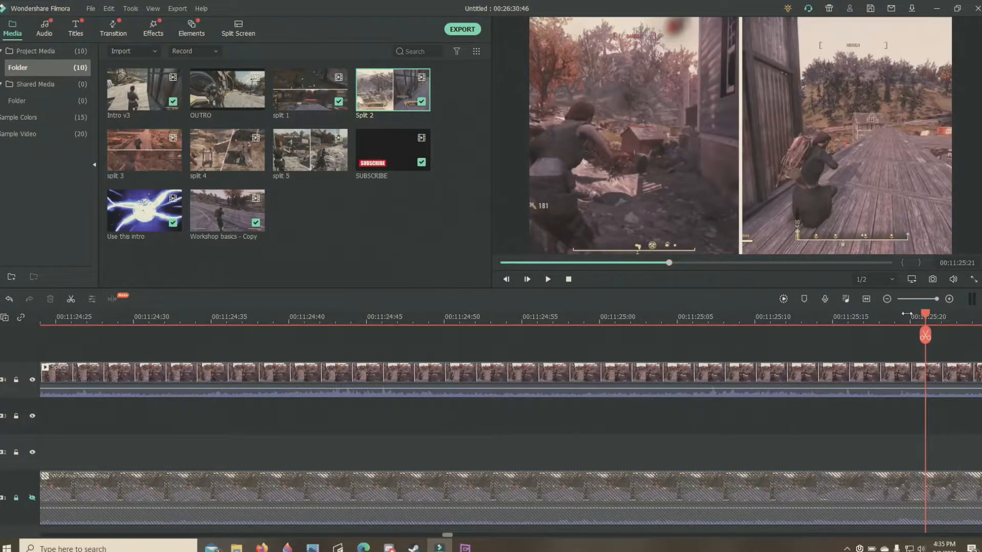
key(Left)
key(Left)
key(Right)
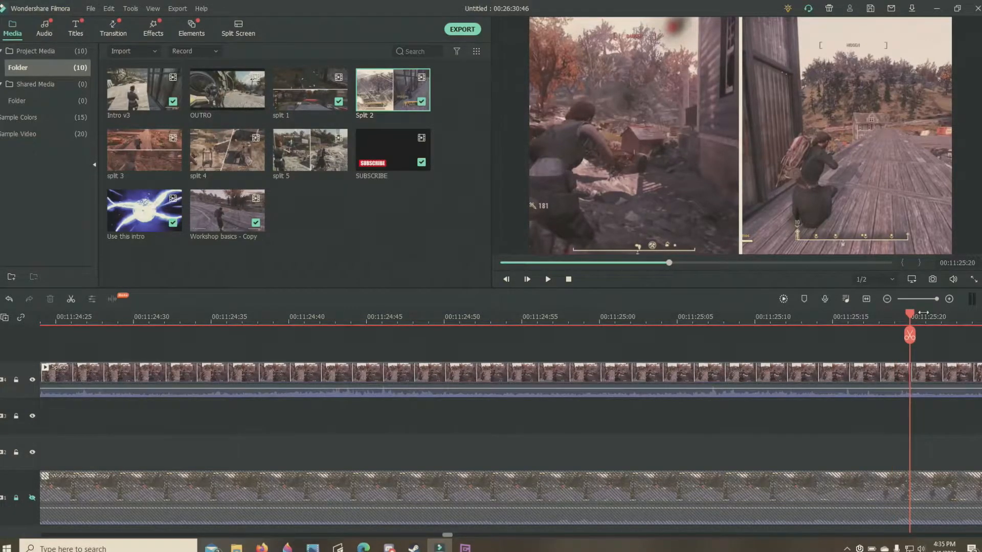
key(Right)
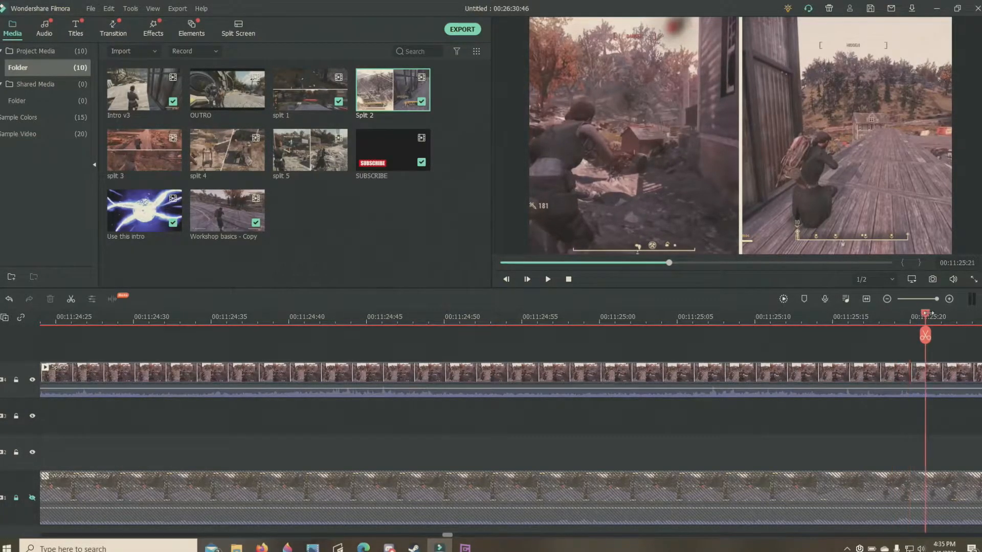
key(Right)
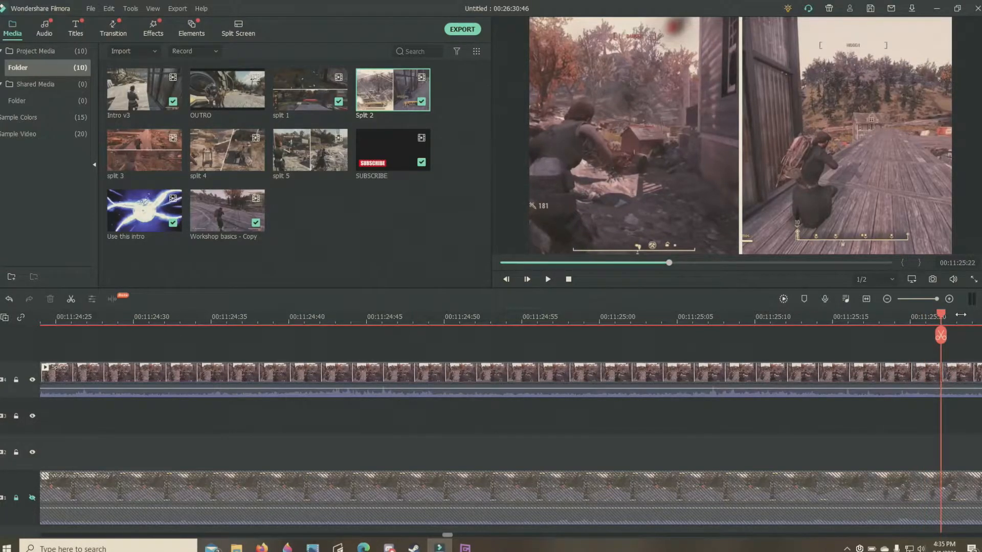
key(Right)
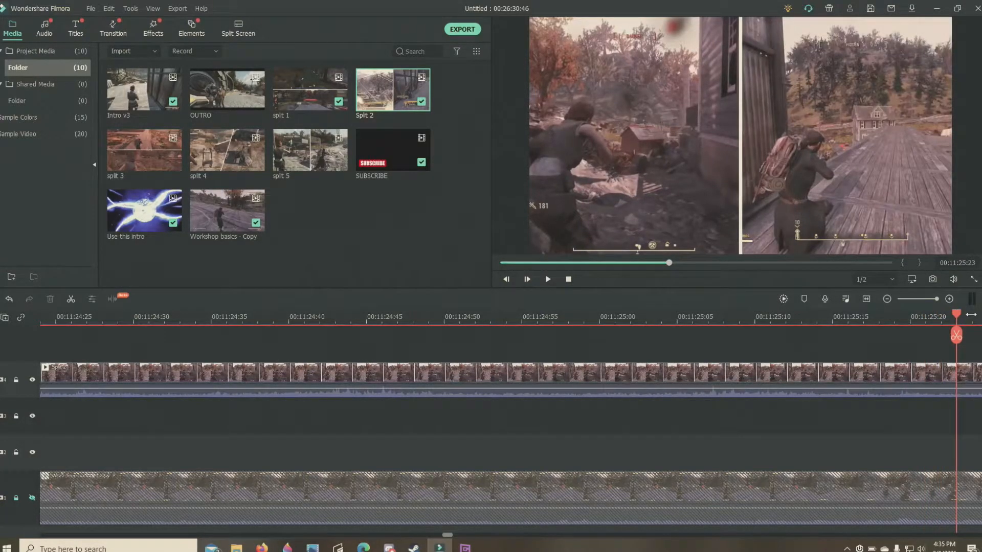
Step: Examine Split 2 in small steps forward from 00:11:25:24 to 00:11:25:36, comparing the two halves of the picture
key(Right)
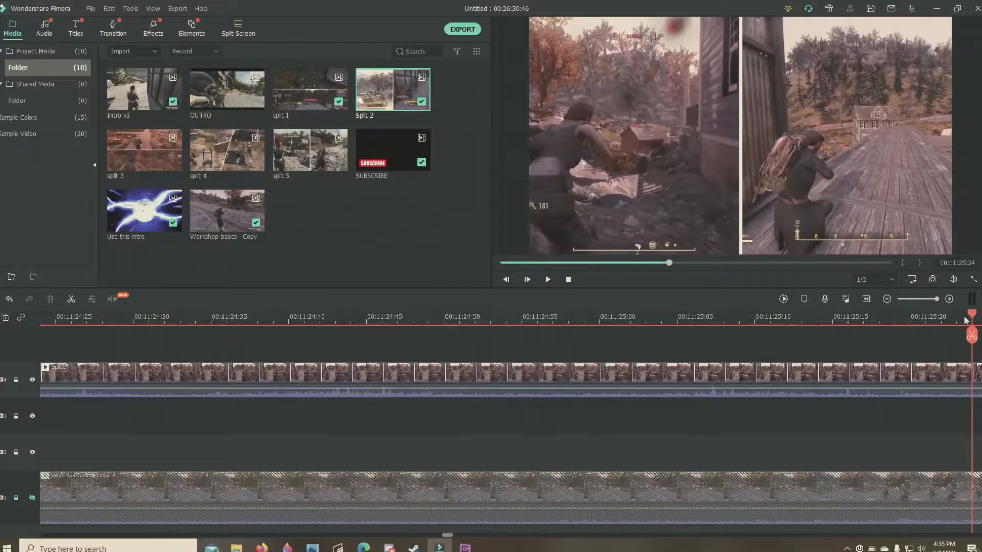
click(457, 536)
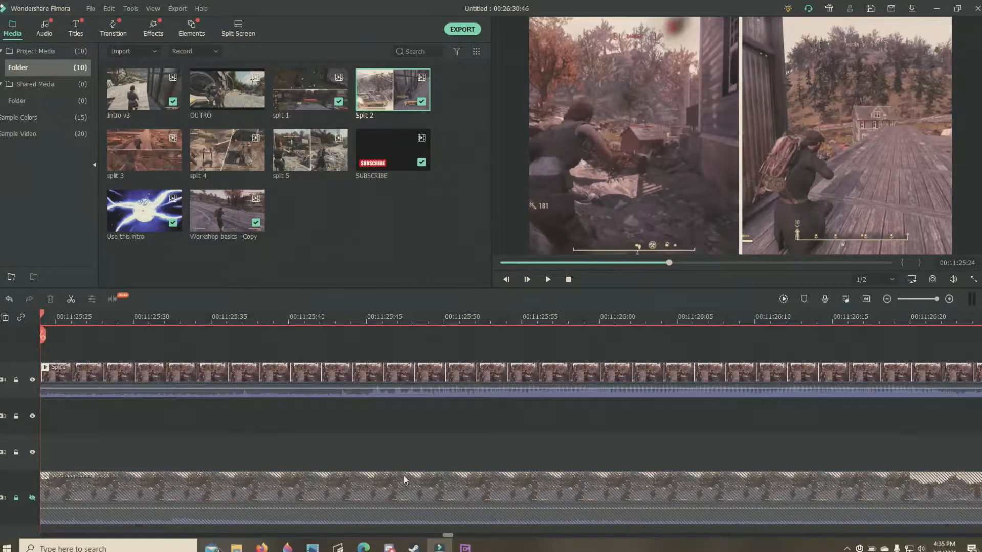
drag(45, 336, 87, 335)
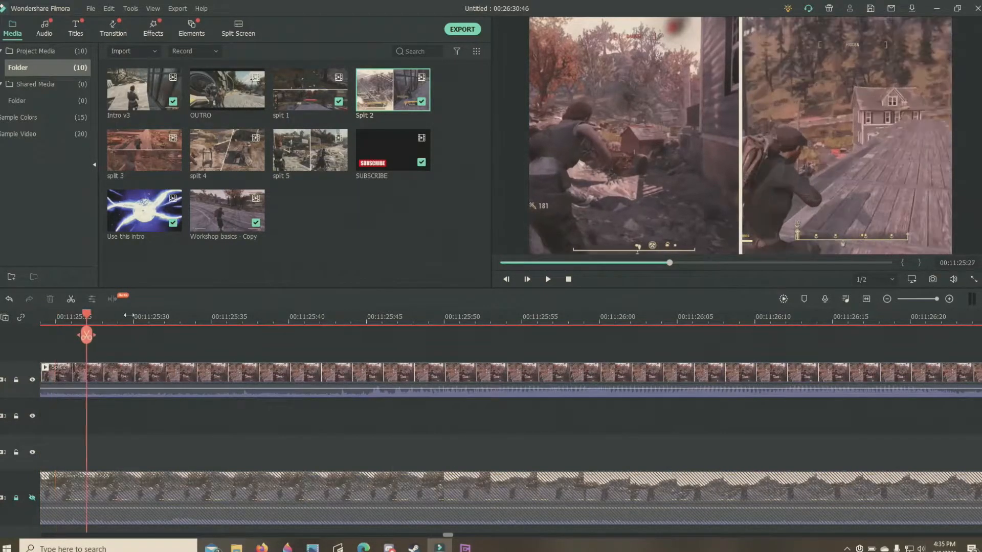
click(117, 317)
click(150, 317)
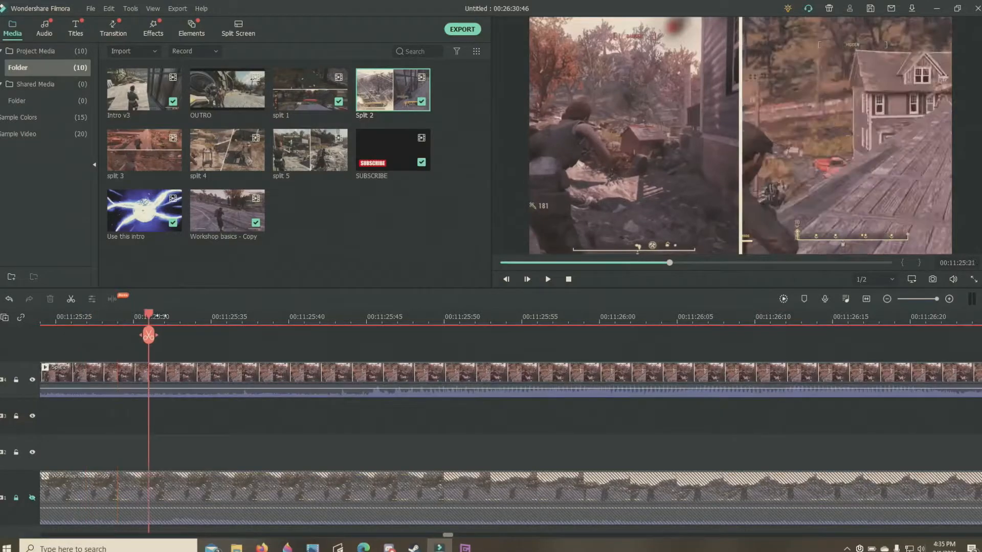
click(179, 317)
click(211, 317)
click(195, 318)
click(230, 323)
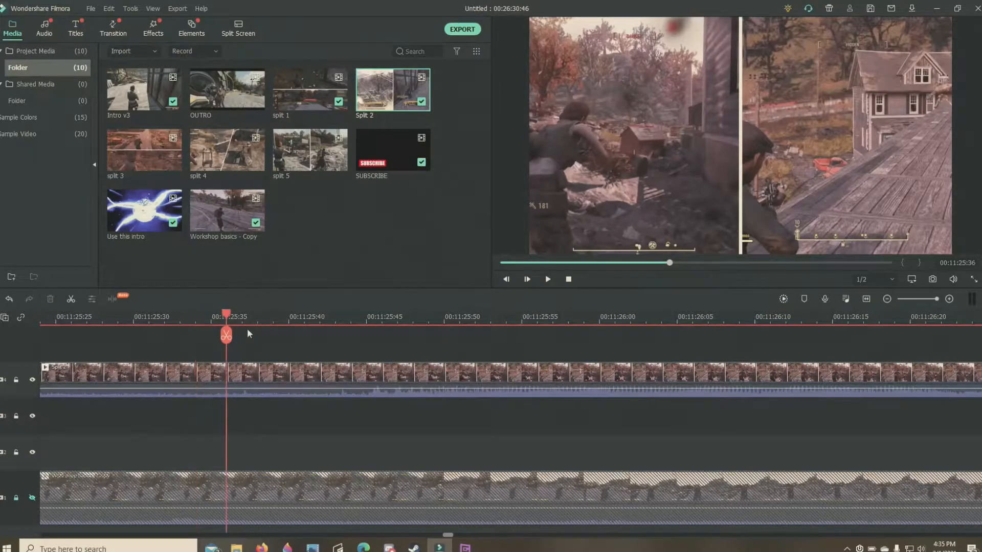
Step: Check Split 2 at intervals from 00:11:25:41 to 00:11:26:04 for a matching moment in both halves
click(304, 320)
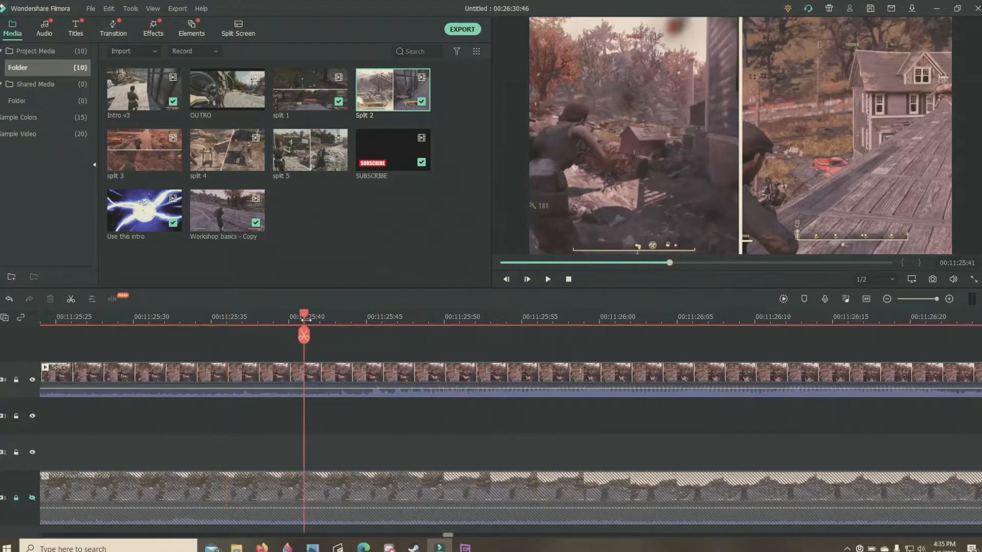
click(460, 317)
key(Right)
key(Right)
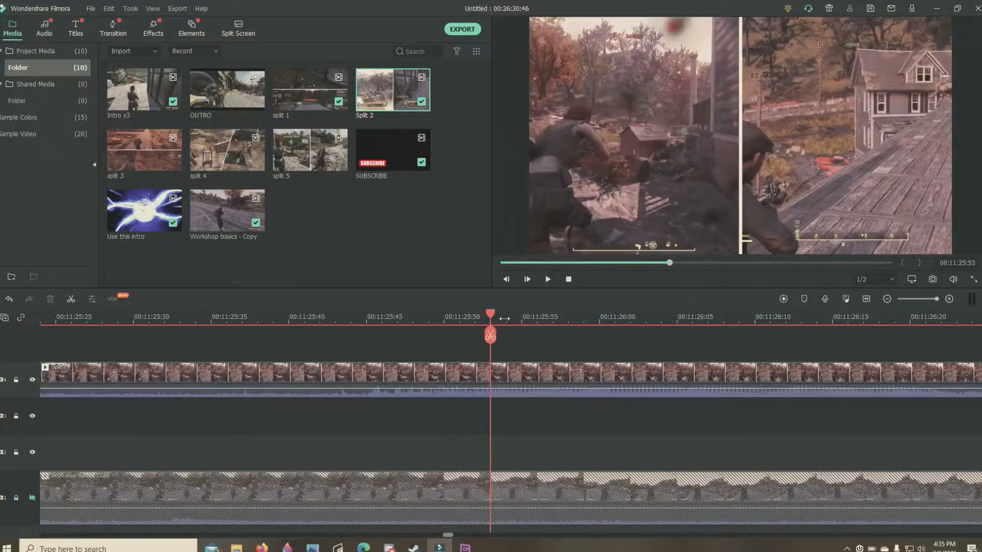
click(553, 321)
click(599, 319)
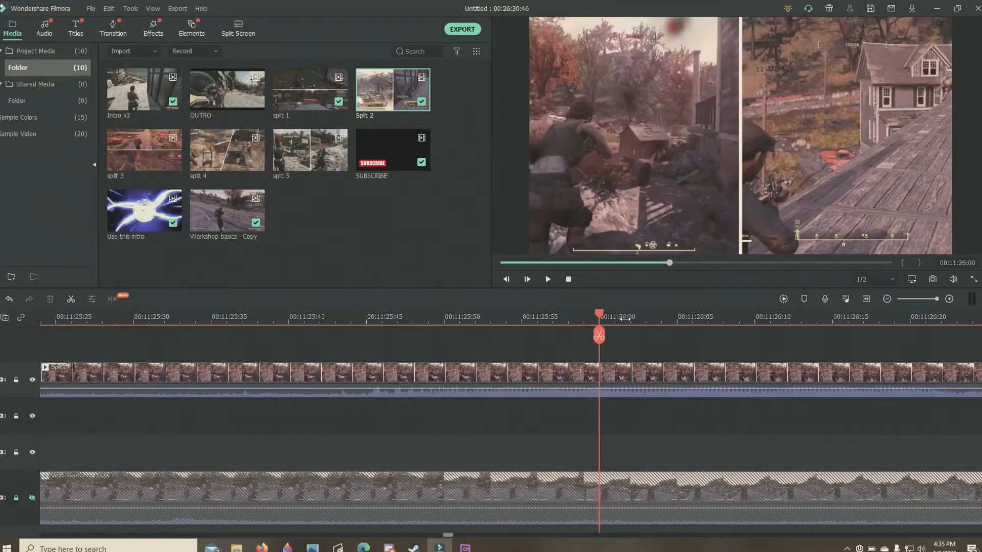
click(629, 321)
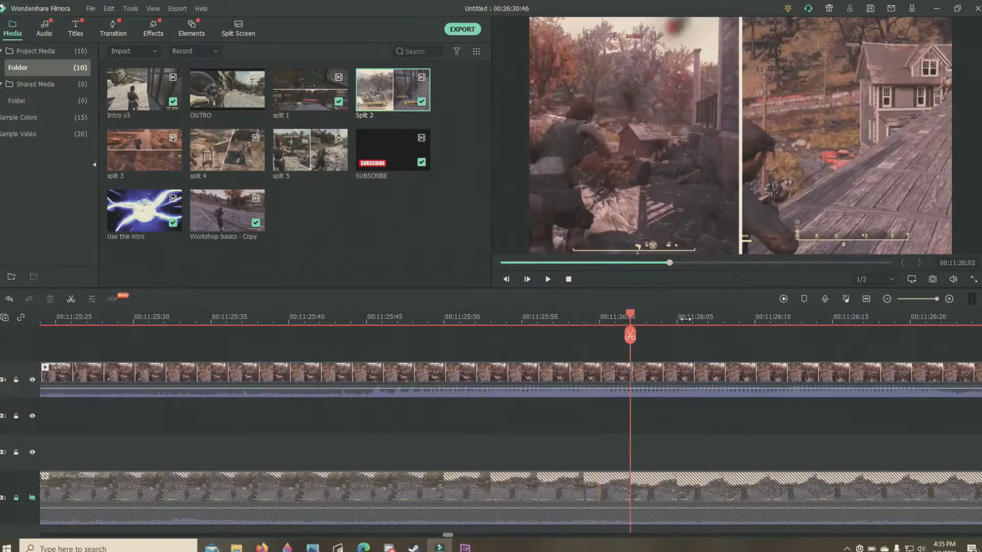
click(663, 317)
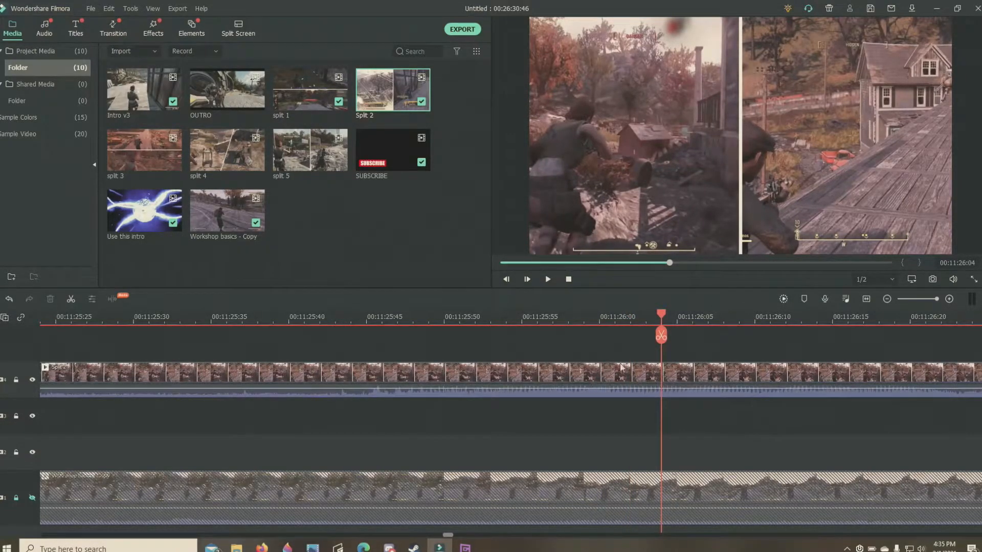
Step: Inspect Split 2 every few frames from 00:11:26:07 through 00:11:26:23
click(709, 316)
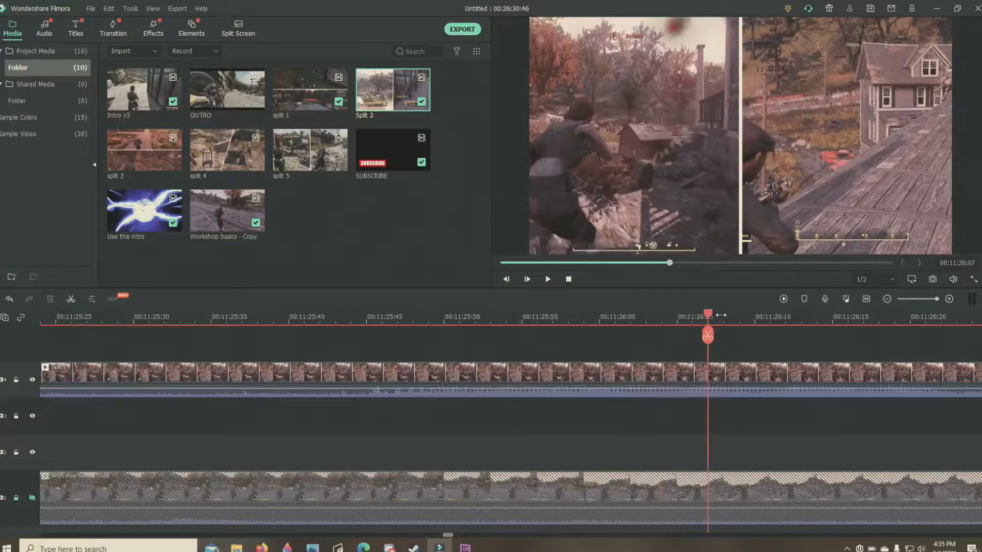
click(753, 312)
click(783, 317)
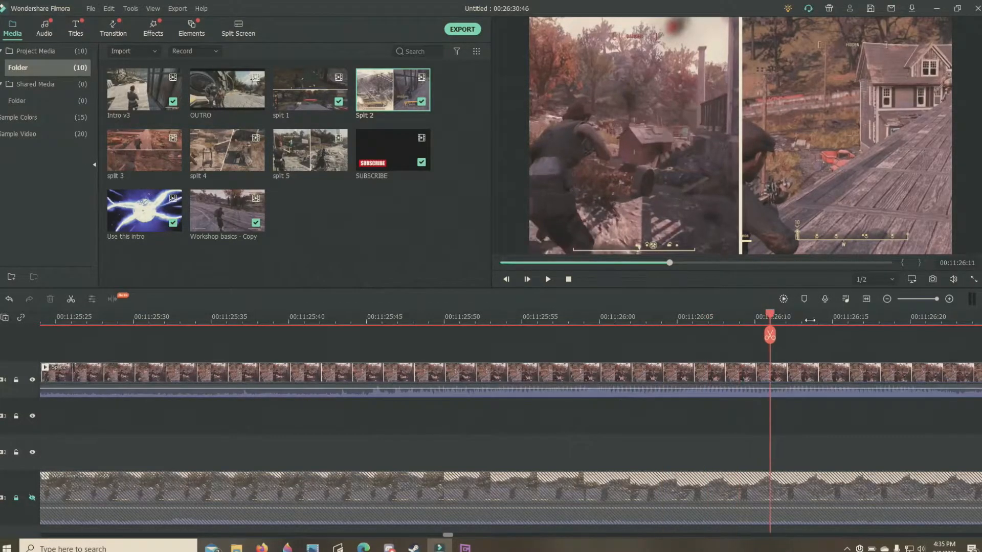
click(810, 320)
click(832, 318)
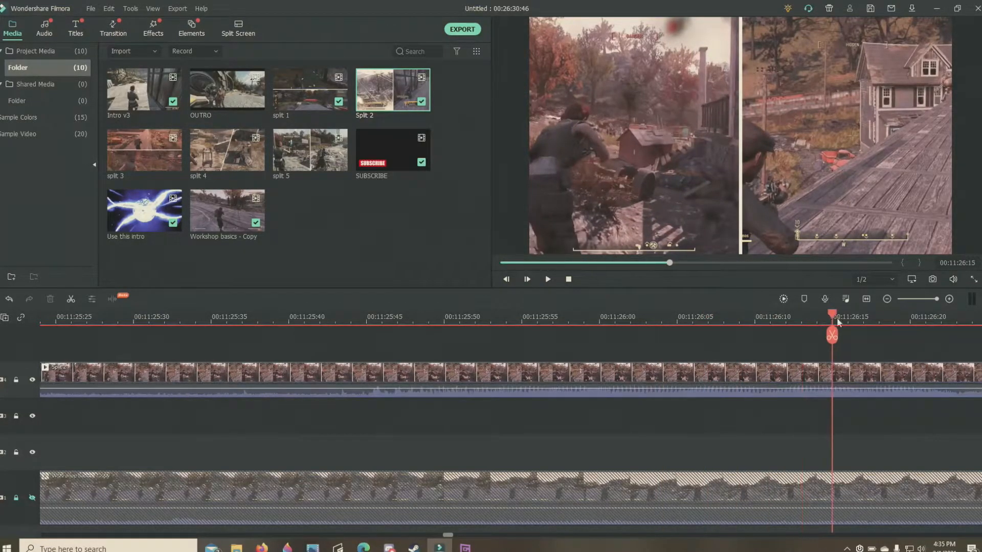
click(849, 317)
click(864, 317)
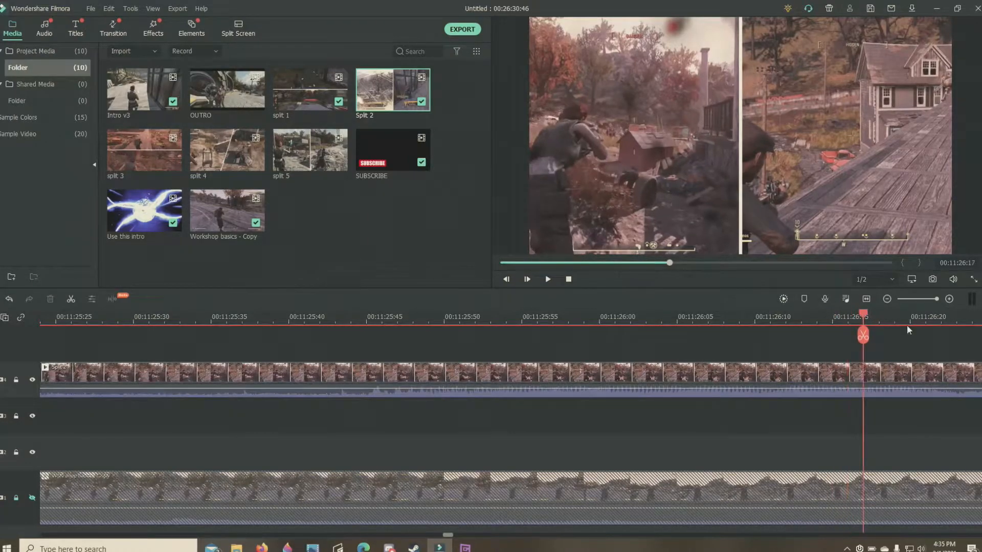
click(894, 316)
click(949, 316)
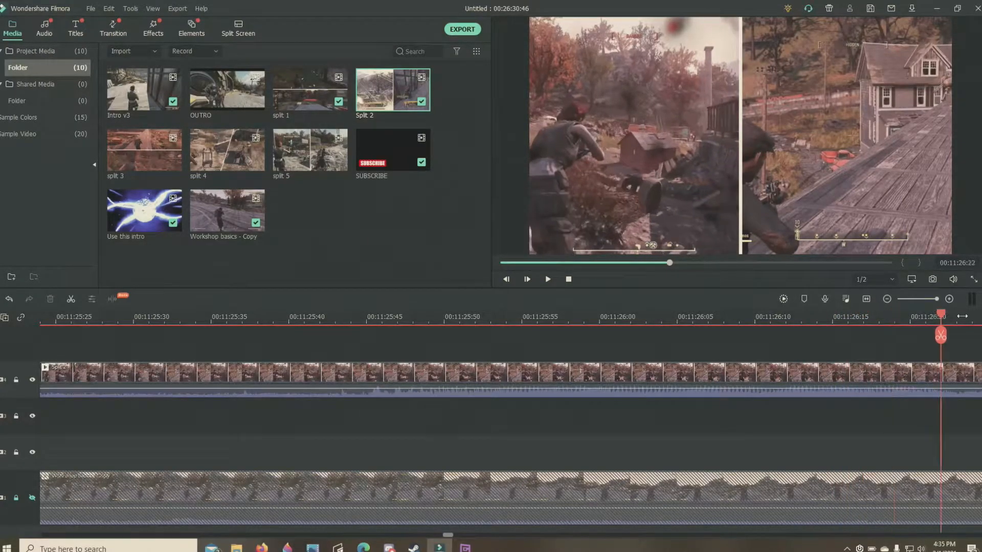
click(966, 315)
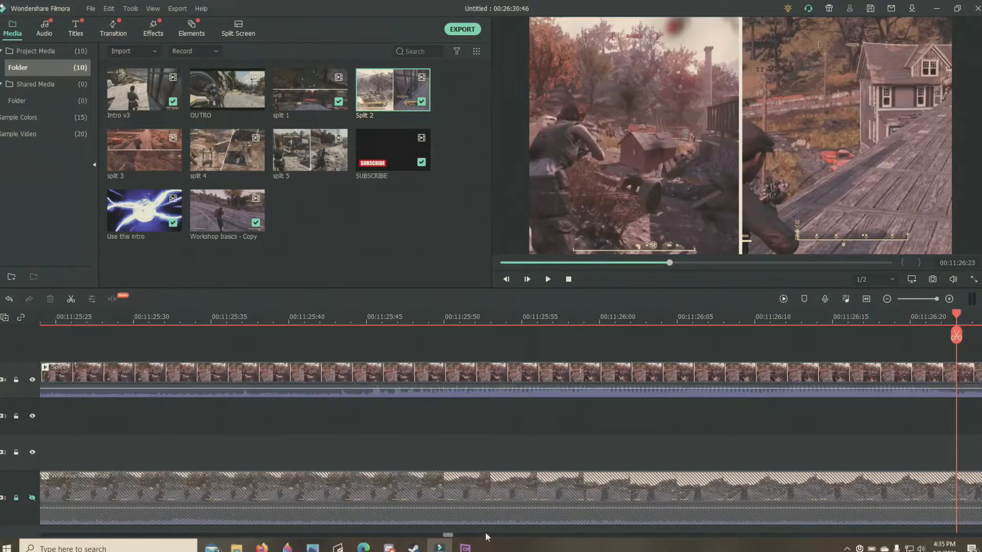
Step: Check Split 2 further on at 00:11:27:45 and work back in short jumps to 00:11:27:28
scroll(459, 538, right, 1)
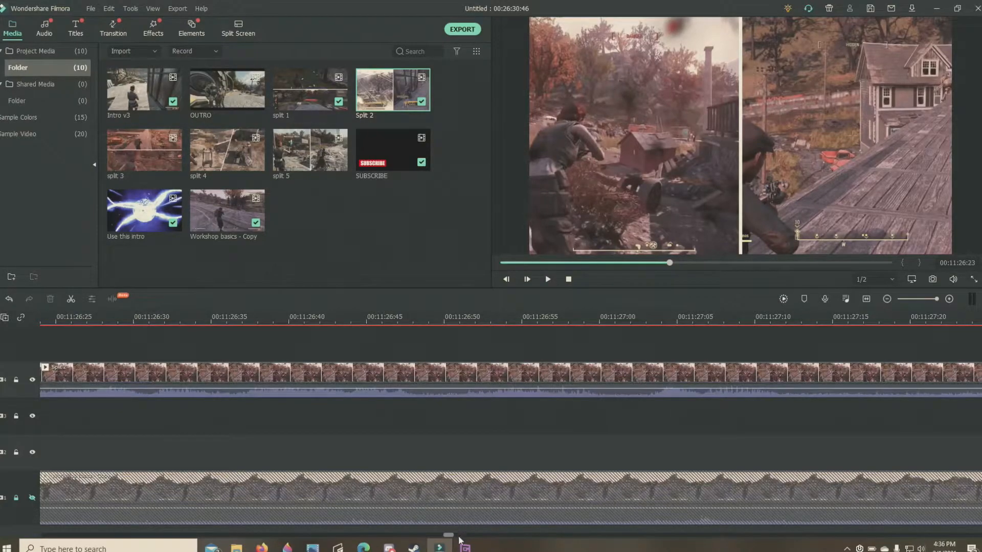
scroll(461, 537, right, 1)
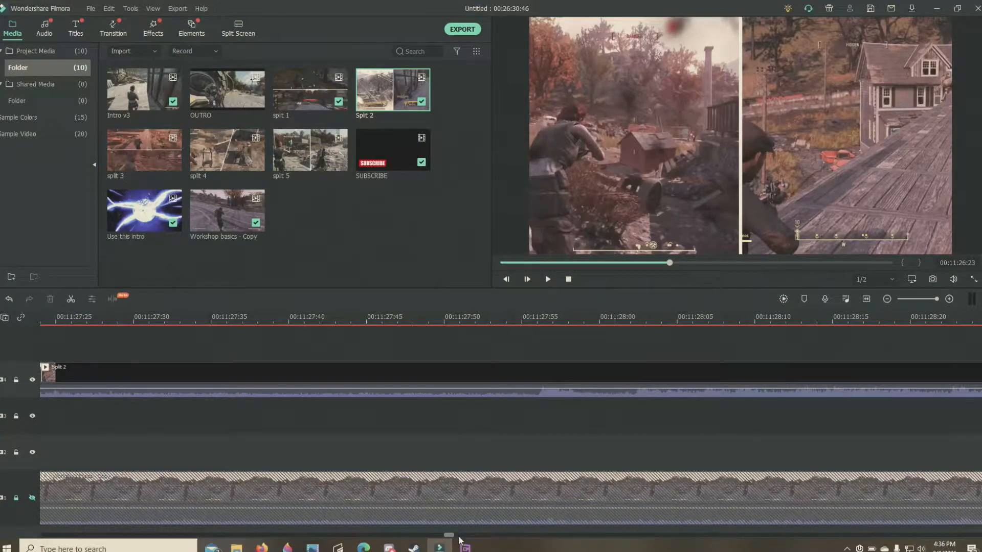
click(367, 314)
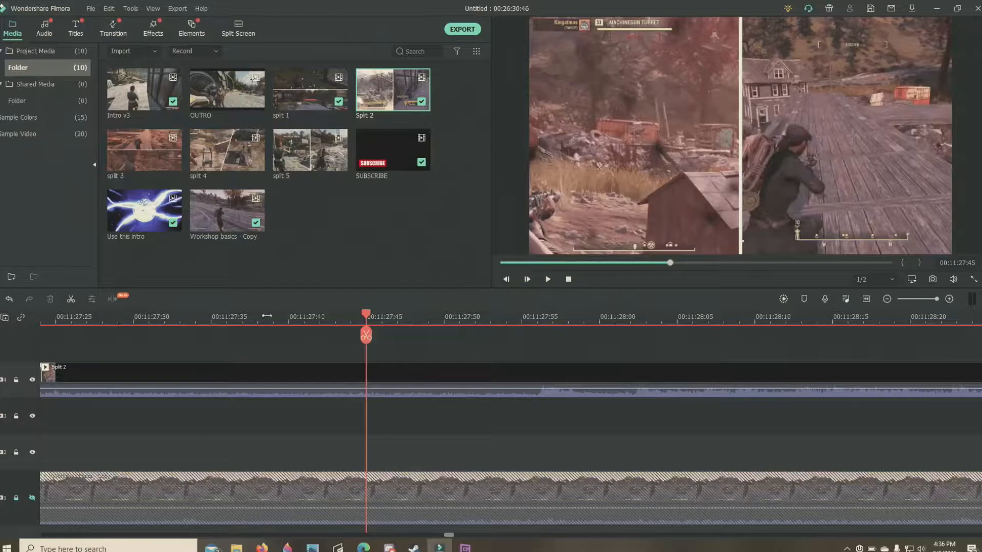
click(226, 314)
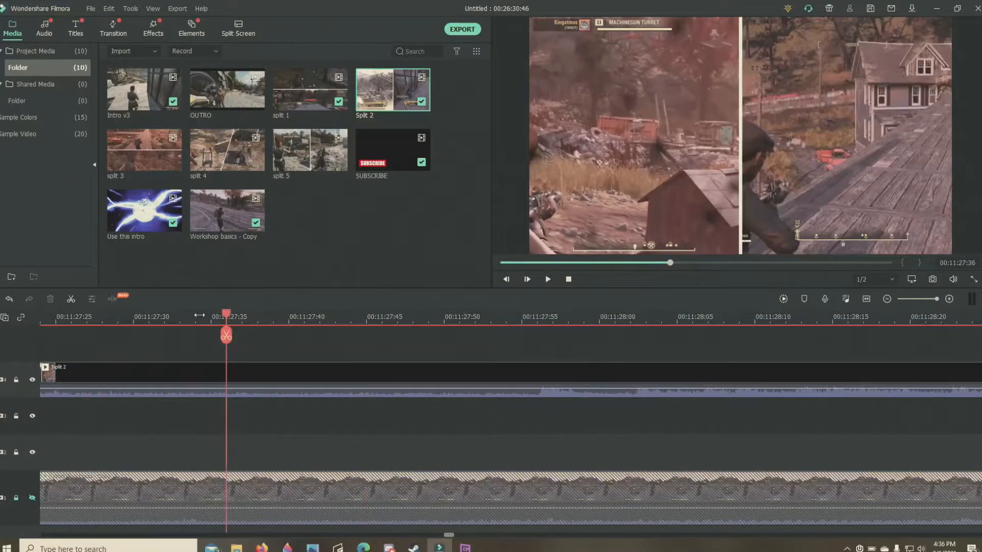
click(149, 314)
click(117, 314)
click(102, 314)
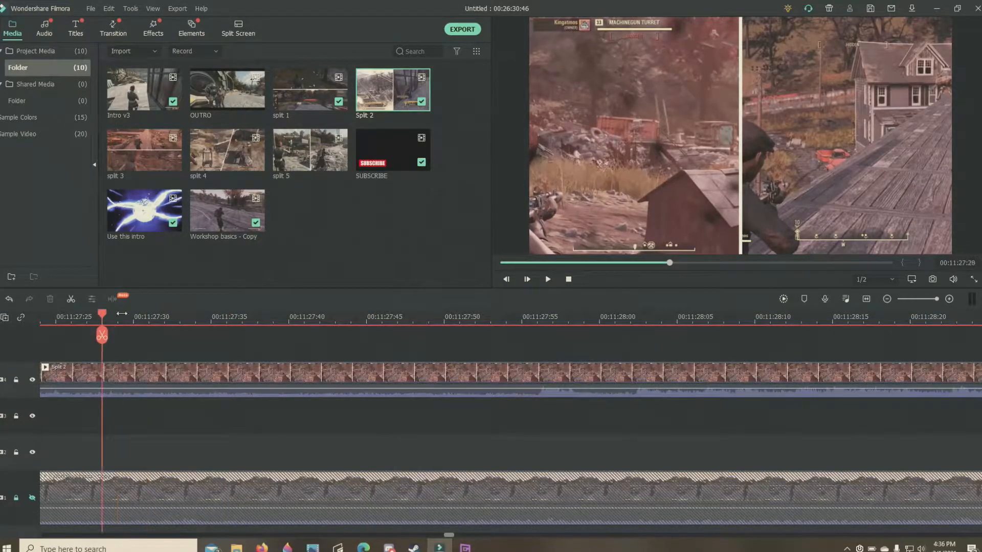
Step: Play Split 2 from 00:11:28:06 and stop the preview at about 00:11:35:25
click(692, 317)
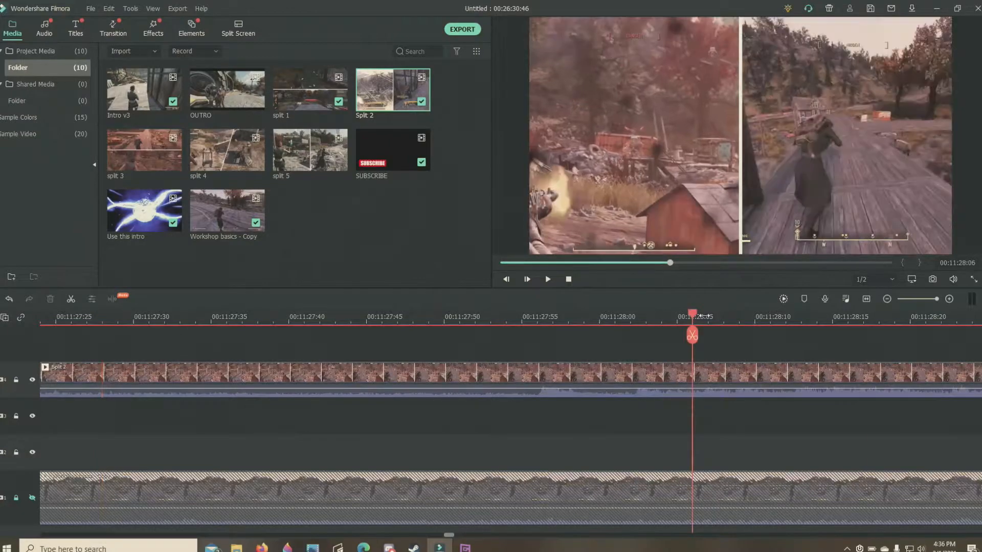
click(548, 279)
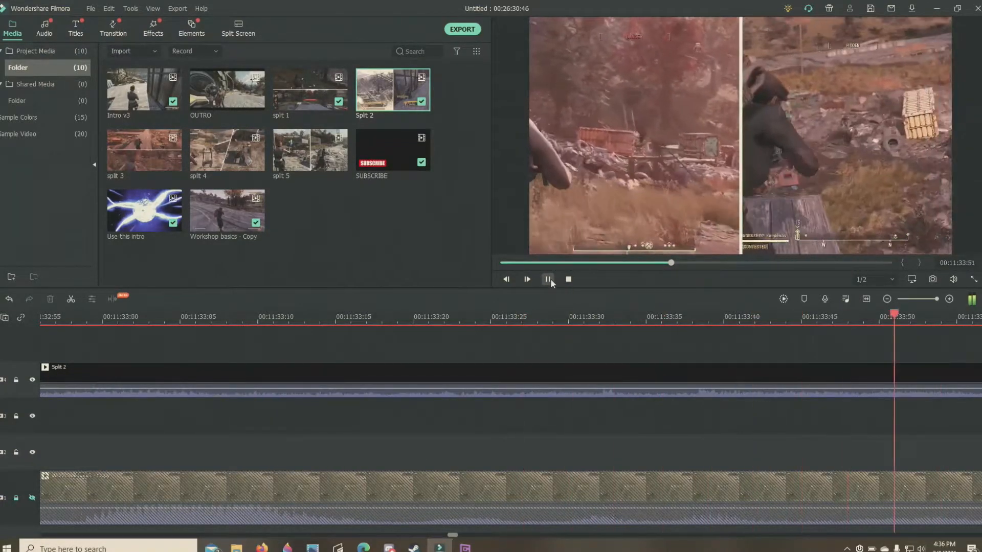
click(548, 279)
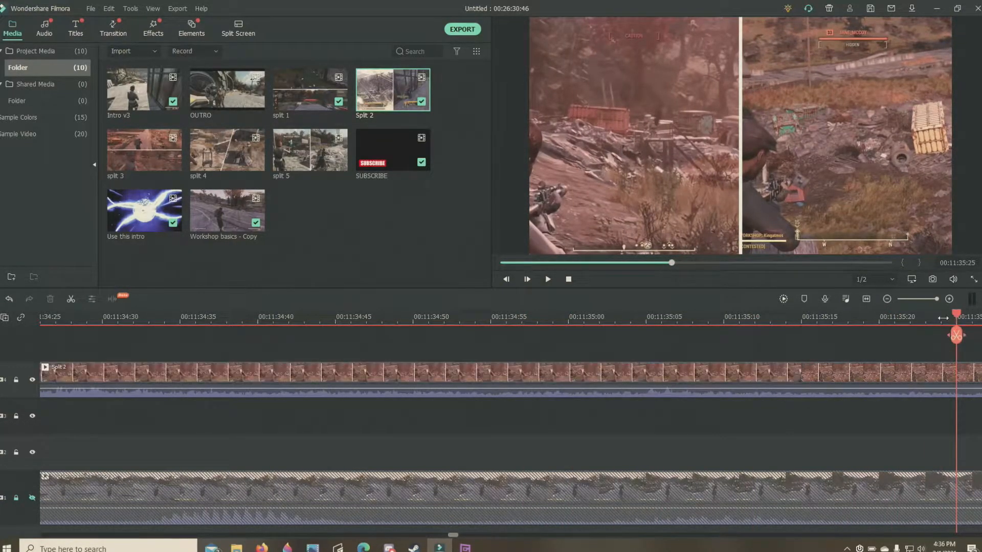
Step: Examine the Split 2 frames backward from 00:11:35:21 to 00:11:35:10
drag(944, 317, 903, 325)
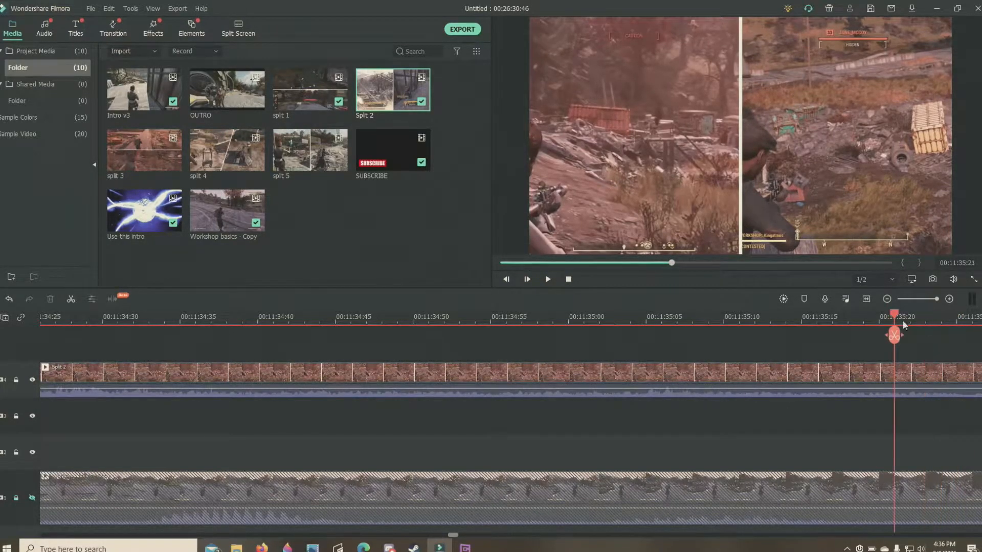
click(816, 318)
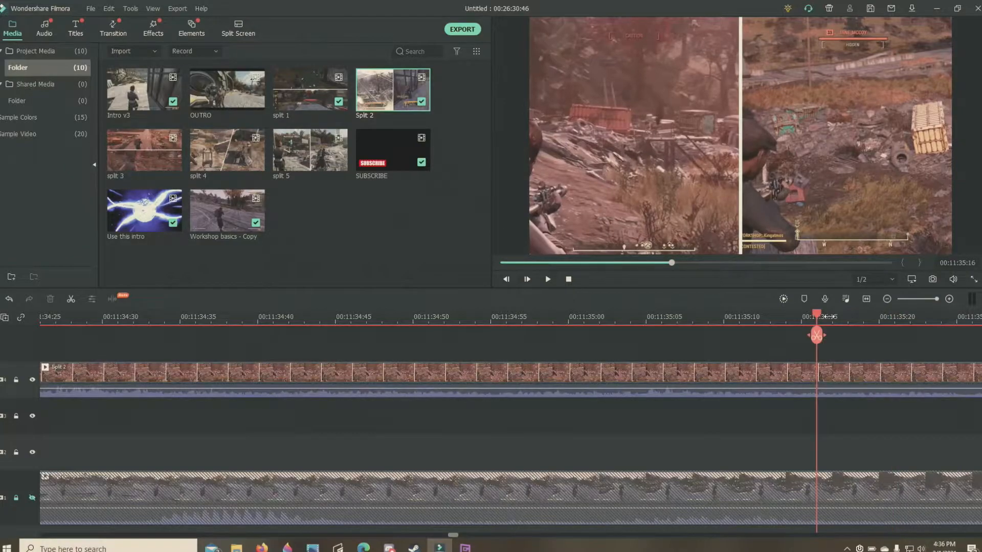
click(801, 317)
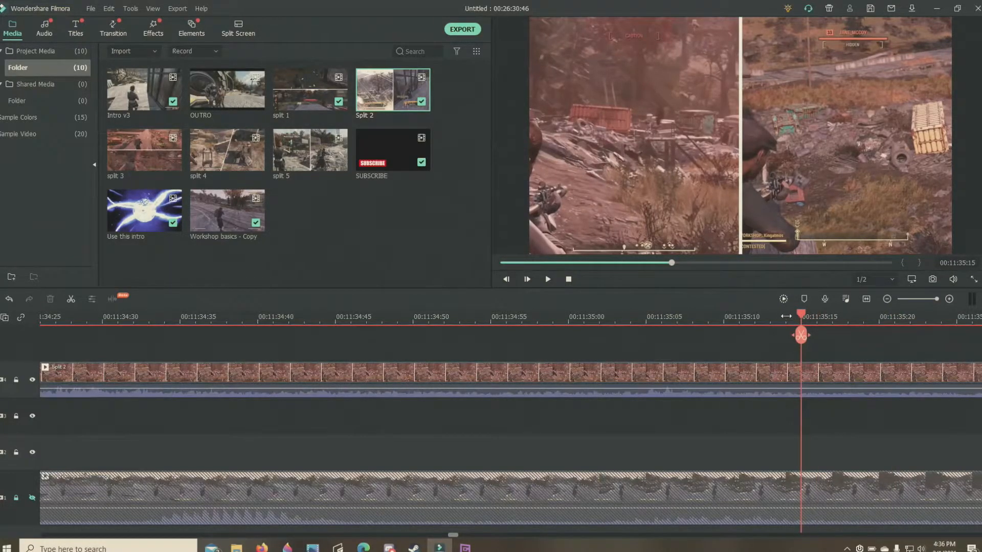
click(786, 316)
click(770, 317)
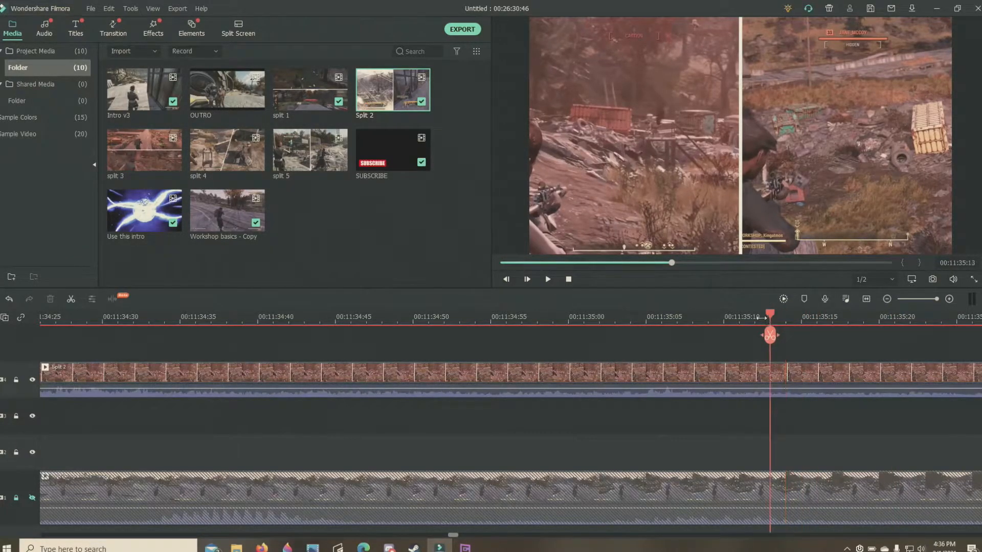
click(755, 317)
click(724, 317)
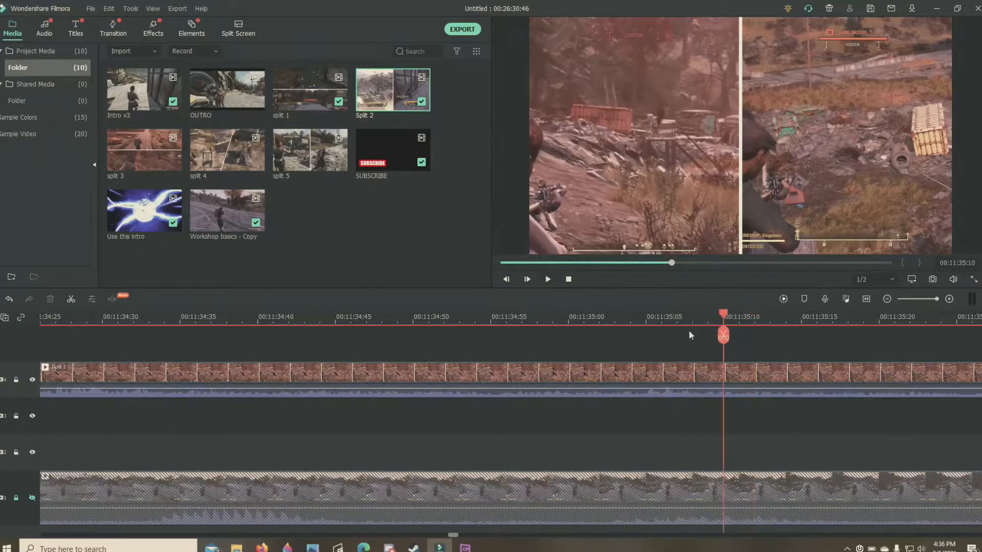
Step: Trace Split 2 further back from 00:11:35:05 to 00:11:34:36, comparing the frames of both halves
click(646, 317)
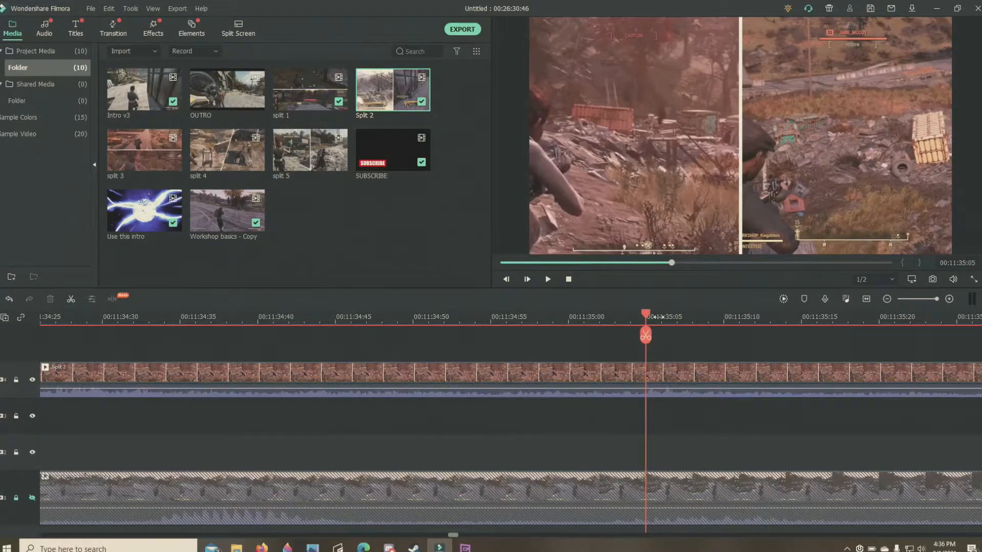
key(Left)
key(Left)
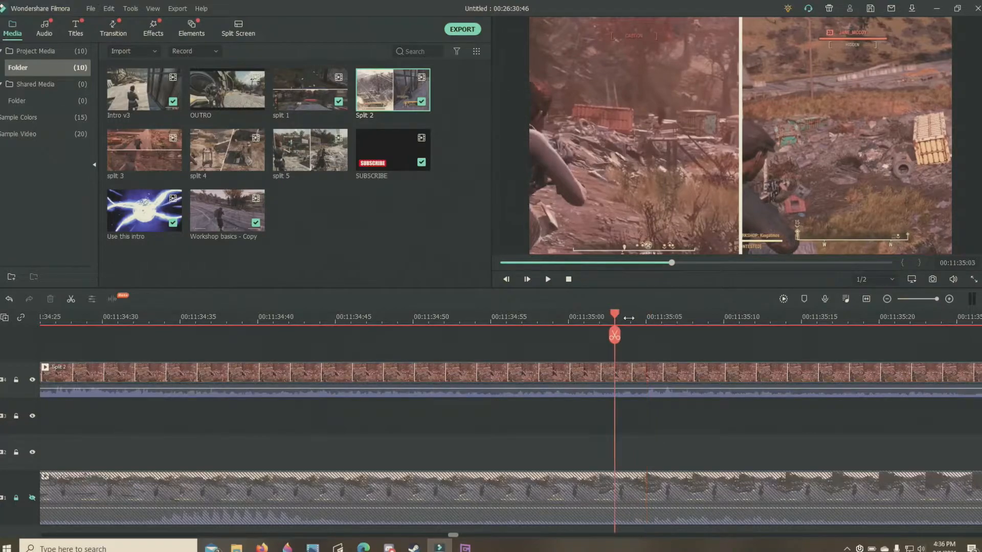
click(600, 317)
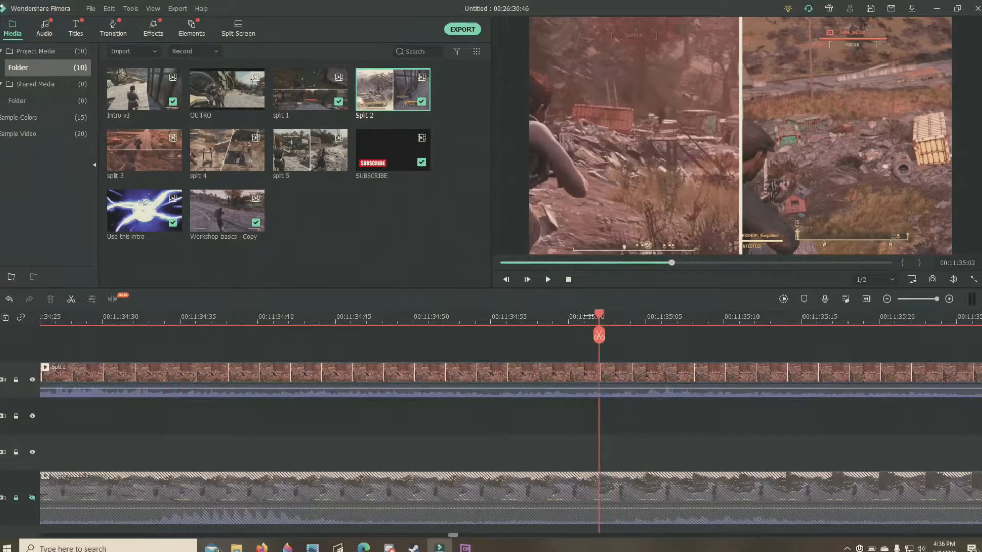
click(521, 317)
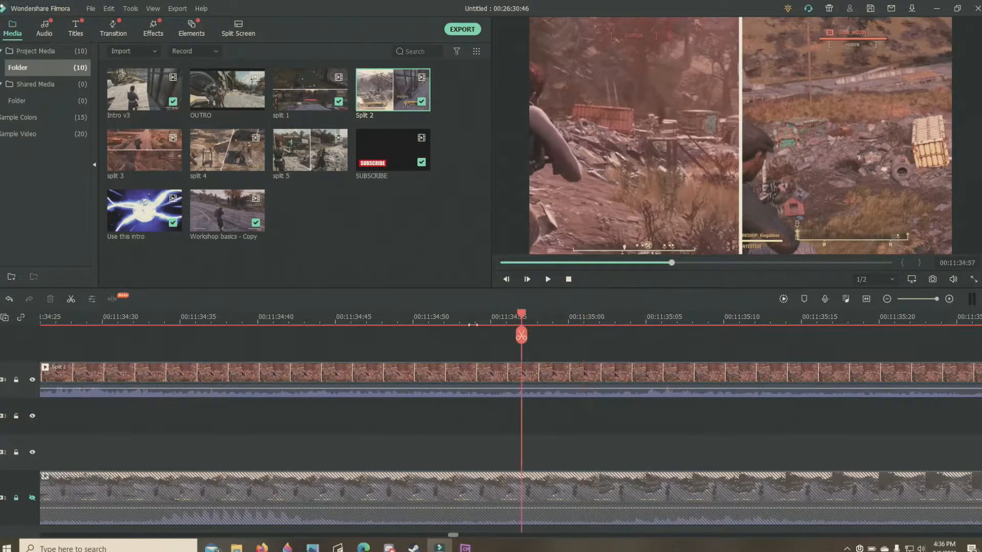
click(238, 317)
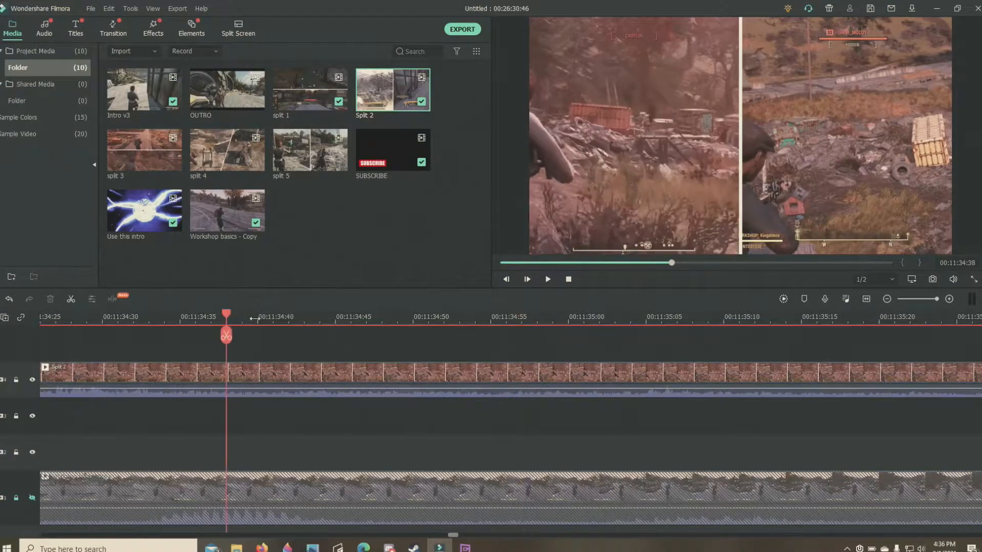
click(196, 314)
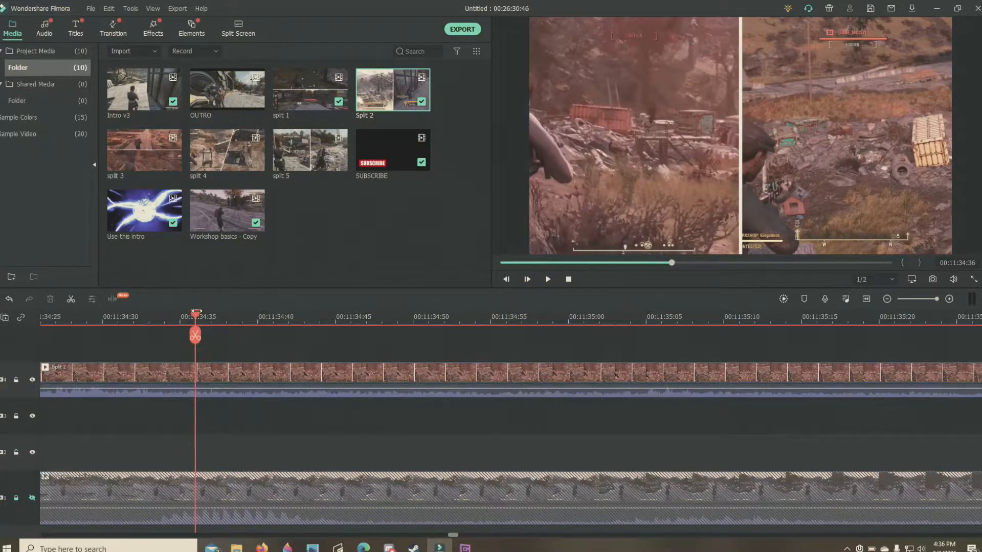
Step: Compare Split 2 frames between 00:11:34:33 and 00:11:34:46, and place a marker on the clip at 00:11:34:46
click(155, 314)
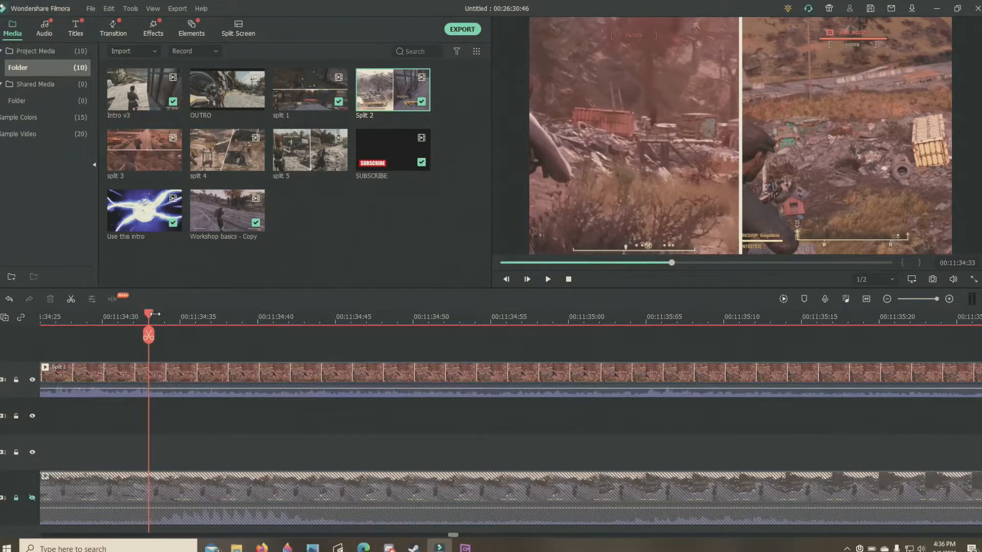
click(228, 316)
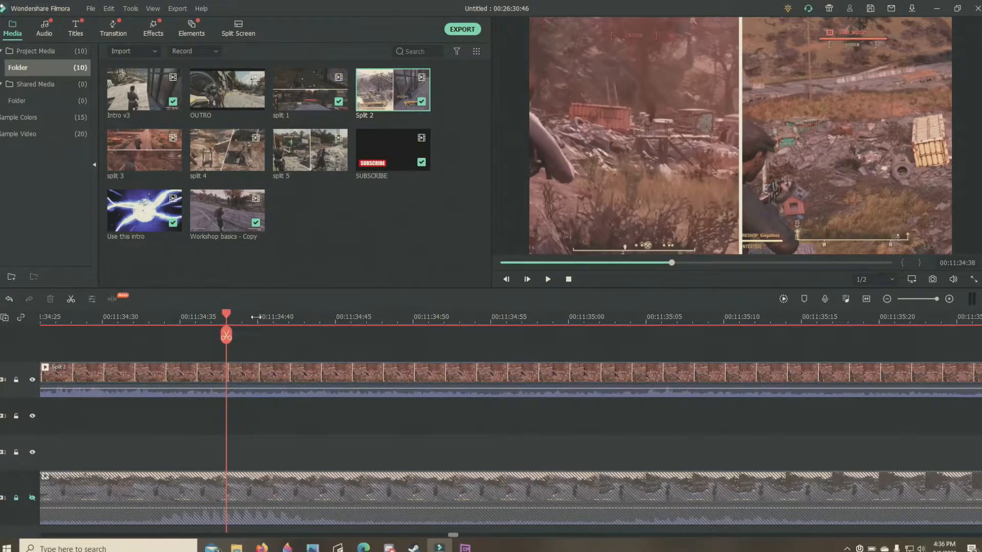
click(247, 316)
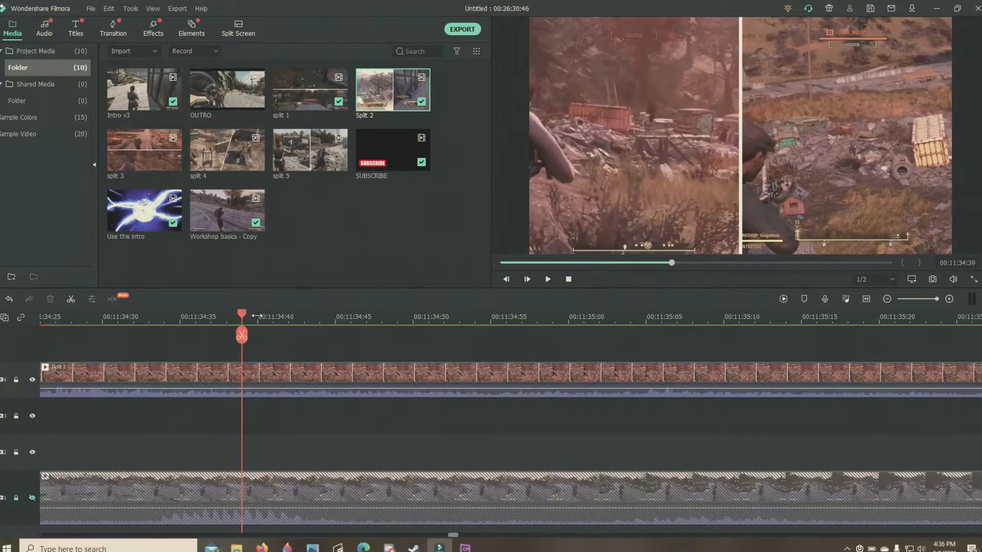
click(256, 317)
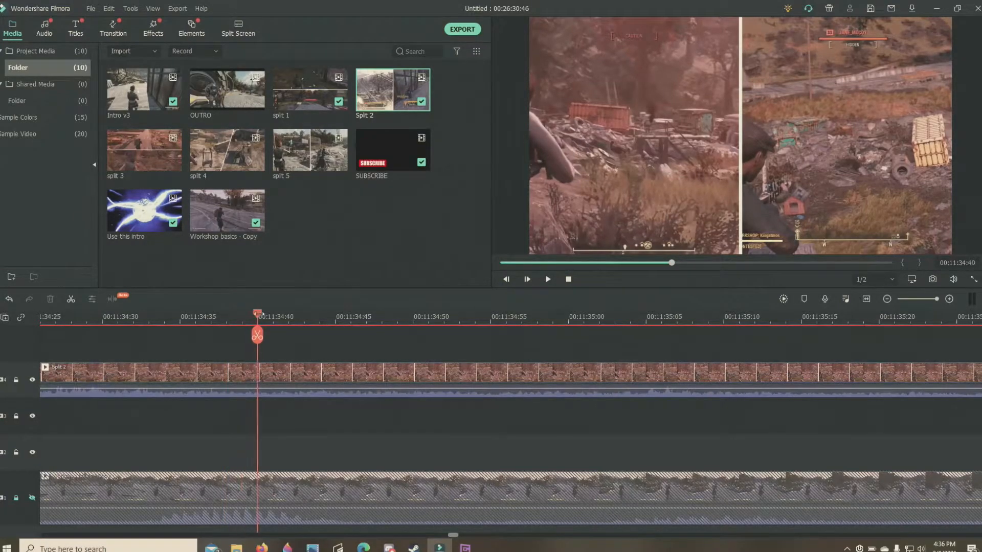
click(304, 316)
click(319, 316)
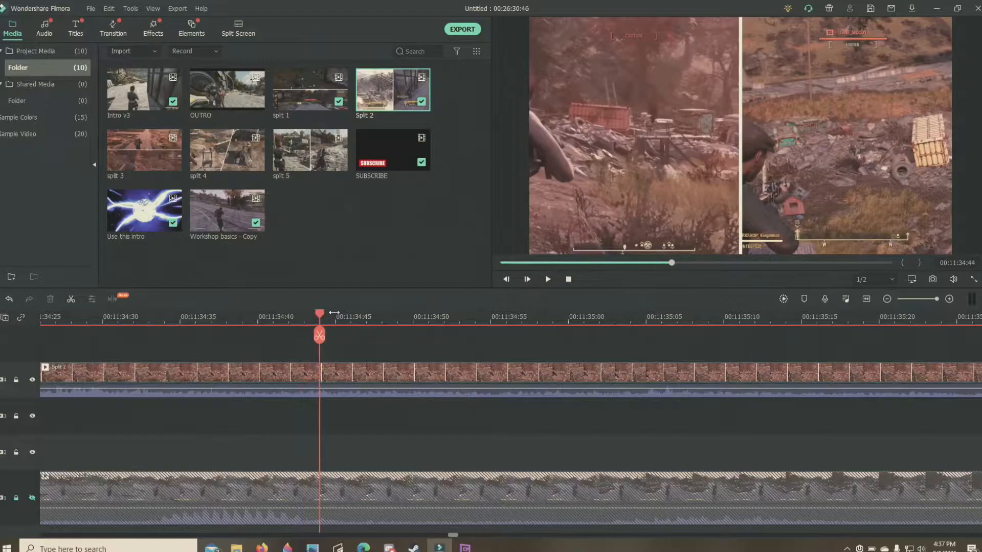
click(351, 316)
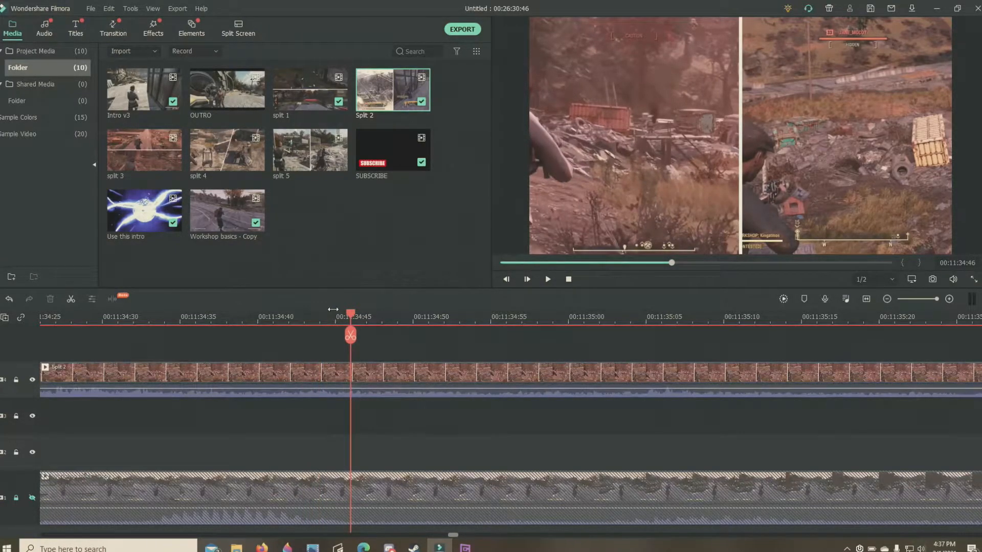
click(337, 311)
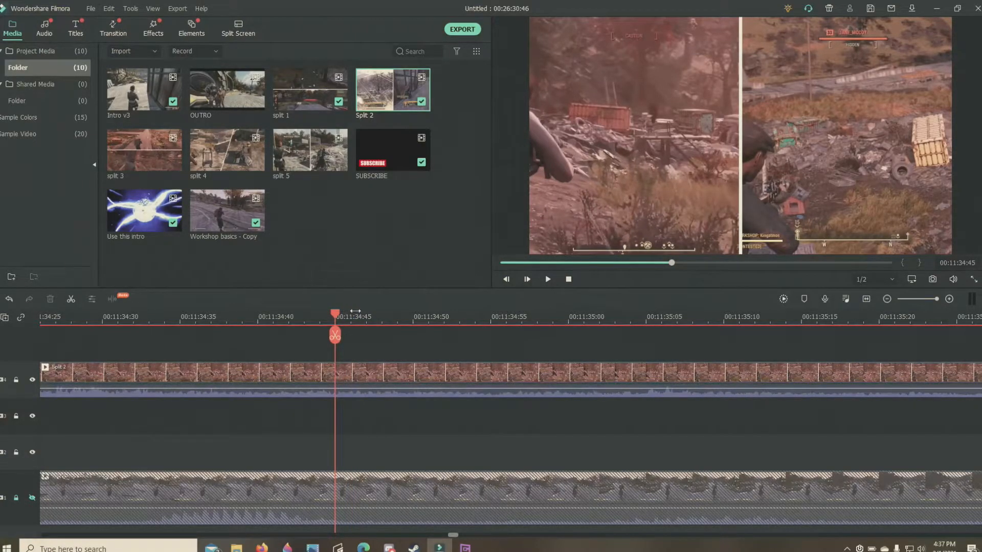
click(354, 312)
click(409, 372)
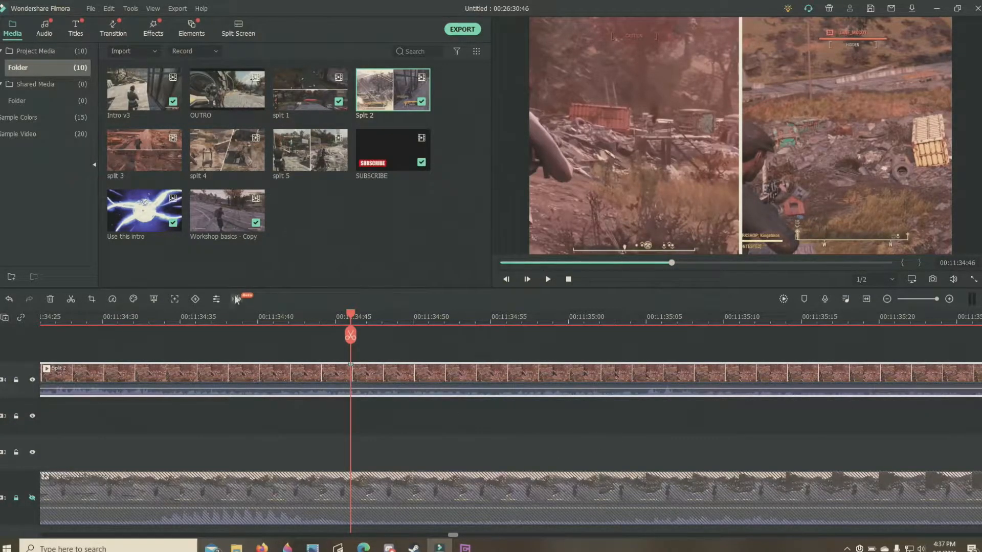
Step: Hide and lock the Split 2 track, and show and unlock the workshop footage track
click(32, 380)
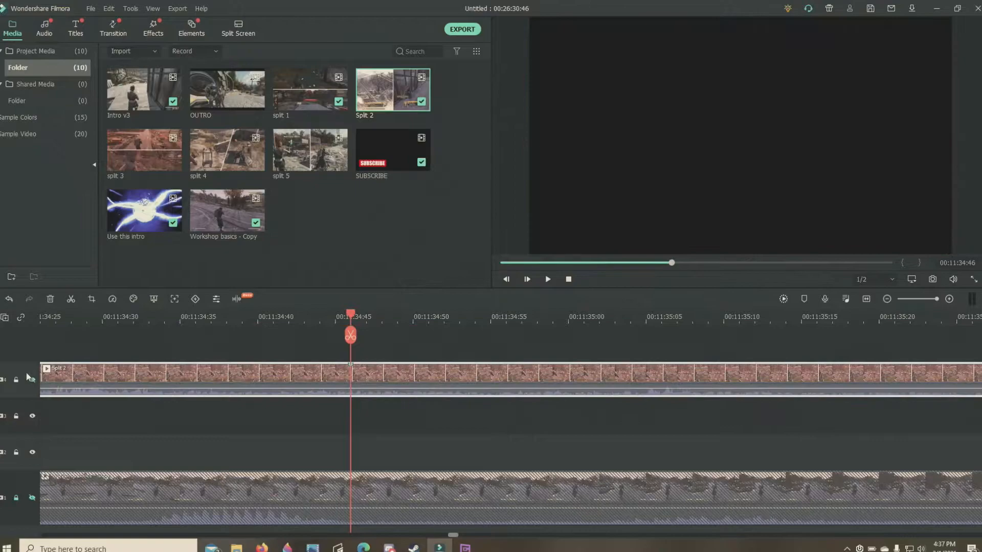
click(16, 380)
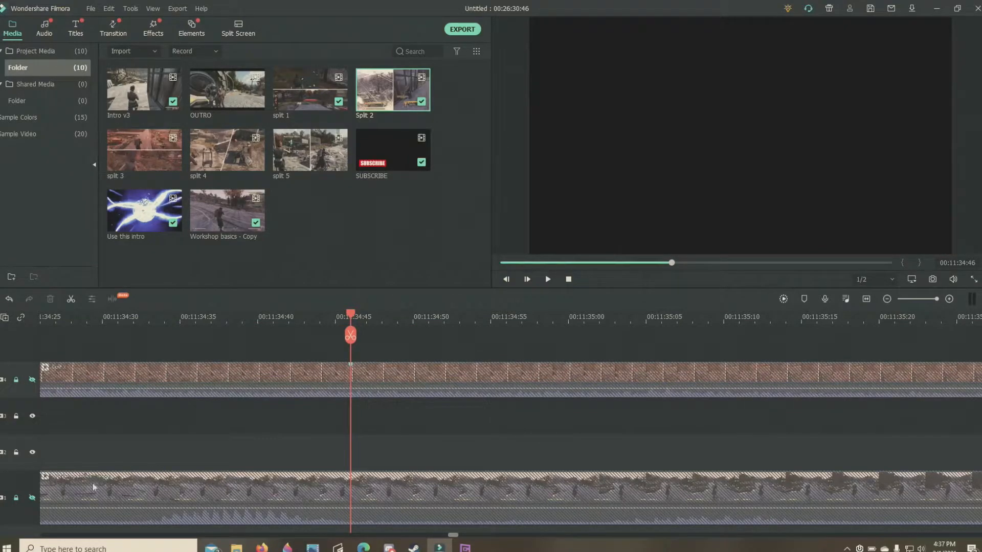
click(32, 498)
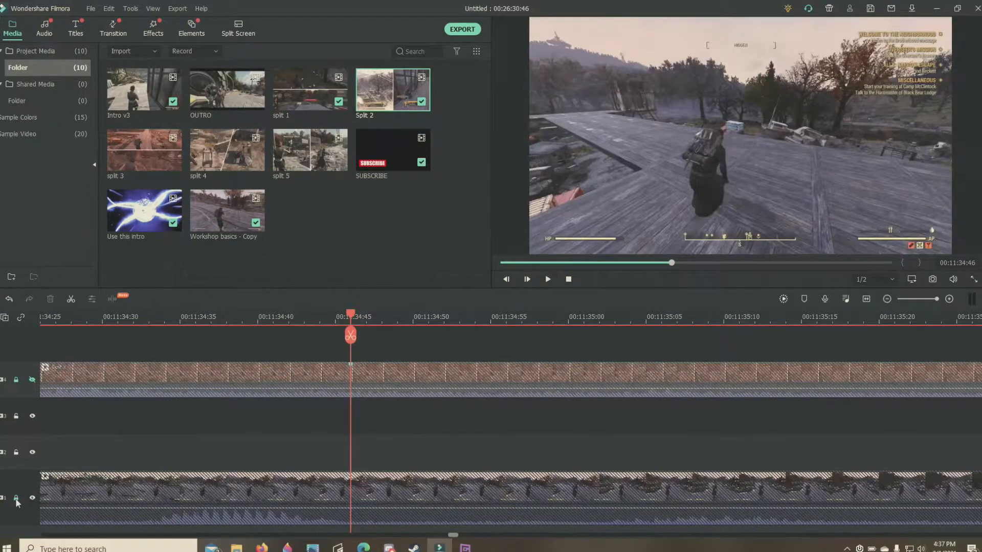
click(16, 498)
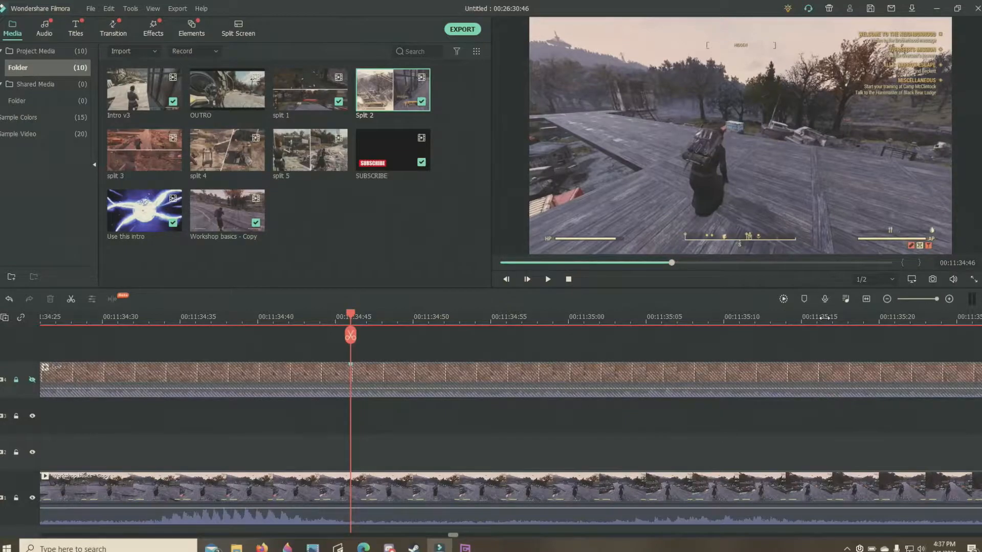
Step: Scan the workshop footage from 00:11:35:16 for the moment matching Split 2, skipping ahead in playback and pausing at about 00:13:02:06
click(818, 318)
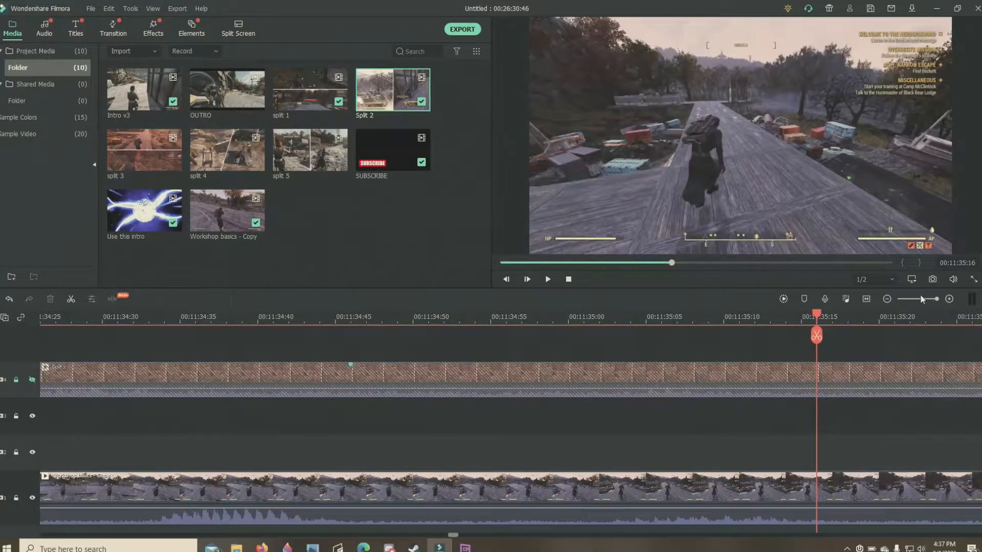
drag(922, 297, 907, 296)
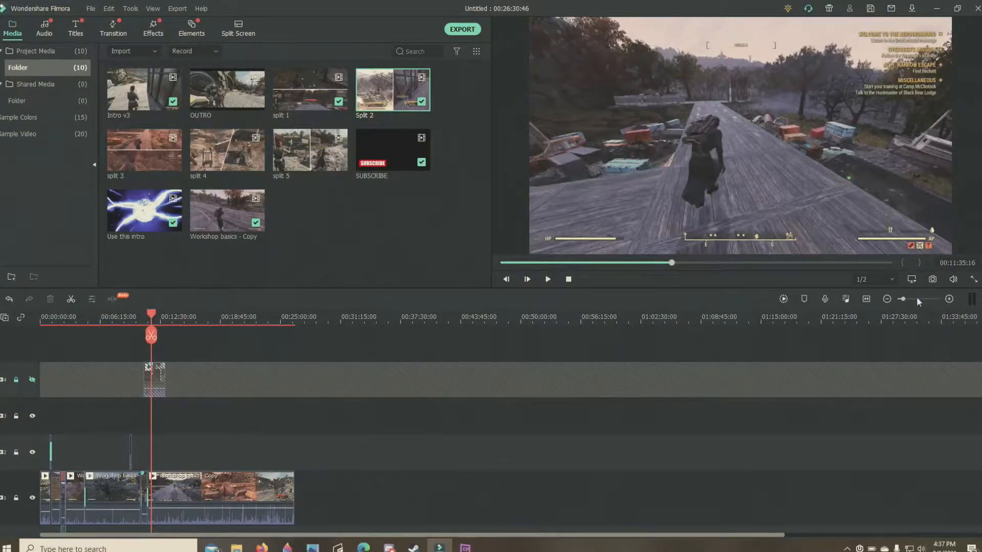
click(917, 299)
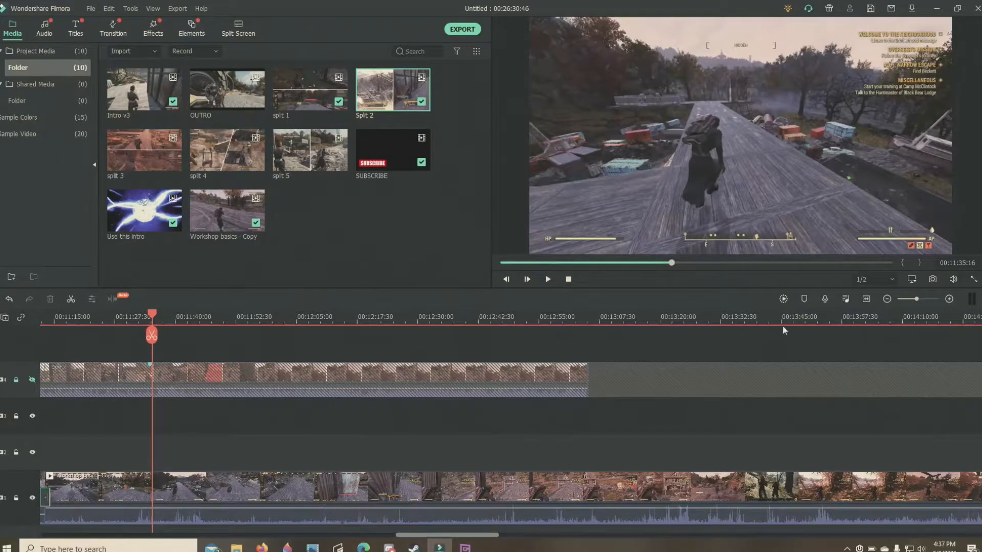
click(549, 278)
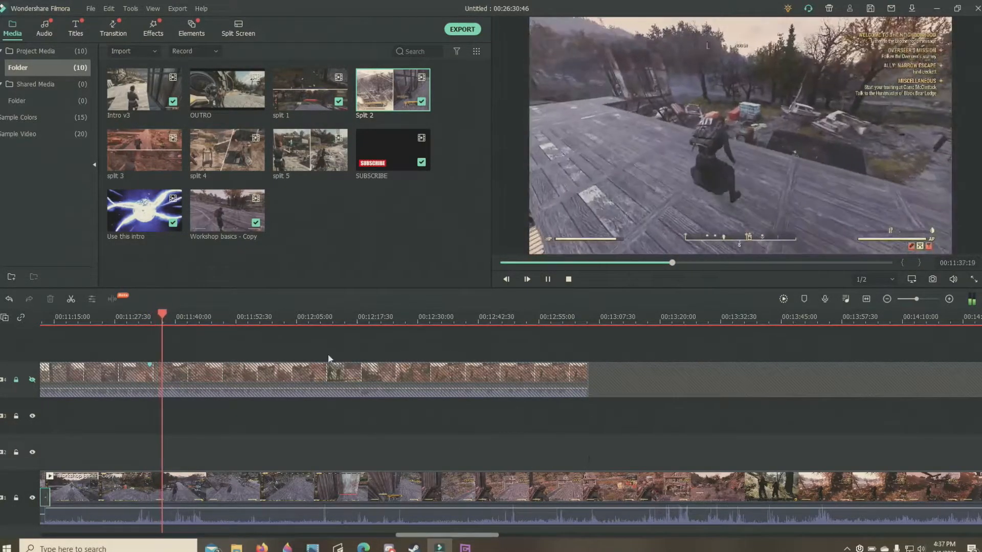
click(328, 316)
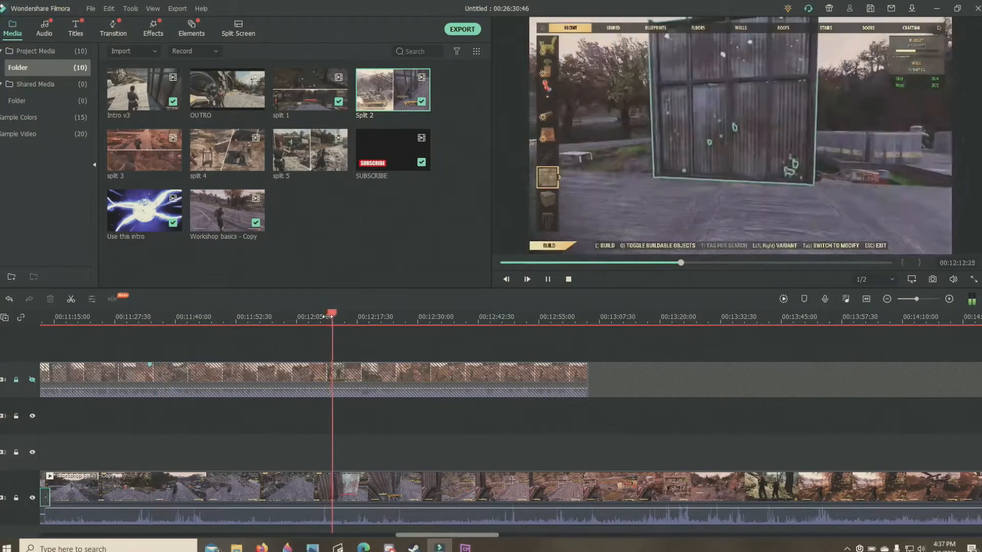
click(473, 317)
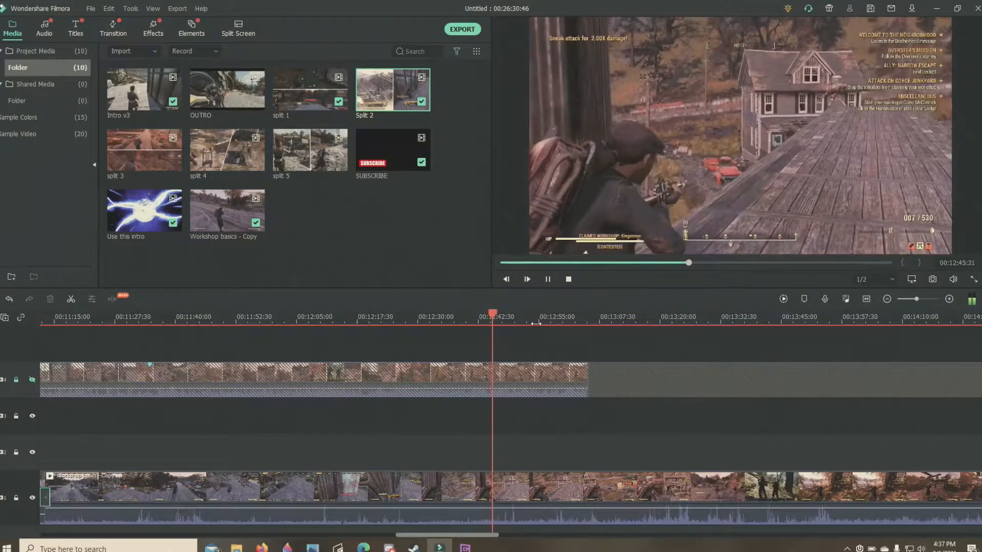
click(535, 323)
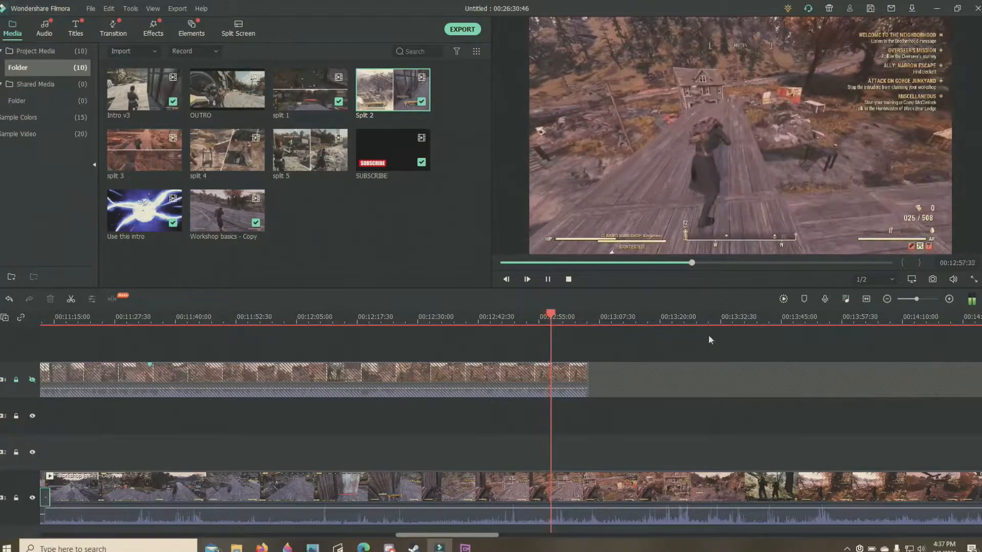
click(549, 280)
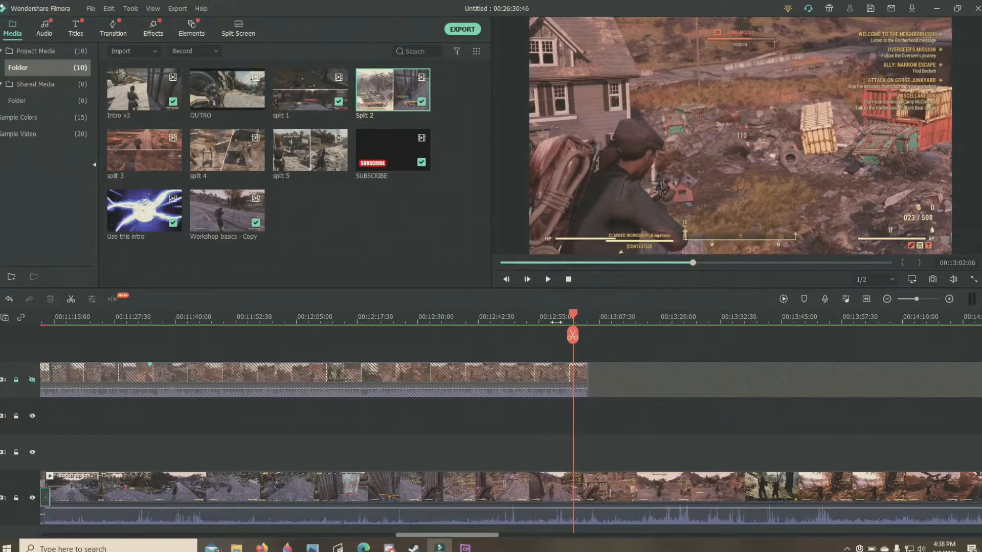
Step: Replay the workshop footage from 00:12:58:37 and pause it at about 00:13:00:57
click(557, 320)
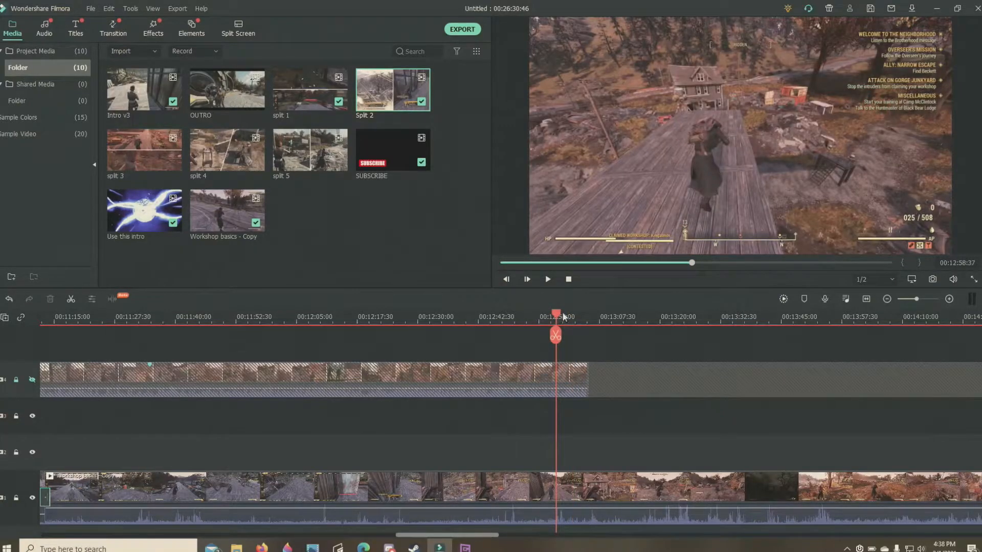
click(546, 280)
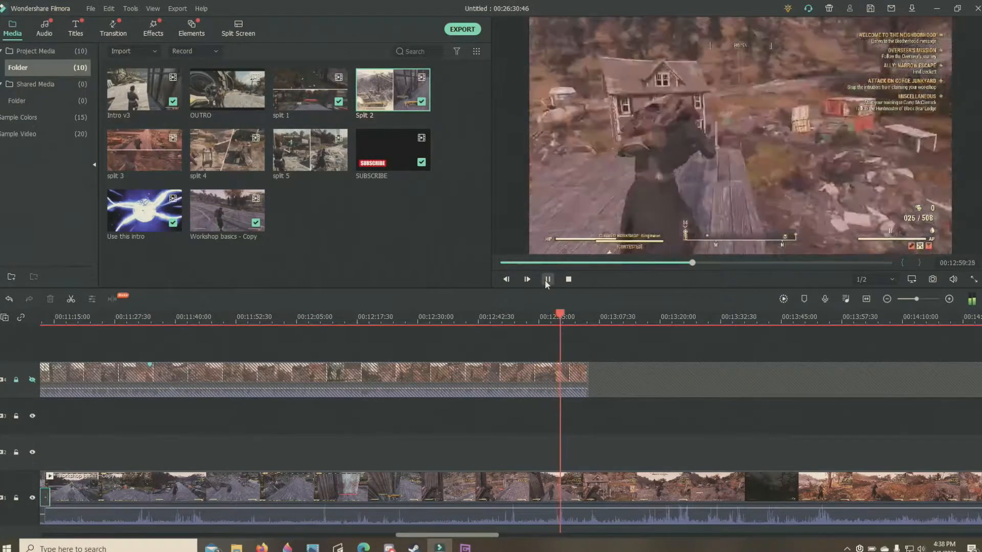
click(546, 280)
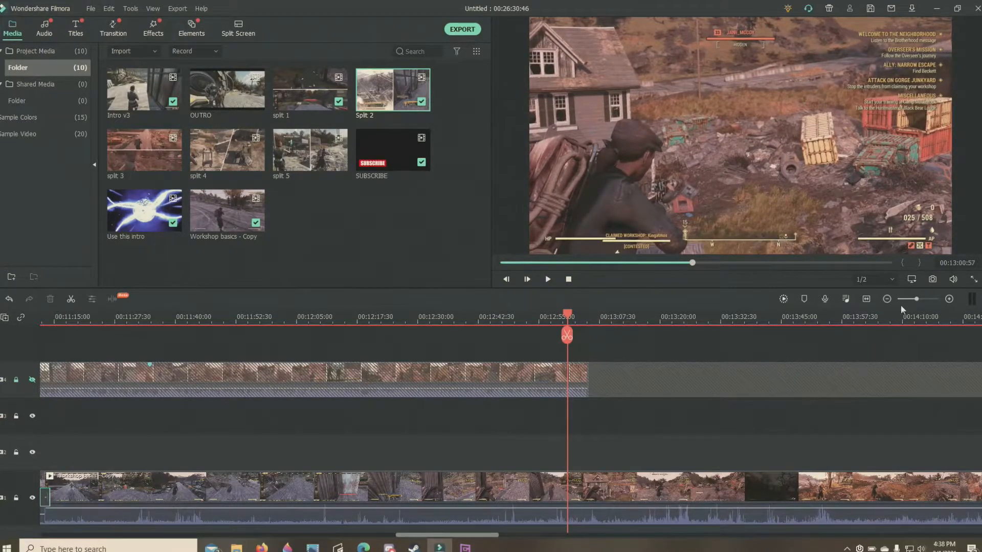
Step: Trace the workshop footage back frame by frame from 00:13:00:57, and place a marker on the clip at 00:13:00:41
drag(933, 297, 937, 299)
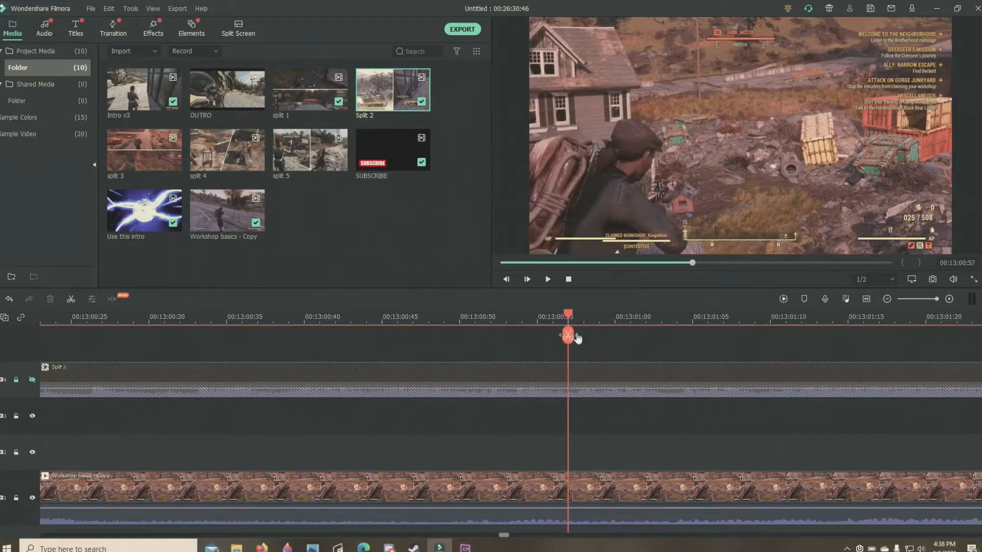
drag(557, 323, 526, 324)
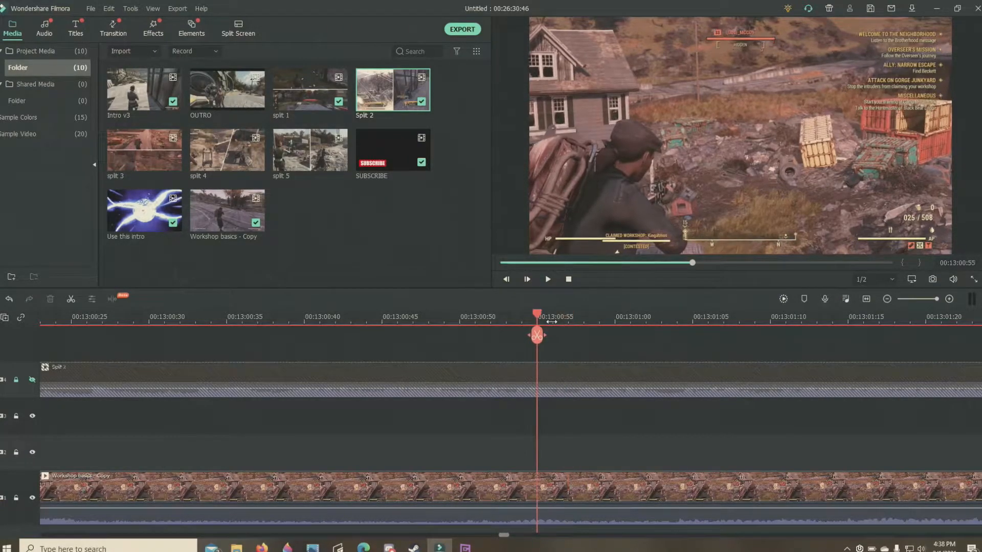
click(506, 321)
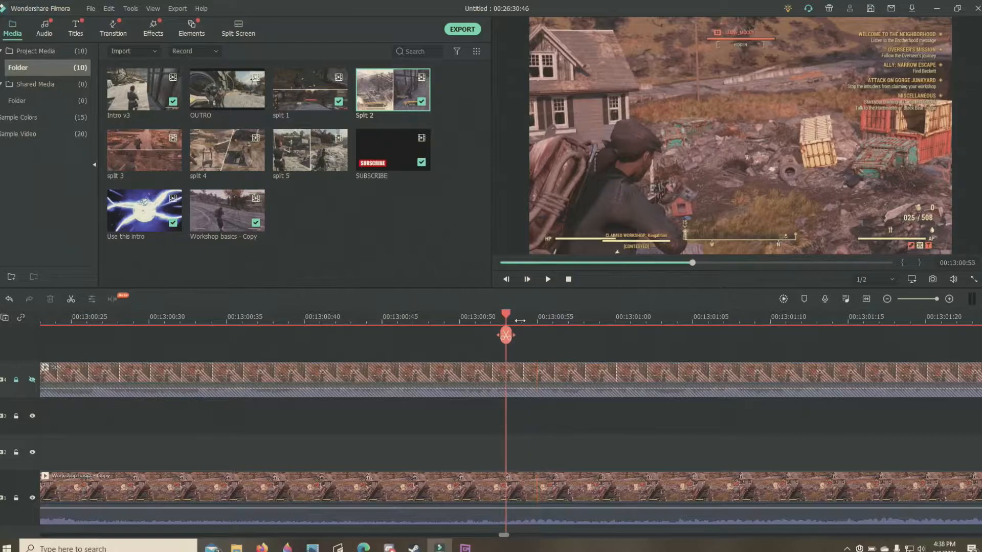
click(491, 320)
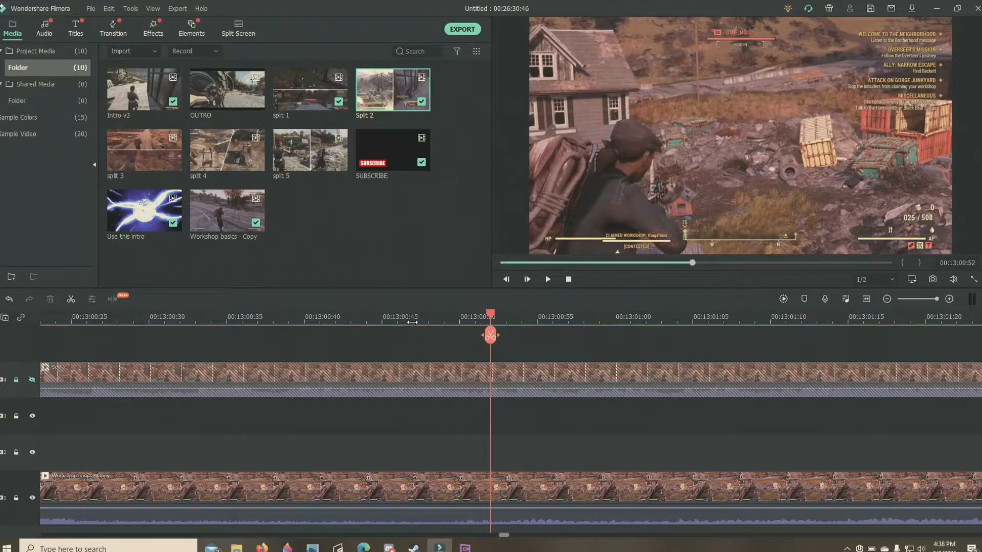
click(413, 320)
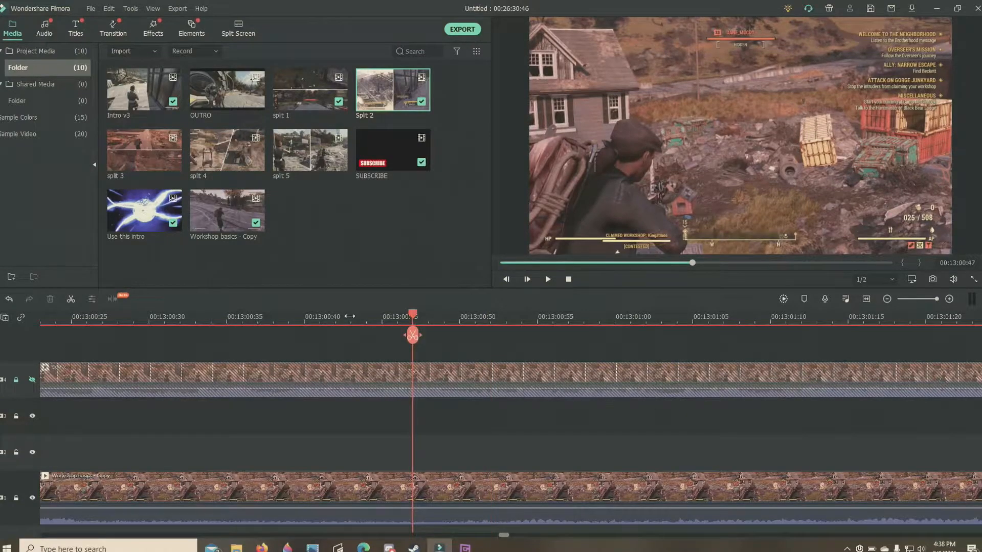
click(334, 322)
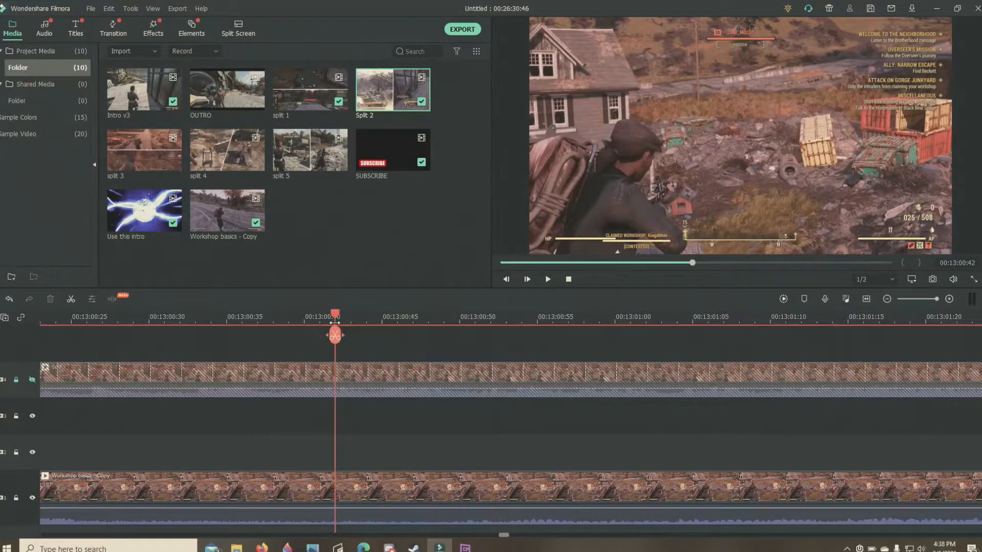
click(319, 319)
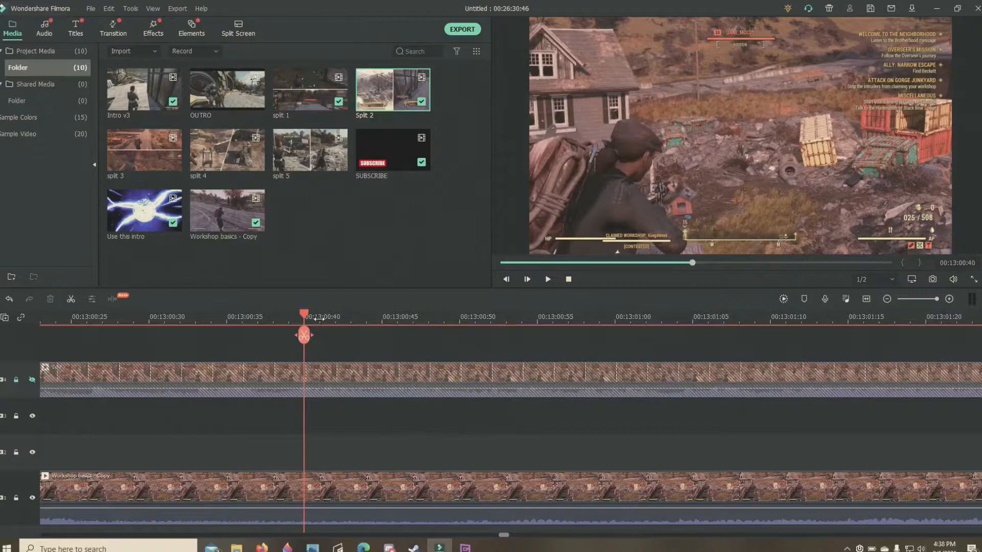
click(320, 319)
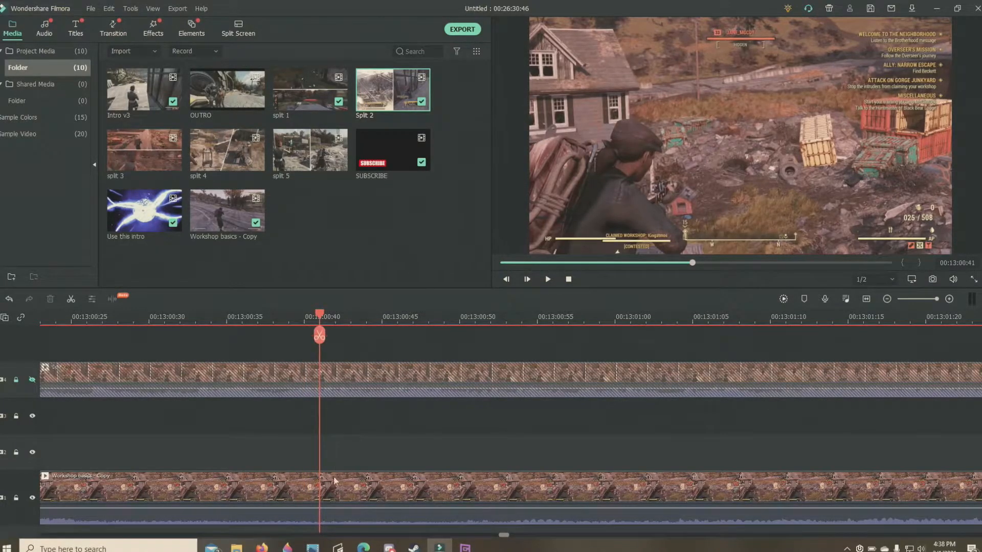
click(285, 490)
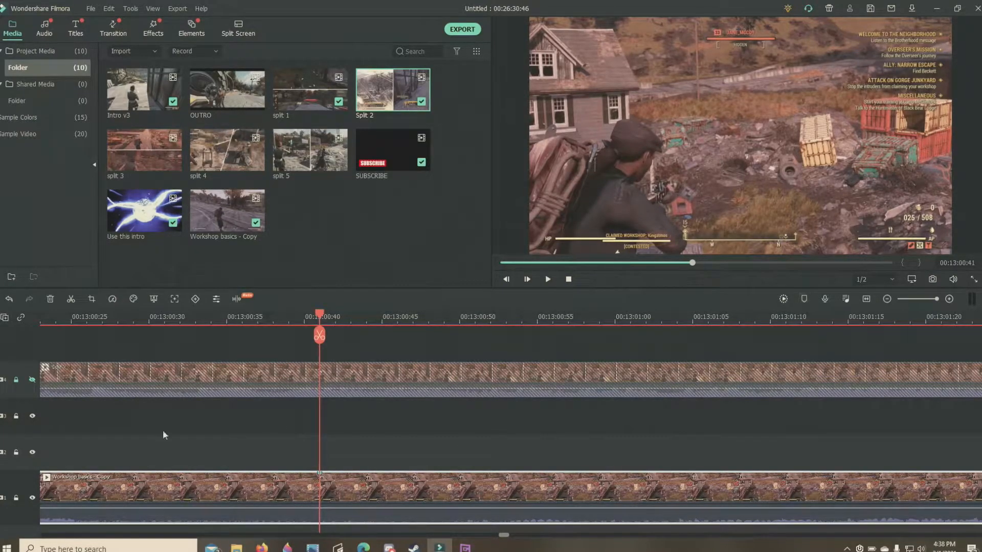
Step: Show the Split 2 track, move the clip to track 2, and align its marker with the workshop marker at 00:13:00:41
click(32, 381)
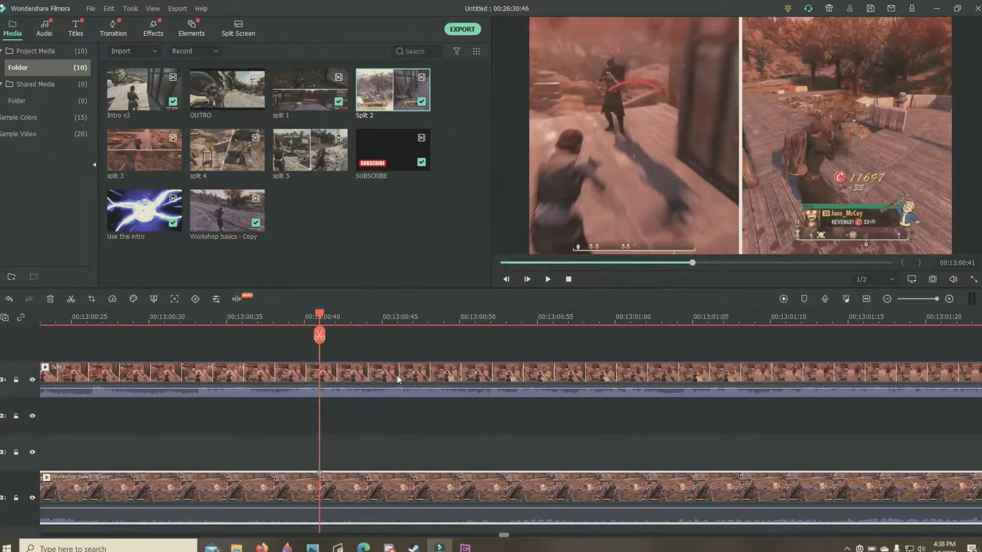
drag(379, 374, 665, 449)
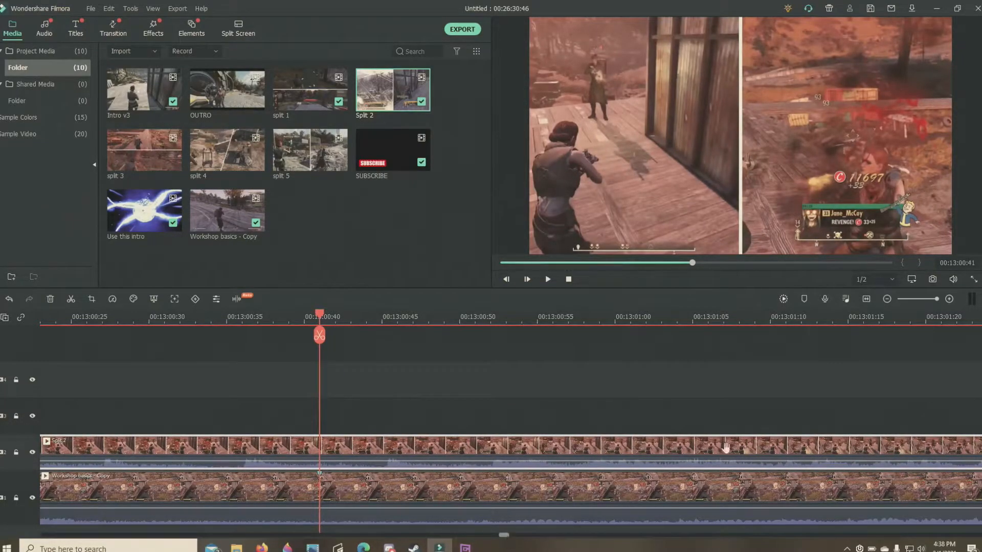
click(917, 298)
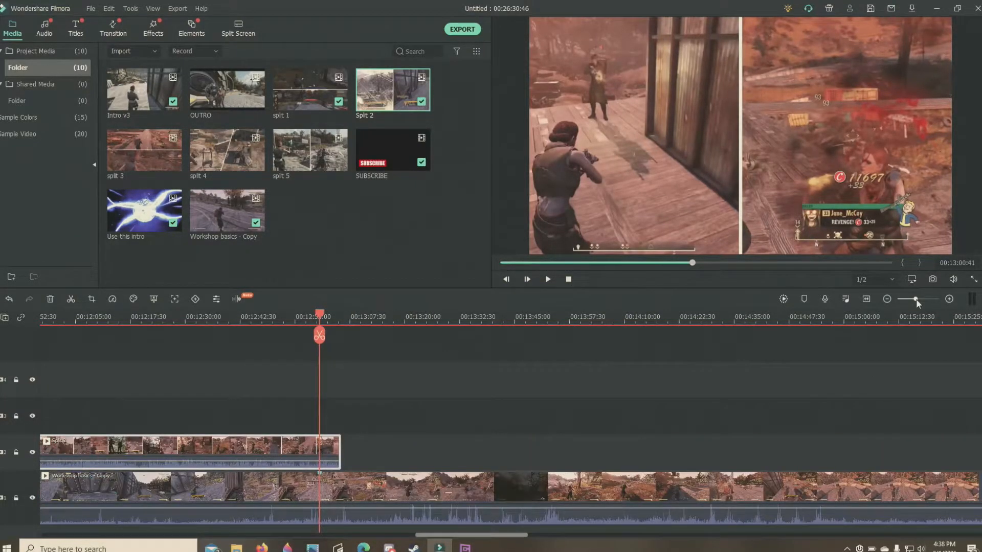
drag(478, 536, 429, 537)
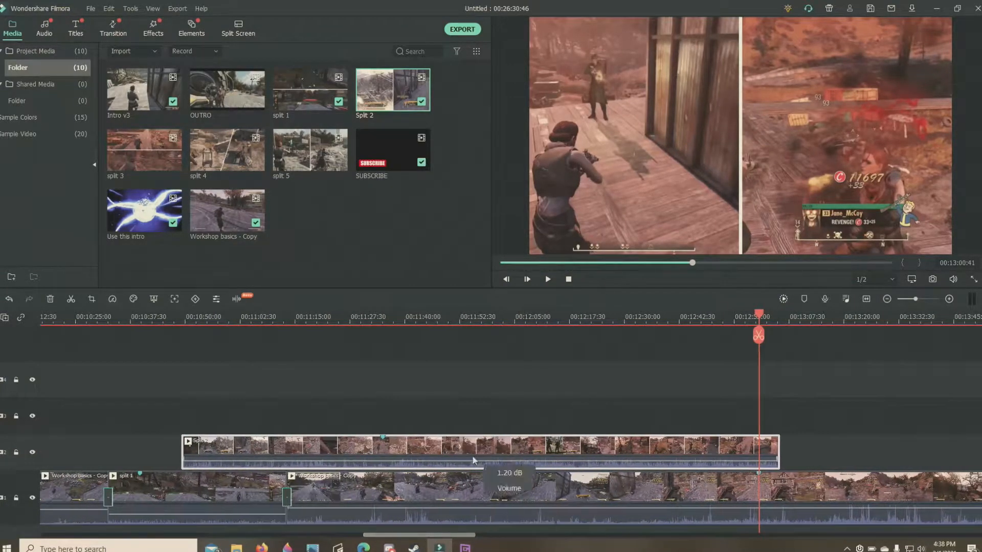
drag(379, 448, 744, 449)
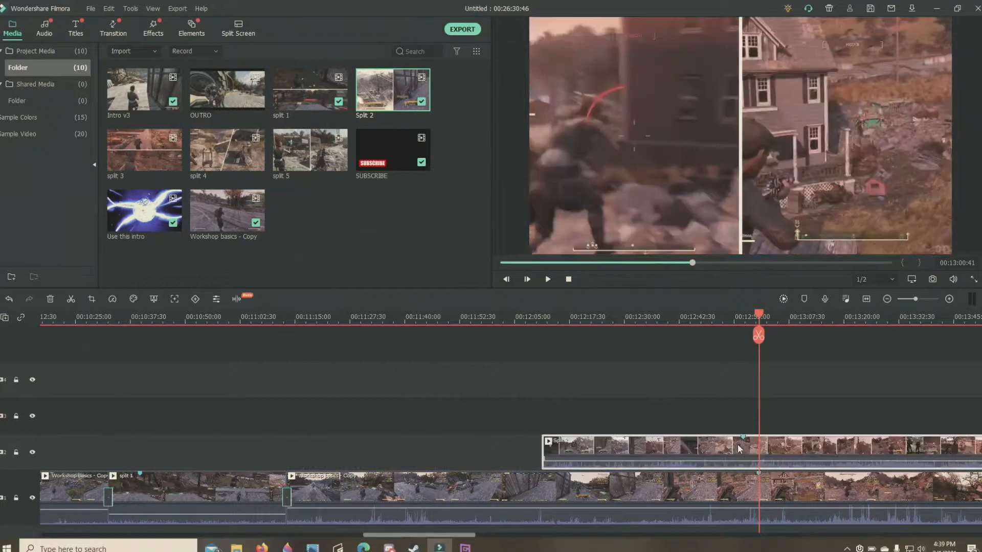
drag(815, 448, 711, 449)
drag(828, 449, 769, 448)
drag(701, 448, 754, 449)
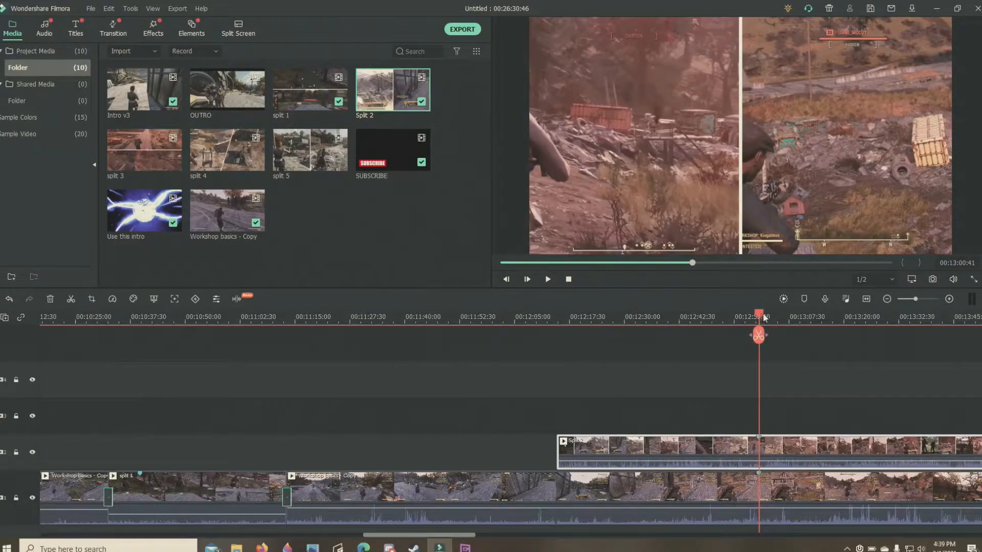
Step: Split the workshop footage at Split 2's start (00:12:14:23) and end (00:14:30:59), locking and hiding the Split 2 track before the second cut
drag(760, 318, 558, 343)
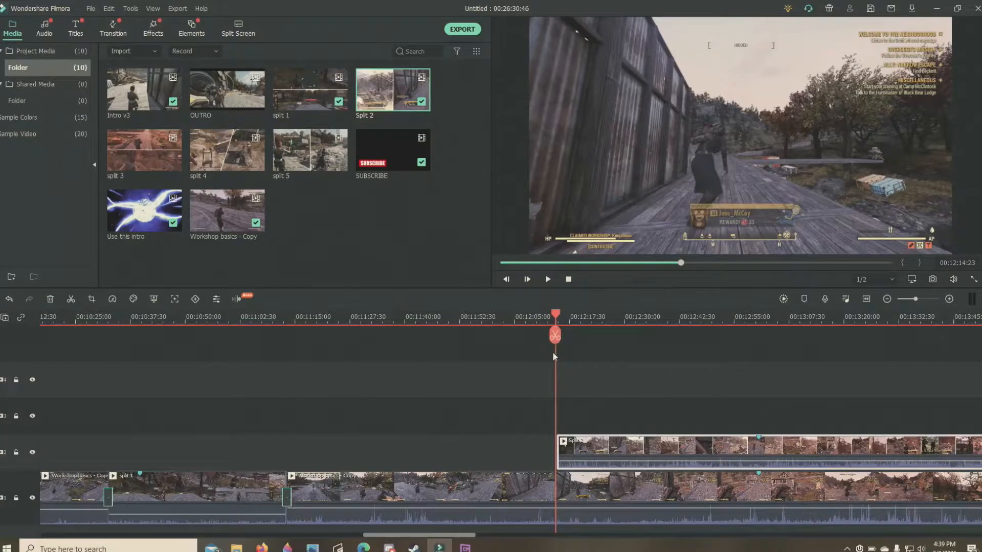
click(555, 336)
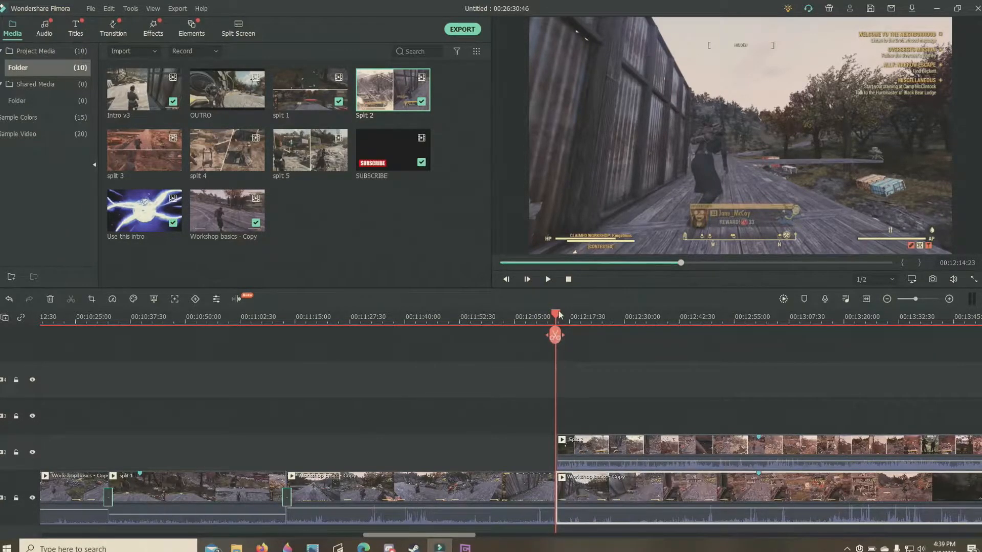
drag(557, 318, 930, 335)
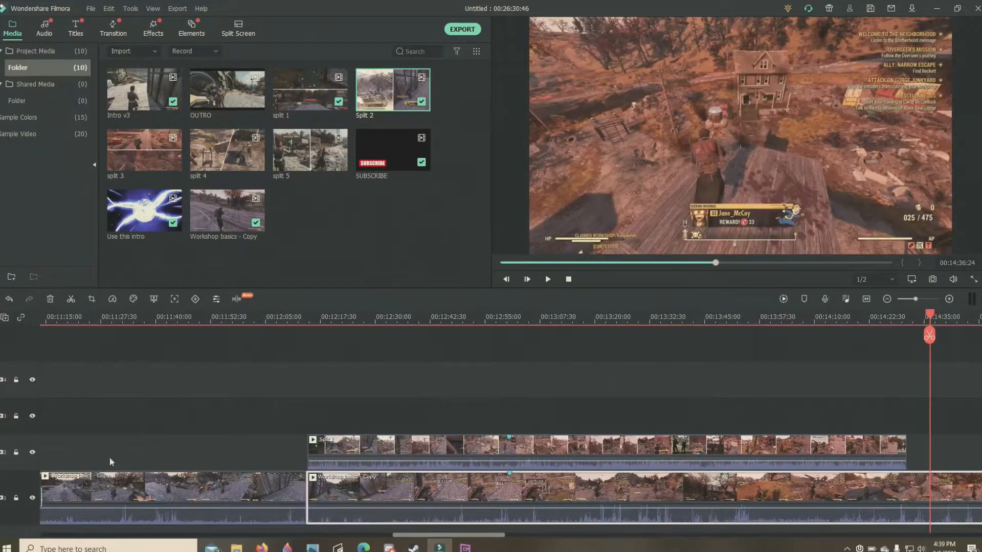
click(16, 453)
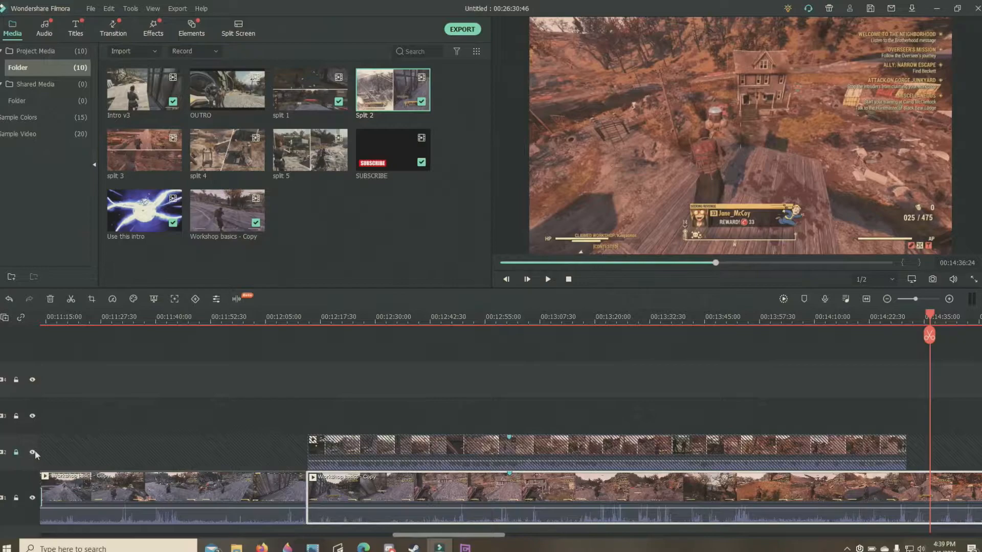
click(34, 453)
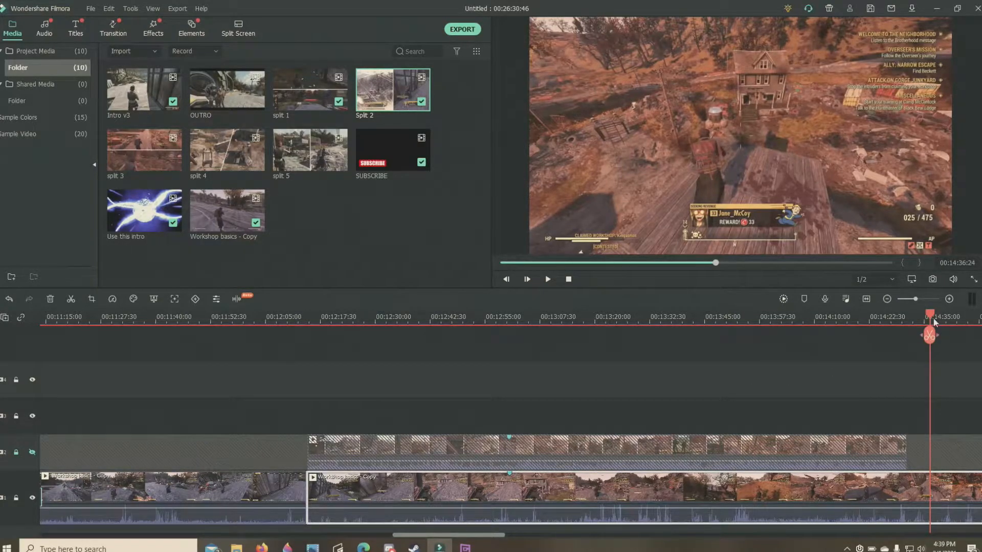
drag(931, 315, 906, 318)
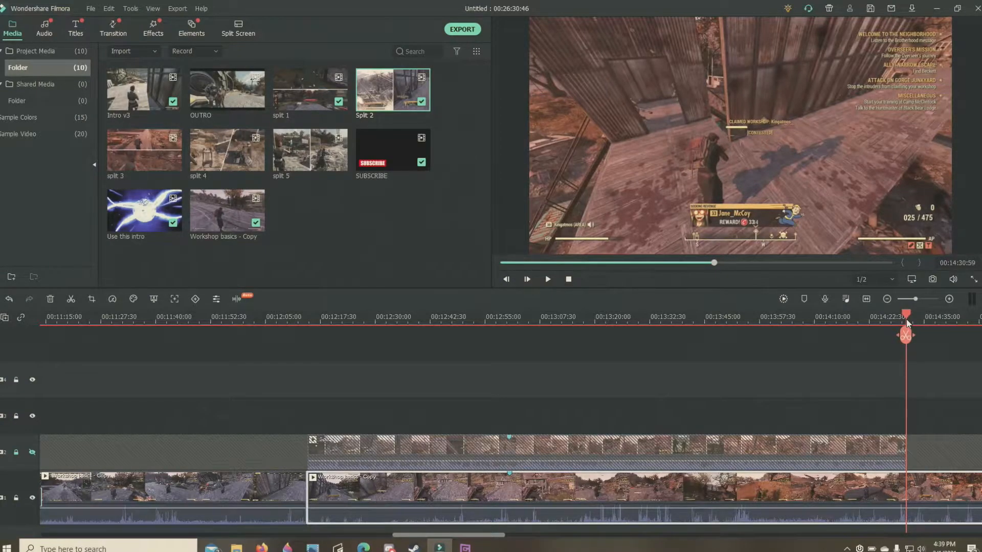
click(905, 340)
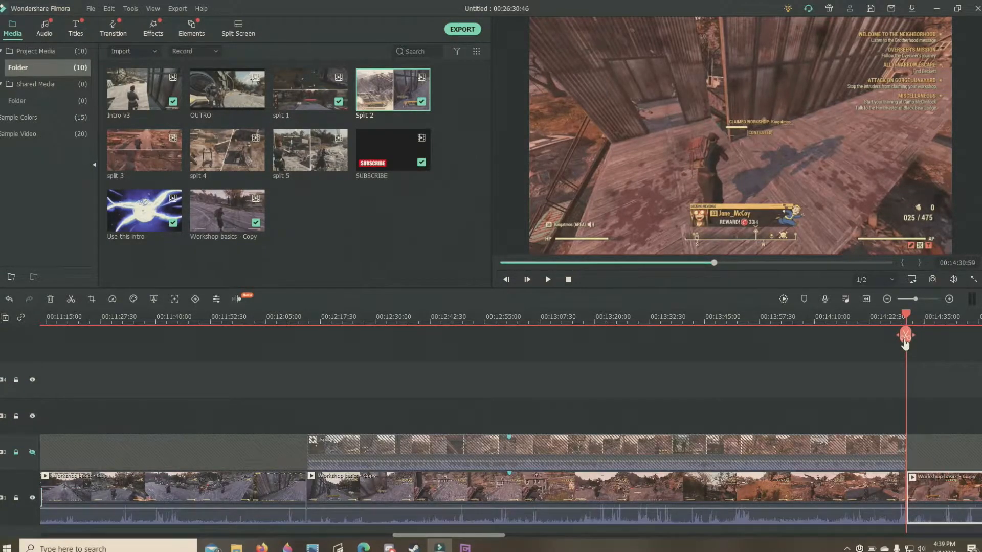
Step: Delete the workshop section beneath Split 2 and shift the remaining footage past Split 2's end to open a gap
right_click(585, 483)
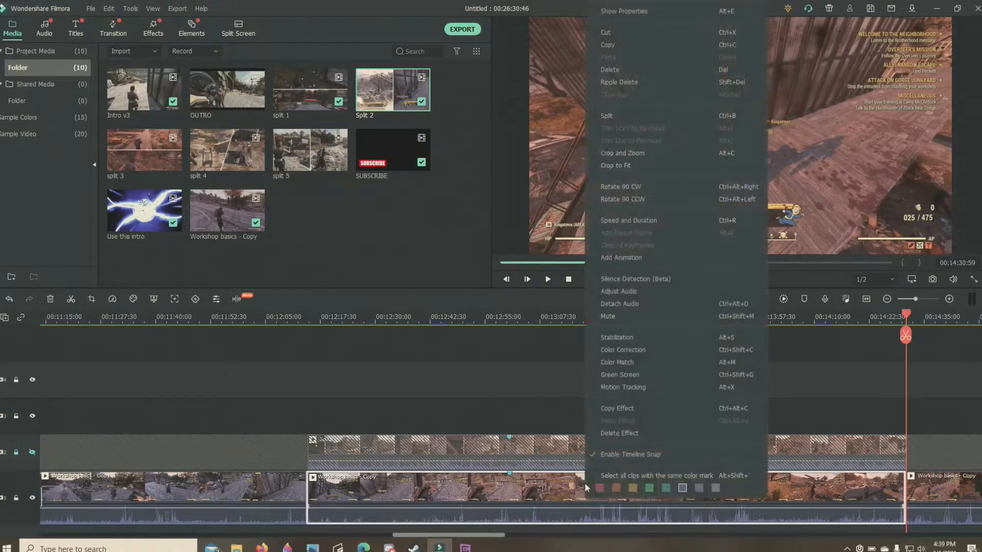
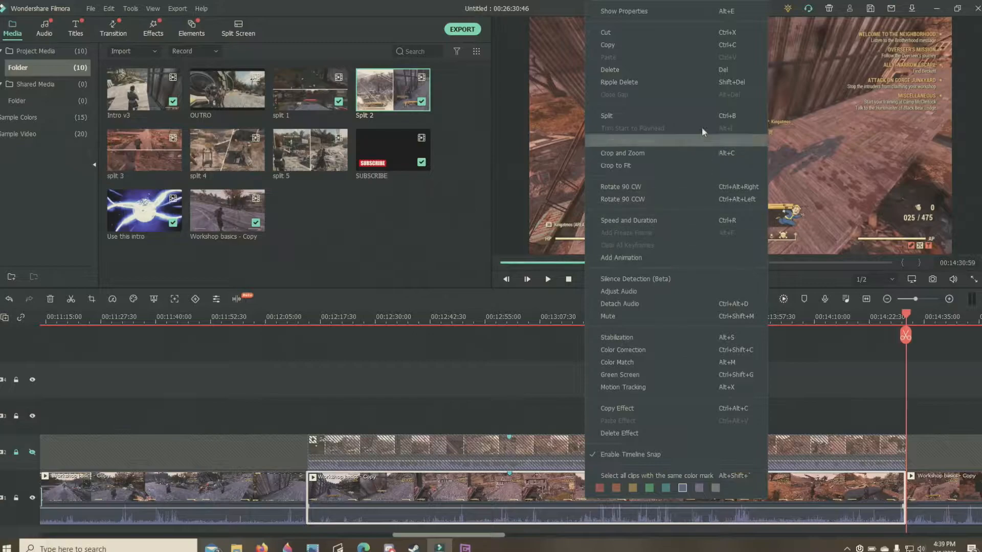
click(677, 71)
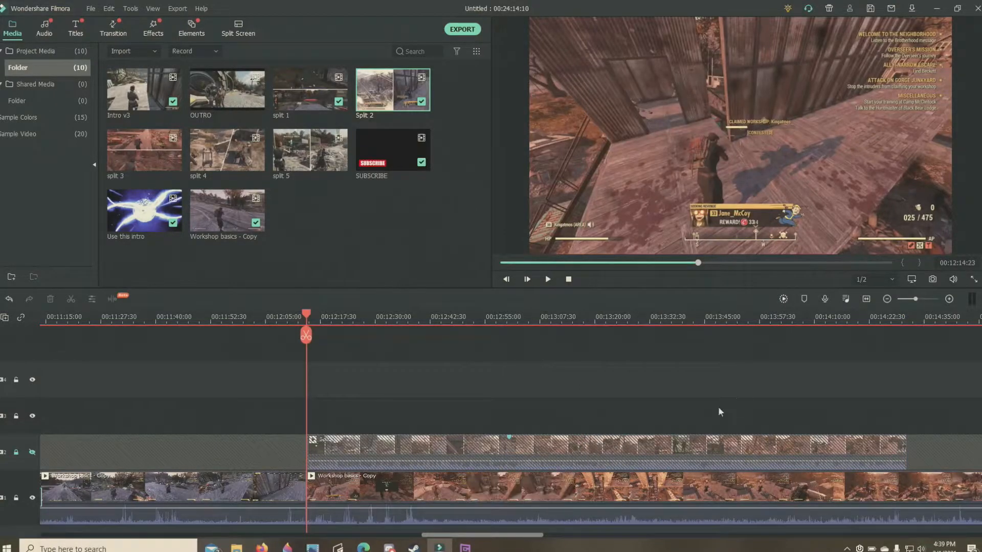
drag(435, 481, 940, 471)
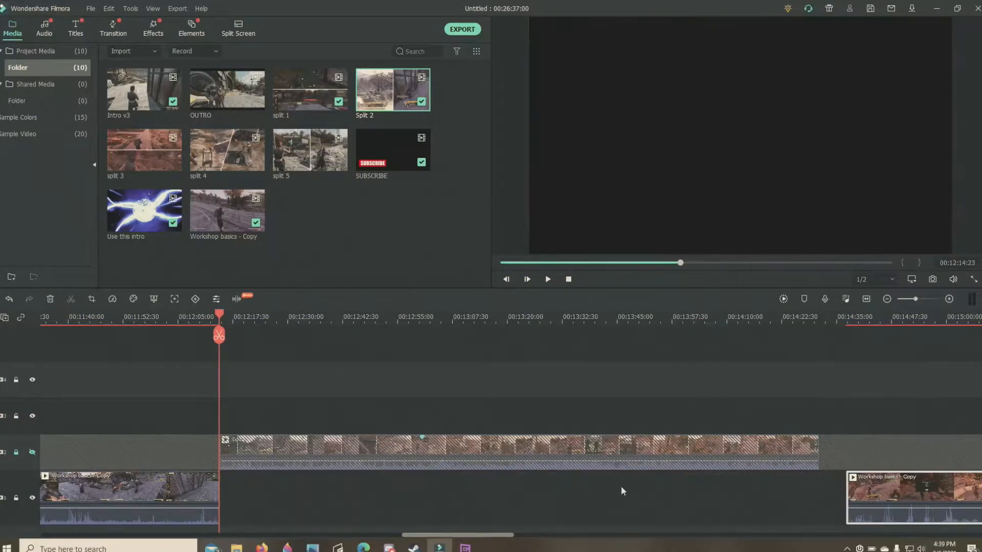
Step: Unlock and show the Split 2 track, drop Split 2 into the workshop track's gap, and butt the following footage against its end
click(17, 452)
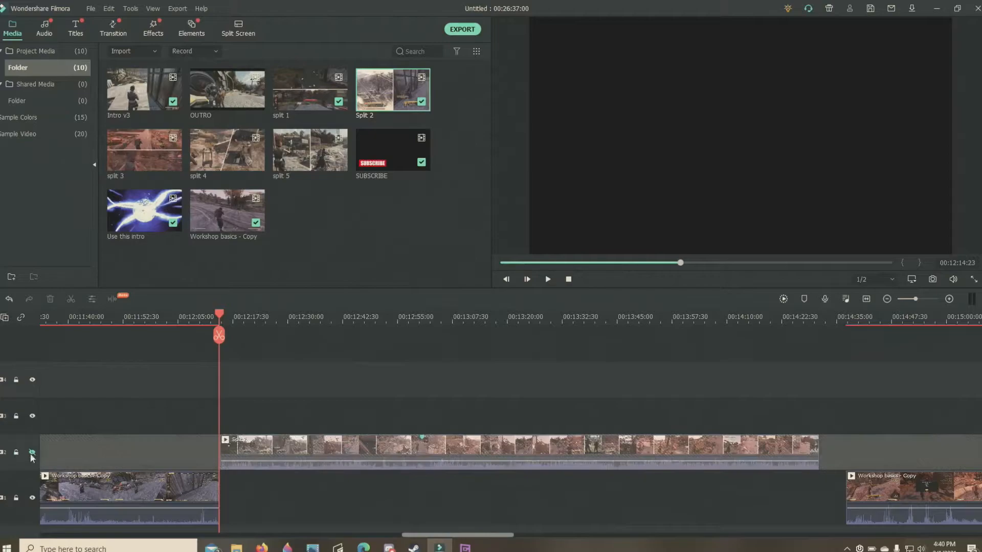
click(33, 453)
drag(374, 458, 374, 495)
drag(941, 514, 891, 499)
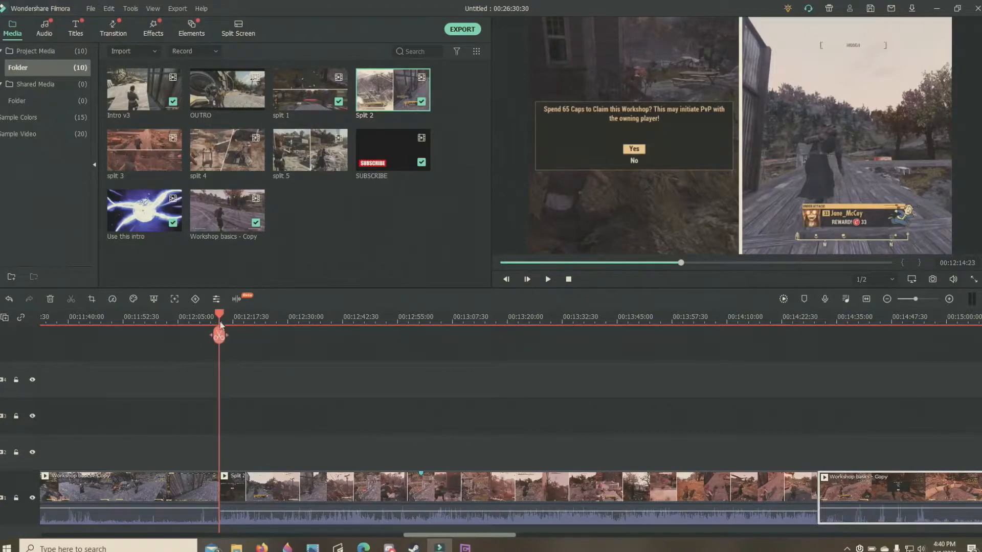
Step: Add Cube transitions at both the start and end of Split 2
drag(221, 317, 207, 317)
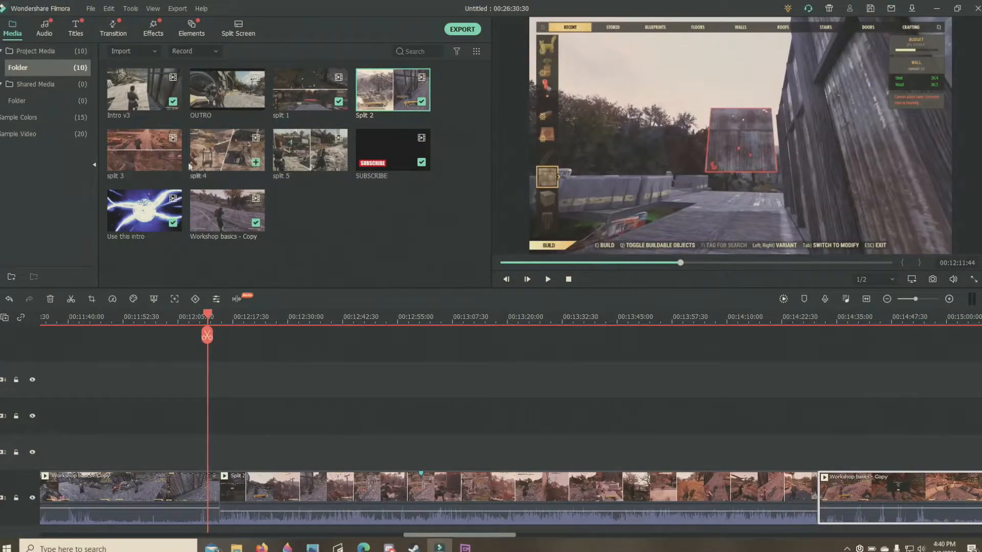
click(118, 29)
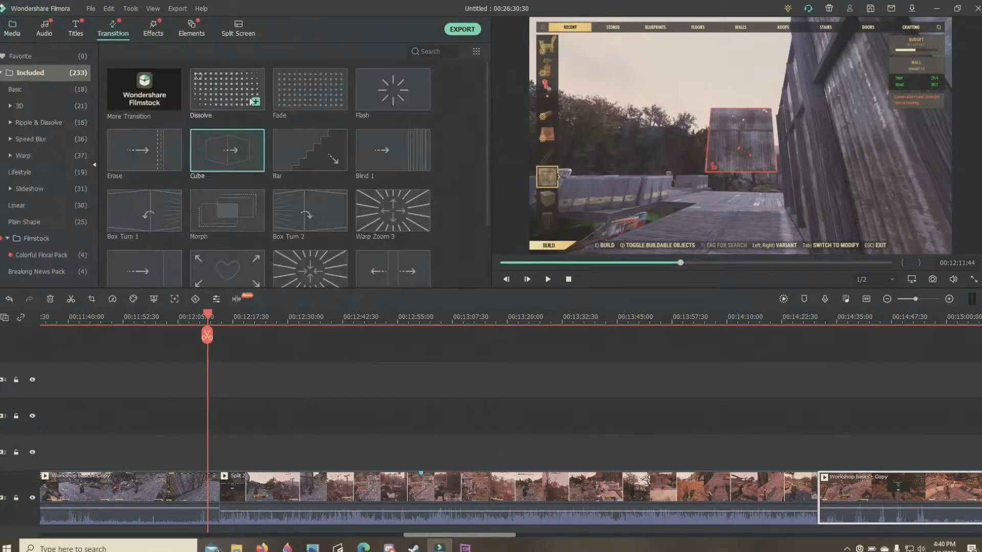
drag(229, 157, 250, 477)
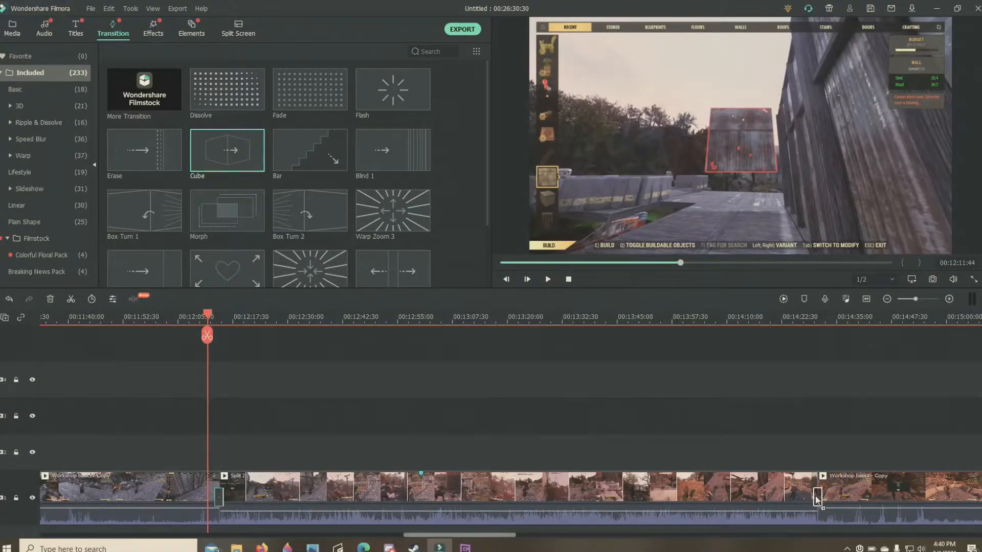
Step: Preview Split 2's opening transition from 00:12:11:44, skip ahead to near its end, and pause at 00:14:29:46
click(551, 284)
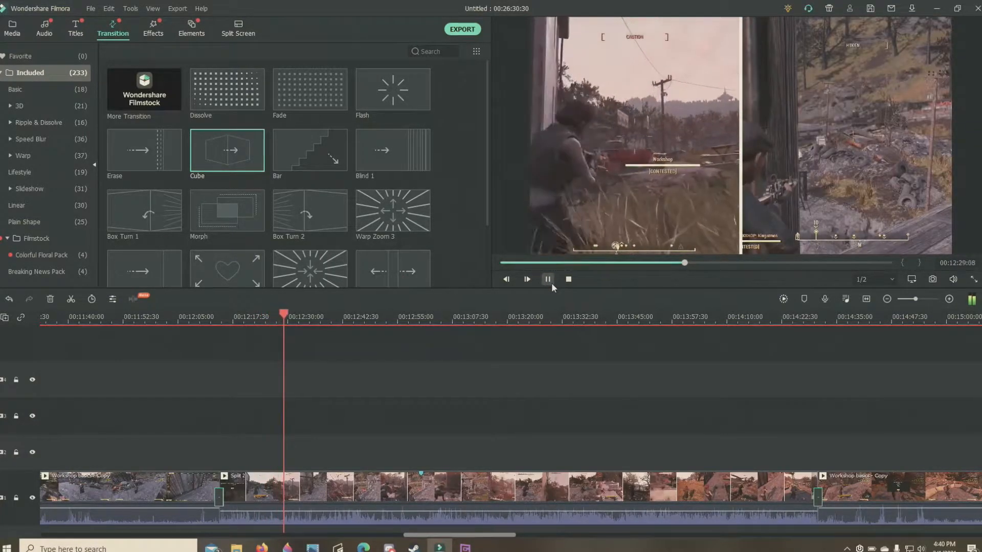
click(785, 318)
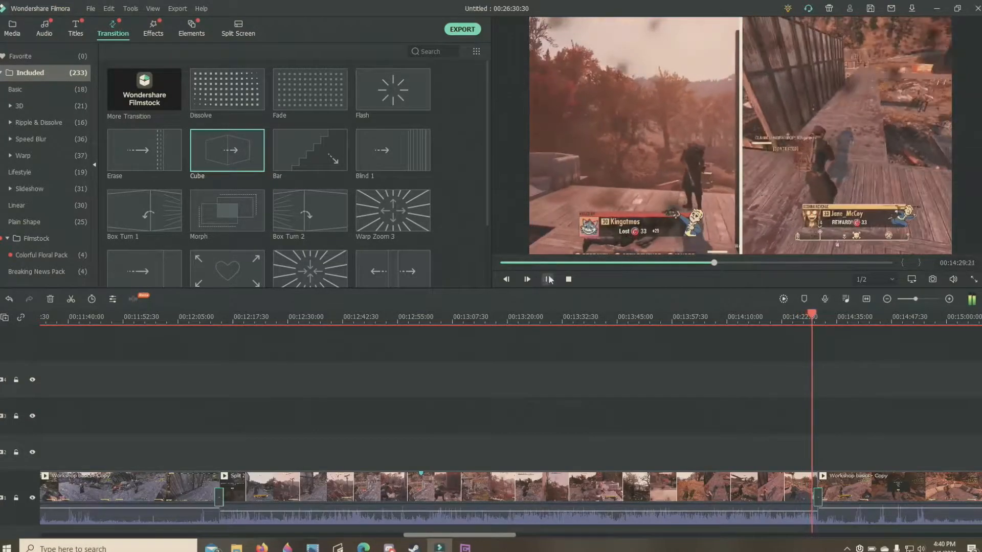
click(549, 279)
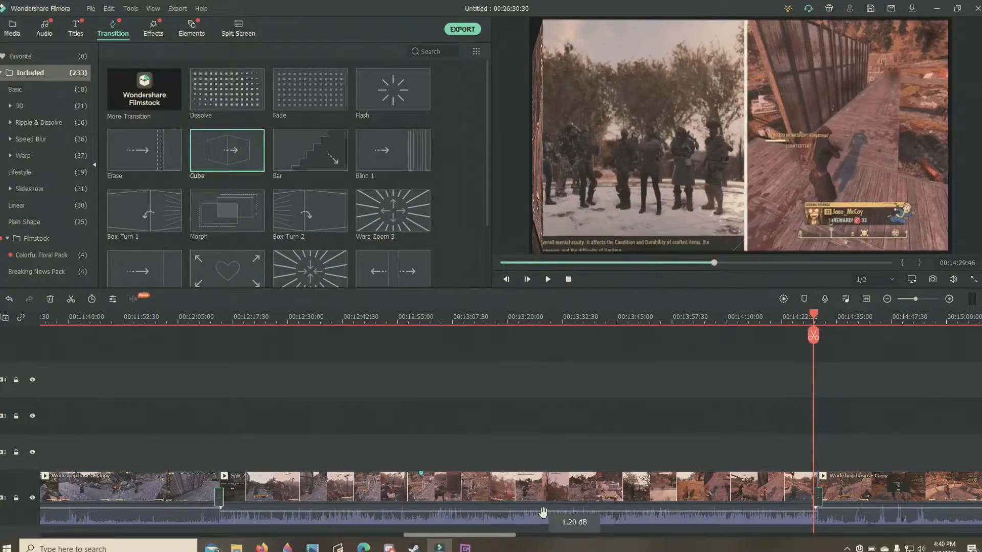
Step: Lower Split 2's volume while playing its last part, and pause in the following workshop footage at 00:14:35:25
drag(543, 513, 541, 515)
drag(816, 320, 683, 319)
click(548, 279)
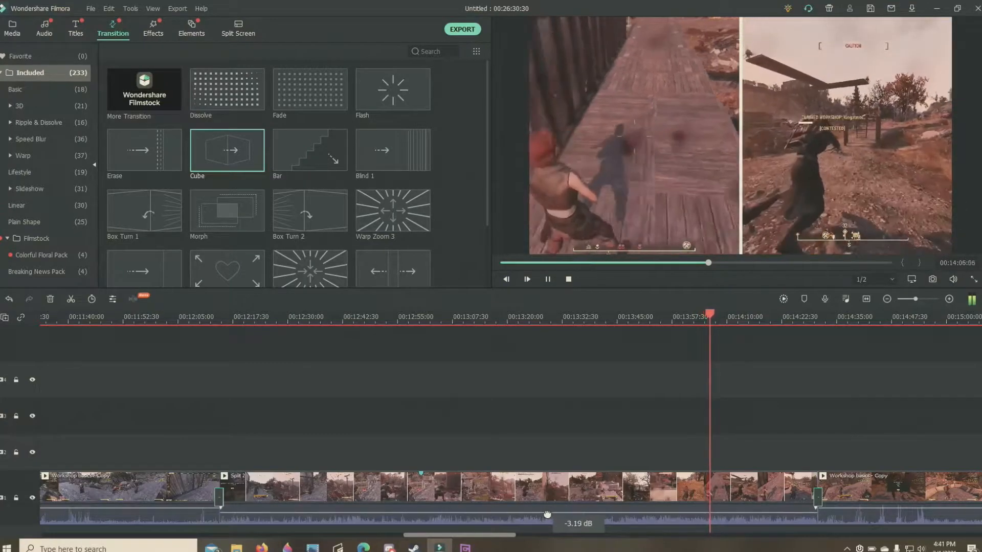
drag(549, 513, 544, 515)
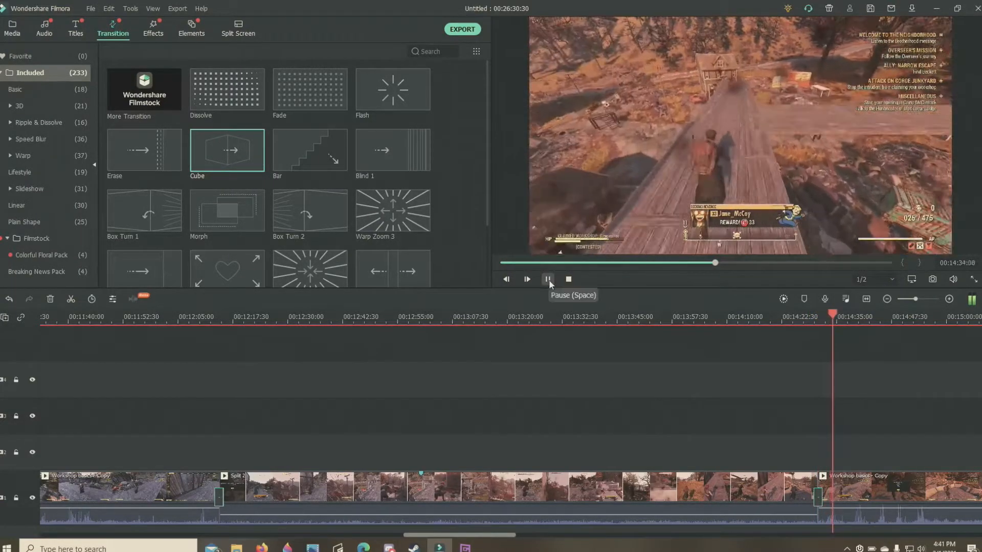
click(548, 280)
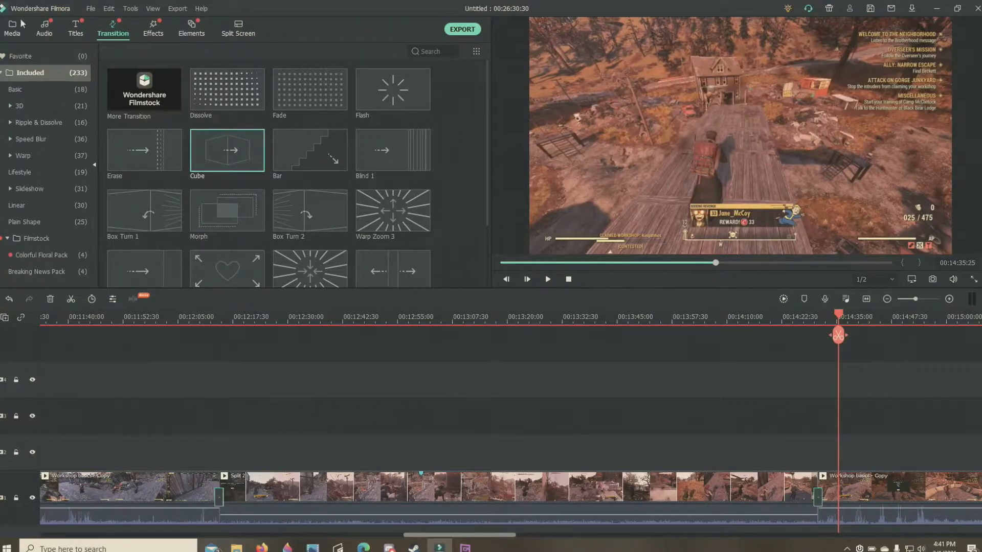
Step: Place the split 3 clip on track 3 starting at about 00:13:27, and lock and hide the workshop footage track
click(12, 29)
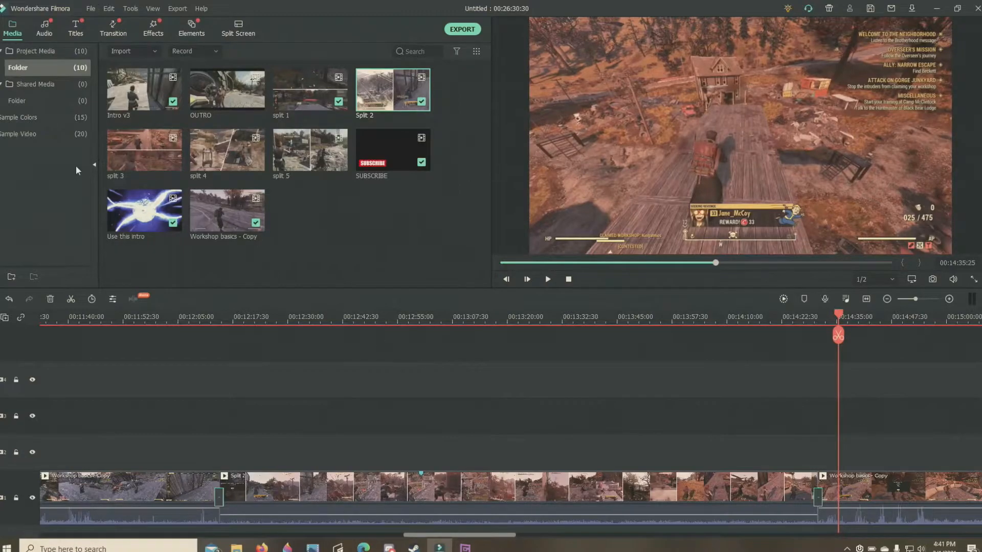
drag(143, 163, 541, 407)
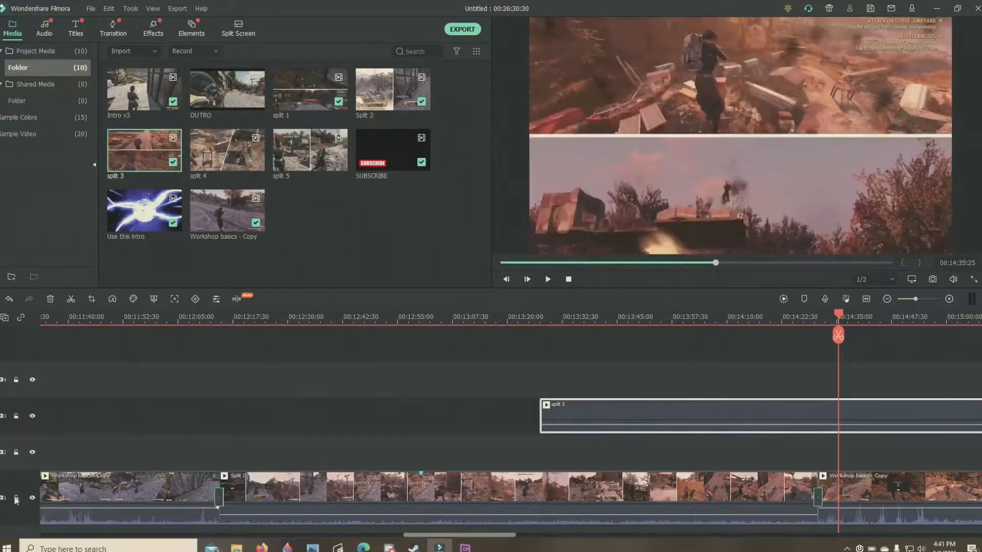
click(16, 497)
click(33, 497)
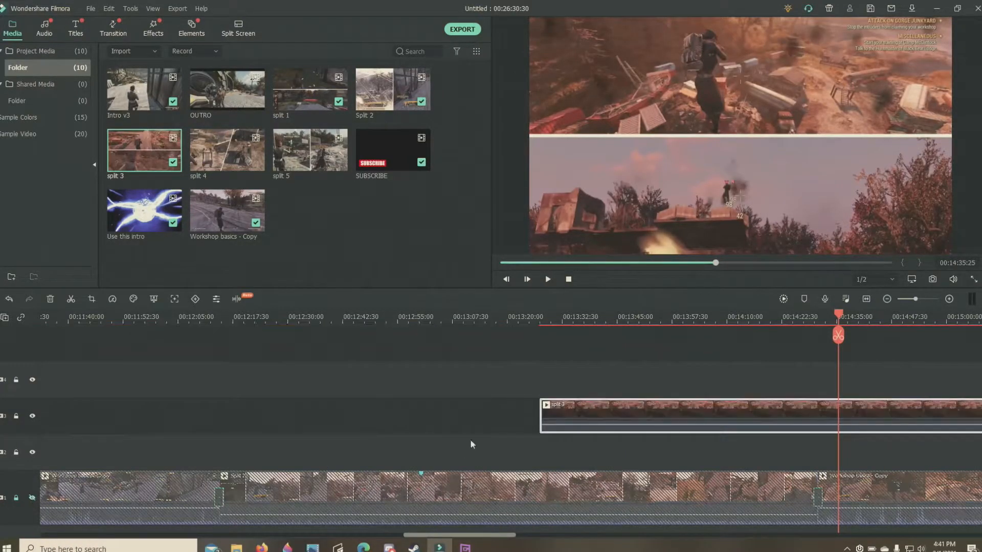
Step: Play split 3 from just before its start at 00:13:26 and pause at 00:13:32:55 to look for a reference moment
click(538, 313)
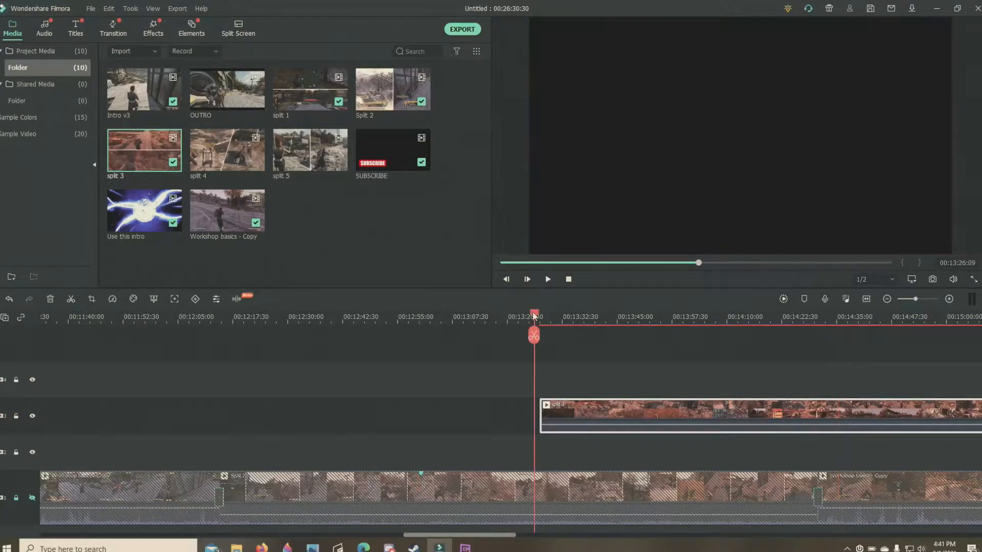
drag(541, 316, 538, 316)
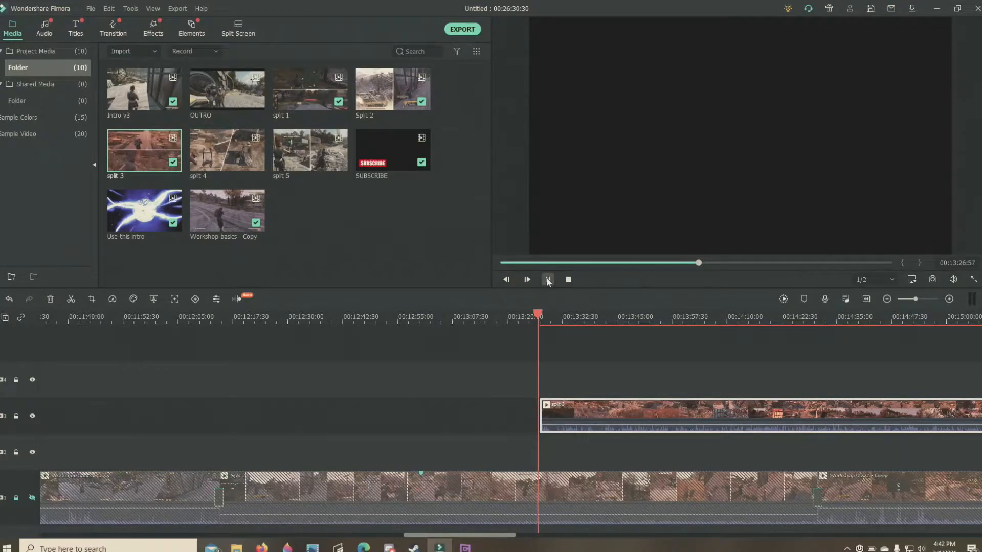
click(547, 279)
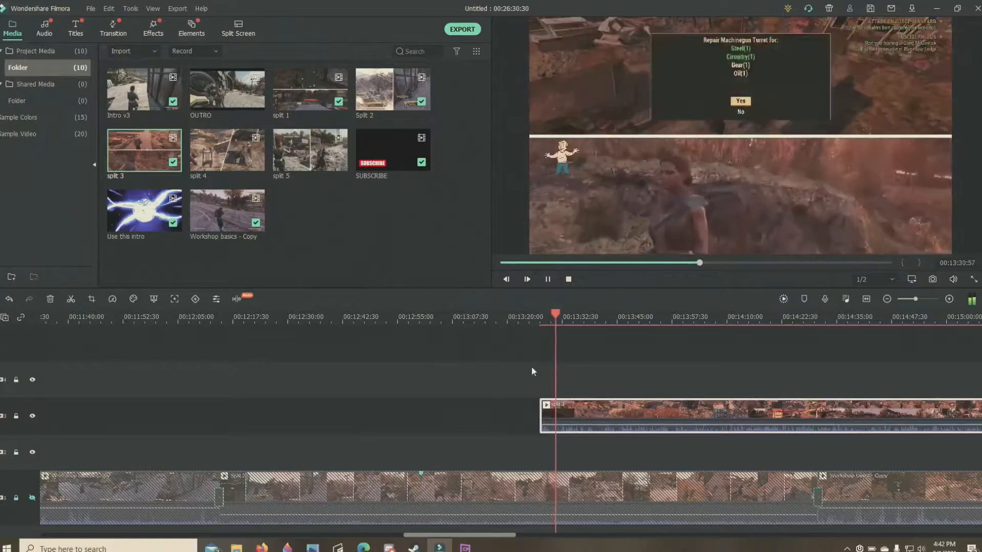
click(548, 279)
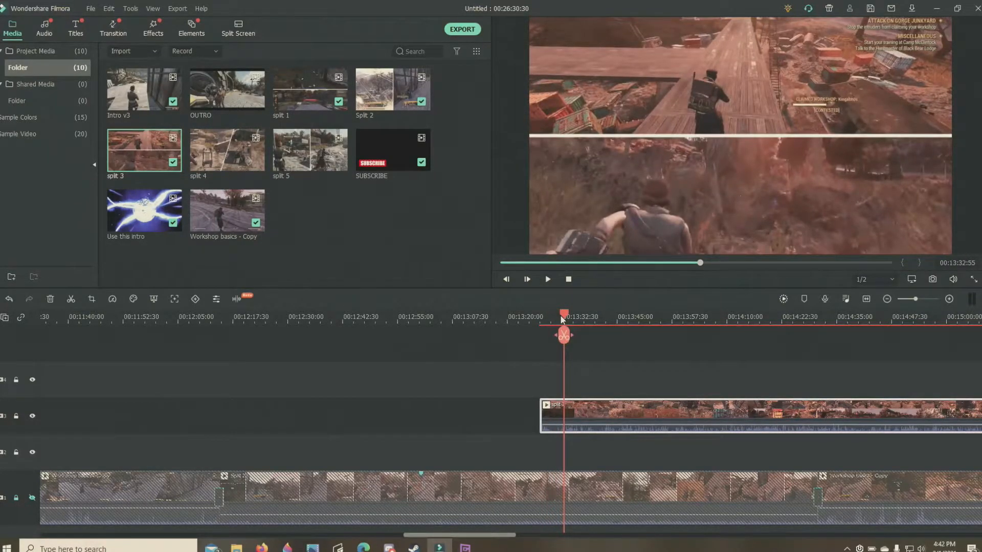
Step: Replay split 3 from 00:13:28:02 to 00:13:29:57 and examine its frames up to 00:13:30:22 for a reference moment at the turret
drag(562, 315, 543, 325)
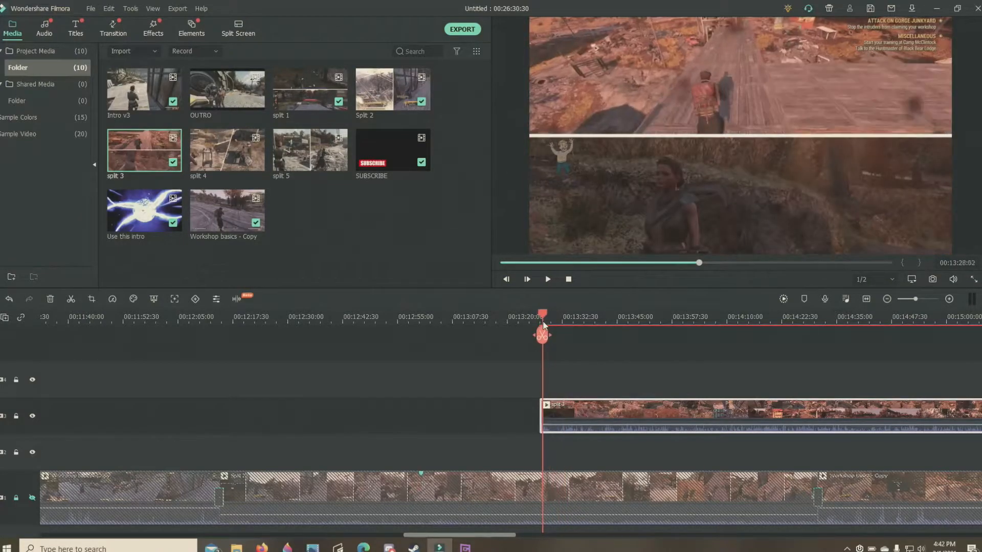
click(547, 279)
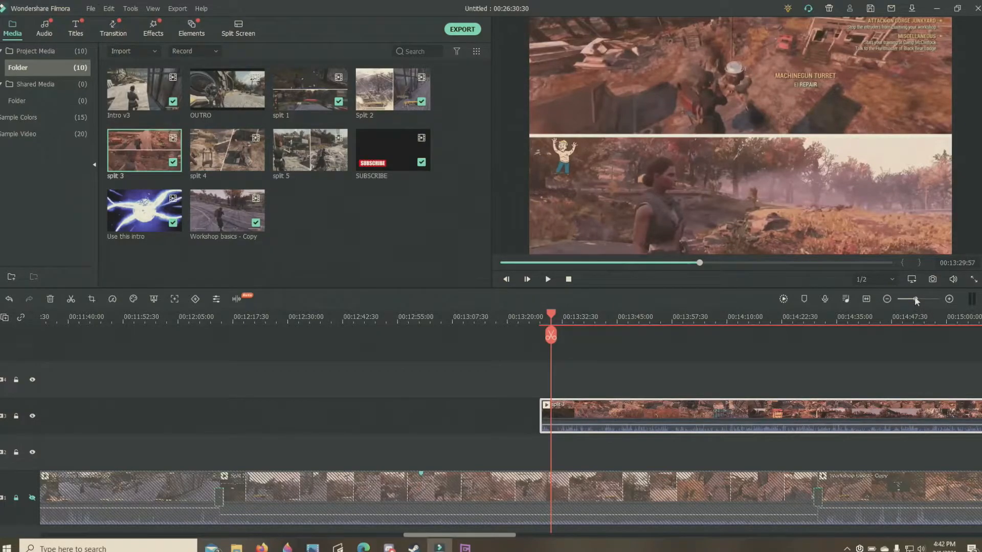
drag(915, 300, 949, 299)
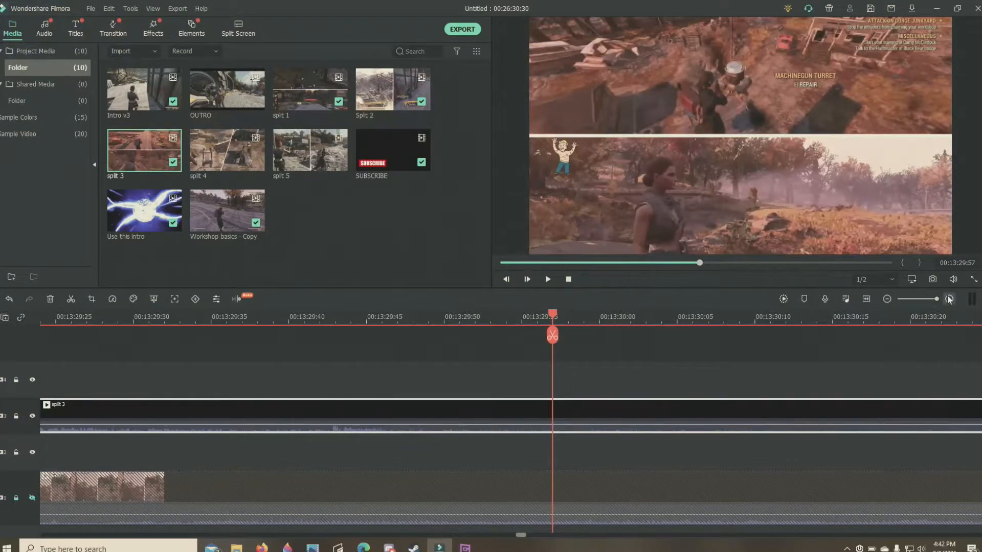
click(568, 320)
click(589, 323)
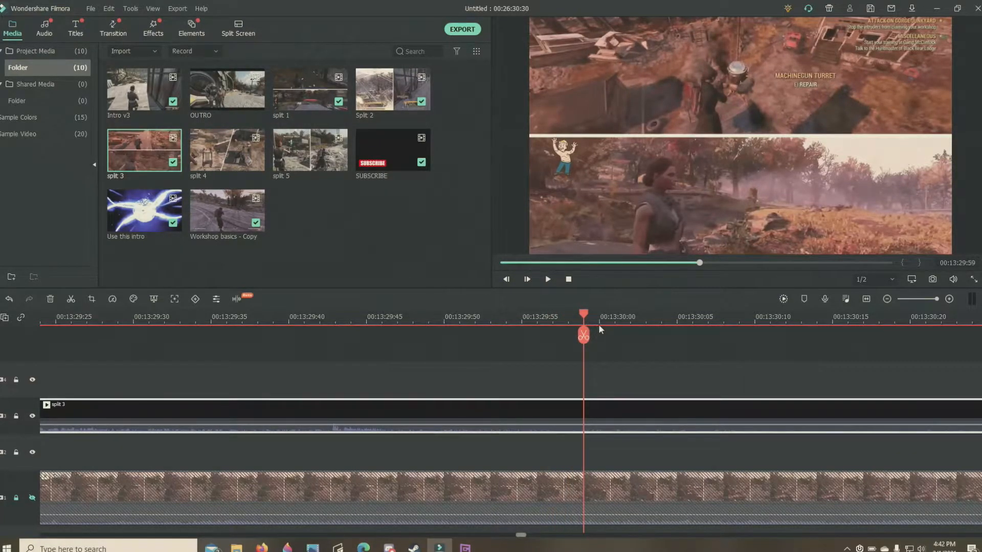
click(598, 324)
click(616, 323)
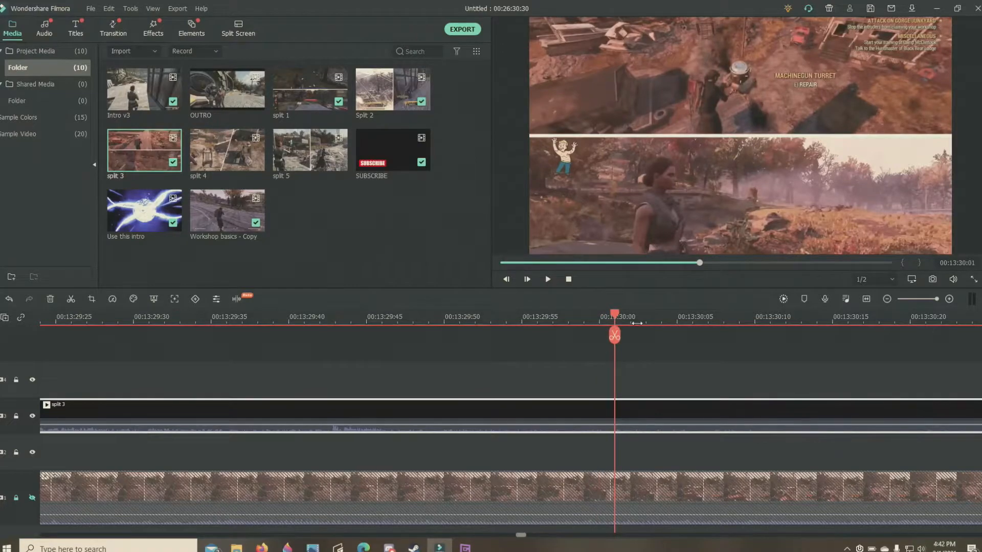
click(632, 324)
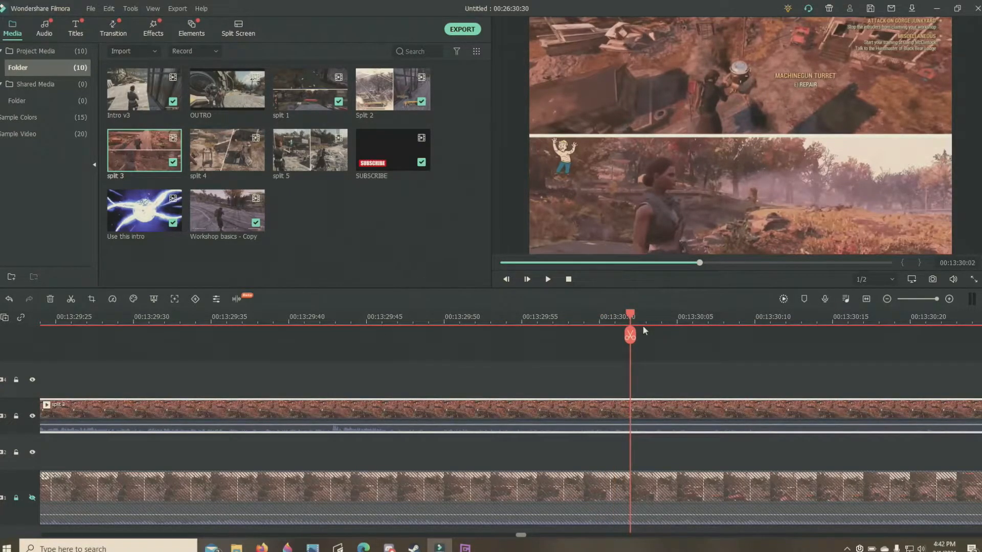
click(645, 323)
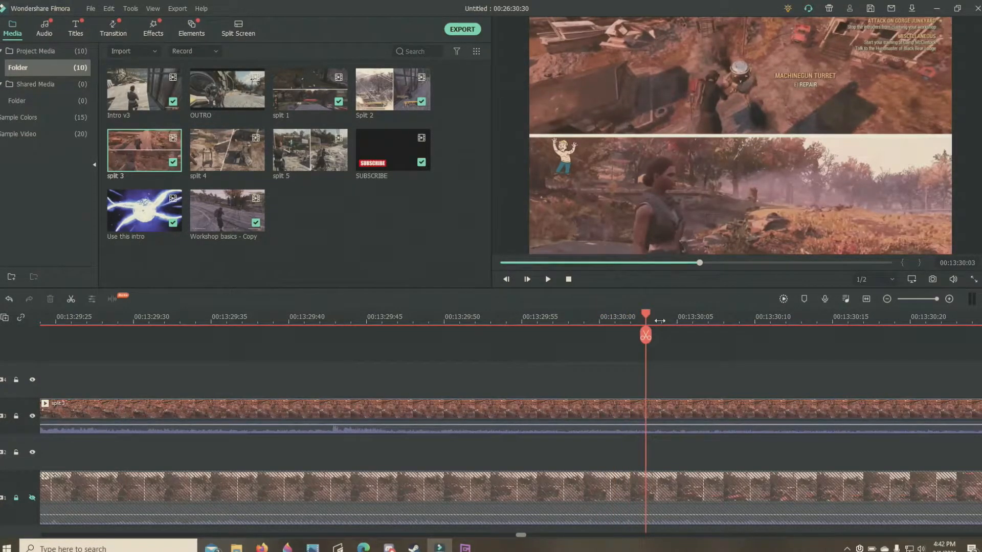
click(691, 323)
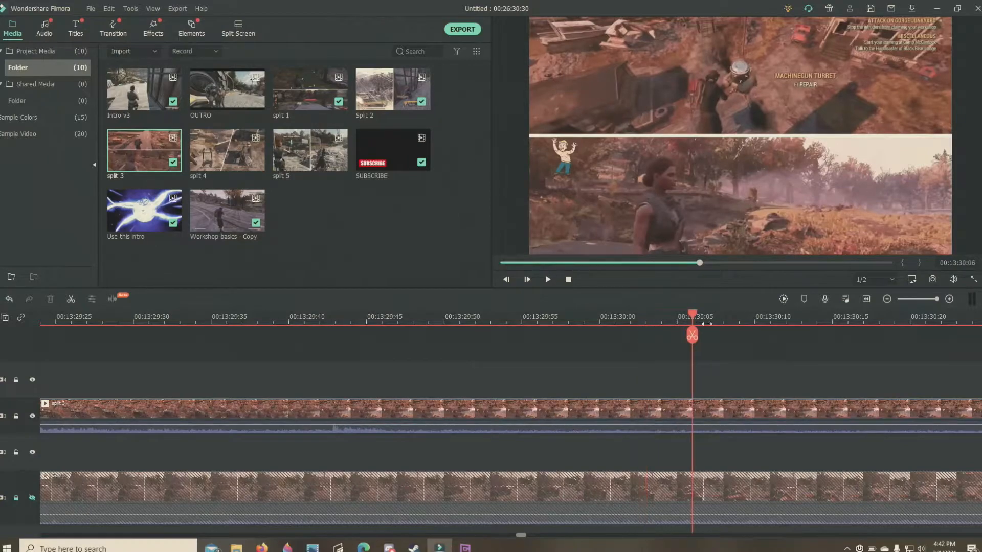
click(833, 319)
click(942, 318)
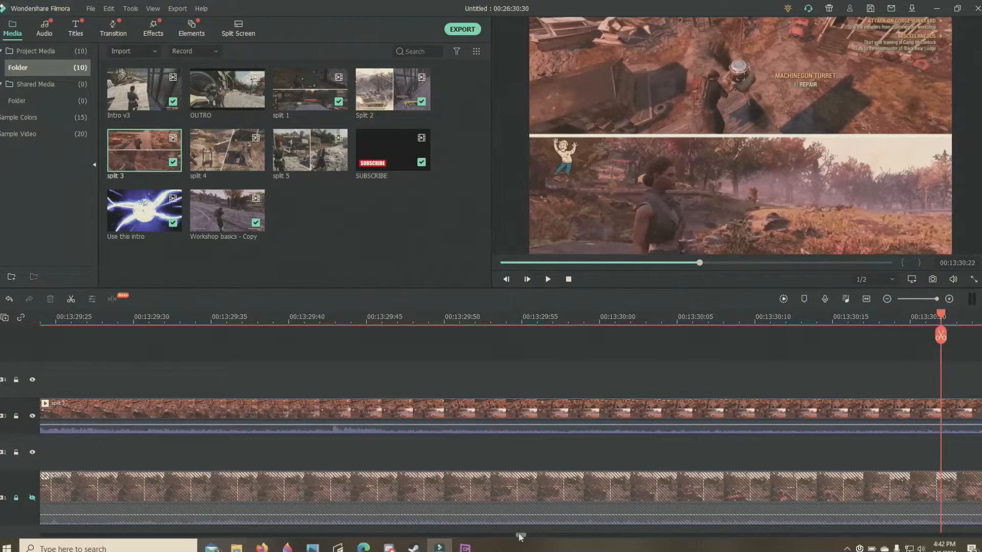
Step: Examine split 3 around 00:13:32:08, play it from 00:13:31:59, and pause at 00:13:33:18
drag(520, 537, 522, 538)
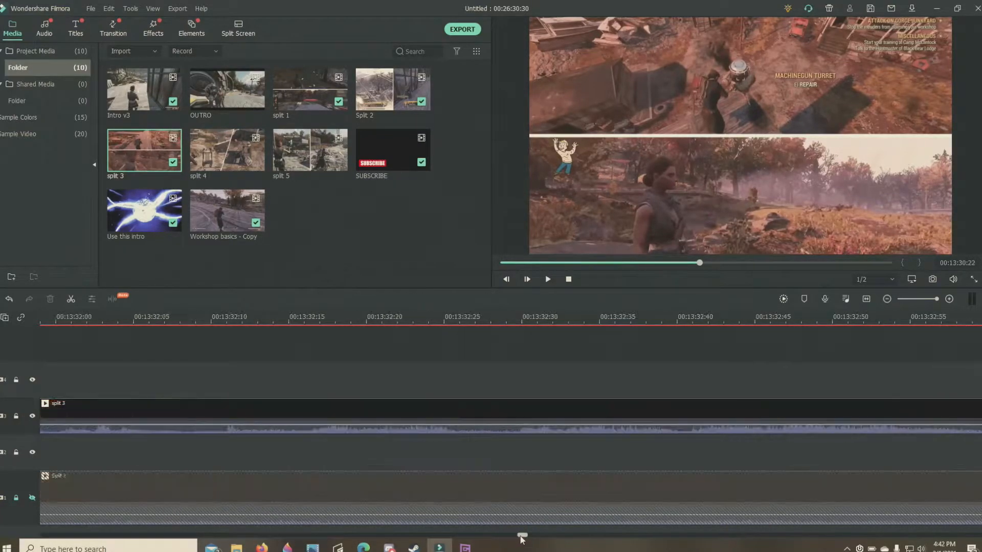
click(189, 320)
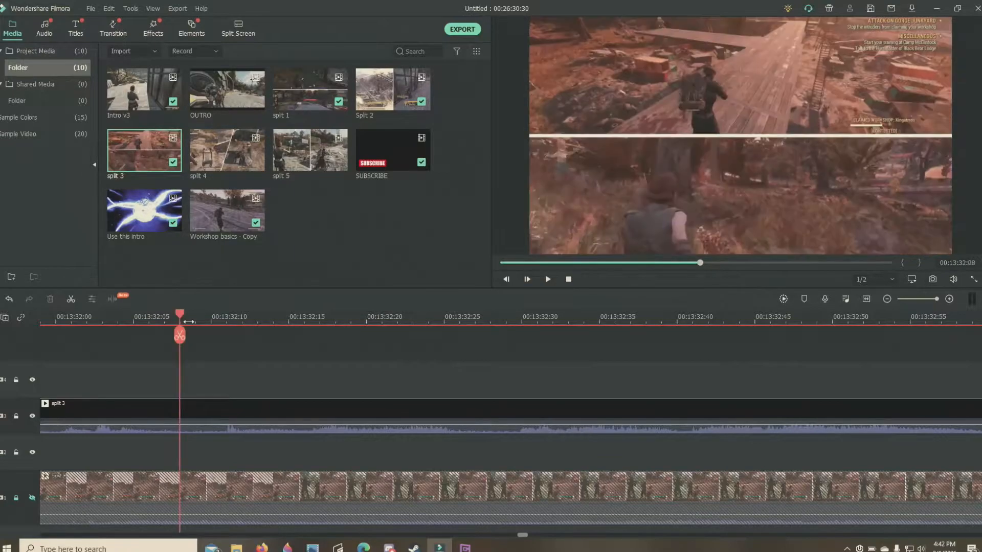
click(82, 318)
click(49, 319)
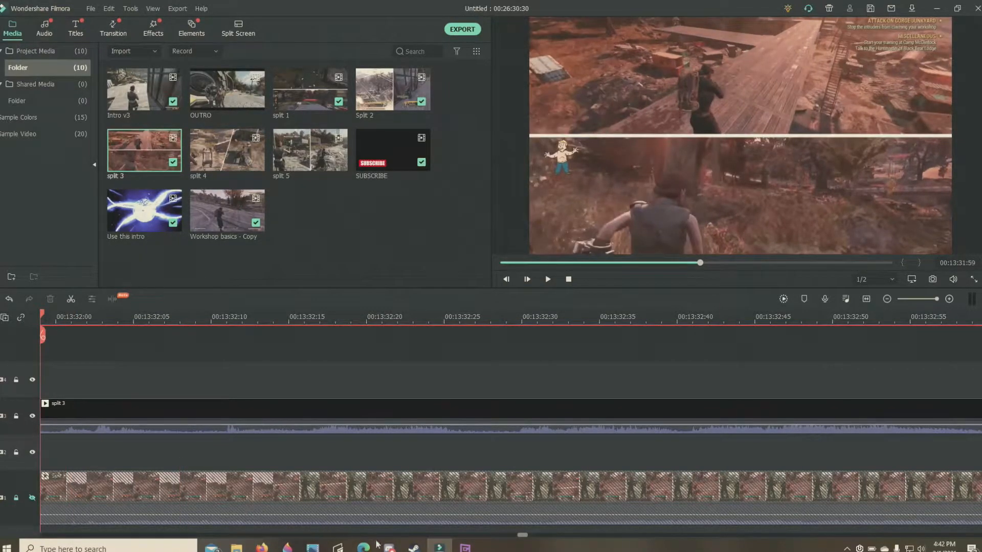
drag(522, 537, 524, 536)
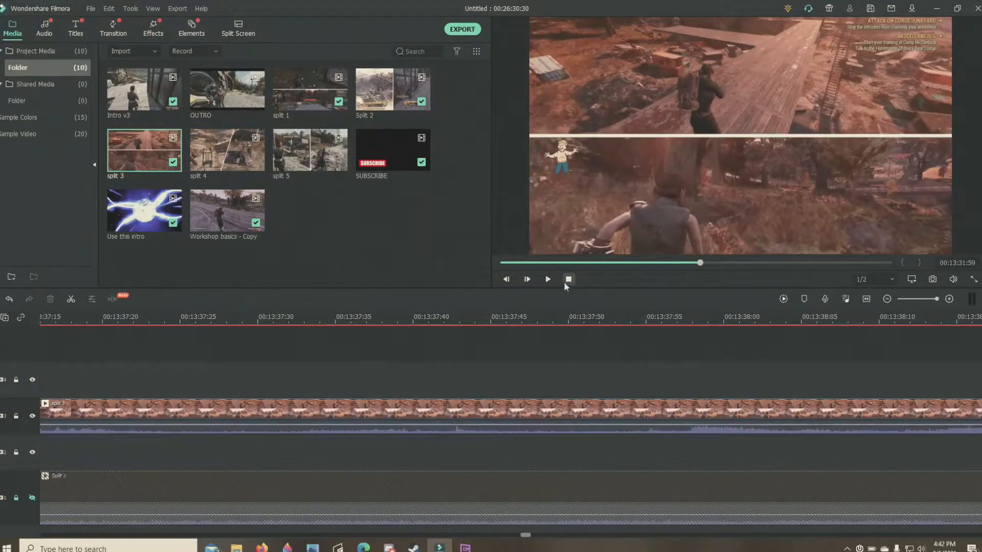
click(547, 280)
key(space)
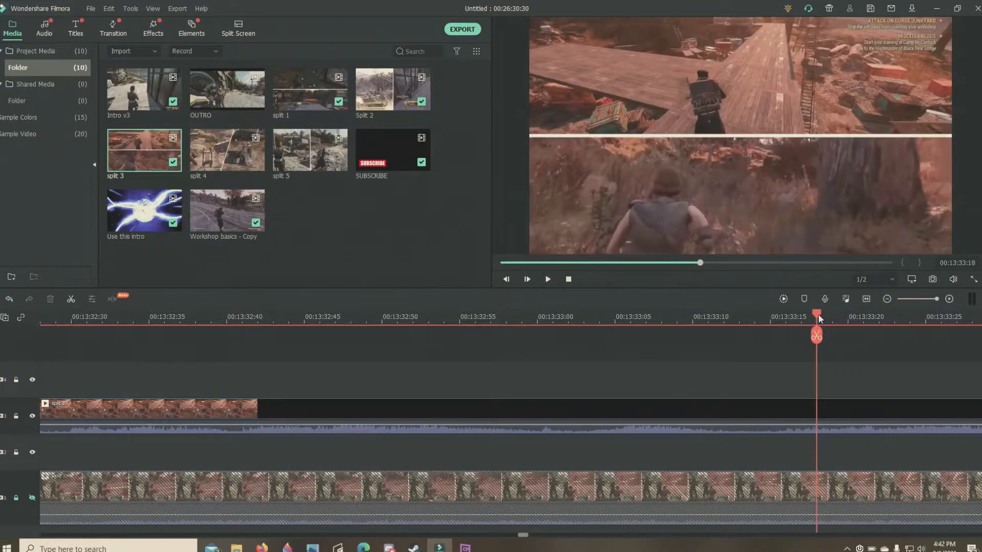
Step: Return to 00:13:29:04 in split 3, play through the turret repair prompt, and pause at 00:13:31:02
click(914, 300)
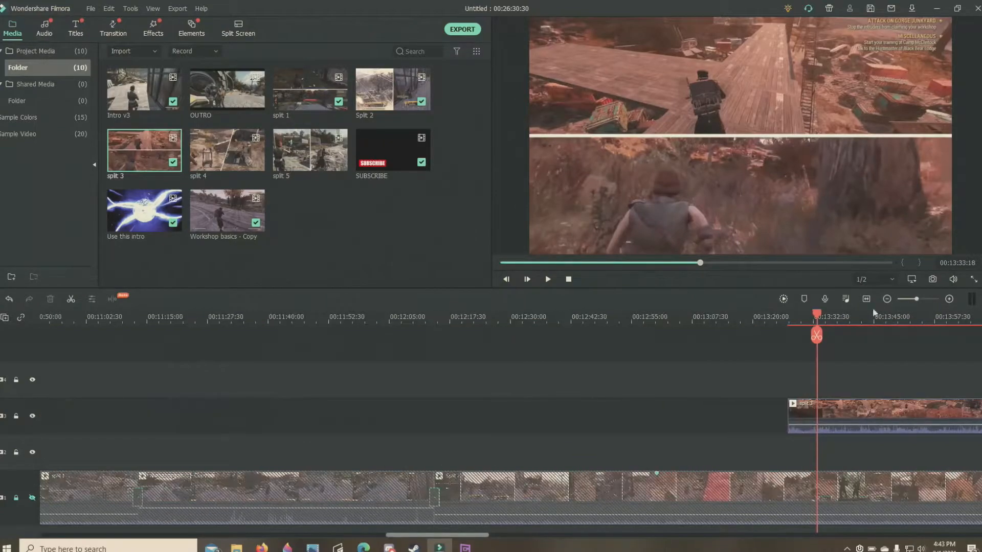
drag(817, 317, 796, 318)
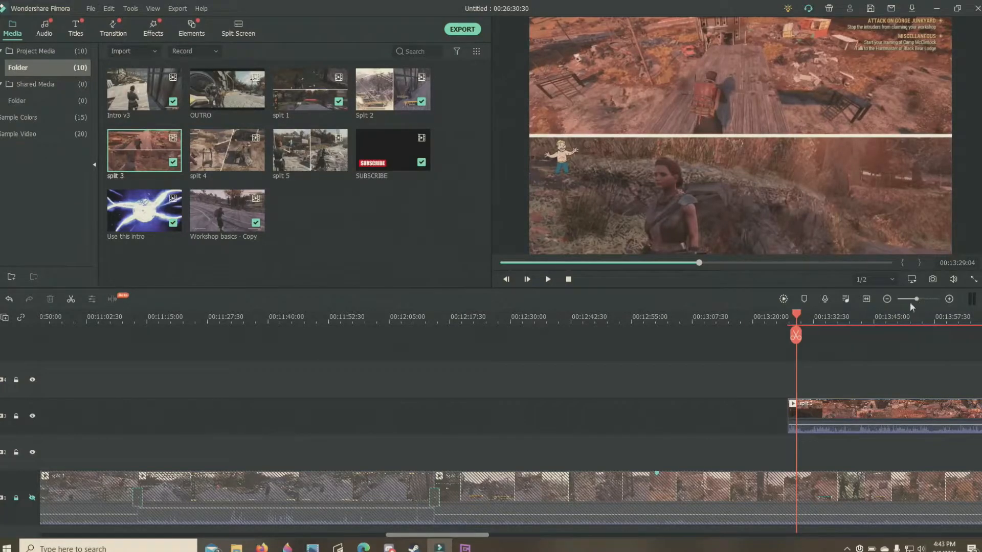
drag(917, 300, 963, 302)
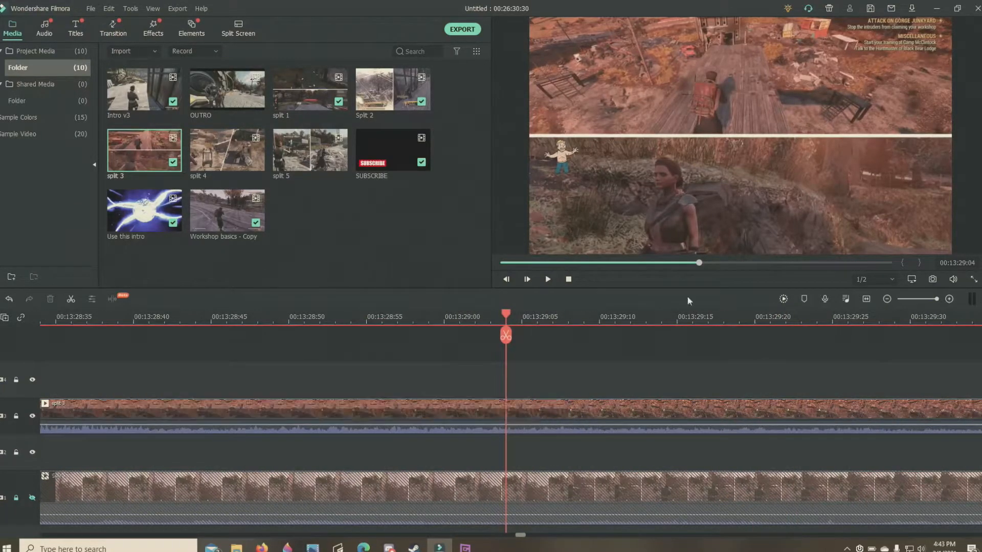
click(548, 279)
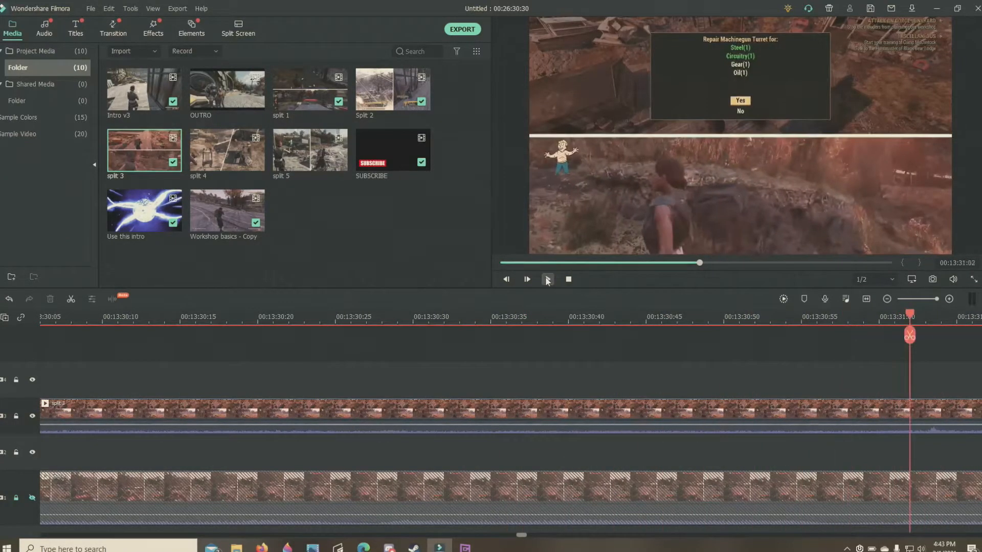
key(space)
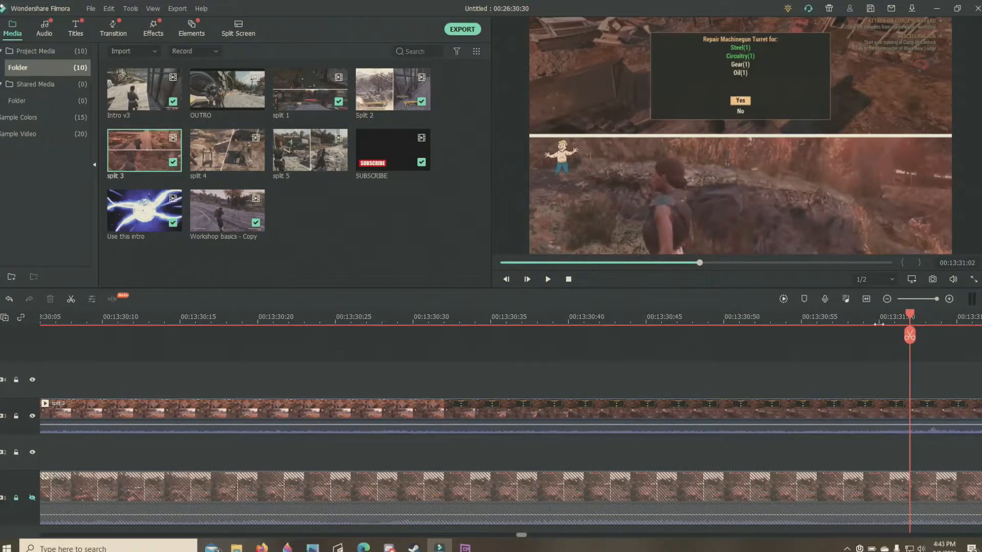
Step: Locate the first frame of split 3's turret repair prompt and add a marker to the clip there, at 00:13:30:31
key(Left)
key(Left)
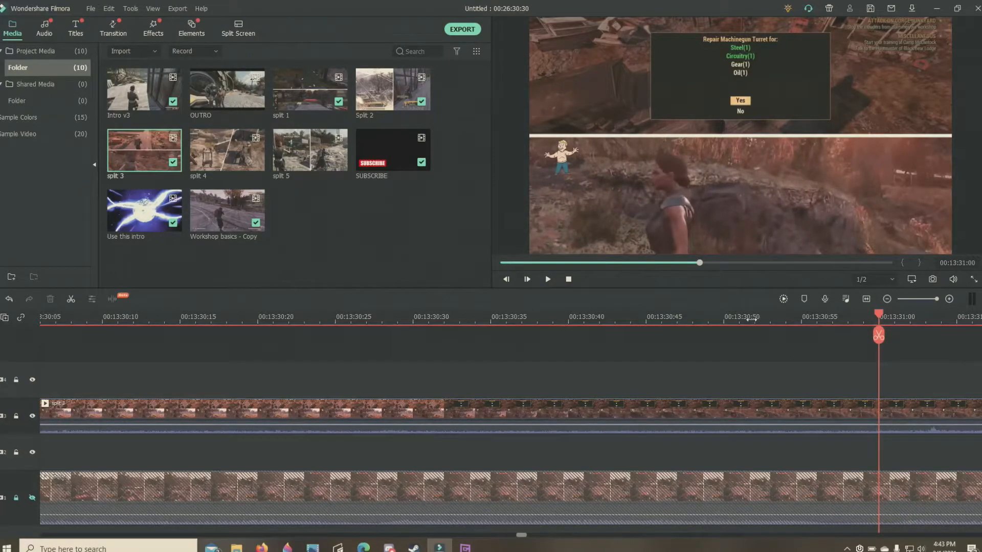
click(739, 317)
click(389, 321)
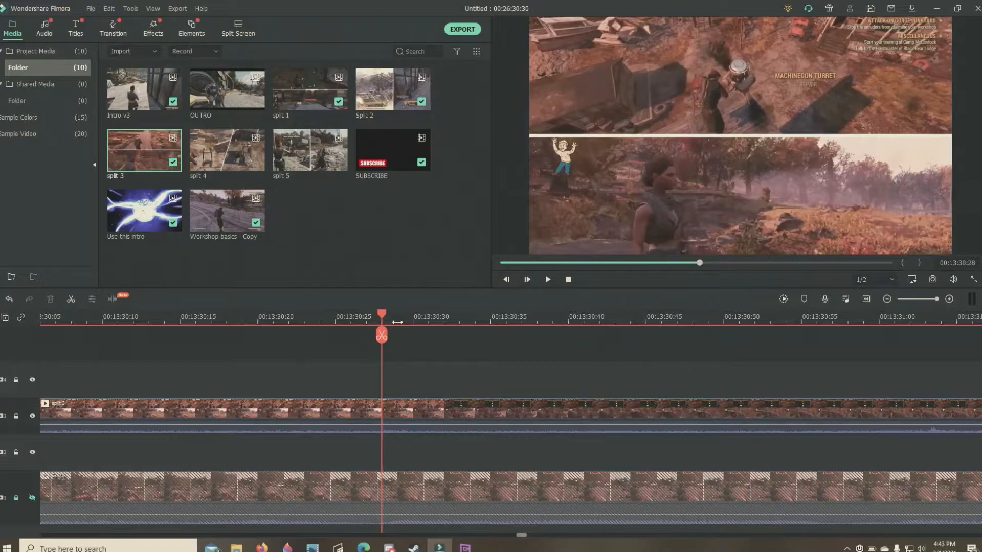
click(398, 321)
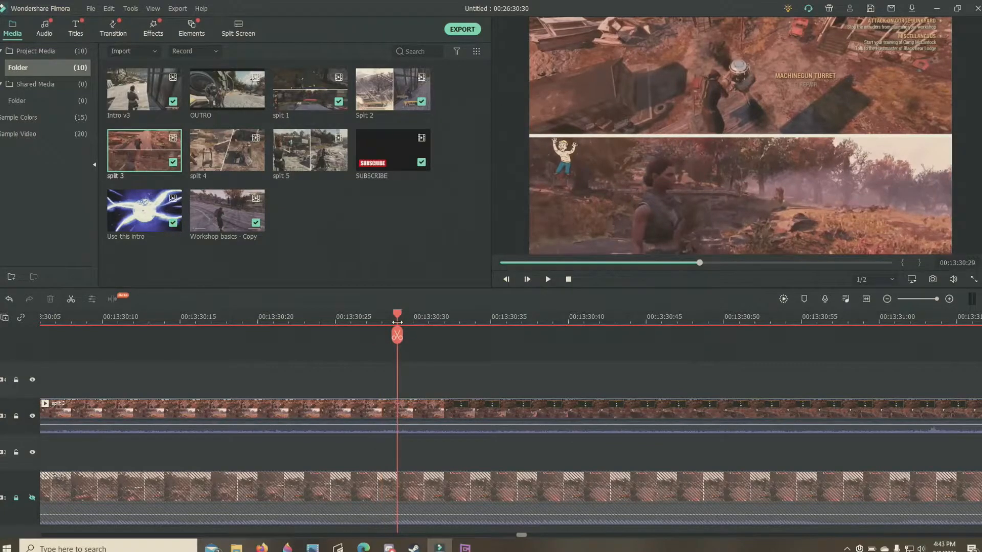
click(424, 321)
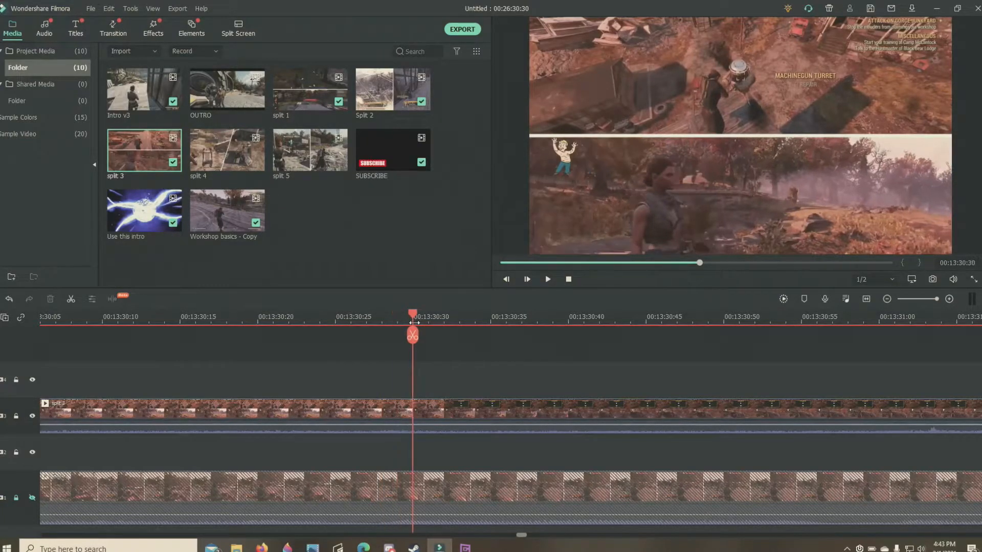
click(444, 321)
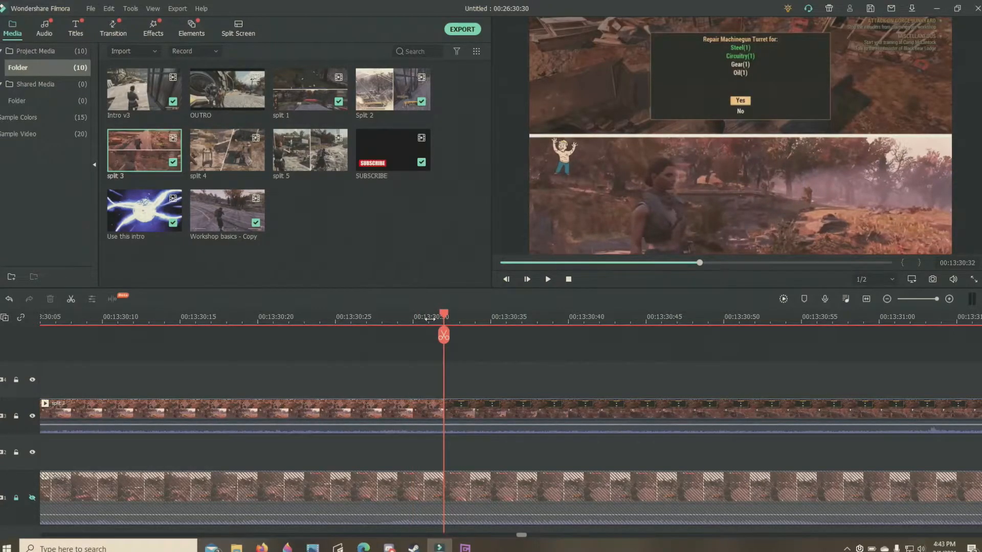
click(429, 318)
click(413, 318)
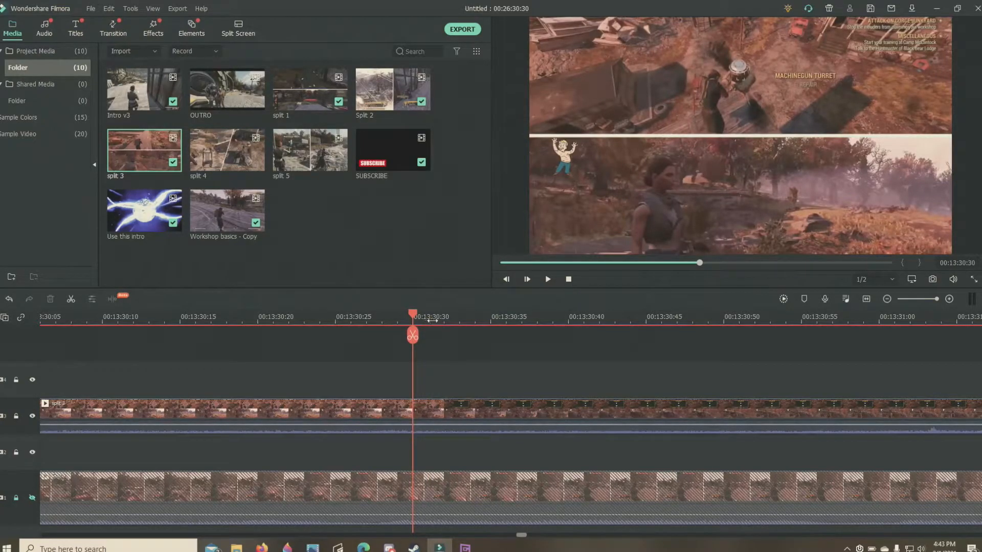
click(431, 319)
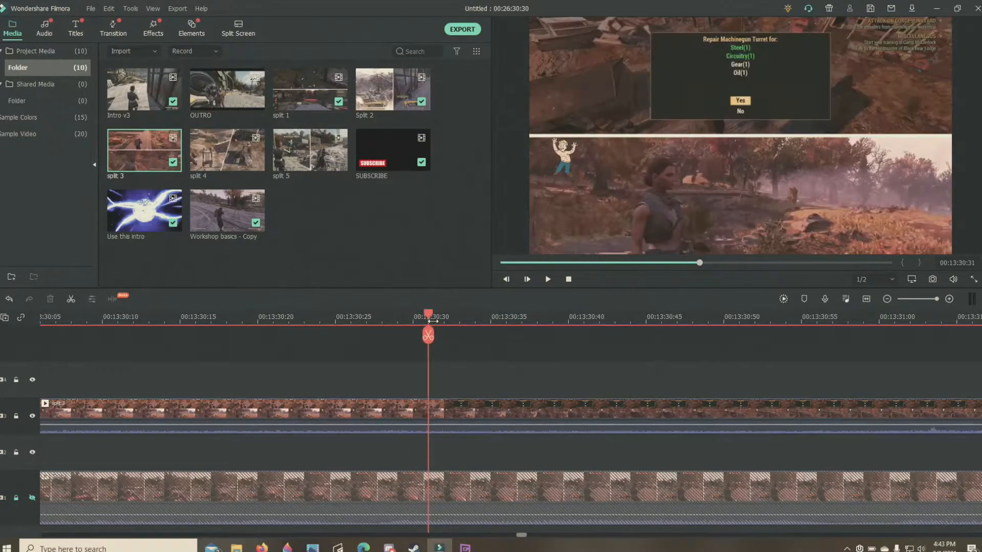
click(615, 417)
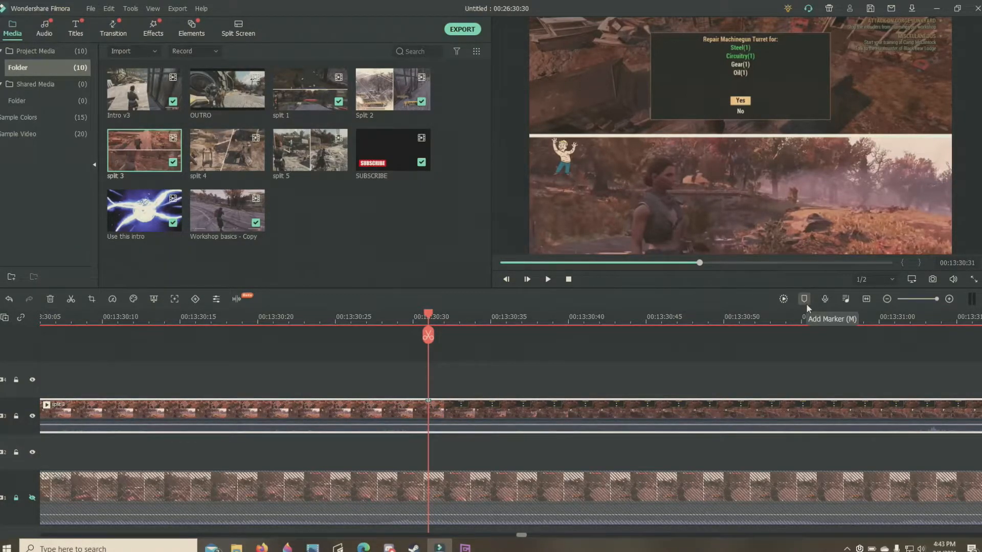
Step: Lock and hide the split 3 track, and unlock and show the workshop footage track
click(16, 419)
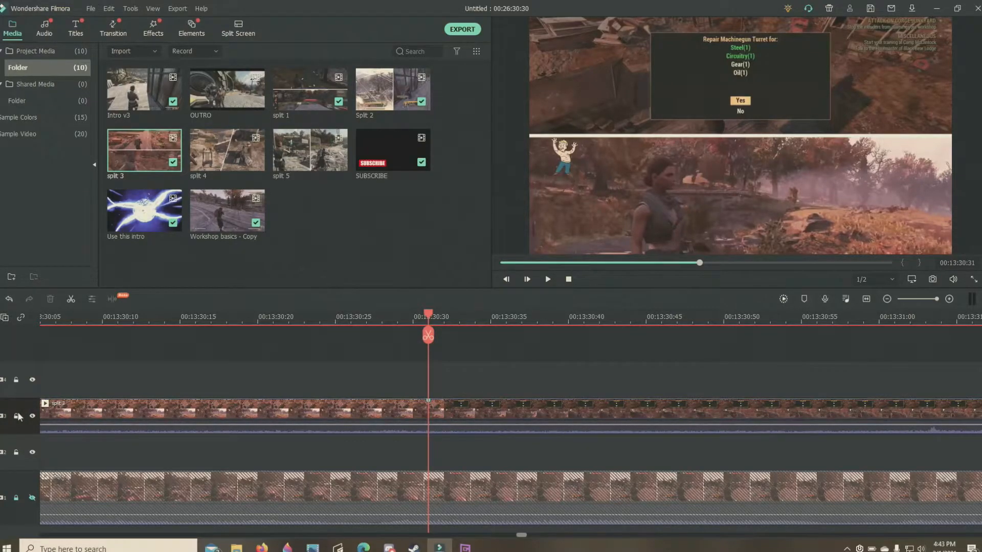
click(17, 416)
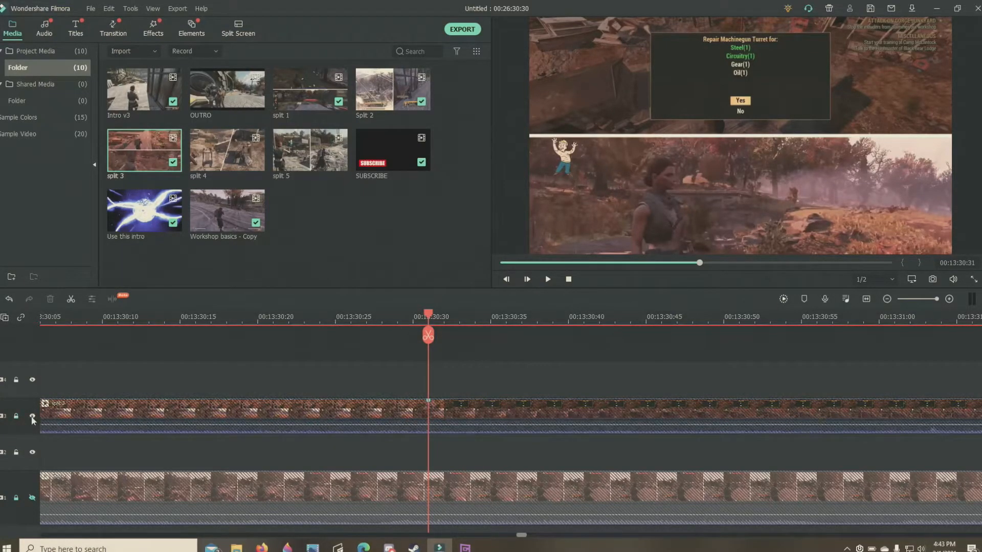
click(32, 417)
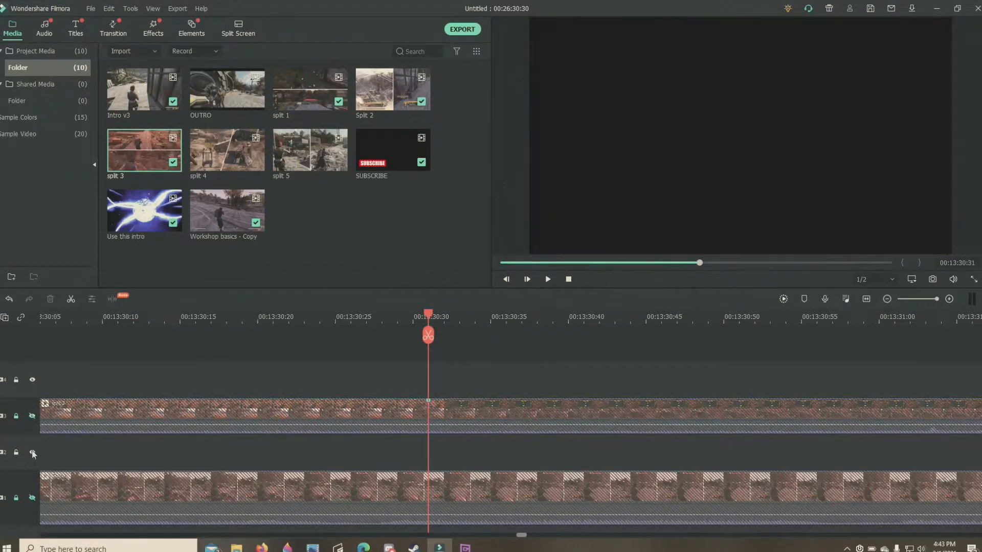
click(17, 498)
click(32, 498)
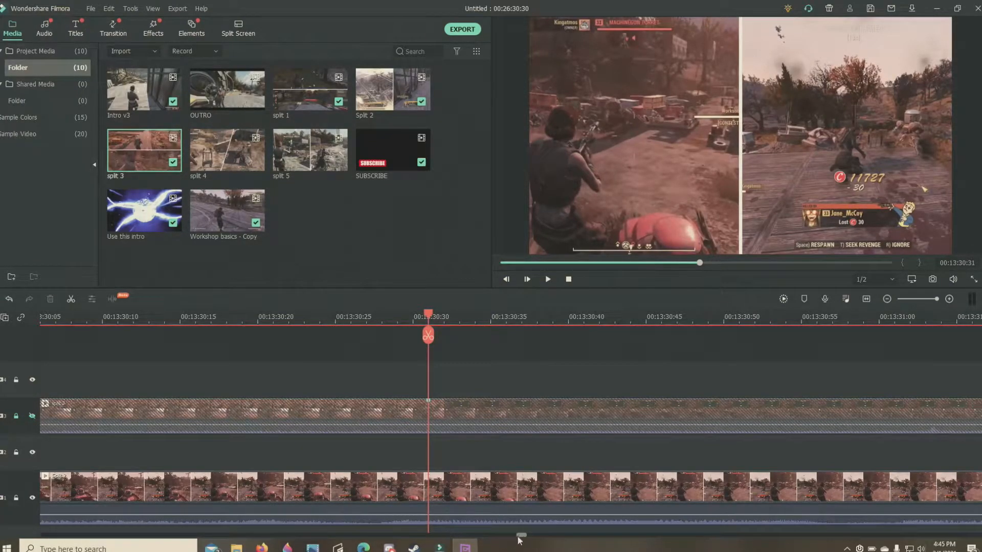
Step: Move the playhead to 00:14:22:25, play into the workshop footage, and pause at its turret repair prompt at 00:14:37:20
drag(521, 535, 500, 536)
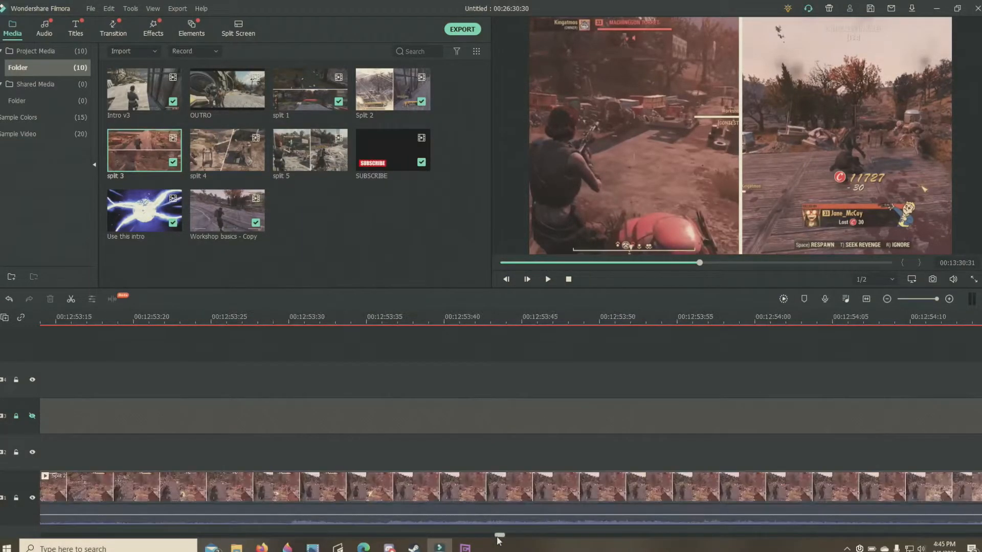
click(916, 298)
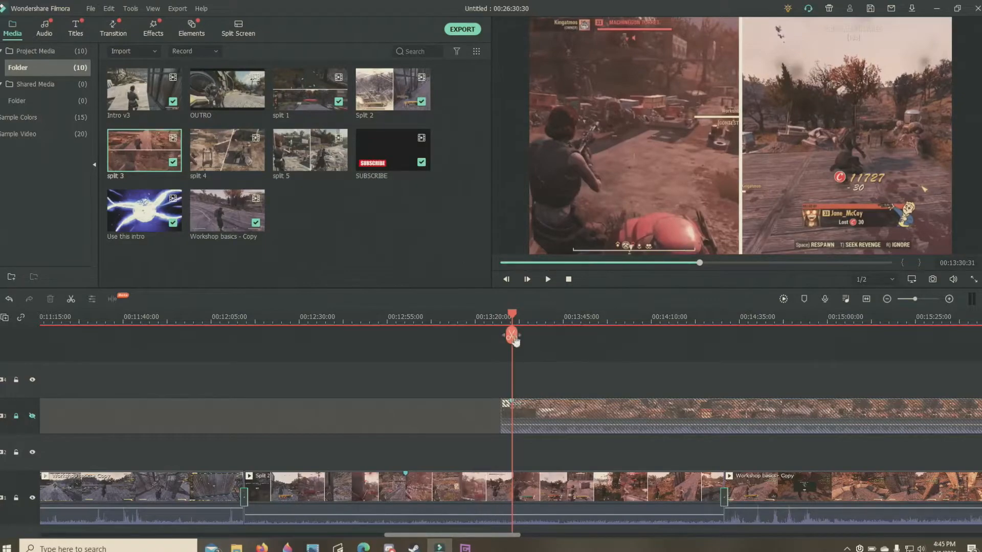
drag(516, 344, 374, 336)
drag(463, 347, 695, 381)
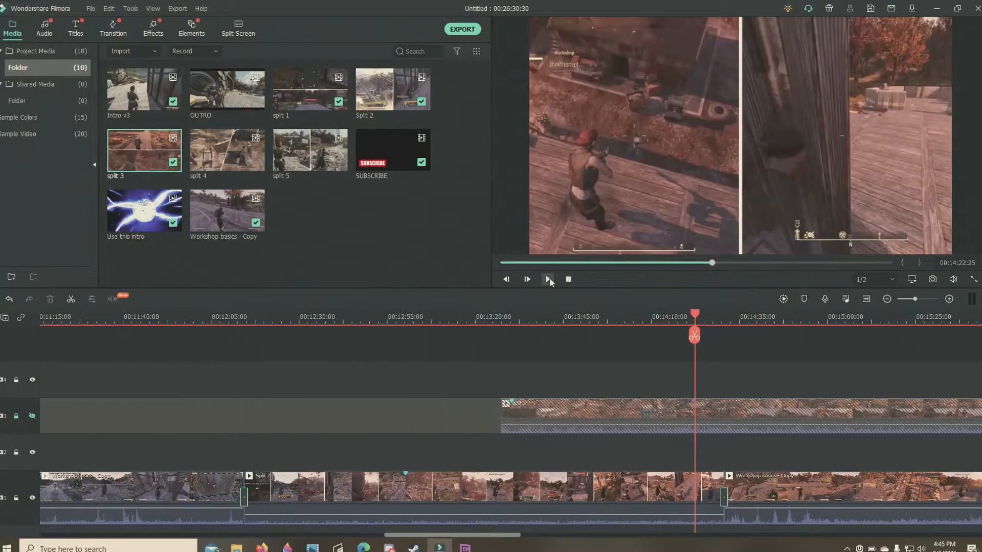
click(549, 279)
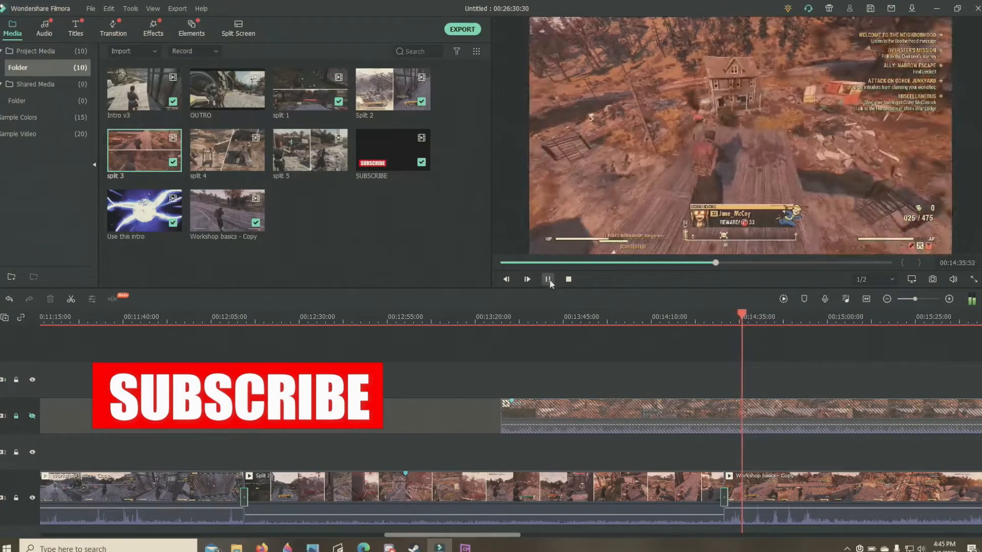
click(550, 282)
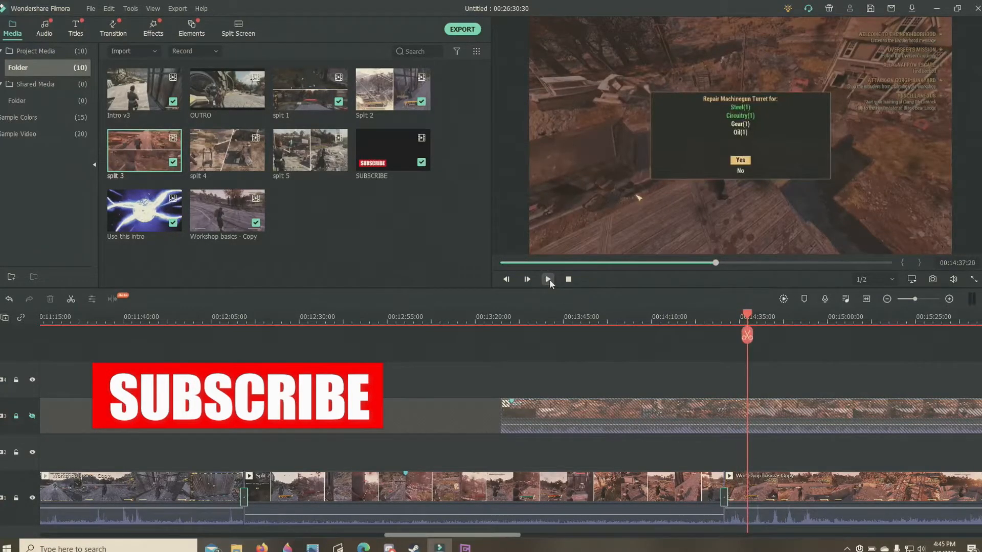
Step: Step back frame by frame to the first frame of the workshop footage's turret repair prompt, at 00:14:37:02
click(932, 299)
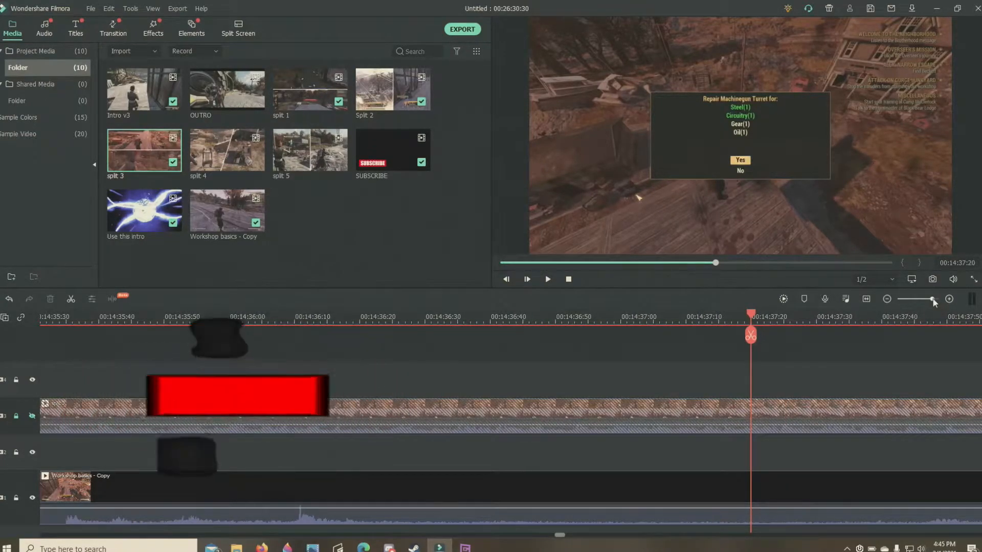
drag(932, 299, 955, 304)
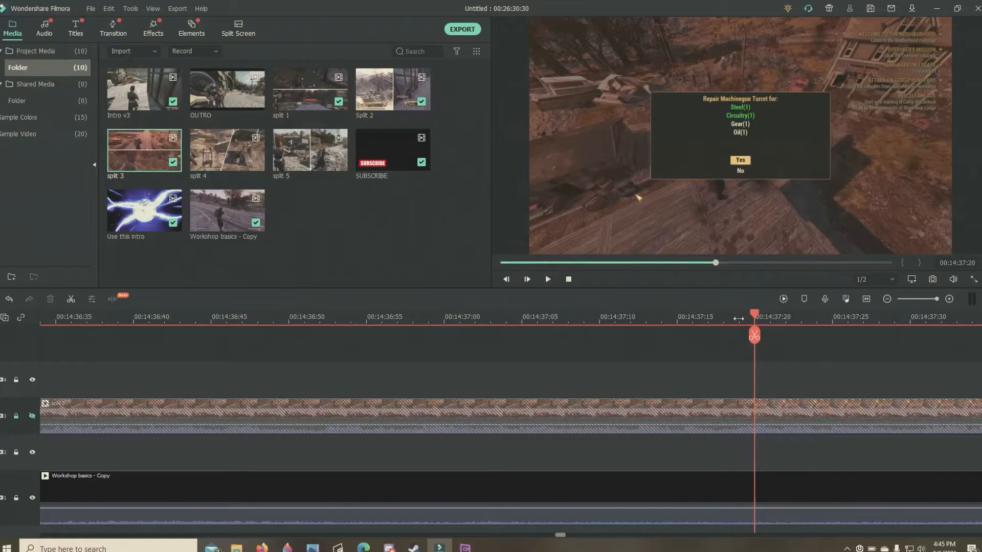
key(Left)
key(Left)
key(Left)
key(Left)
key(Left)
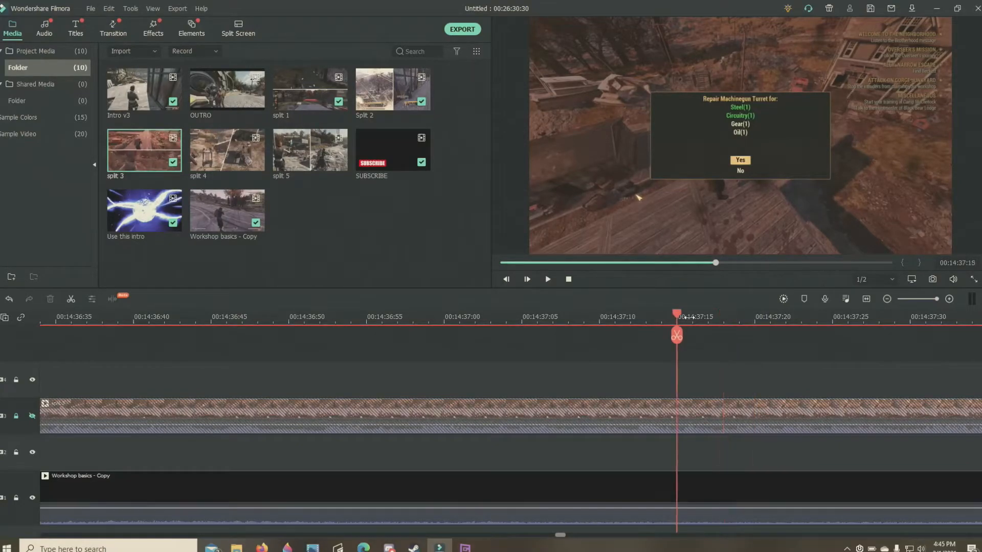
key(Left)
key(Left)
key(Left)
key(Left)
key(Left)
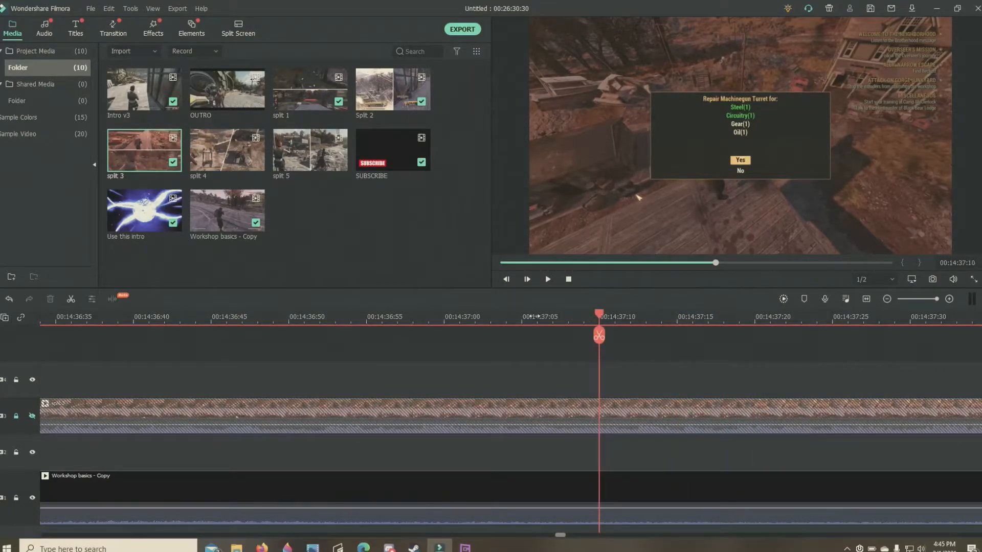
key(Left)
key(Left)
key(Left)
key(Left)
key(Left)
key(Left)
key(Left)
key(Left)
key(Left)
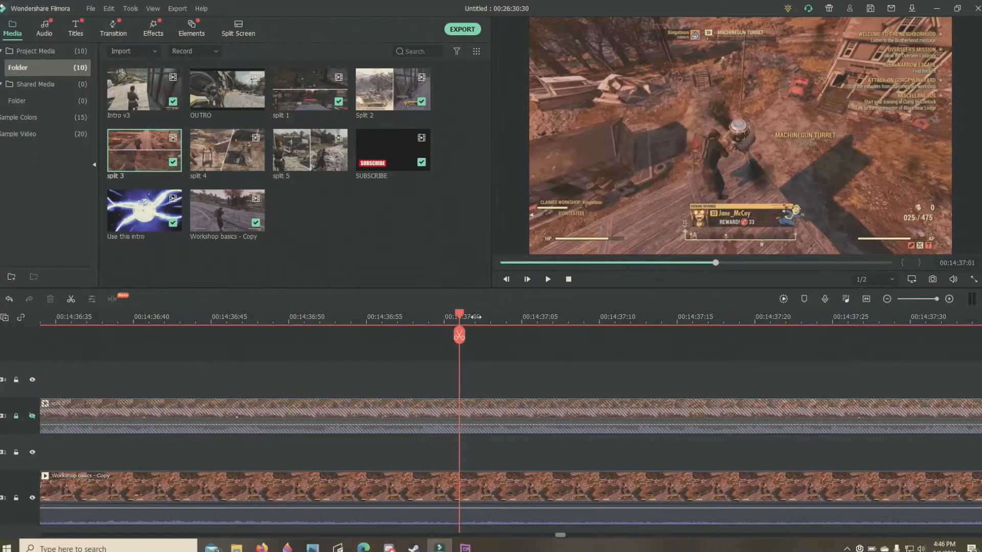
key(Right)
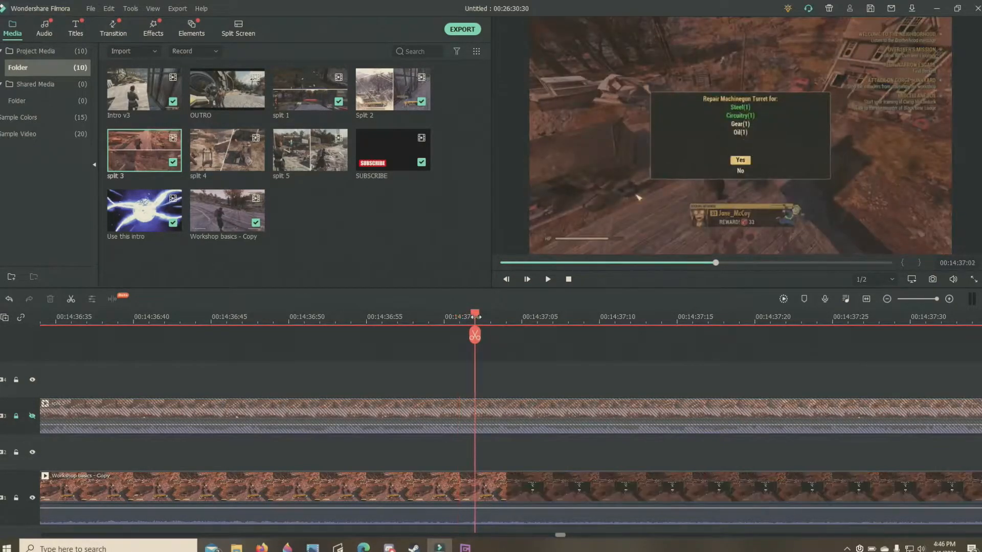
Step: Delete the marker placed on the timeline ruler and add one to the workshop footage clip at 00:14:37:02 instead
click(805, 300)
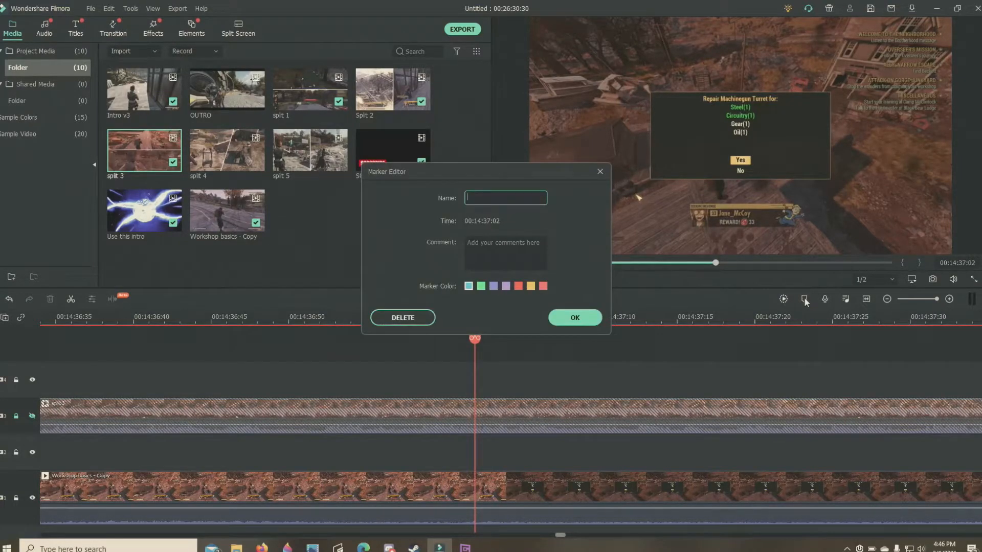
click(408, 319)
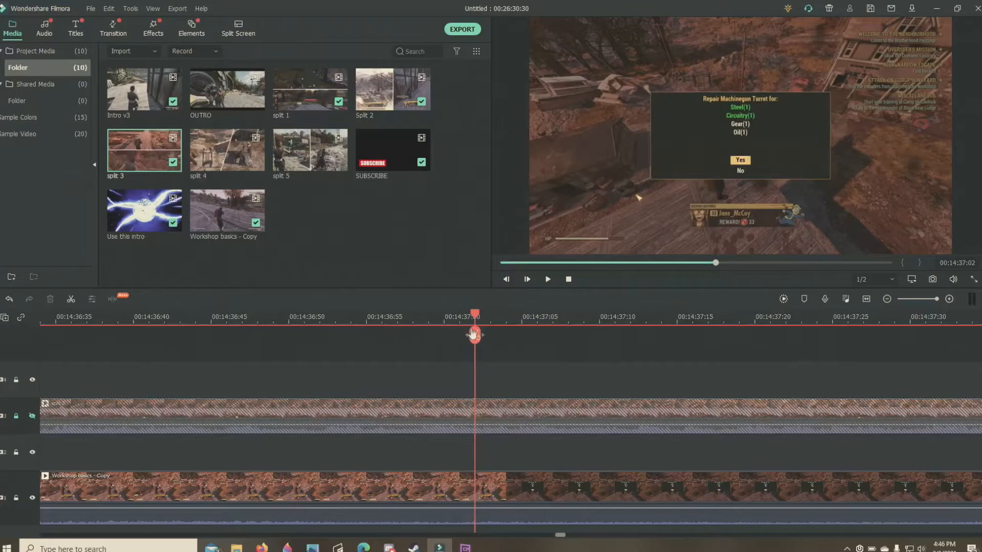
click(483, 497)
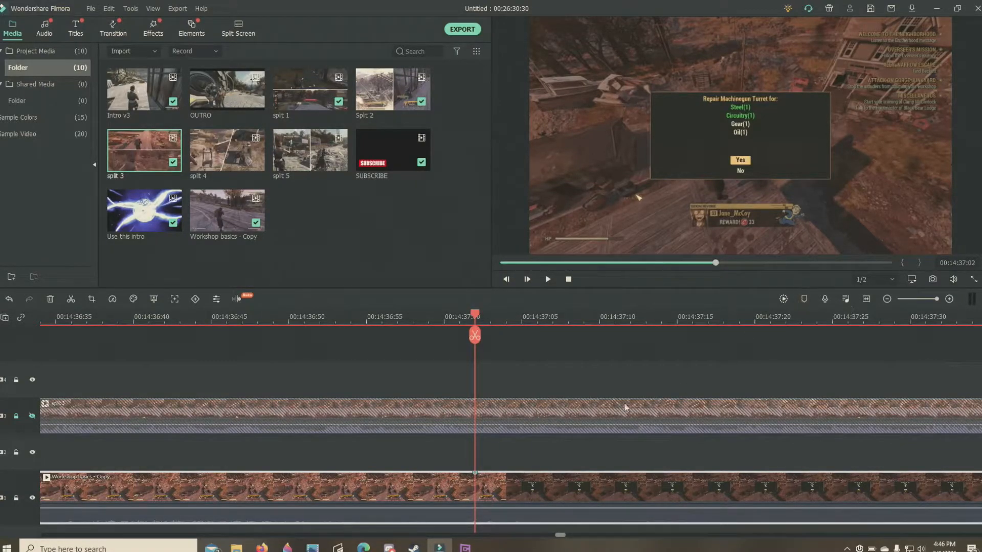
Step: Unlock and show the split 3 track, and move split 3 to the second video track, starting at 00:14:37:02
click(33, 416)
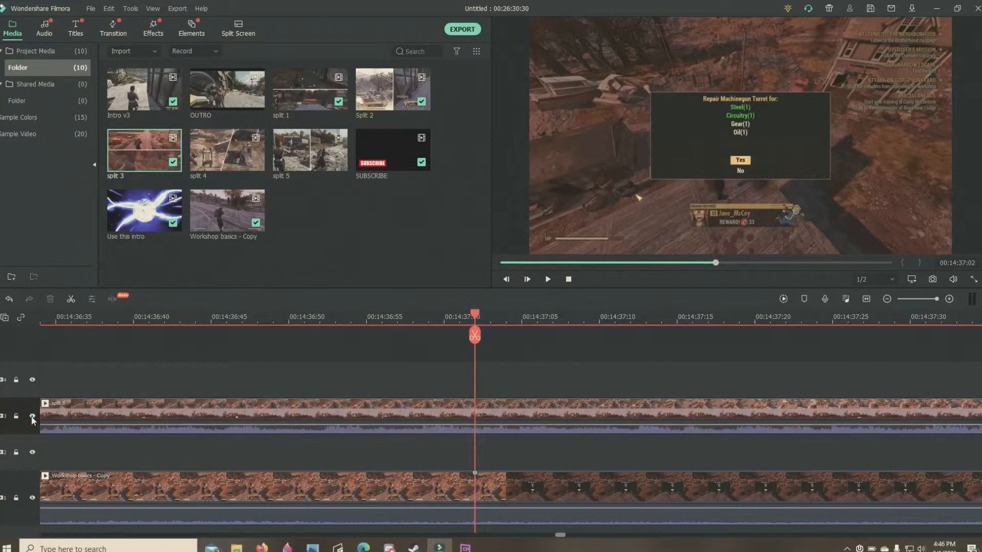
click(922, 299)
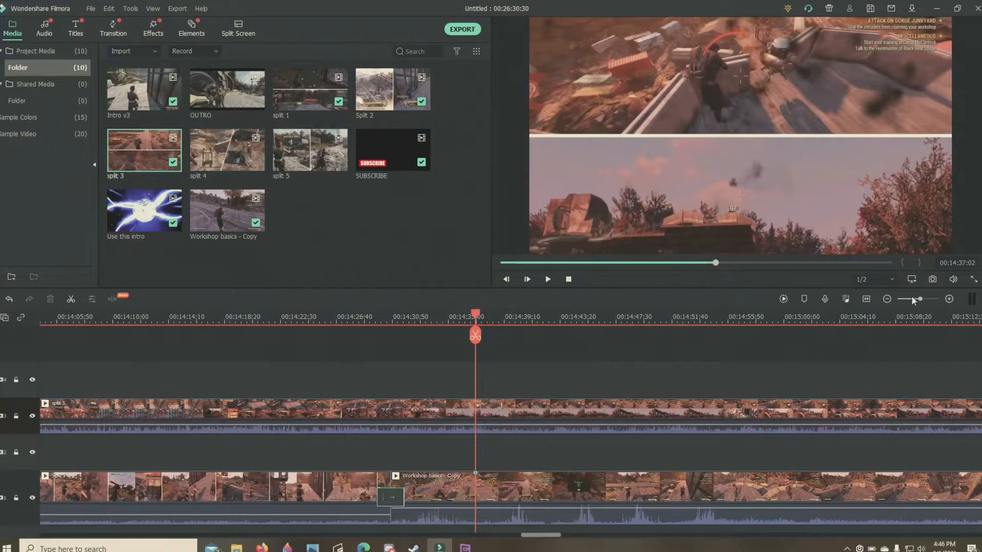
click(911, 298)
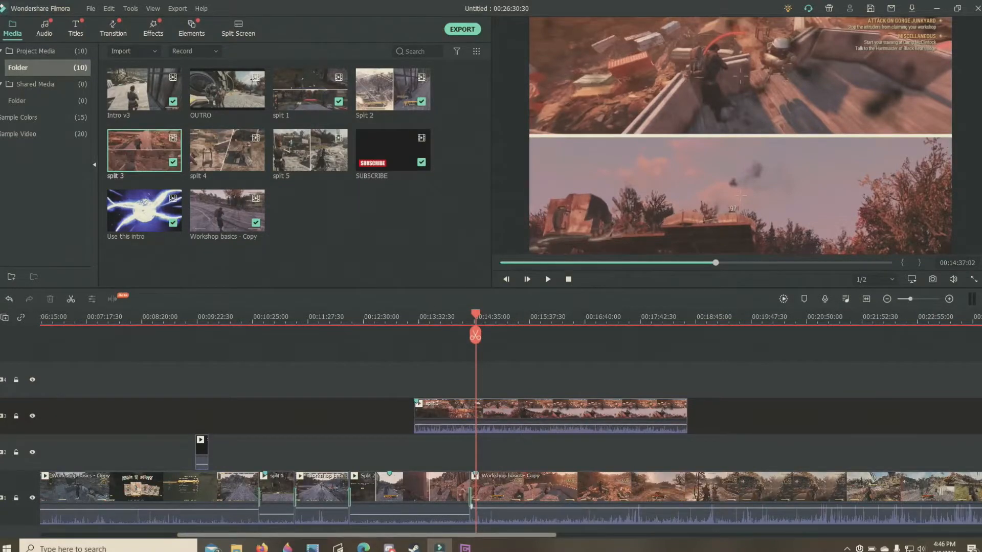
click(517, 419)
drag(517, 420, 561, 448)
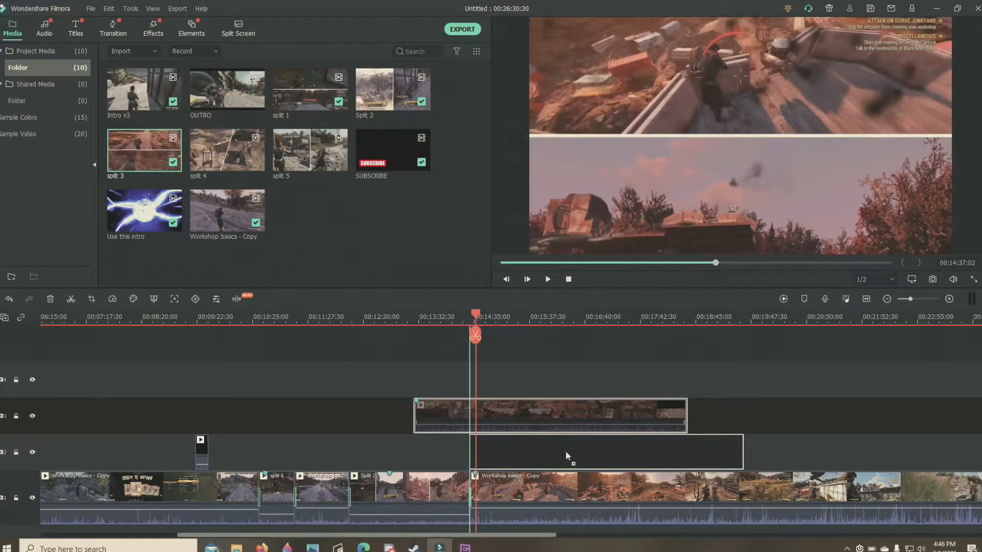
drag(569, 452, 563, 454)
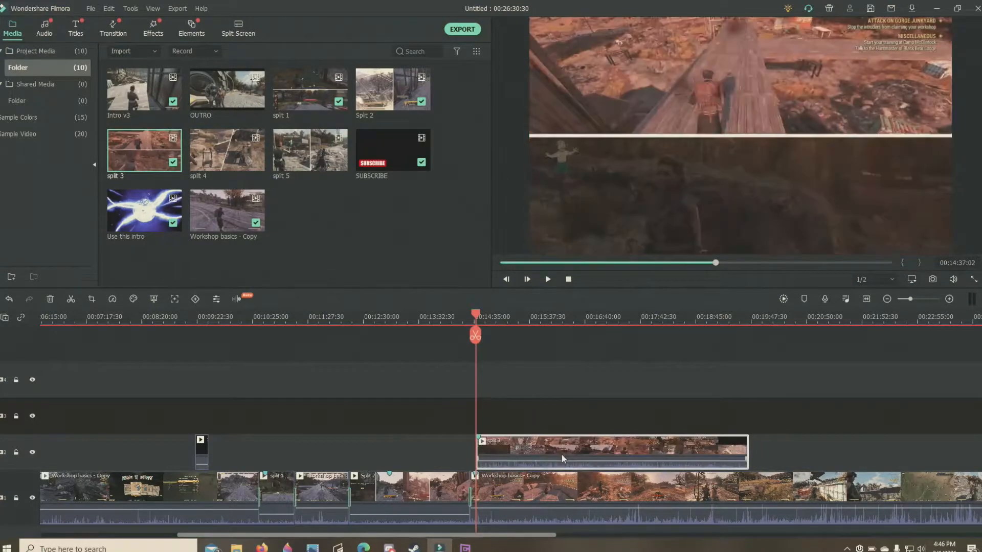
Step: Shift split 3 earlier on the timeline and move it up to the third video track
mouse_move(557, 462)
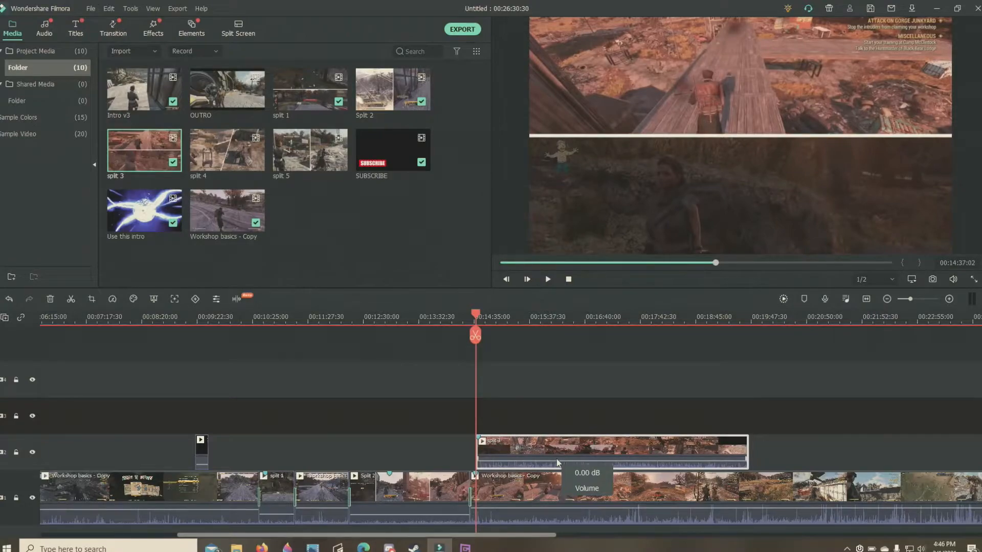
click(924, 300)
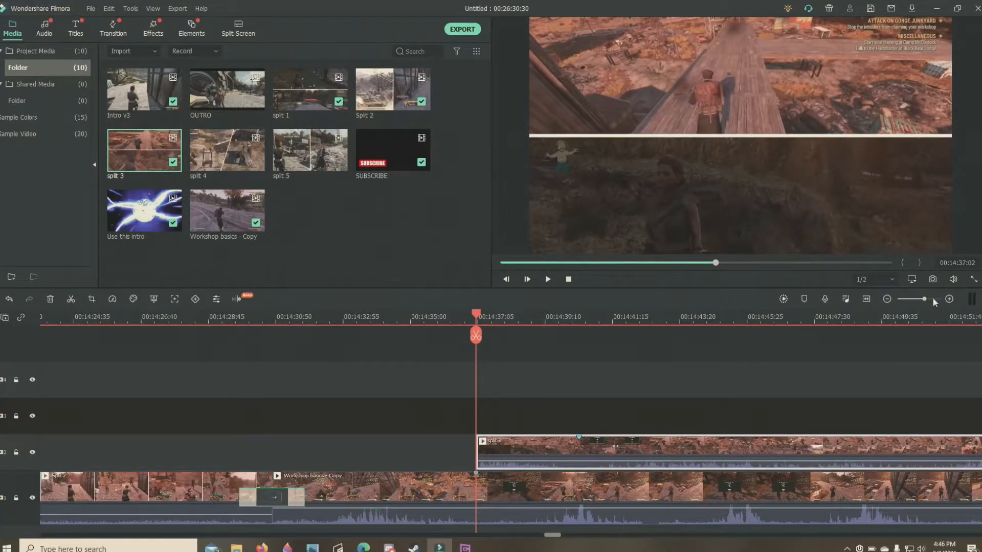
click(932, 300)
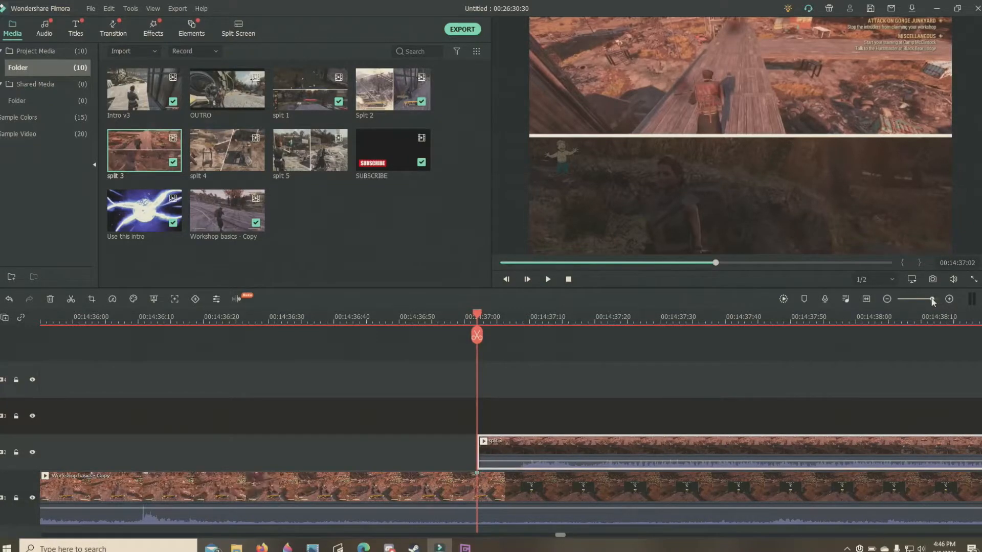
click(949, 300)
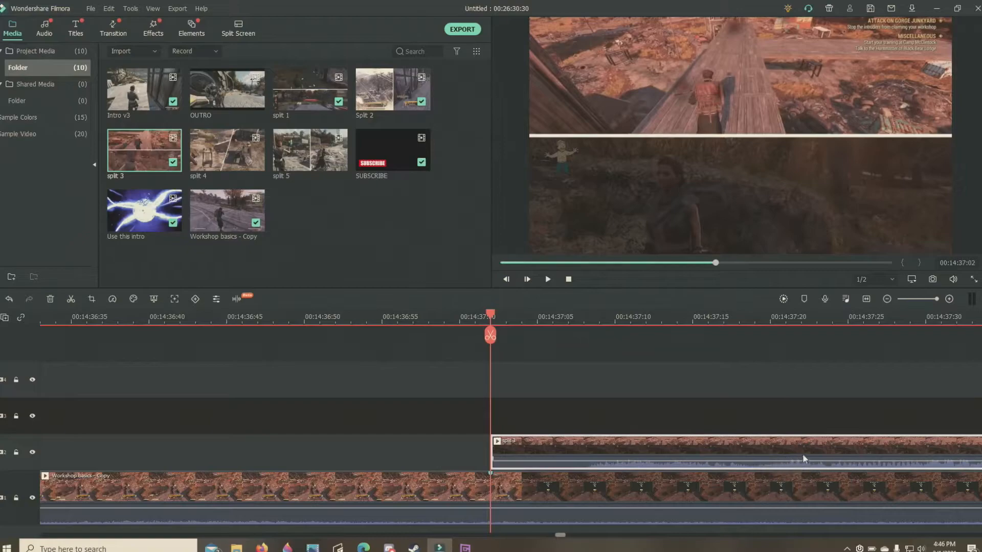
drag(897, 450, 765, 448)
drag(873, 460, 669, 417)
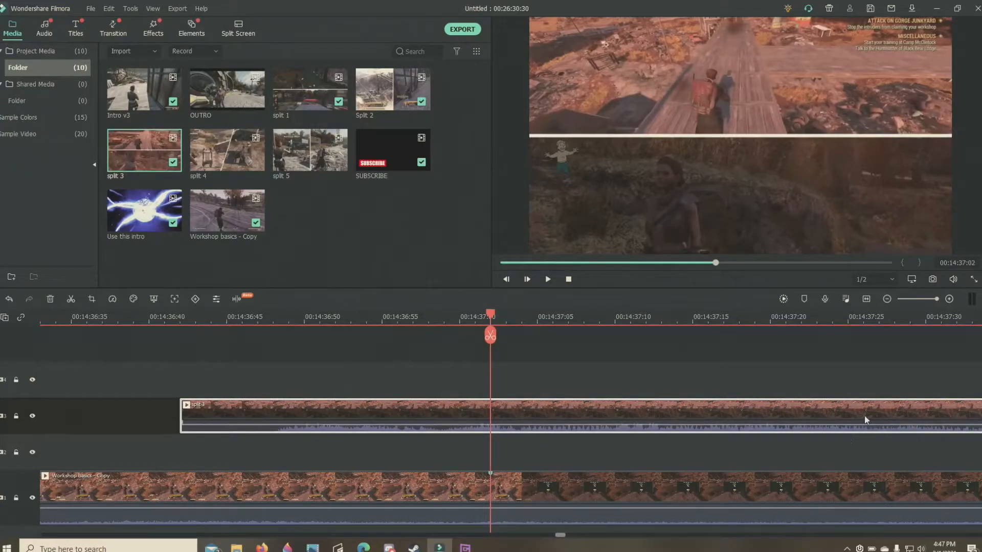
drag(865, 415, 536, 420)
drag(197, 419, 198, 418)
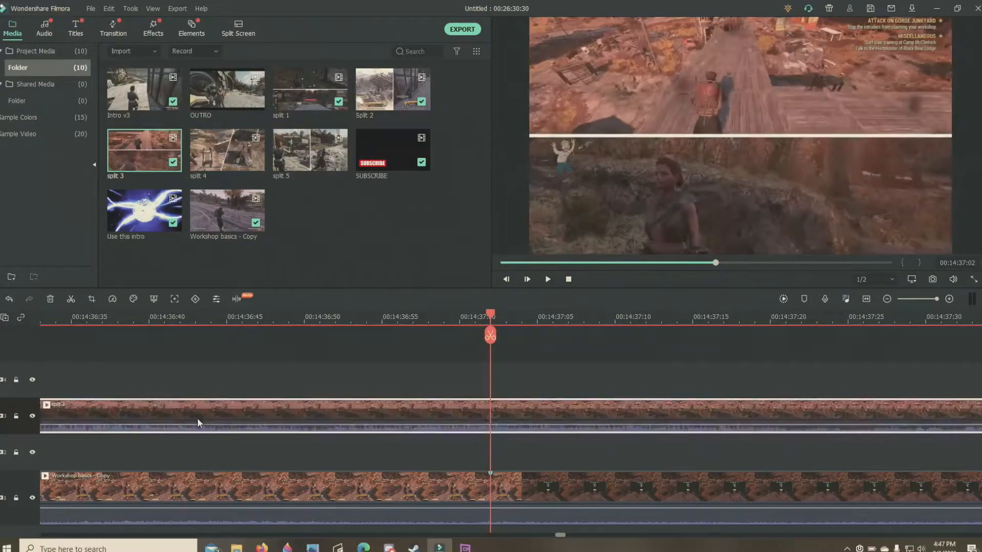
Step: Return split 3 to the second video track and shift it until its marker sits close to the workshop footage's marker
click(922, 299)
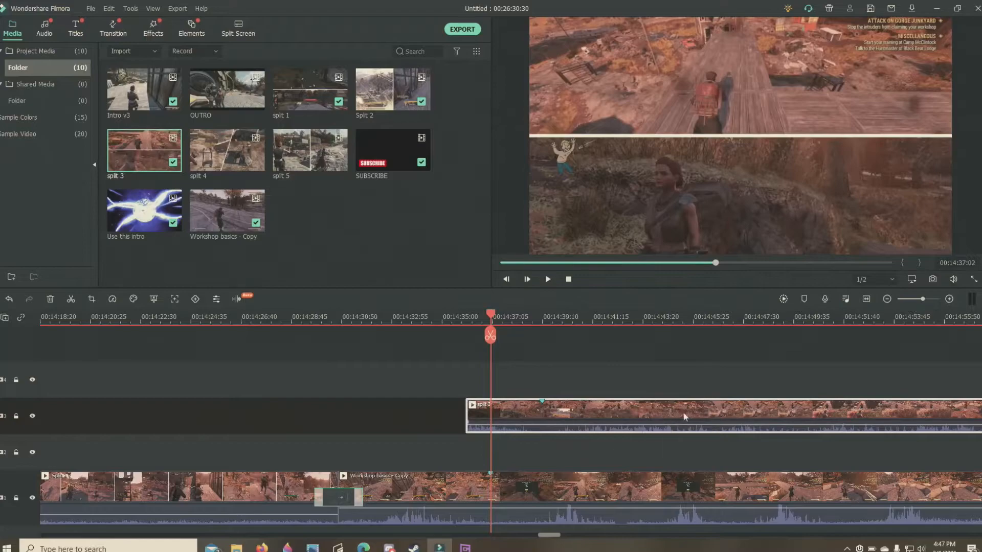
drag(683, 417, 618, 449)
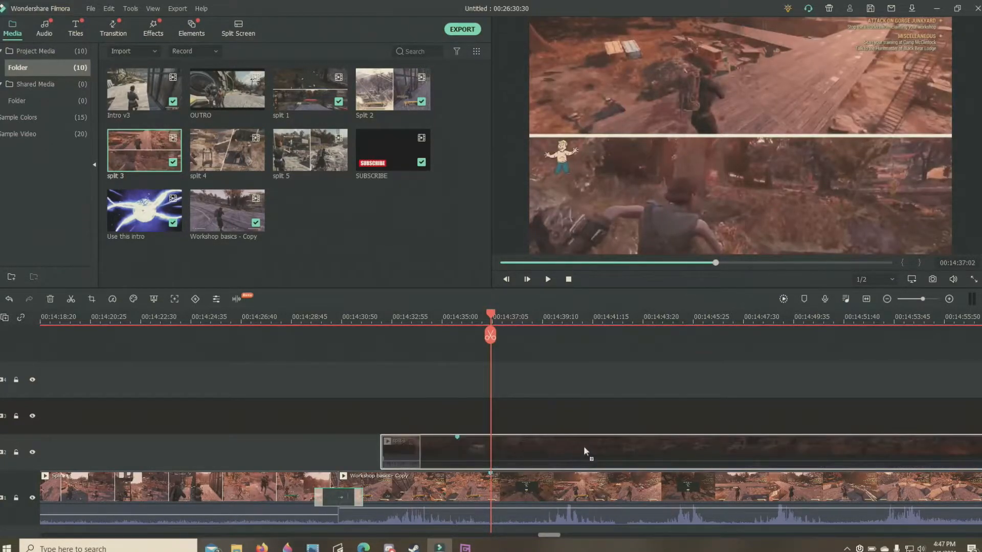
drag(584, 446, 560, 444)
drag(630, 448, 512, 444)
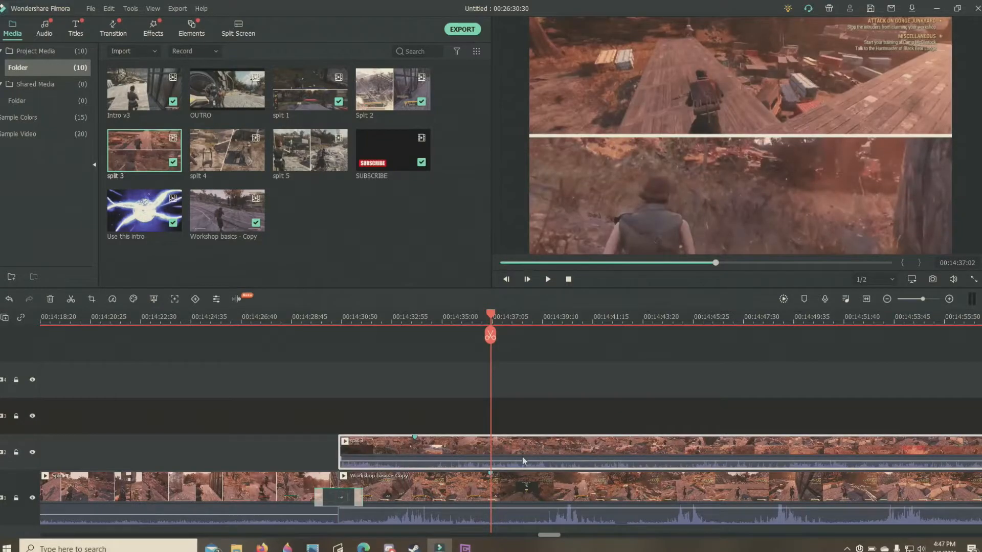
mouse_move(555, 454)
mouse_down()
mouse_move(599, 454)
mouse_move(585, 453)
mouse_up()
drag(520, 453, 564, 447)
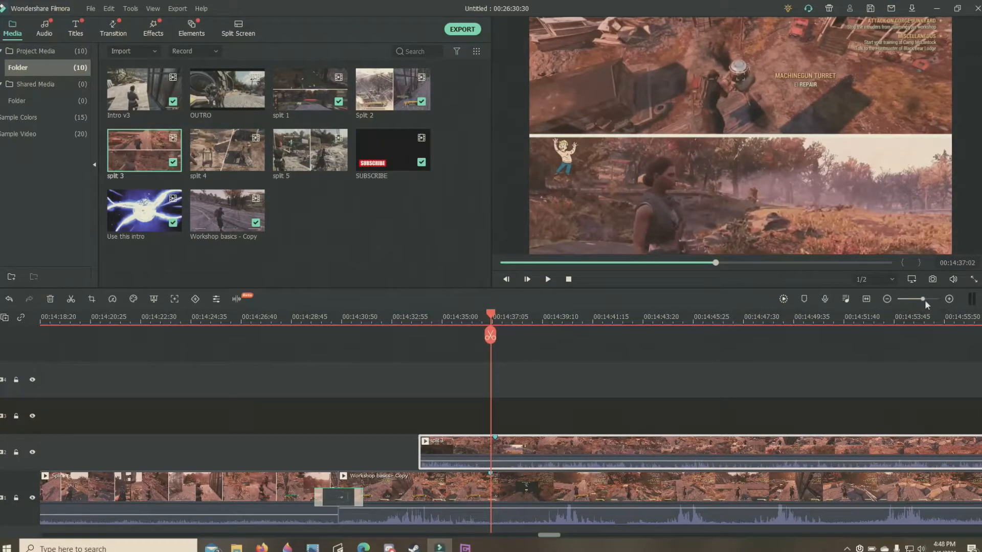
Step: Align split 3's marker exactly with the workshop footage's marker at 00:14:37:02
click(950, 299)
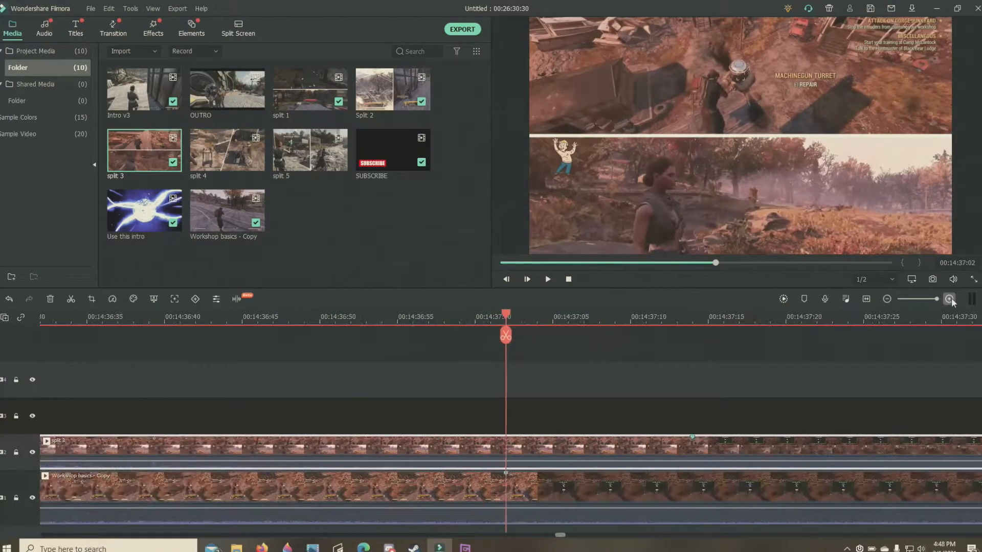
drag(843, 450, 701, 452)
drag(643, 455, 576, 453)
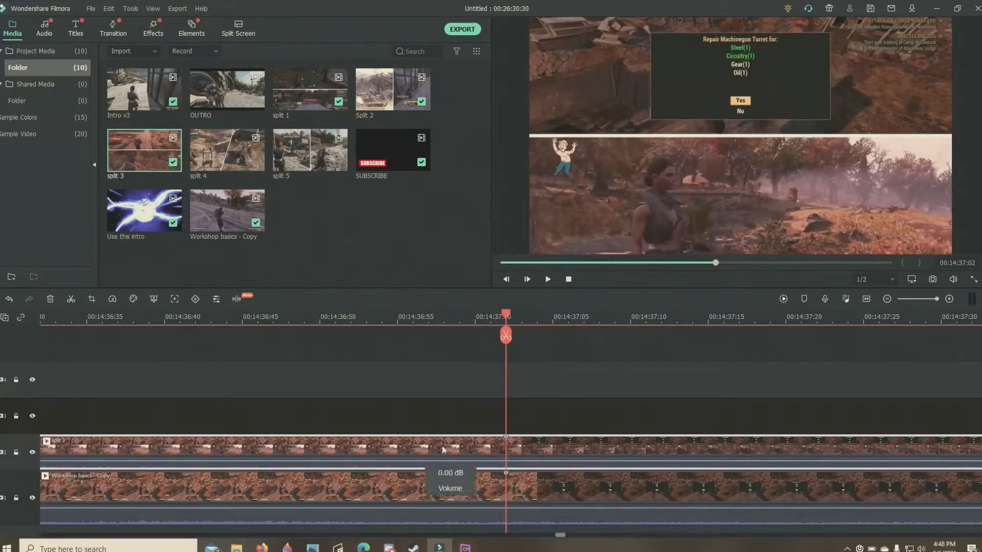
Step: Place the playhead at the start of split 3, at 00:14:33:49, and lock and hide the split 3 track
click(920, 298)
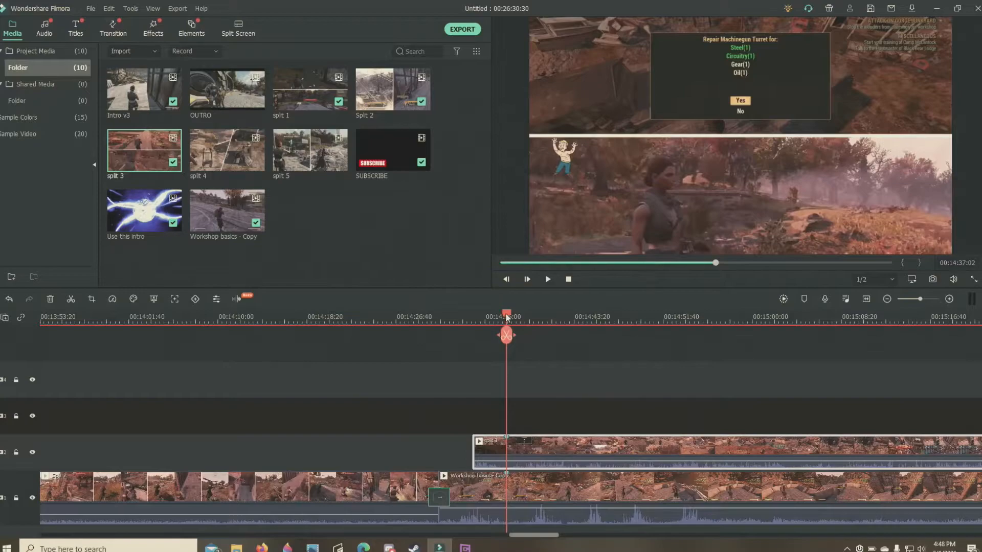
drag(506, 317, 473, 323)
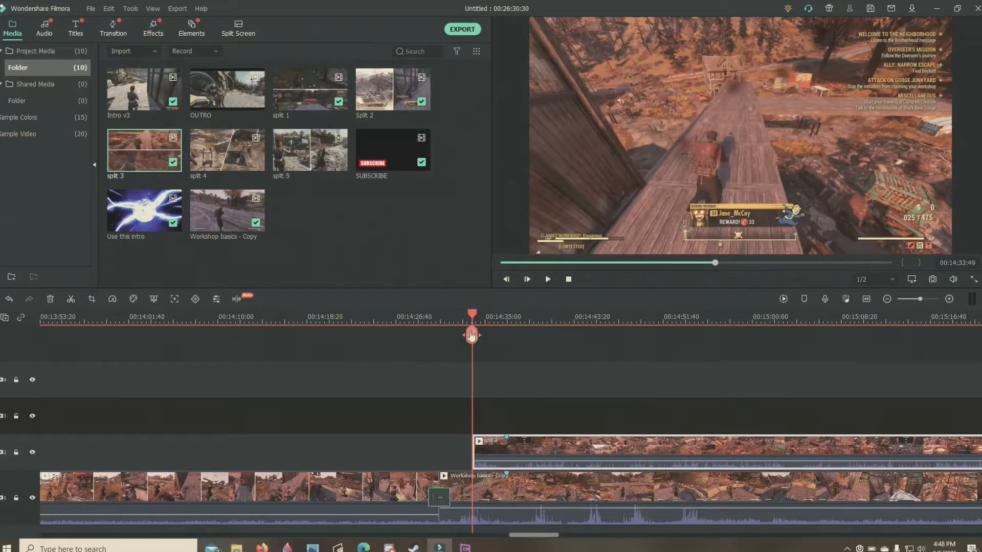
click(16, 452)
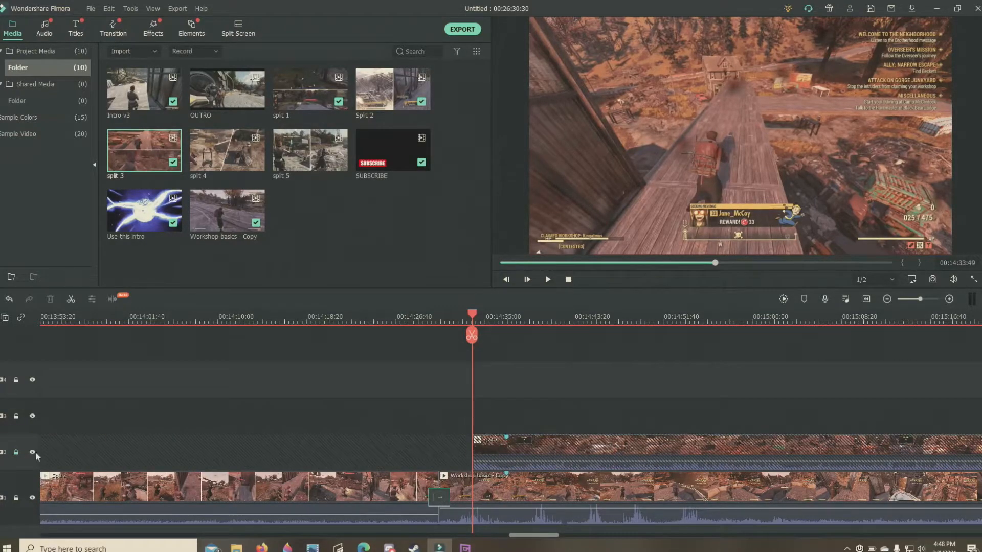
click(32, 452)
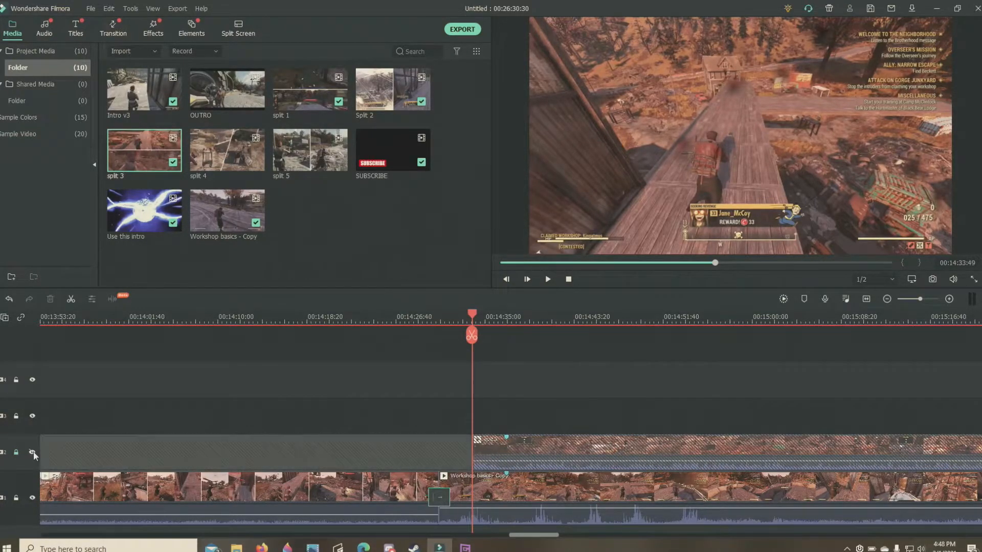
Step: Split the workshop footage at split 3's start, 00:14:33:49, and at split 3's end, 00:19:42:36
click(476, 338)
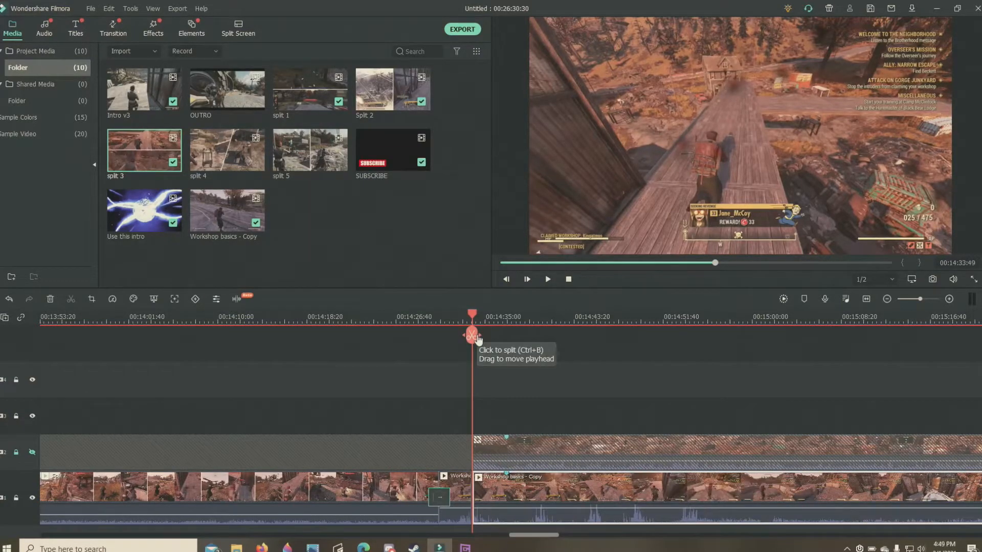
mouse_move(472, 316)
mouse_down()
mouse_move(628, 340)
mouse_move(974, 335)
mouse_move(906, 441)
mouse_up()
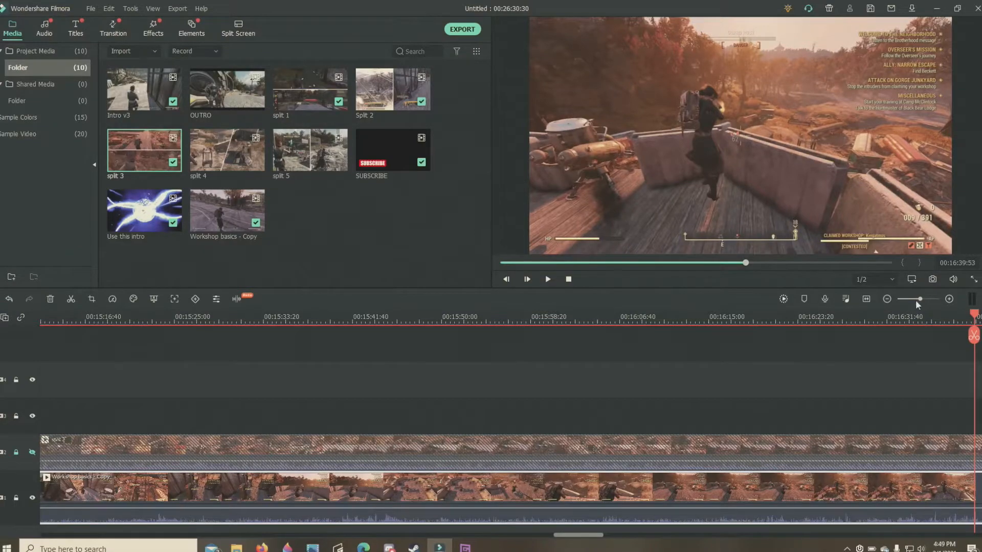
click(916, 299)
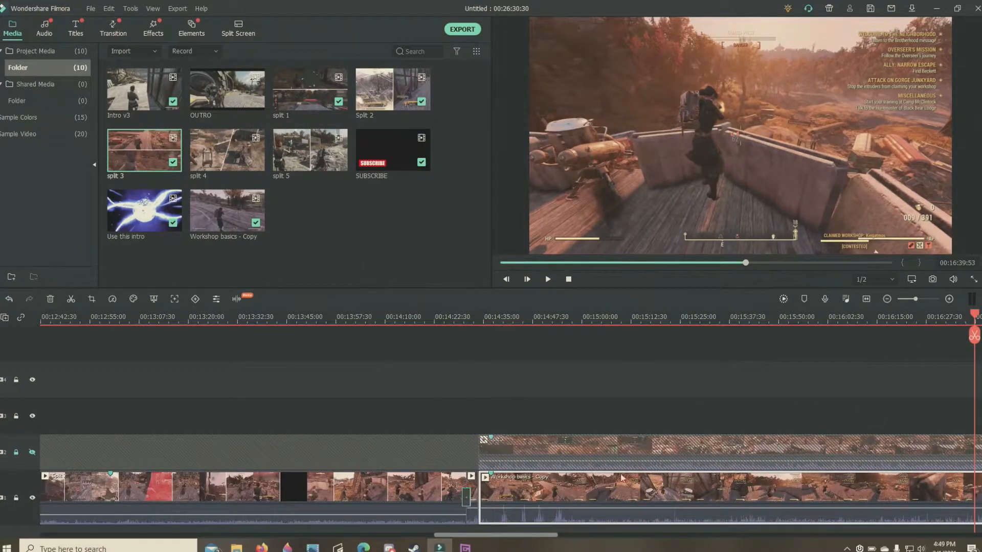
drag(530, 537, 680, 536)
click(543, 317)
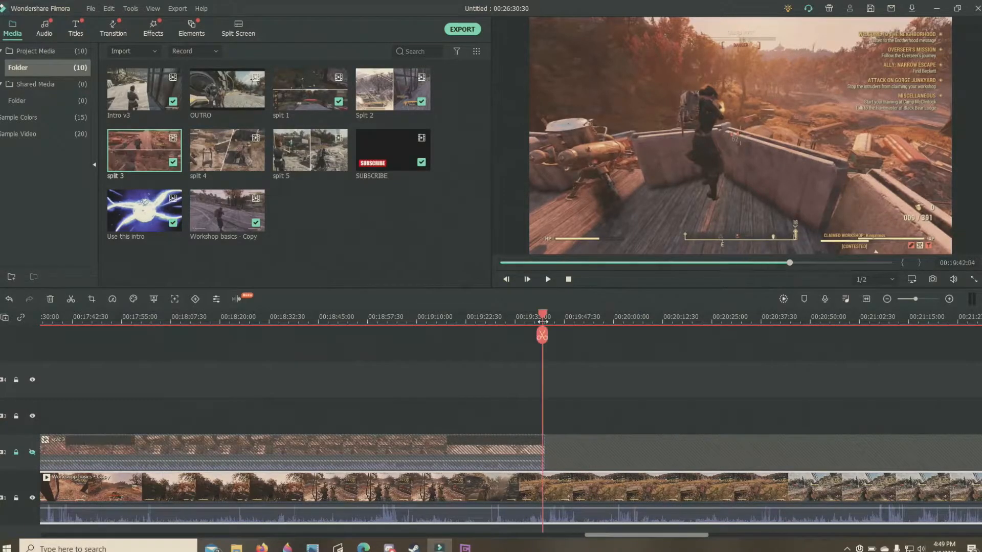
drag(545, 317, 546, 318)
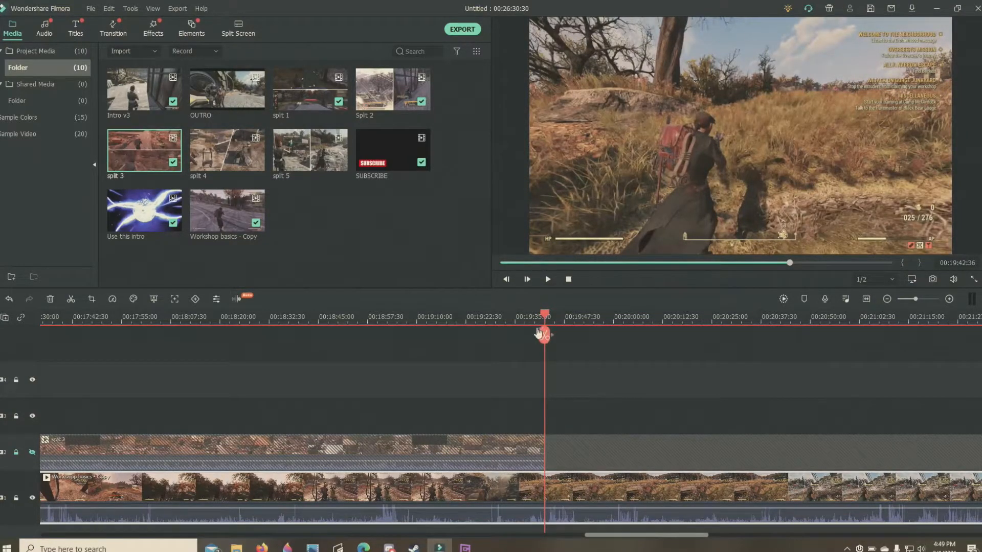
click(544, 336)
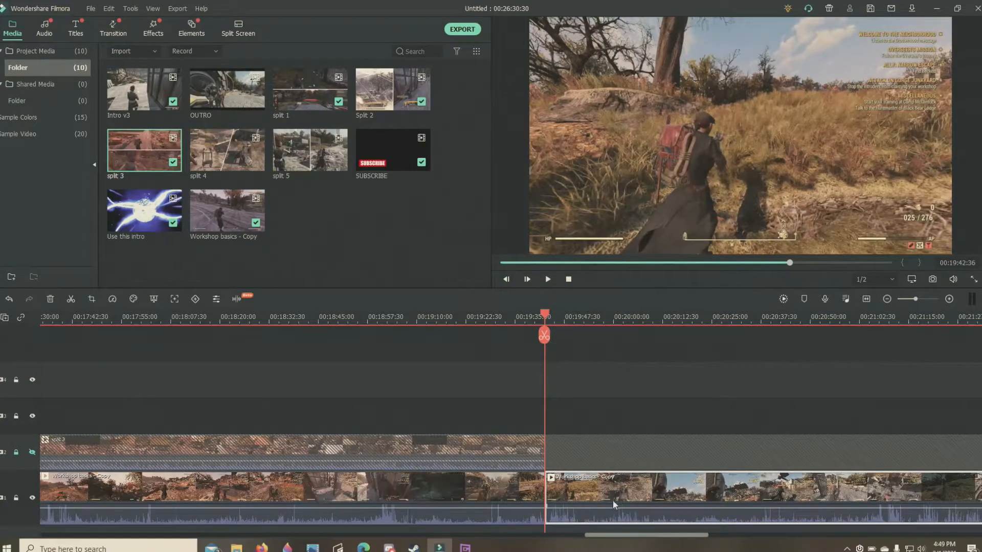
Step: Delete the workshop footage section beneath split 3 and move the remaining workshop footage later to leave room for the clip
drag(630, 505, 752, 506)
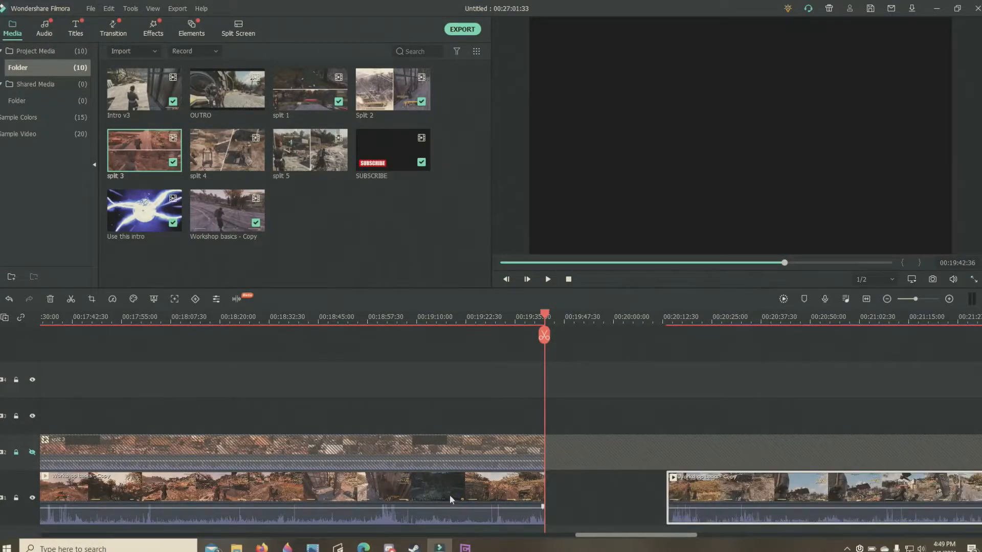
right_click(468, 489)
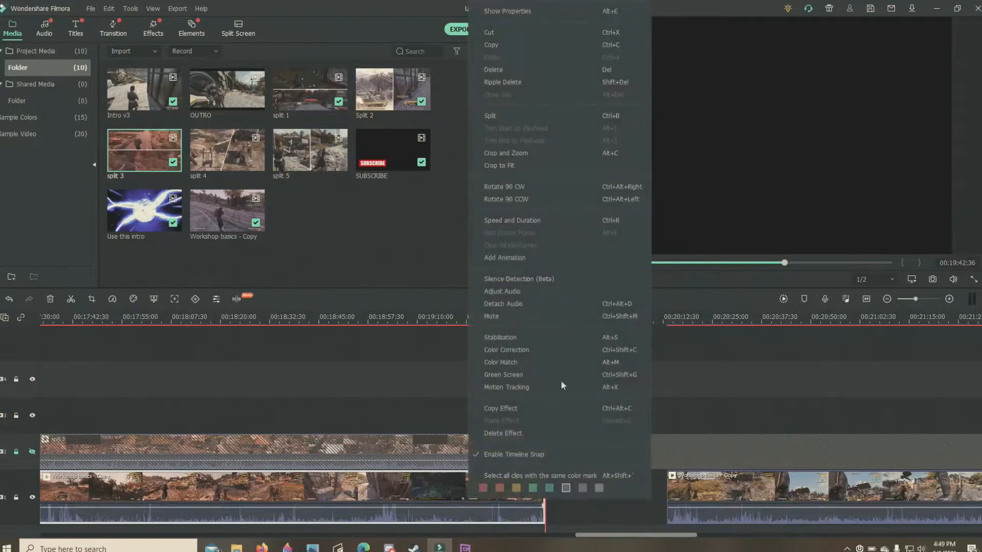
click(578, 70)
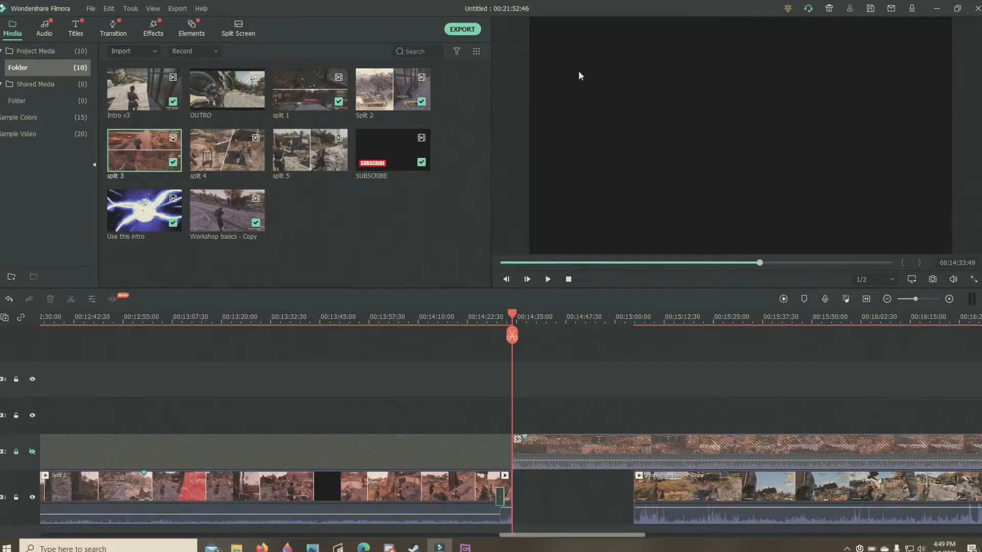
click(750, 490)
drag(751, 489, 980, 489)
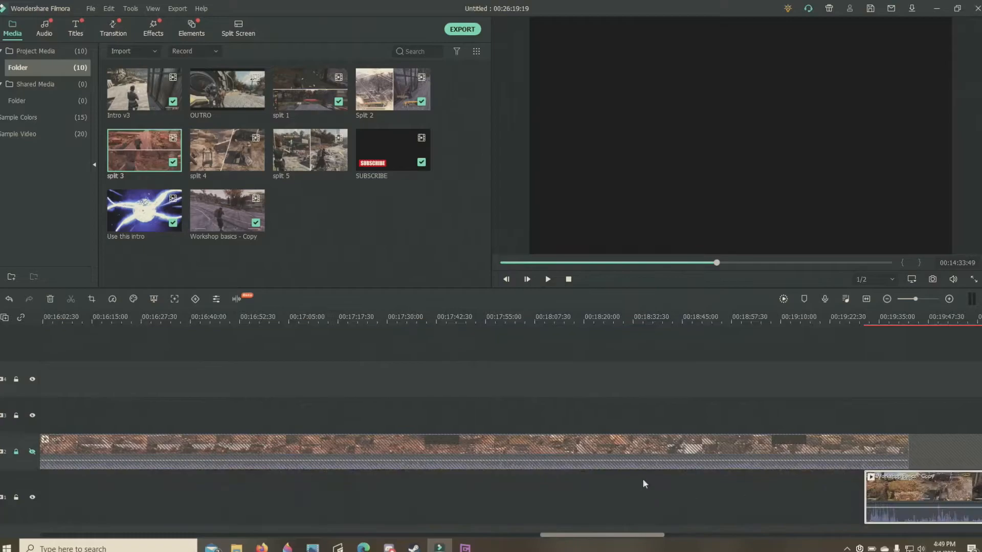
Step: Unlock and show split 3's track, and move split 3 down into the first track's gap, butted against the workshop footage at both ends
click(33, 452)
drag(358, 455, 363, 481)
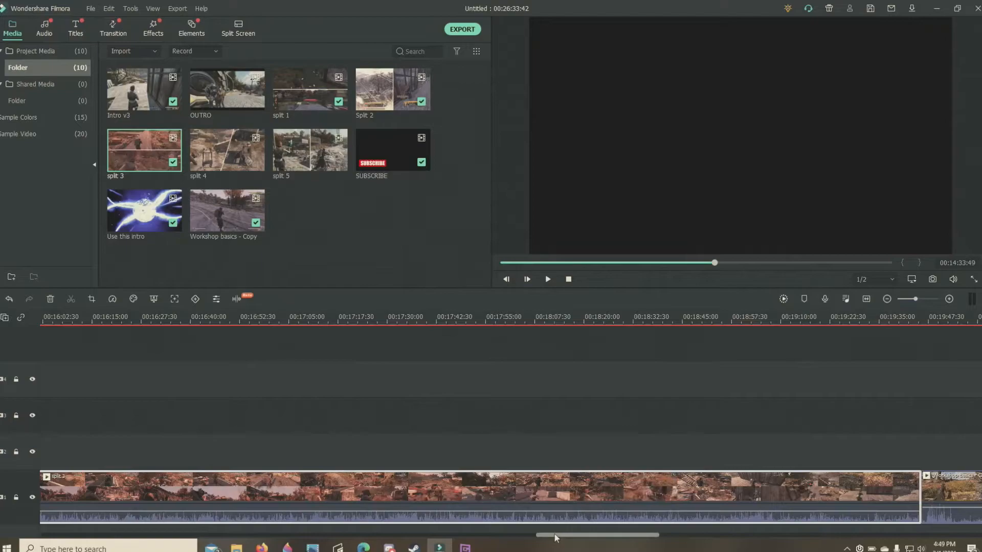
drag(554, 533, 464, 535)
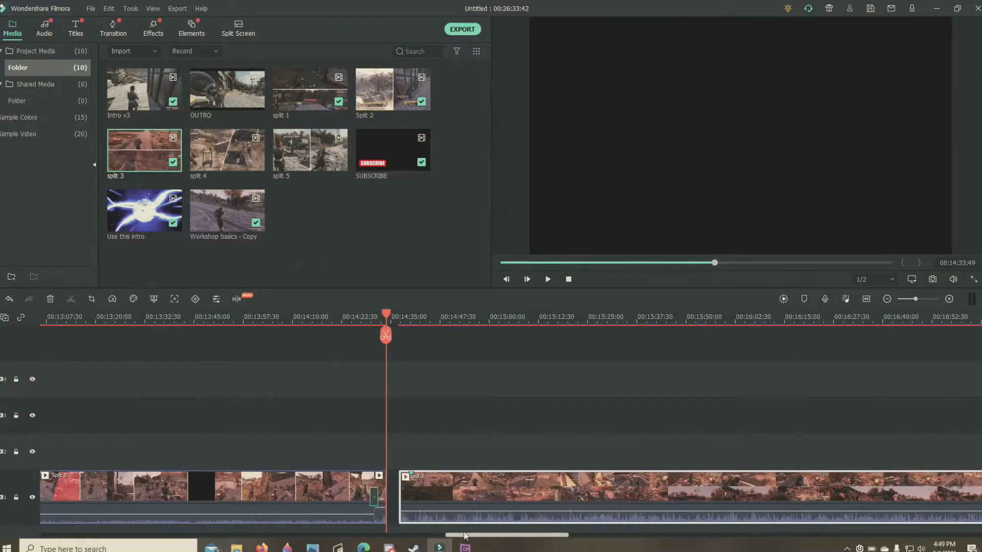
mouse_move(638, 498)
mouse_down()
mouse_move(616, 505)
mouse_move(646, 502)
mouse_move(627, 501)
mouse_up()
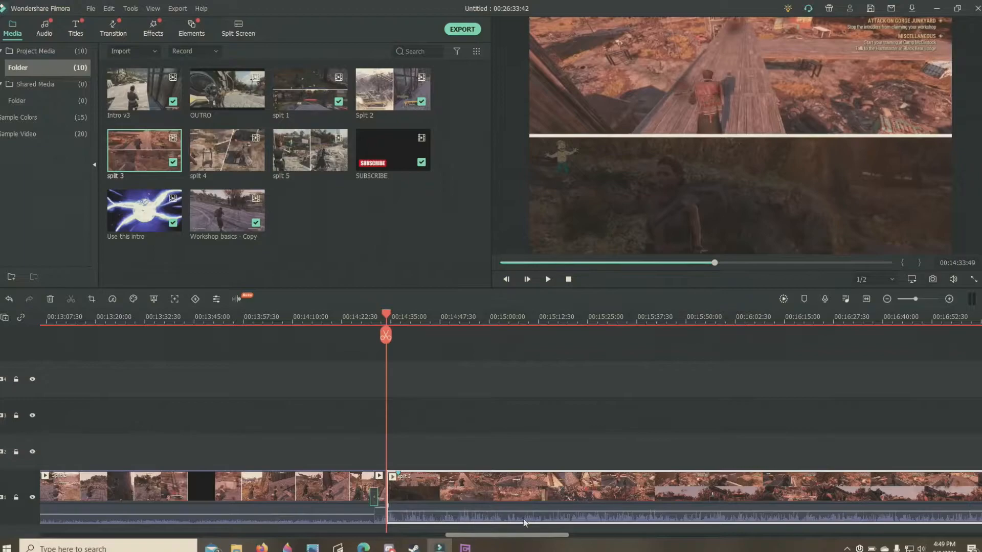
mouse_move(519, 538)
mouse_down()
mouse_move(669, 535)
mouse_move(668, 512)
mouse_move(613, 537)
mouse_move(509, 541)
mouse_up()
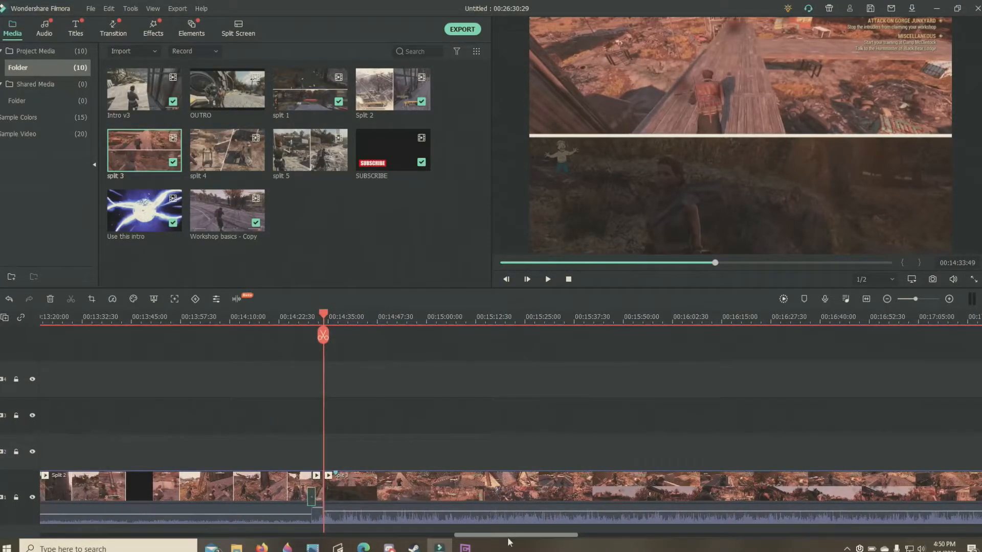
Step: Delete the short leftover workshop clip between Split 2 and split 3, and join the two clips with a Cube transition
click(116, 30)
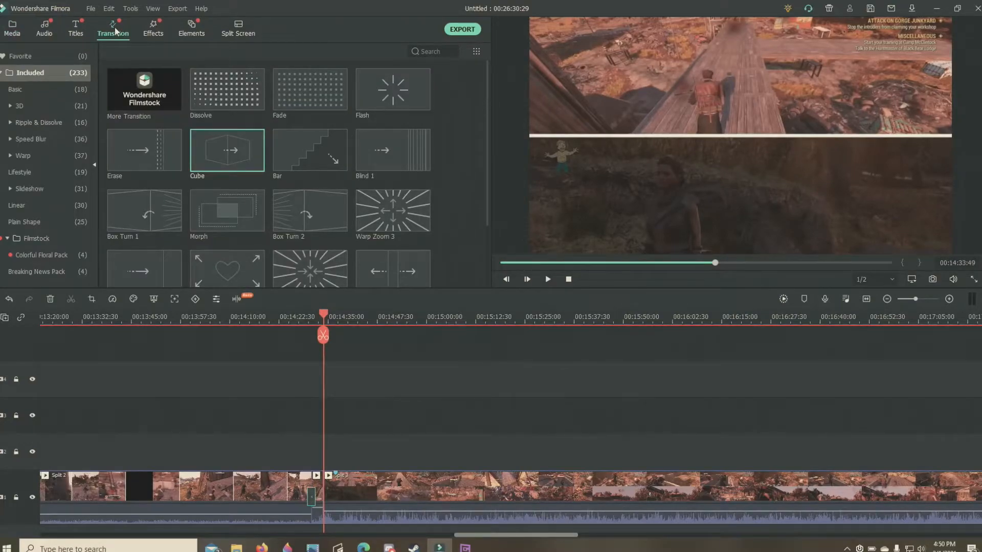
click(319, 482)
right_click(319, 483)
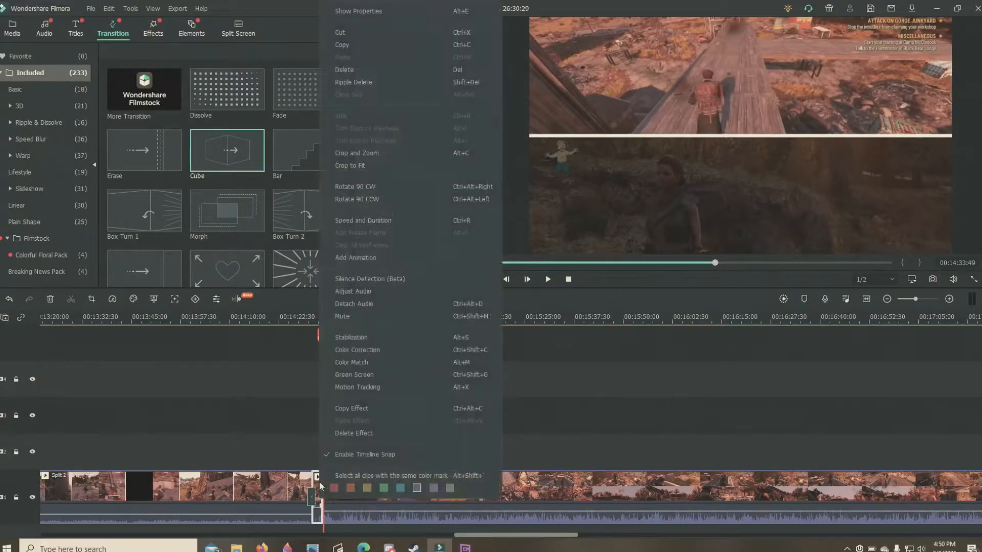
click(410, 66)
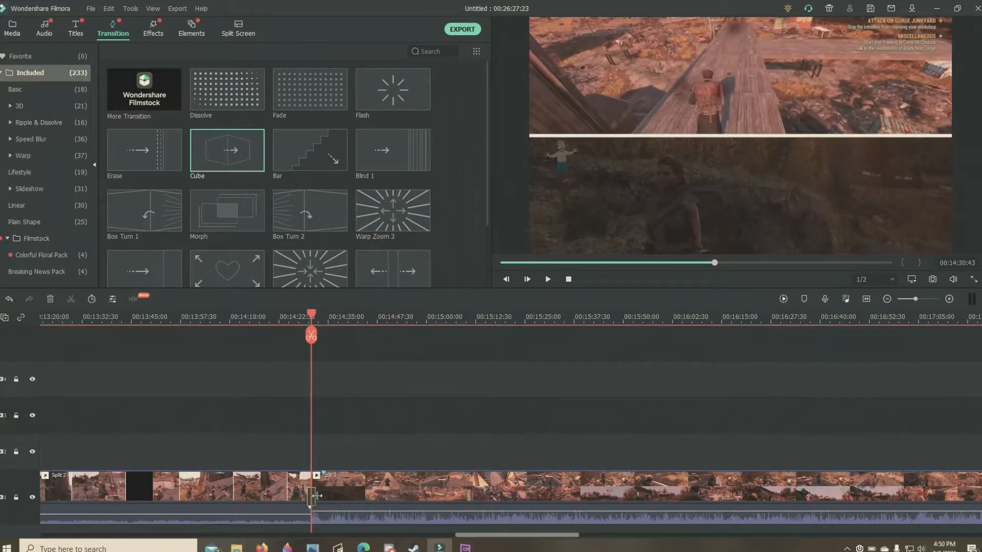
Step: Lower split 3's volume to the level of Split 2, and play back across the Cube transition to check it
drag(309, 317, 308, 319)
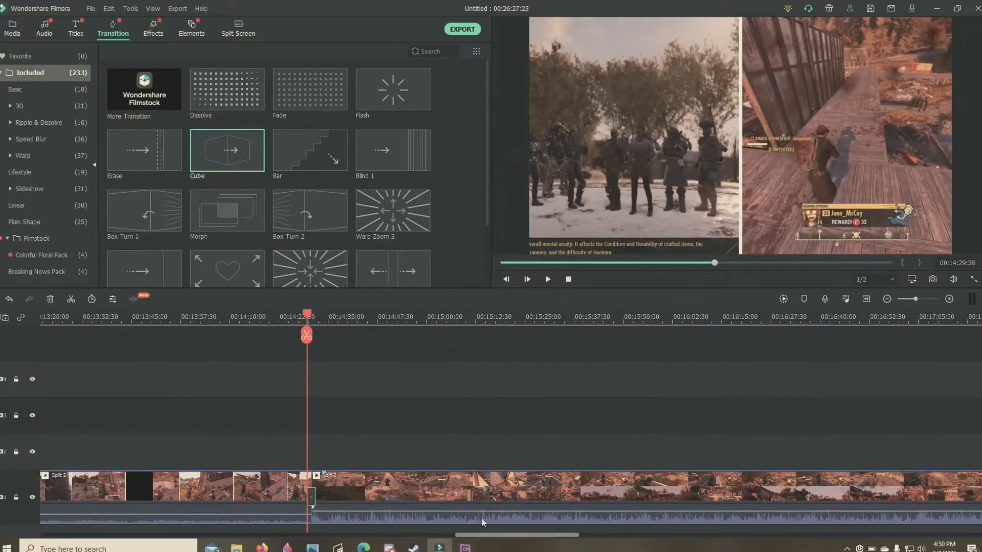
drag(481, 512, 483, 516)
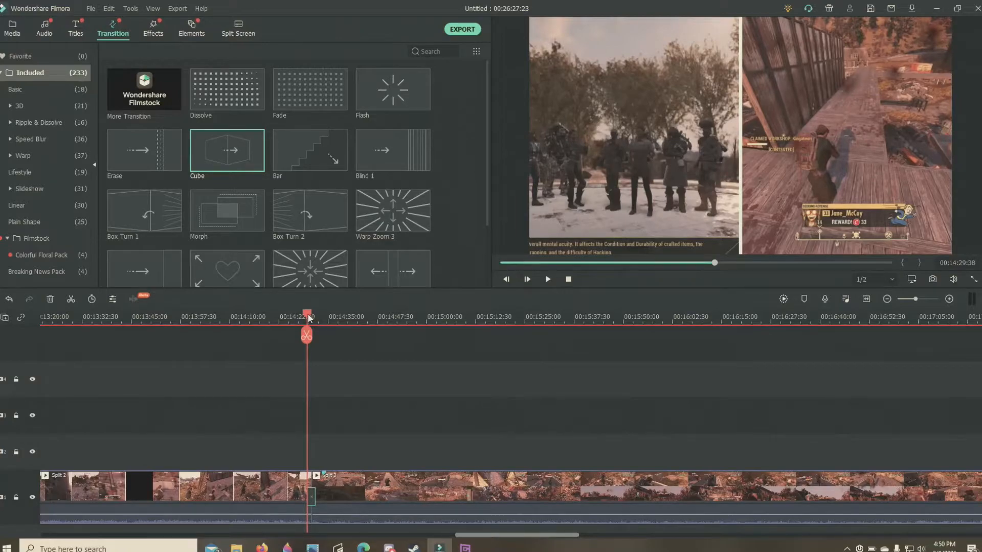
drag(308, 315, 277, 316)
click(550, 279)
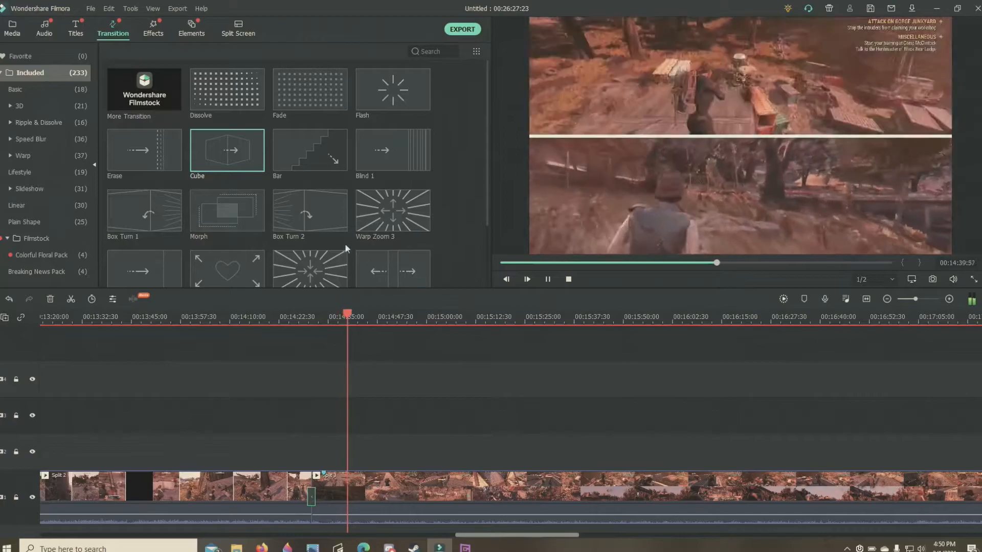
key(space)
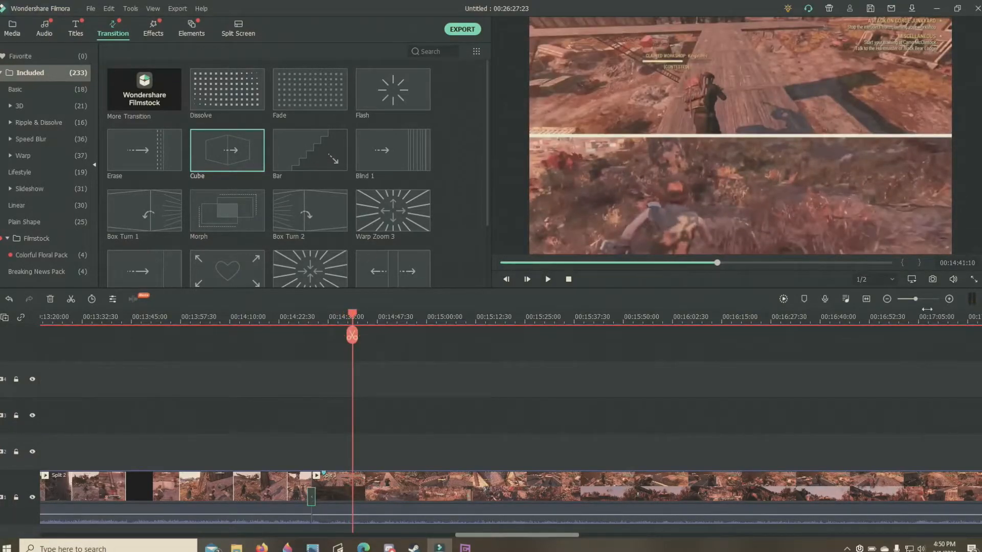
Step: Find the spot just before the Cube transition and split the Split 2 clip there at 00:14:28:49
drag(353, 317, 291, 317)
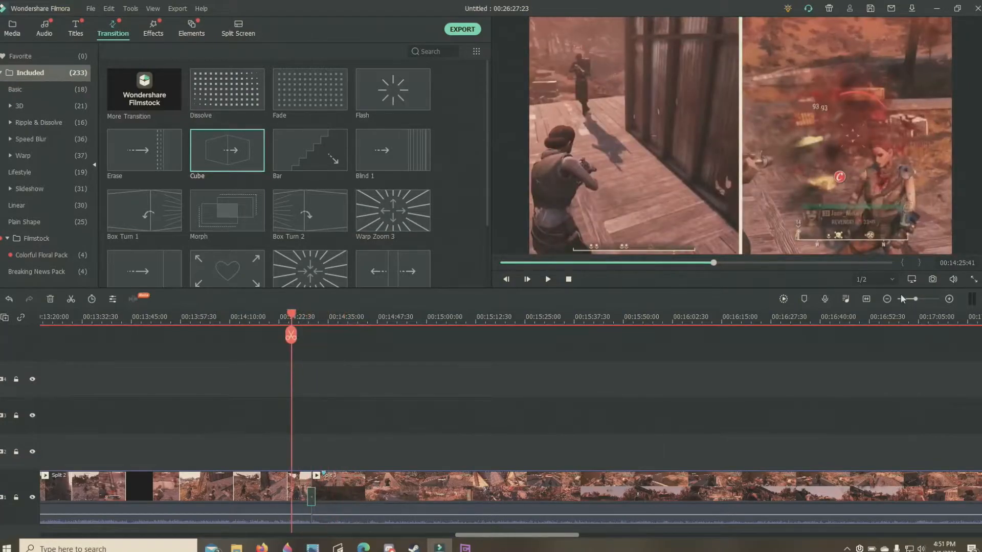
drag(917, 300, 939, 301)
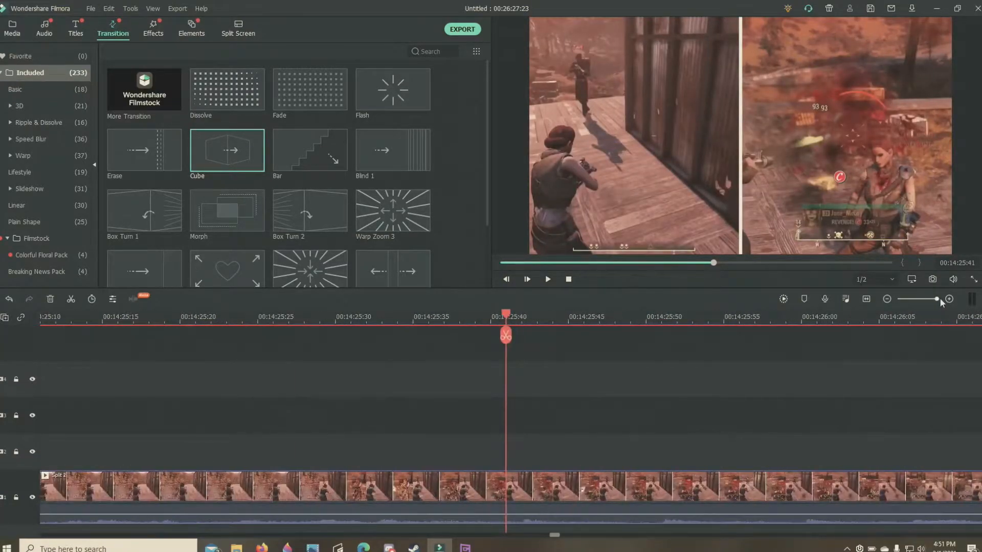
drag(567, 536, 392, 547)
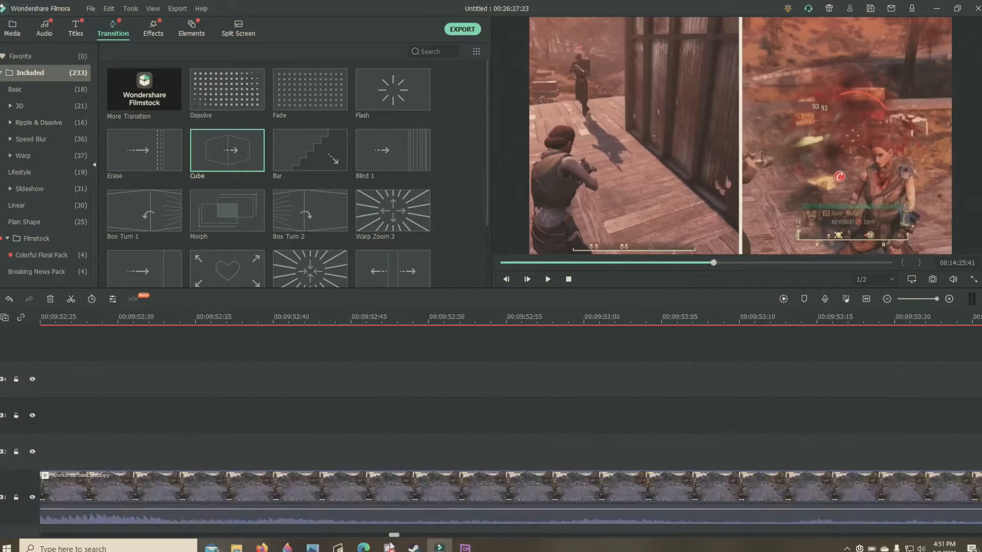
click(919, 299)
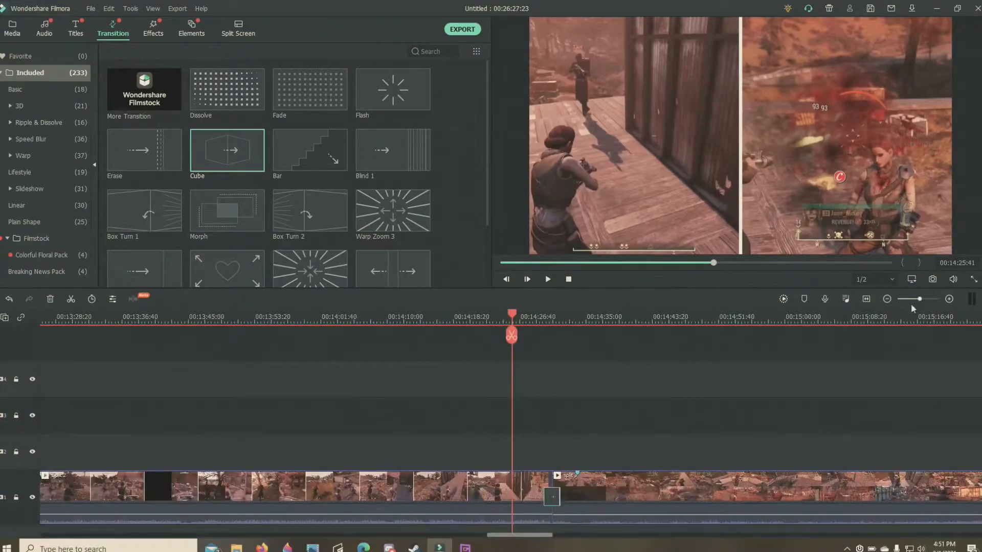
click(549, 279)
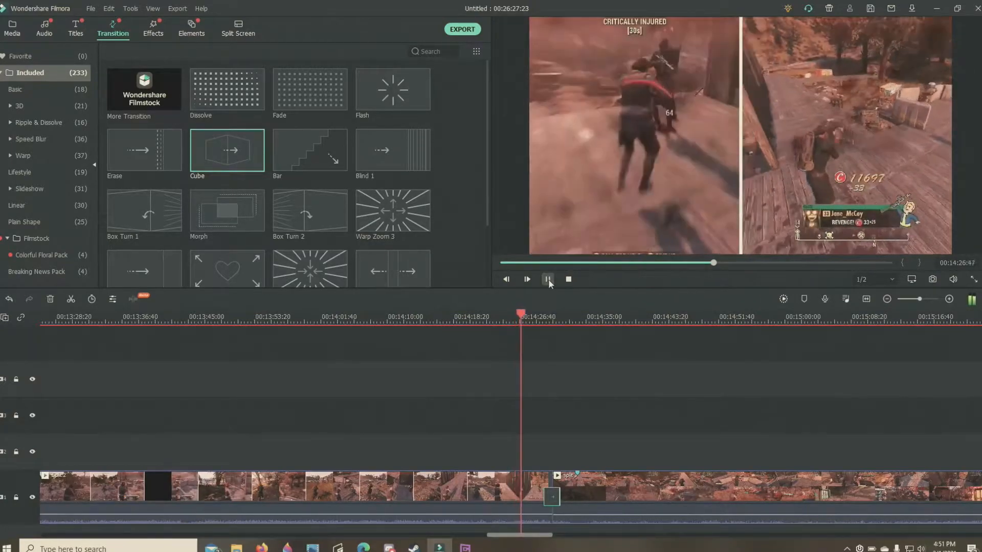
click(548, 279)
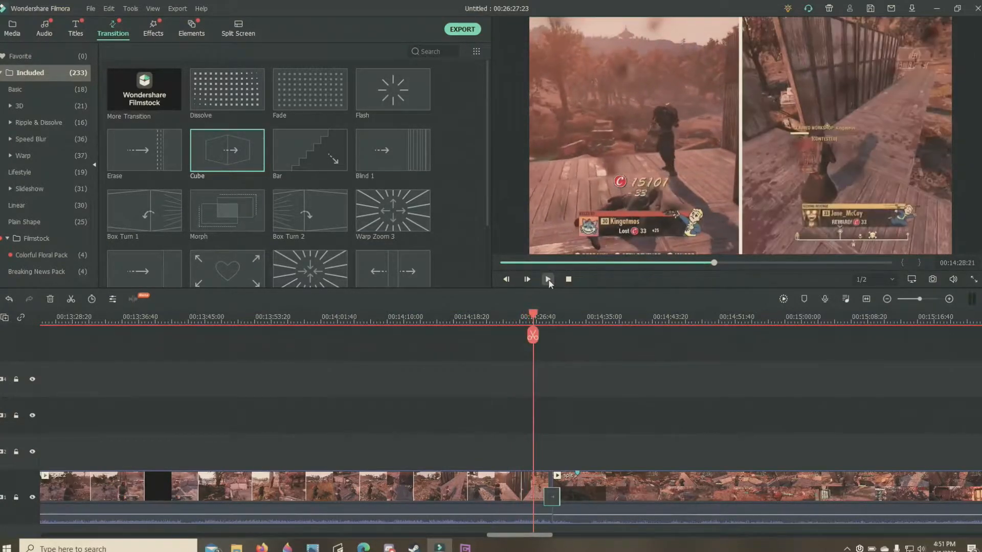
click(548, 279)
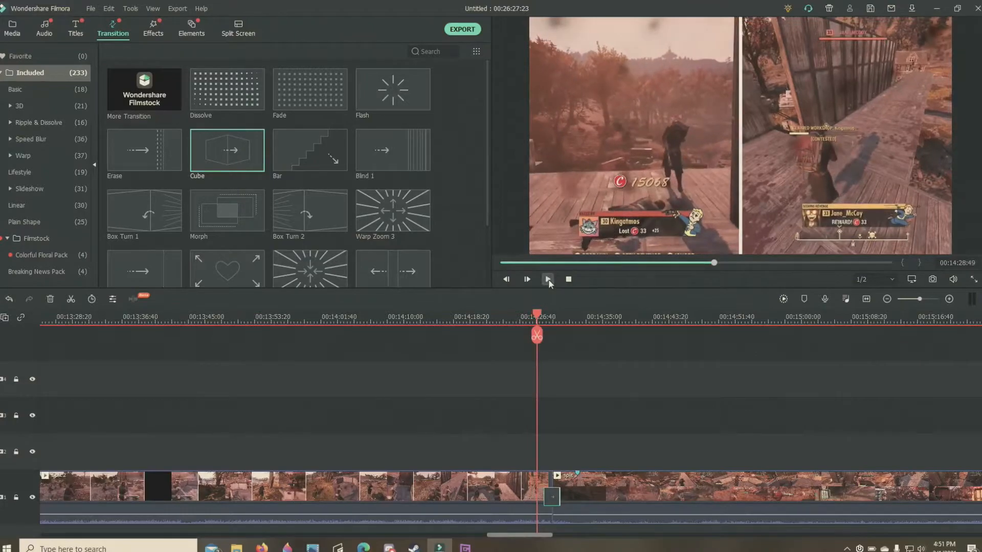
click(537, 337)
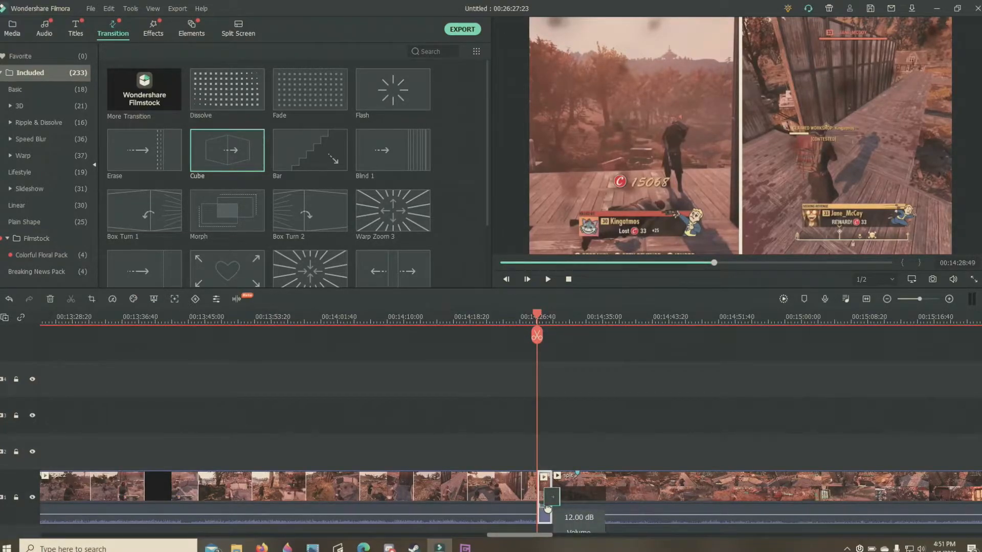
Step: Adjust the volume of Split 2's short end piece to sit level with its neighbours, and play through the transition
drag(547, 510, 634, 514)
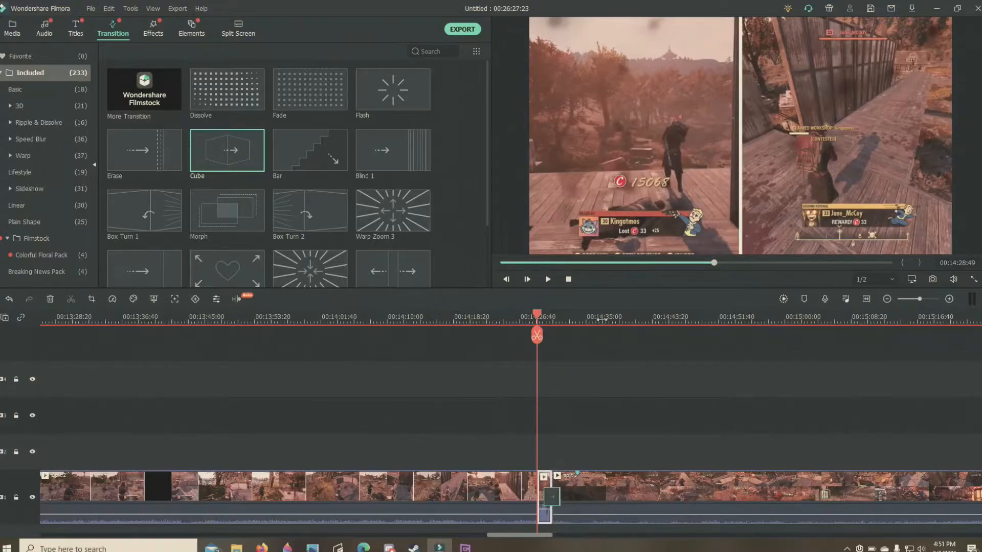
click(548, 280)
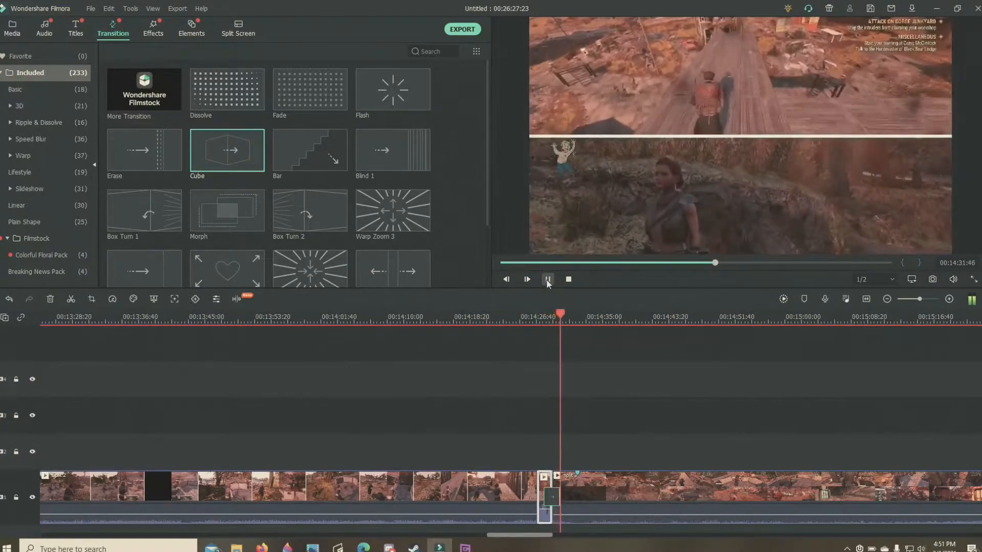
click(547, 279)
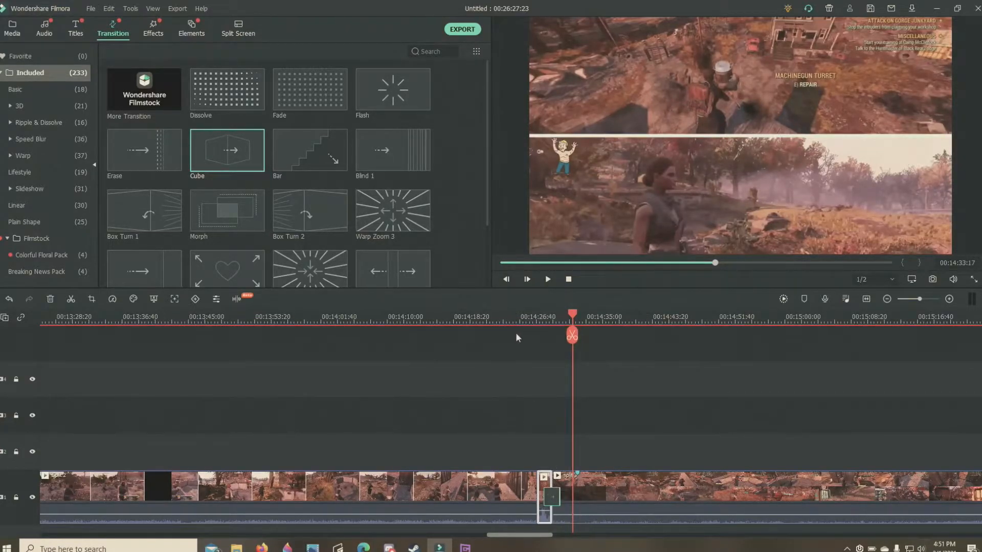
Step: Replay from just before the transition and raise split 3's volume slightly while listening
click(518, 320)
click(549, 279)
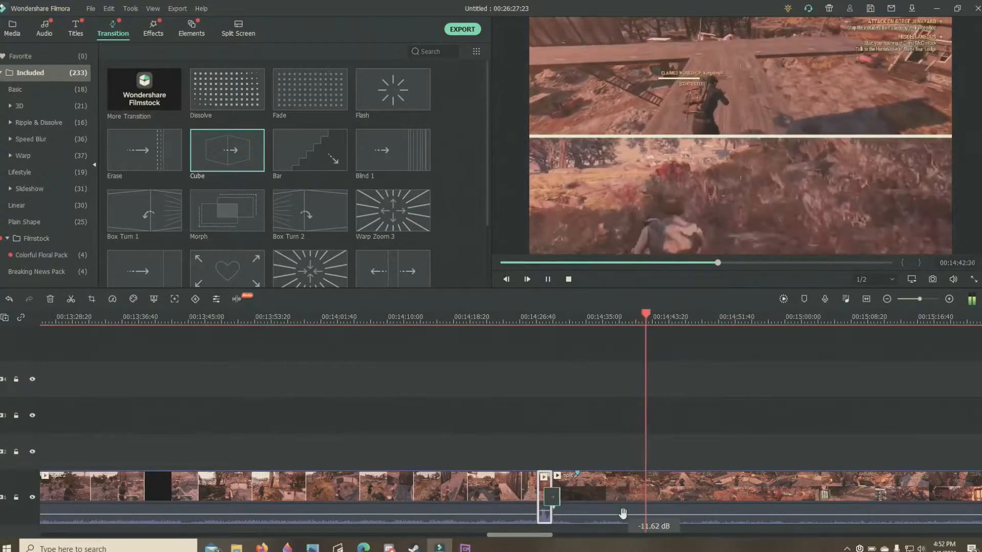
drag(623, 515, 620, 511)
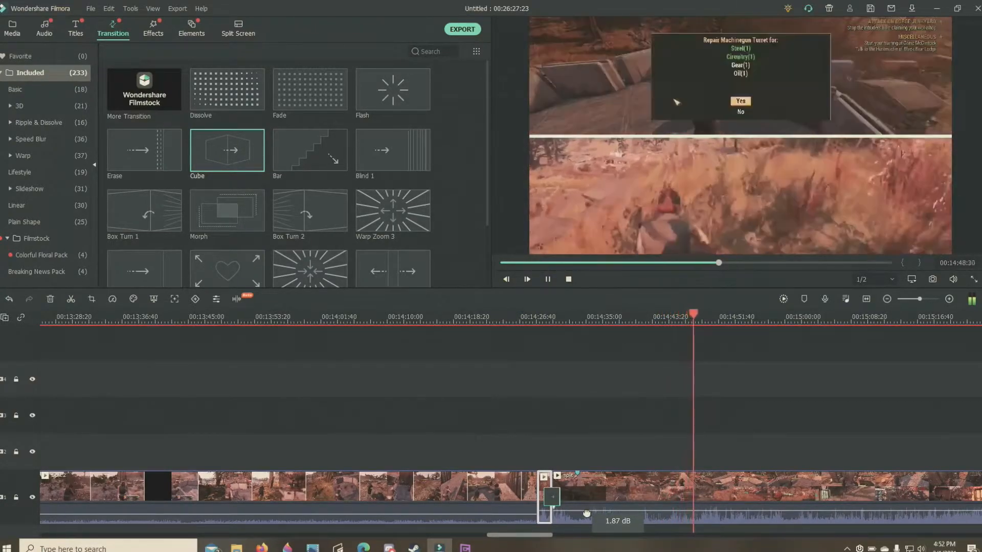
drag(586, 513, 586, 515)
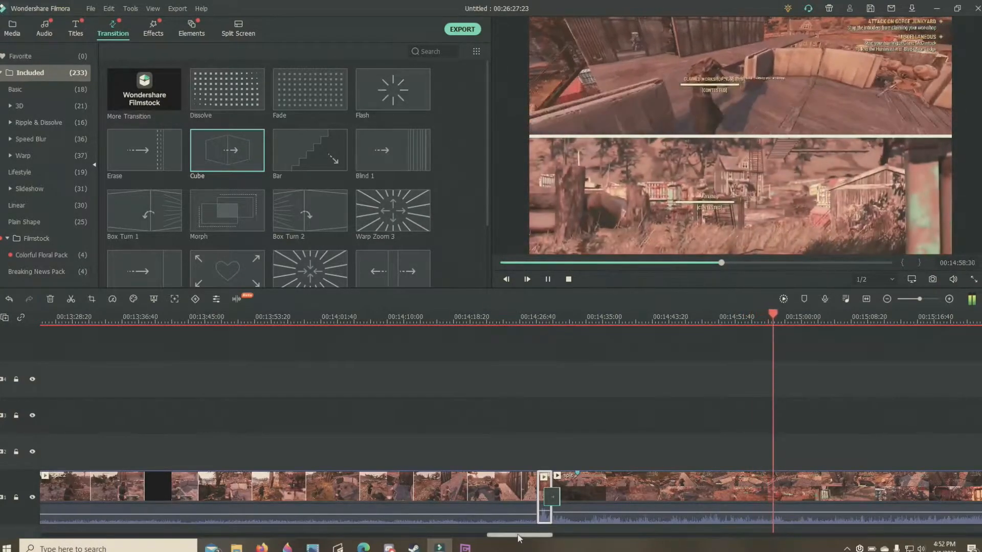
Step: Look along the timeline from the start of split 3 to the end of the project, with playback paused
drag(518, 537, 805, 535)
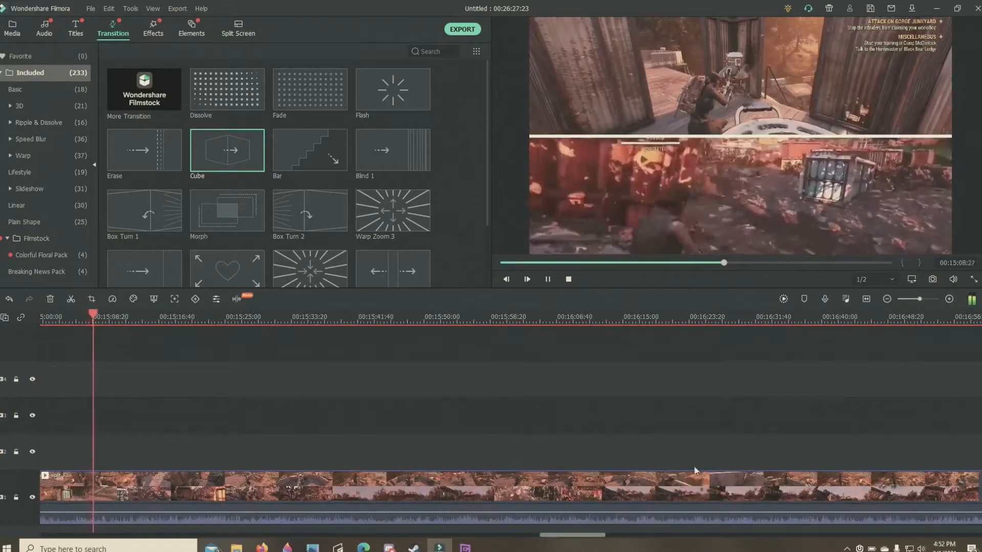
drag(589, 536, 921, 532)
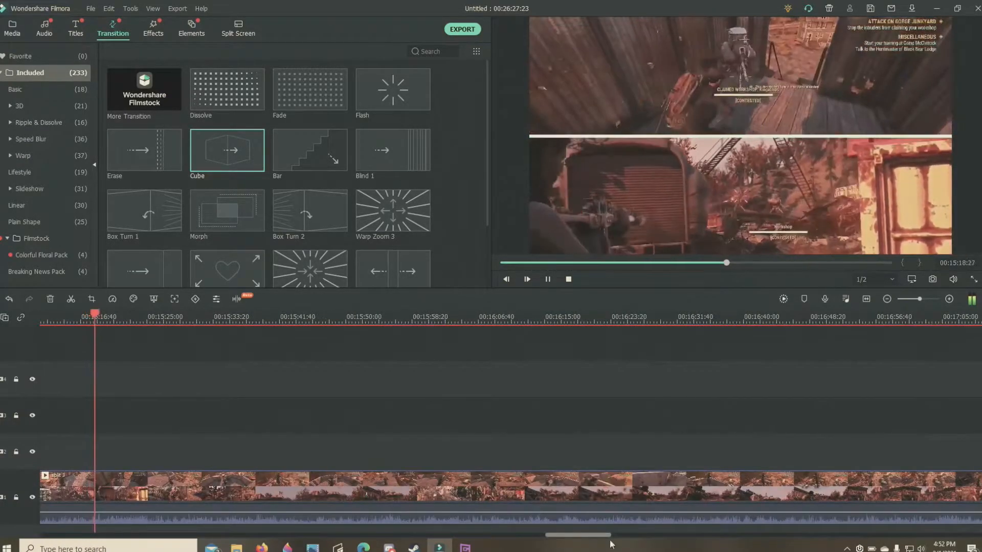
drag(591, 536, 812, 545)
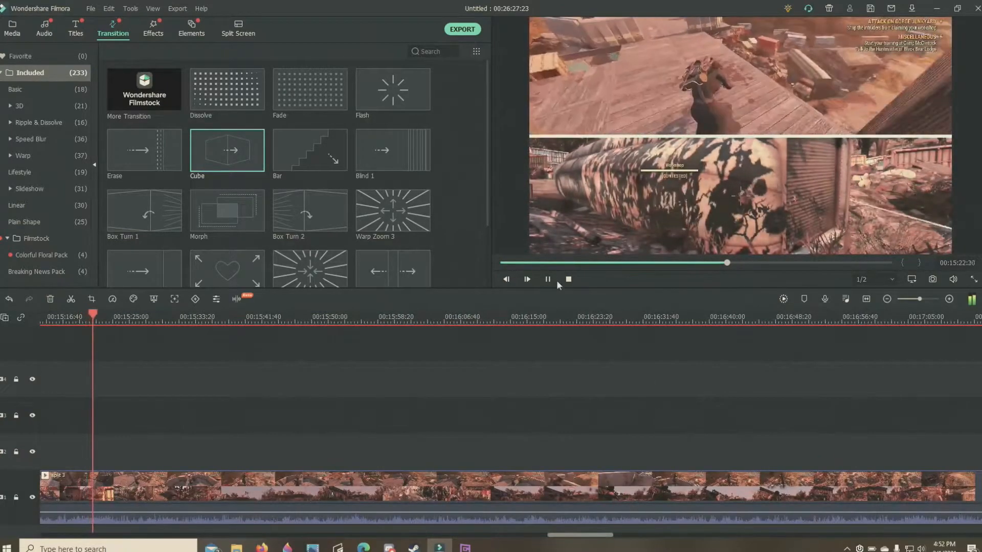
click(548, 279)
drag(606, 536, 928, 535)
click(867, 509)
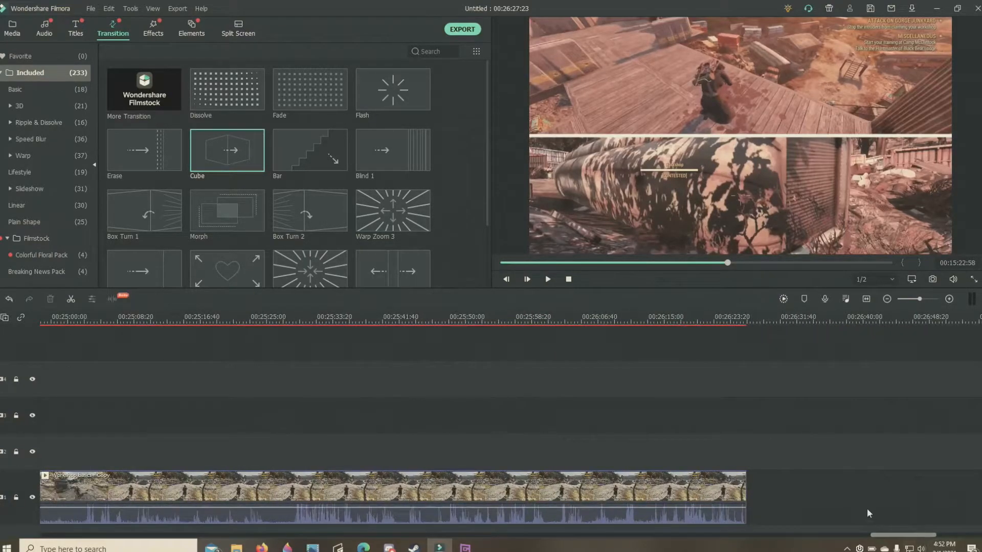
right_click(779, 487)
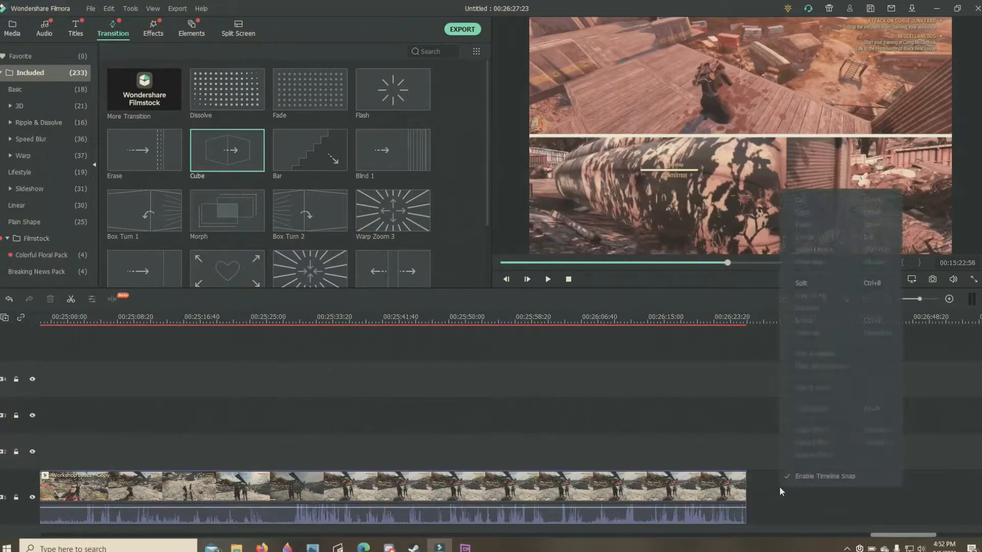
click(719, 373)
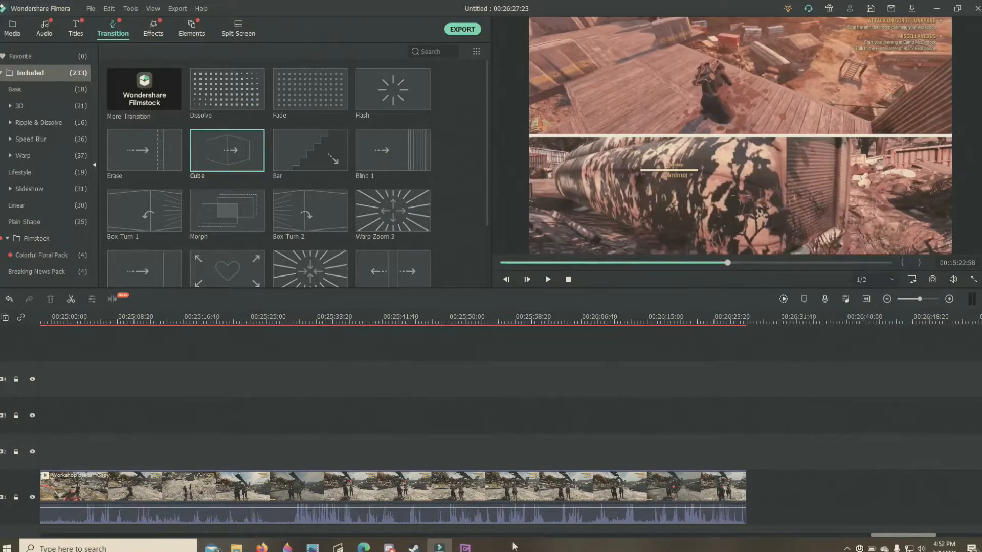
Step: Find the end of split 3 and add a Cube transition between it and the following Workshop basics - Copy clip
click(902, 299)
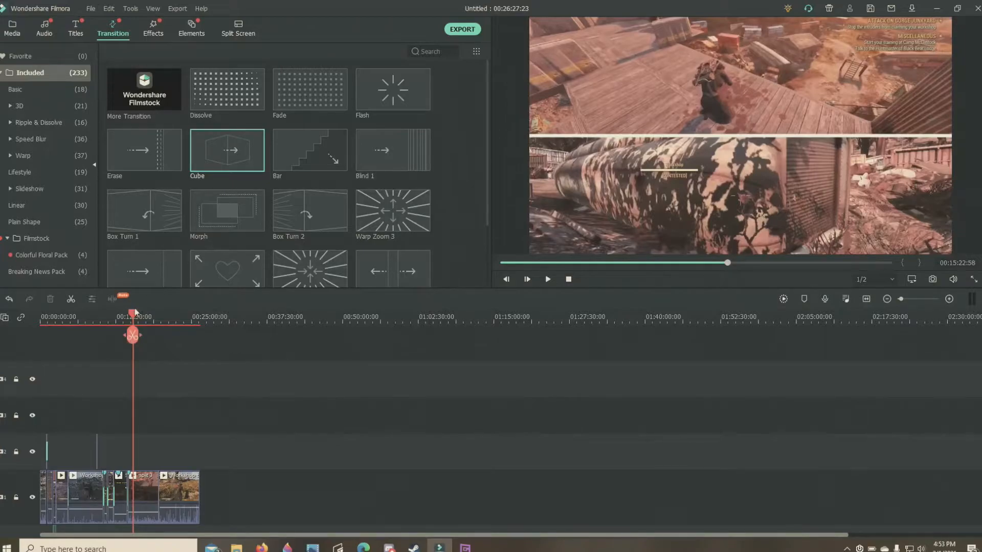
drag(137, 317, 153, 317)
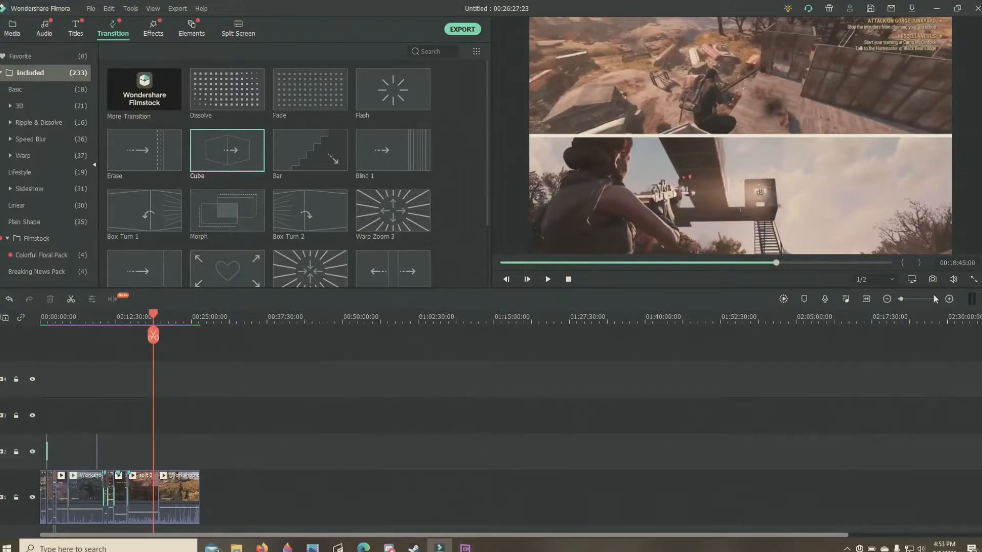
click(916, 299)
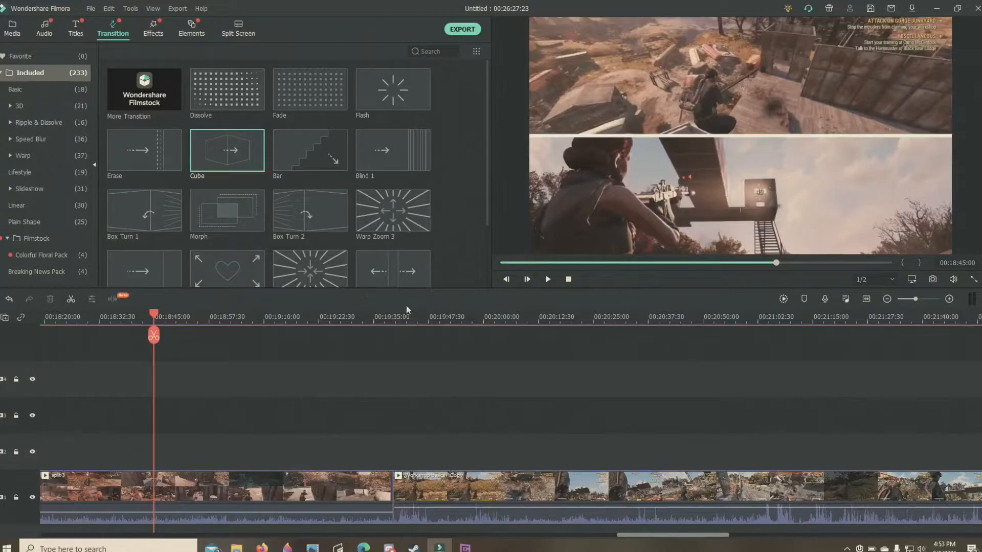
click(547, 280)
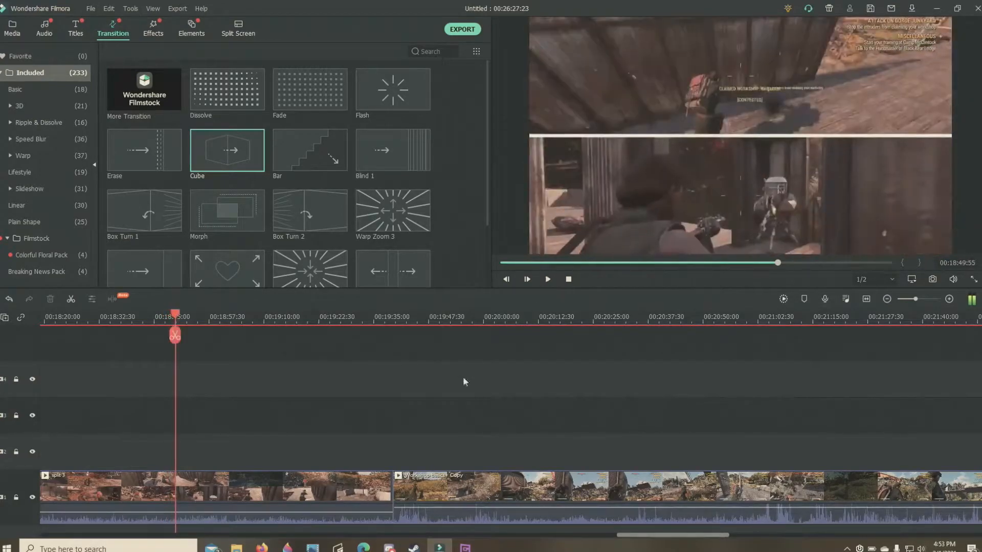
click(361, 318)
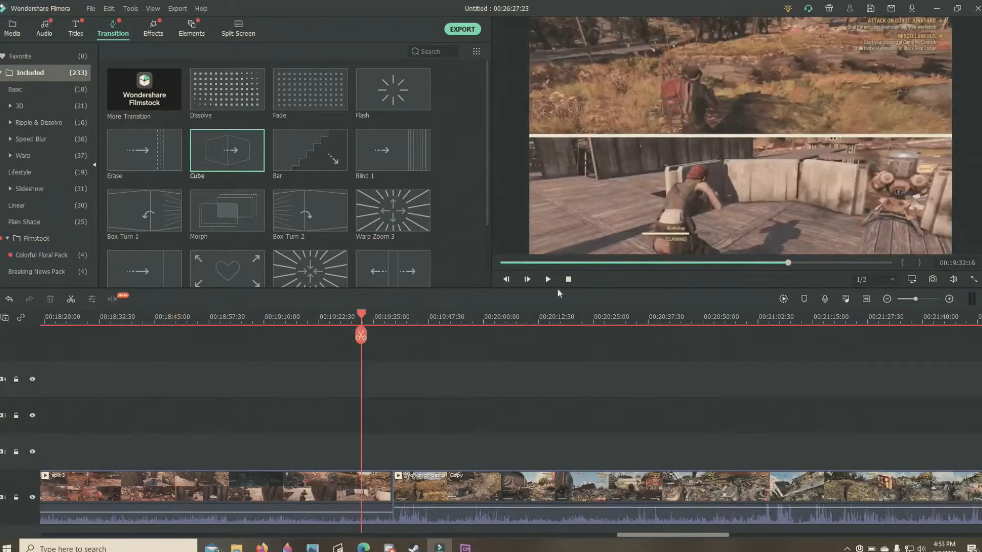
click(550, 280)
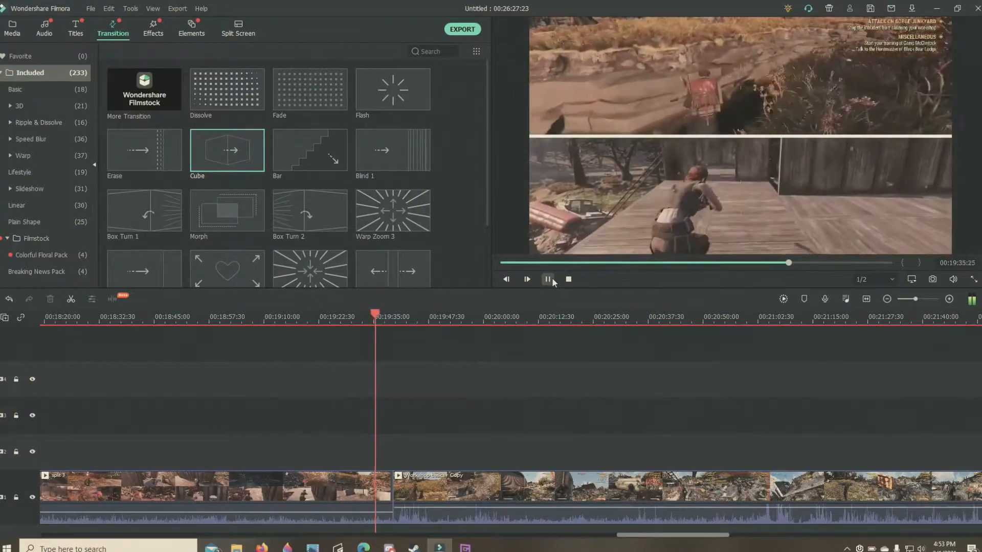
click(548, 279)
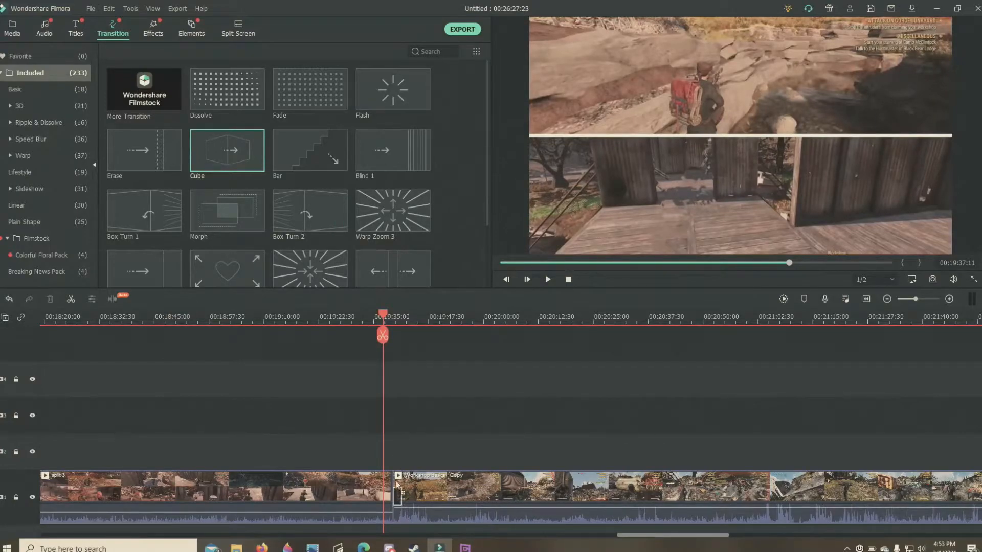
Step: Play across the Cube transition from split 3 into the workshop footage to check picture and sound
click(547, 280)
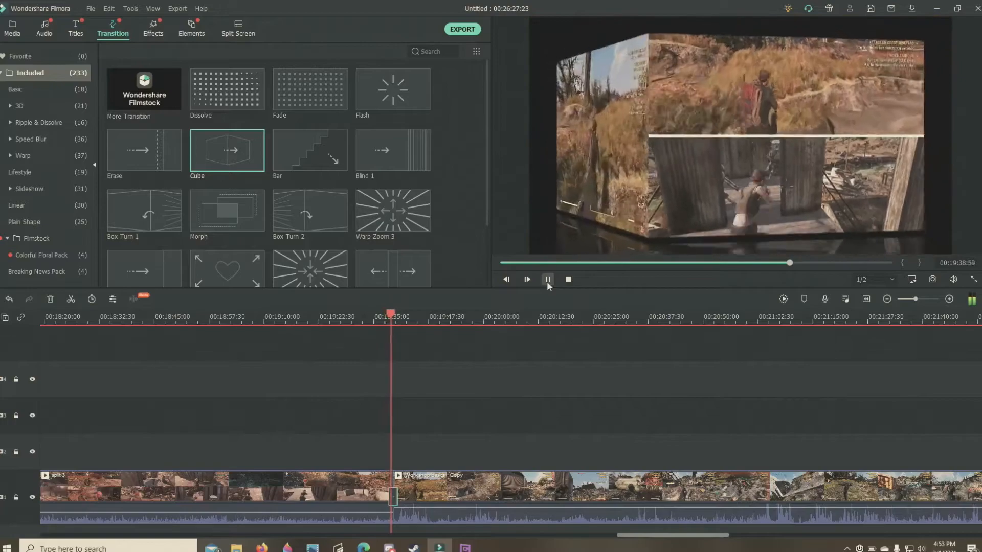
click(548, 280)
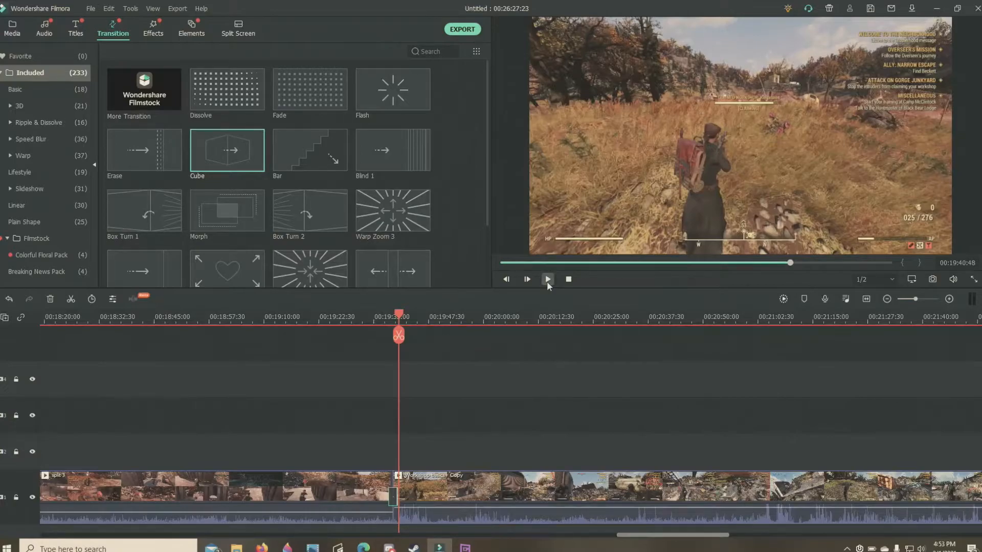
click(547, 280)
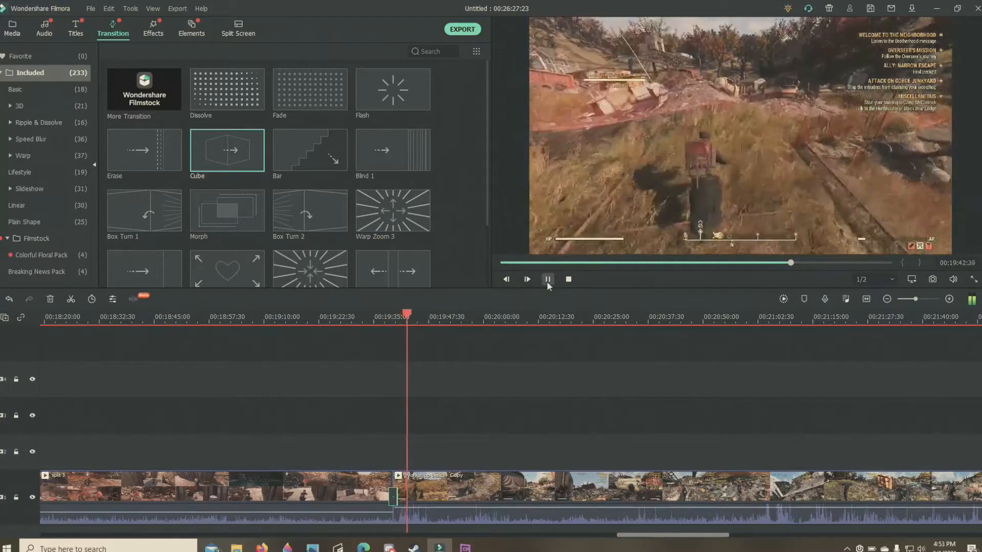
click(548, 280)
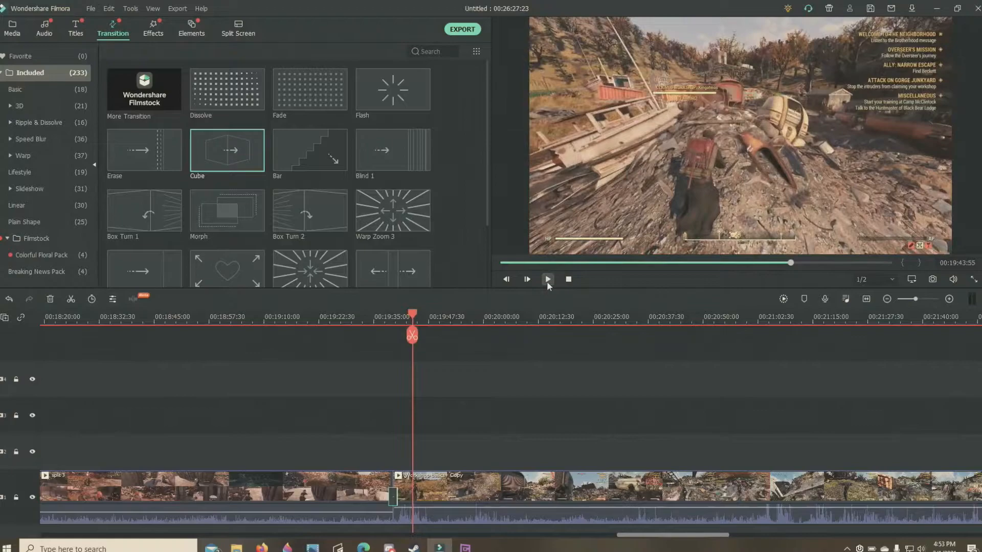
Step: Place the SUBSCRIBE clip from the project media on the track above split 3, starting at 00:18:54:48
click(10, 29)
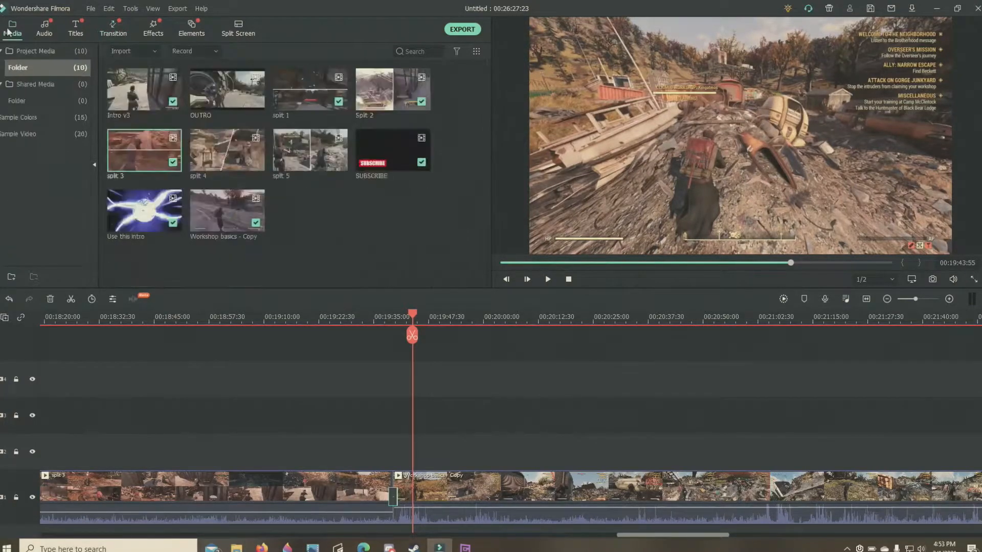
click(216, 149)
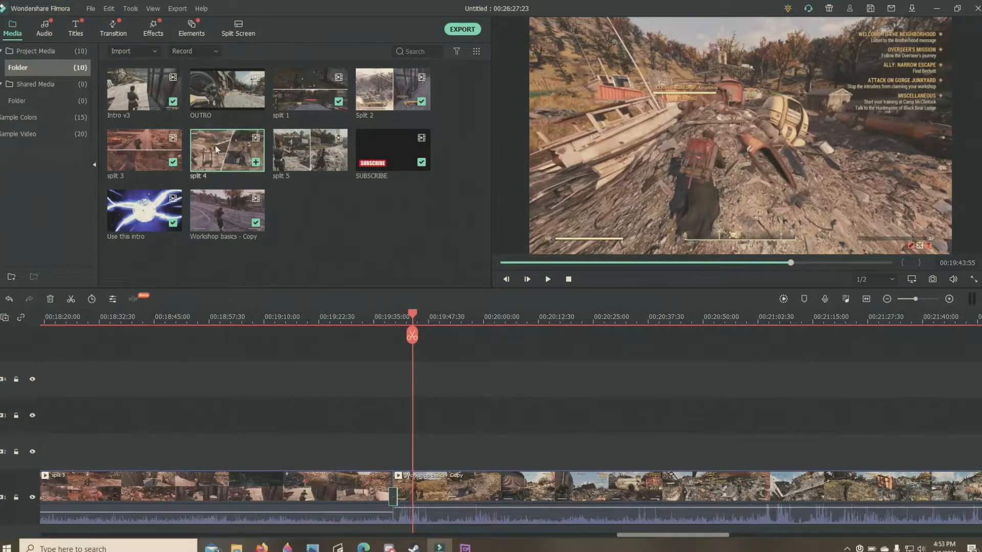
drag(395, 149, 199, 454)
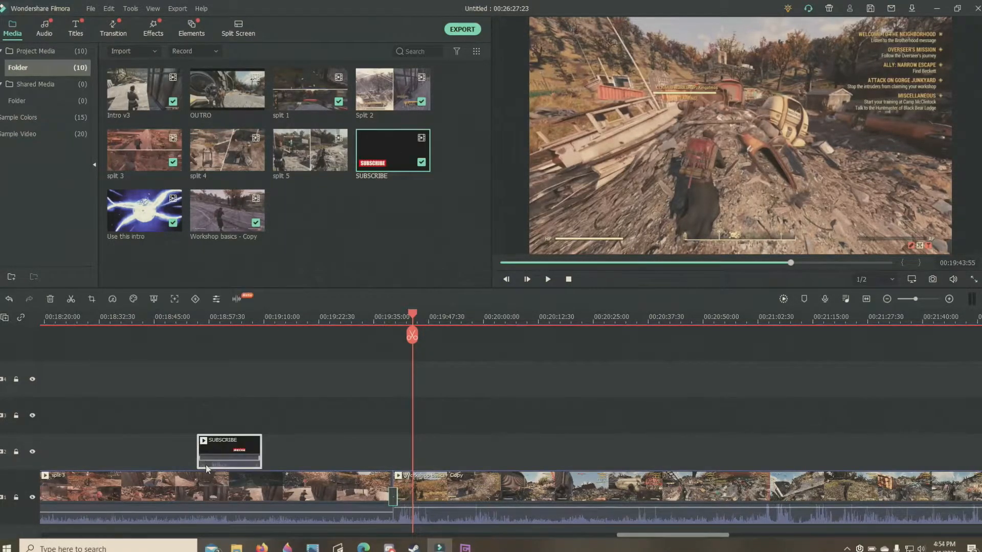
Step: Enable Chroma Key on the SUBSCRIBE clip and set black as the colour it removes
double_click(210, 444)
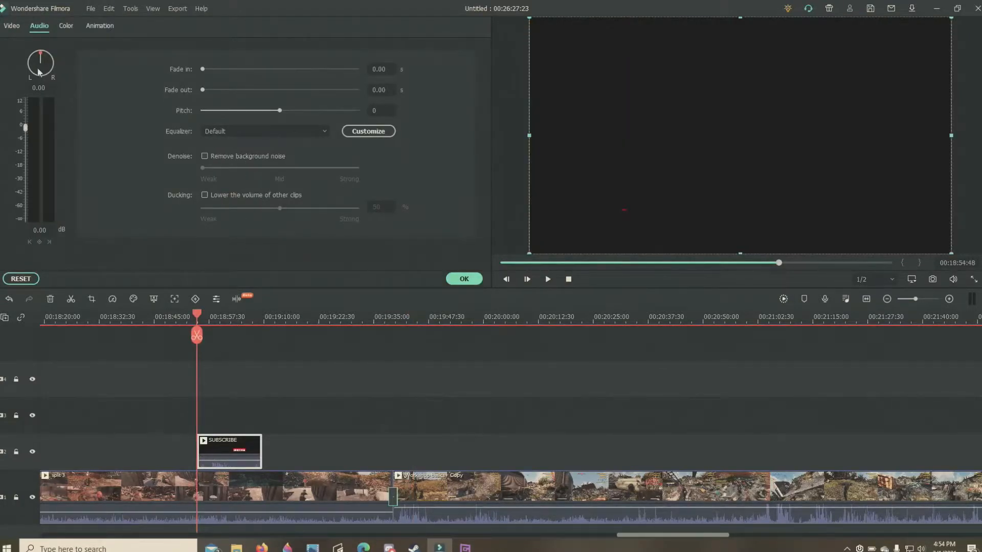
click(10, 26)
click(22, 118)
click(175, 150)
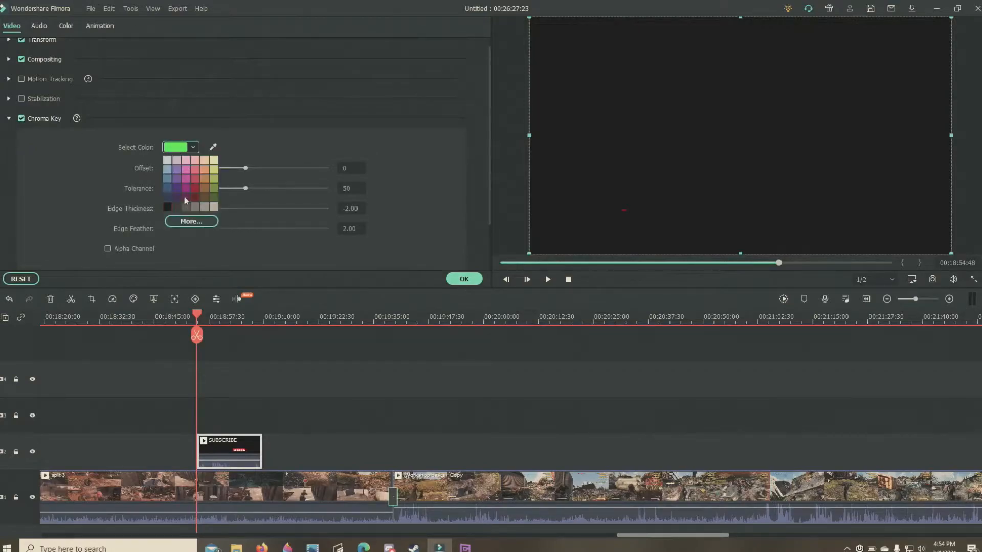
click(168, 207)
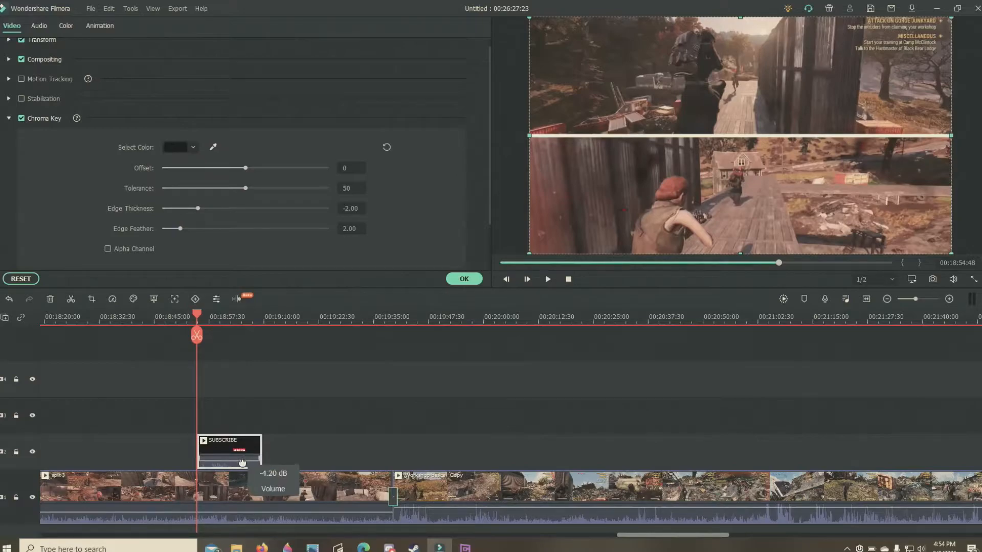
Step: Turn down the SUBSCRIBE clip's volume, confirm its settings, and play through the overlay from just before it starts
drag(242, 463, 240, 466)
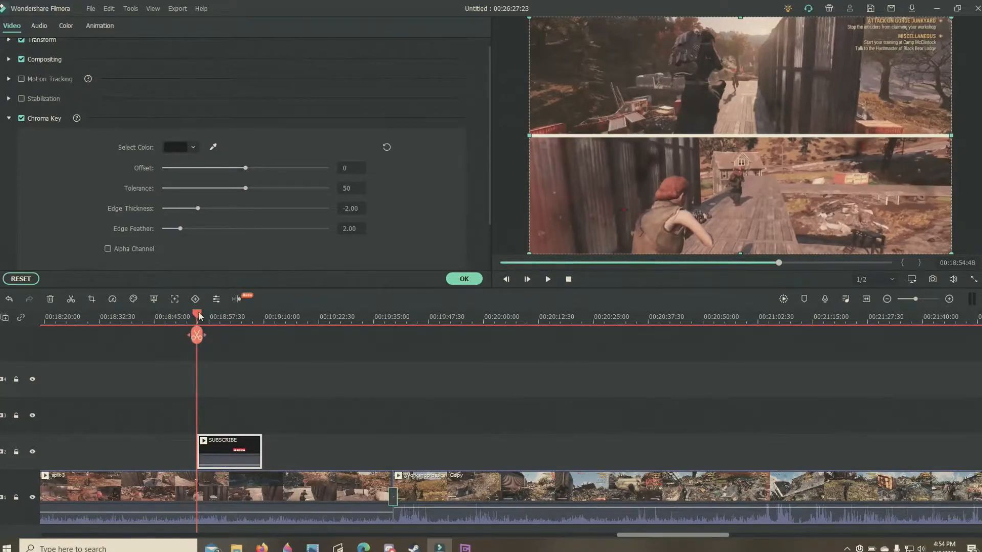
drag(200, 316, 183, 316)
click(464, 279)
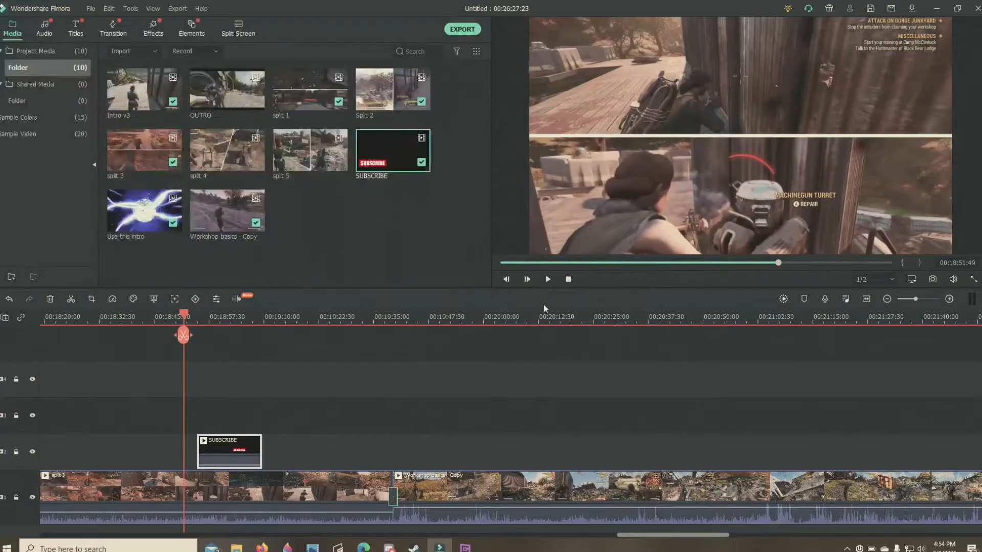
click(545, 281)
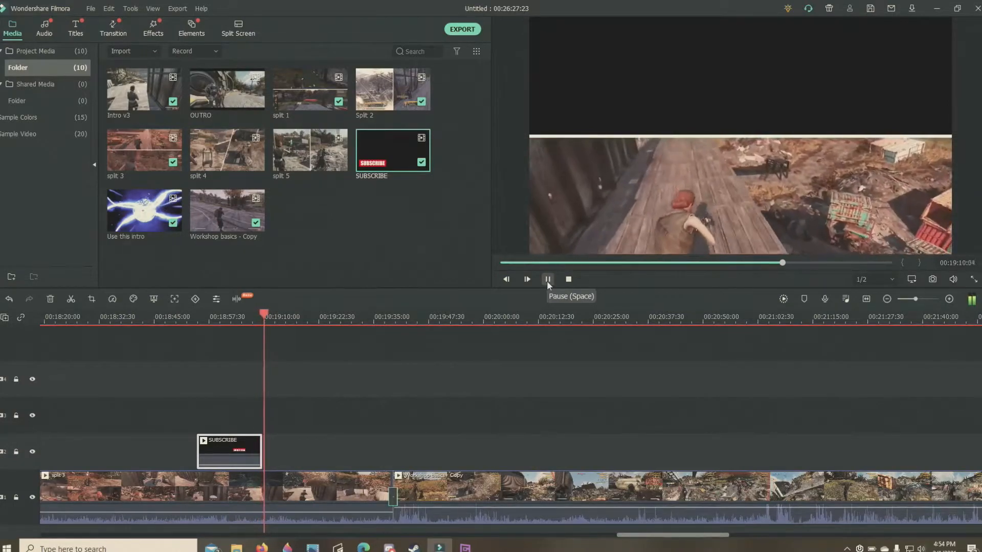
click(547, 279)
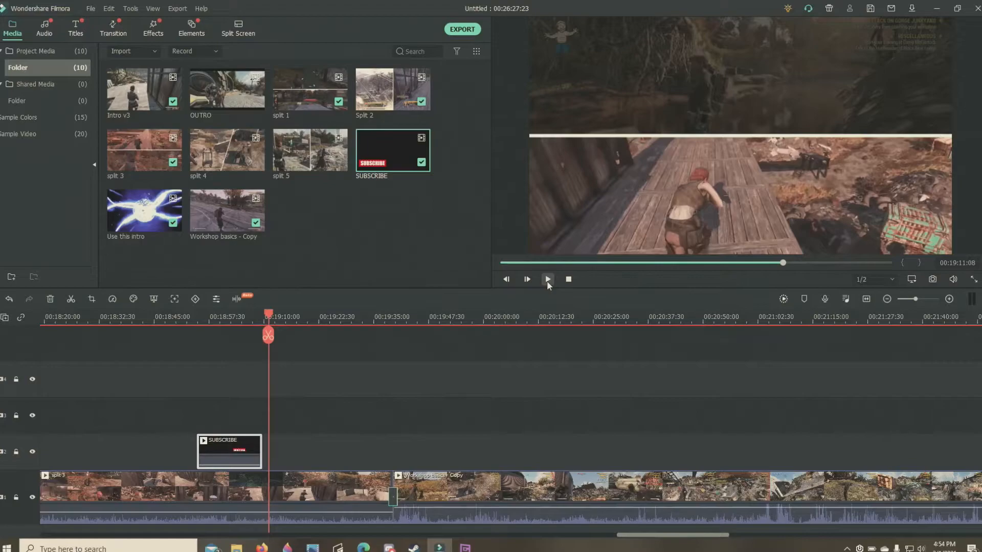
Step: Shrink the SUBSCRIBE overlay to just under half the frame width and place it in the picture's lower-right corner
double_click(228, 453)
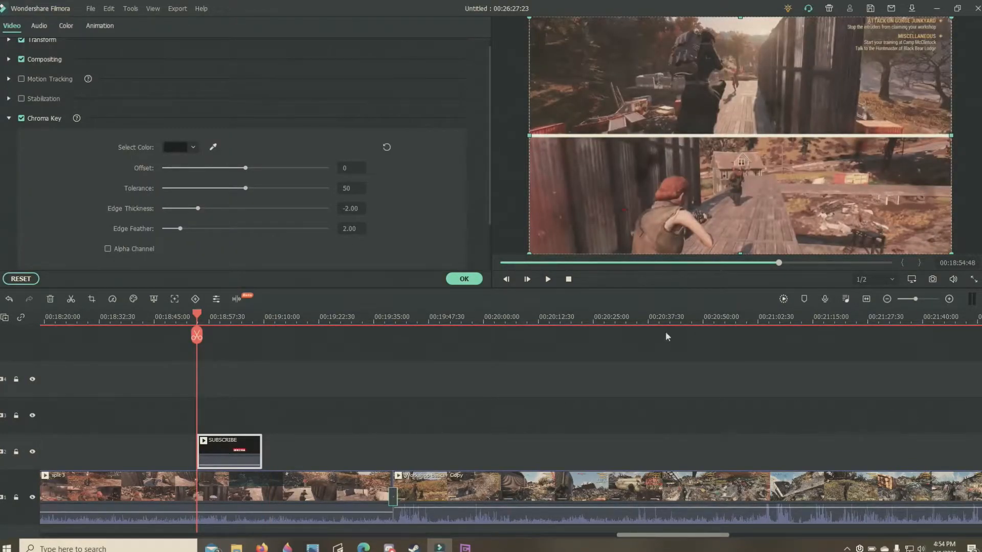
mouse_move(624, 209)
mouse_down()
mouse_move(836, 214)
mouse_move(685, 202)
mouse_move(633, 171)
mouse_move(639, 204)
mouse_up()
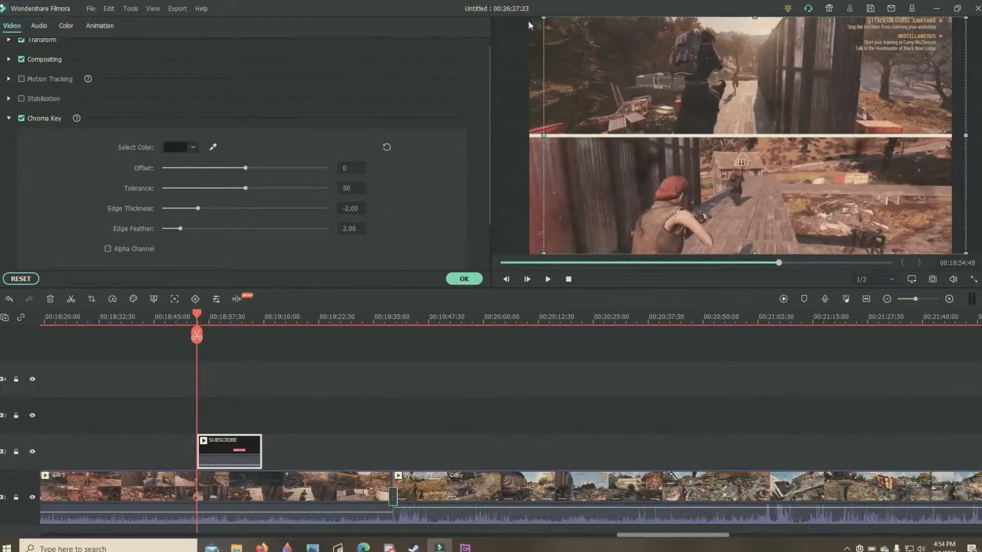
drag(544, 19, 757, 137)
drag(770, 248, 820, 225)
drag(836, 193, 829, 204)
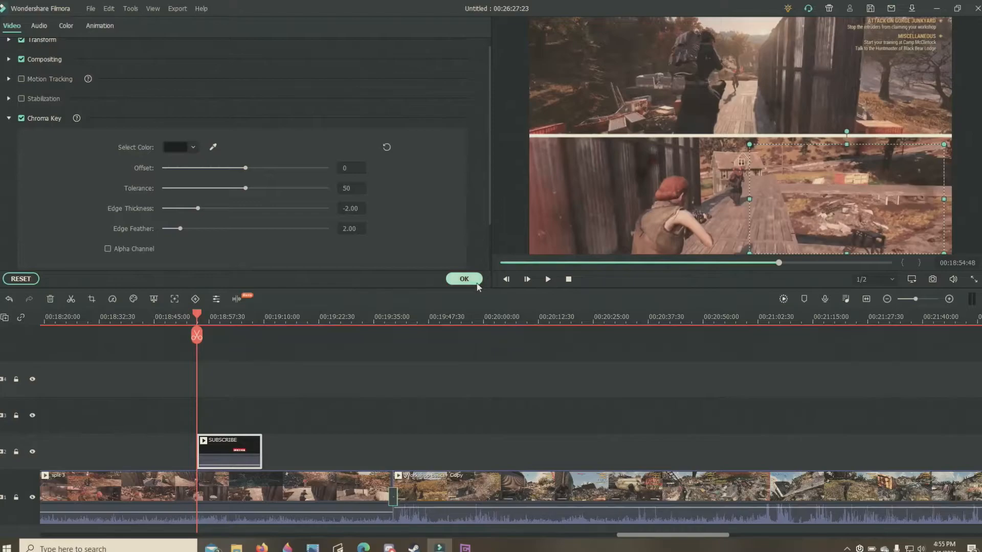
click(464, 279)
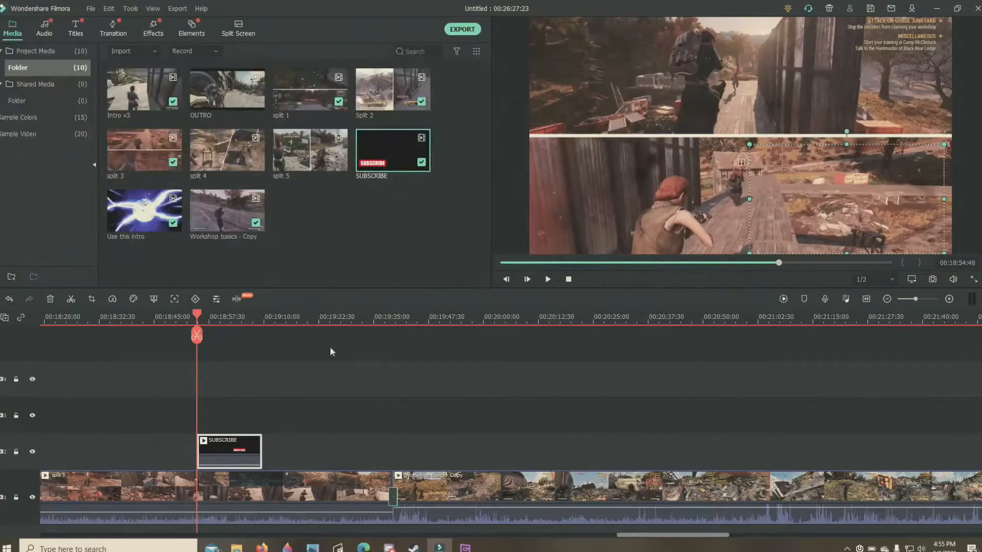
Step: Play to 00:18:58:34 and move the SUBSCRIBE overlay right until its badge sits near the picture's right edge
click(547, 279)
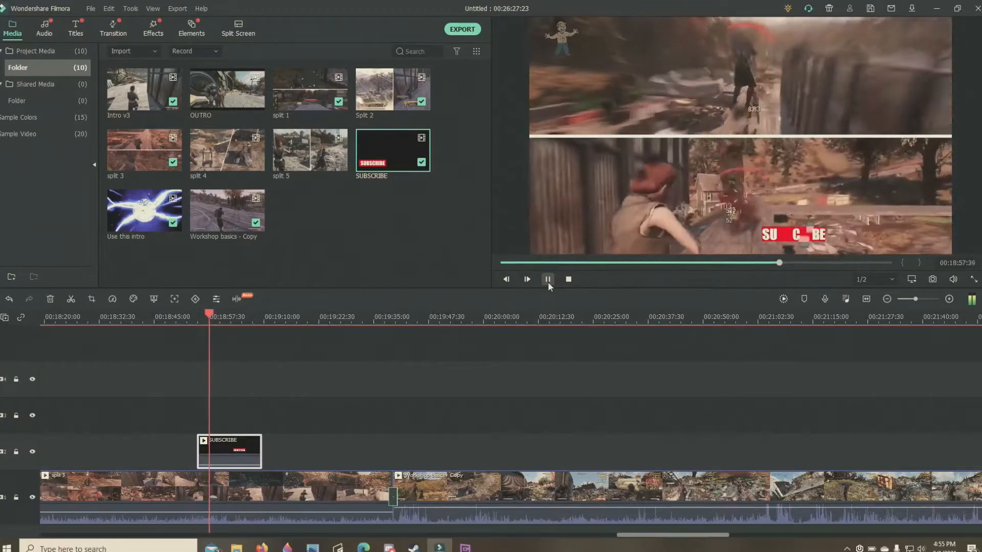
click(547, 279)
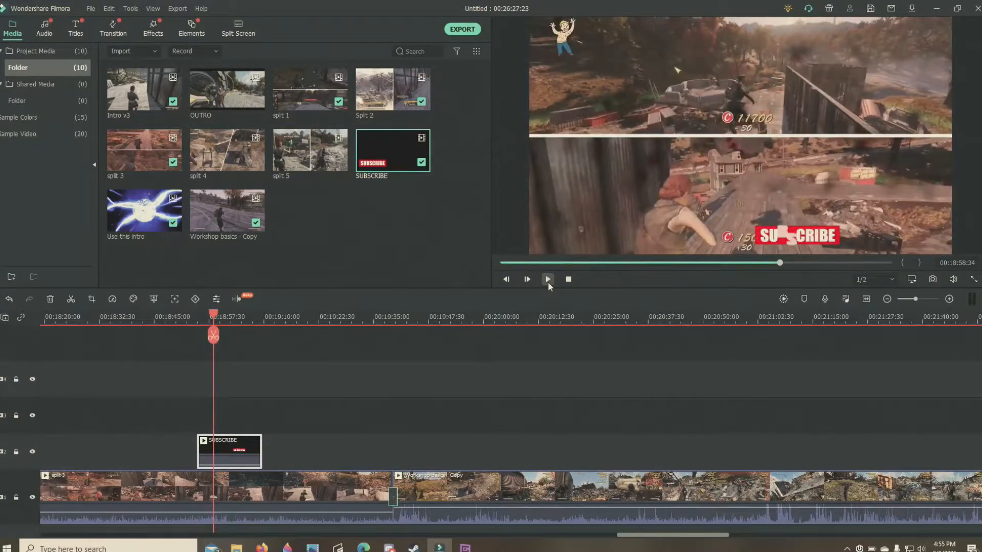
double_click(243, 453)
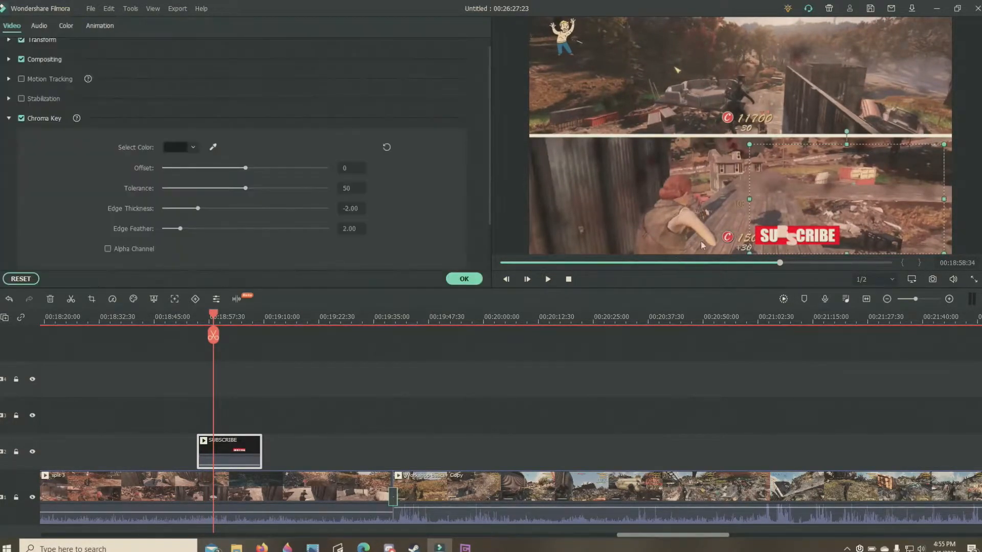
drag(811, 186, 907, 189)
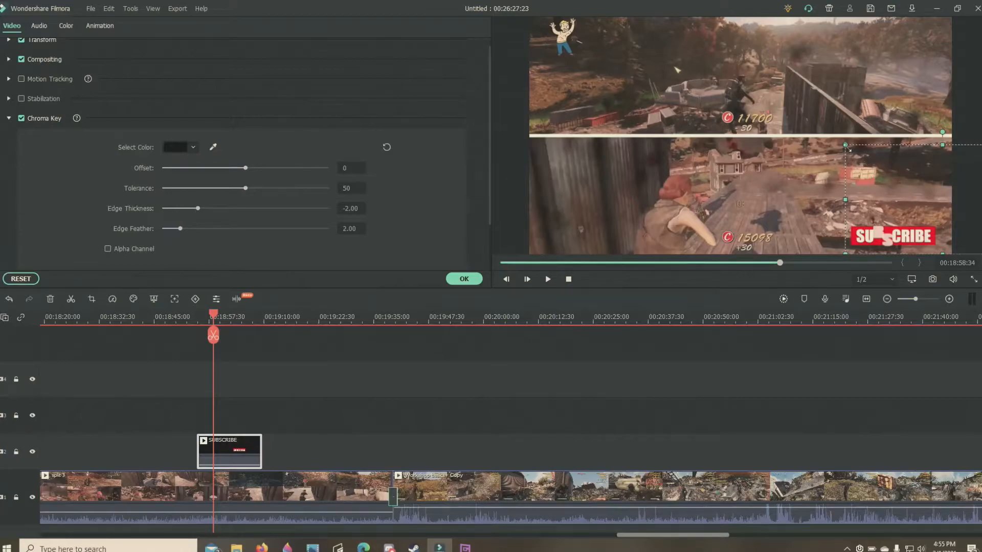
Step: Enlarge the SUBSCRIBE overlay, move it right so its badge sits near the picture's right edge, and confirm the clip settings
drag(847, 148, 796, 139)
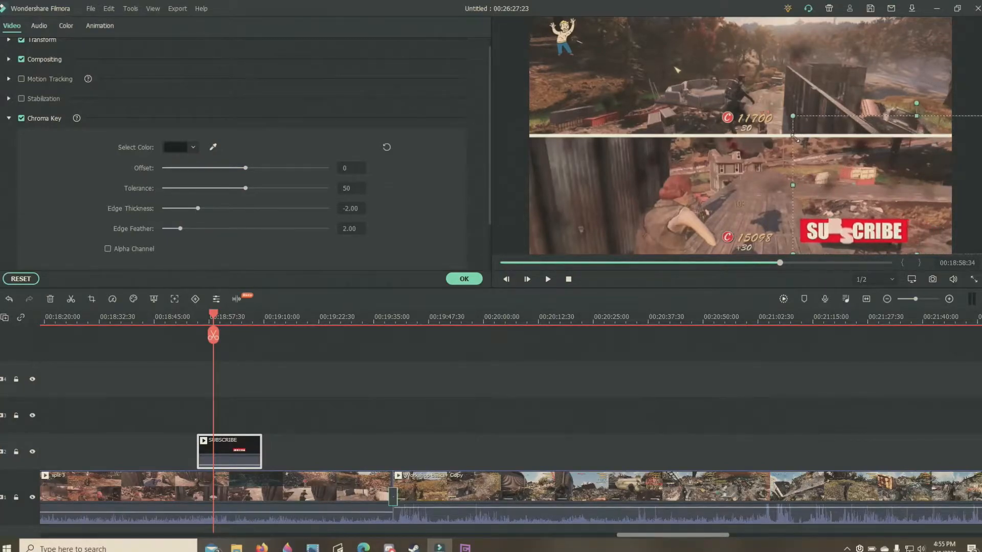
drag(882, 187, 908, 187)
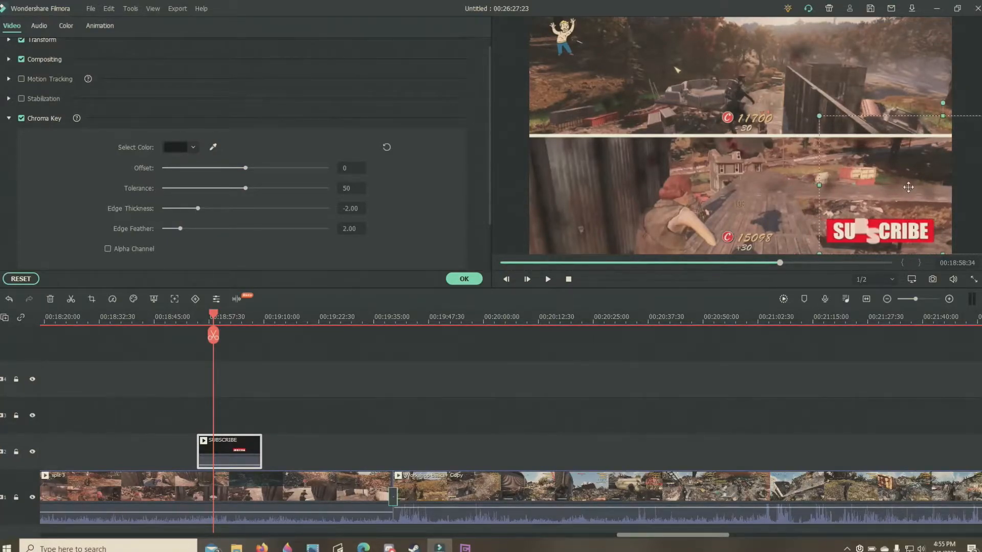
click(464, 279)
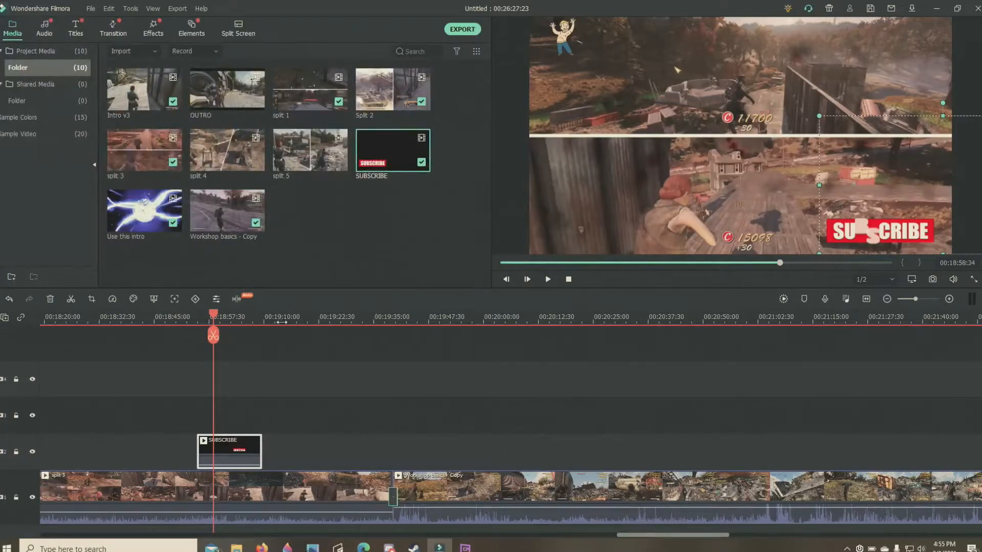
Step: Play through the SUBSCRIBE overlay from 00:18:46:59, skip to the end of split 3, and play on to 00:19:50:17
drag(214, 314, 162, 316)
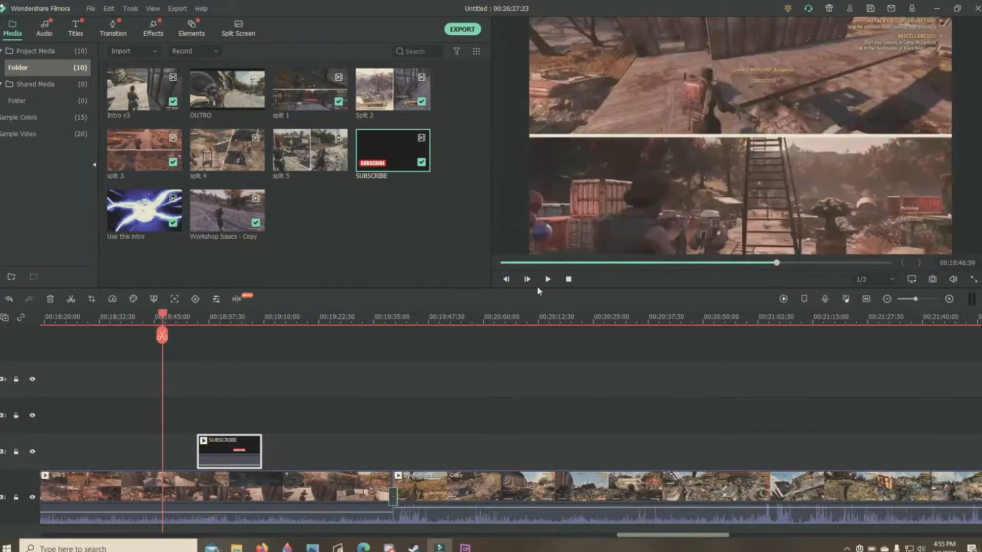
click(548, 279)
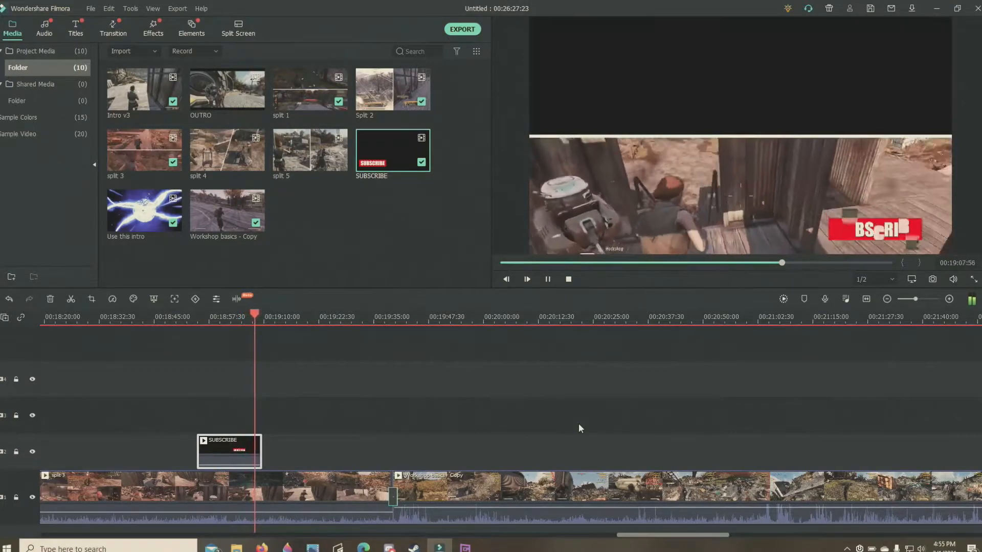
click(377, 319)
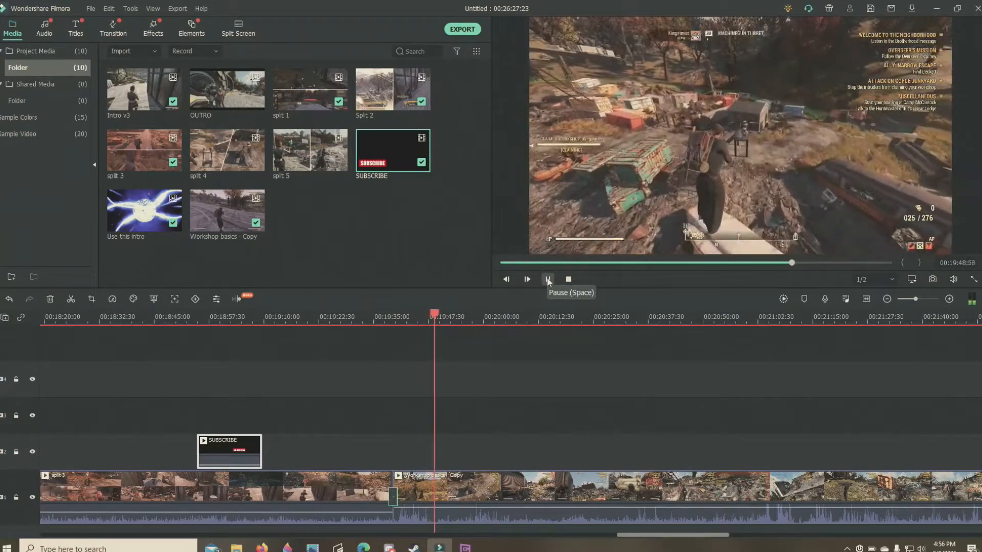
click(548, 280)
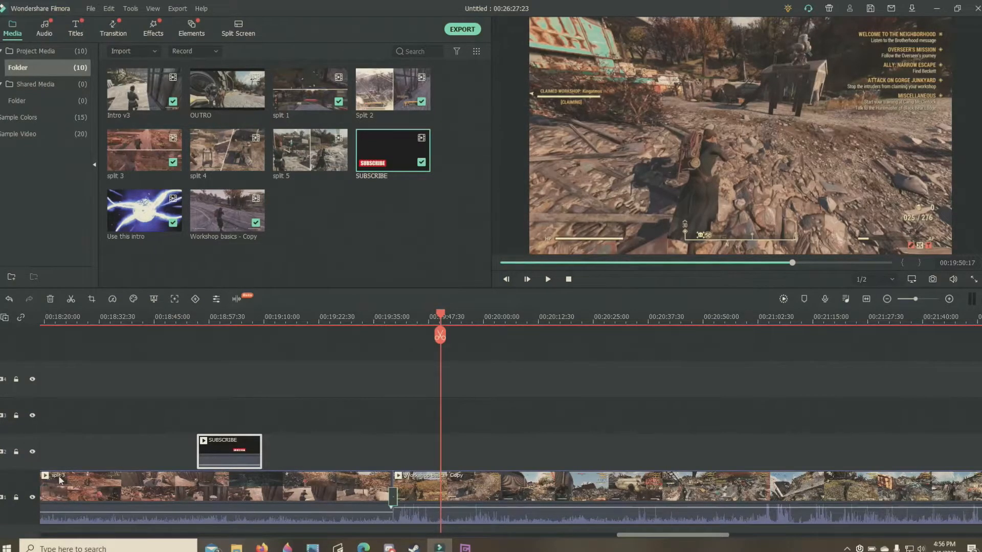
Step: Place split 4 on the third video track starting at 00:19:50:17, and lock and hide the first video track
drag(227, 148, 488, 424)
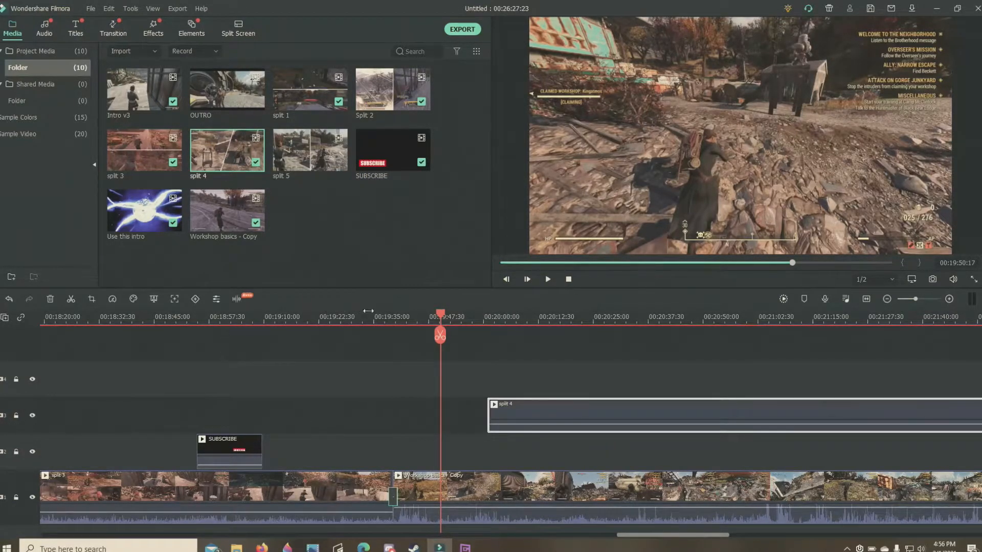
drag(606, 408, 577, 434)
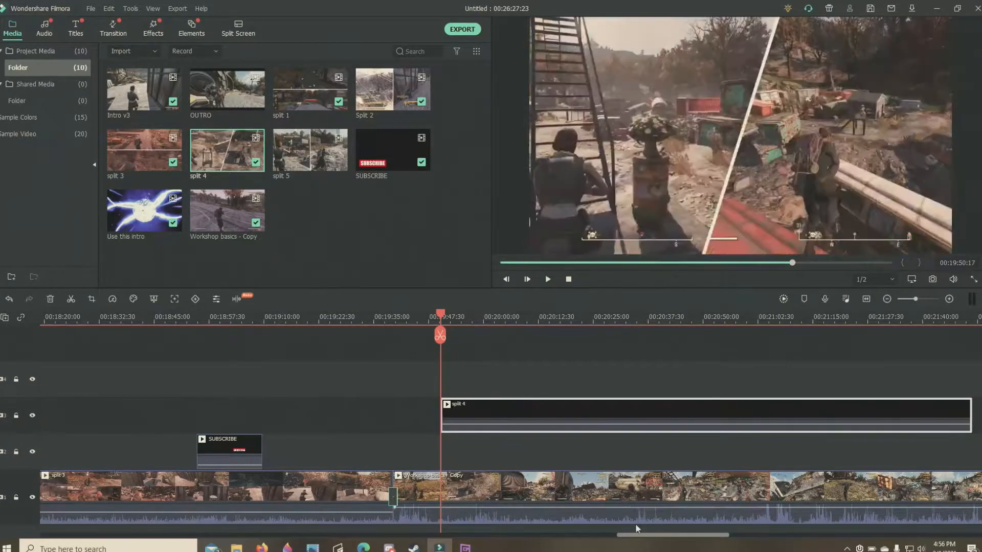
click(17, 497)
click(32, 499)
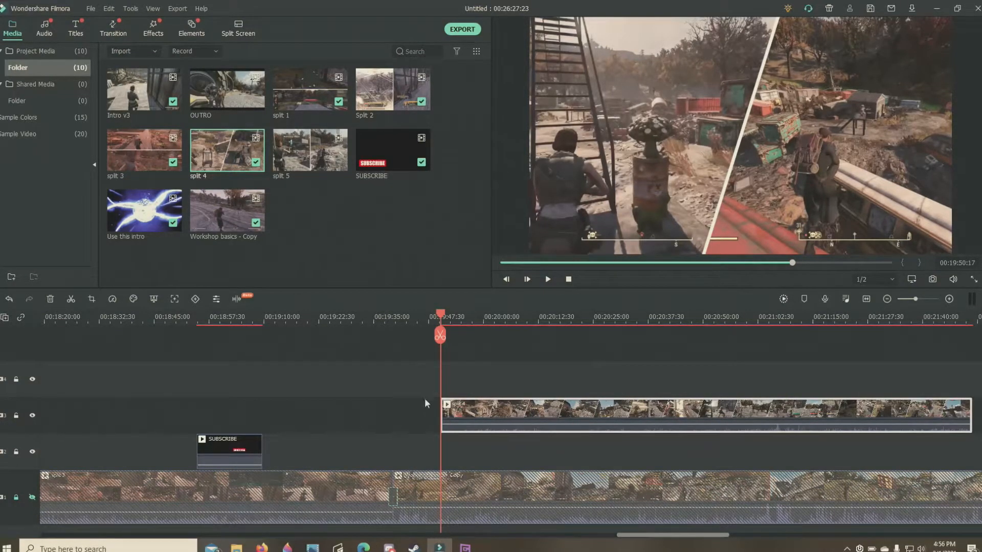
Step: Play split 4 from its start and return to 00:19:54:48, where its right half shows the Repair Machinegun Turret prompt
click(547, 279)
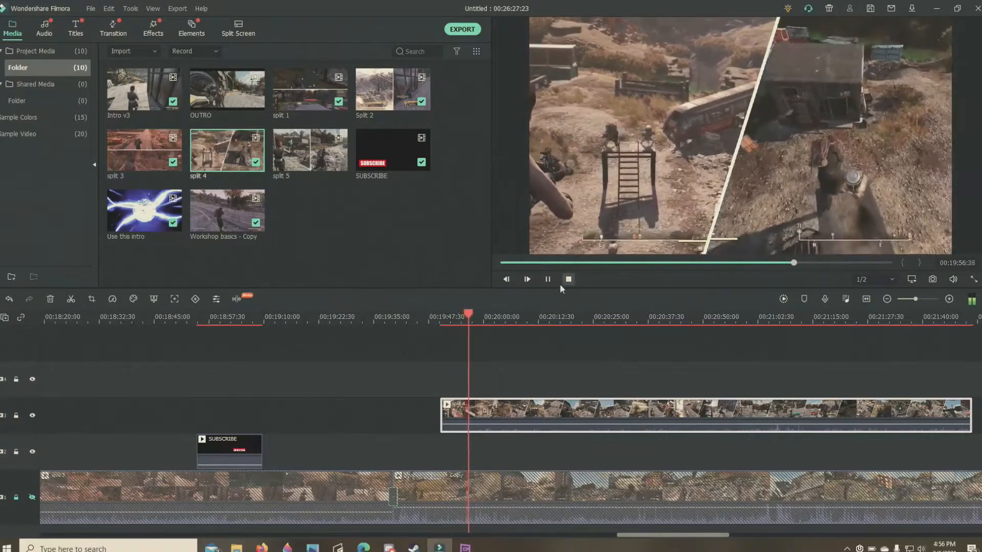
click(548, 279)
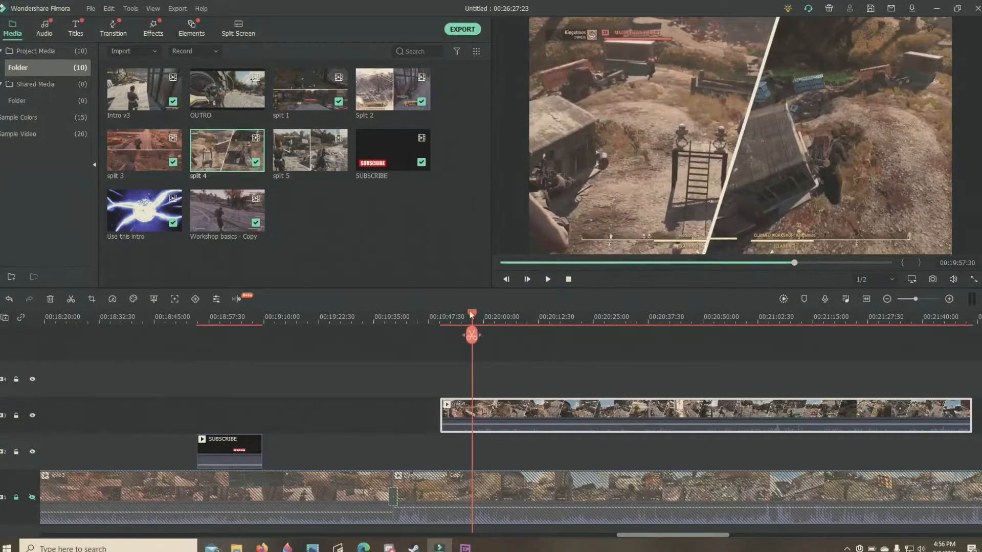
drag(472, 314, 461, 317)
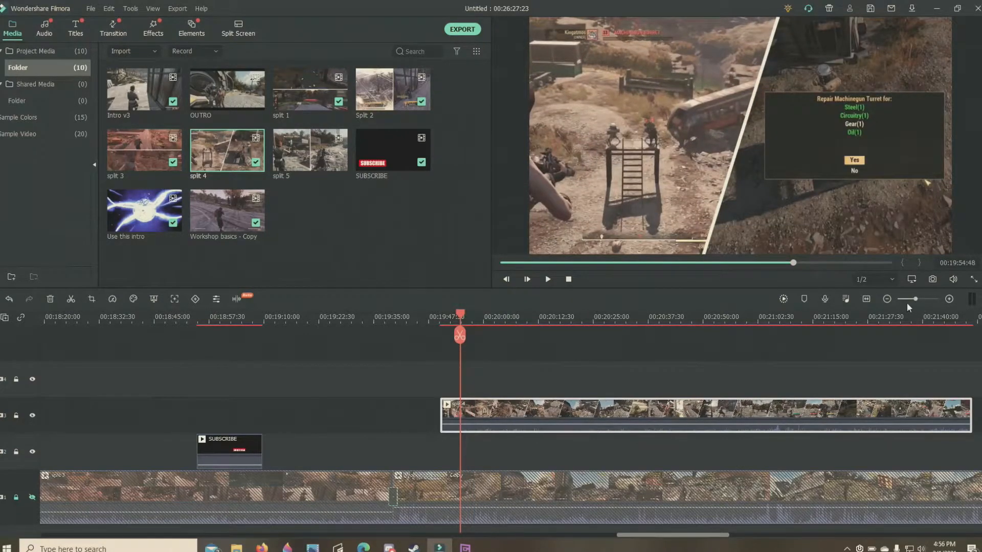
Step: Step back through split 4 to the first frame of the Repair Machinegun Turret prompt and mark the clip there at 00:19:54:29
click(936, 298)
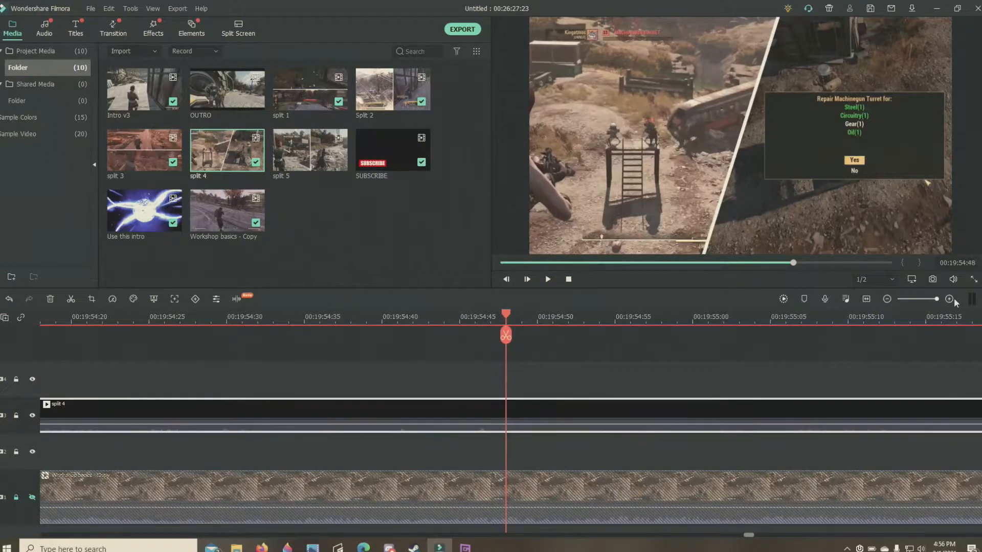
drag(487, 324, 421, 323)
click(413, 323)
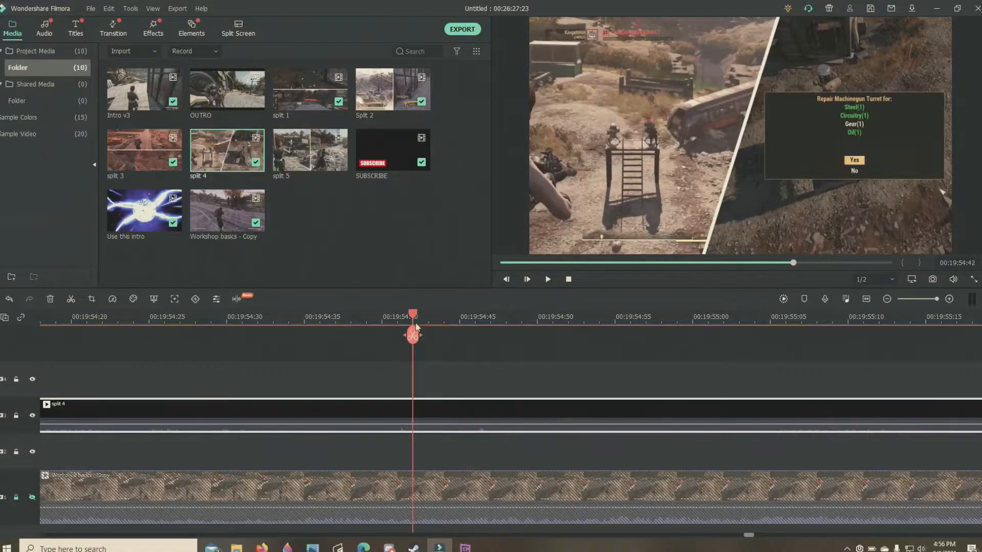
click(383, 322)
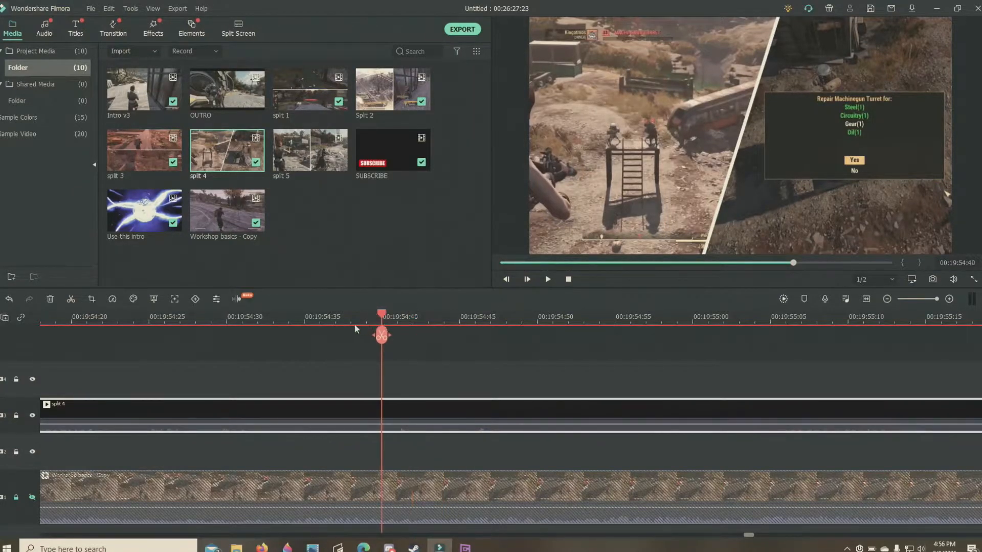
click(336, 323)
click(318, 320)
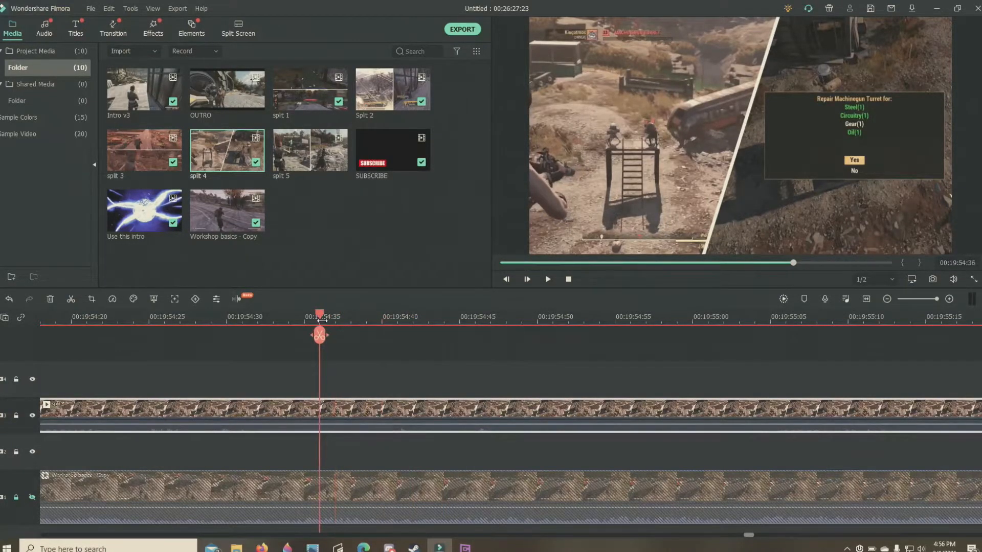
click(272, 319)
click(241, 320)
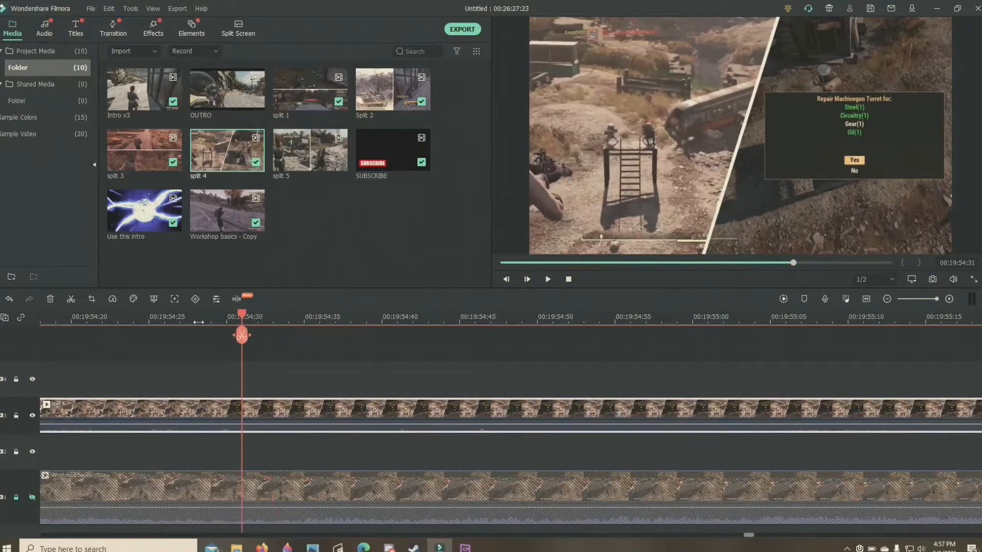
click(195, 319)
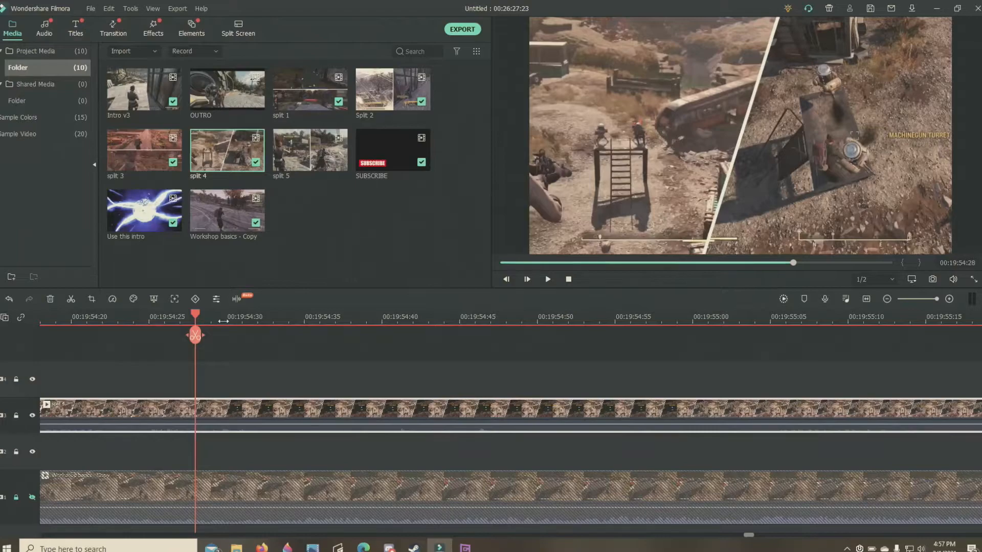
click(210, 322)
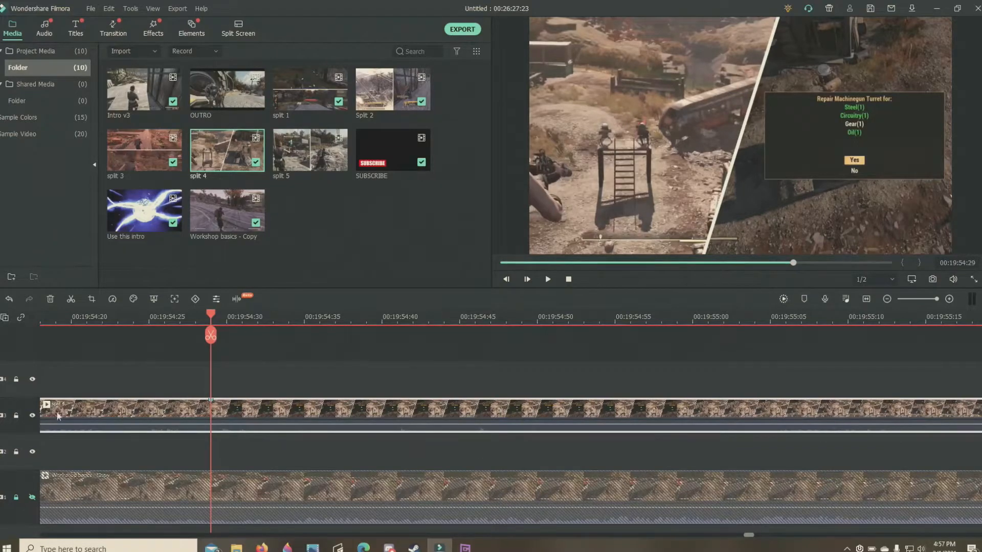
Step: Lock and hide split 4's track, and unlock and show the first video track with the workshop footage
click(16, 416)
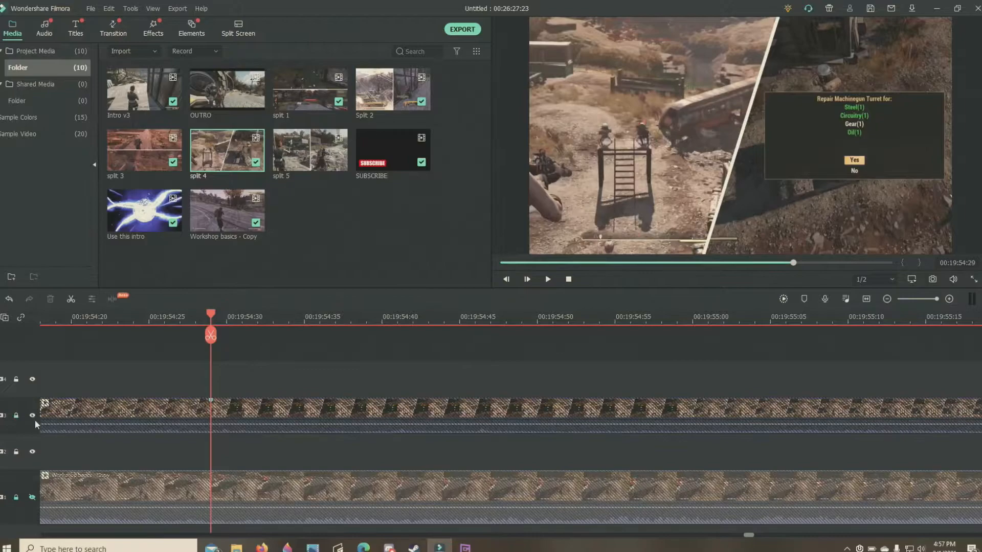
click(32, 414)
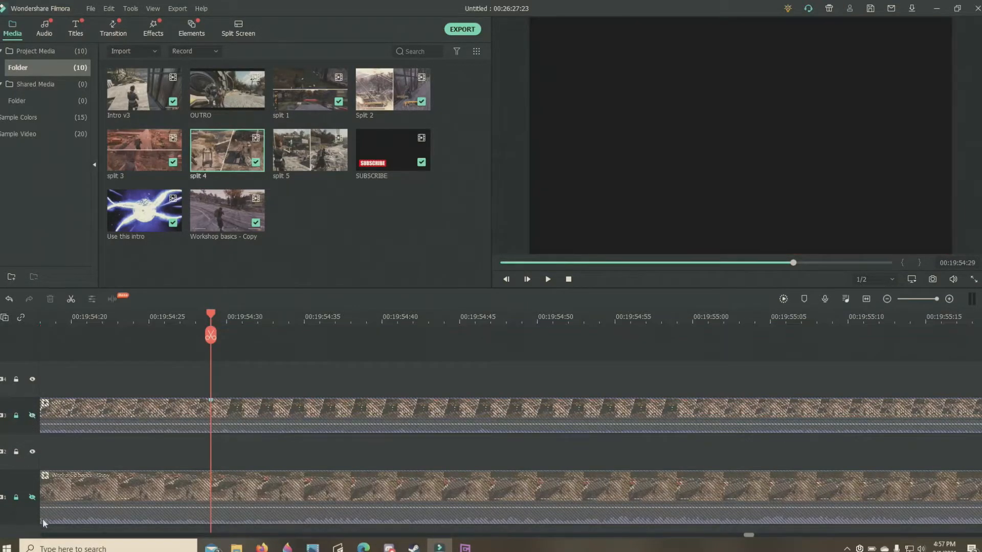
click(16, 497)
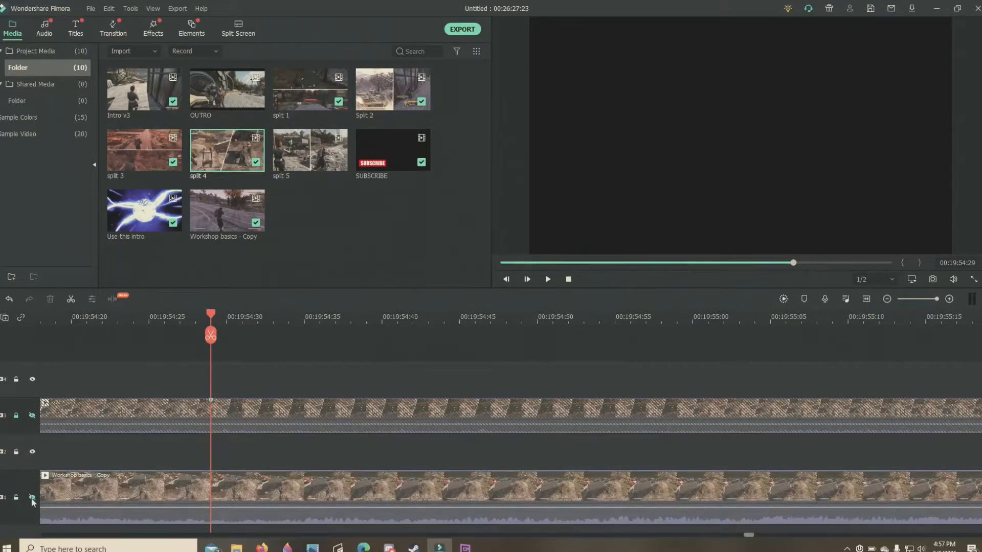
click(32, 498)
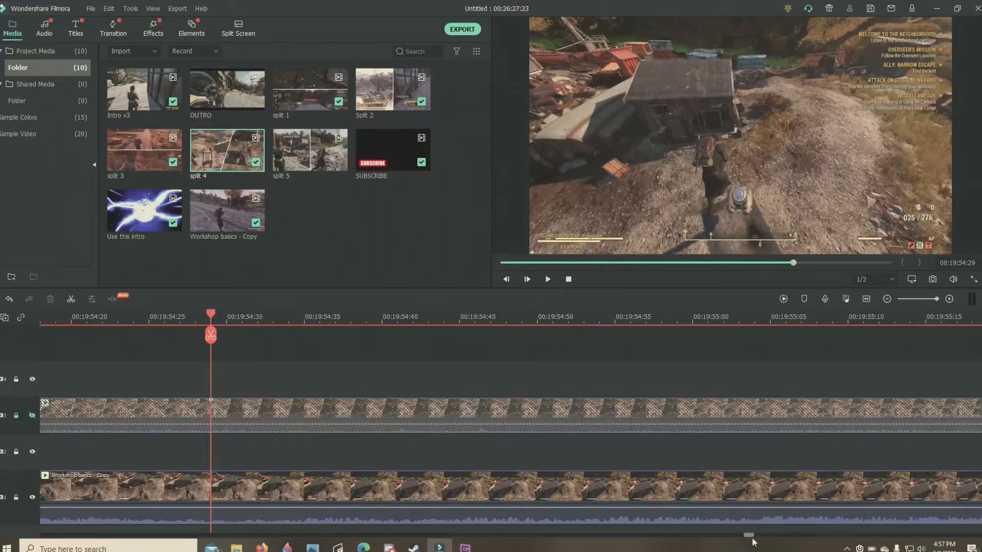
Step: Play the Workshop basics footage from 00:19:46:37 and stop at the turret repair prompt at 00:19:52:44
click(920, 298)
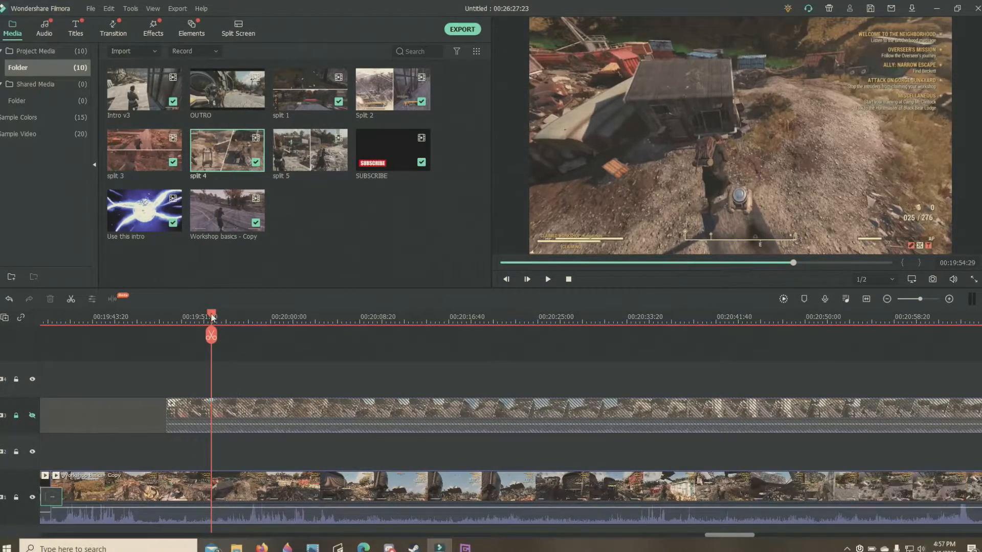
drag(215, 316, 128, 320)
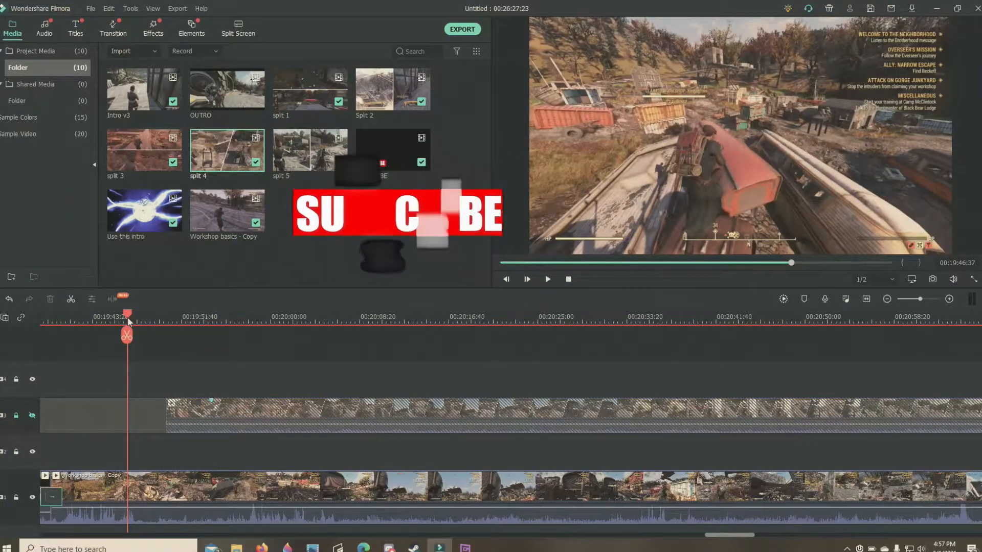
click(549, 279)
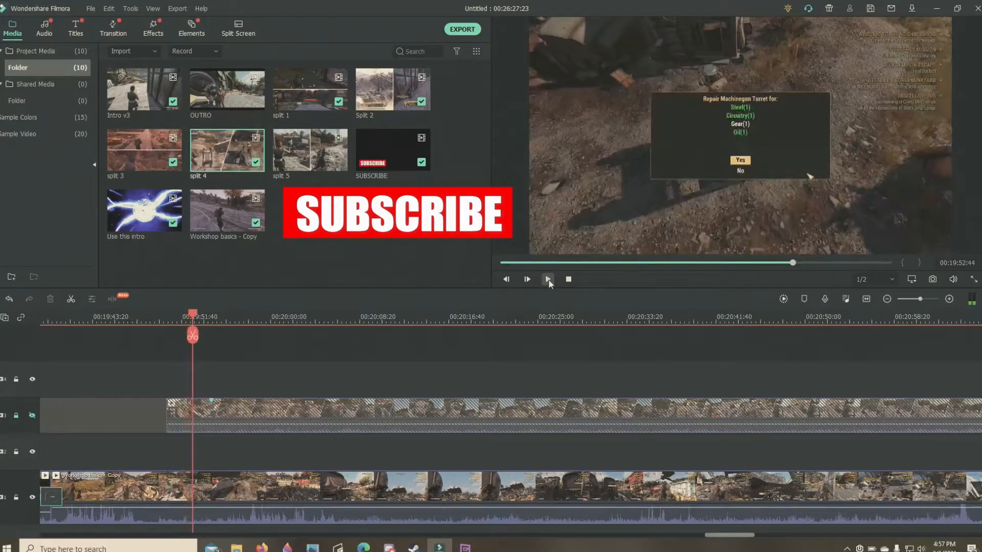
click(548, 279)
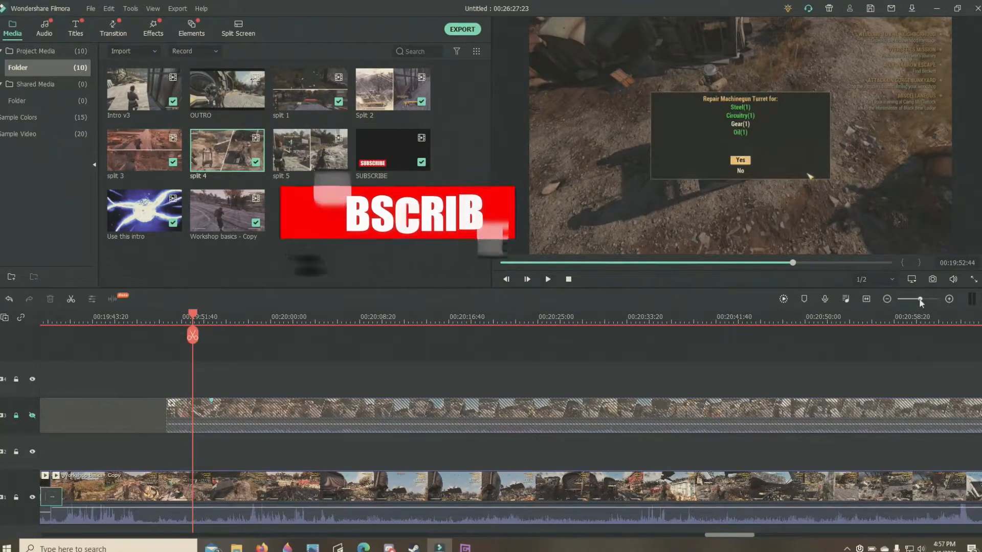
Step: Check individual frames of the Workshop basics footage between 00:19:52:35 and 00:19:53:42 for the start of the turret repair prompt
drag(920, 303, 954, 300)
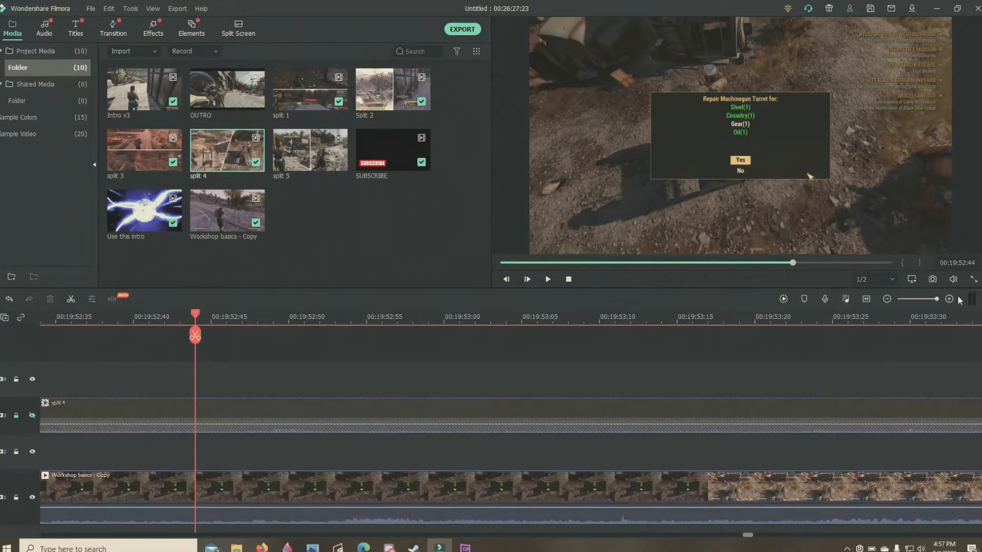
click(56, 320)
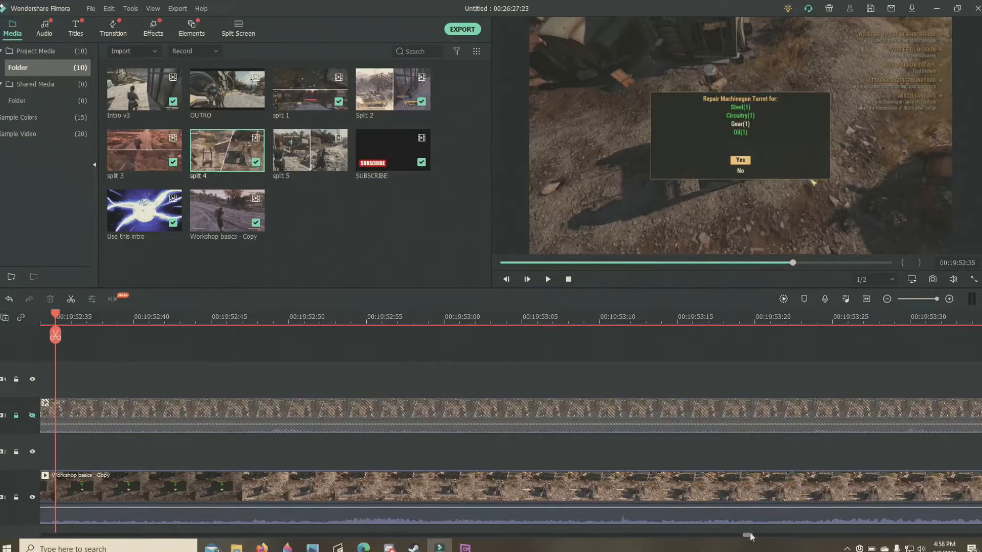
drag(750, 537, 750, 538)
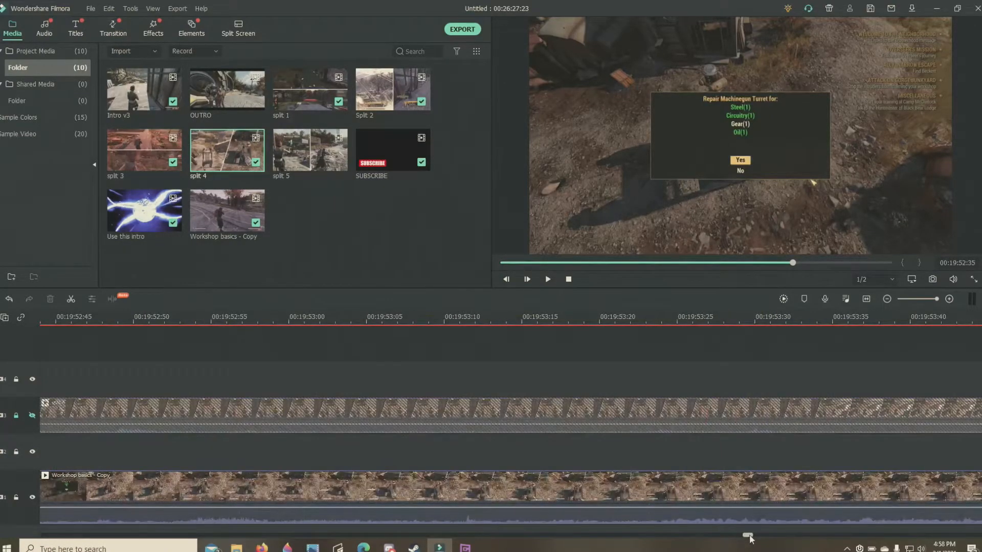
click(942, 320)
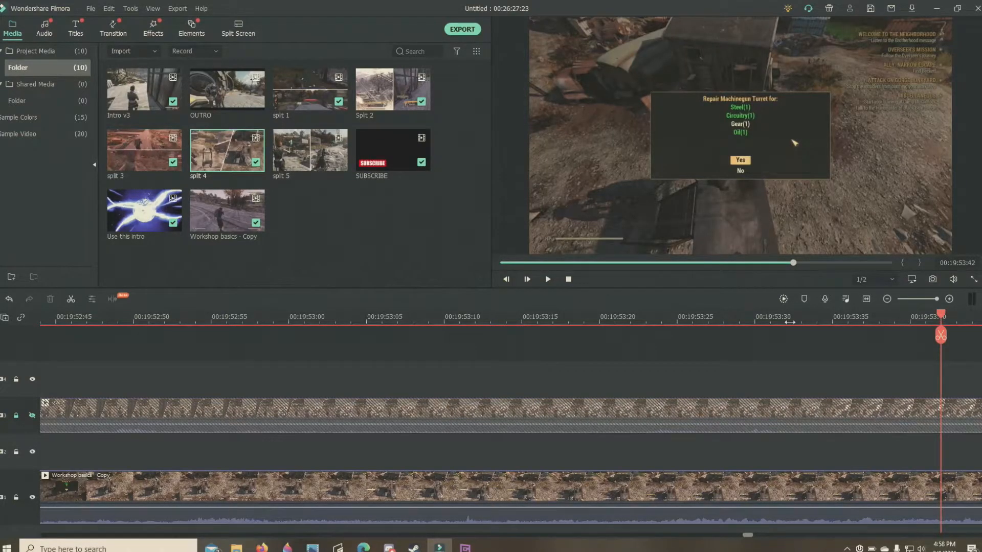
click(786, 320)
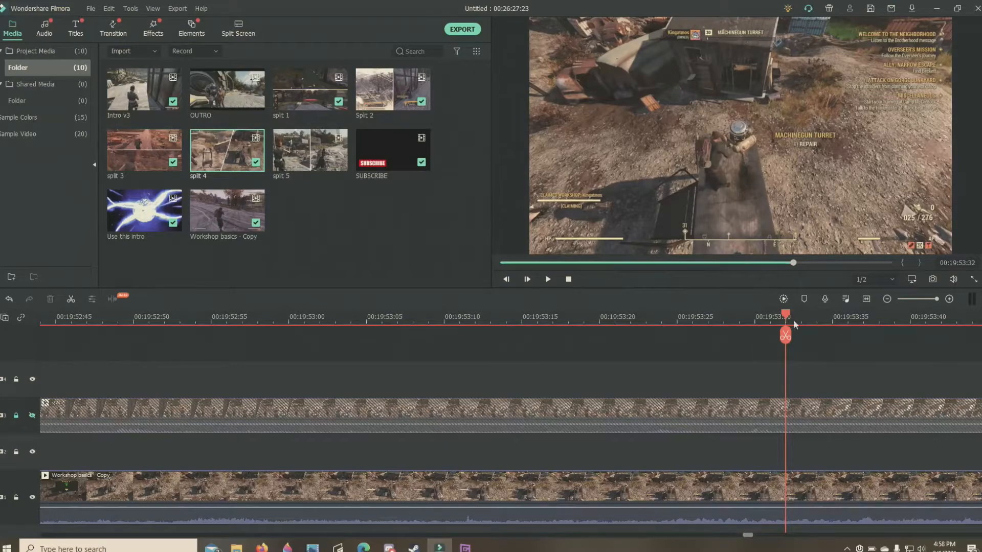
click(801, 323)
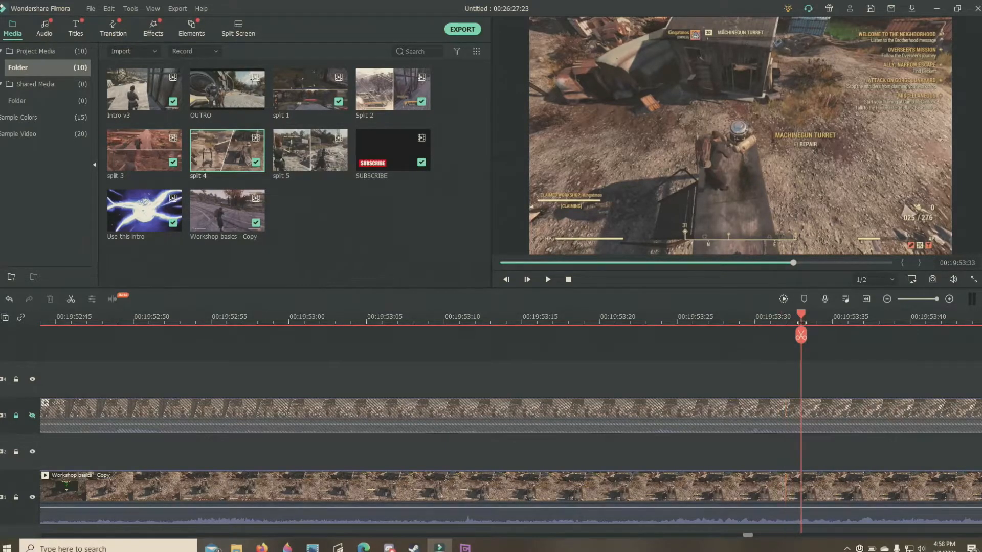
click(817, 321)
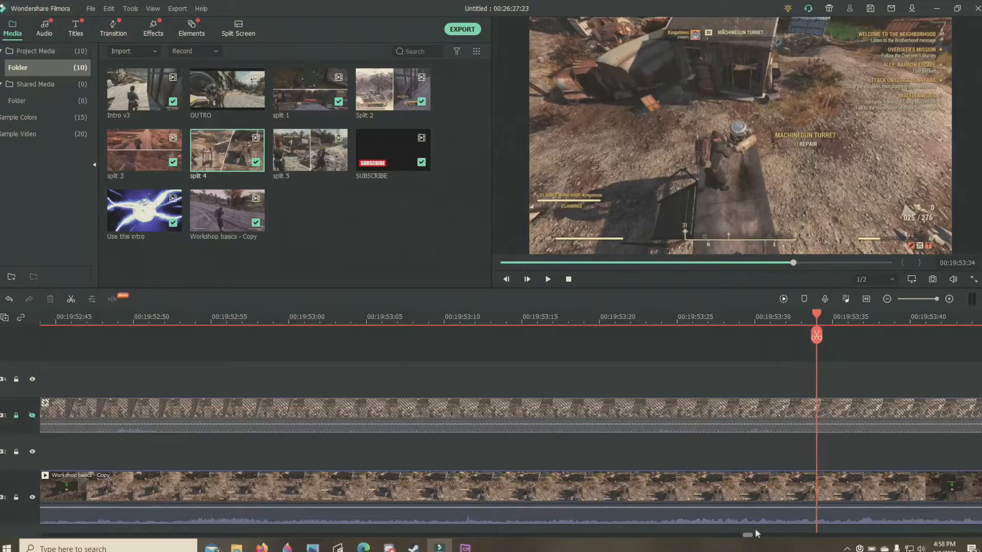
Step: Replay the Workshop basics footage from 00:19:43:48 and pause at the Repair Machinegun Turret prompt at 00:19:52:19
drag(747, 537, 727, 536)
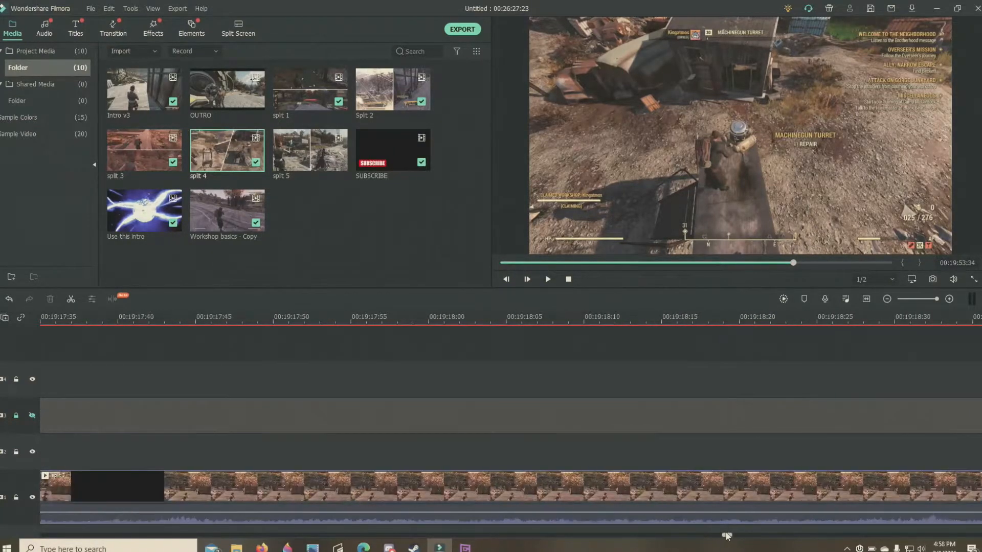
click(711, 323)
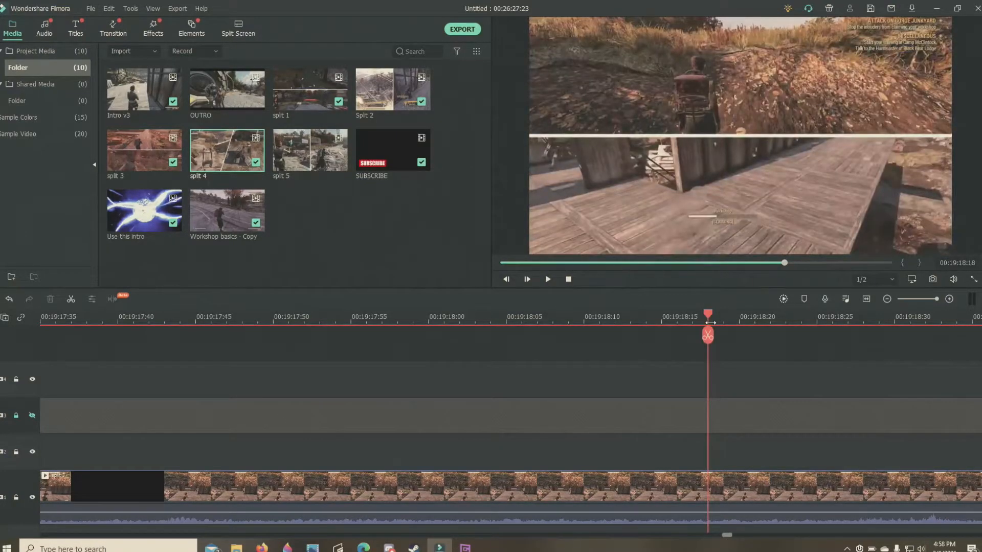
click(921, 298)
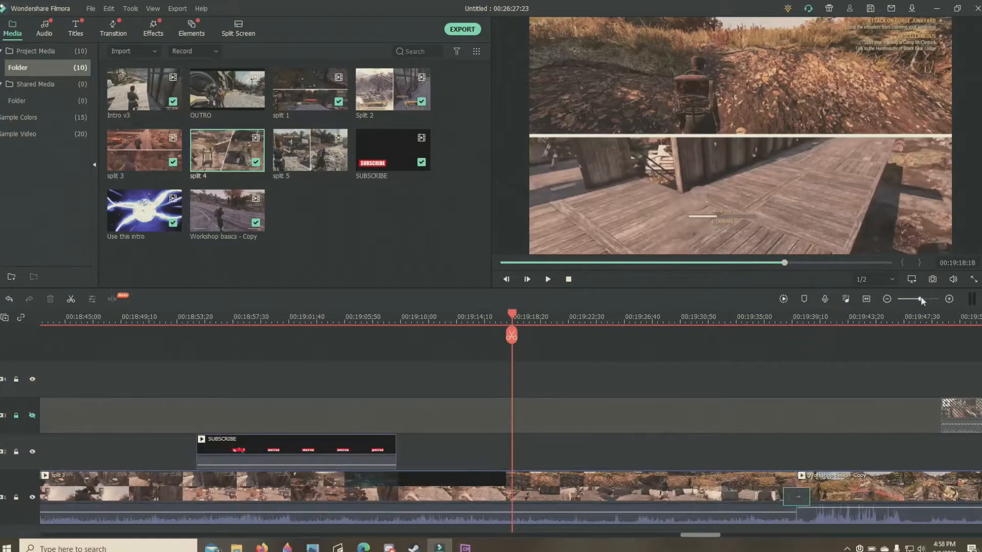
click(828, 319)
click(854, 319)
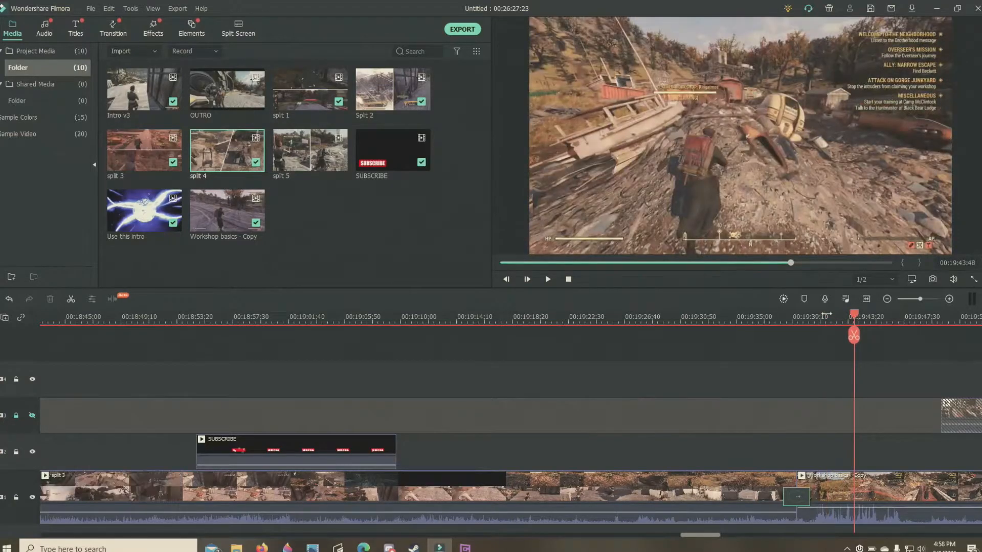
click(547, 279)
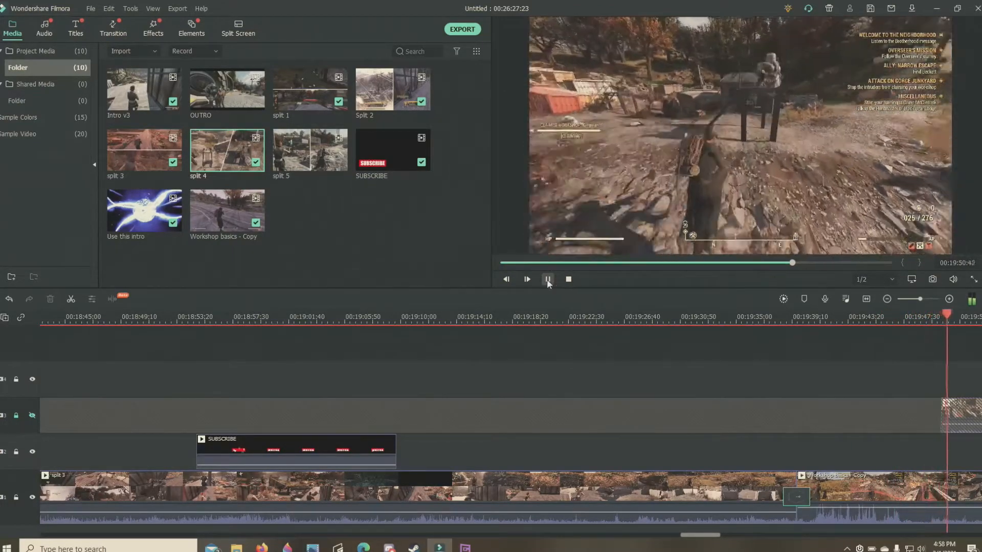
click(548, 279)
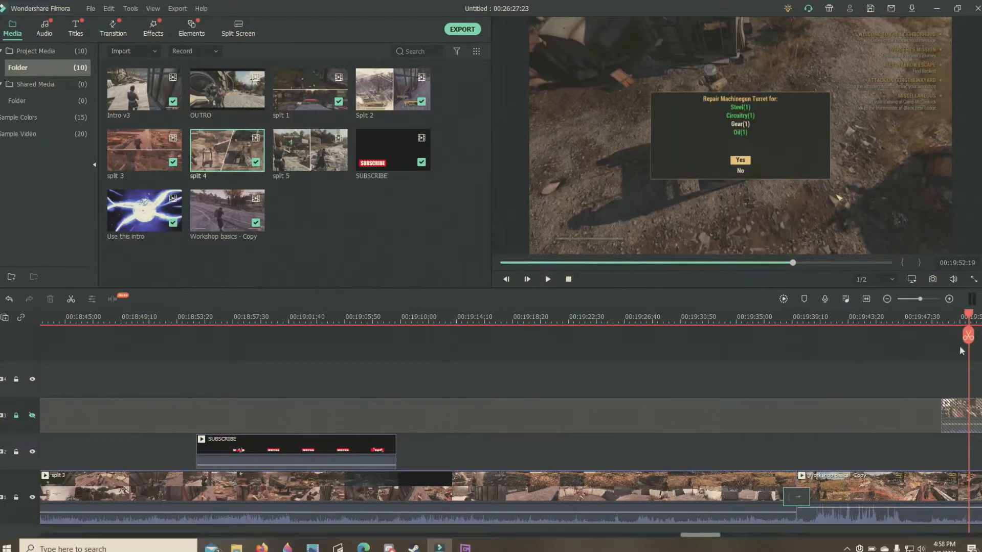
Step: Step through the Workshop basics footage from 00:19:51:38 to 00:19:52:03 and onward to locate the first frame of the turret repair prompt
click(959, 318)
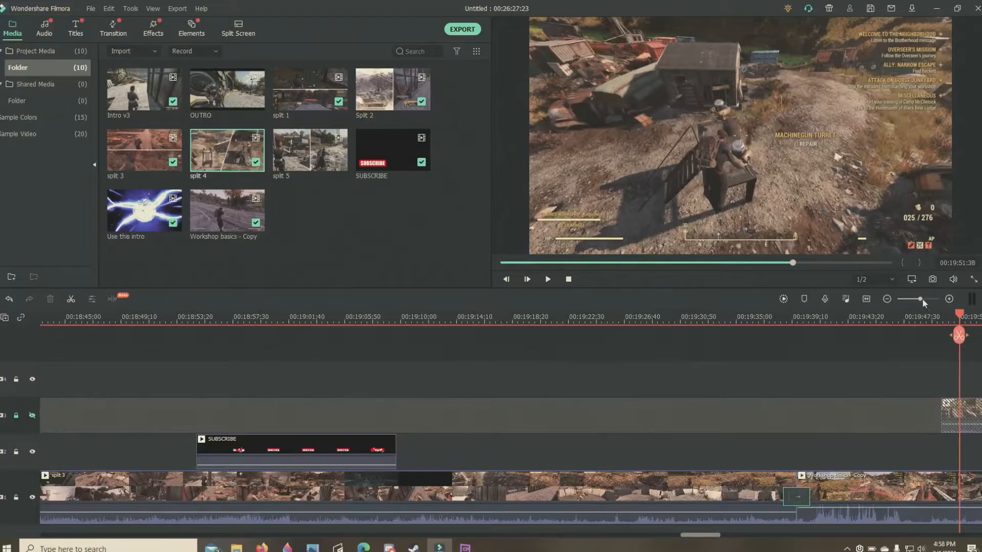
click(949, 299)
click(950, 299)
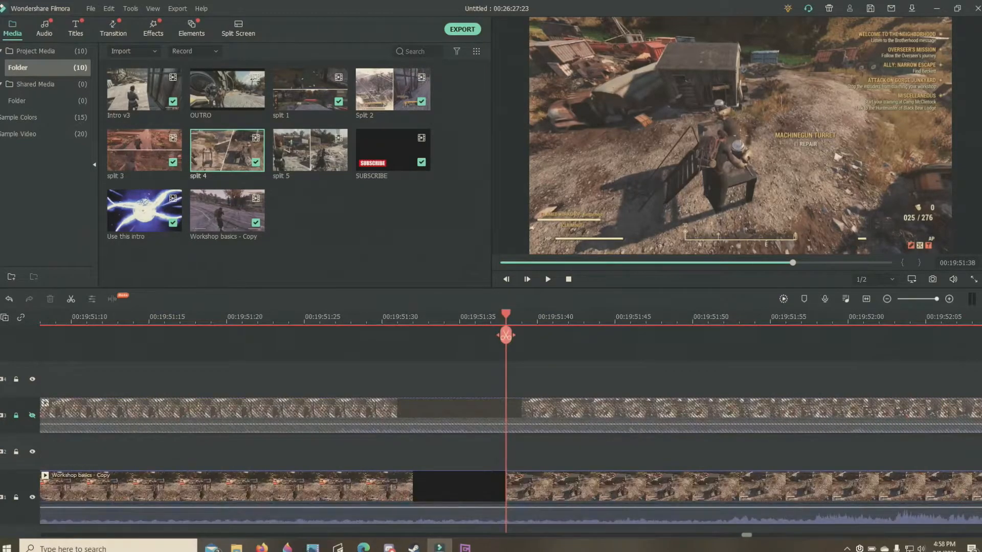
click(536, 322)
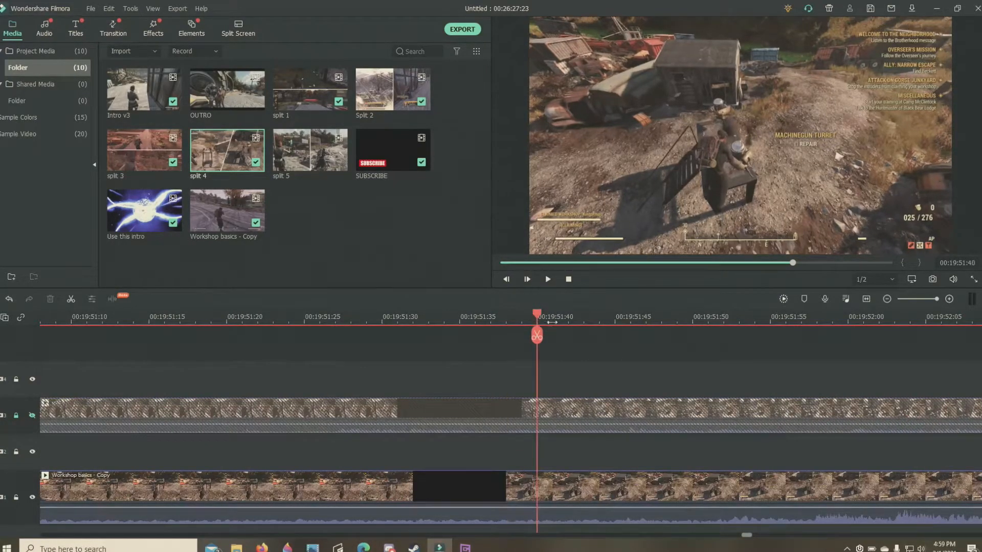
click(630, 322)
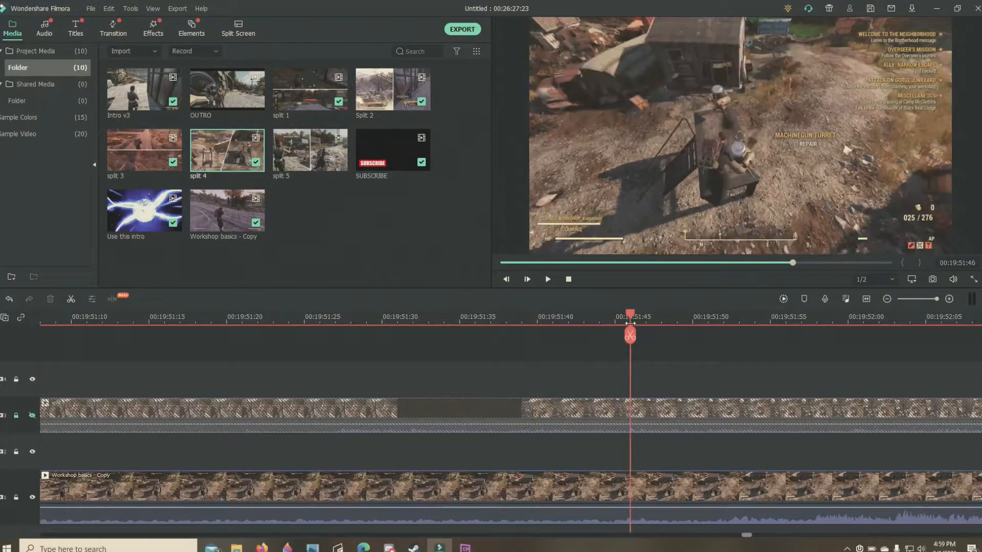
click(676, 323)
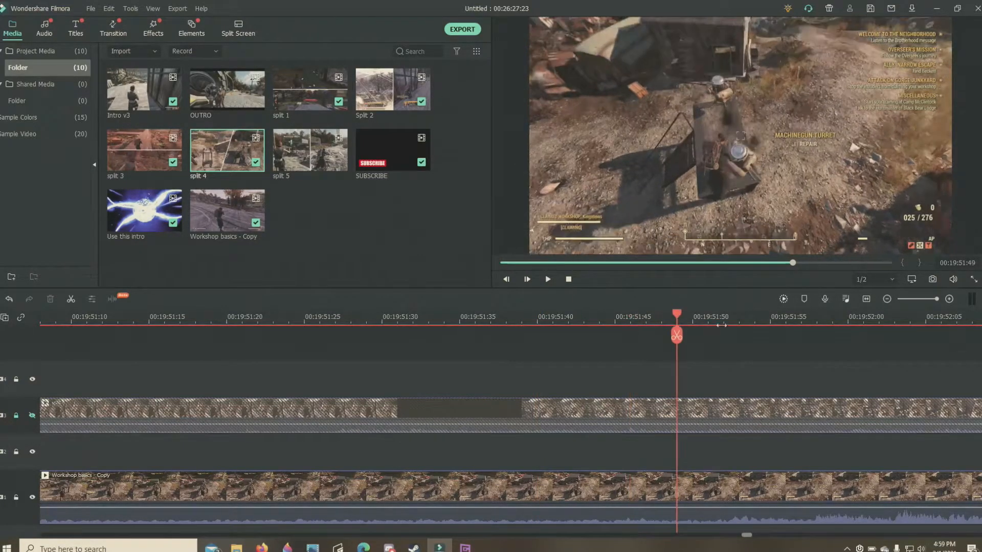
click(785, 321)
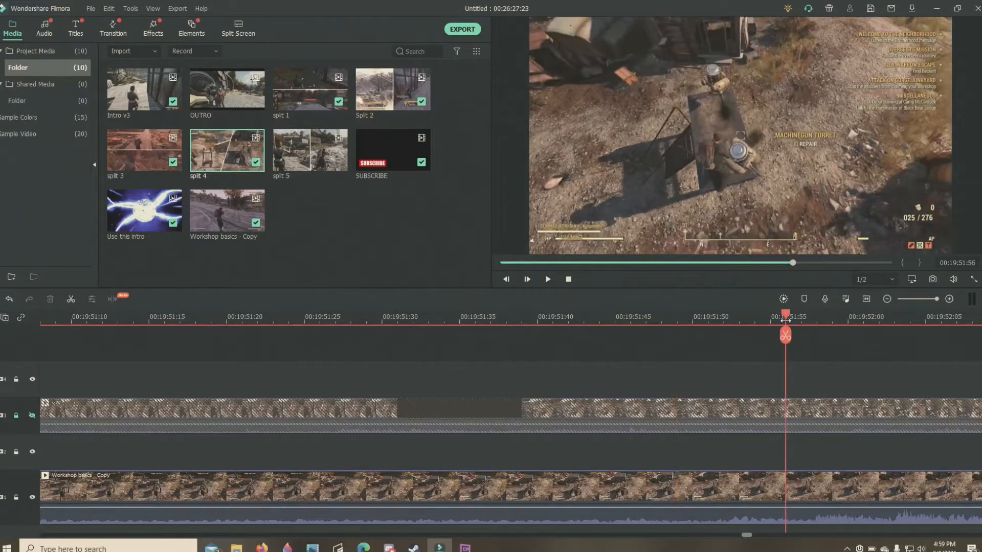
click(833, 324)
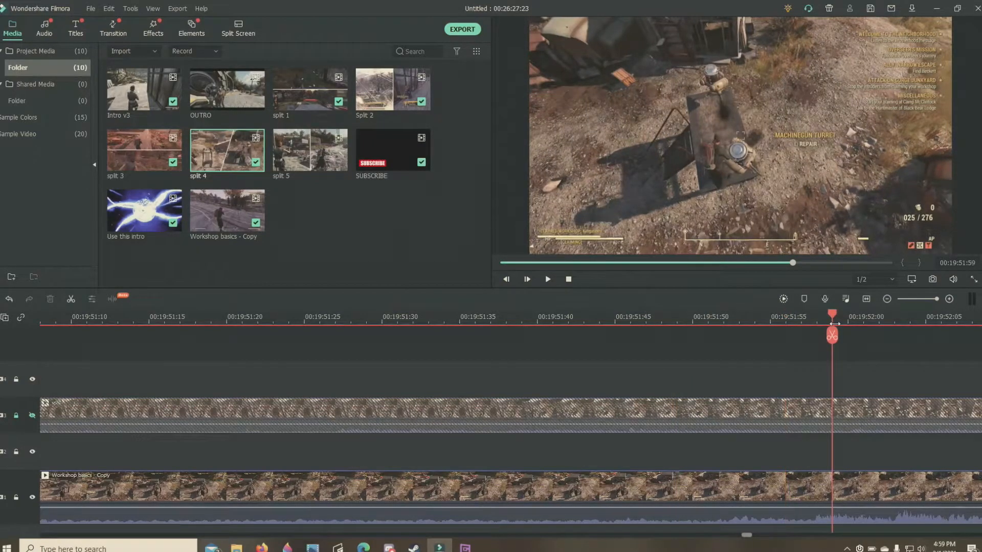
click(894, 323)
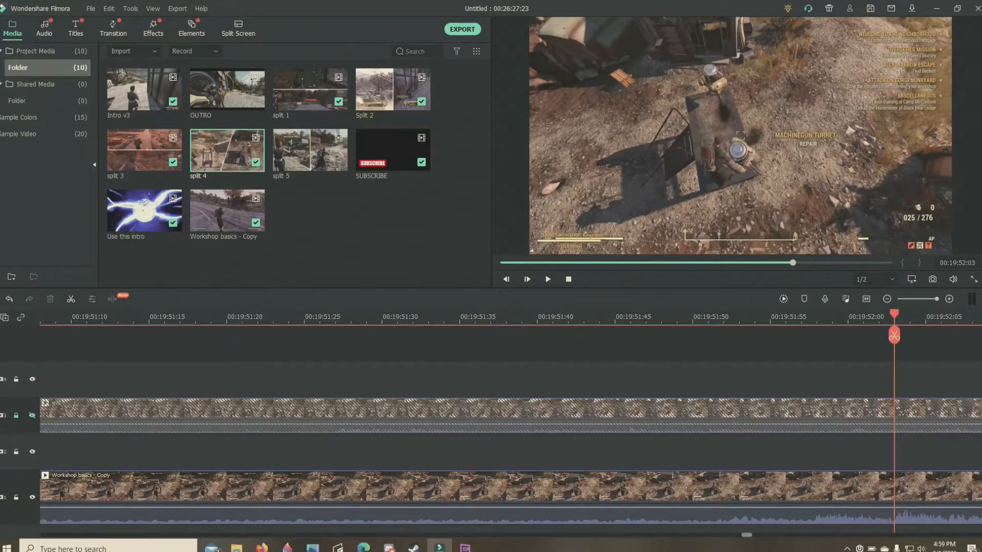
click(756, 535)
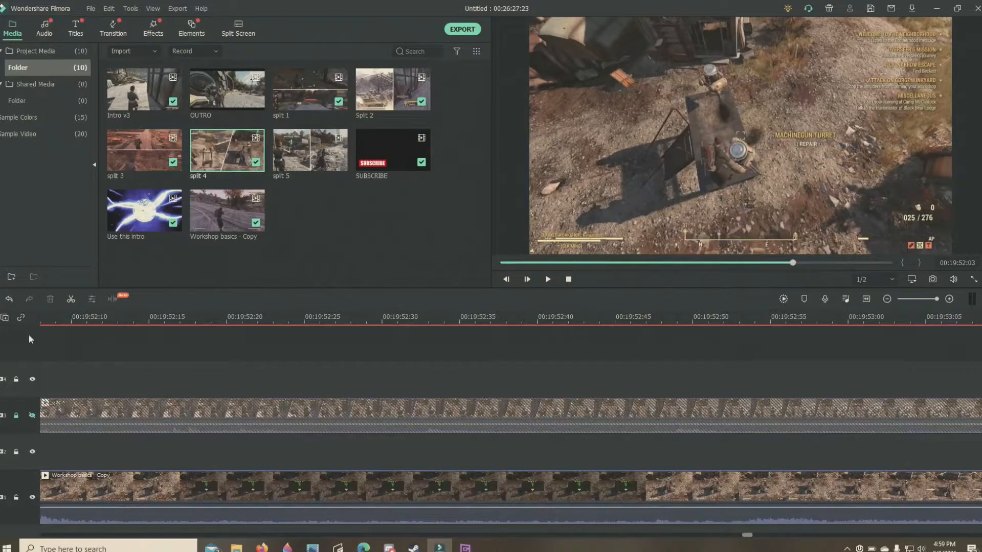
Step: Add a marker to the Workshop basics - Copy clip at 00:19:52:16, the frame where the turret repair prompt first appears
click(72, 321)
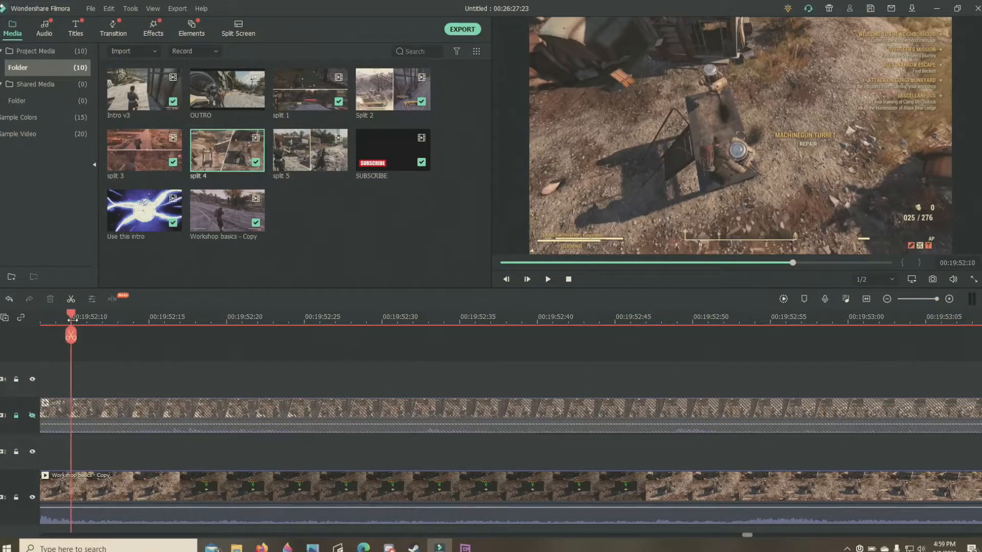
click(211, 321)
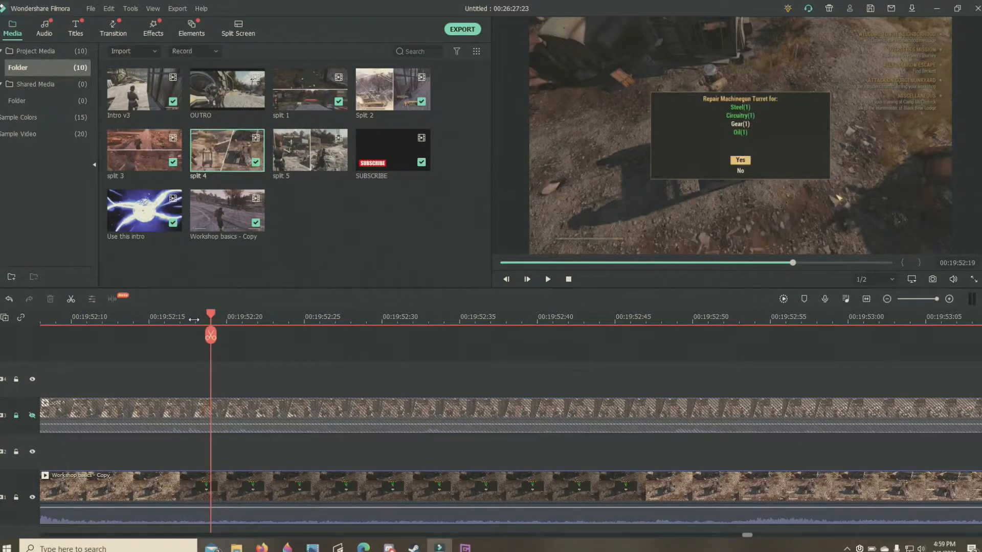
key(Left)
key(Left)
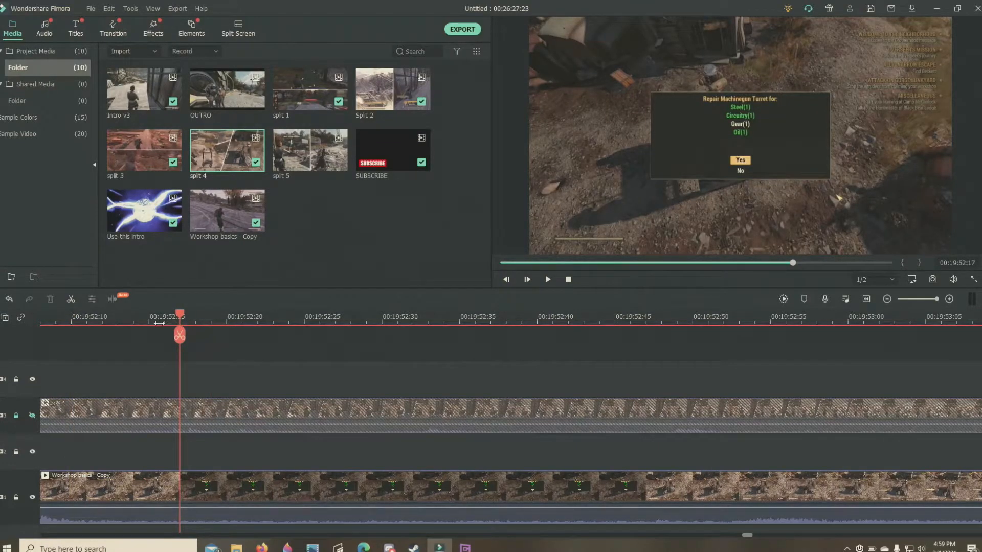
key(Left)
key(Left)
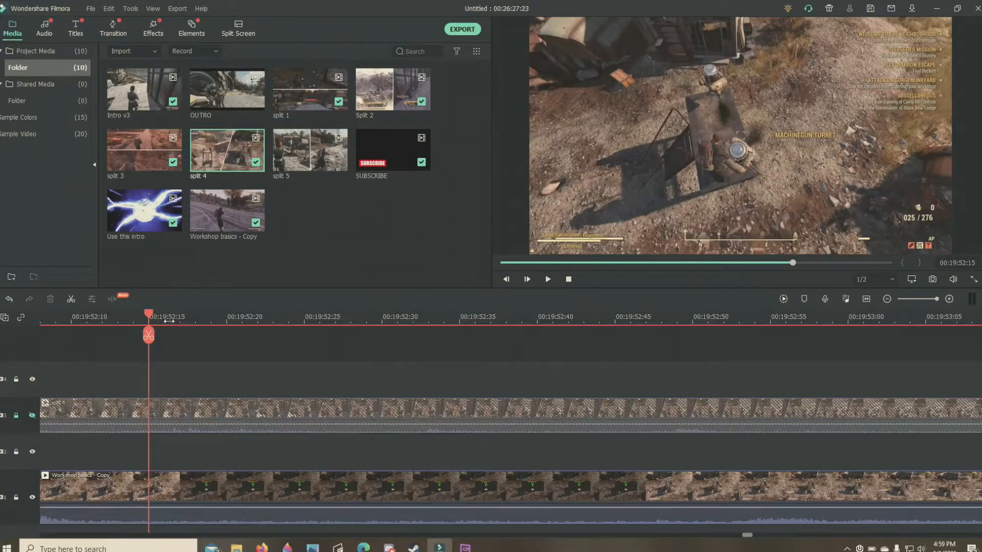
click(169, 320)
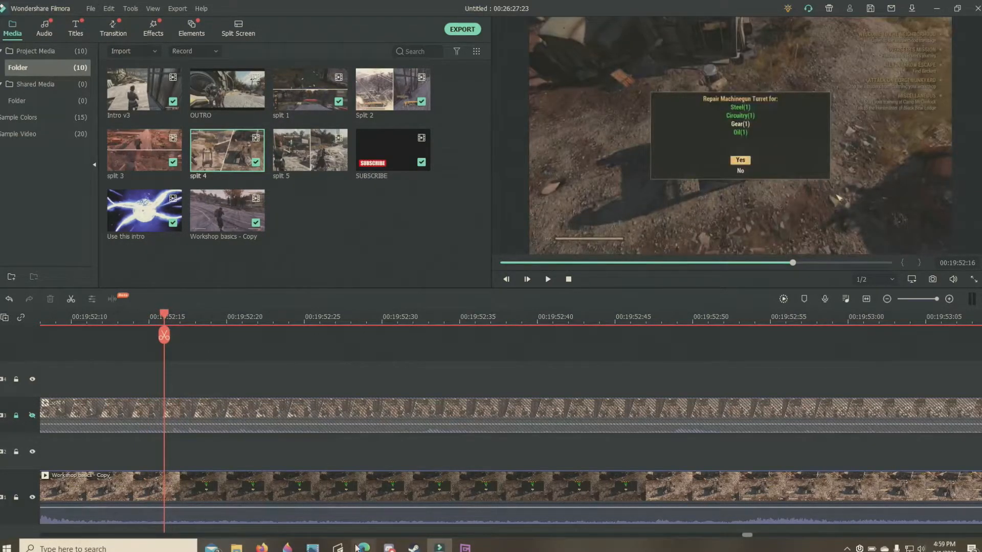
click(315, 494)
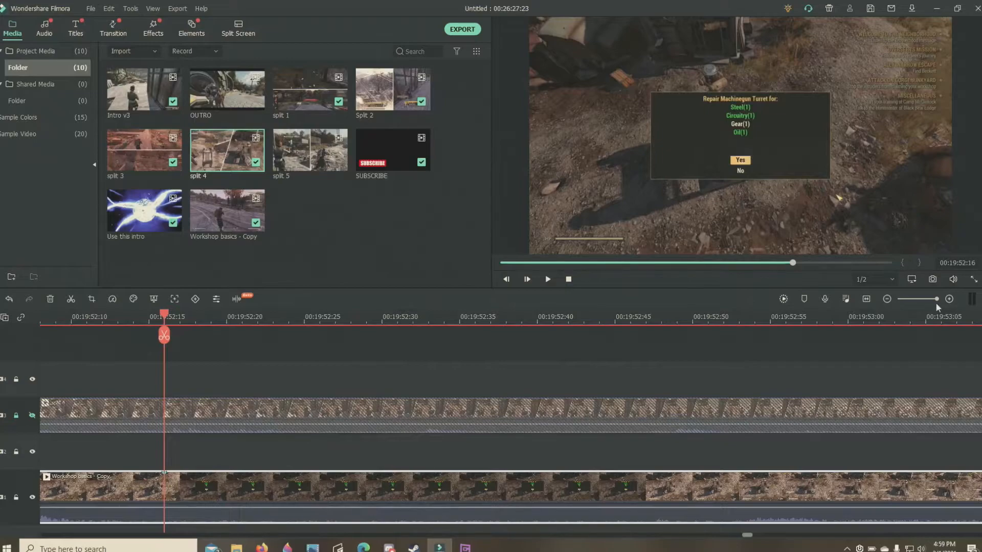
Step: Unhide and unlock the track holding the split 4 clip, and move the clip down to track 2
drag(937, 300, 929, 300)
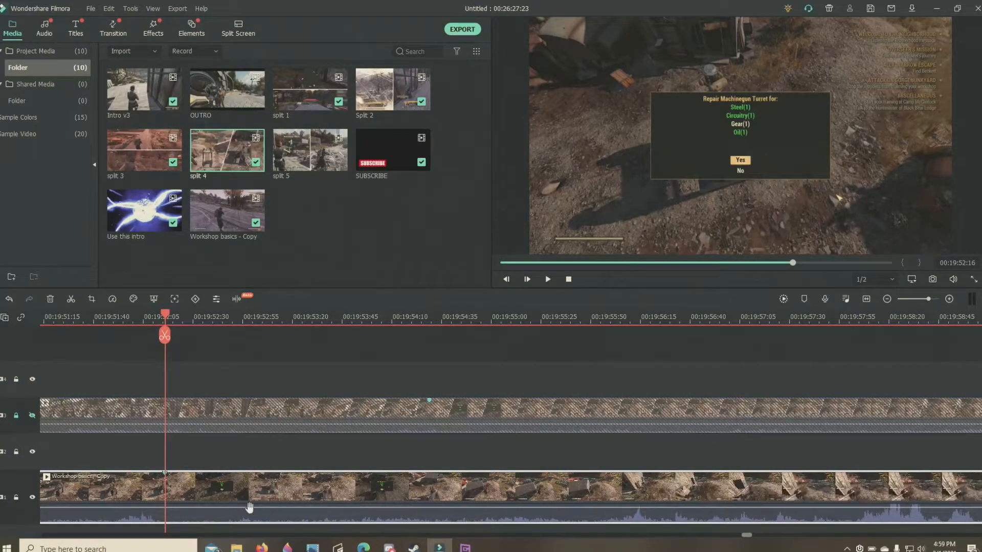
click(906, 300)
mouse_move(415, 547)
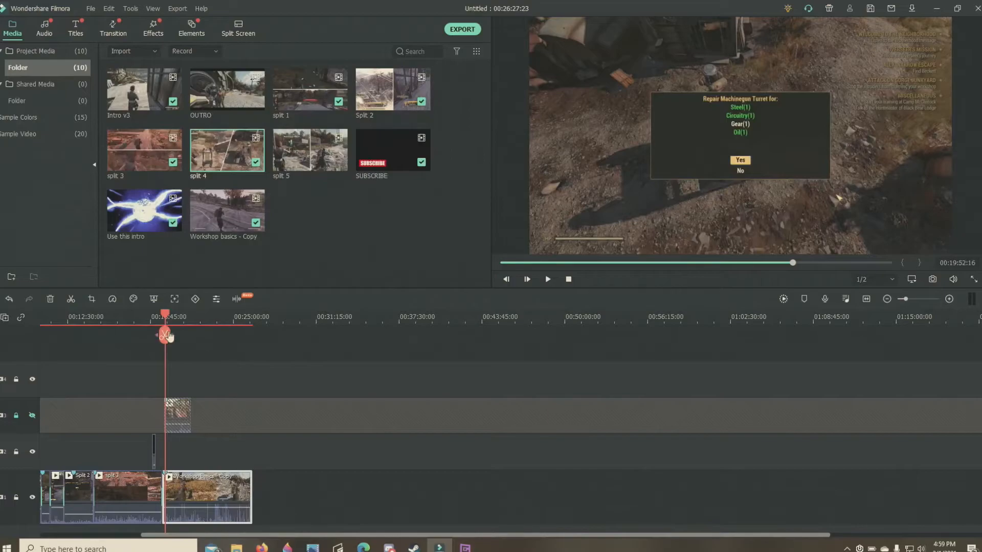
drag(167, 317, 144, 319)
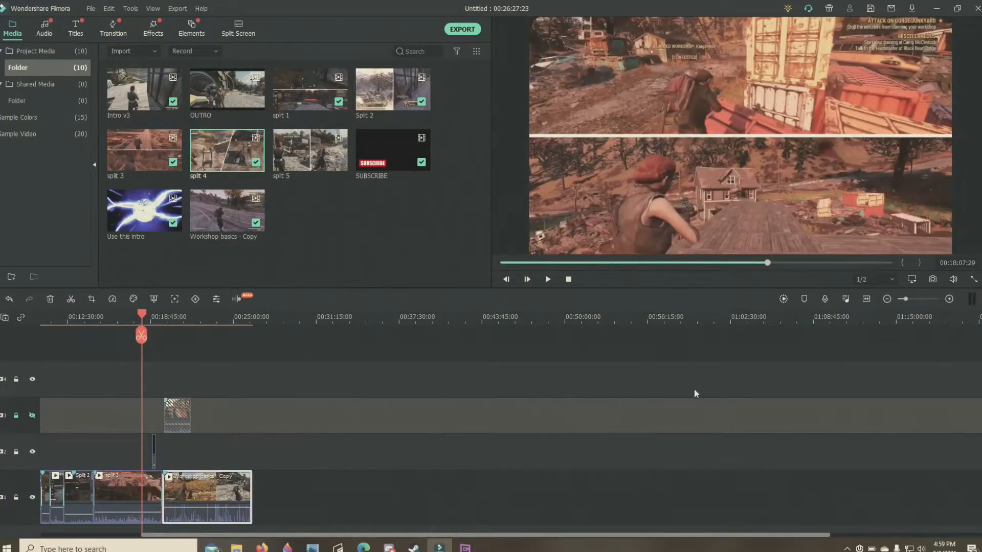
click(916, 300)
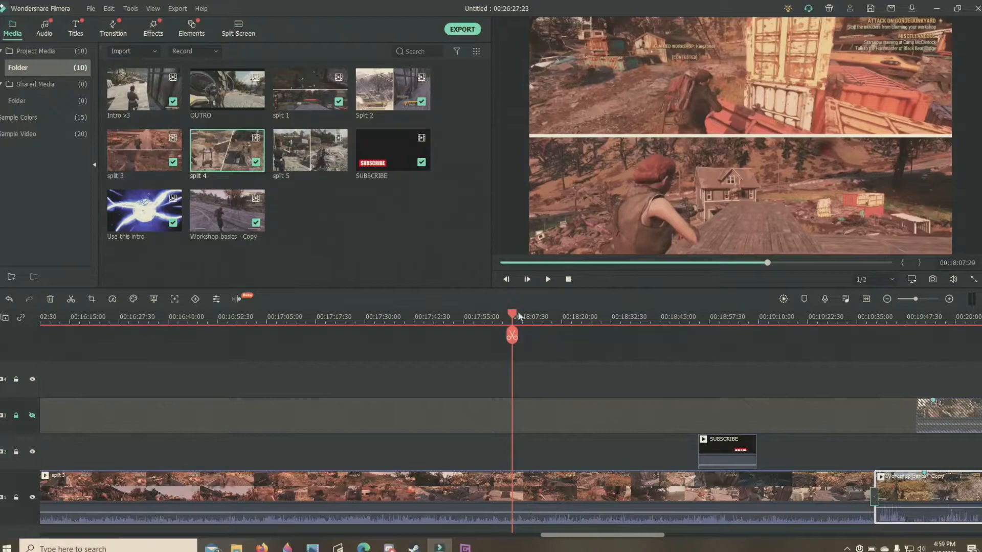
click(33, 417)
drag(516, 310, 927, 362)
drag(970, 409, 969, 439)
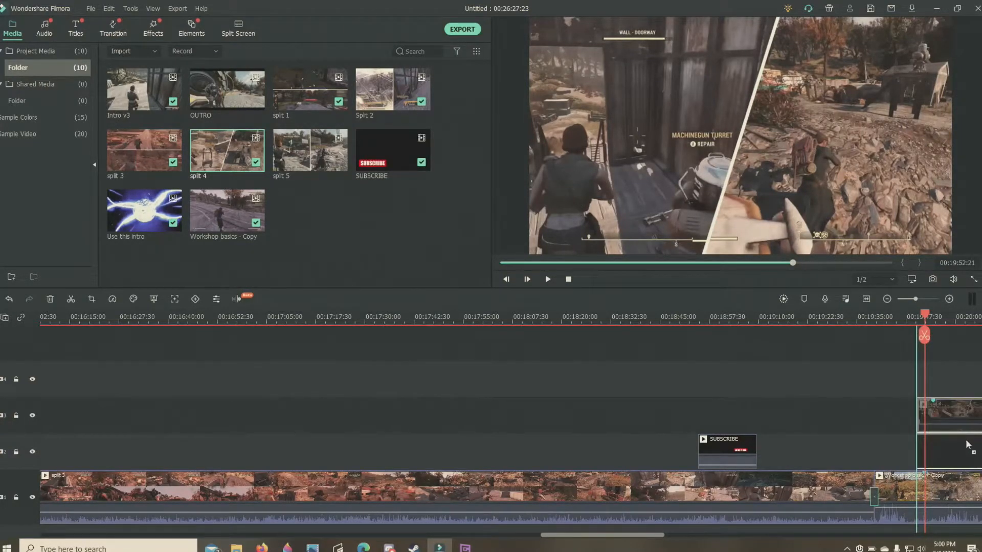
drag(960, 444, 959, 443)
Step: Slide the split 4 clip along track 2 until its marker lines up with the Workshop basics marker at 00:19:52:16
click(935, 299)
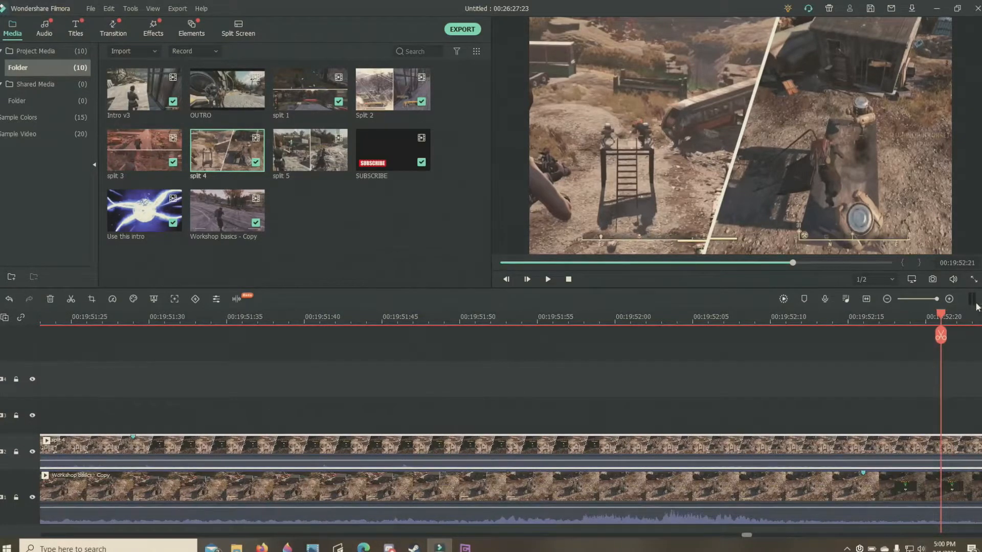
drag(498, 449, 760, 454)
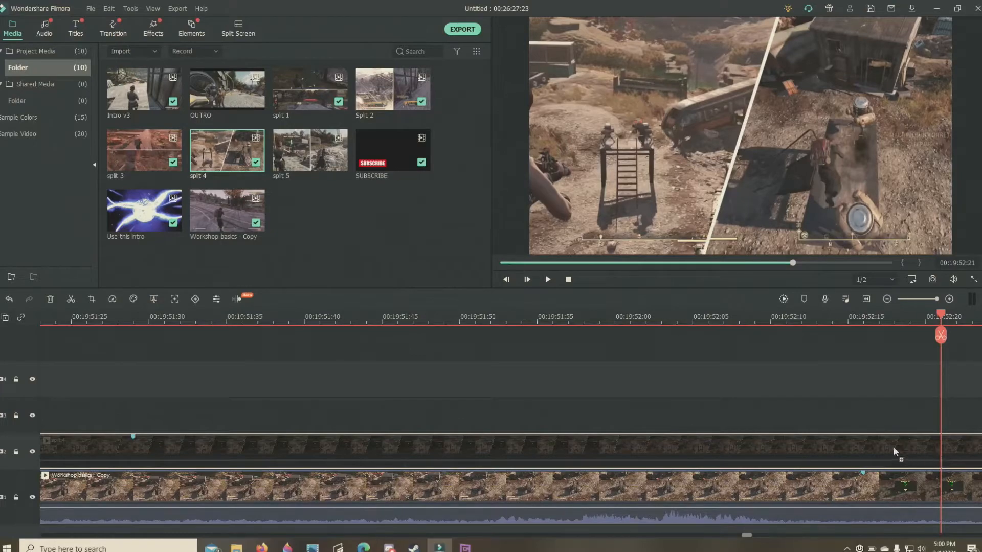
drag(879, 446, 879, 446)
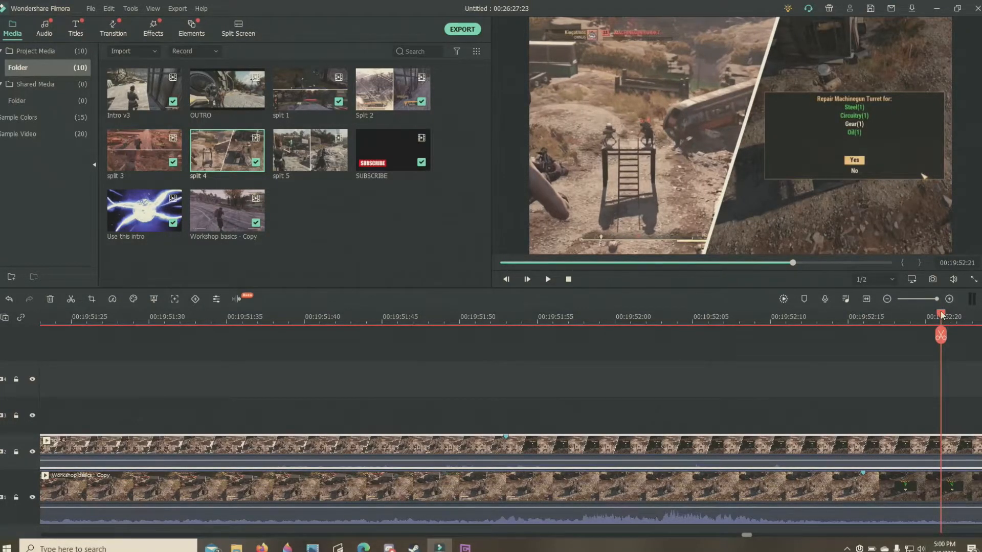
drag(940, 315, 870, 317)
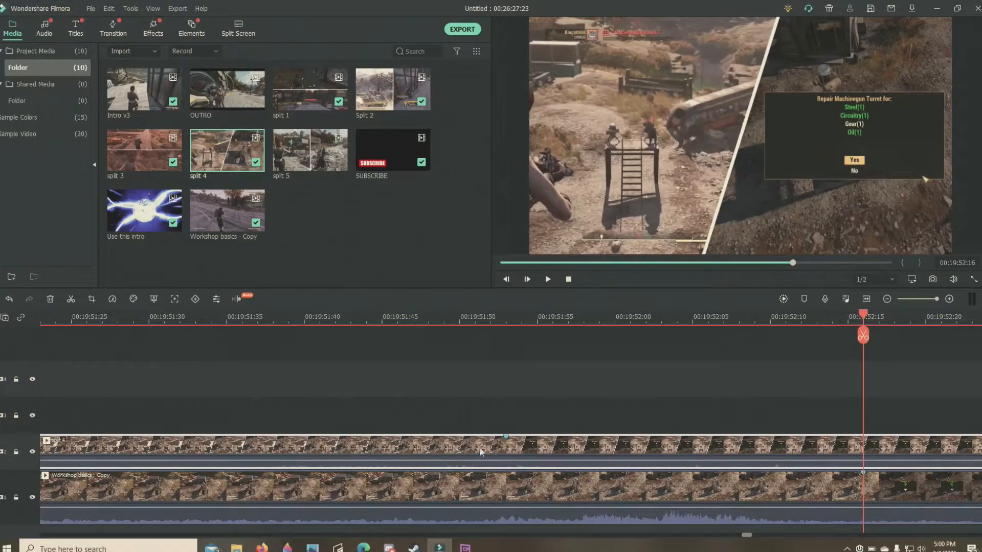
drag(575, 449, 678, 454)
drag(793, 447, 837, 450)
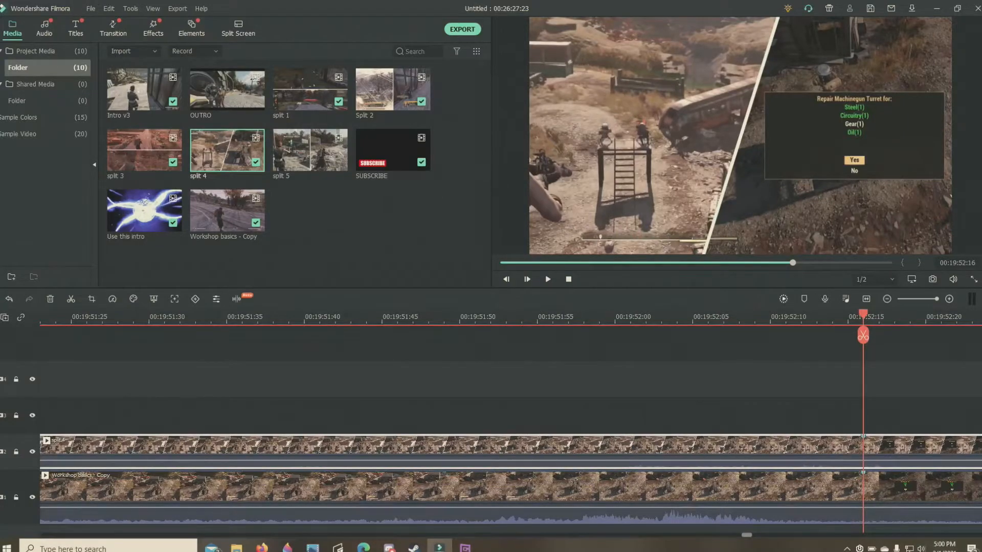
Step: Lock and hide the split 4 track, and split the Workshop basics clip at the start of split 4, at 00:19:48:06
click(925, 299)
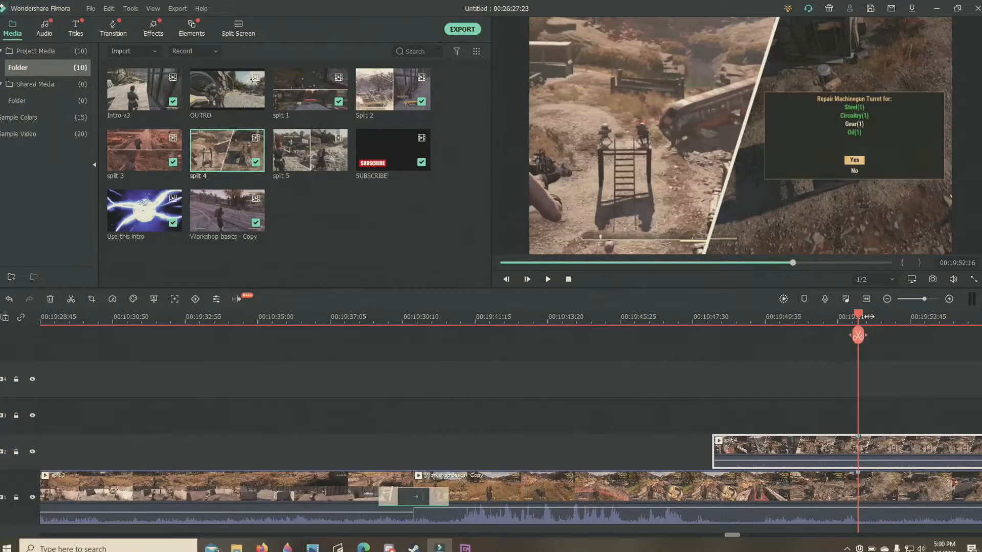
drag(859, 316, 715, 333)
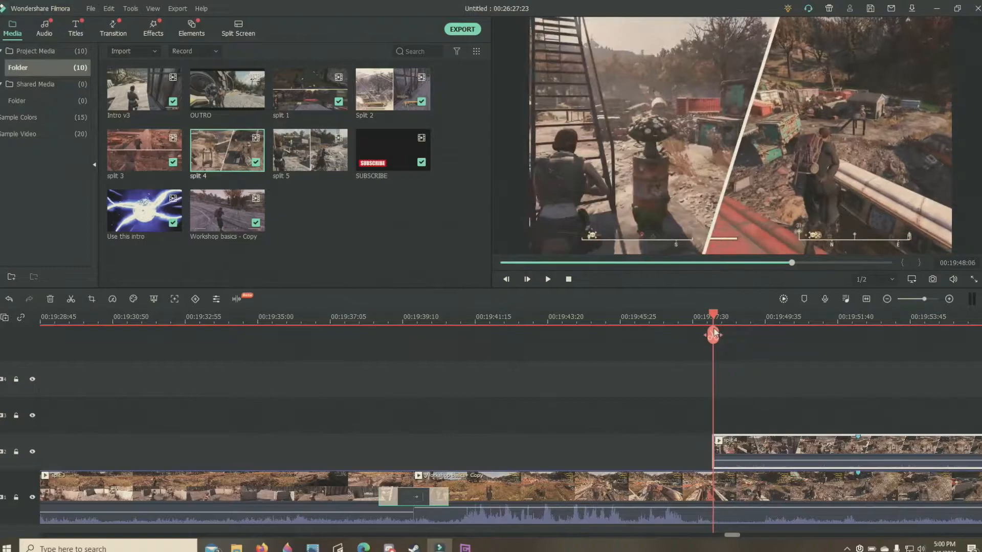
click(16, 452)
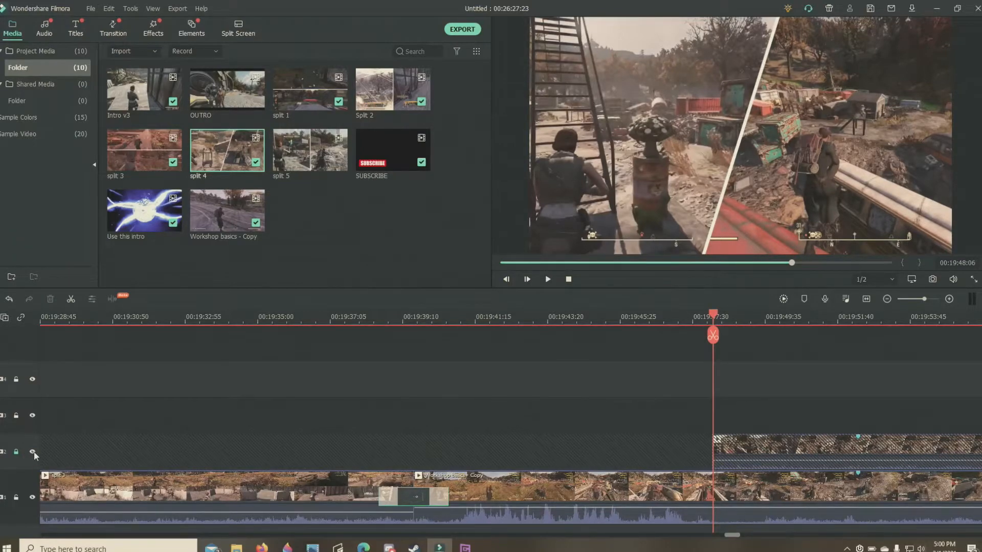
click(32, 453)
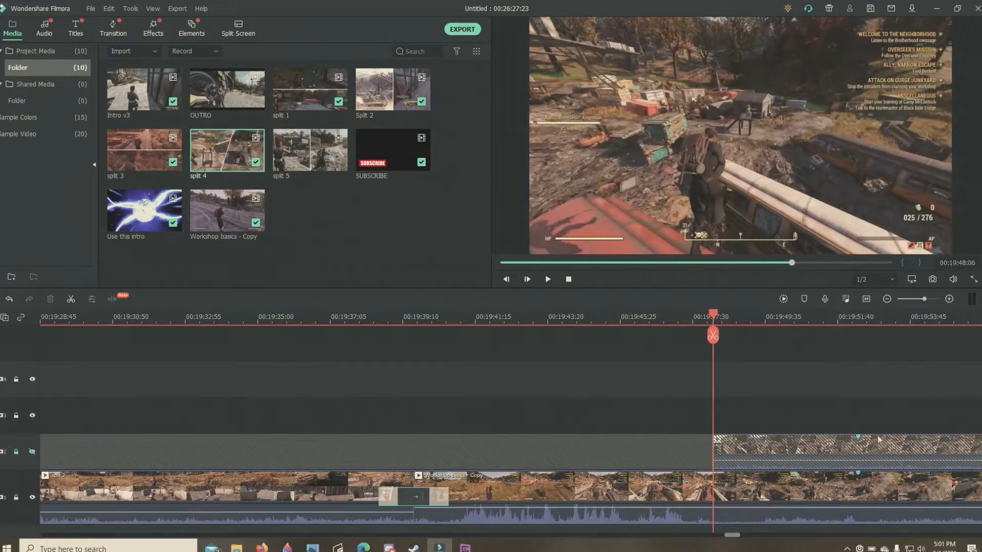
click(715, 340)
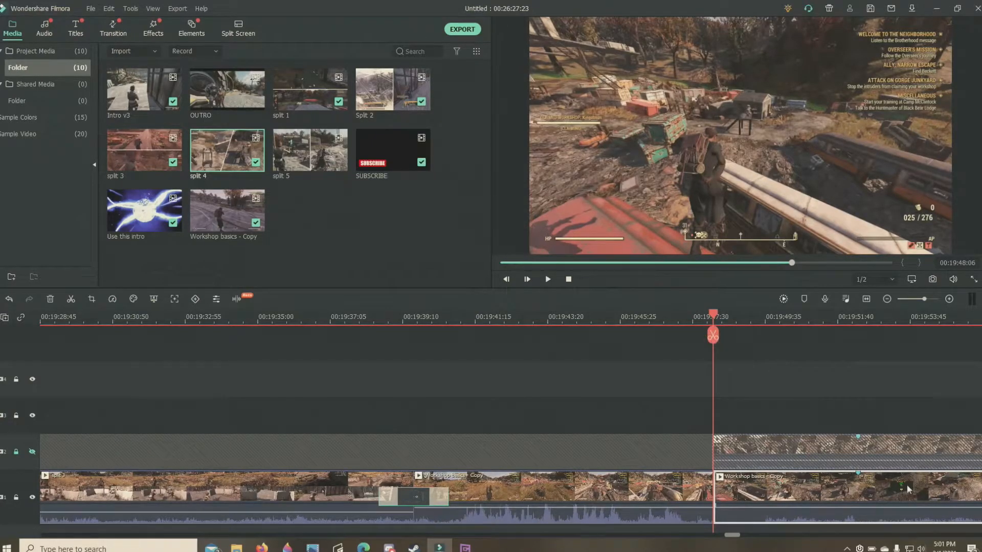
Step: Split the Workshop basics clip at the end of split 4, at 00:21:49:16, and delete the section beneath split 4
drag(732, 536, 799, 538)
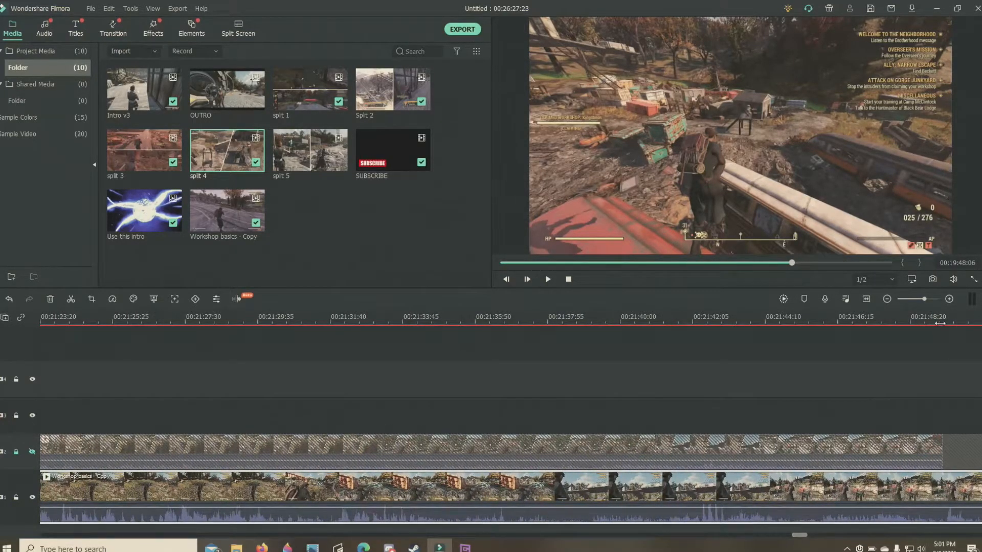
click(939, 322)
drag(940, 320, 944, 321)
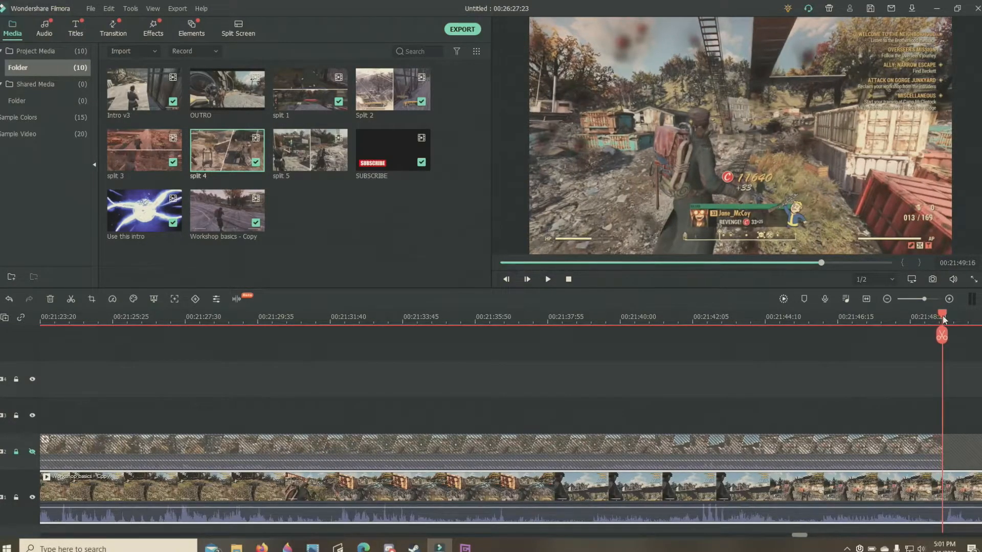
click(944, 333)
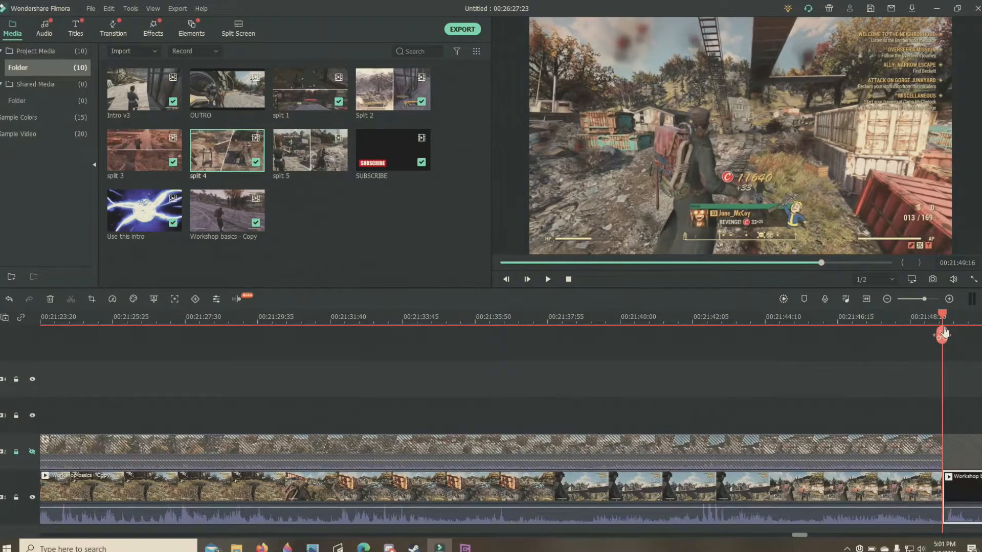
right_click(515, 495)
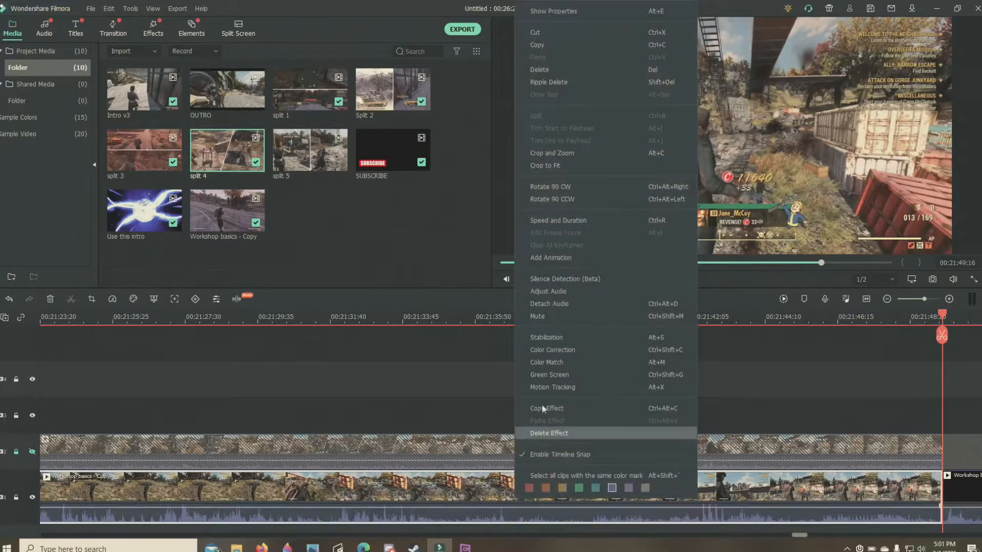
click(542, 71)
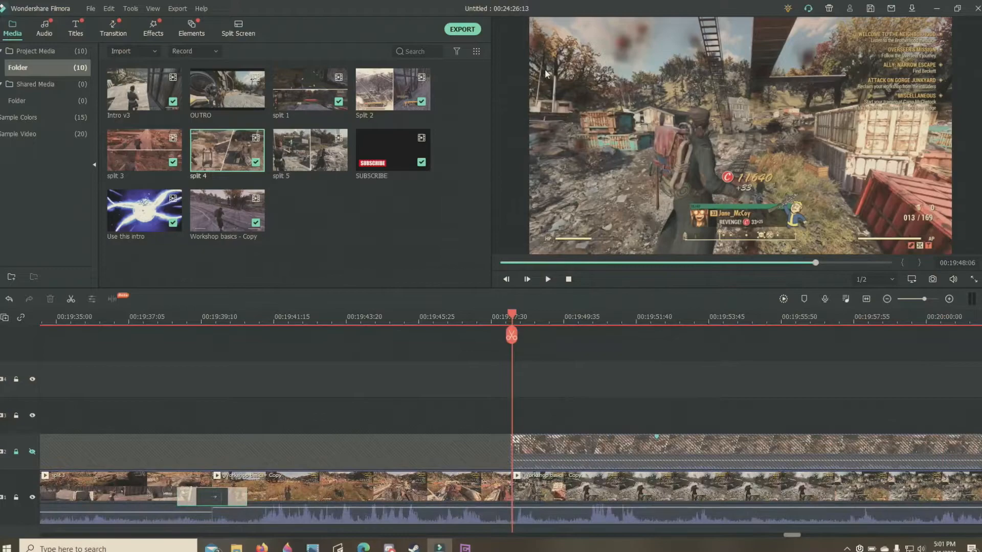
Step: Unhide and unlock track 2, and insert the split 4 clip into track 1 at the cut between the Workshop basics pieces
click(32, 452)
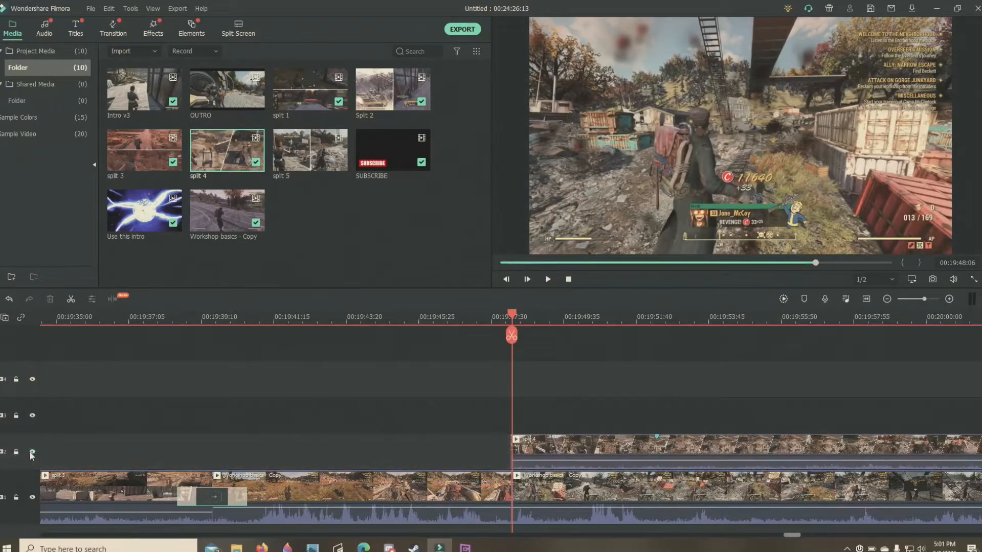
click(660, 503)
drag(660, 500, 660, 500)
drag(588, 453, 571, 496)
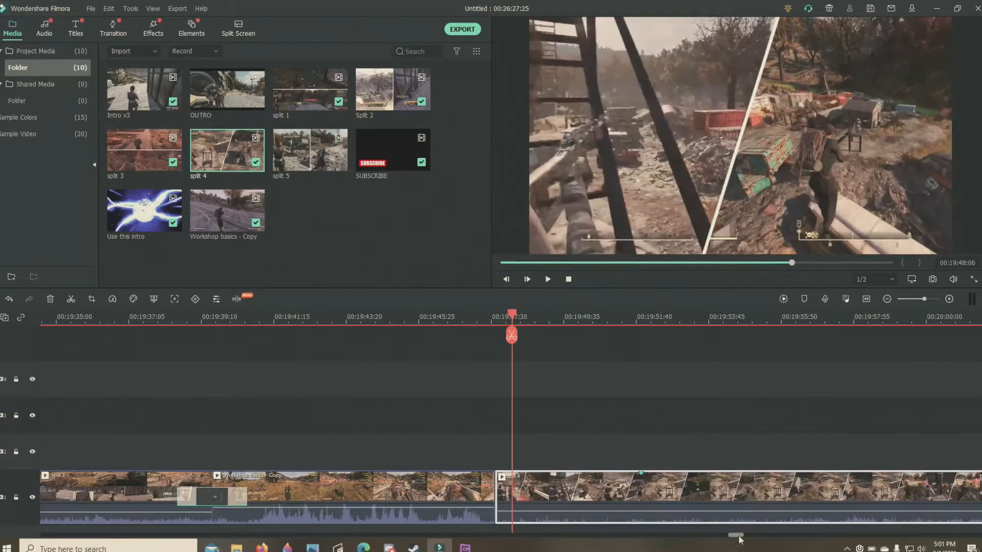
Step: Add a Col Split transition at the cut between the Workshop basics clip and split 4
mouse_move(739, 539)
mouse_down()
mouse_move(818, 544)
mouse_move(739, 542)
mouse_up()
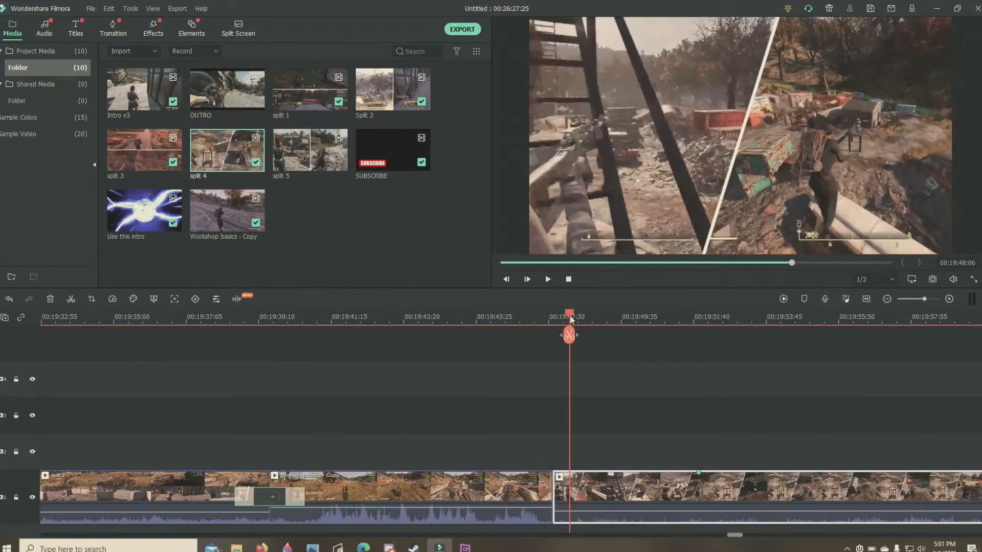
drag(569, 315, 536, 323)
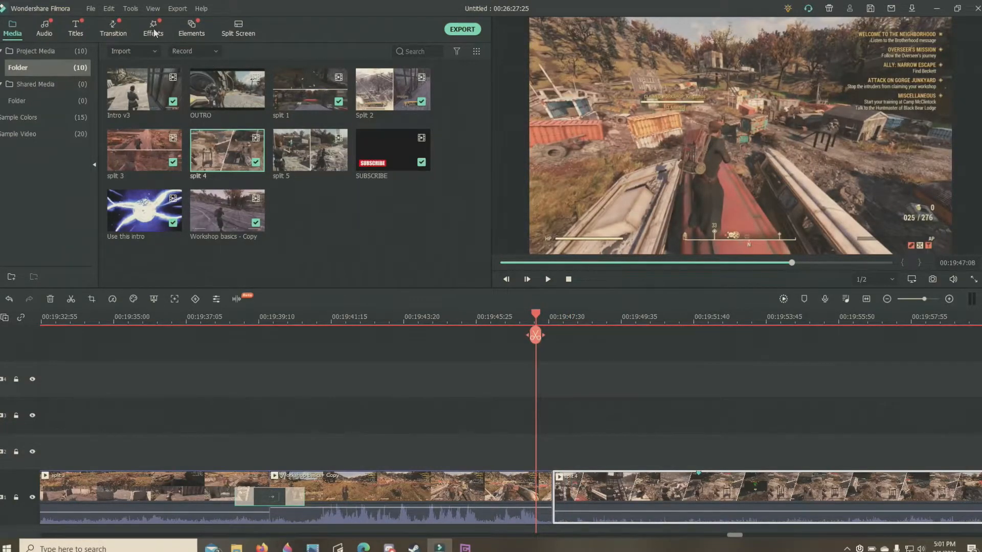
click(113, 31)
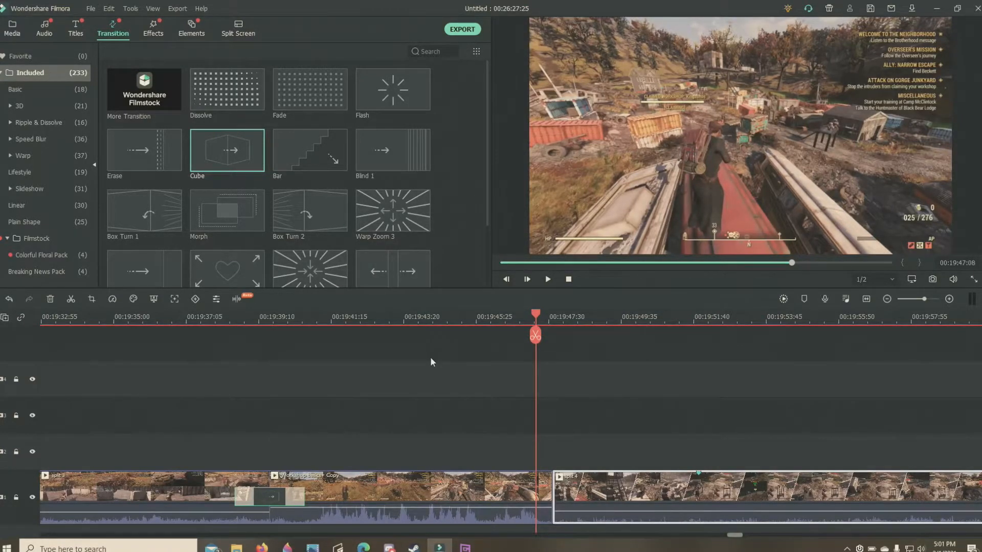
drag(485, 216, 495, 281)
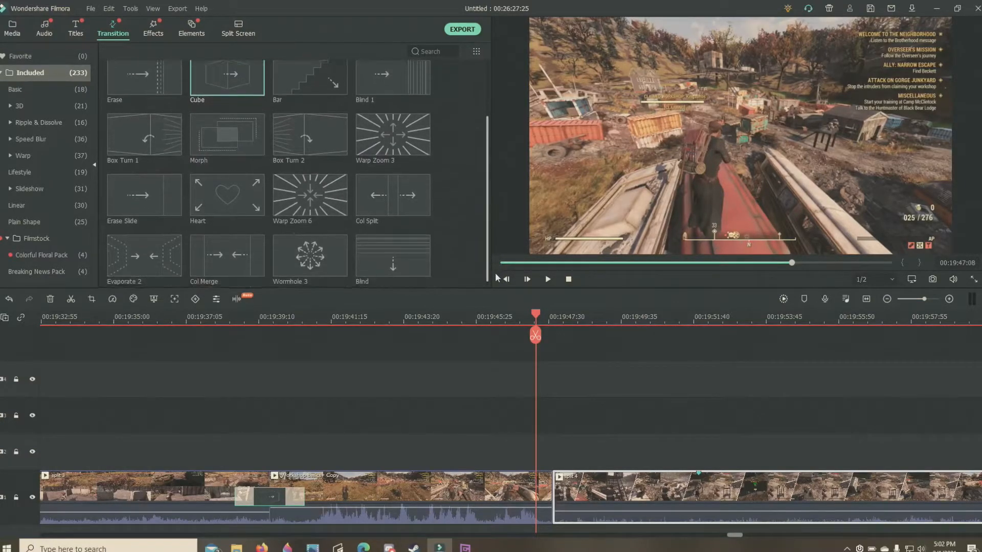
drag(393, 197, 550, 494)
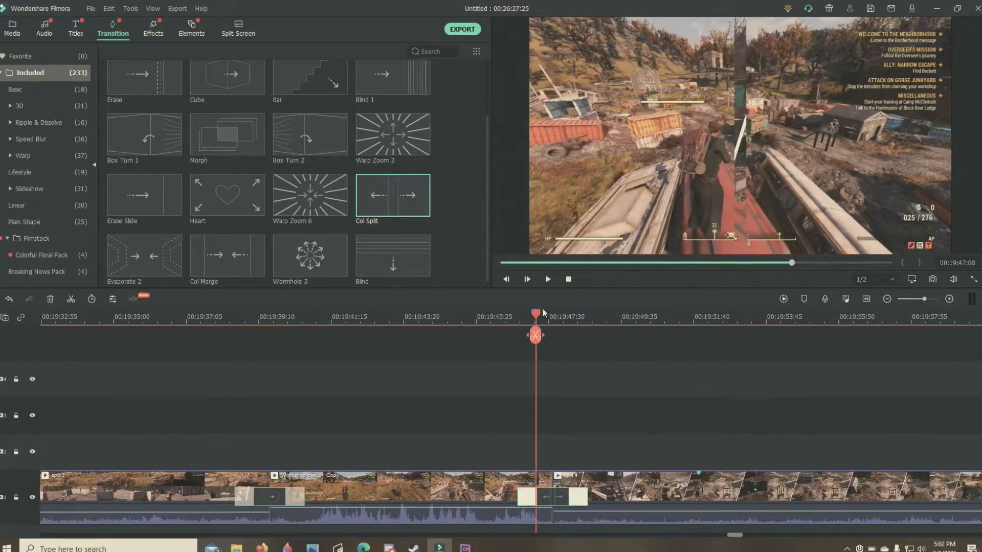
Step: Shorten the Col Split transition and play back the timeline from 00:19:45:40 through it
drag(534, 315, 484, 317)
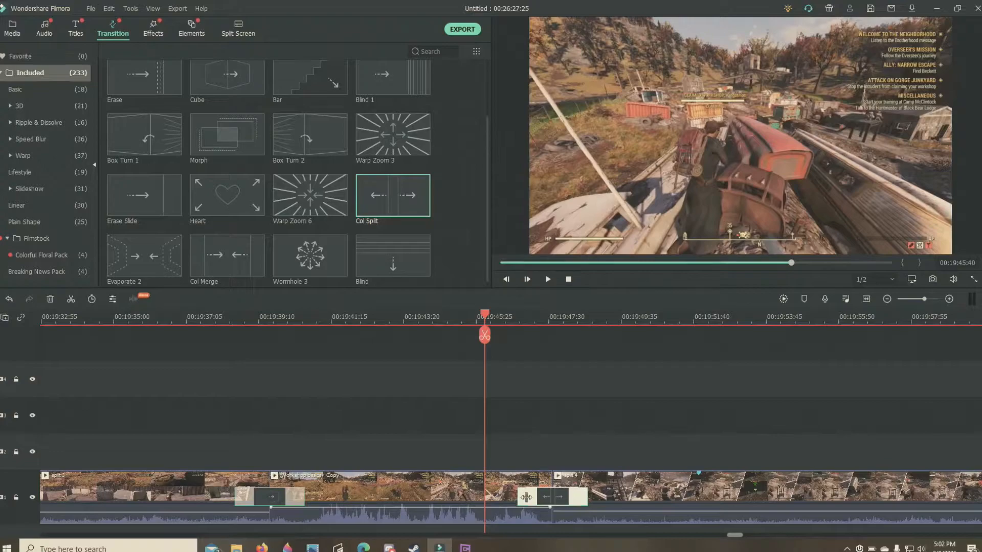
drag(531, 498, 545, 497)
click(548, 279)
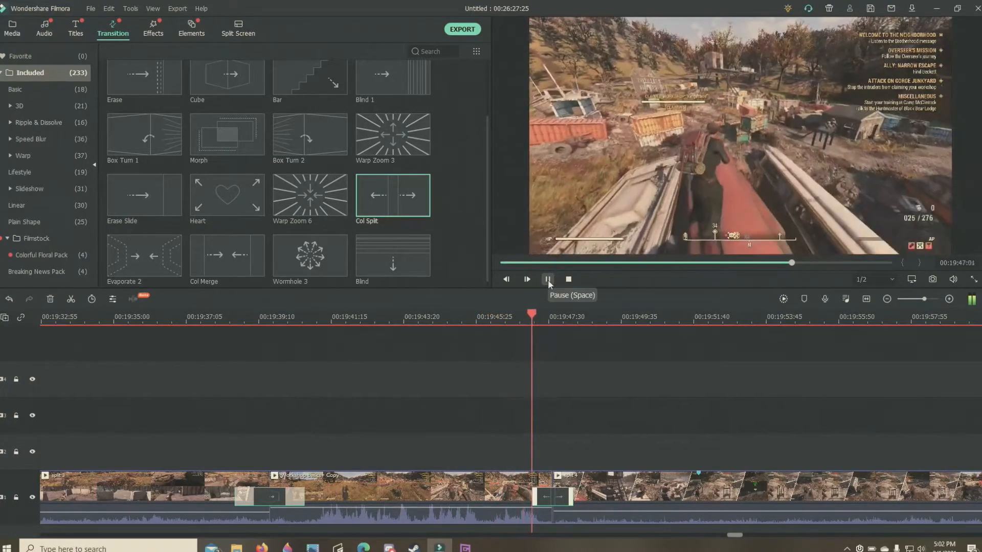
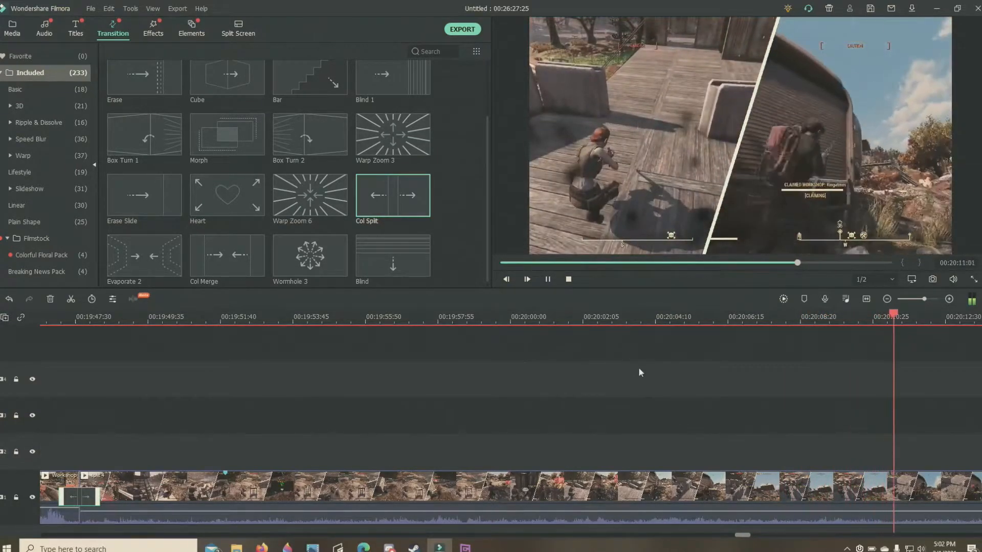
Step: Stop the playback, move ahead to 00:21:41:05 near the end of split 4, and briefly play the footage there
click(548, 280)
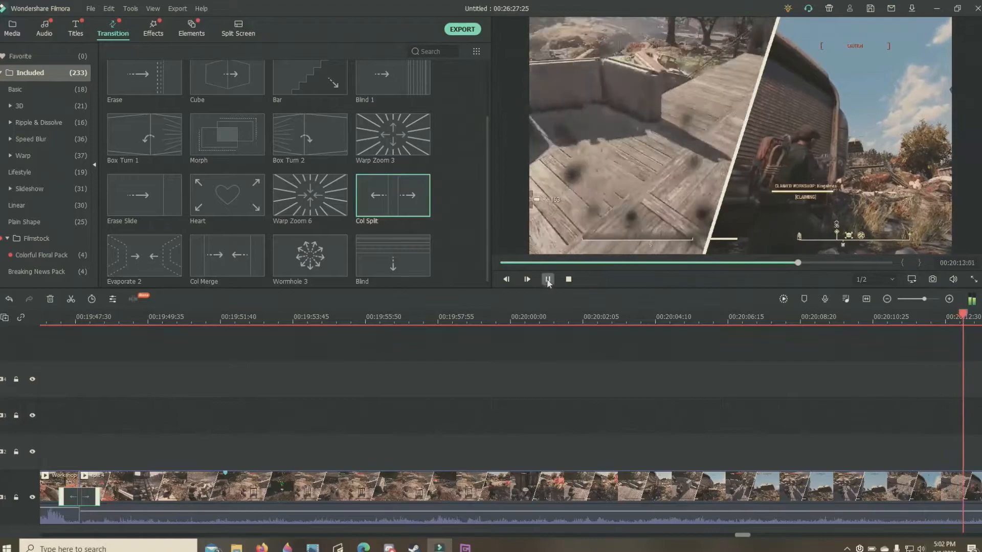
mouse_move(742, 535)
mouse_down()
mouse_move(964, 546)
mouse_move(739, 539)
mouse_up()
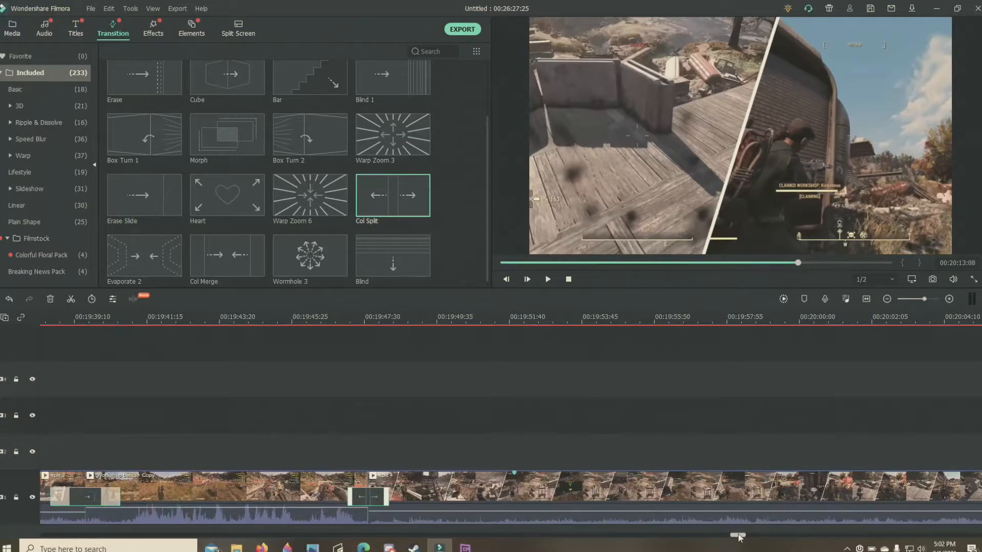
click(913, 298)
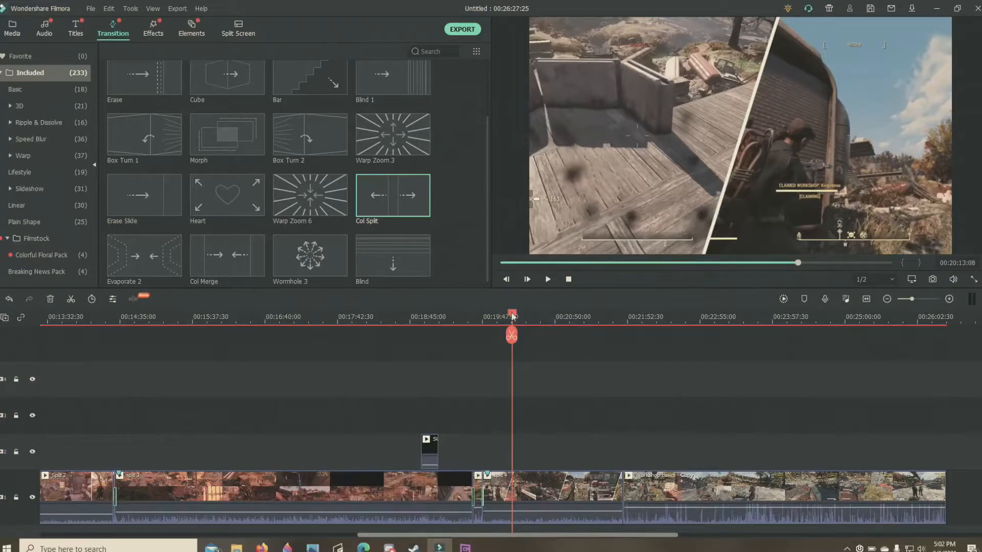
drag(512, 319, 616, 336)
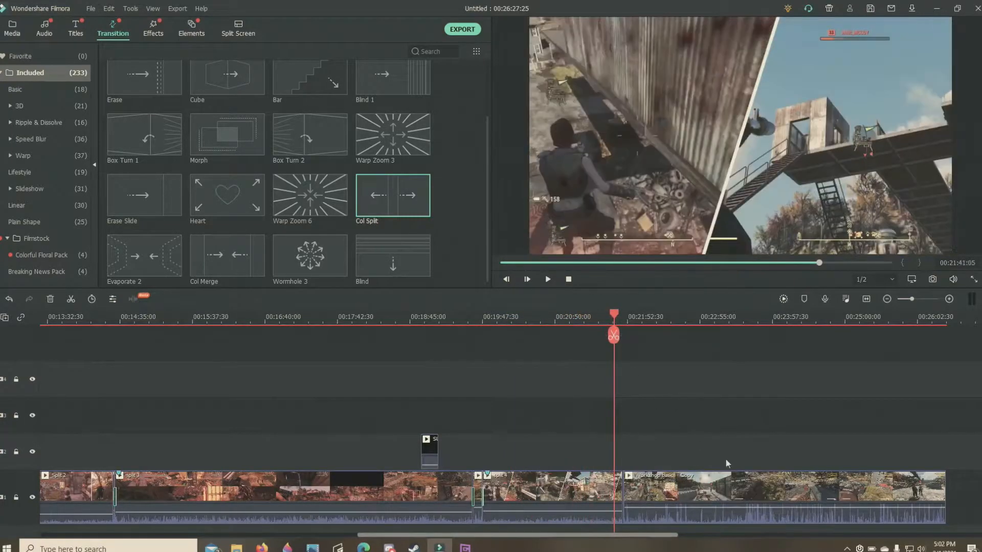
click(784, 478)
drag(782, 475, 778, 474)
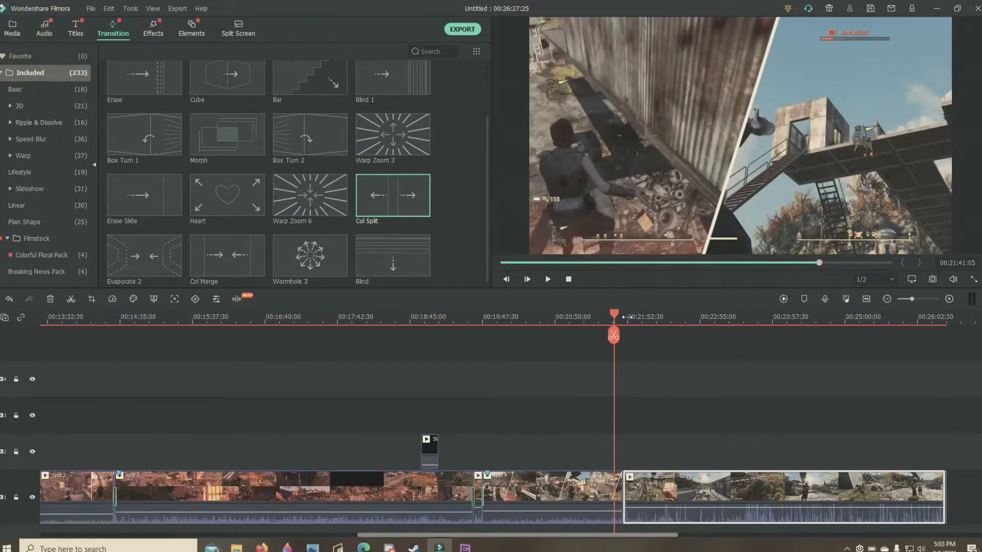
click(547, 279)
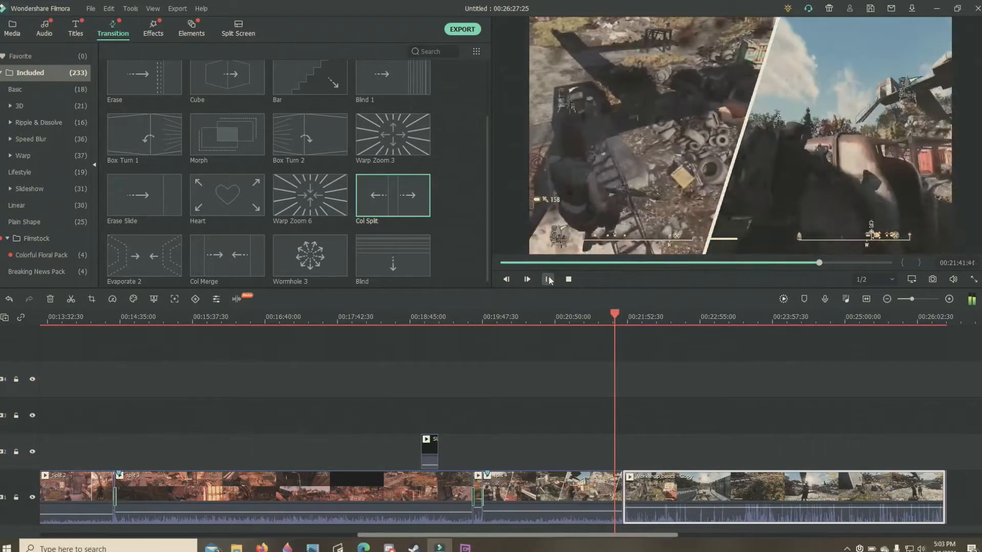
click(547, 279)
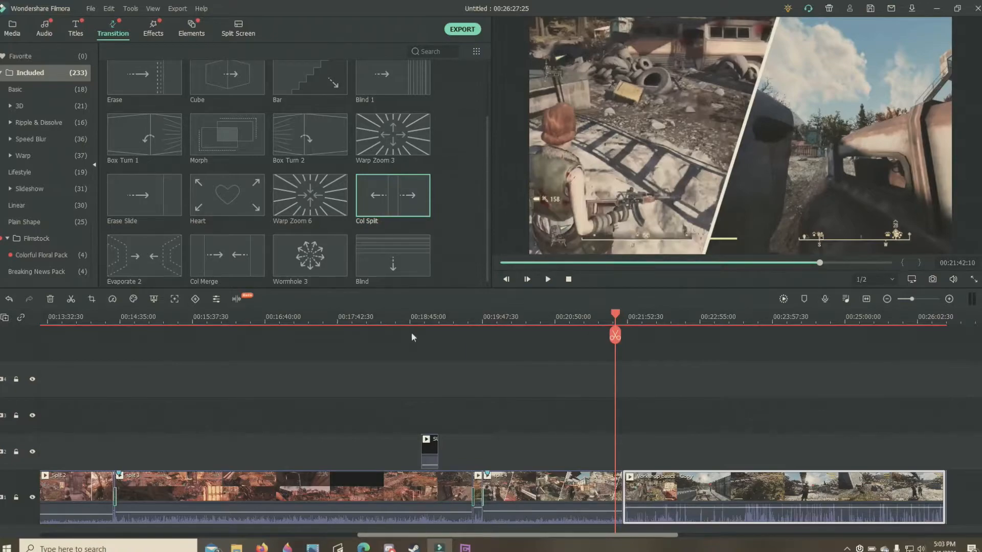
Step: Try a Morph transition centred on the cut between split 4 and the following Workshop basics clip, preview it, and delete it
drag(208, 127, 622, 494)
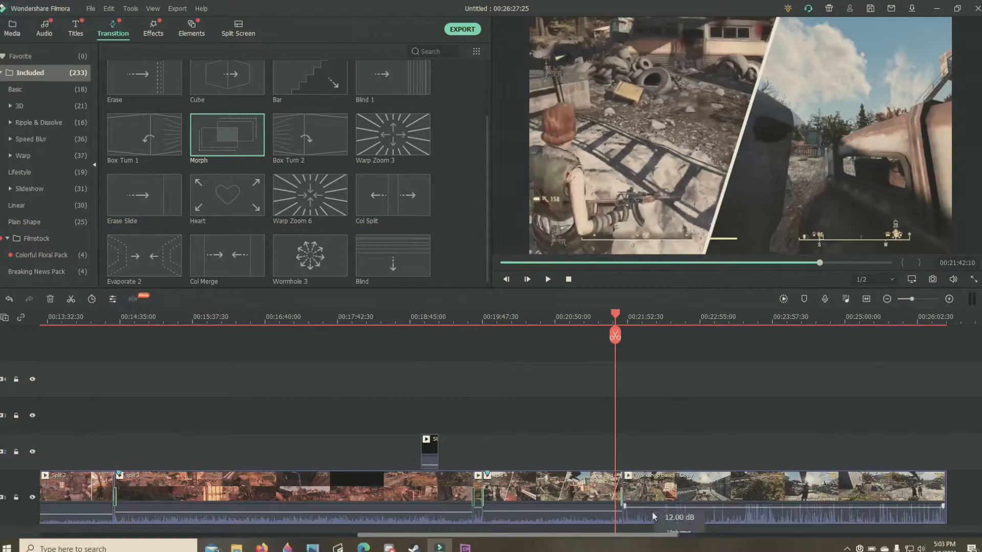
click(924, 299)
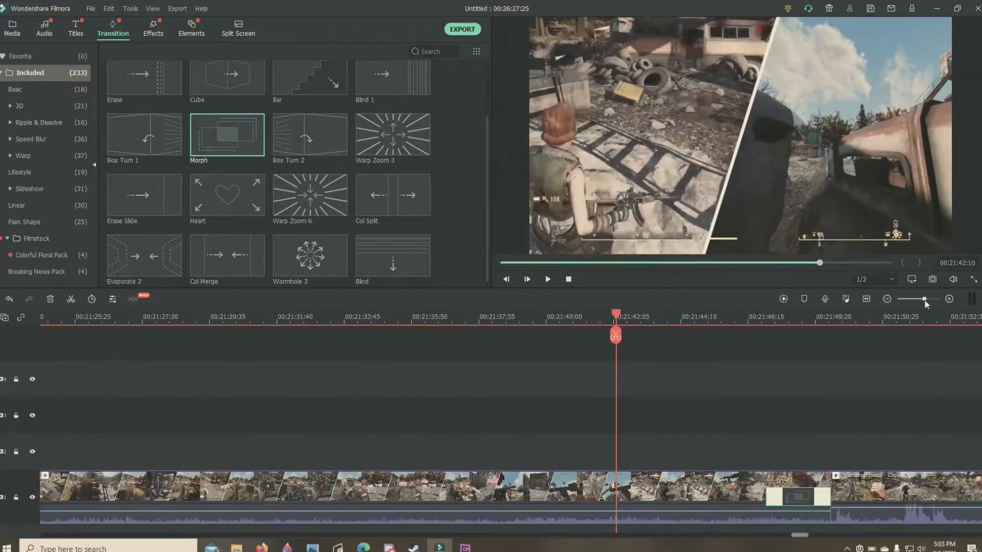
drag(788, 501, 824, 499)
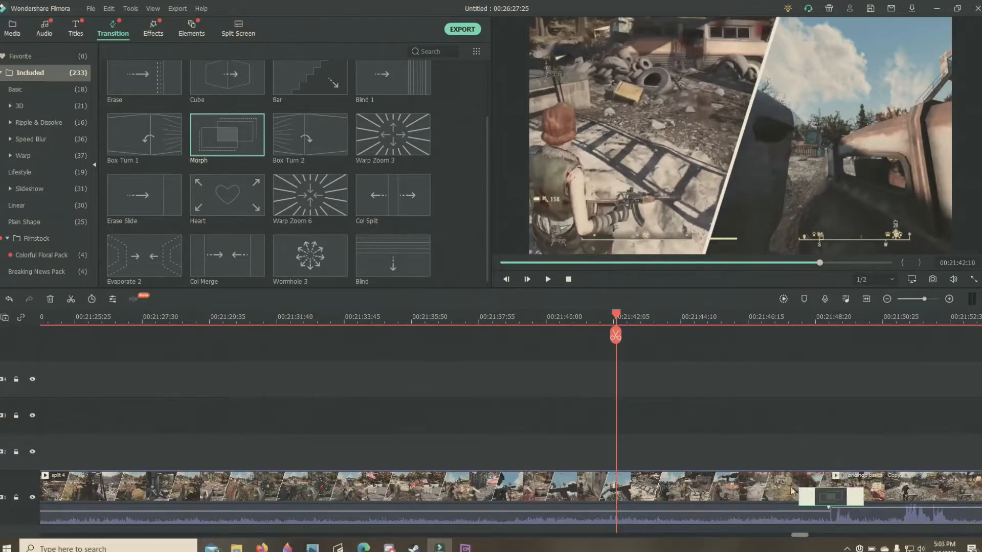
click(548, 280)
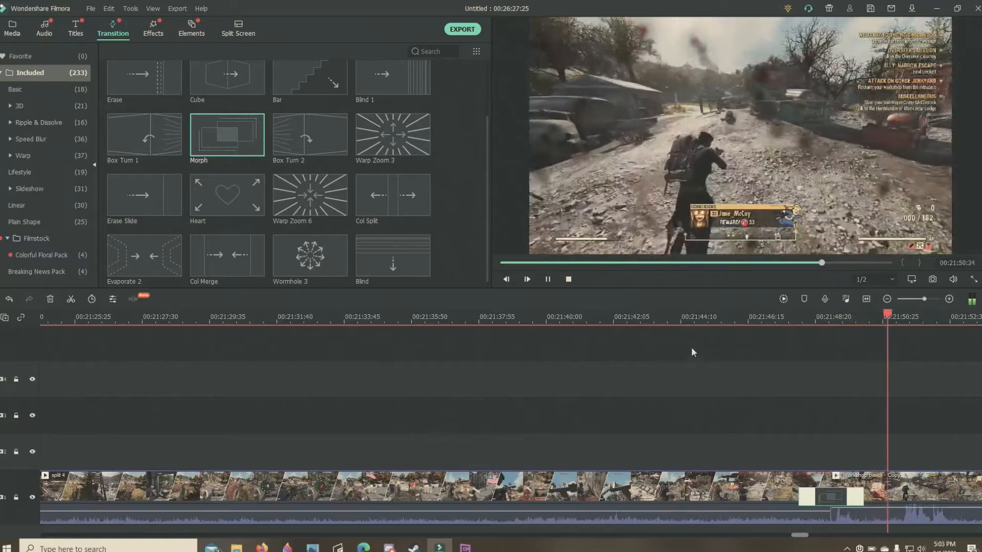
click(548, 280)
right_click(818, 495)
click(843, 438)
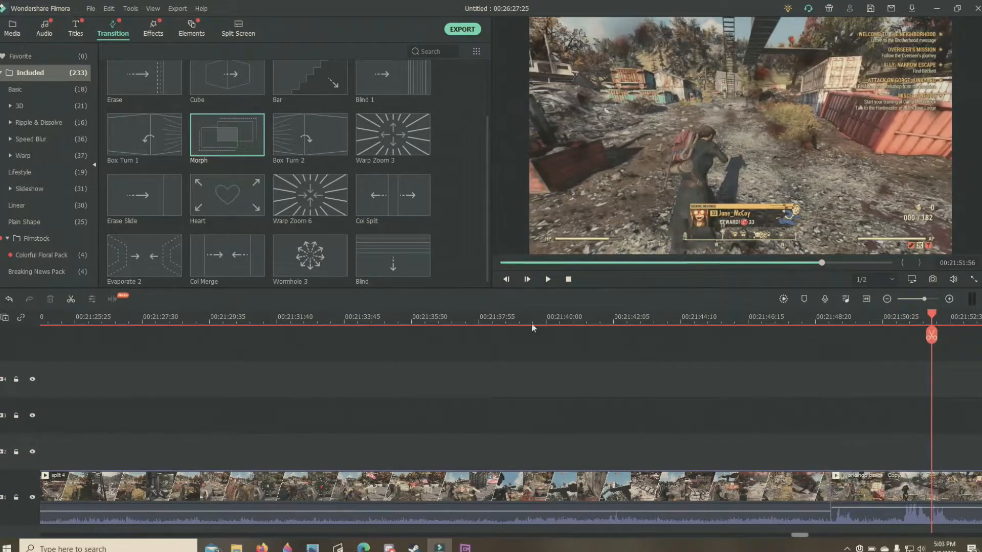
Step: Add a Warp Zoom 6 transition at the cut after split 4 and play it back from 00:21:47:40
drag(339, 207, 816, 491)
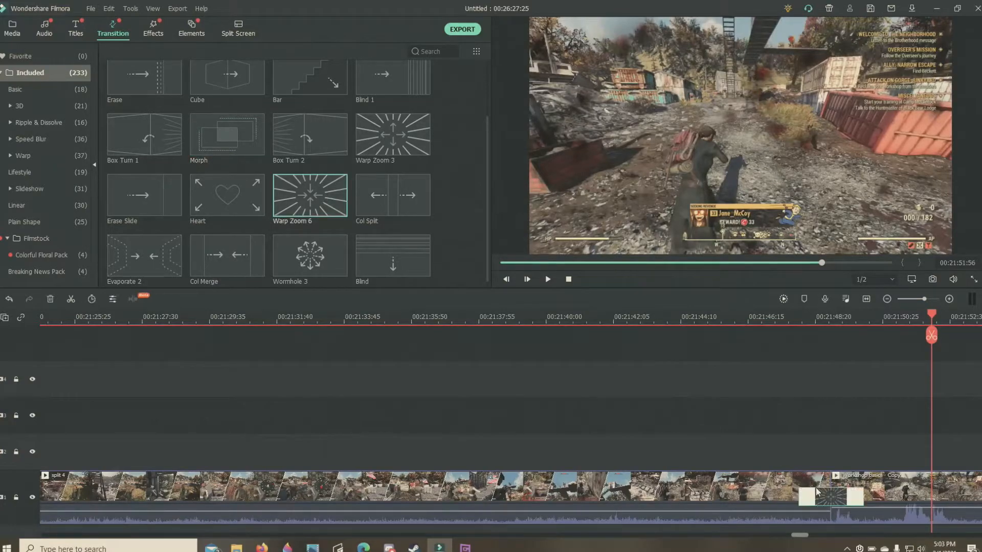
drag(936, 315, 794, 363)
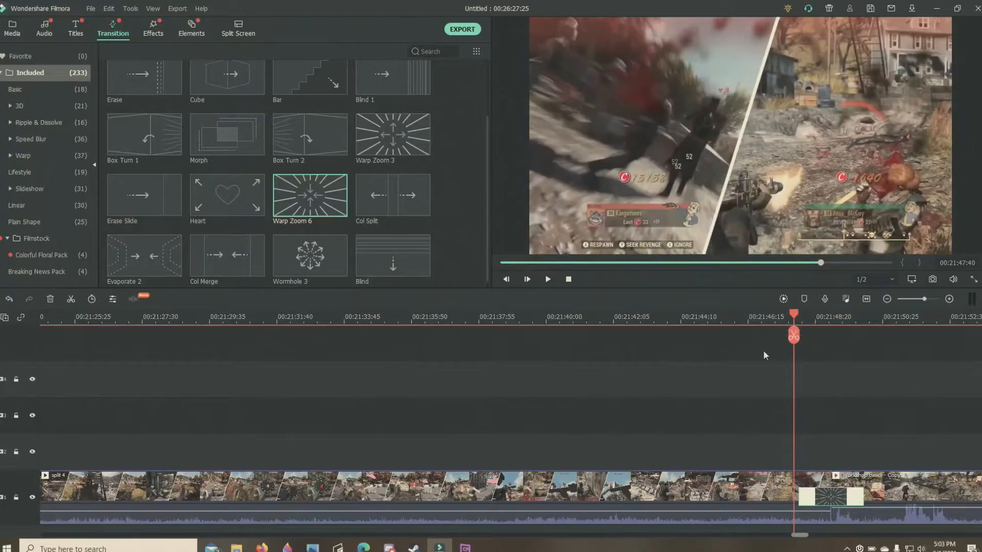
click(553, 280)
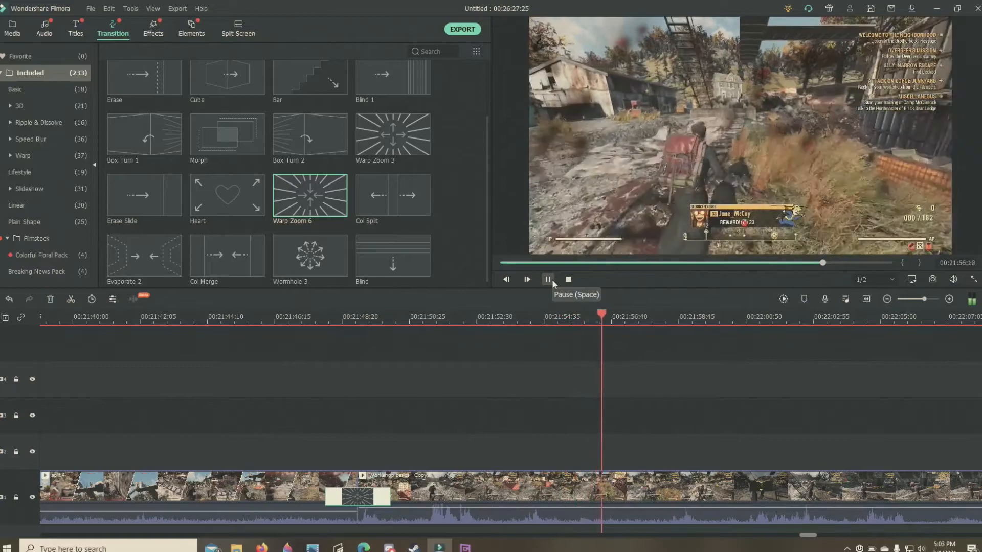
click(551, 279)
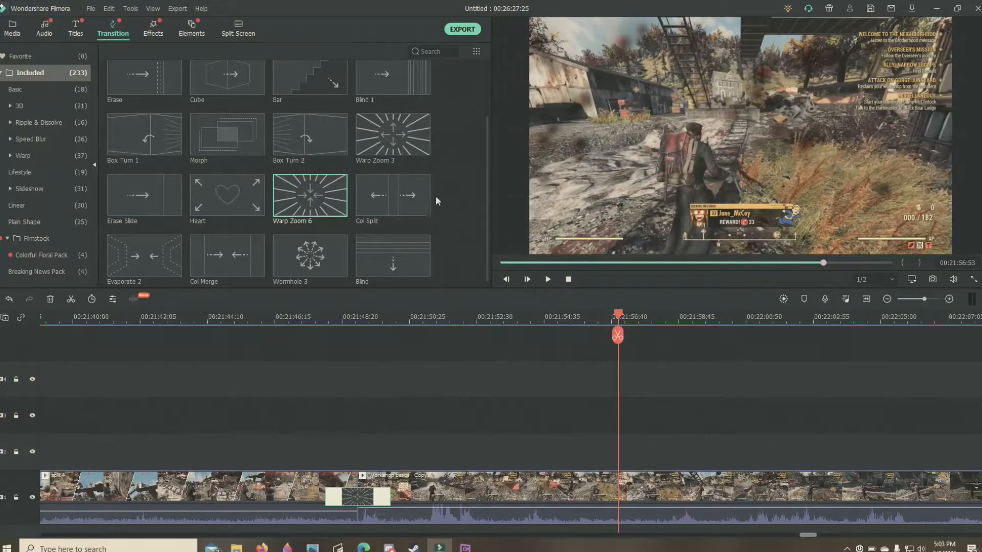
Step: Place the split 5 clip on track 3 at 00:21:56:53, and move the playhead just before its start
click(13, 31)
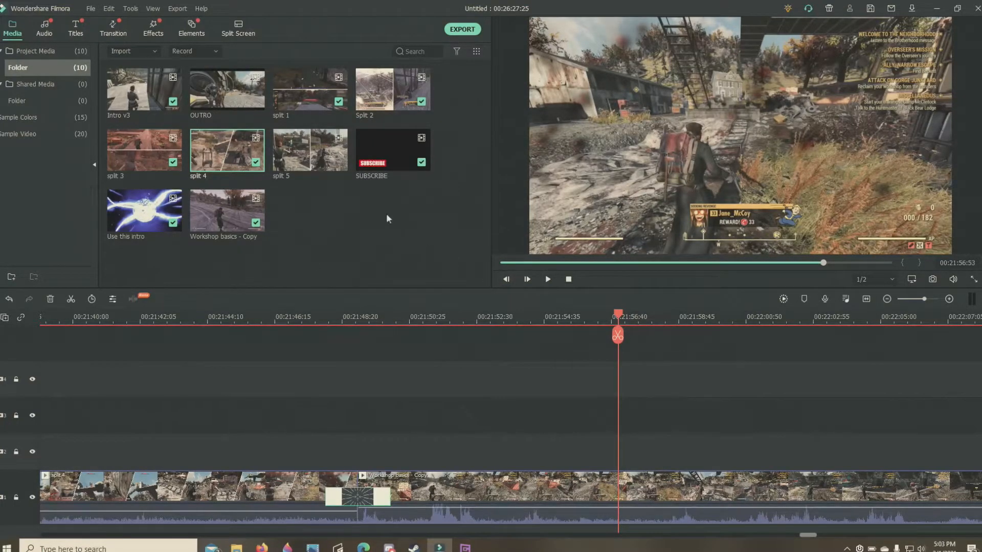
drag(337, 160, 629, 407)
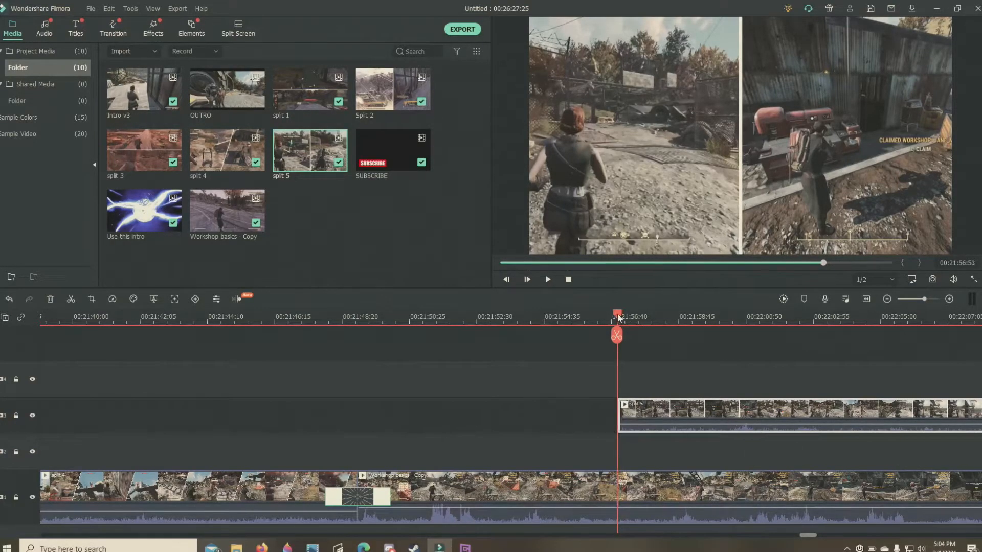
drag(618, 318, 617, 318)
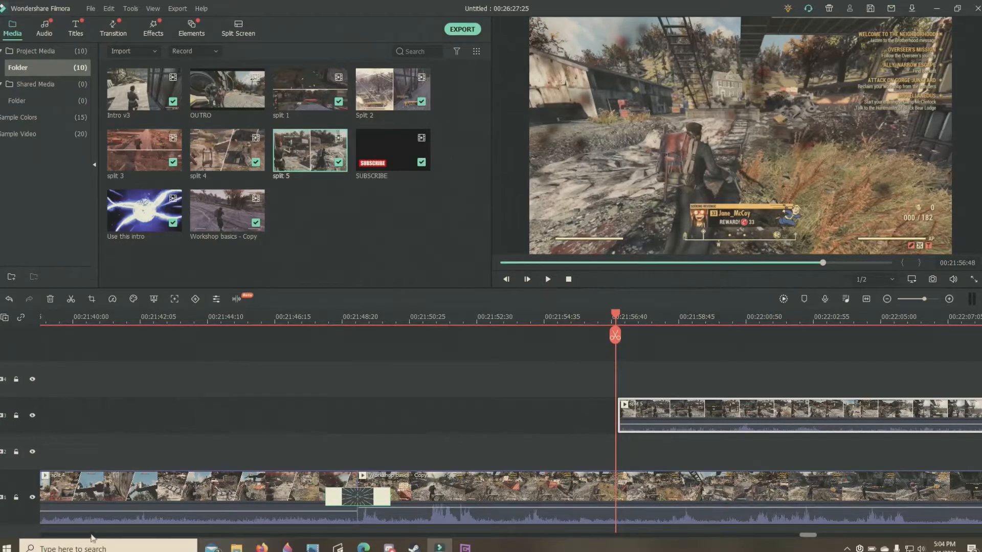
Step: Lock and hide track 1, and play split 5 from its start until the claim-workshop prompt is on screen
click(16, 497)
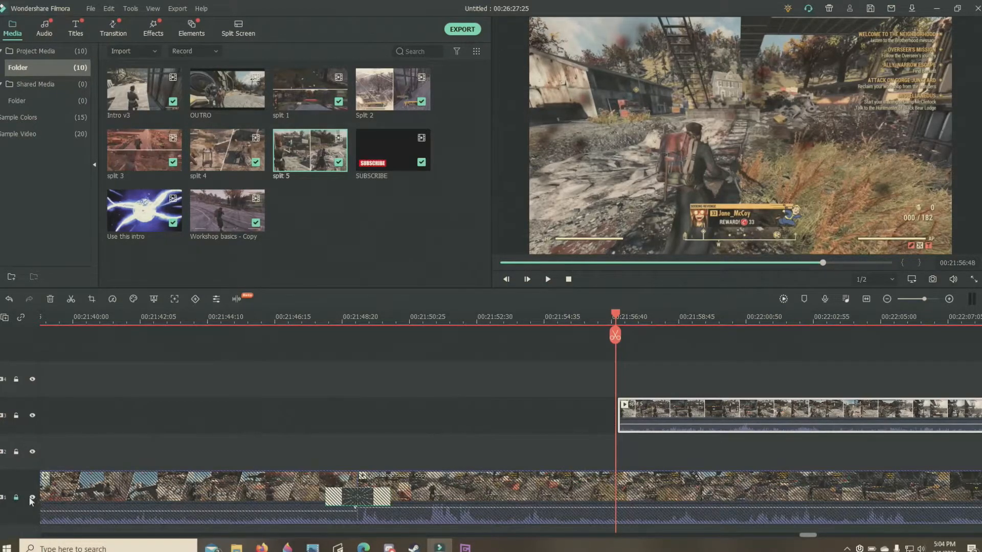
click(32, 497)
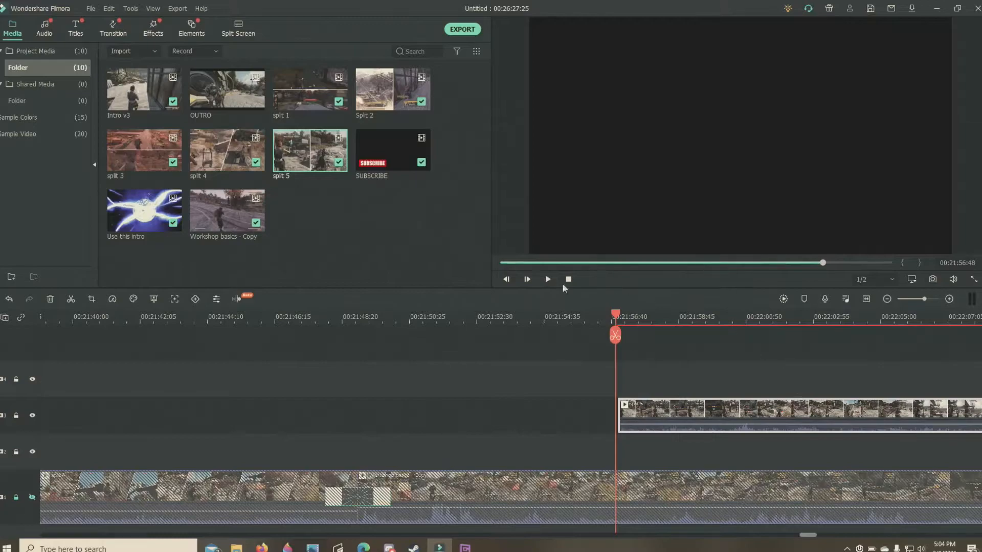
click(547, 279)
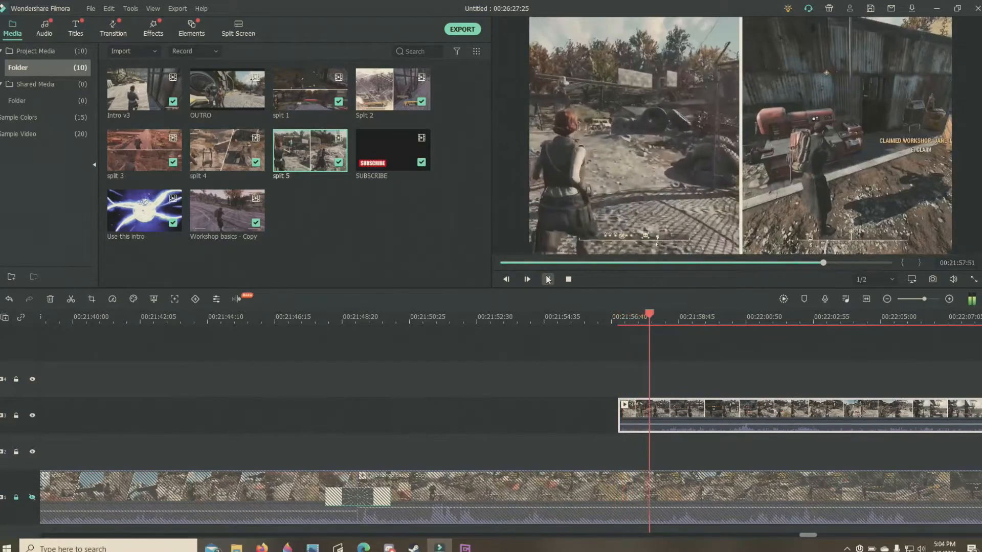
click(547, 280)
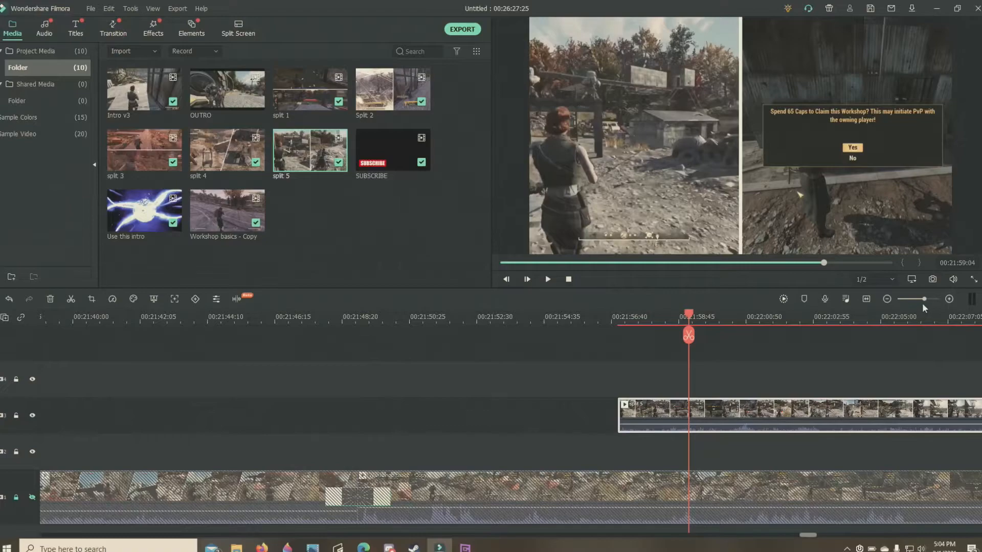
Step: Set the playhead at 00:21:58:28, the first frame of split 5 showing the claim-workshop prompt, and select the clip
drag(924, 300, 950, 301)
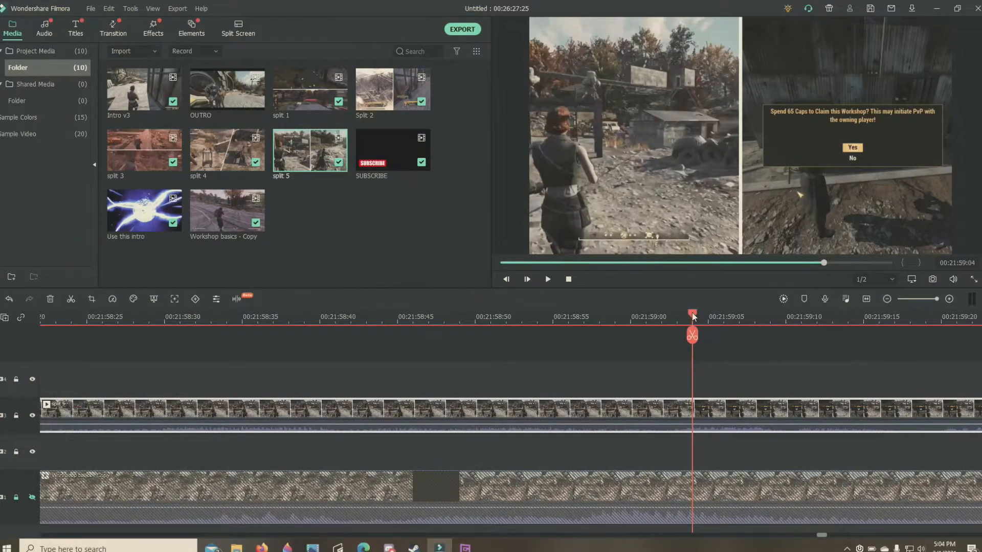
drag(693, 318, 94, 358)
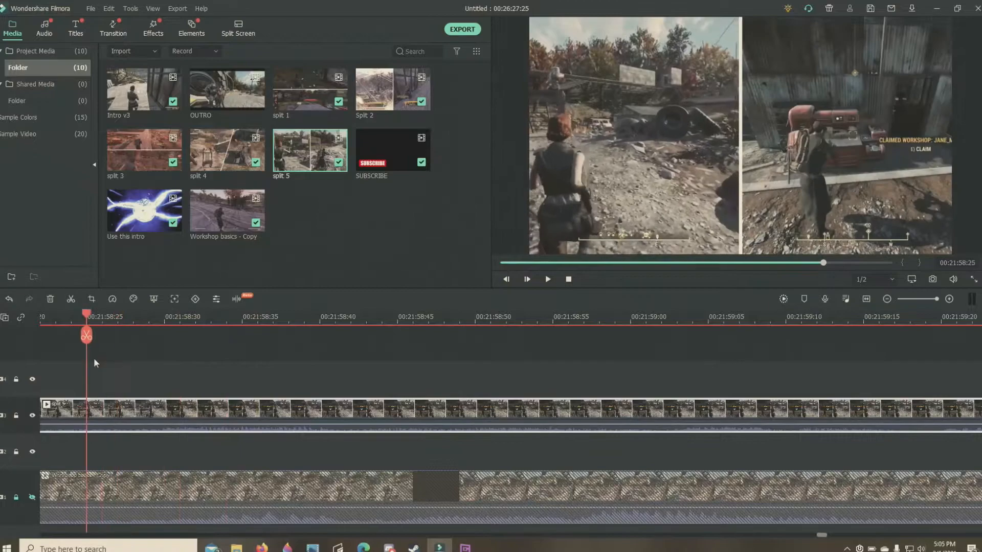
click(97, 354)
click(101, 319)
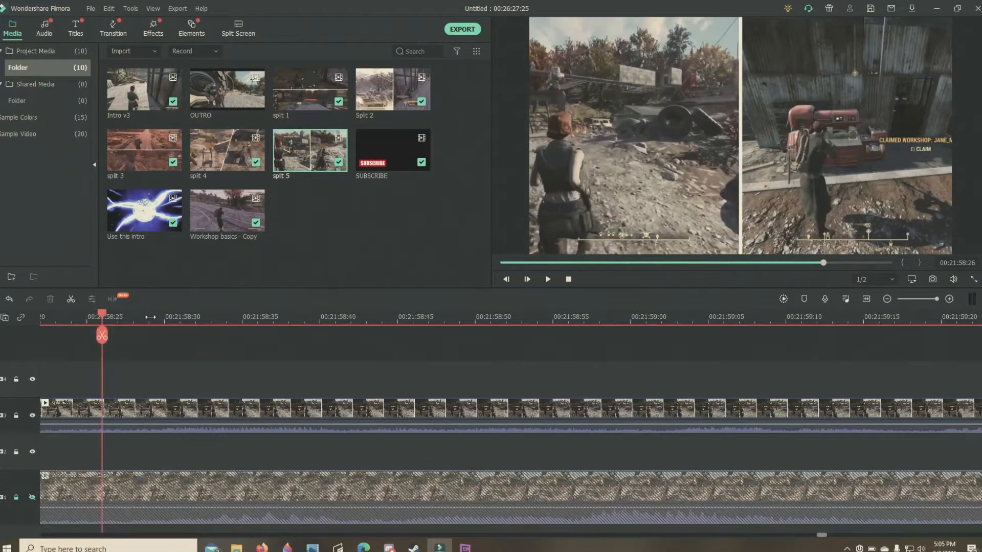
click(148, 318)
click(135, 318)
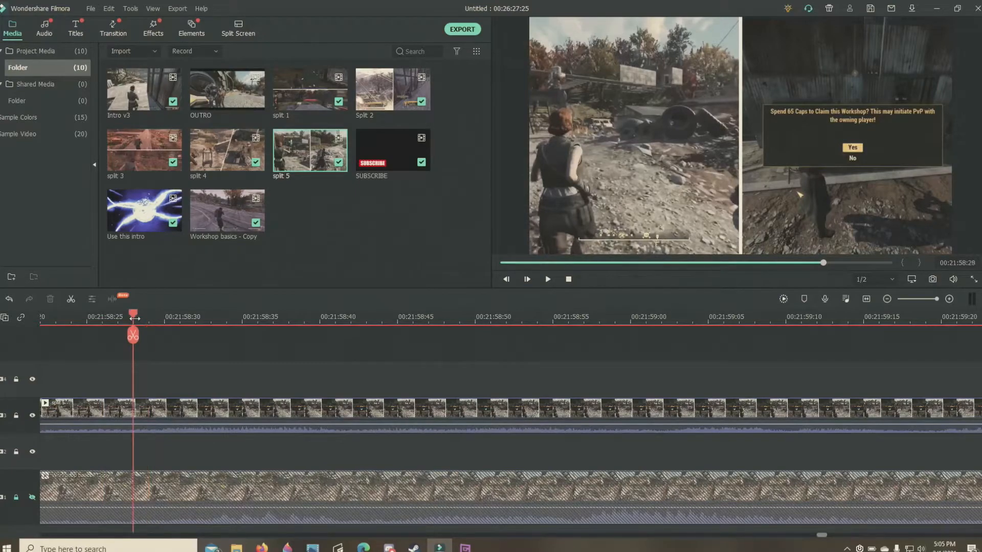
click(119, 318)
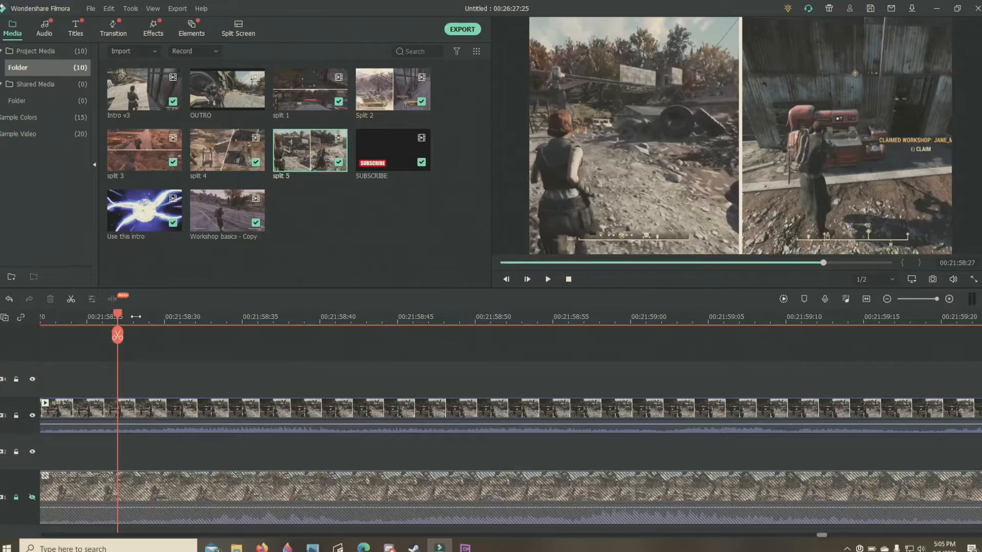
click(134, 317)
click(197, 422)
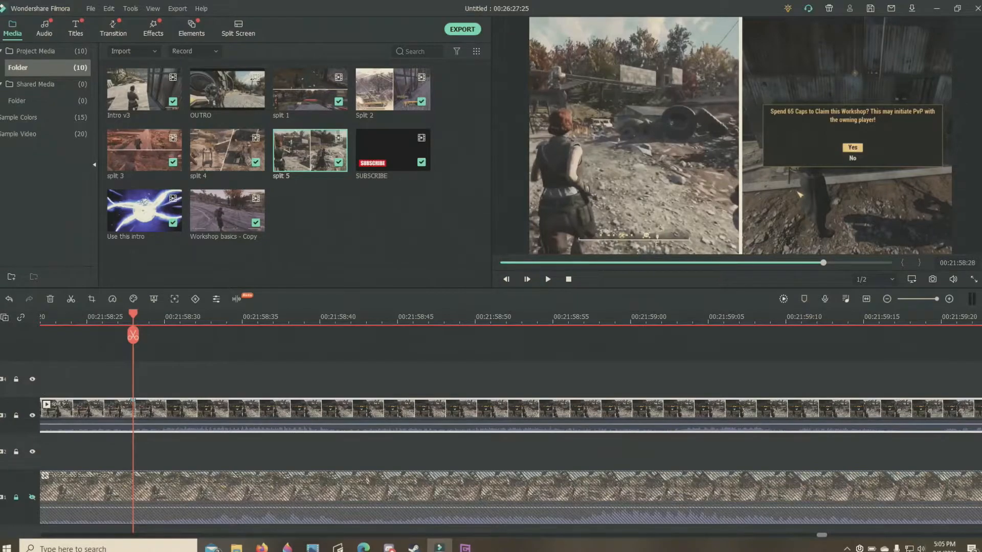
Step: Lock and hide track 3 with split 5, and unhide track 1 with the Workshop basics clip
click(16, 415)
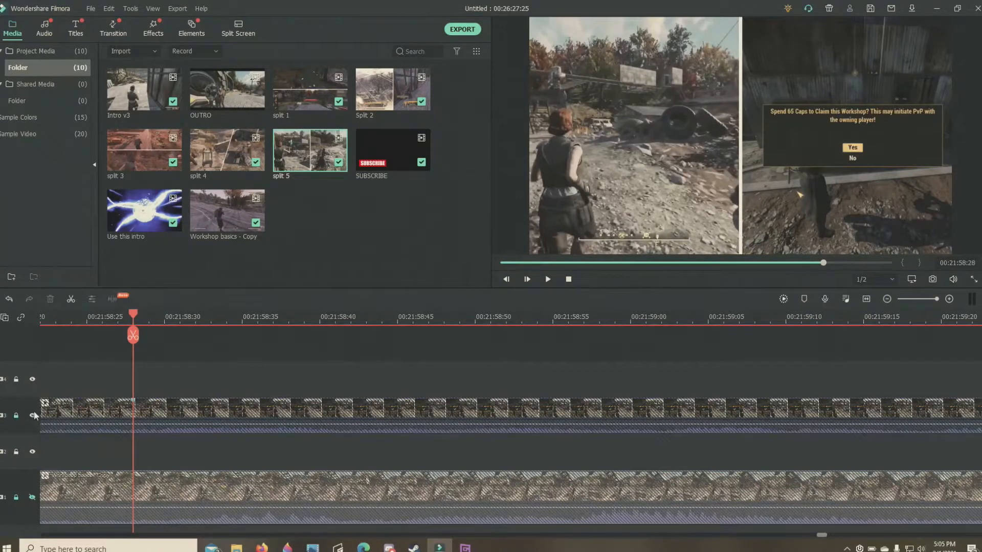
click(32, 415)
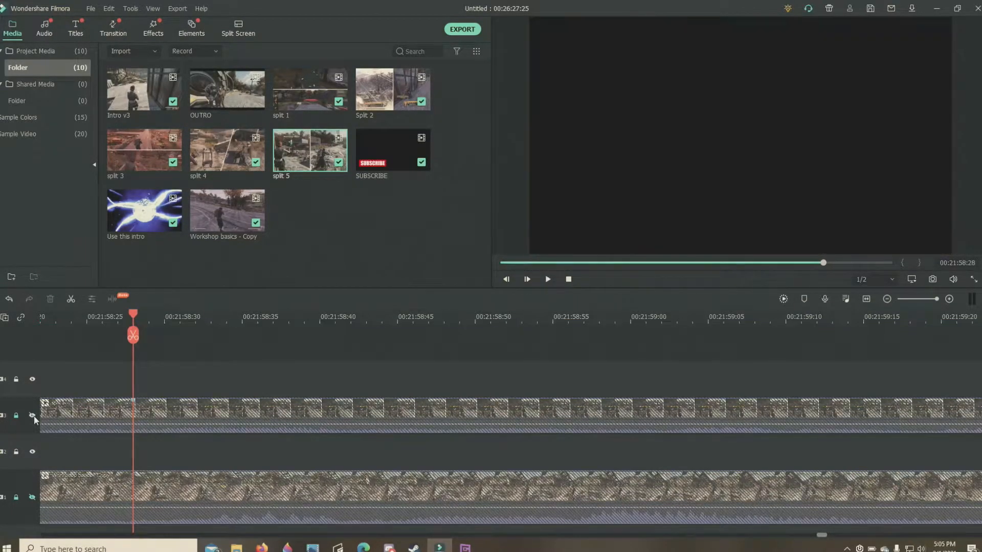
click(33, 498)
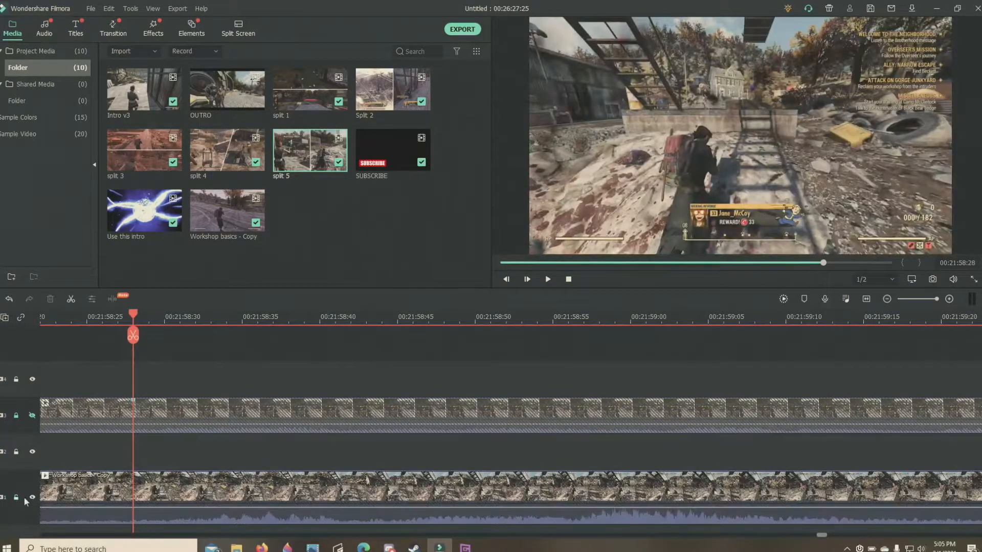
Step: Play the Workshop basics clip from 00:21:58:28 in short bursts until the prompt to spend caps and claim the workshop is on screen
click(550, 279)
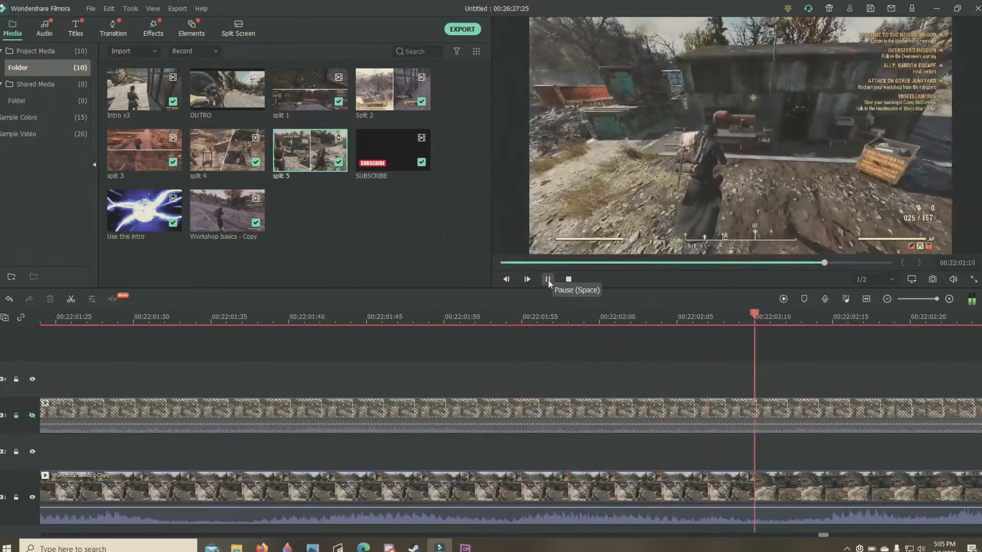
click(547, 279)
click(548, 280)
click(548, 279)
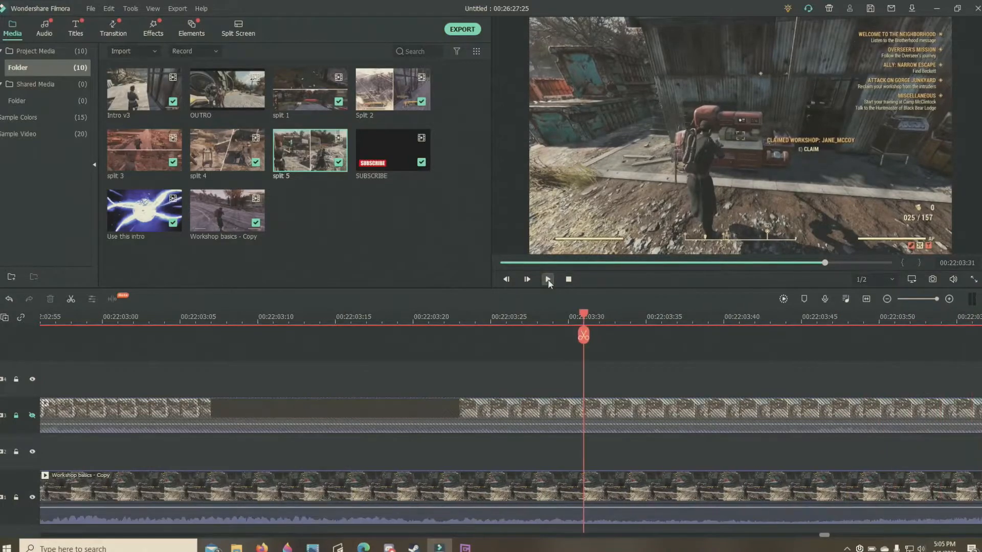
click(548, 280)
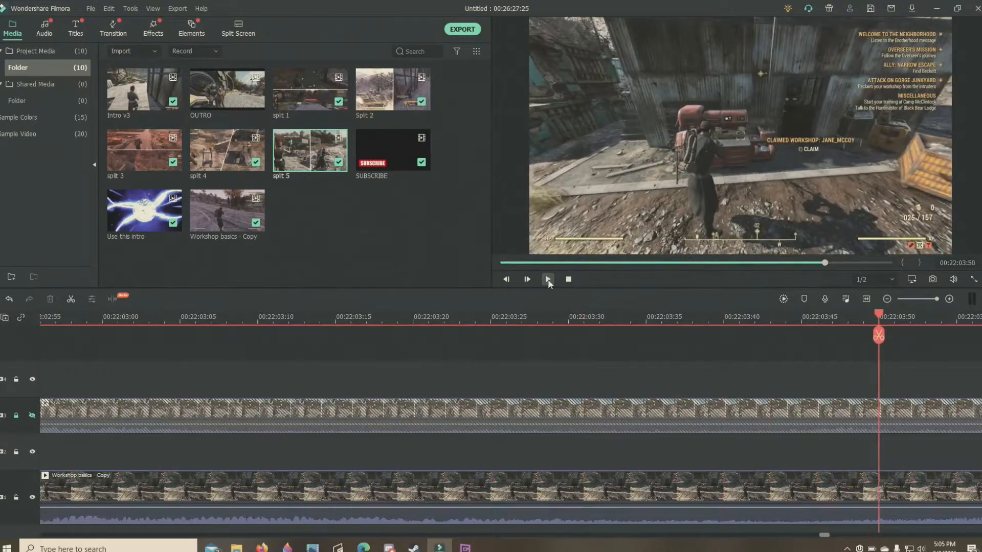
click(547, 280)
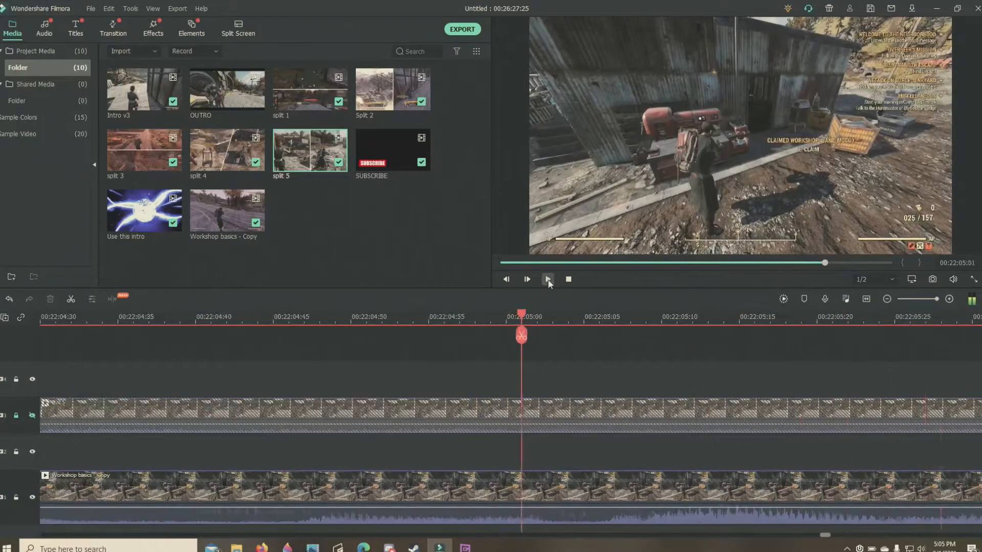
click(548, 279)
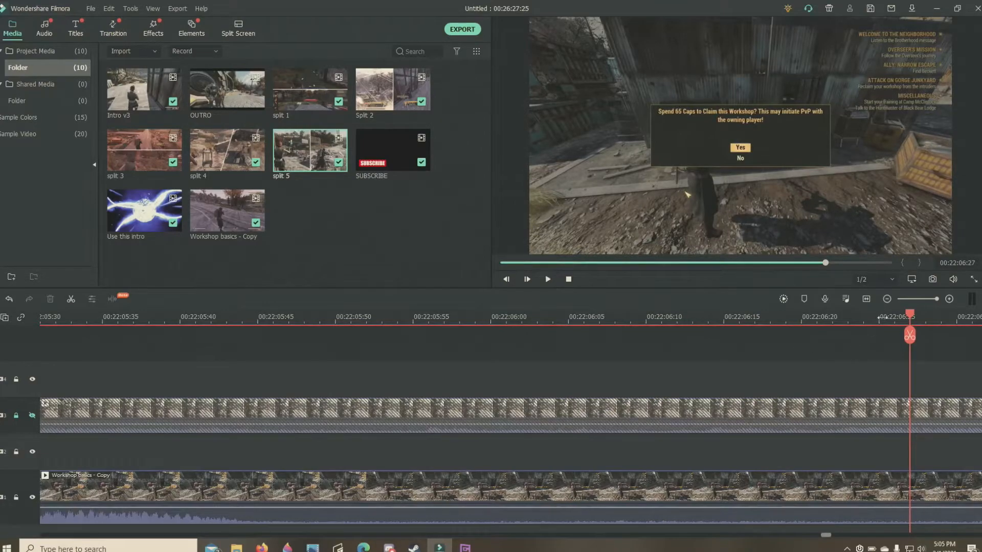
Step: Mark the Workshop basics clip at 00:22:06:19, the first frame of its claim-workshop prompt, and unhide and unlock track 3
drag(911, 319, 787, 303)
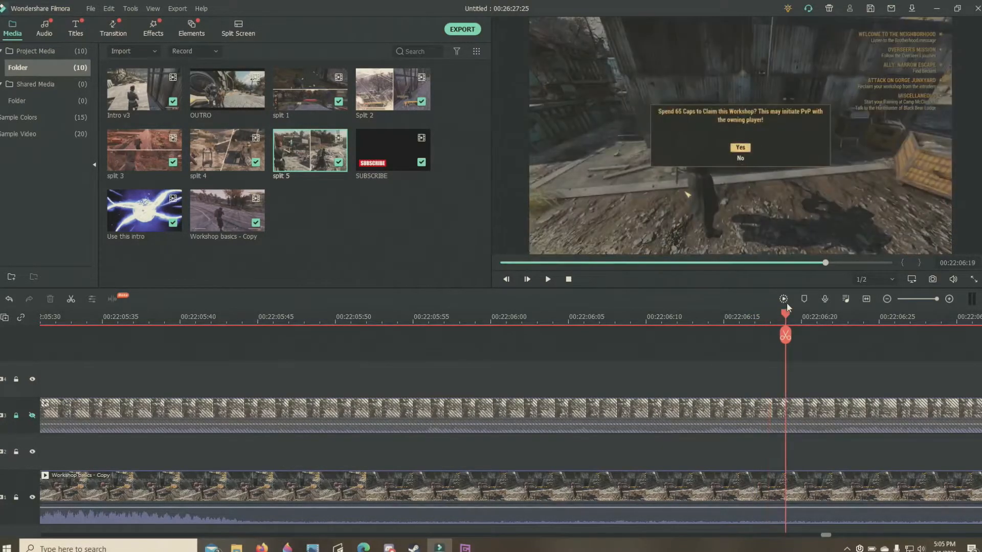
click(816, 491)
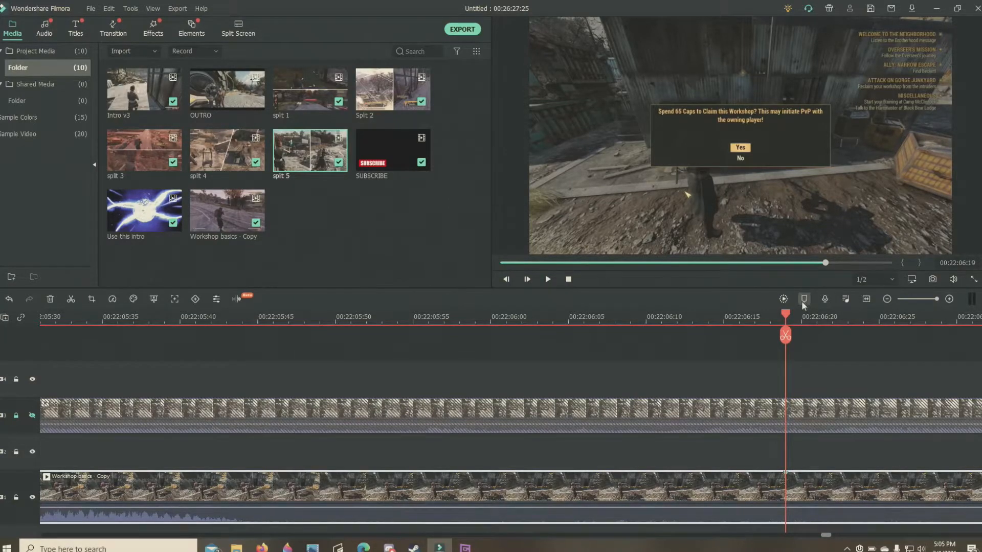
click(32, 416)
click(16, 415)
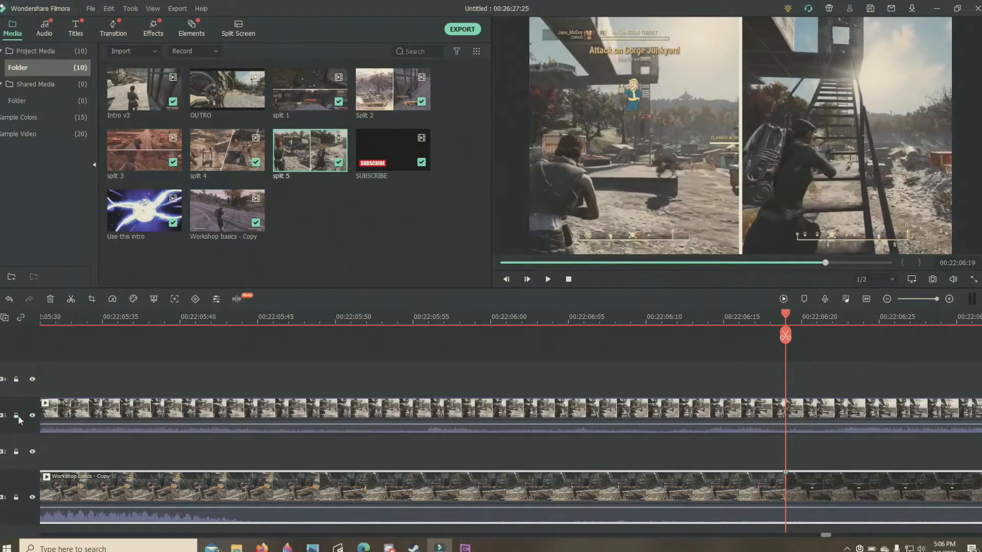
Step: Move the split 5 clip from track 3 to track 2 at 00:22:06:19, and shift it earlier in small increments
click(913, 298)
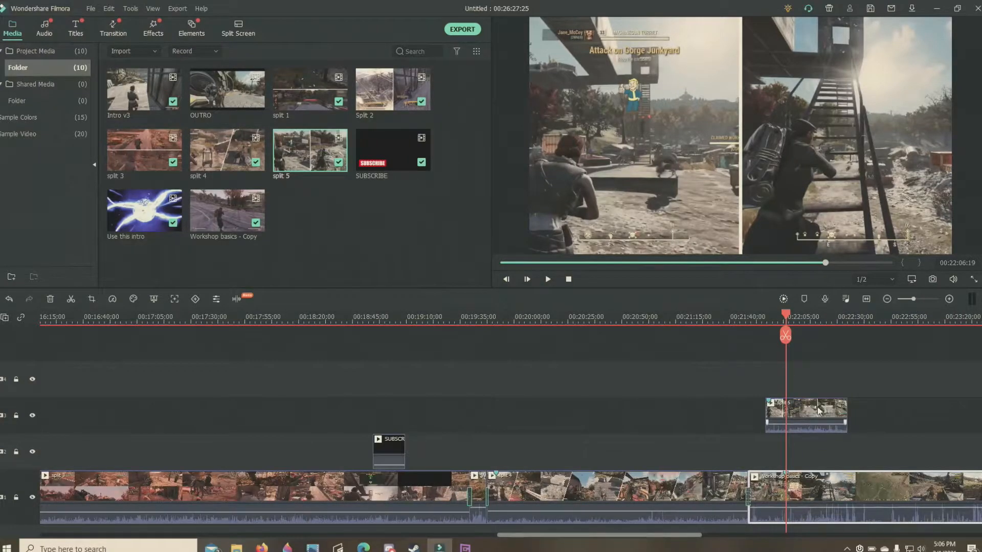
drag(805, 418, 818, 452)
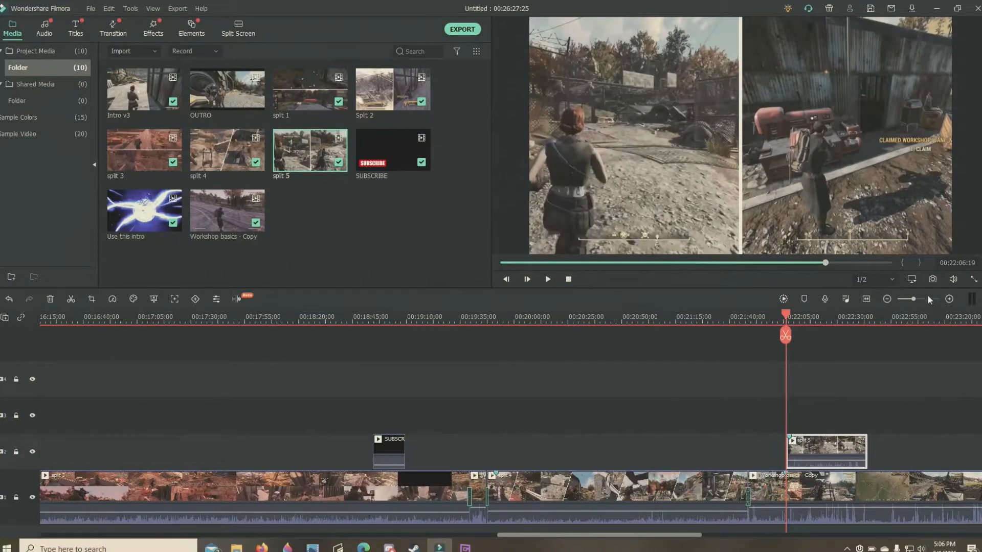
drag(914, 298, 937, 300)
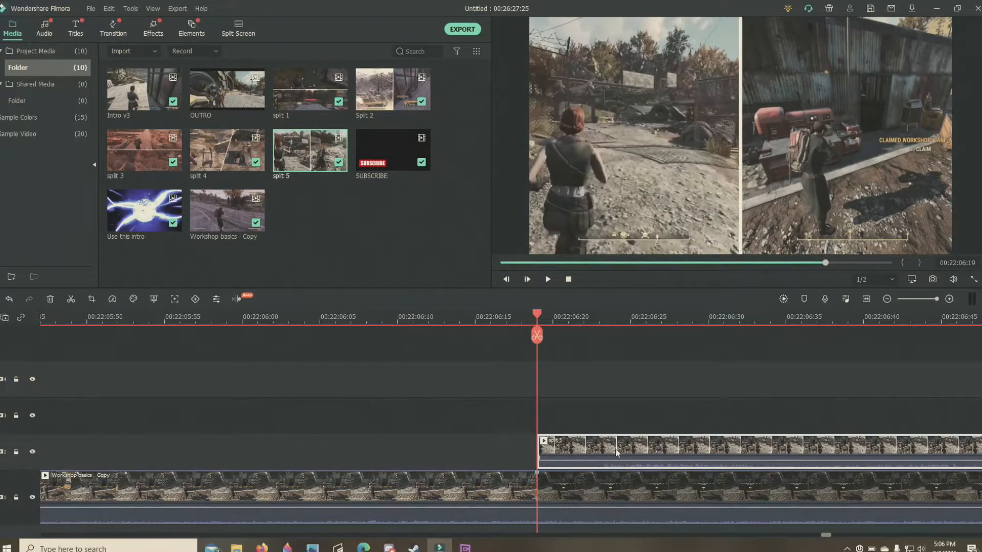
drag(660, 452, 574, 456)
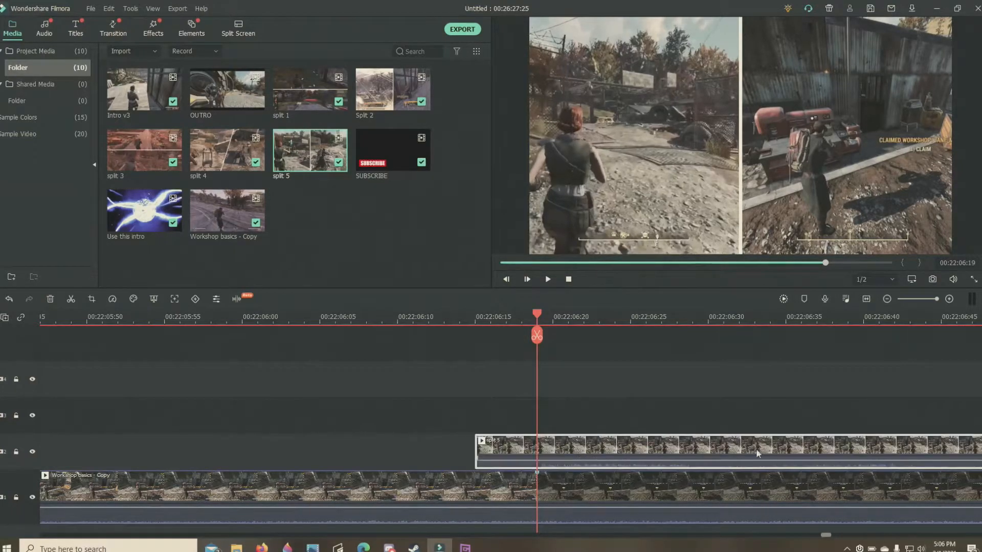
drag(920, 454, 664, 455)
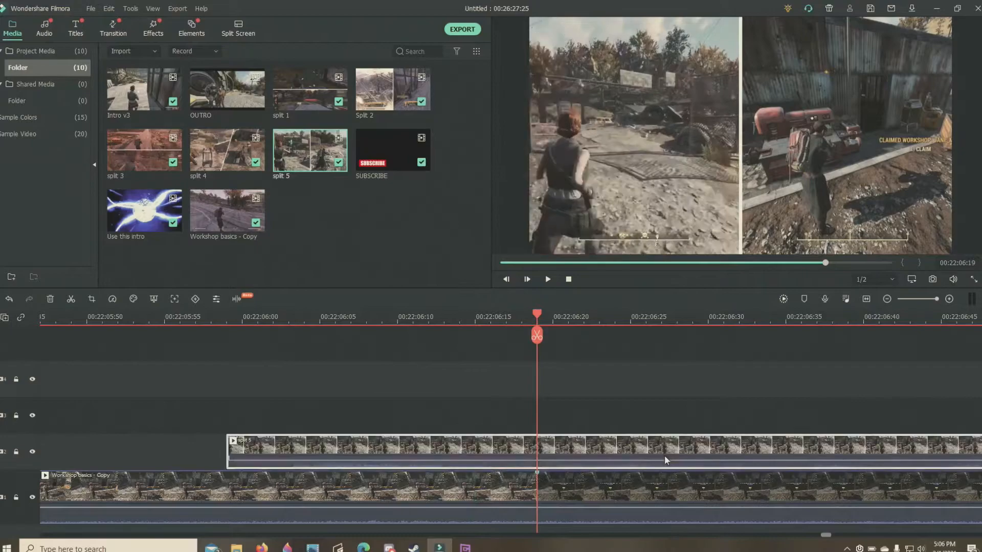
drag(887, 452, 661, 461)
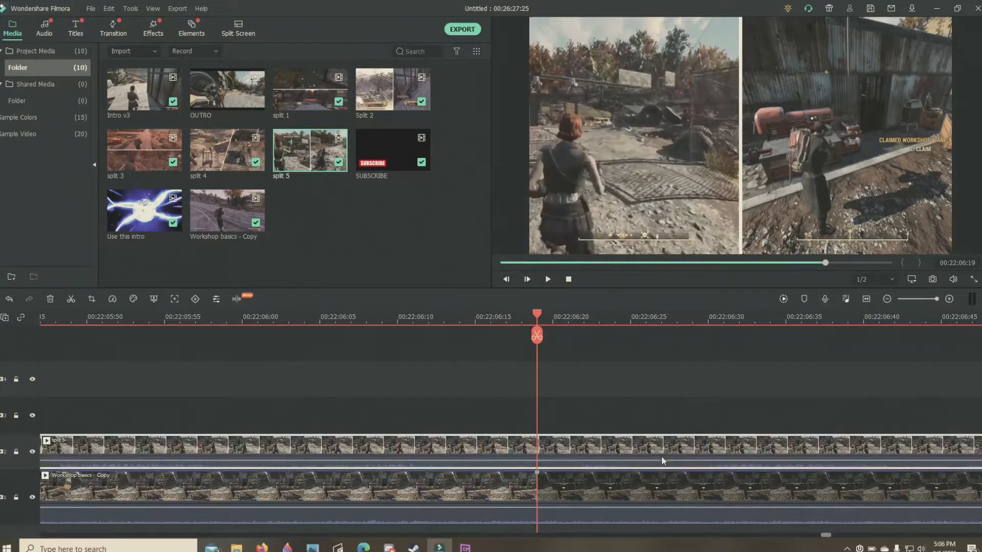
drag(925, 462, 656, 461)
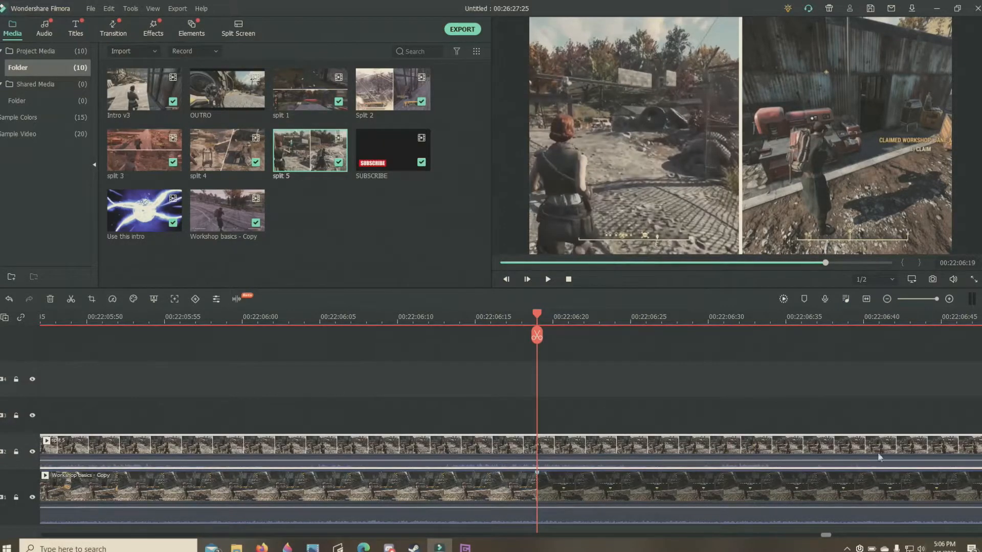
Step: Shift split 5 further earlier on track 2 until its claim-prompt marker lines up with the Workshop basics marker at 00:22:06:19
click(927, 299)
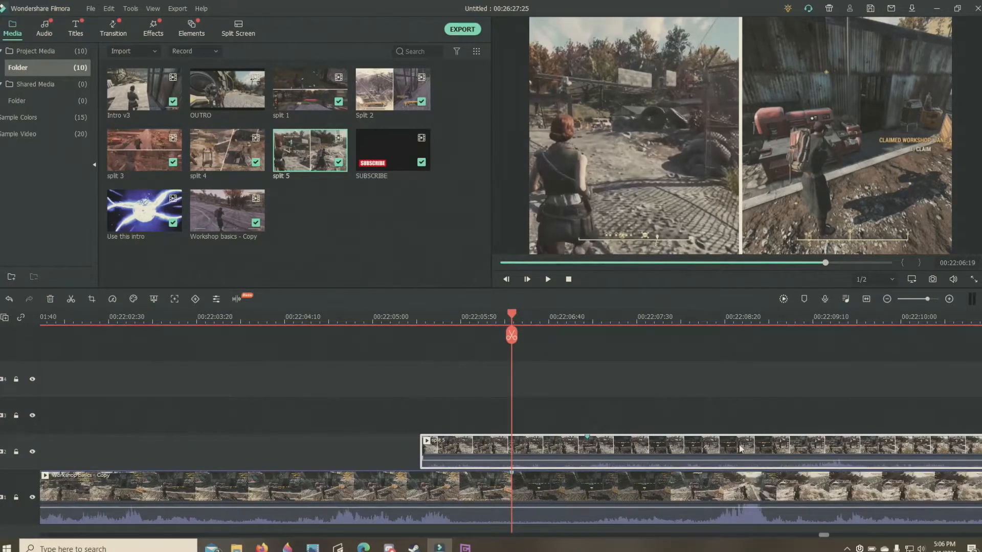
drag(740, 448, 677, 447)
drag(928, 301, 956, 301)
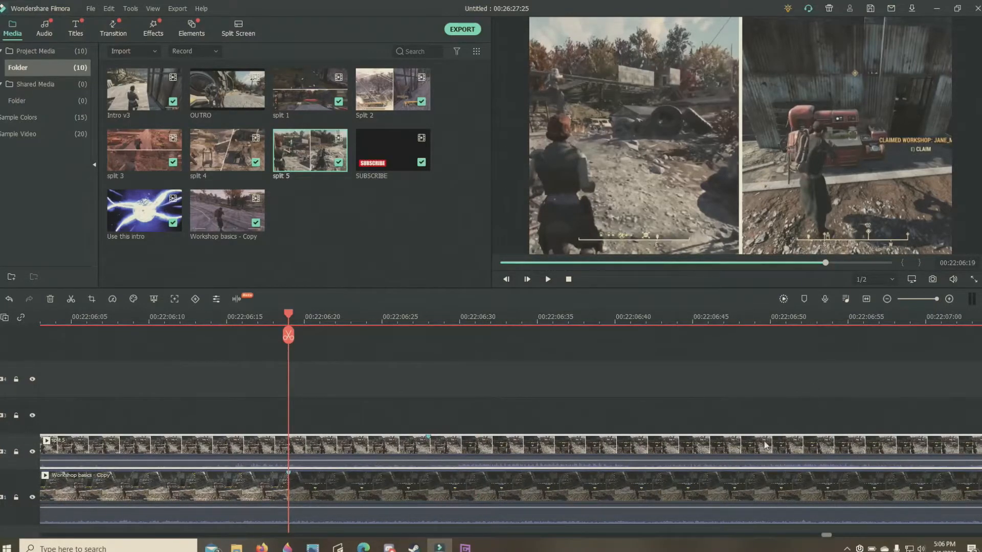
drag(766, 445, 600, 448)
mouse_move(527, 441)
mouse_down()
mouse_move(597, 442)
mouse_move(526, 444)
mouse_up()
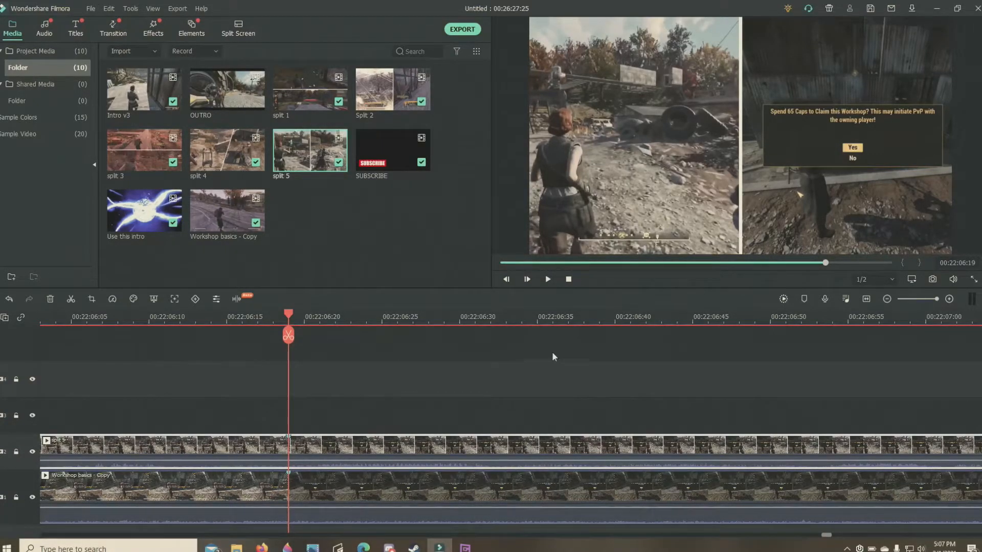
Step: Split the Workshop basics clip at 00:22:04:43, where split 5 starts, and lock and hide track 2
click(921, 300)
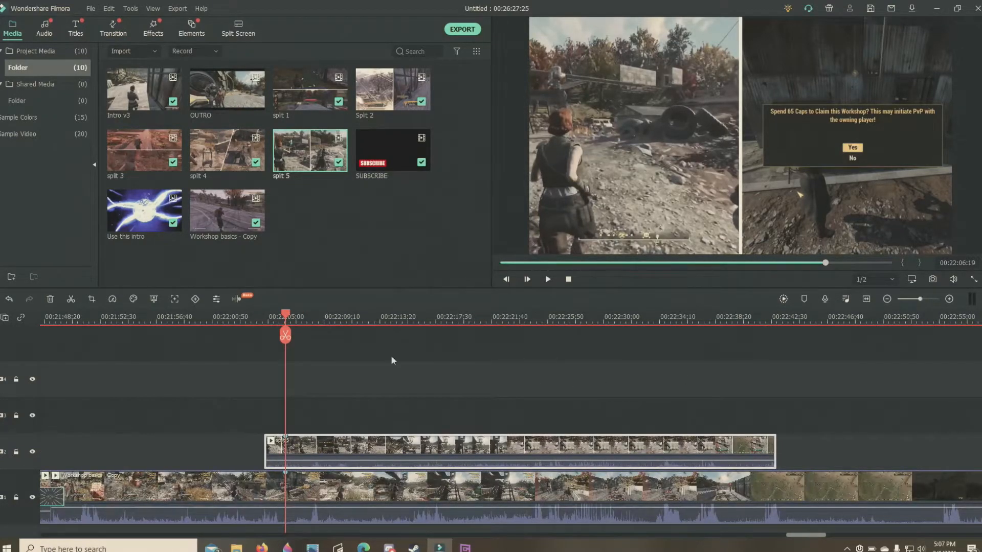
drag(283, 316, 264, 319)
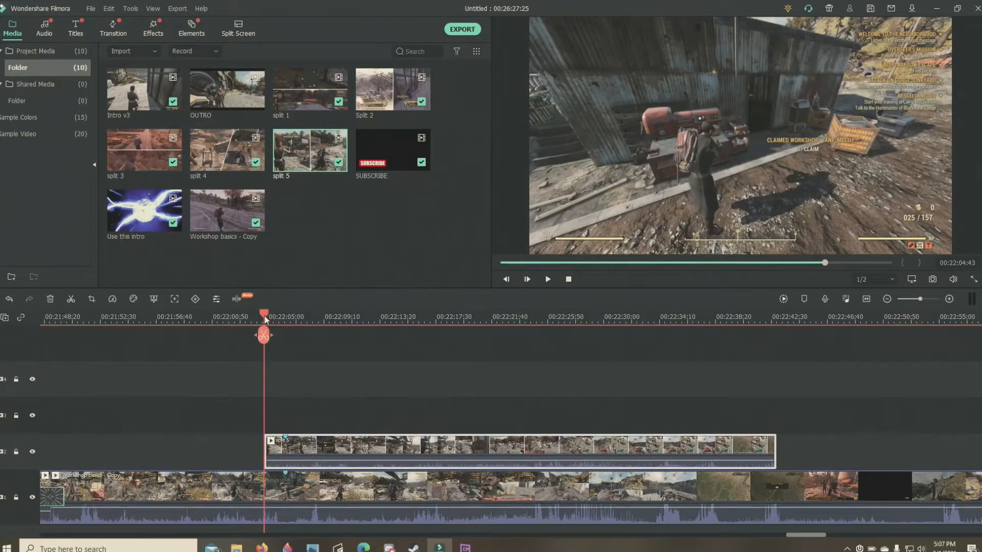
click(264, 335)
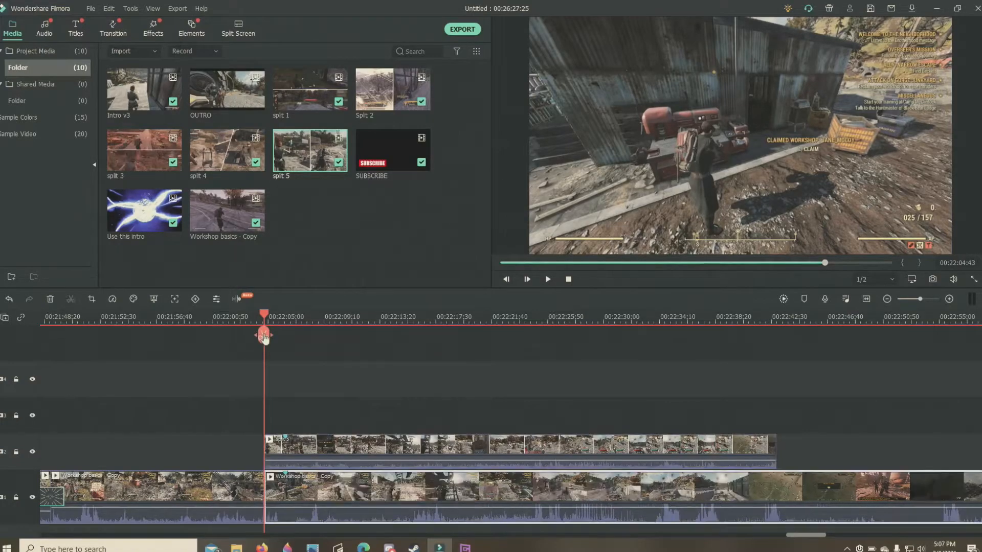
click(19, 451)
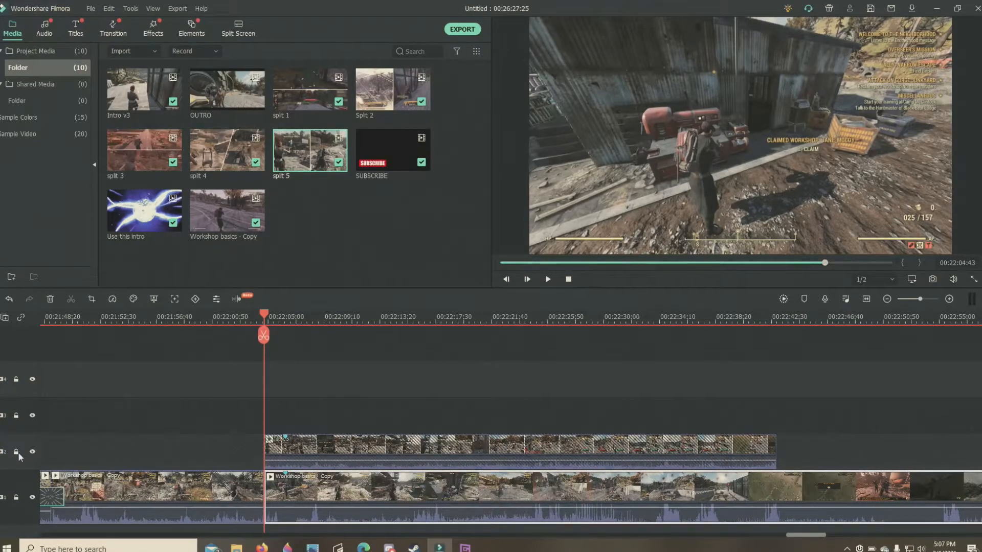
click(32, 451)
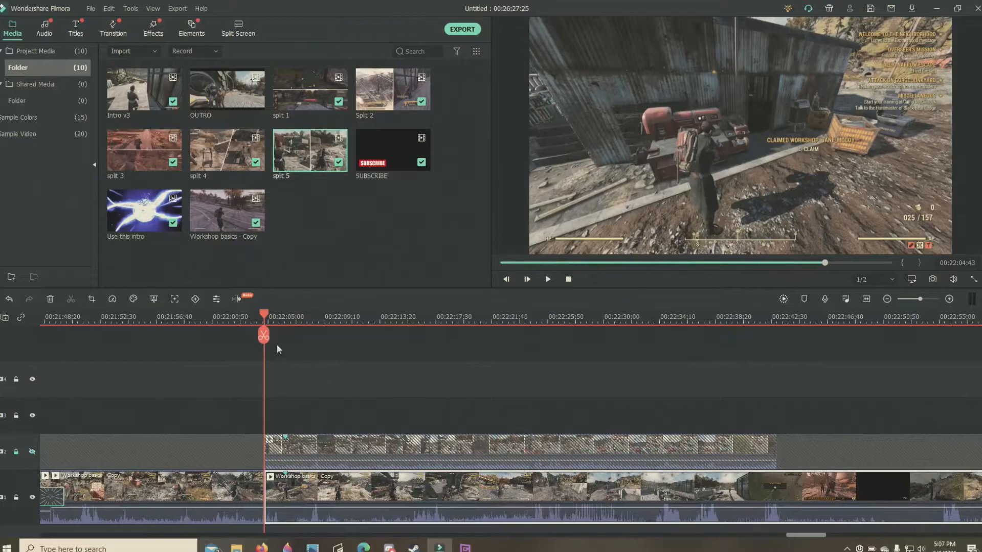
Step: Split the Workshop basics clip at 00:22:42:52, where split 5 ends, and delete the section beneath split 5
drag(258, 311, 776, 369)
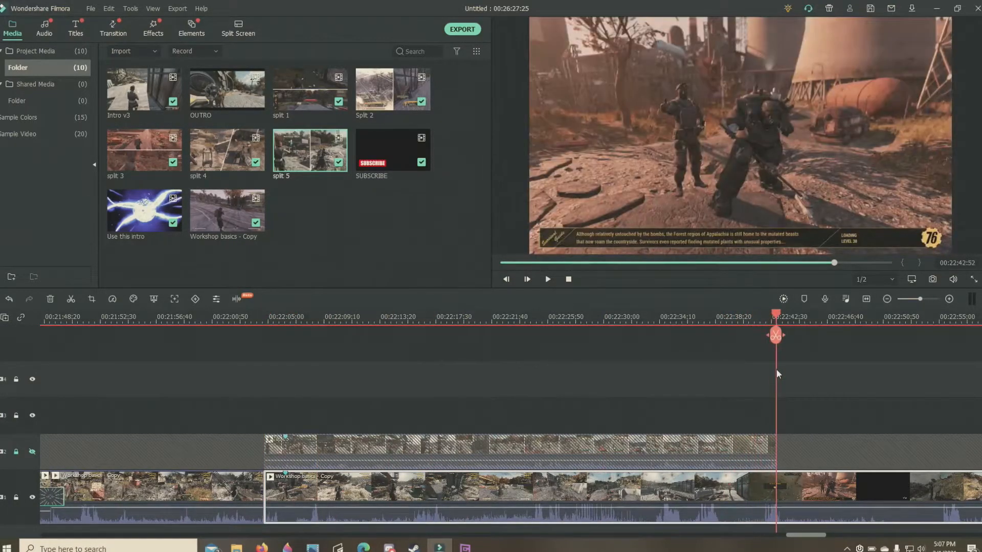
click(776, 336)
click(544, 498)
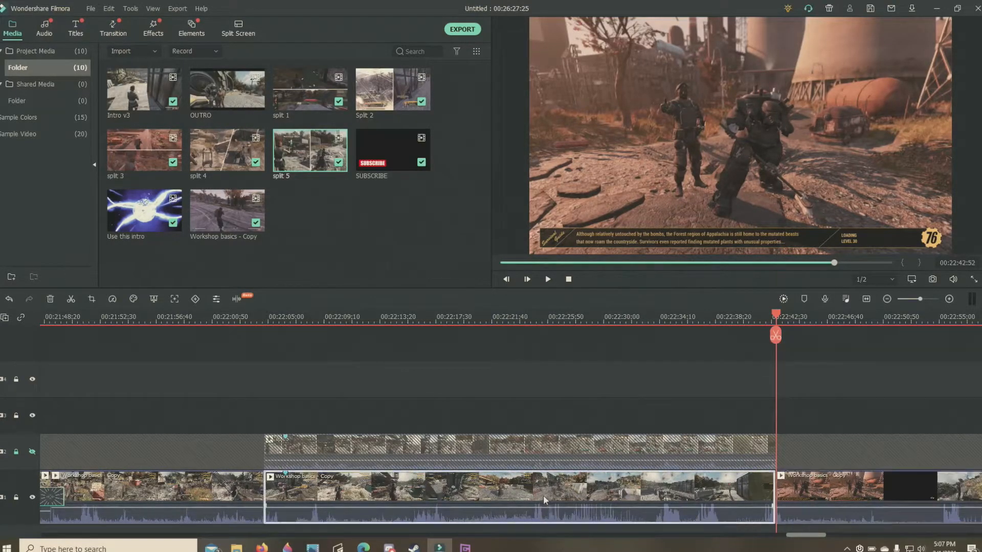
right_click(543, 498)
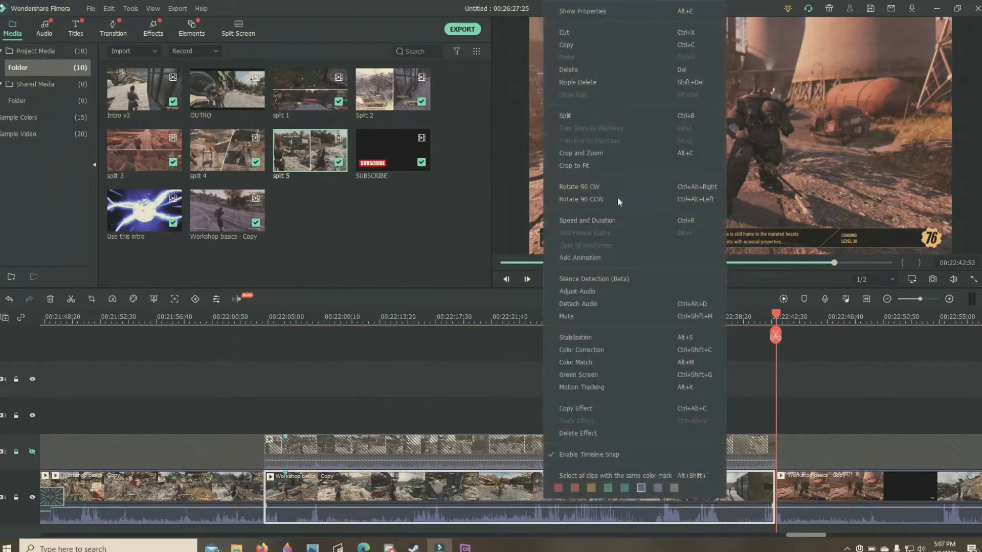
click(595, 70)
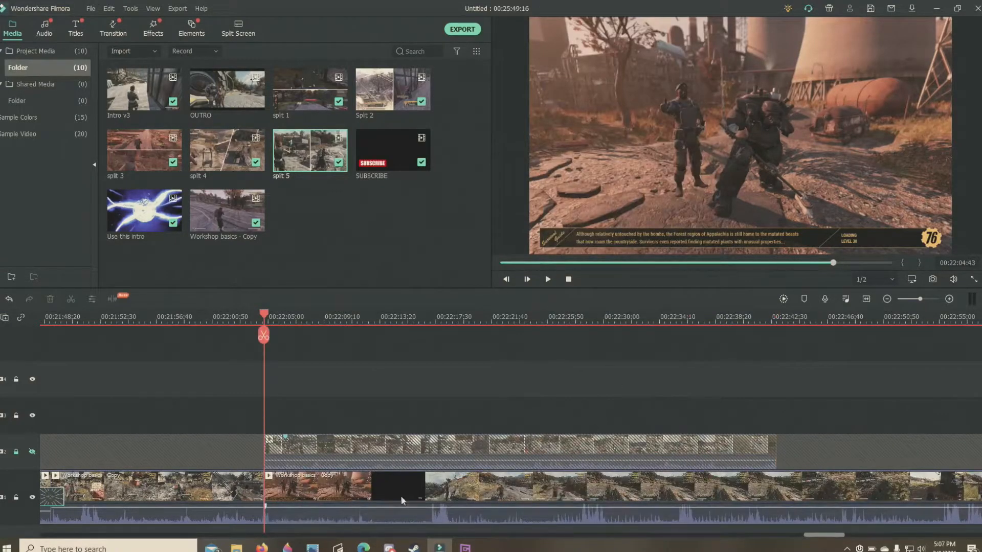
Step: Open a gap after 00:22:04:43 on track 1, unlock and unhide track 2, and insert split 5 between the Workshop basics sections
drag(356, 496, 405, 492)
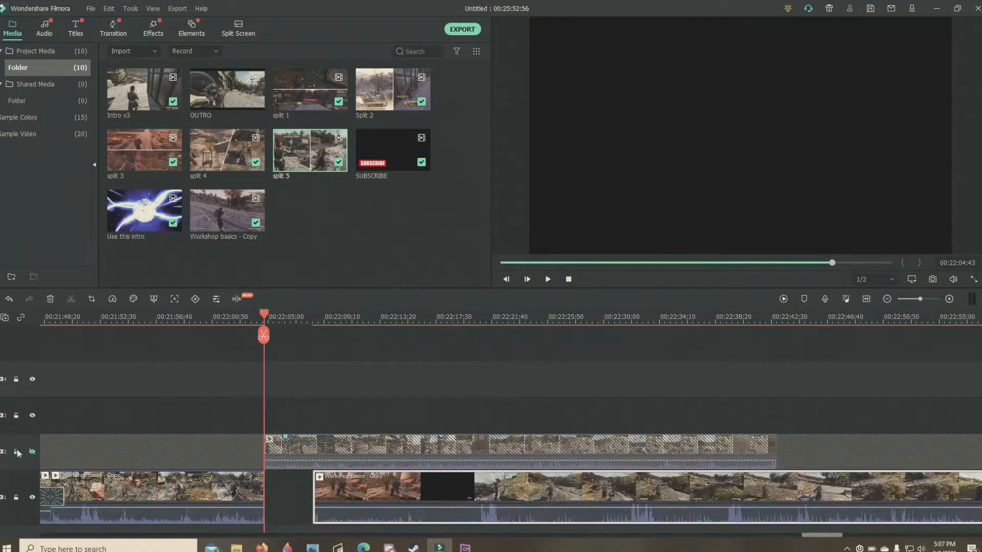
click(32, 452)
drag(287, 456, 286, 490)
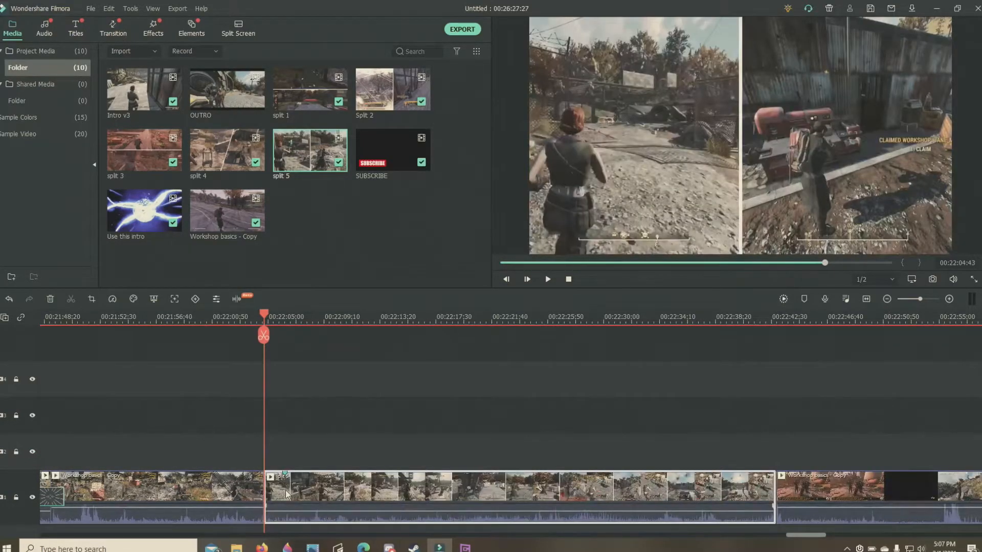
Step: Adjust the audio level of split 5, and add the Heart transition at both its start and its end
click(113, 28)
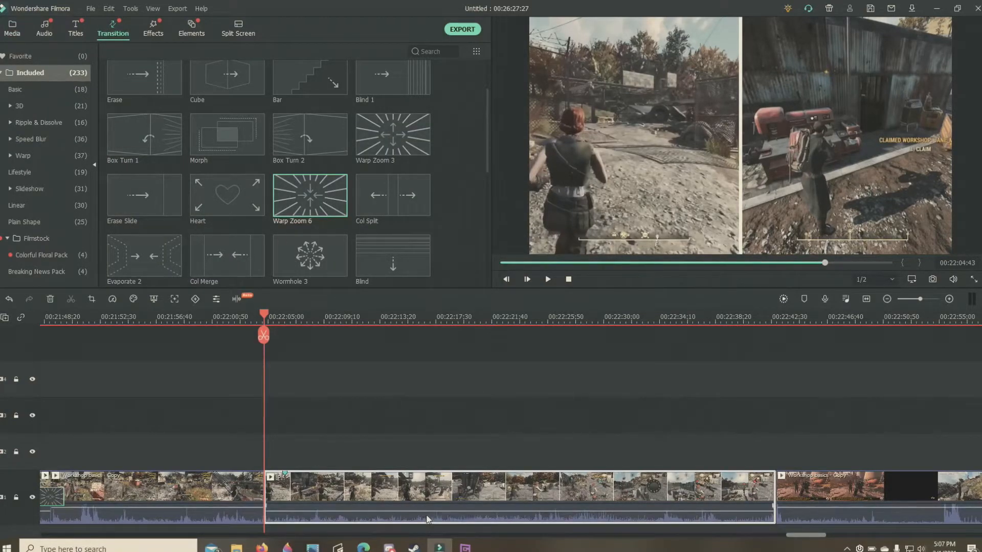
drag(427, 513, 431, 512)
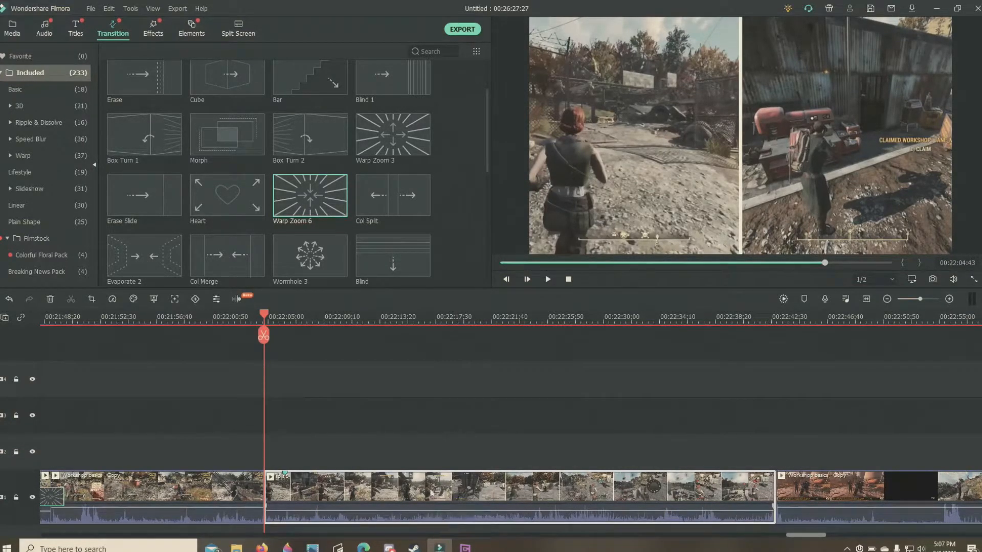
click(251, 207)
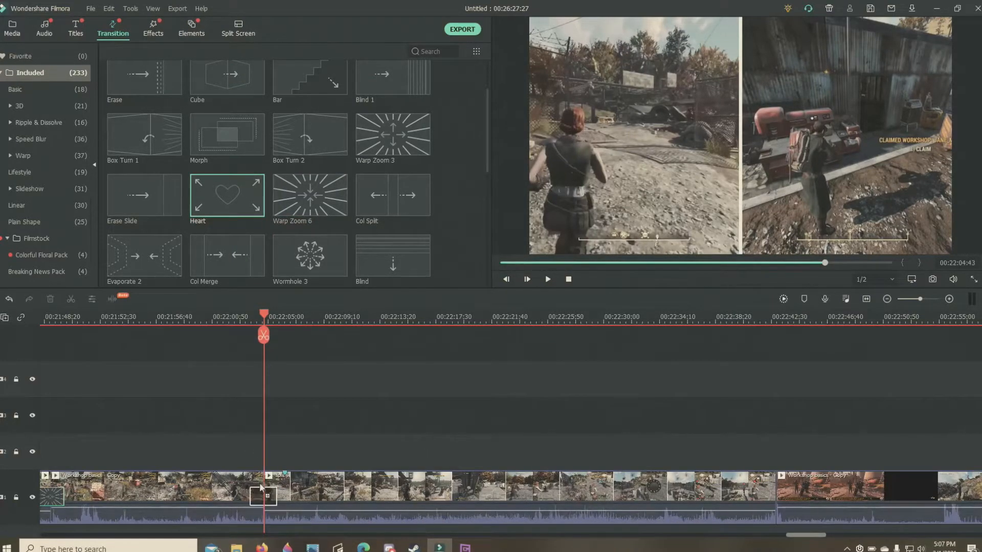
mouse_move(244, 198)
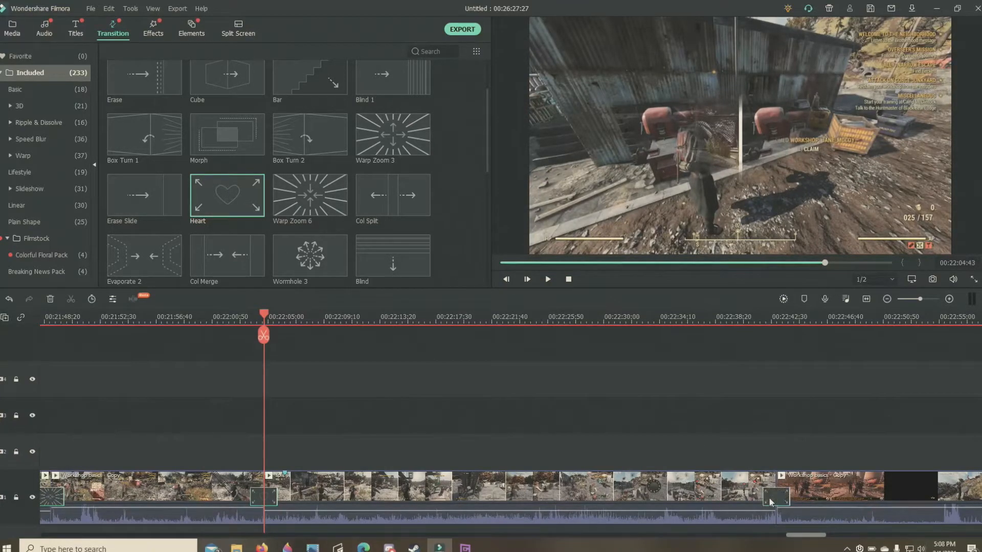
Step: Play back the timeline from just before split 5 to the loading screen after it to check the Heart transitions
click(216, 317)
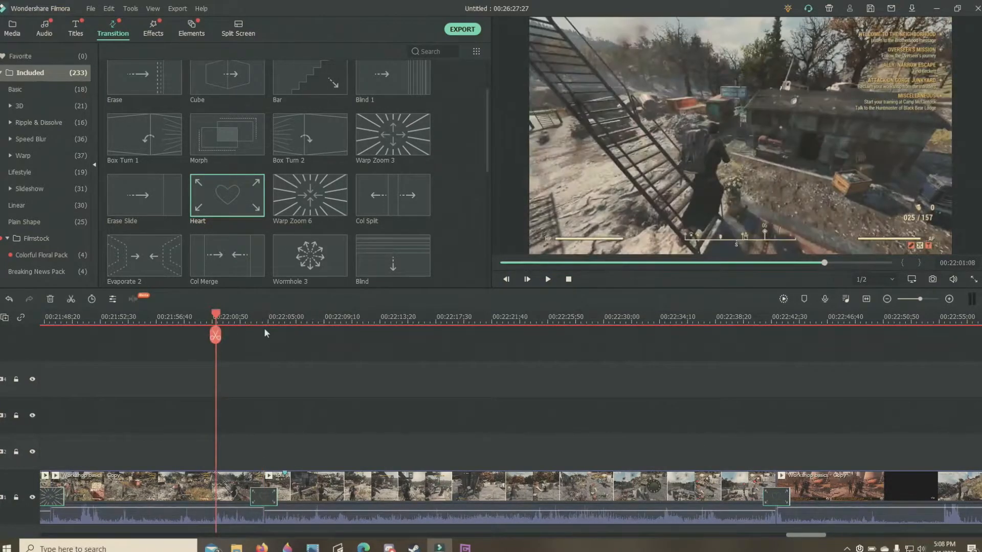
click(238, 317)
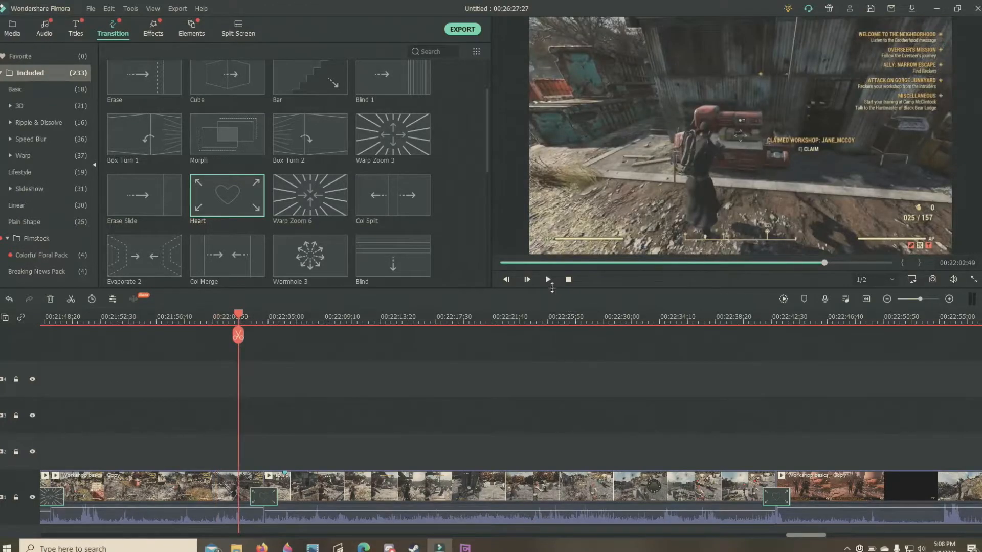
click(549, 279)
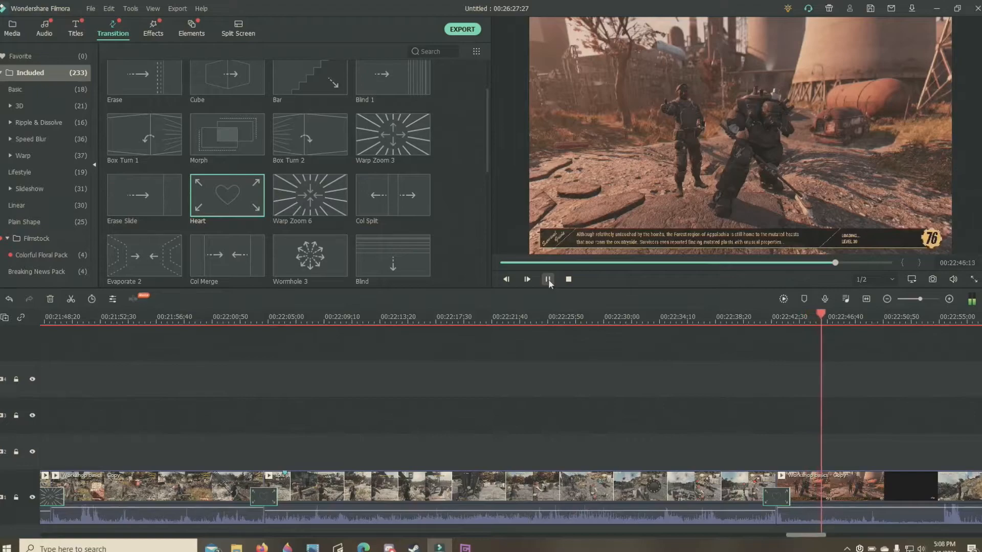
click(549, 280)
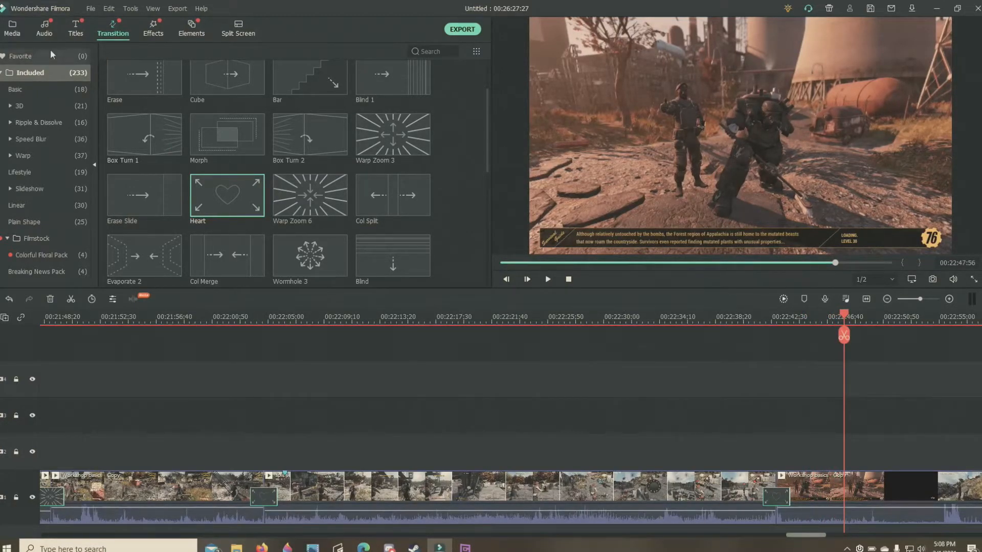
Step: Place the SUBSCRIBE clip on track 2 above the loading screen just after split 5 and adjust its audio level
click(16, 29)
drag(389, 169, 796, 462)
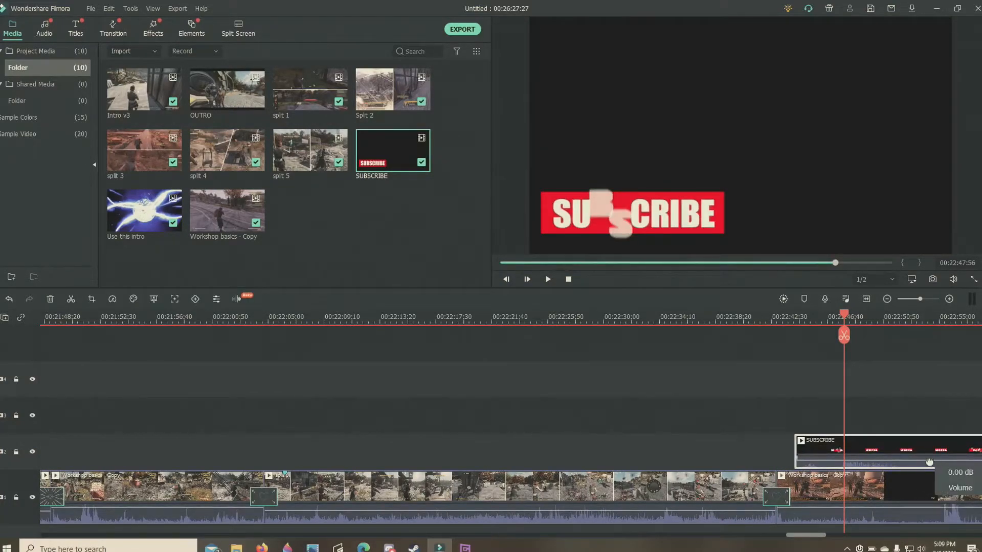
drag(929, 461, 938, 464)
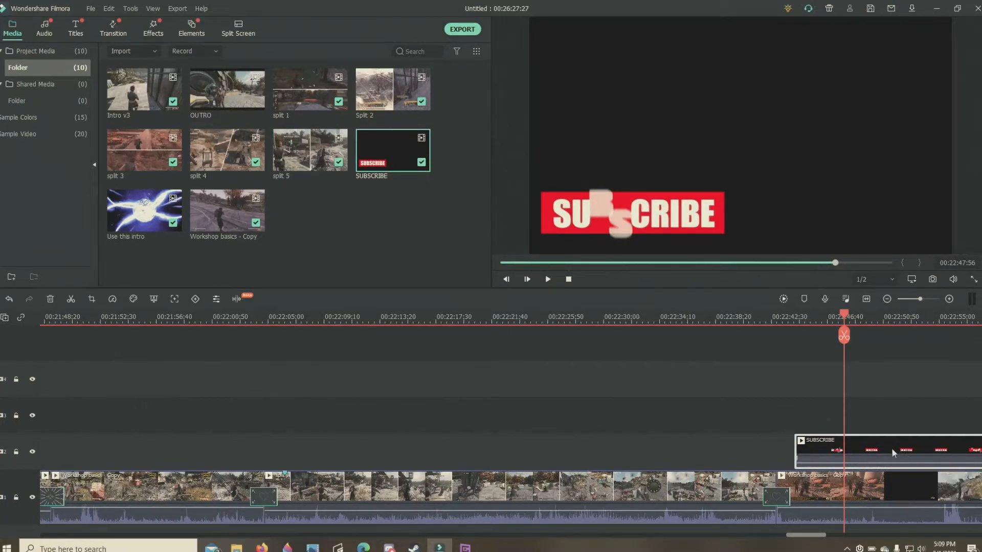
Step: Shrink the SUBSCRIBE overlay, stretch it slightly wider, and place it in the lower-right part of the picture
double_click(891, 448)
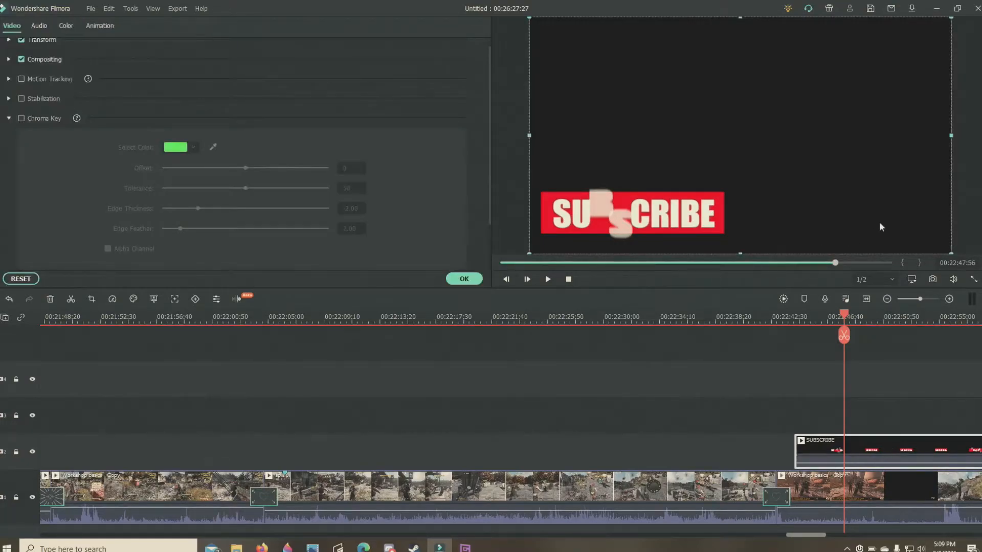
drag(951, 21, 680, 212)
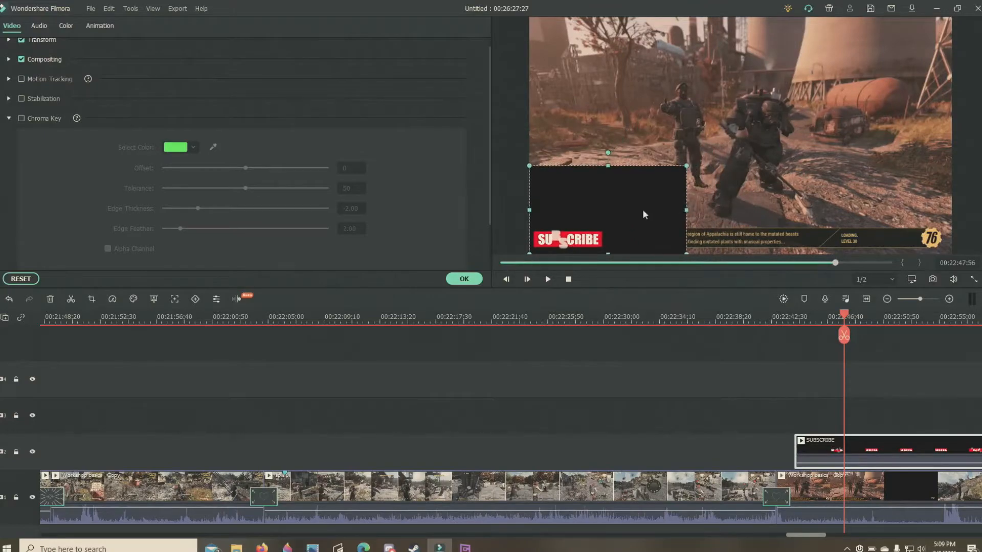
drag(615, 212, 912, 185)
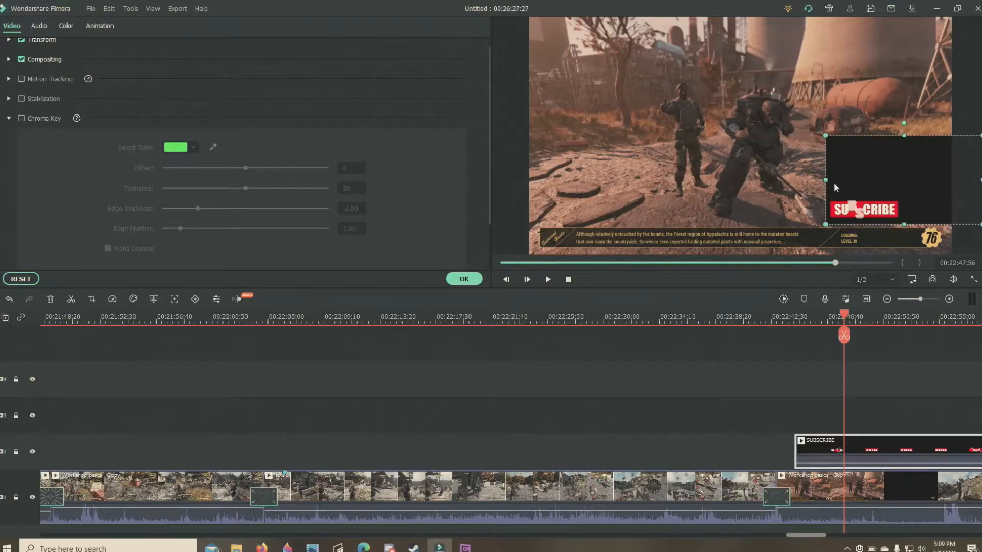
drag(823, 180, 779, 185)
drag(839, 176, 890, 172)
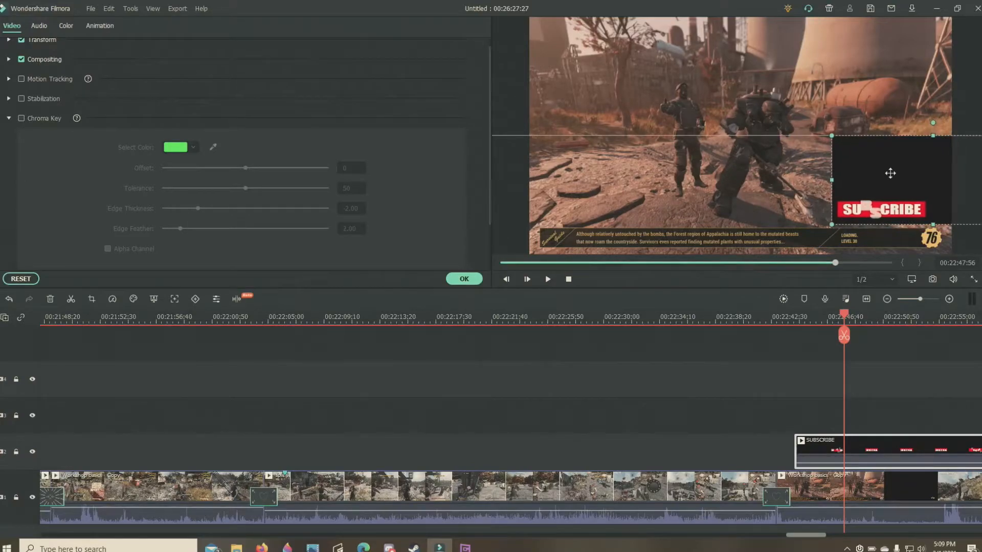
Step: Enable Chroma Key on the SUBSCRIBE clip with black as the key color to remove its background, and accept the settings
click(24, 118)
click(178, 152)
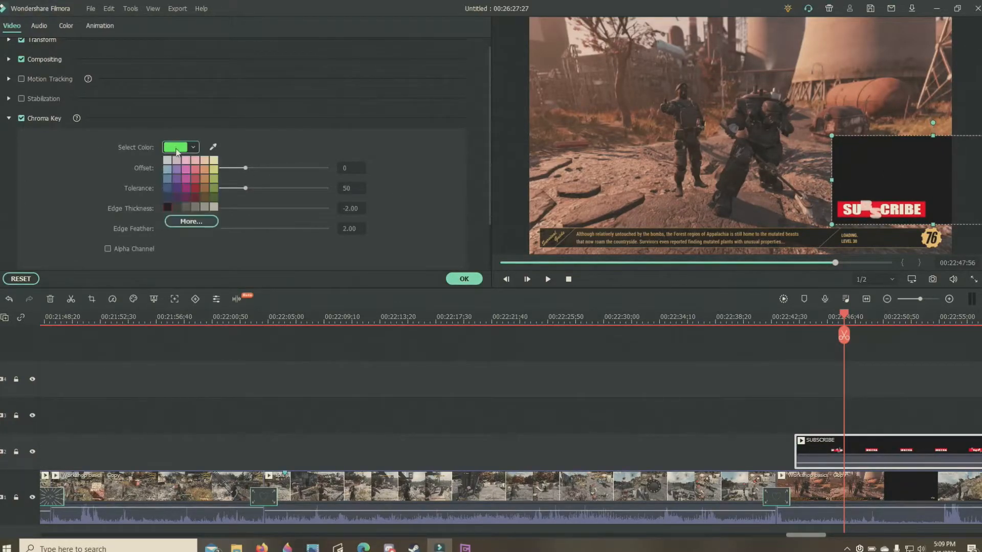
click(168, 207)
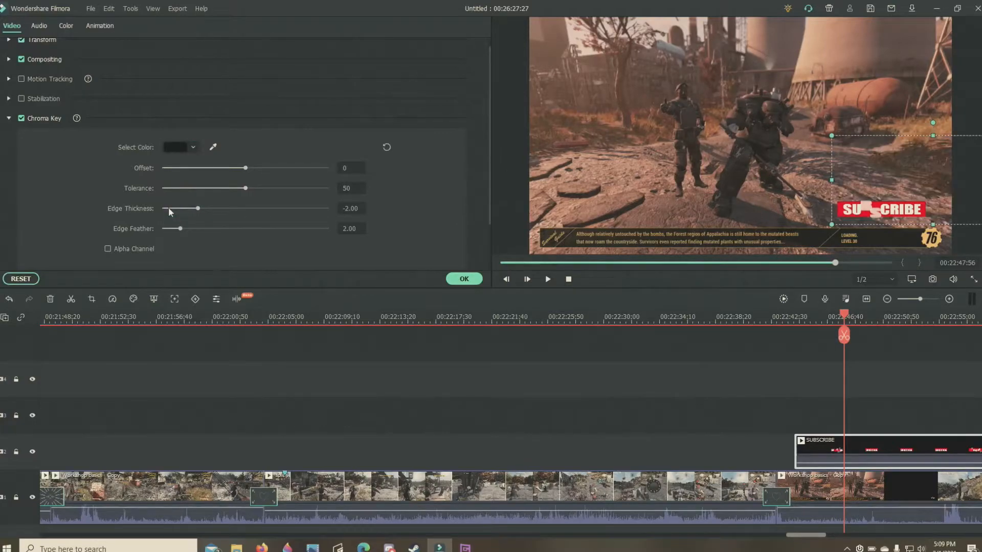
click(464, 280)
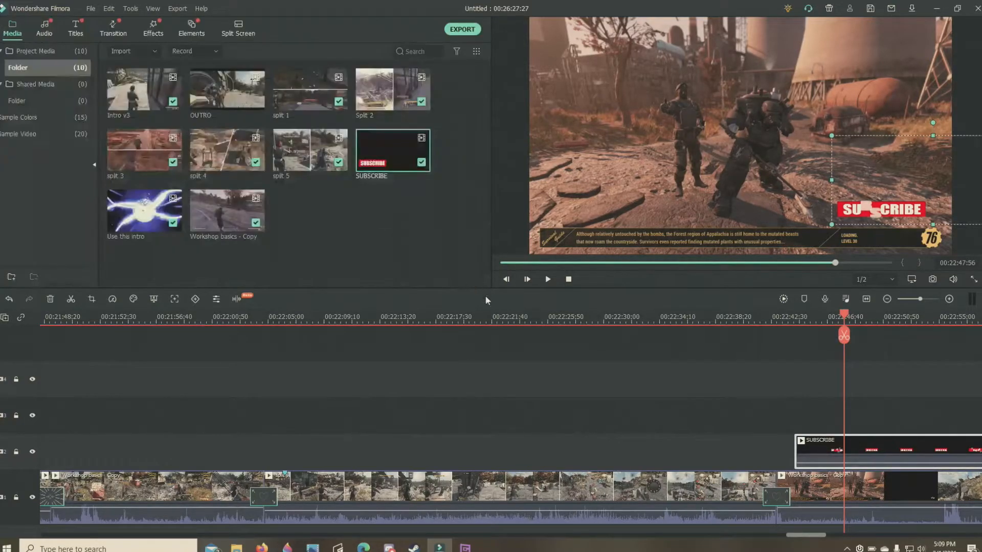
Step: Play back the section from before the SUBSCRIBE overlay until after it ends to check how it looks over the gameplay
drag(843, 318, 724, 327)
click(545, 280)
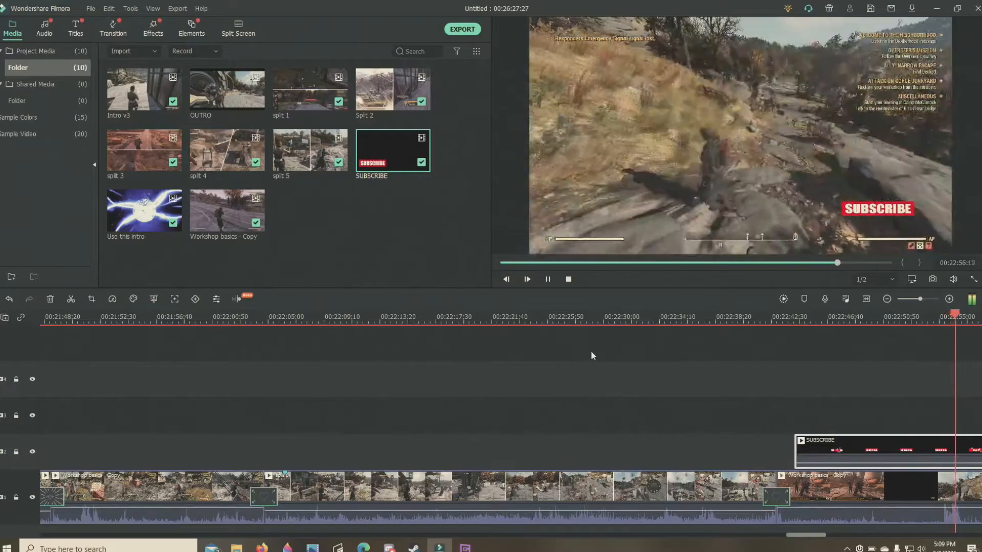
click(546, 280)
click(547, 279)
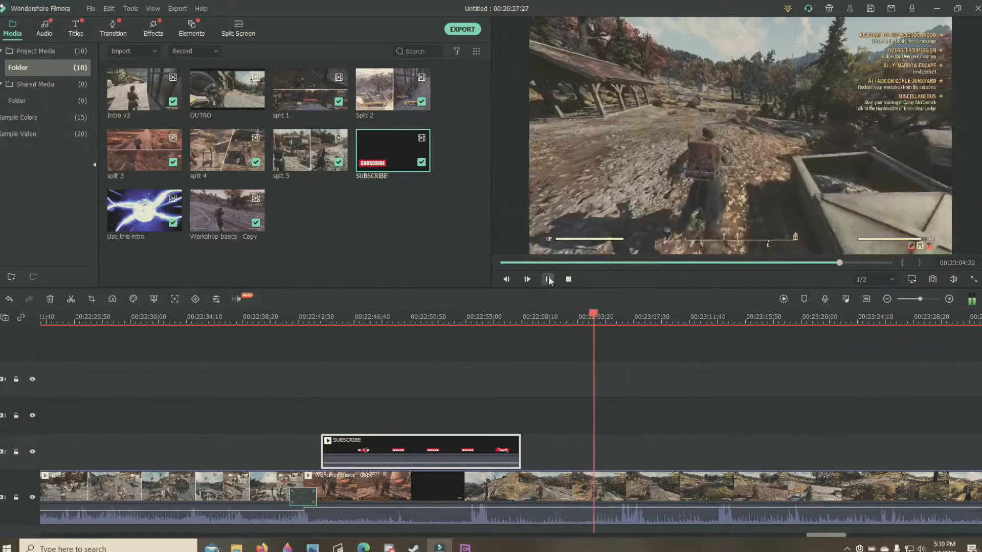
click(547, 279)
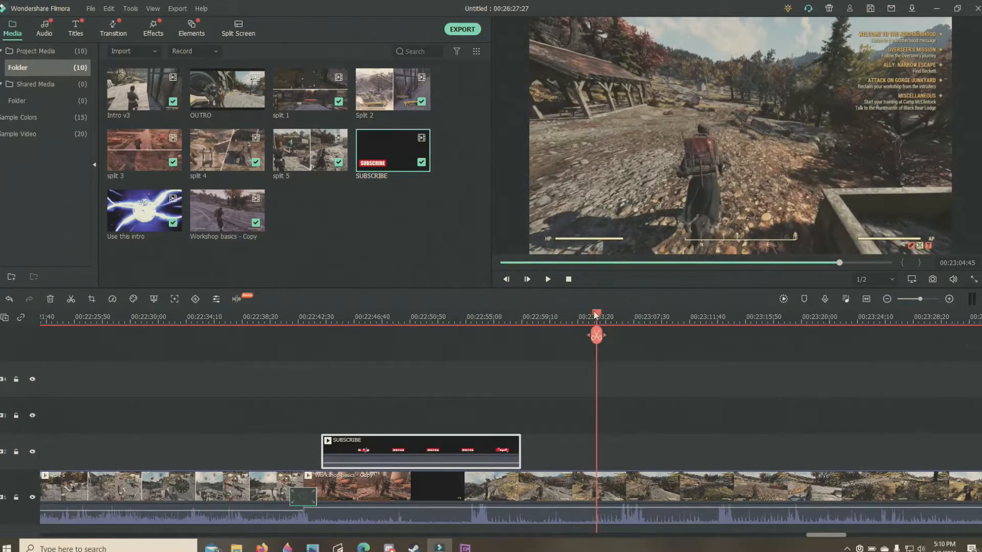
Step: Lock and hide track 1, and split the SUBSCRIBE clip at 00:22:50:46 and 00:22:54:54, where the black section starts and ends
drag(597, 315, 412, 326)
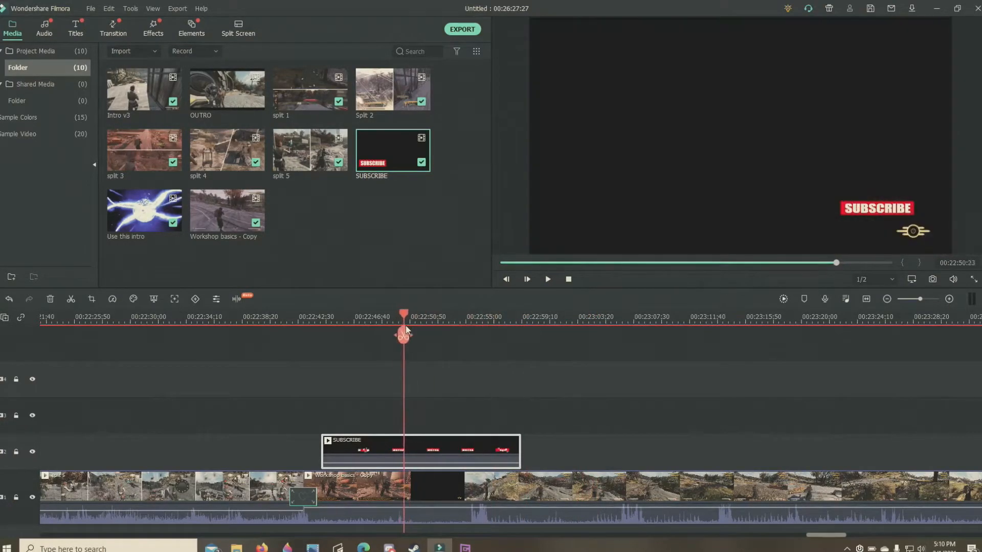
click(16, 498)
click(33, 497)
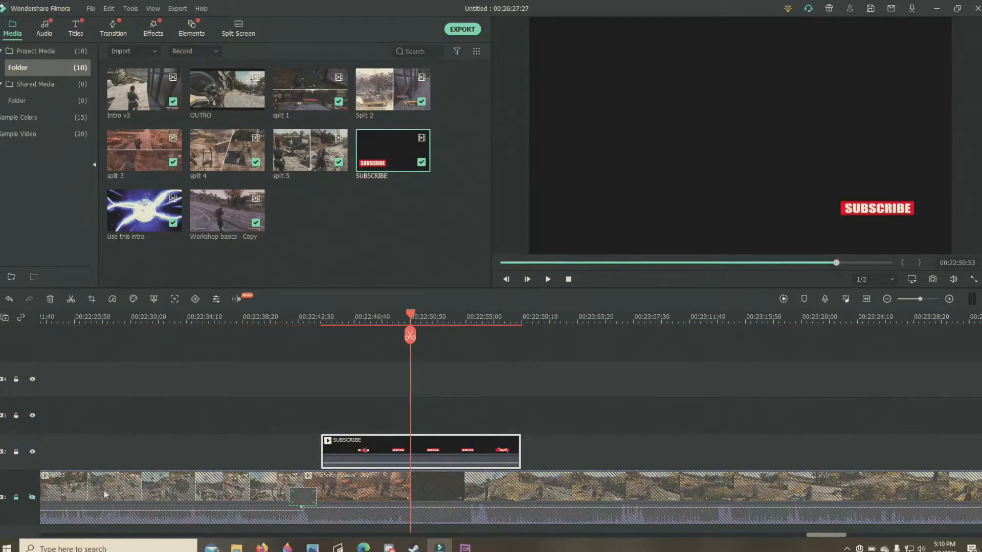
mouse_move(409, 315)
mouse_down()
mouse_move(398, 317)
mouse_move(409, 321)
mouse_up()
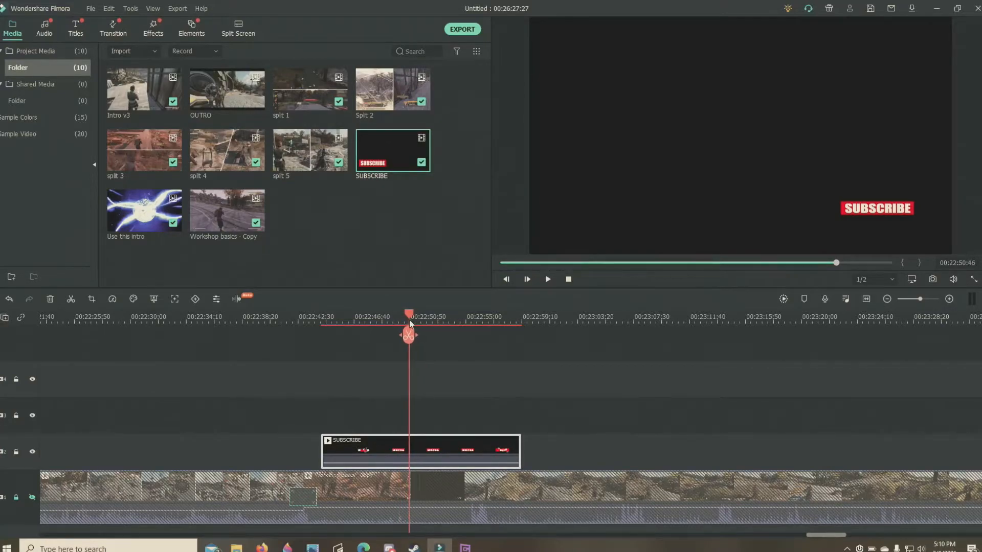
click(408, 337)
drag(411, 317, 465, 333)
click(464, 336)
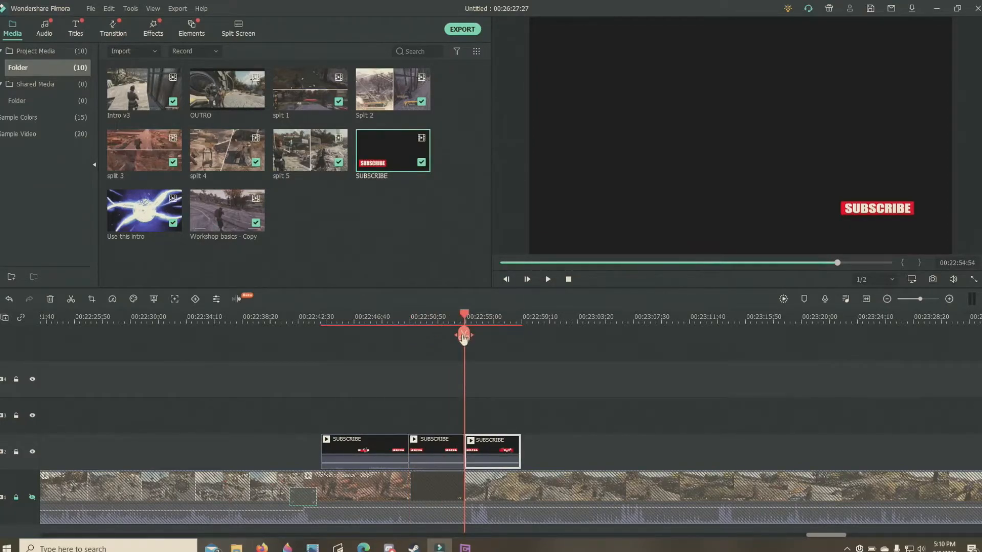
Step: Enlarge the middle SUBSCRIBE section and center its banner in the picture, accepting the change
click(440, 457)
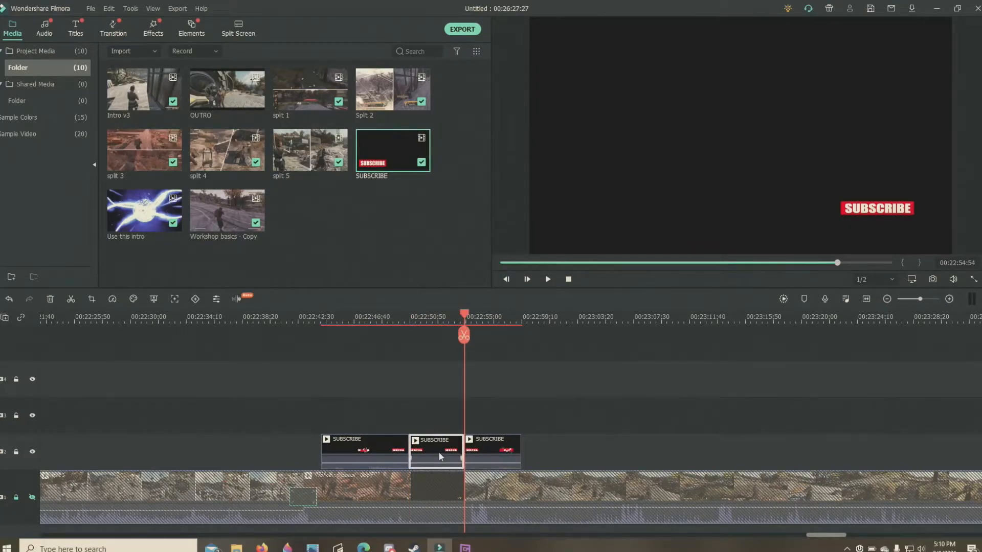
double_click(439, 457)
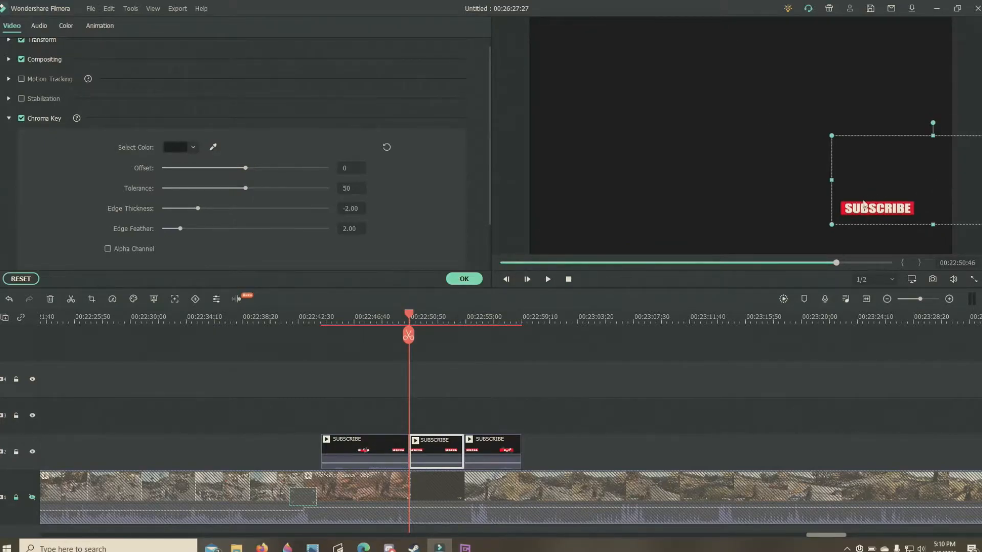
drag(834, 137, 701, 82)
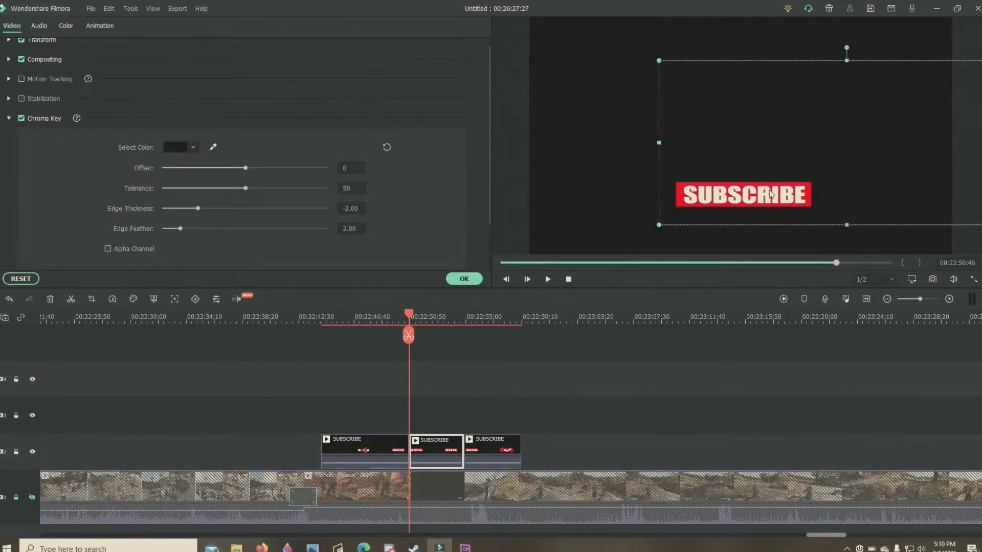
drag(759, 202, 745, 123)
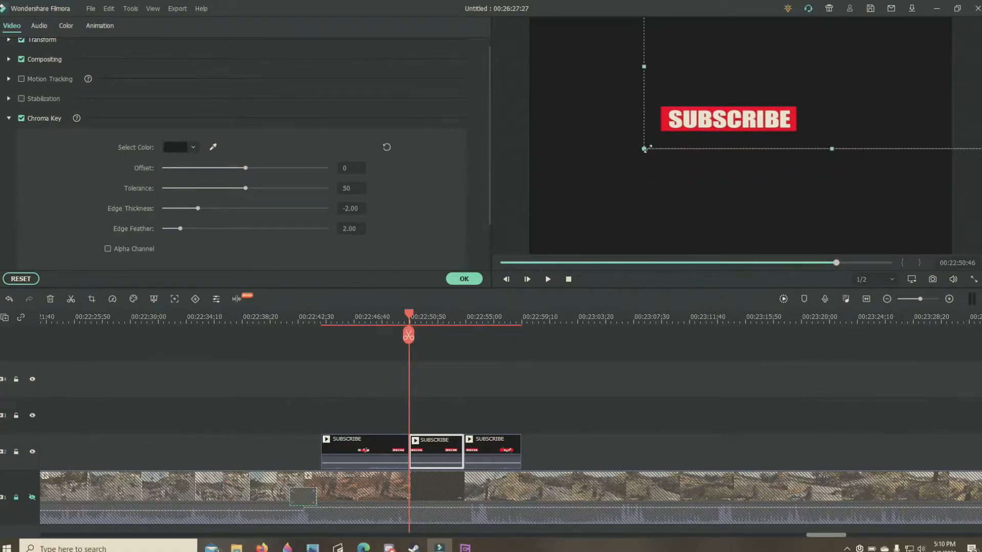
drag(644, 148, 639, 219)
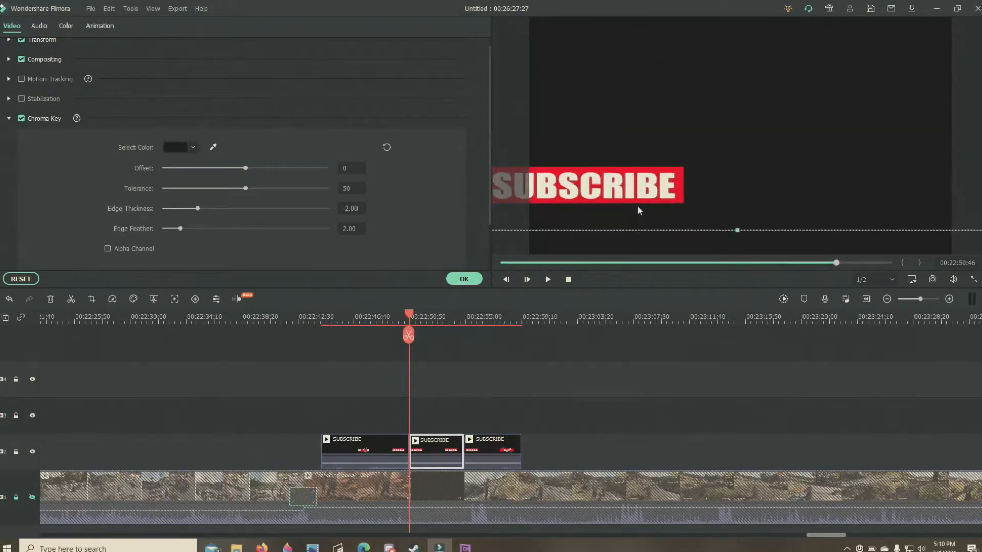
drag(660, 182, 775, 130)
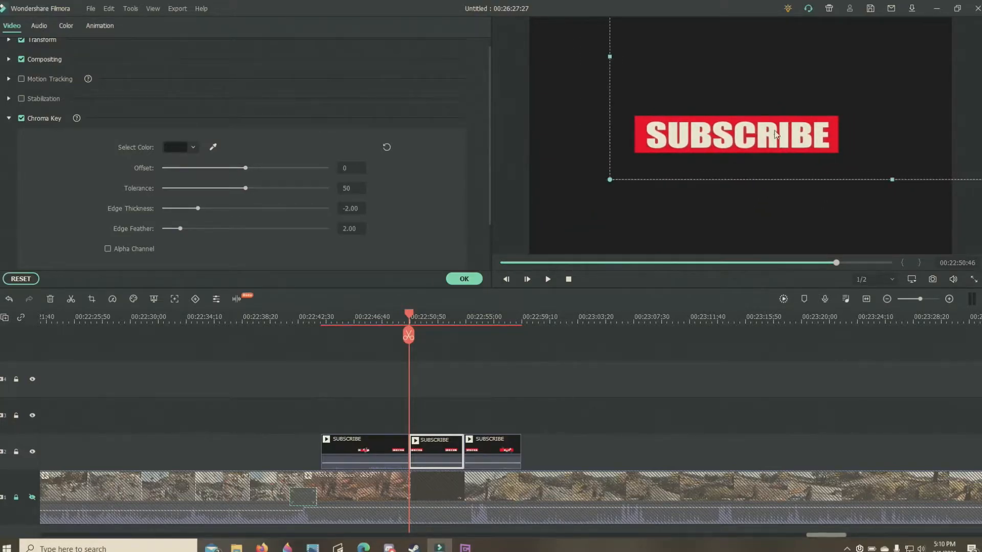
click(472, 280)
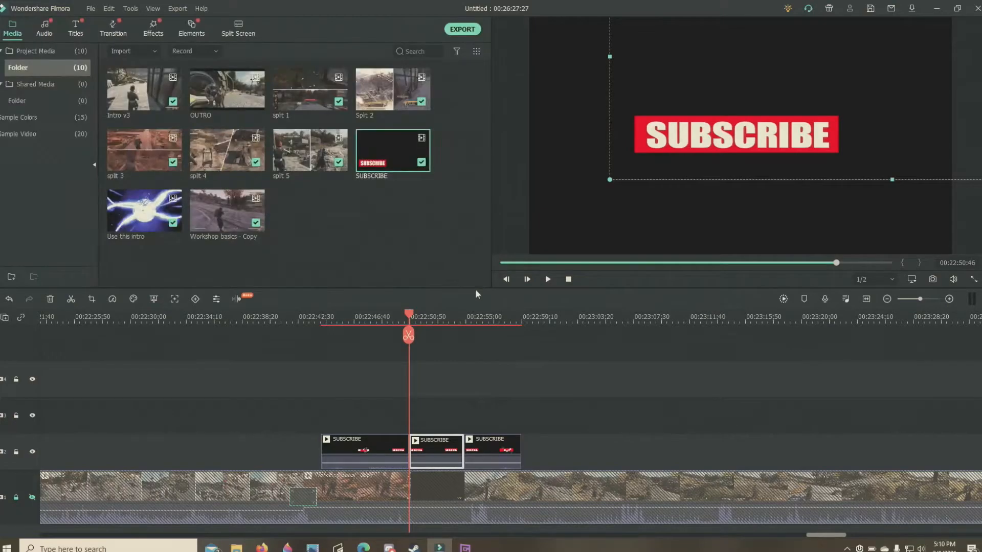
Step: Play back all three SUBSCRIBE sections with track 1 hidden to check the enlarged middle section
drag(411, 314, 309, 320)
click(546, 281)
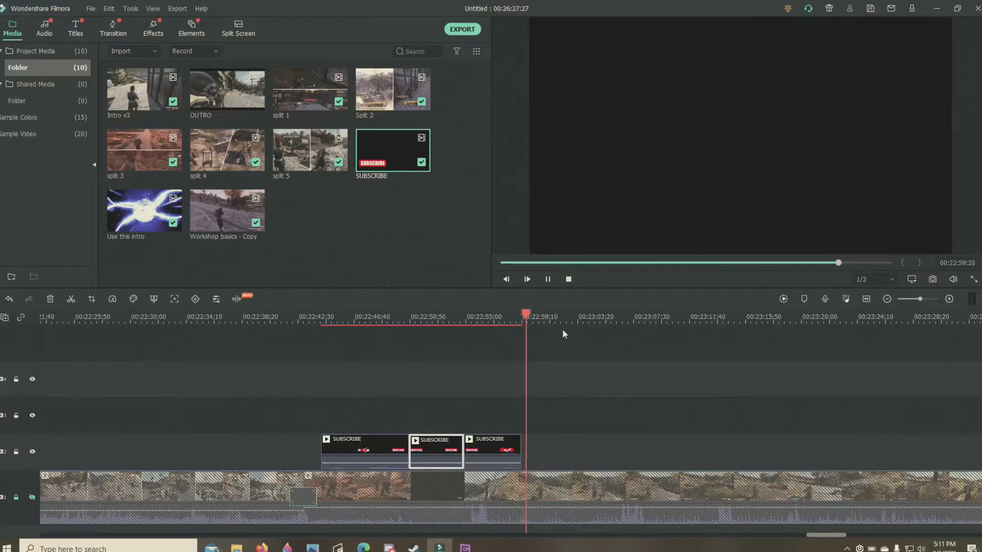
click(548, 282)
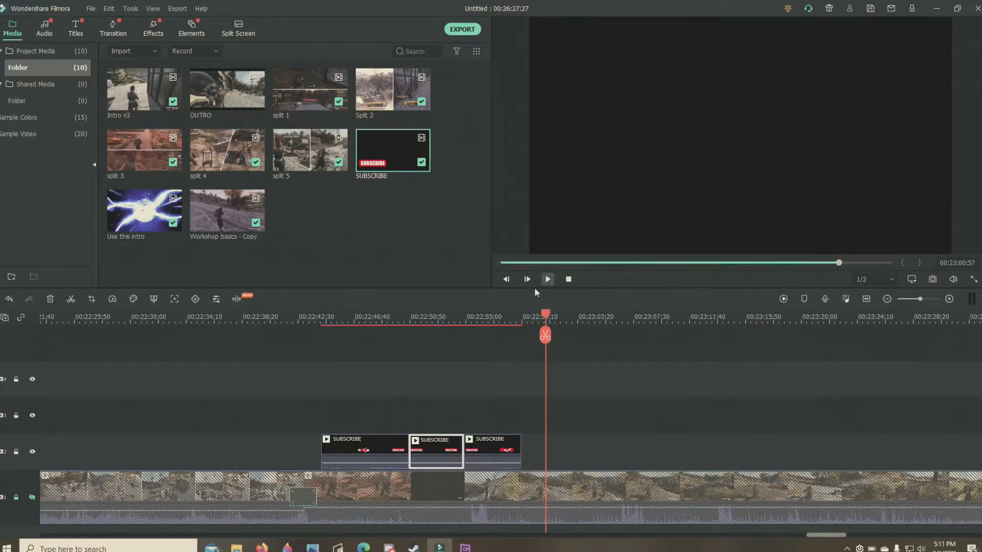
Step: Unlock and unhide track 1, and play back the SUBSCRIBE sections over the gameplay from about 00:22:43
click(16, 498)
click(32, 496)
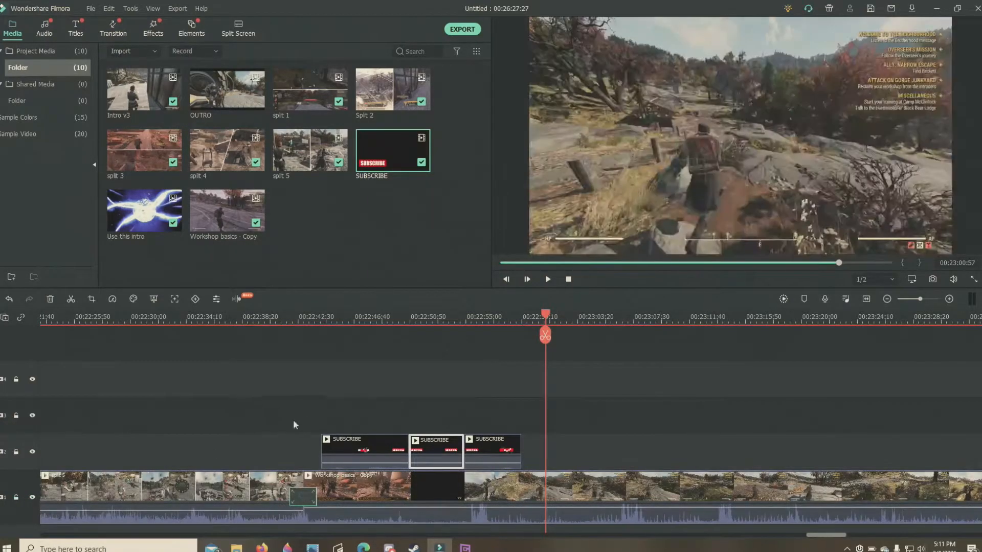
click(307, 317)
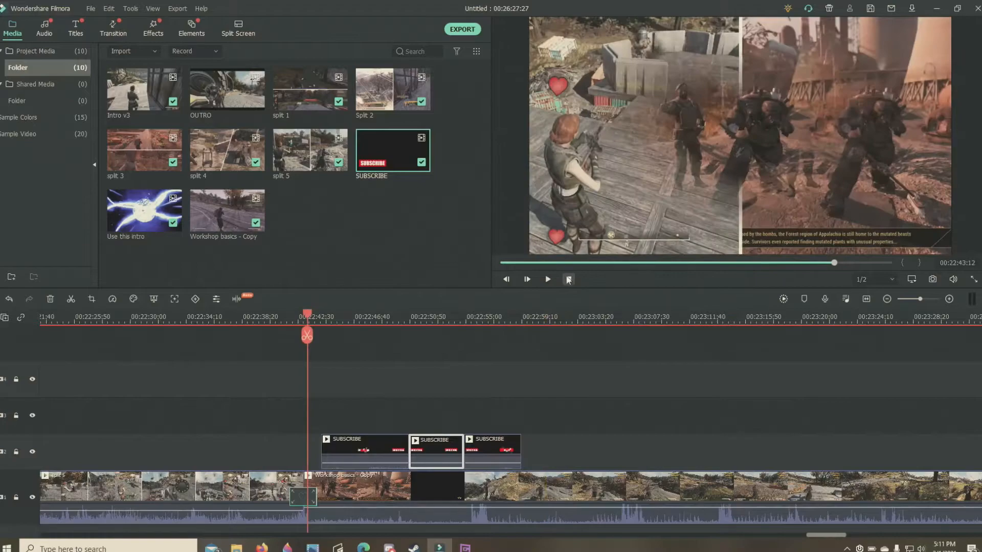
click(547, 281)
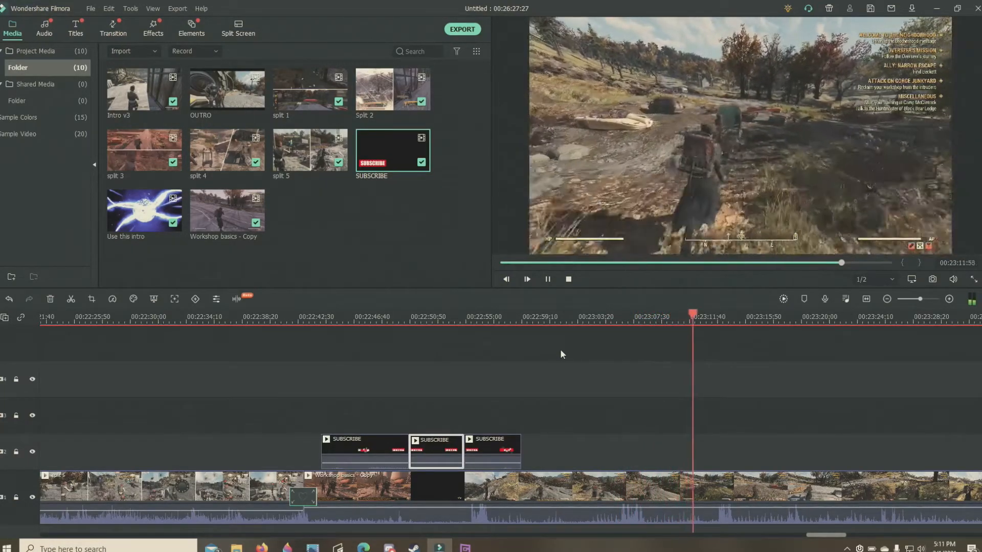
click(546, 279)
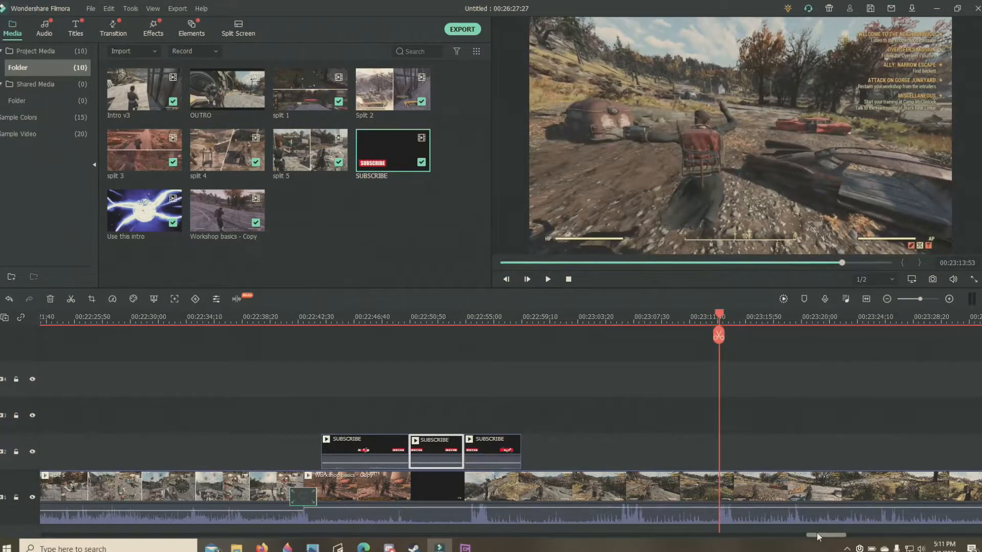
Step: Review the remaining gameplay on track 1 from about 00:23:40 to its closing moments at 00:26:26:29
drag(825, 539, 860, 540)
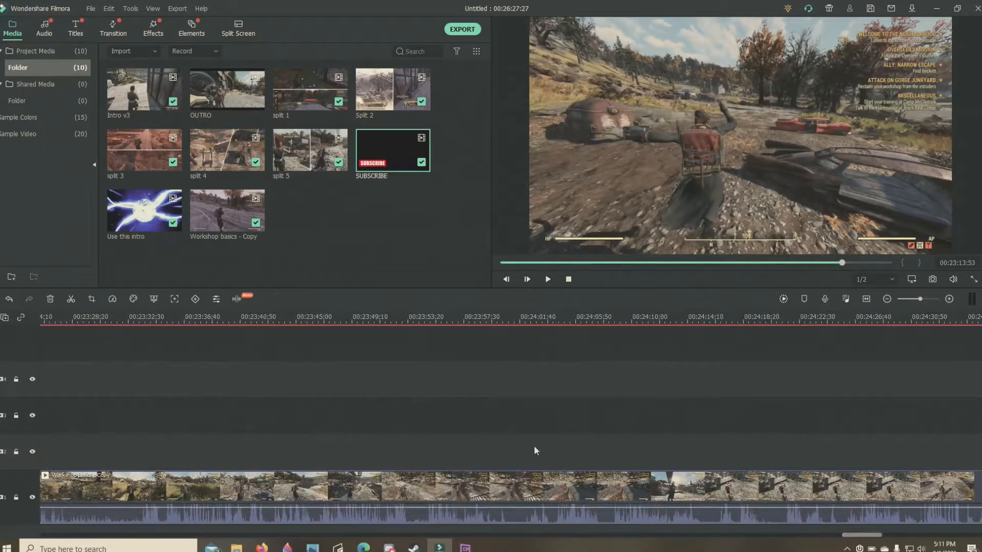
click(266, 317)
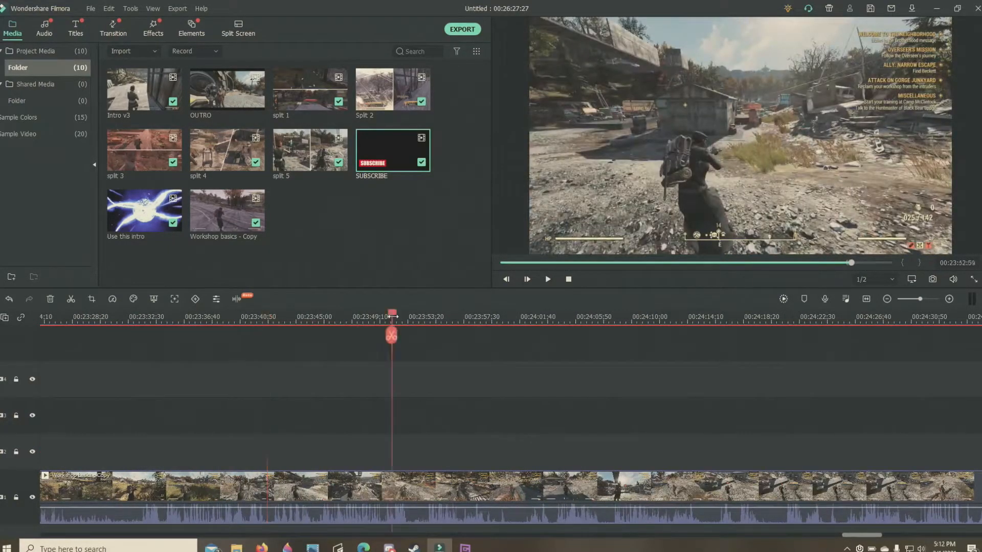
click(392, 317)
click(554, 317)
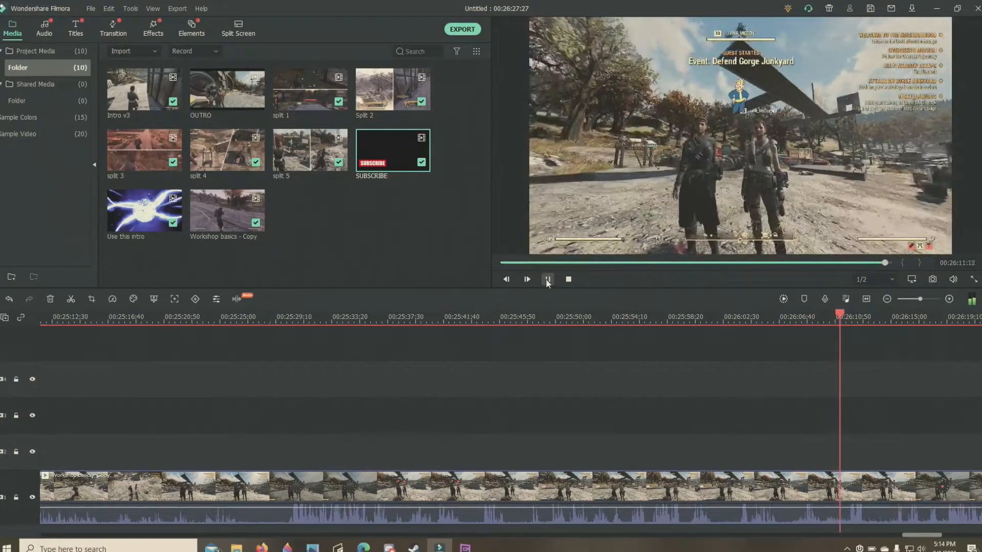
click(548, 279)
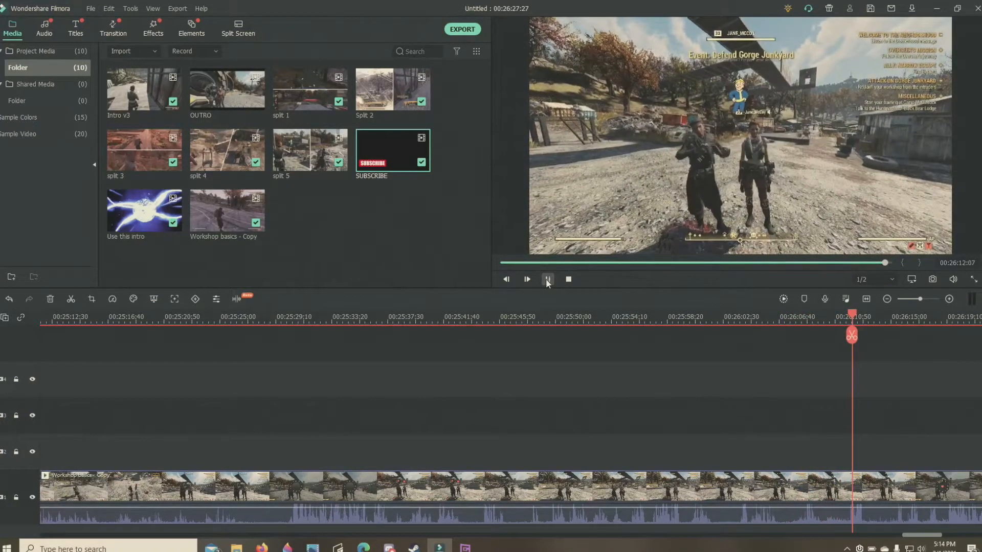
click(546, 280)
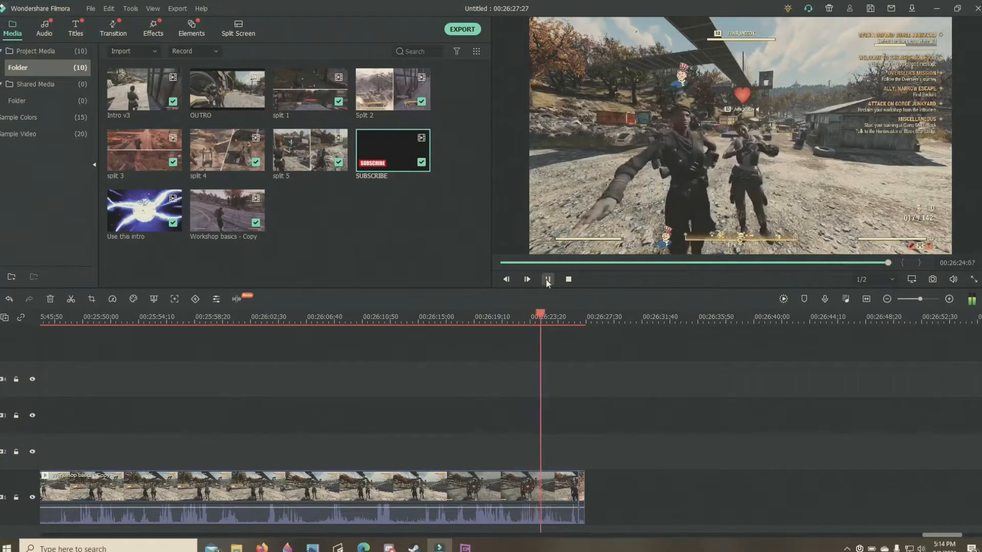
click(547, 279)
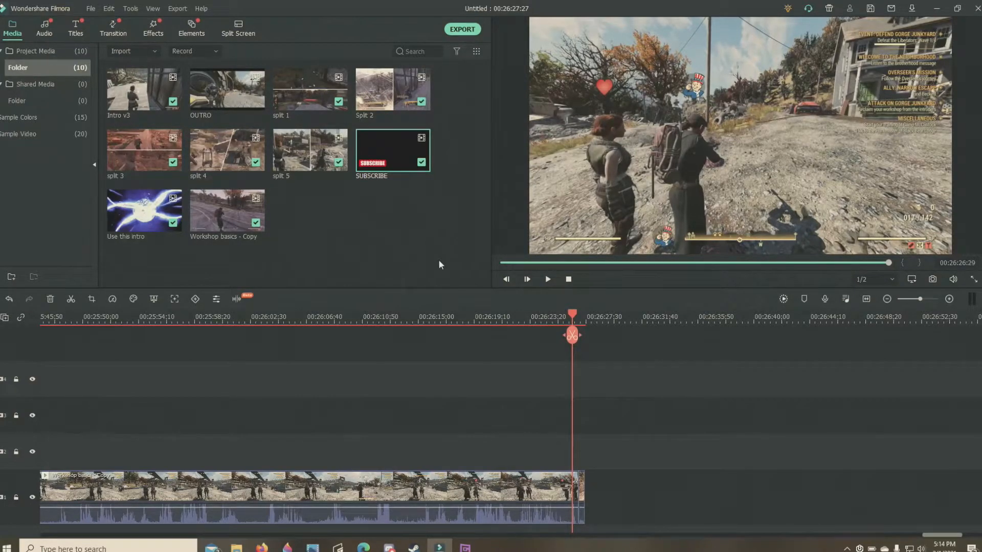
Step: Insert the OUTRO clip on track 1 near the gameplay's end and delete the short leftover gameplay piece after it
drag(209, 91, 599, 481)
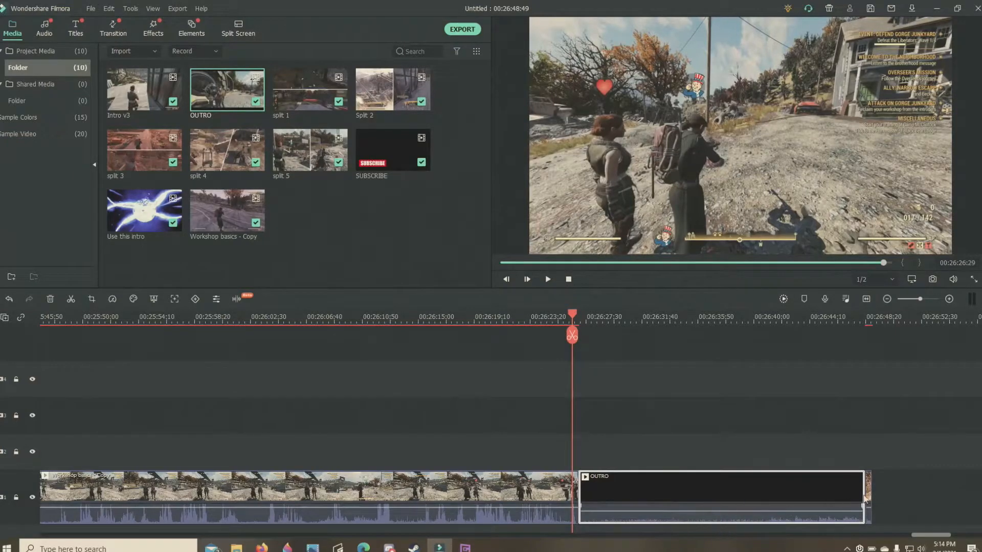
right_click(869, 499)
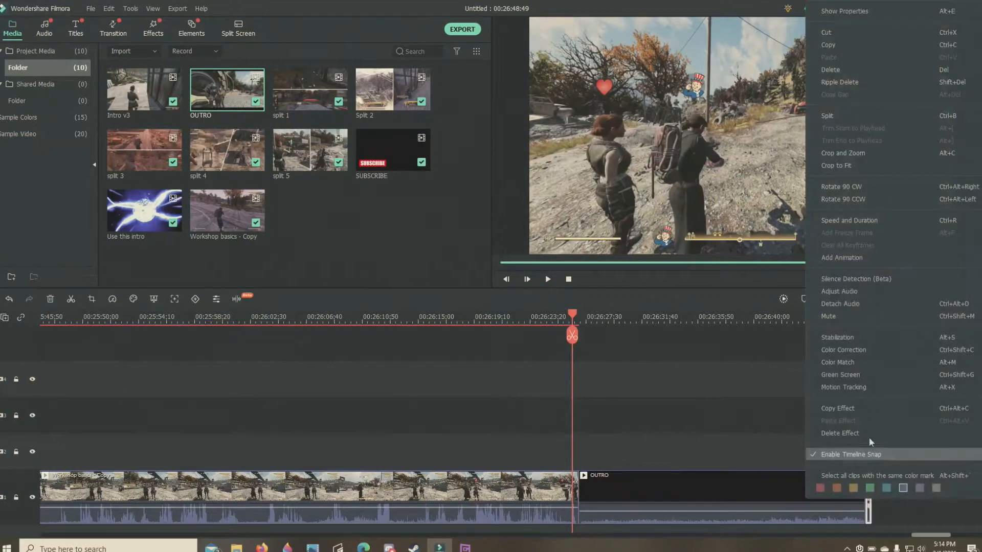
click(878, 66)
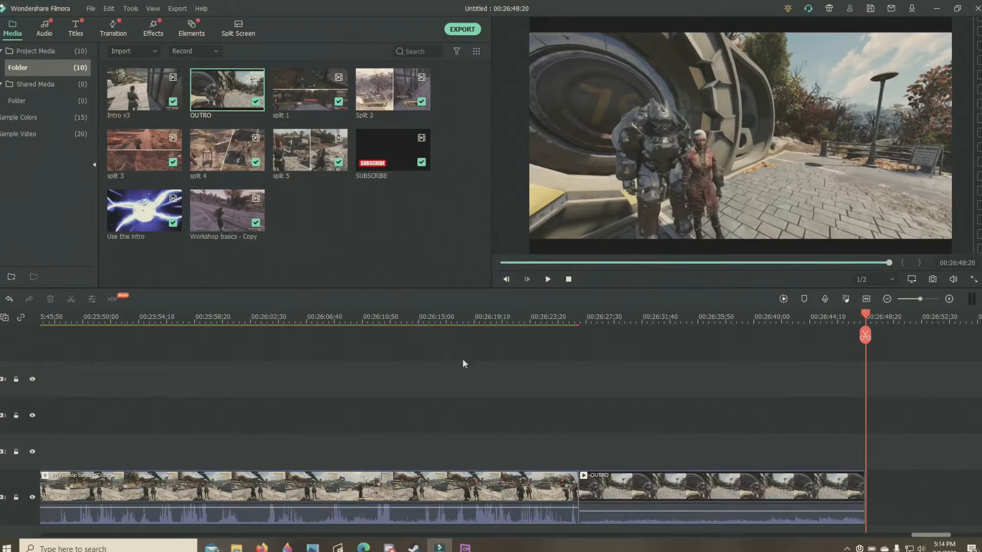
Step: Add a Fade transition between the end of the gameplay and the OUTRO clip
click(112, 28)
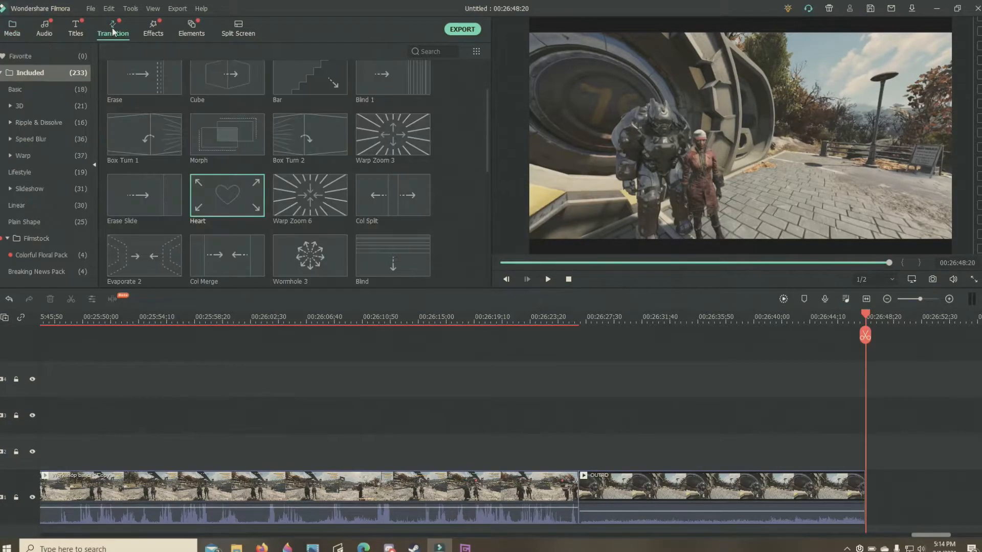
scroll(327, 197, up, 2)
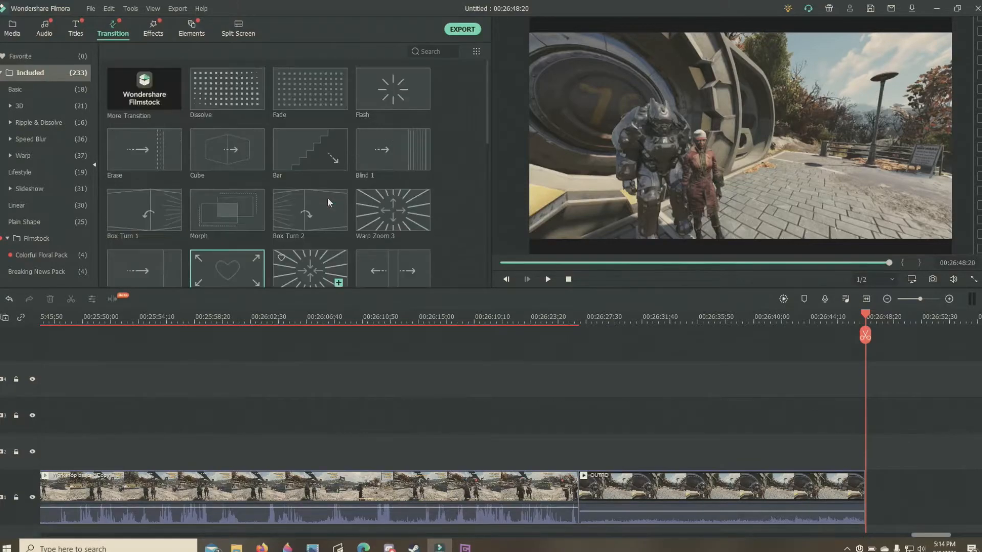
click(321, 87)
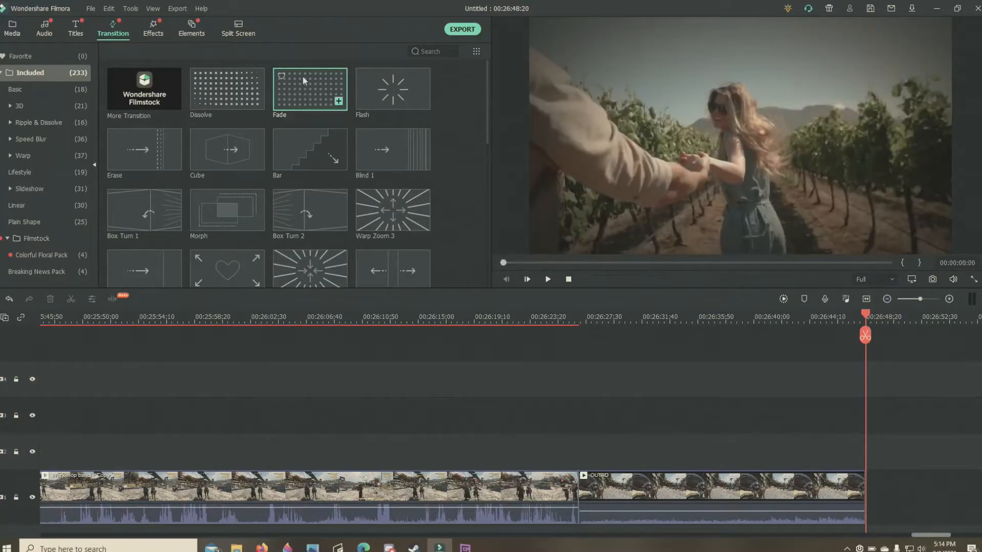
drag(304, 82, 546, 406)
drag(575, 507, 575, 505)
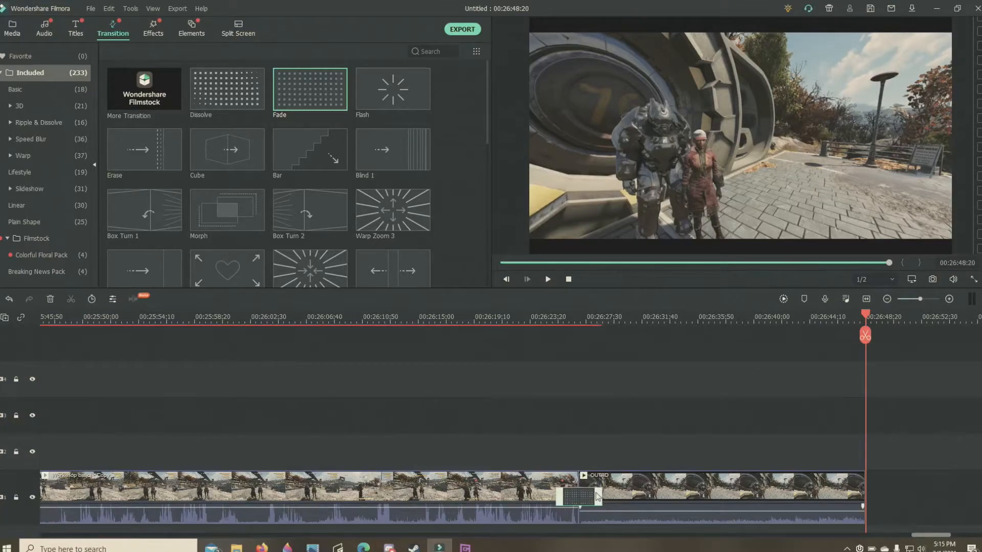
Step: Play back the Fade transition into the OUTRO clip from 00:26:21:55
click(511, 321)
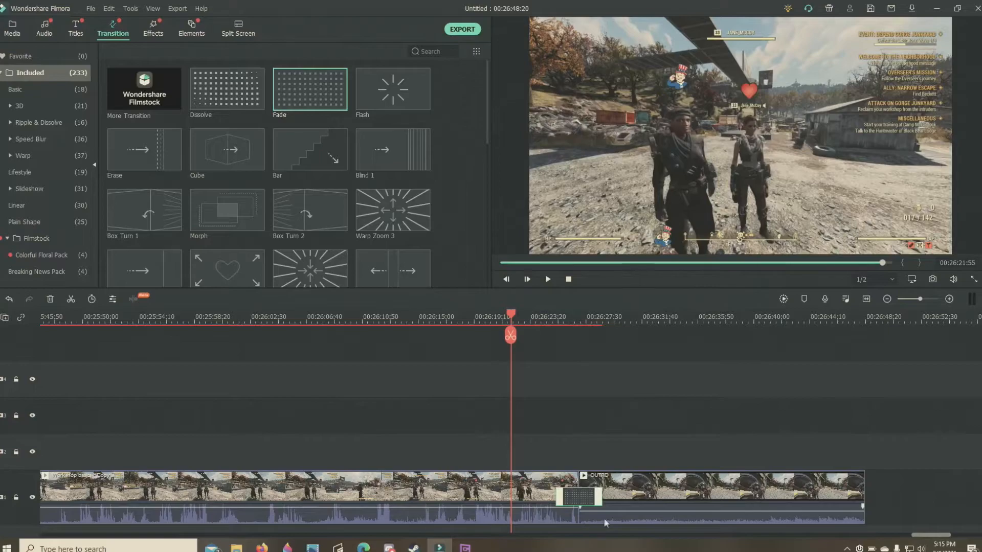
click(548, 279)
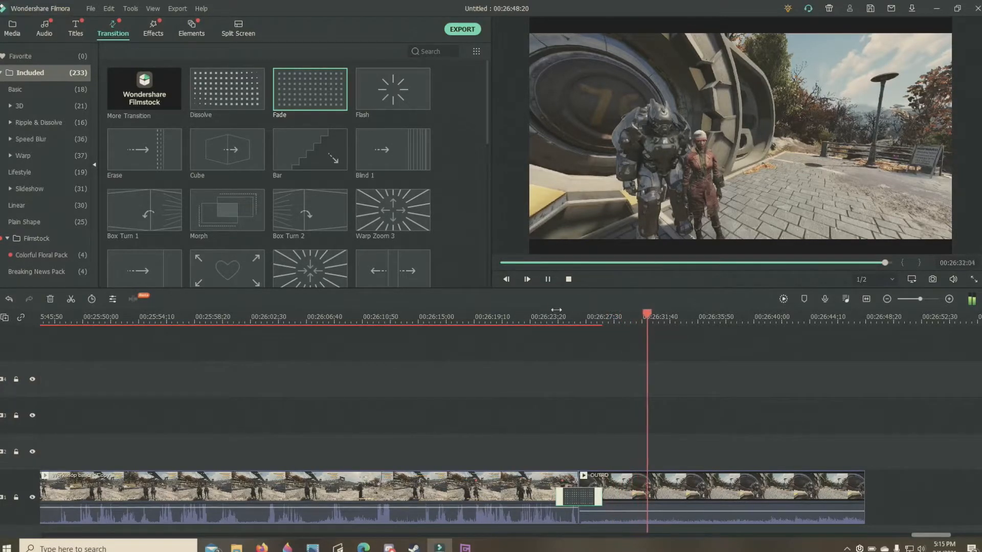
key(space)
Step: Set the OUTRO clip's audio fade-out to 5.00 s, accept it, and play the clip through to its end
click(803, 480)
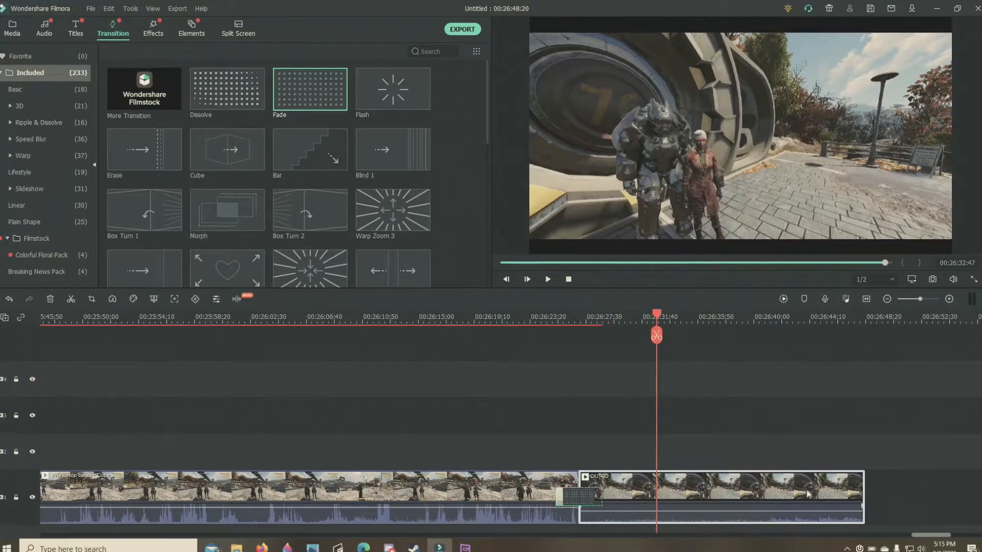
double_click(809, 493)
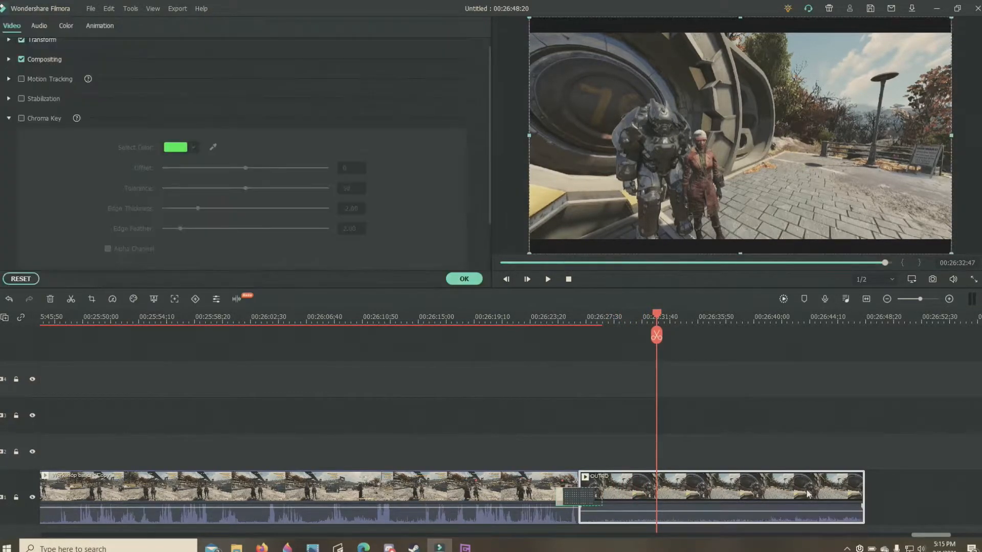
click(39, 25)
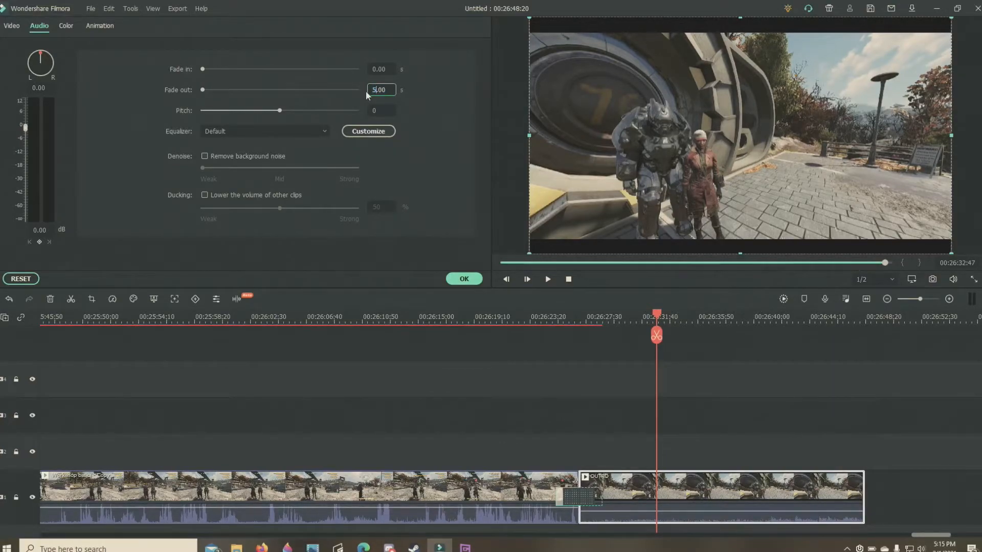
click(472, 283)
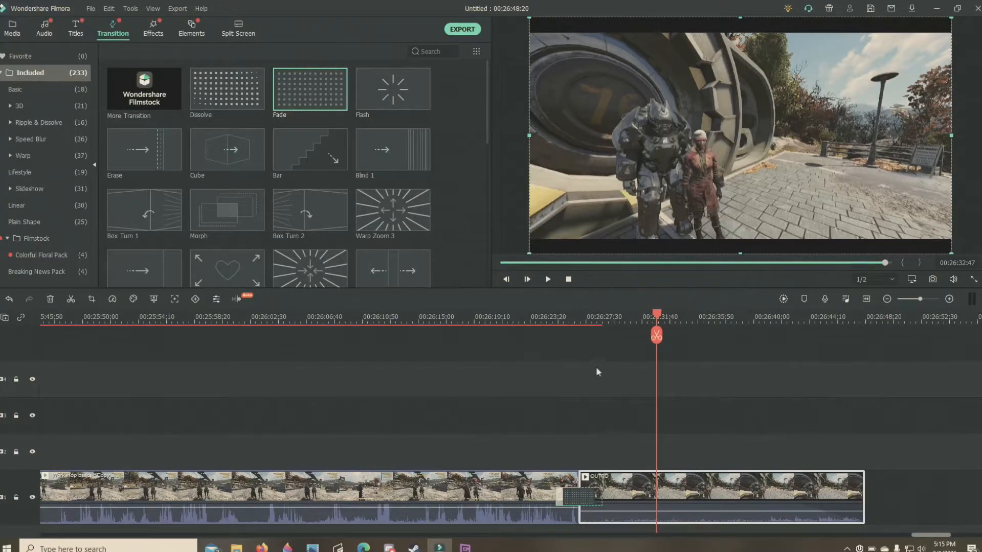
click(544, 281)
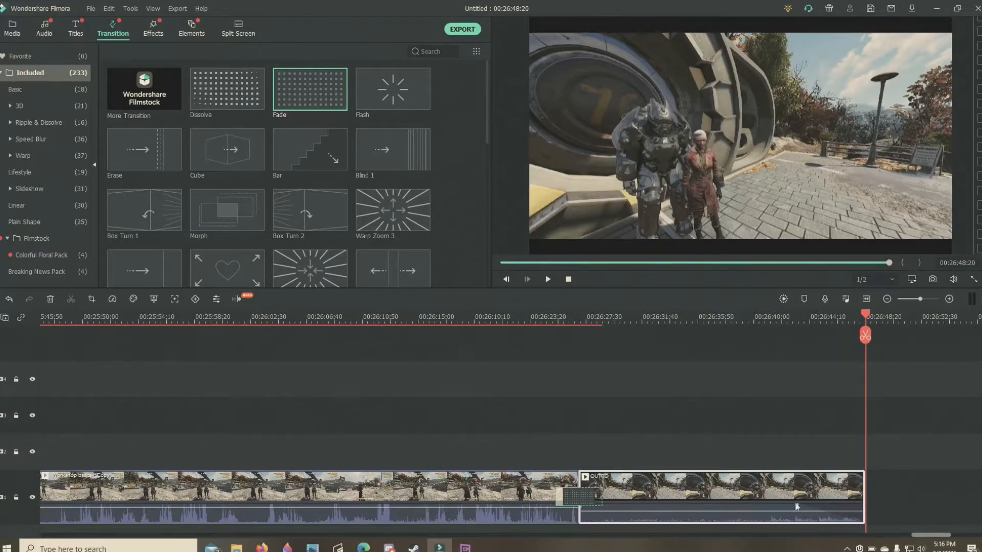
Step: Place the SUBSCRIBE clip on track 2 so it ends with the OUTRO, and lower its volume to -22.80 dB
click(7, 30)
drag(409, 163, 665, 470)
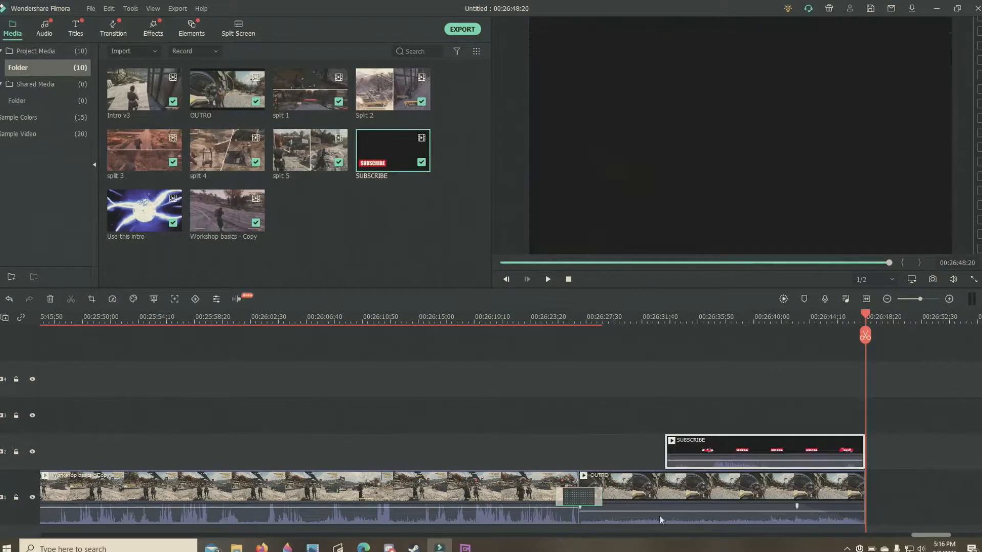
drag(793, 462, 794, 466)
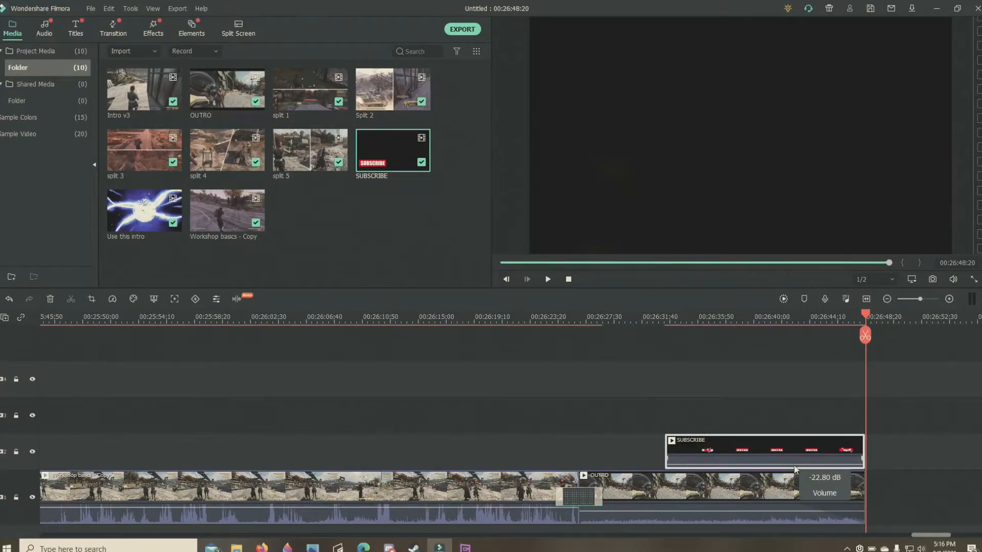
Step: Shrink the SUBSCRIBE overlay to about half the picture's width in the lower-left area of the frame, and accept the change
double_click(722, 451)
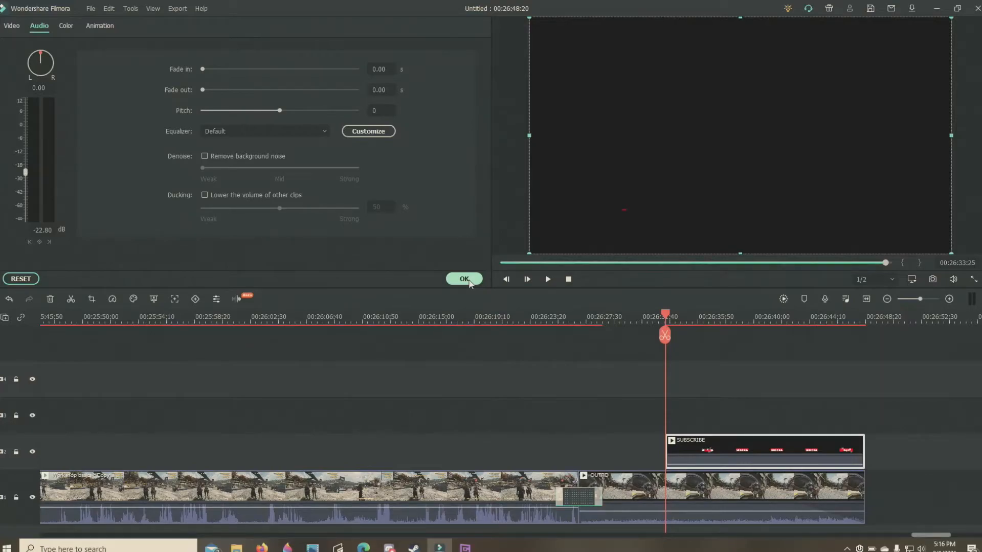
drag(741, 19, 755, 136)
drag(951, 193, 734, 194)
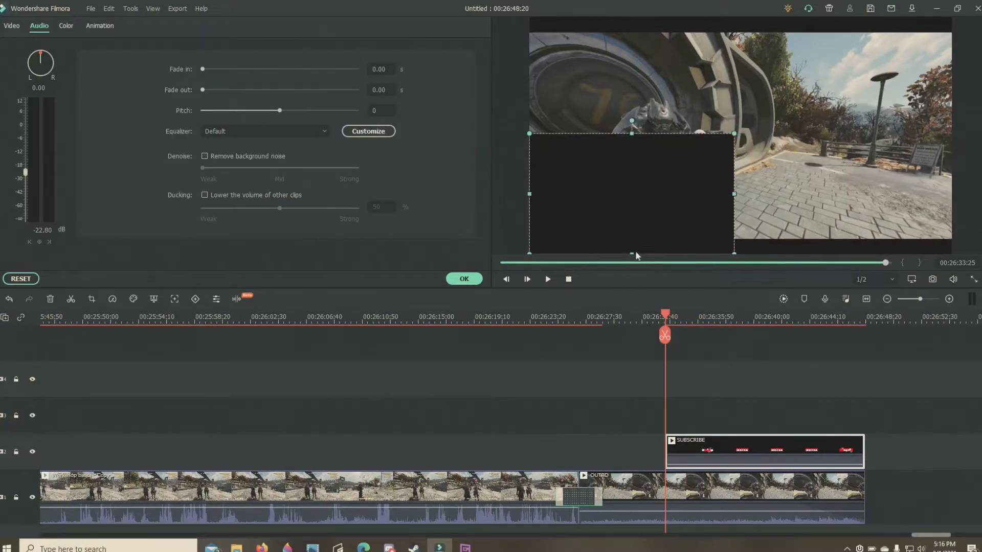
drag(631, 254, 632, 224)
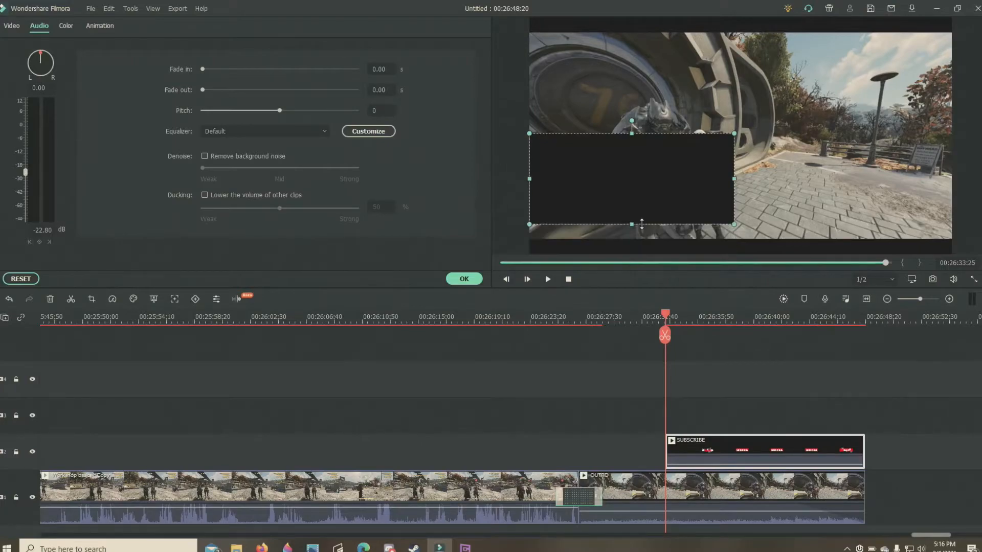
click(463, 278)
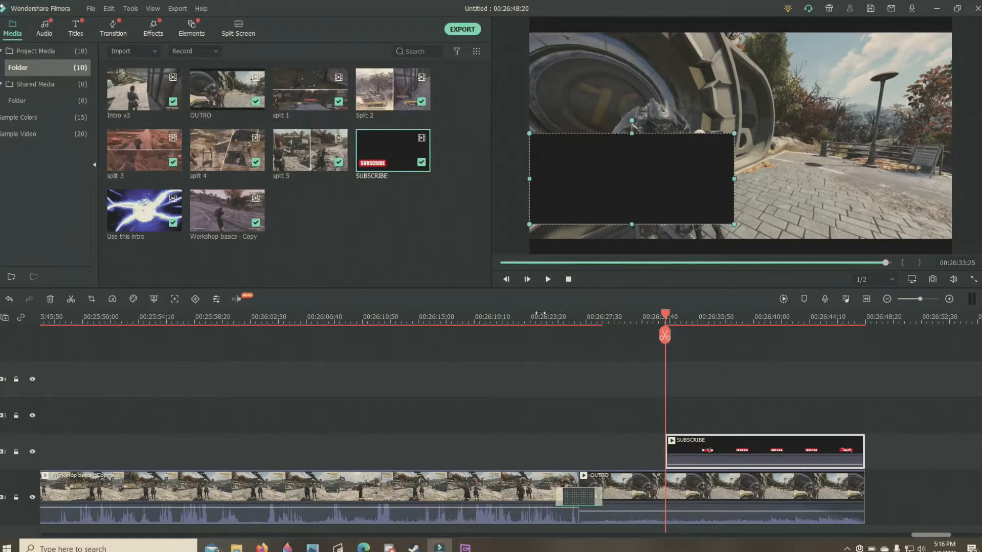
Step: Play the overlay up to the SUBSCRIBE banner, then move it near the picture's center and enlarge it slightly
click(546, 282)
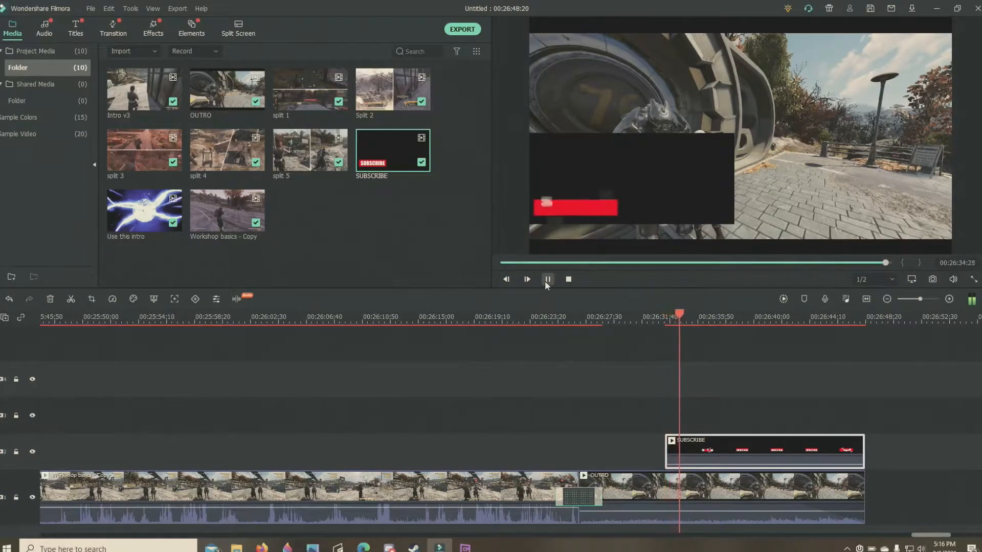
click(544, 281)
drag(606, 170, 695, 138)
drag(839, 92, 861, 83)
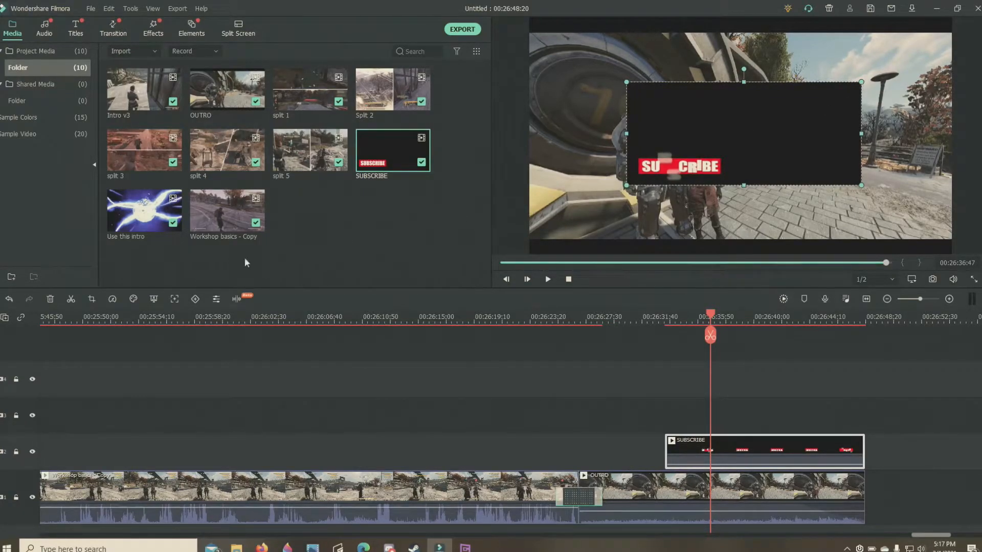
Step: Key out the SUBSCRIBE clip's background with a black Chroma Key color, accept it, and play the OUTRO from 00:26:30:15
double_click(765, 445)
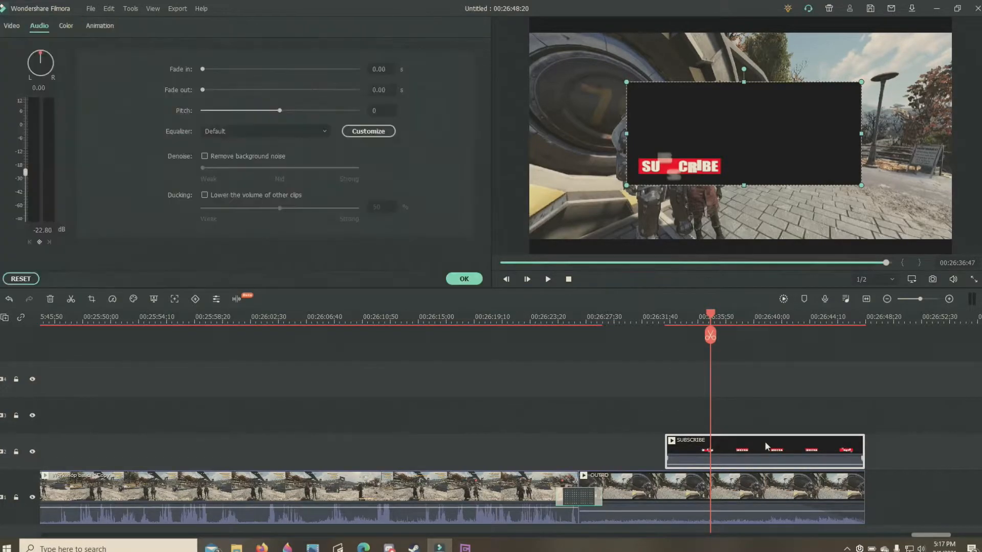
click(16, 28)
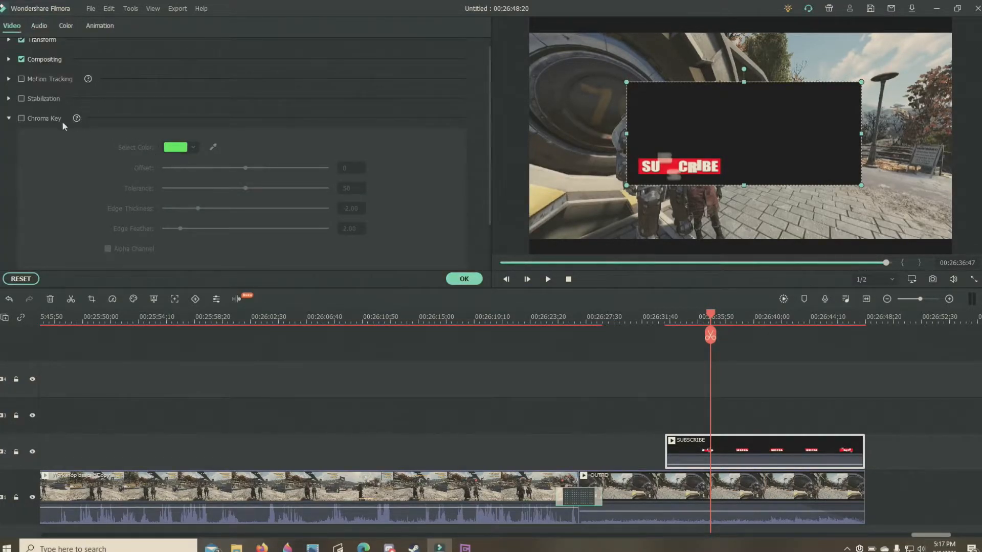
click(20, 118)
click(176, 151)
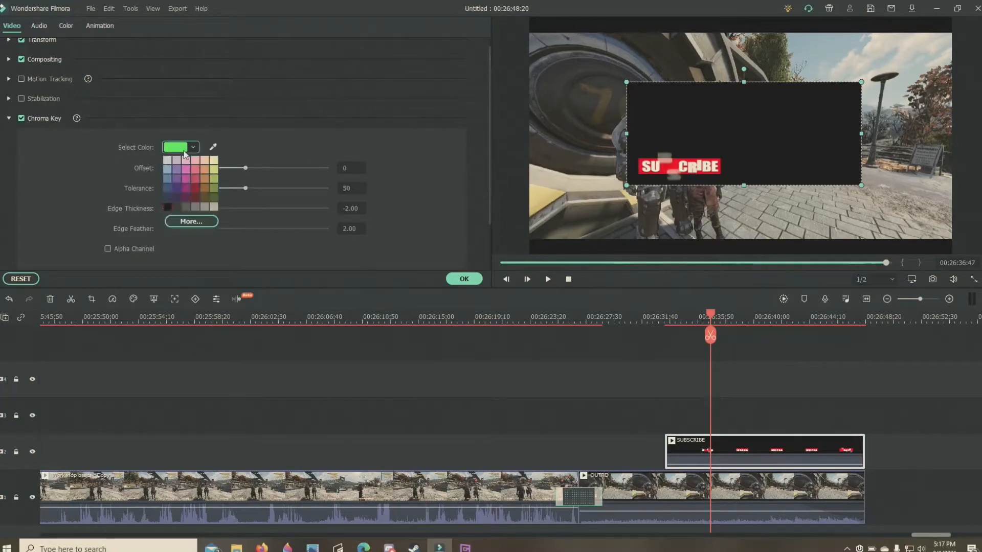
click(170, 207)
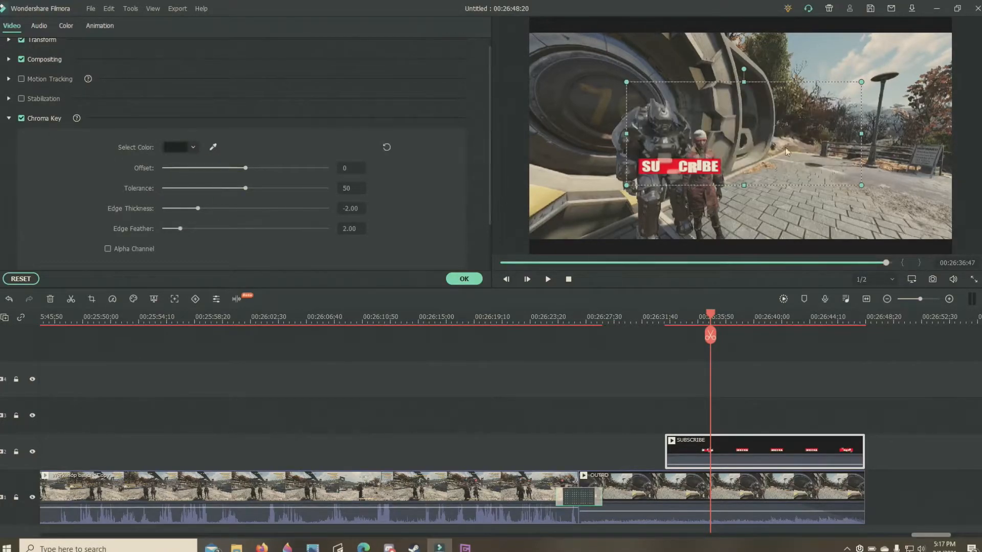
click(466, 279)
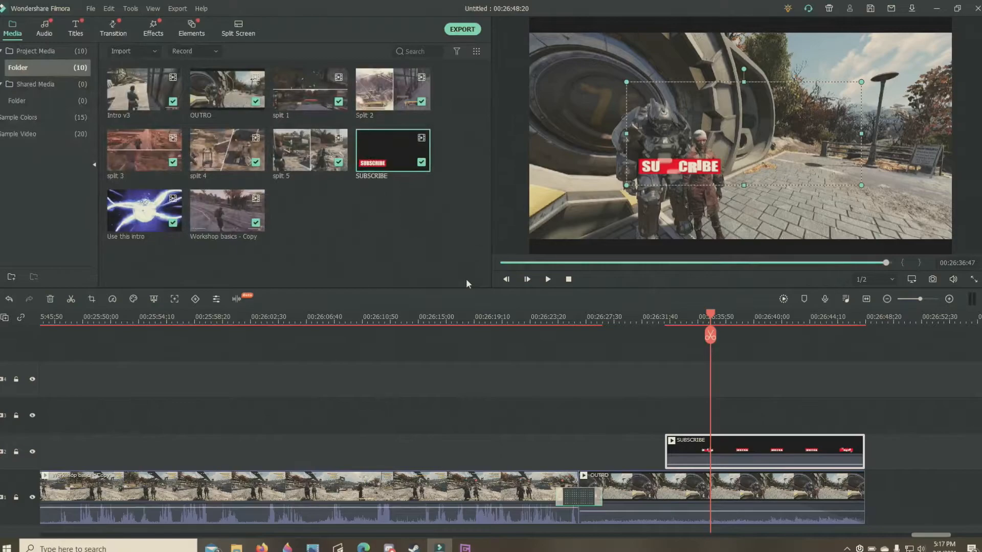
drag(714, 317, 622, 318)
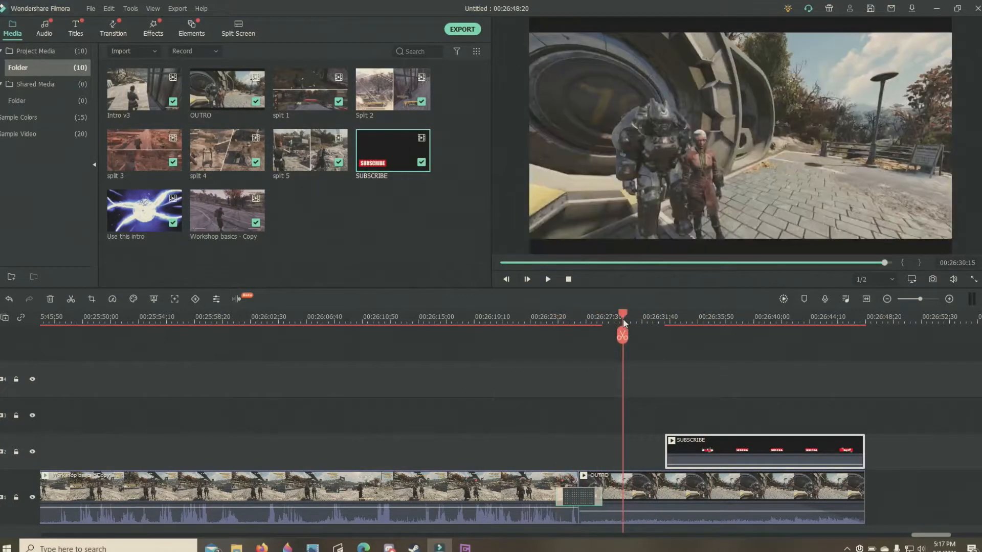
click(550, 280)
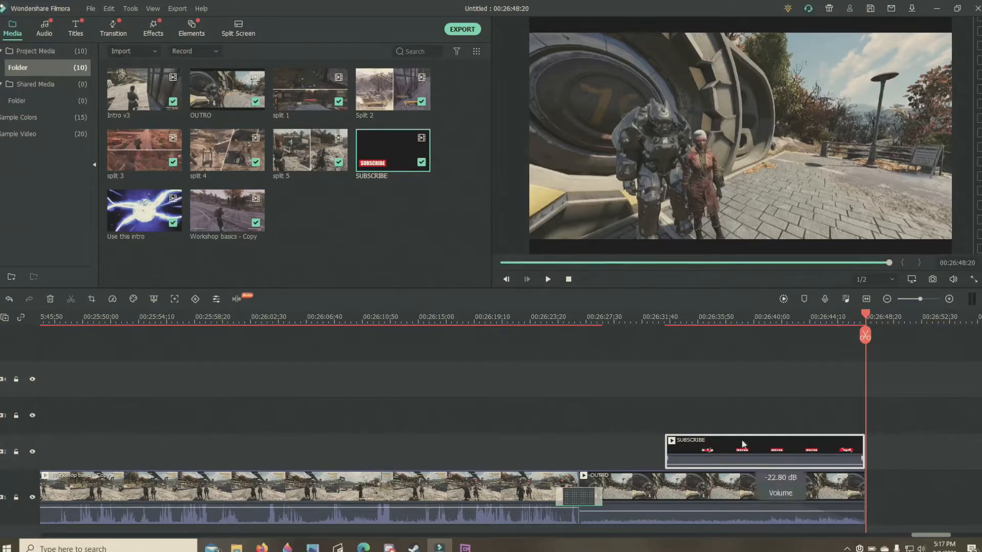
Step: Open the export settings for the finished video and set the save location to D:/Season 3 Upload
click(695, 419)
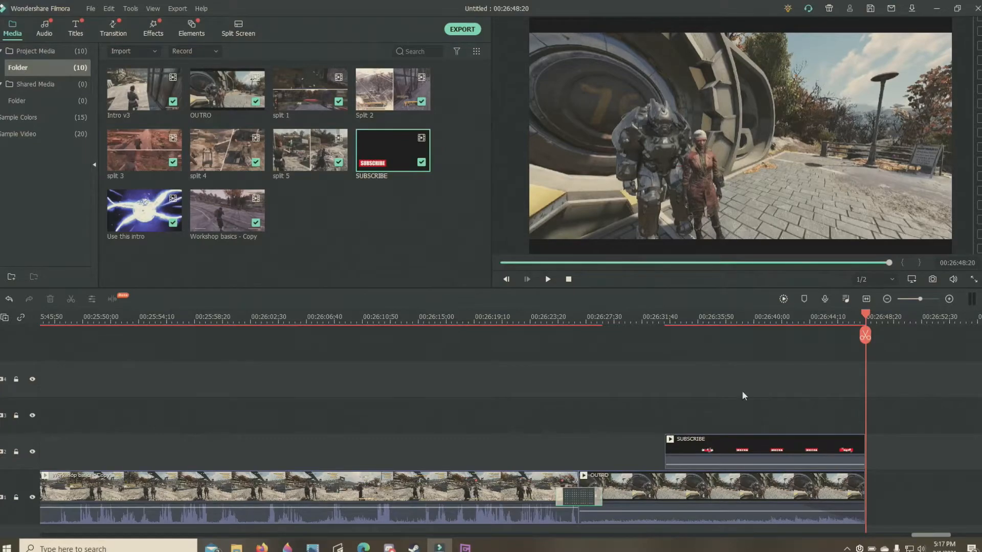
click(461, 30)
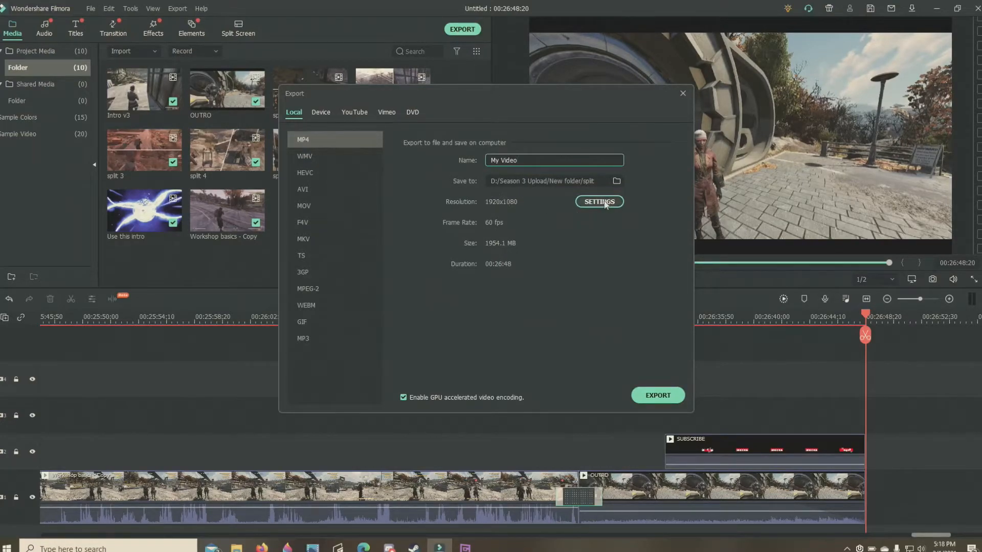
click(616, 182)
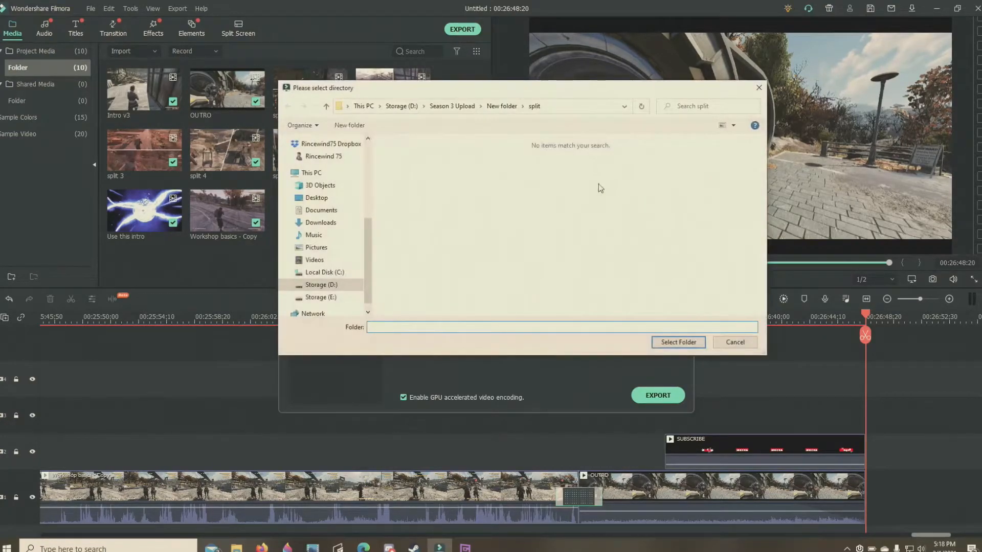
click(325, 287)
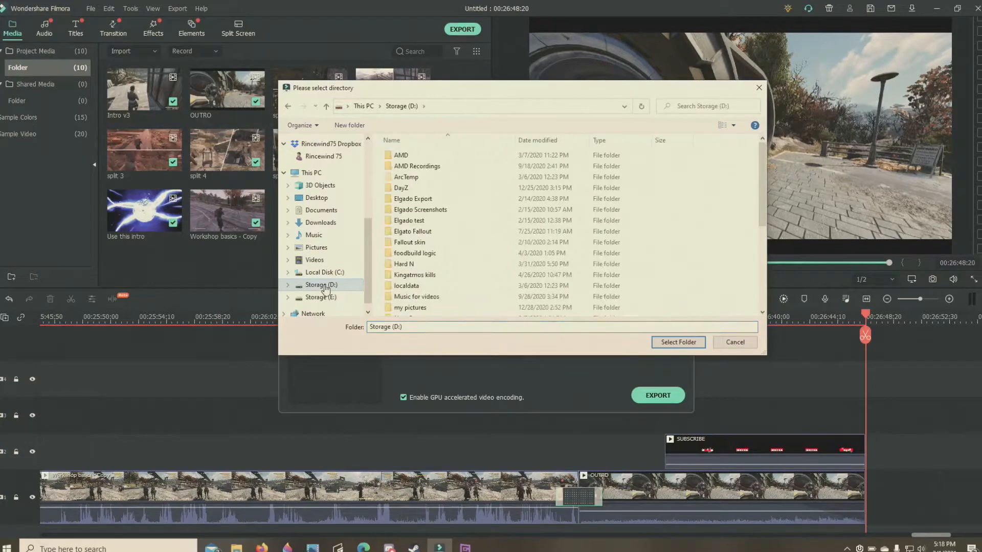
scroll(454, 276, down, 5)
click(452, 270)
double_click(452, 271)
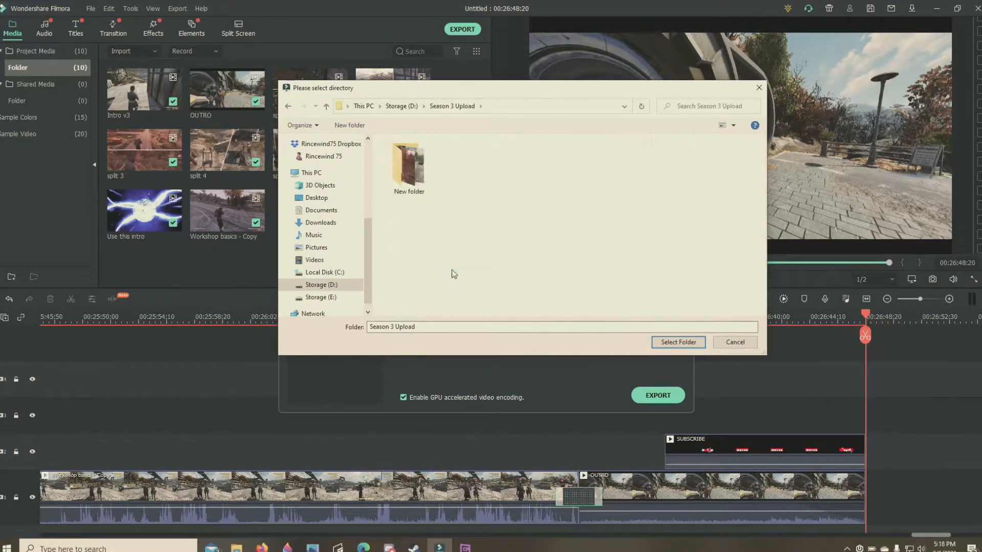
click(679, 342)
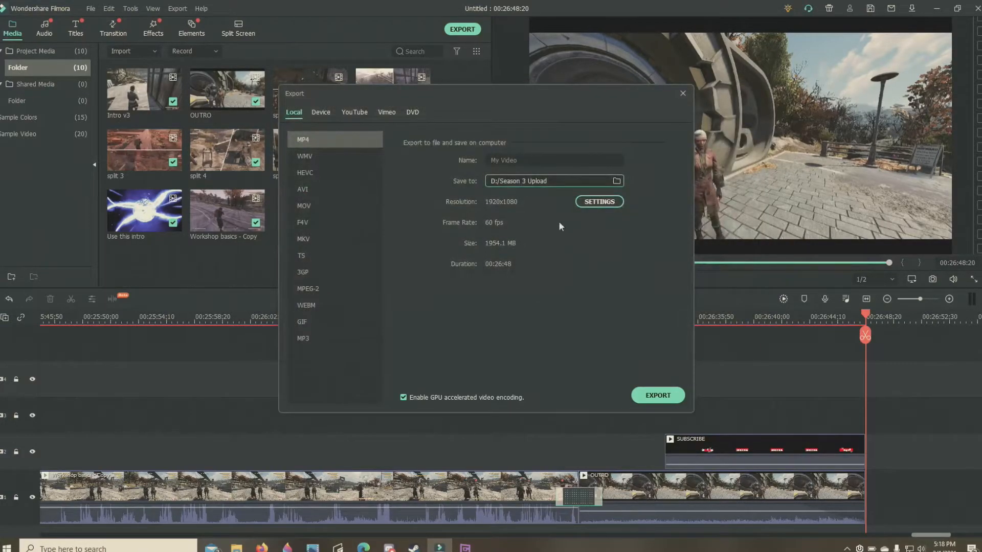
Step: Name the MP4 export with both players' names followed by "split screen" and start the export
click(536, 163)
drag(535, 163, 453, 160)
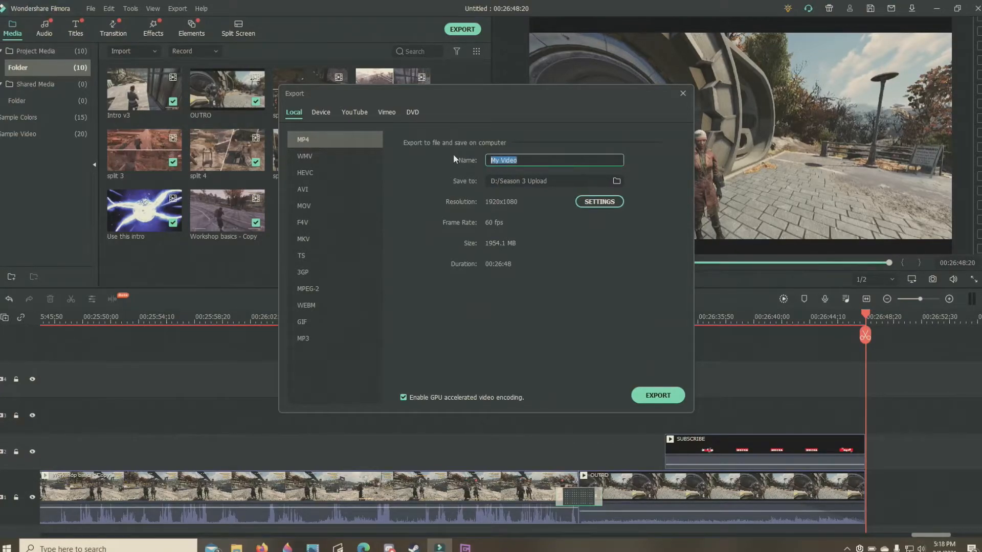
text(Jane and Rince split screen)
click(645, 398)
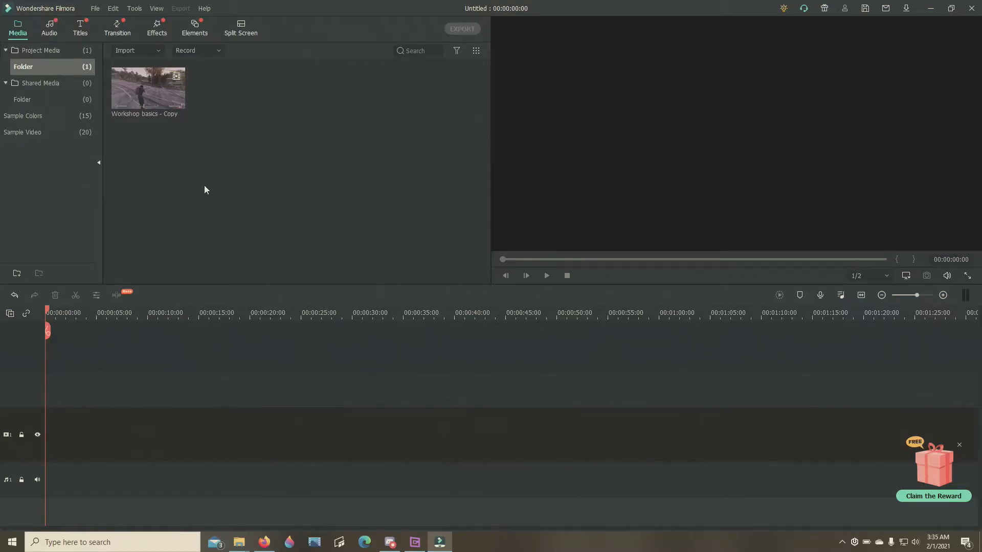
Step: Import the p5 3812 clip from the Season 3 Upload > New folder directory into the project media
mouse_move(239, 542)
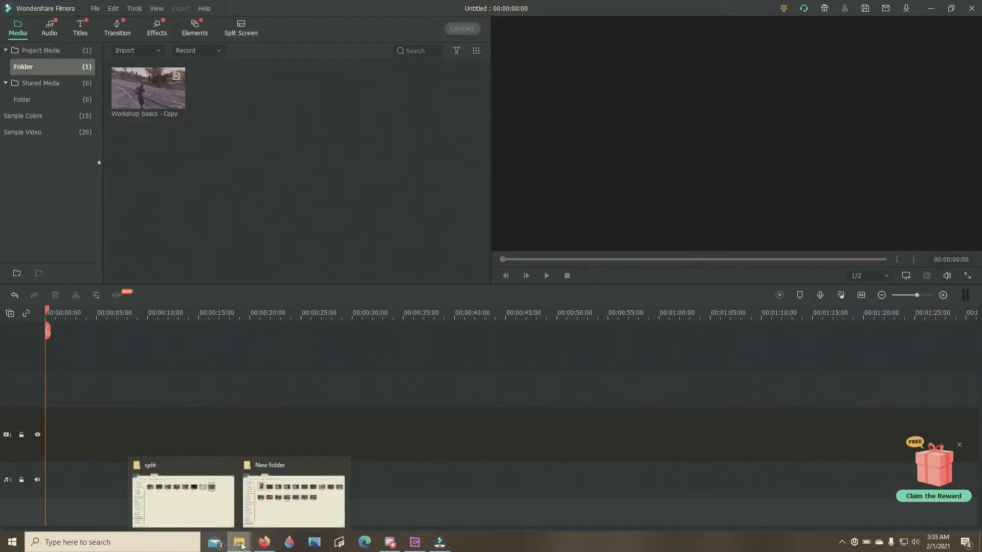
click(202, 463)
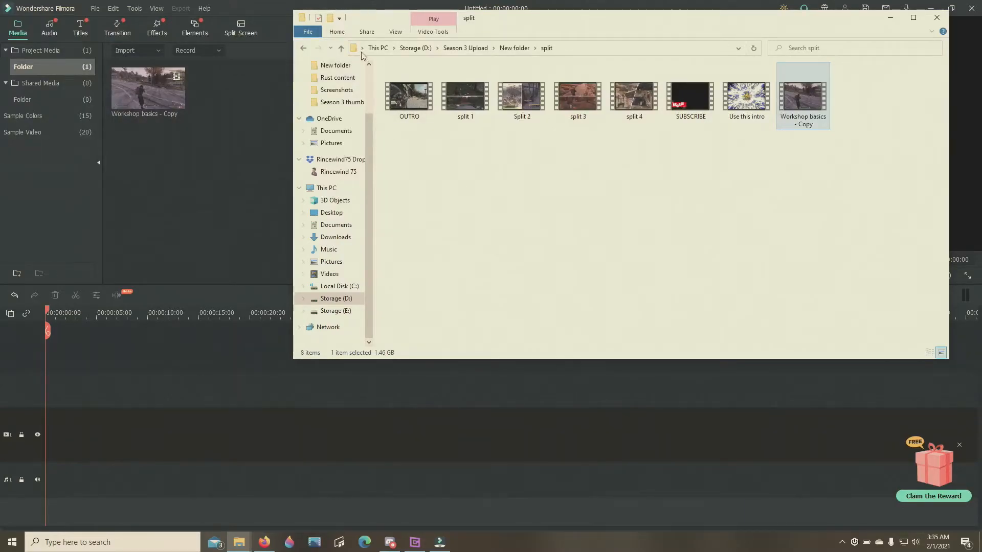
click(341, 48)
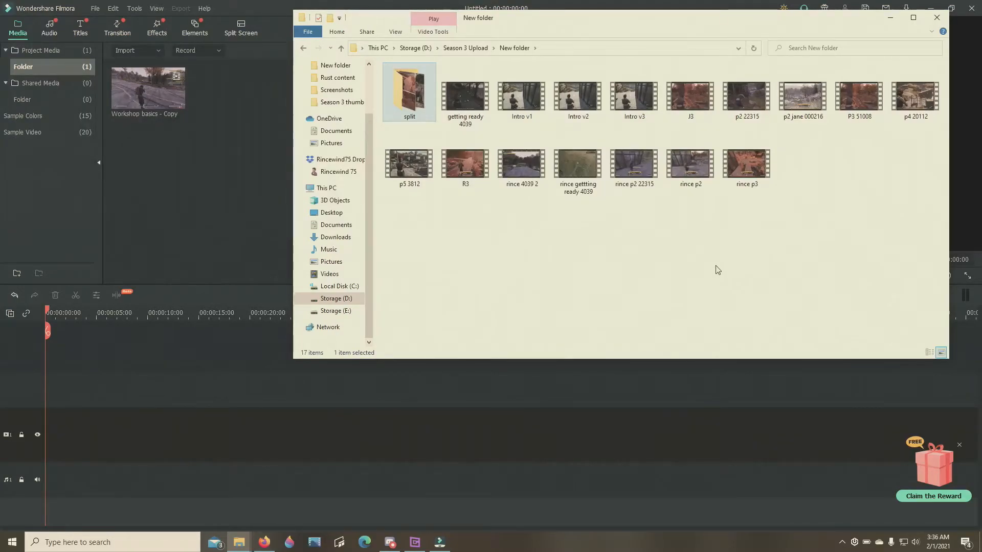
drag(409, 164, 200, 192)
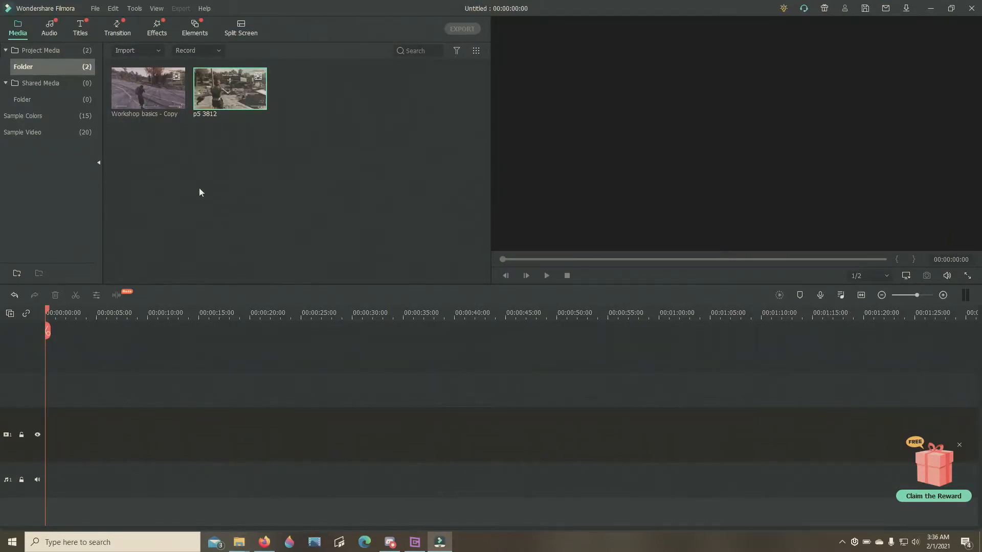
Step: Preview the p5 3812 source clip with the preview volume turned down, and pause at about 00:00:18:31
mouse_move(224, 90)
double_click(217, 96)
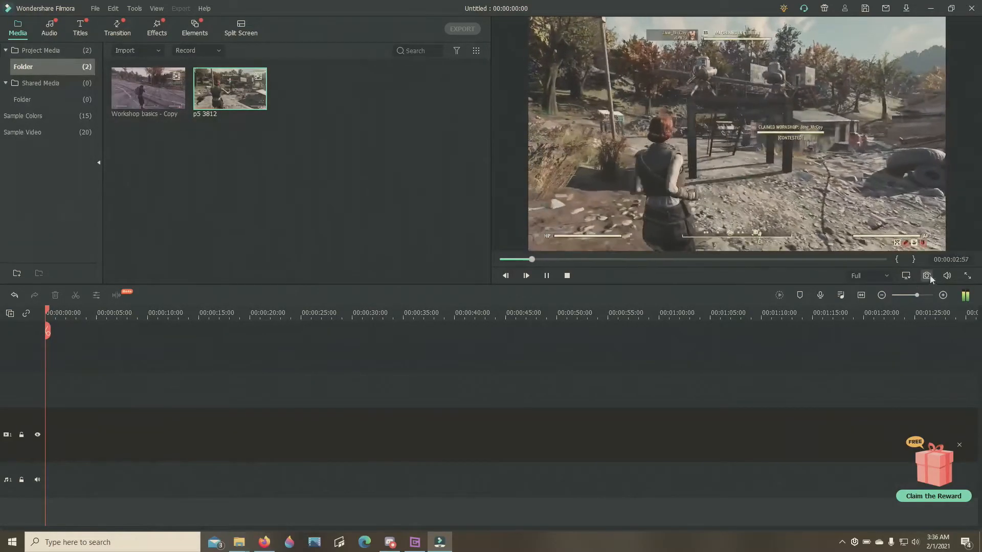
click(946, 276)
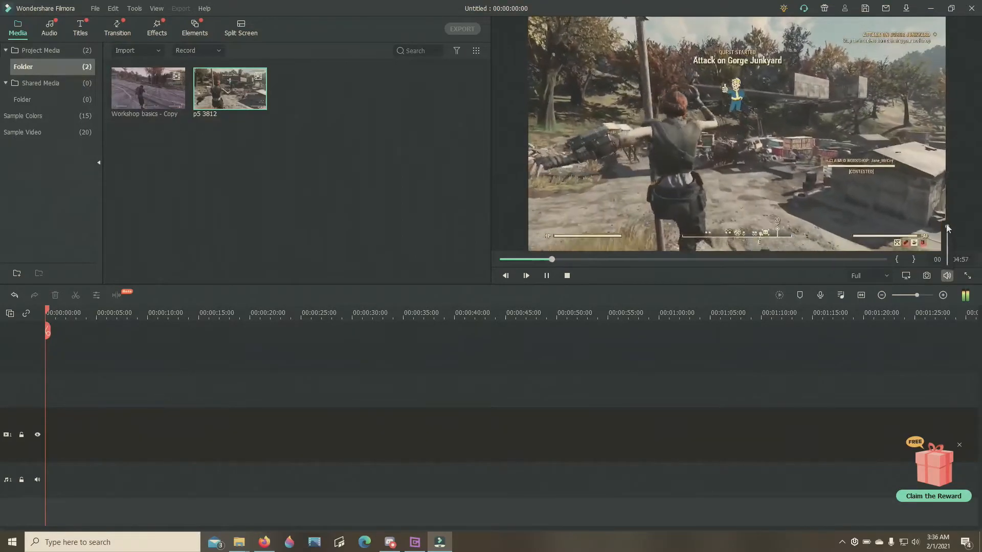
drag(947, 229, 948, 260)
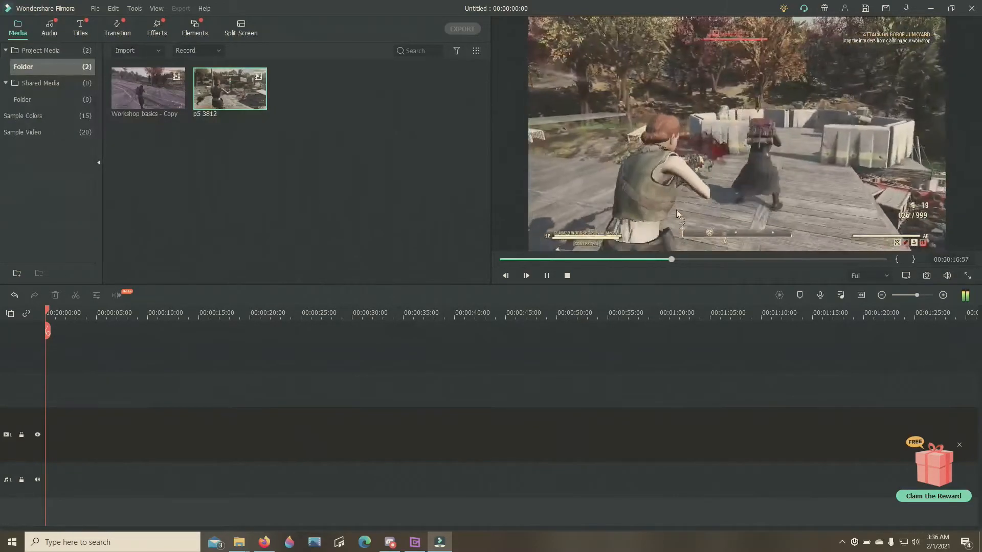
click(546, 276)
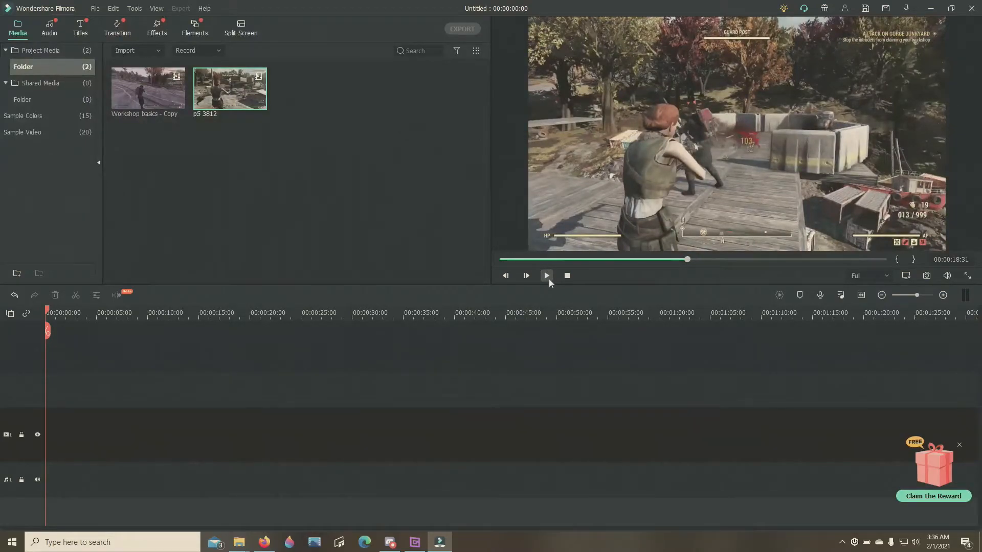
Step: Rewind the source clip to its beginning and play it in short stretches up to 00:00:09:00
mouse_move(214, 114)
click(686, 260)
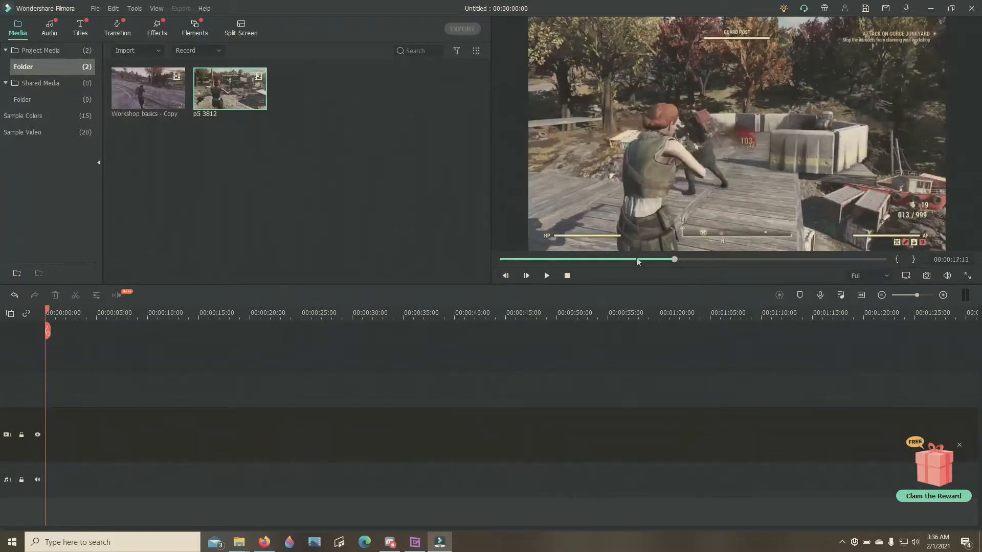
drag(678, 263, 452, 259)
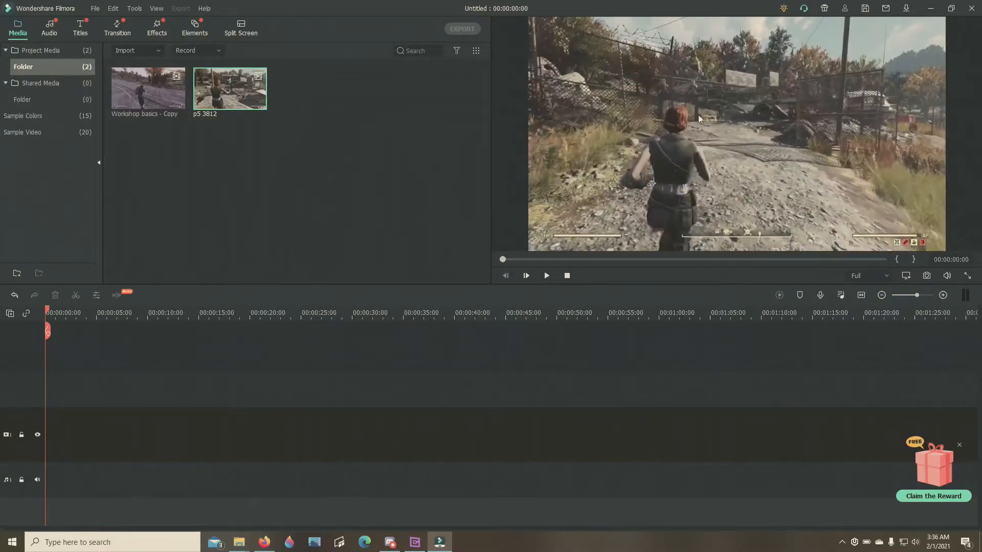
click(547, 276)
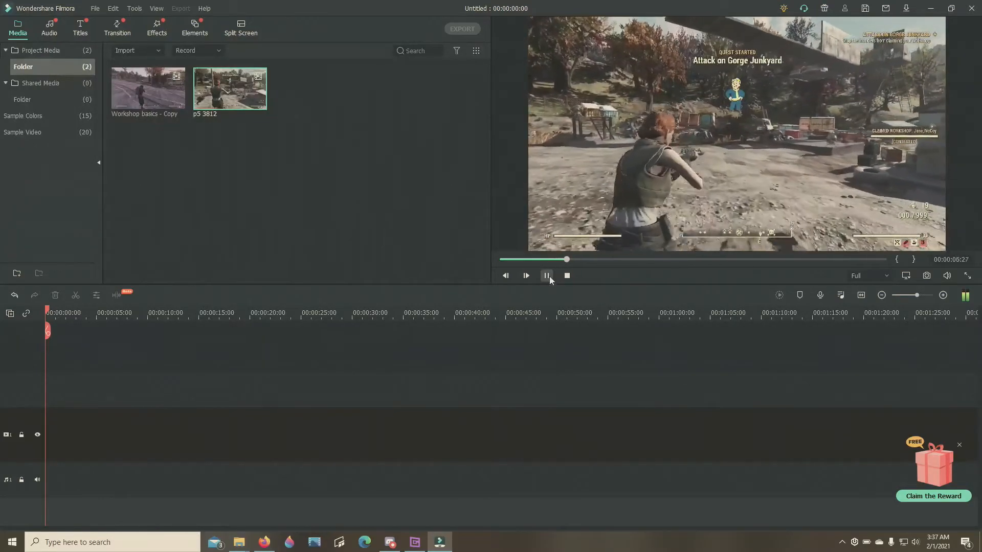
click(549, 276)
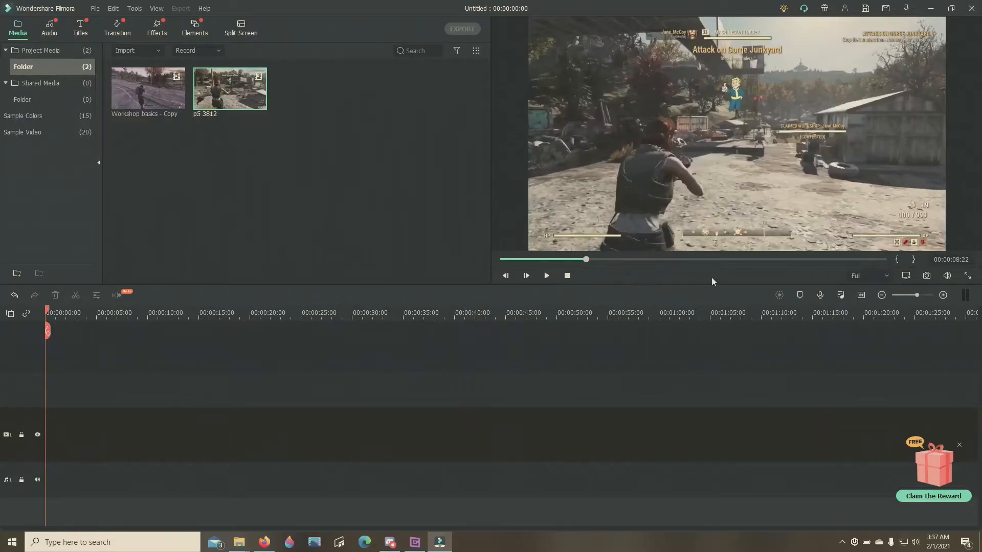
click(550, 279)
click(550, 279)
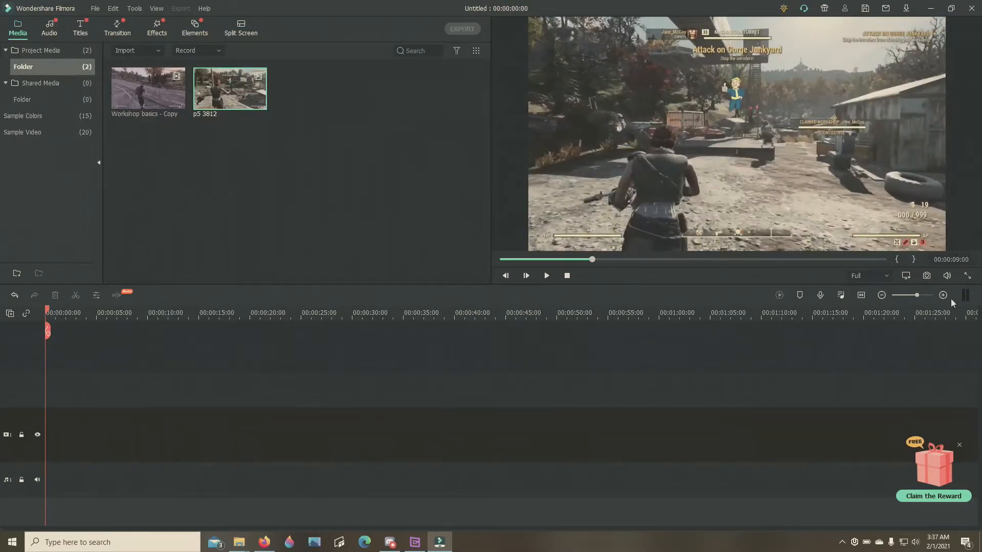
Step: Place the p5 3812 clip at the start of video track 1 and play the timeline to 00:00:09:07
drag(259, 101, 51, 433)
click(414, 290)
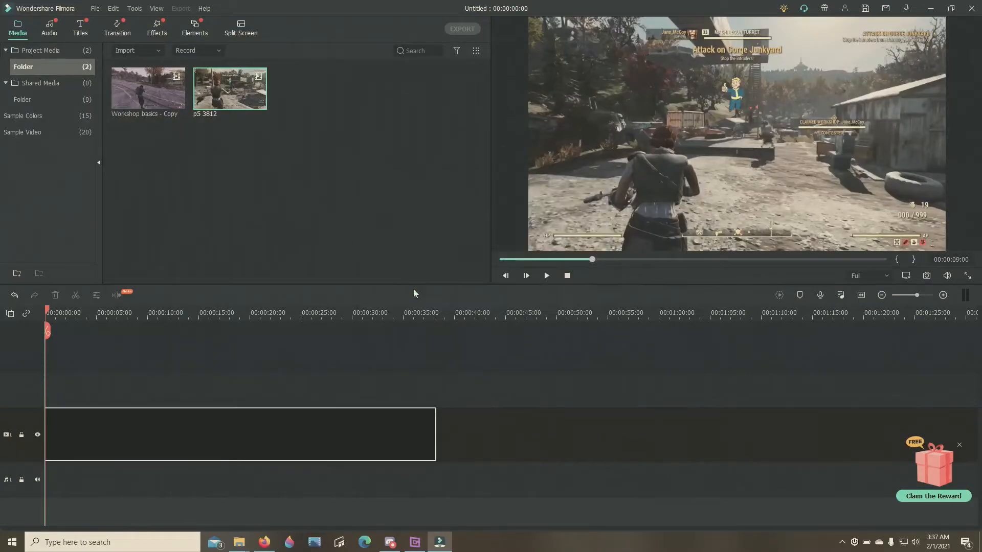
click(549, 281)
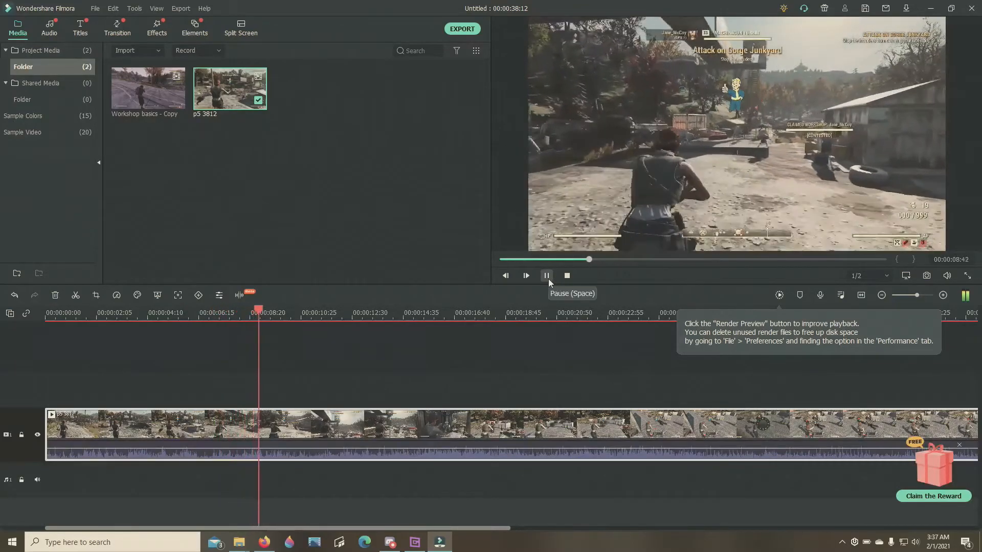
click(546, 276)
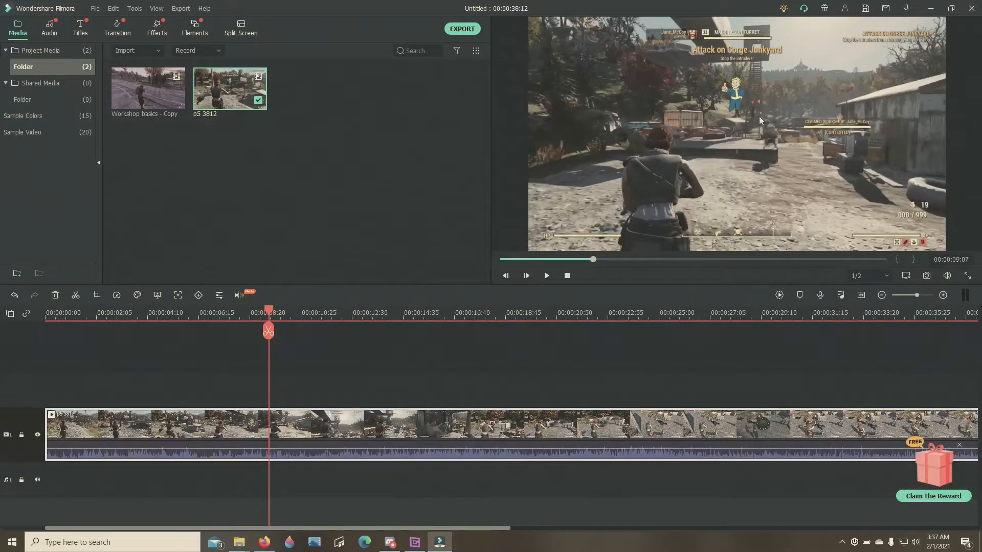
Step: Move the playhead back to 00:00:08:29 and examine the clip's individual frames up to 00:00:08:33
click(928, 295)
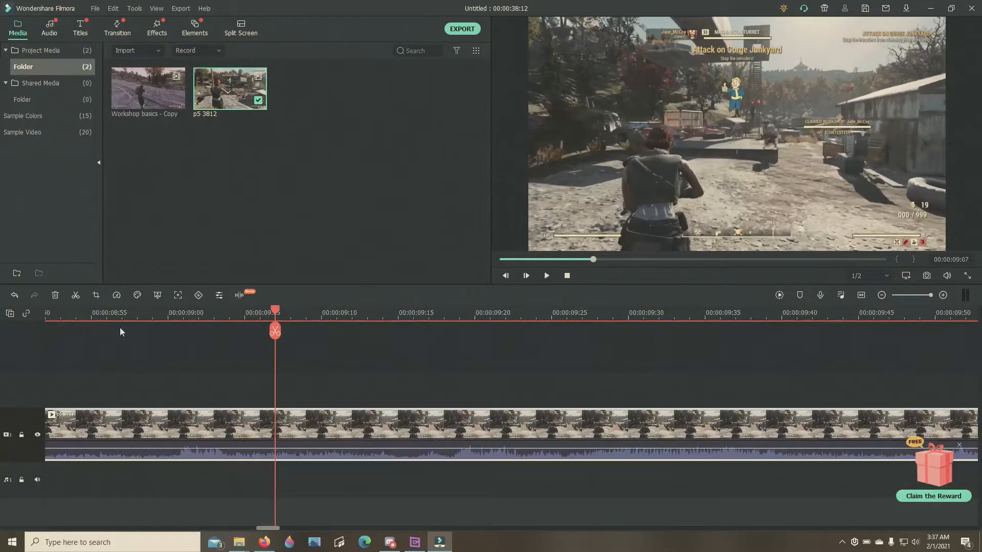
drag(276, 310, 33, 316)
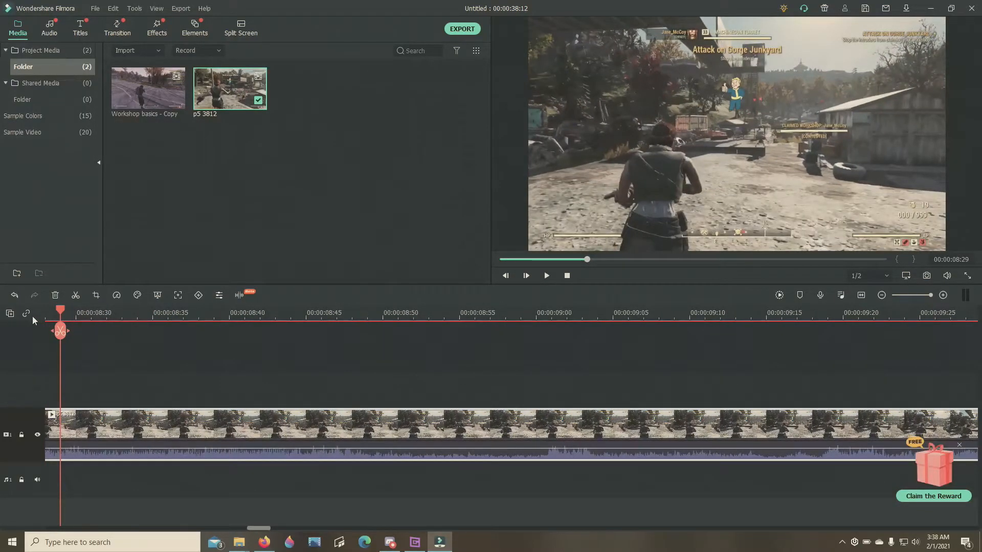
click(77, 309)
click(106, 321)
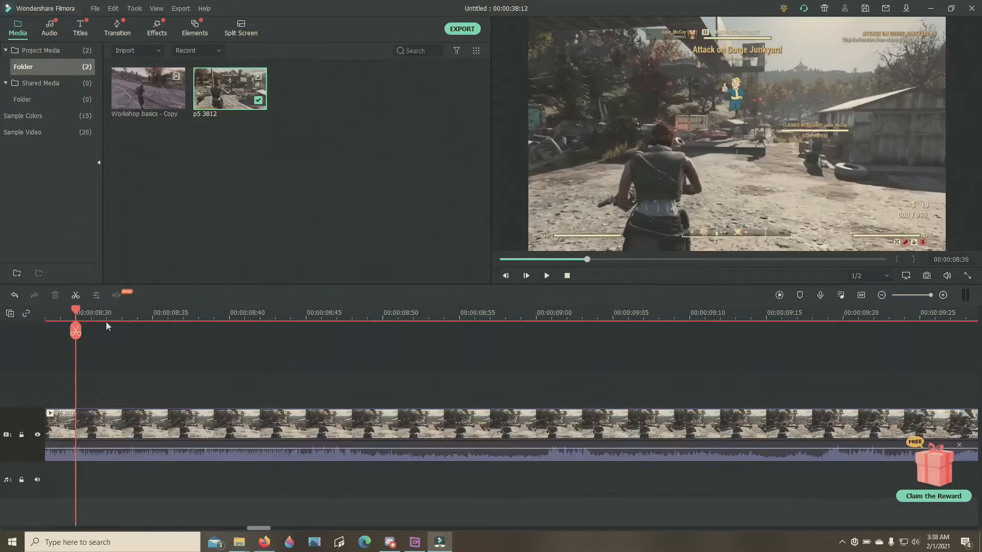
click(107, 314)
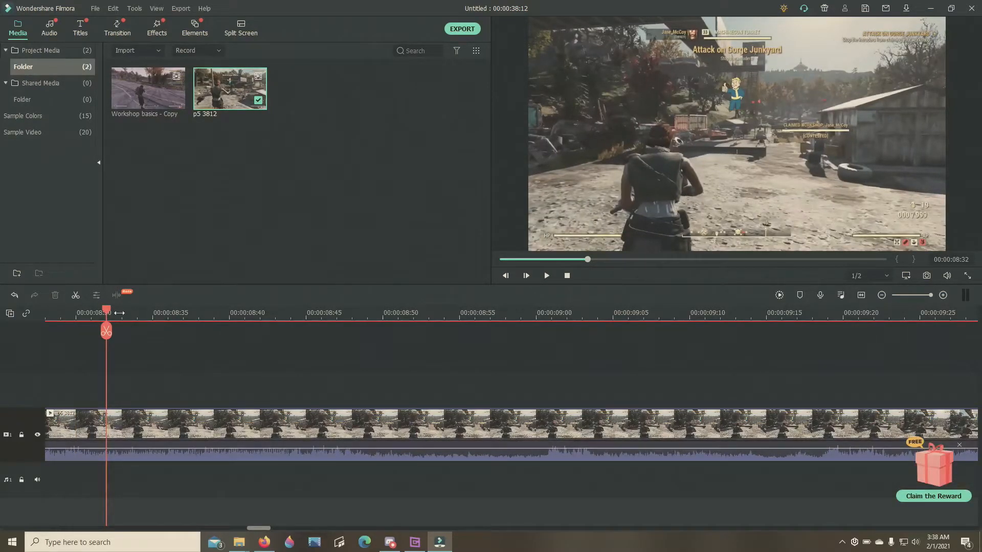
click(123, 314)
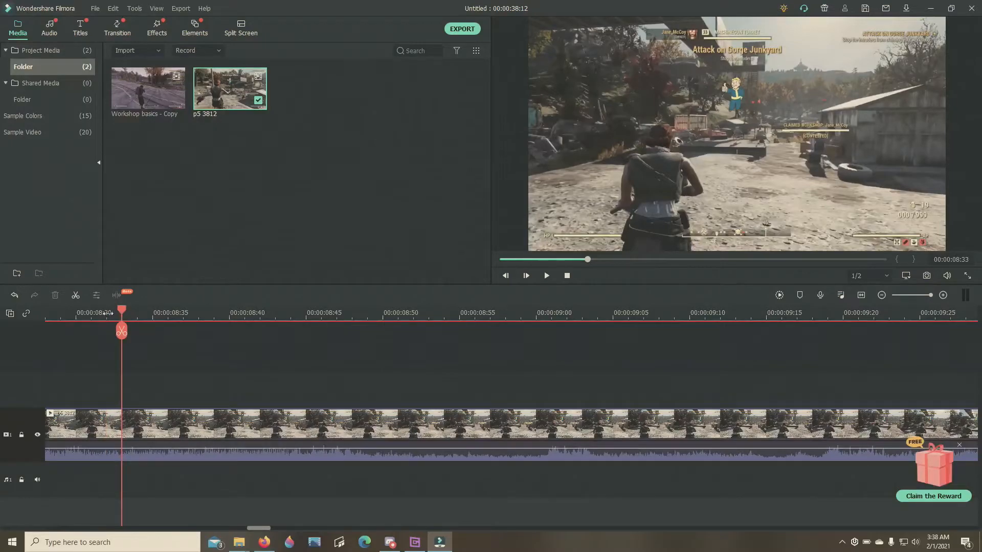
Step: Return the playhead to 00:00:08:31 and examine the character's motion one frame at a time up to 00:00:08:45
click(92, 313)
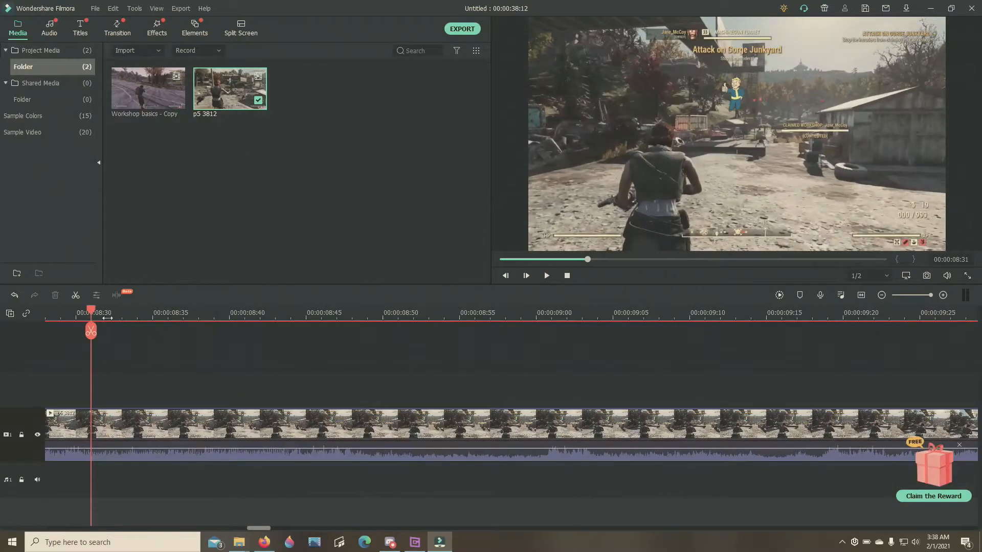
click(107, 313)
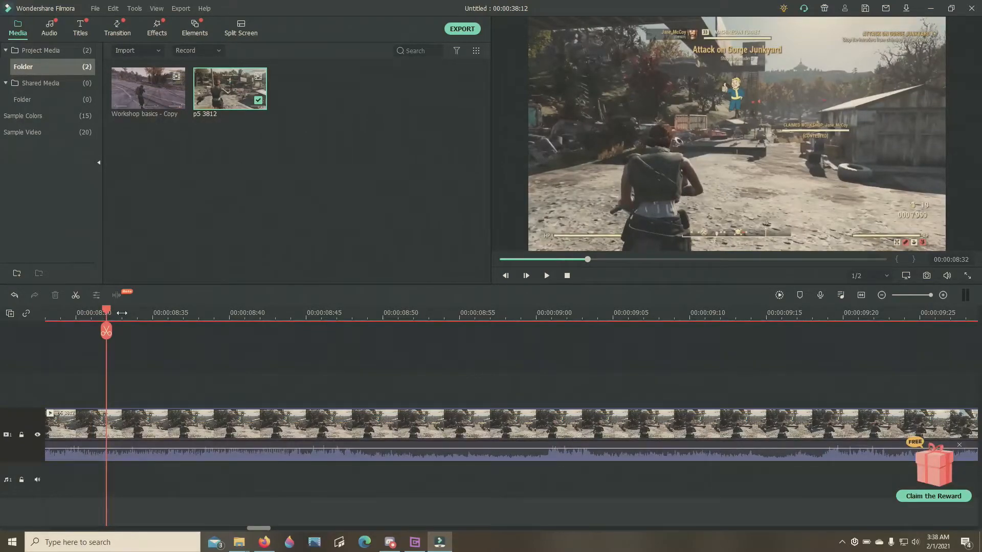
click(122, 313)
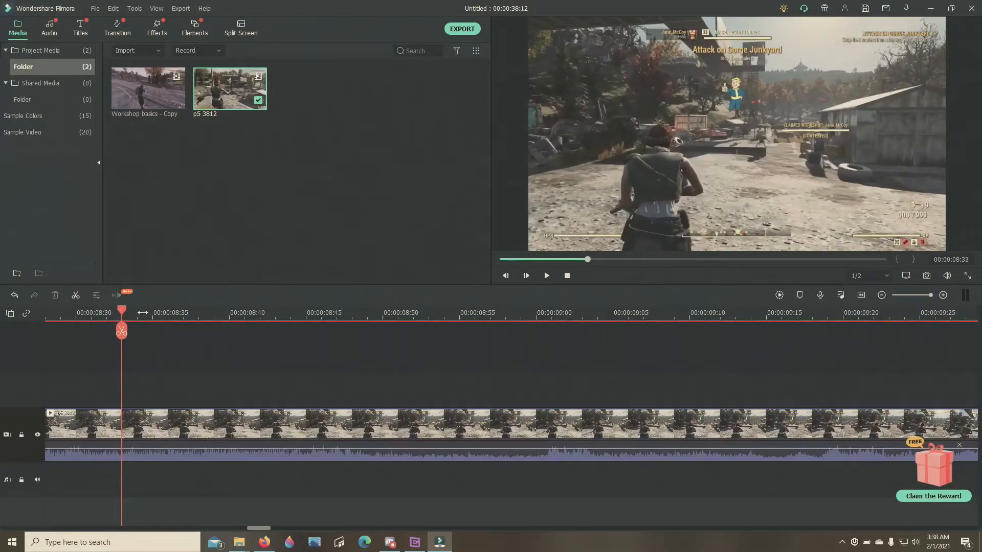
click(137, 313)
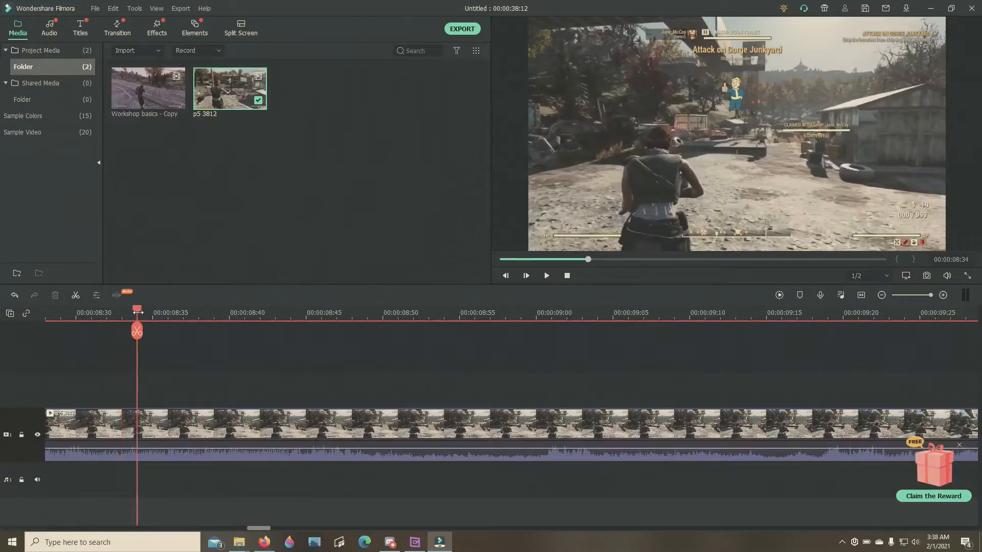
click(153, 313)
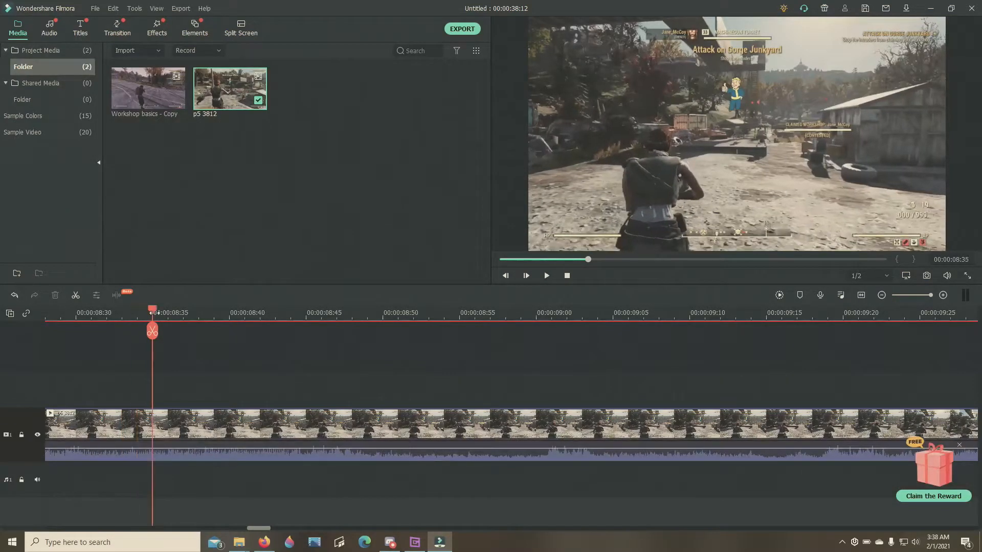
click(168, 312)
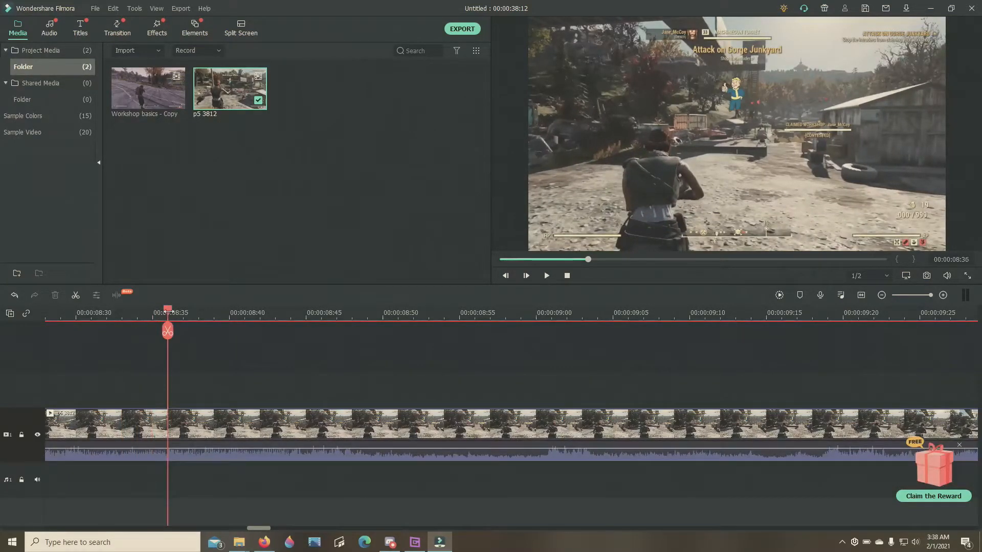
click(183, 312)
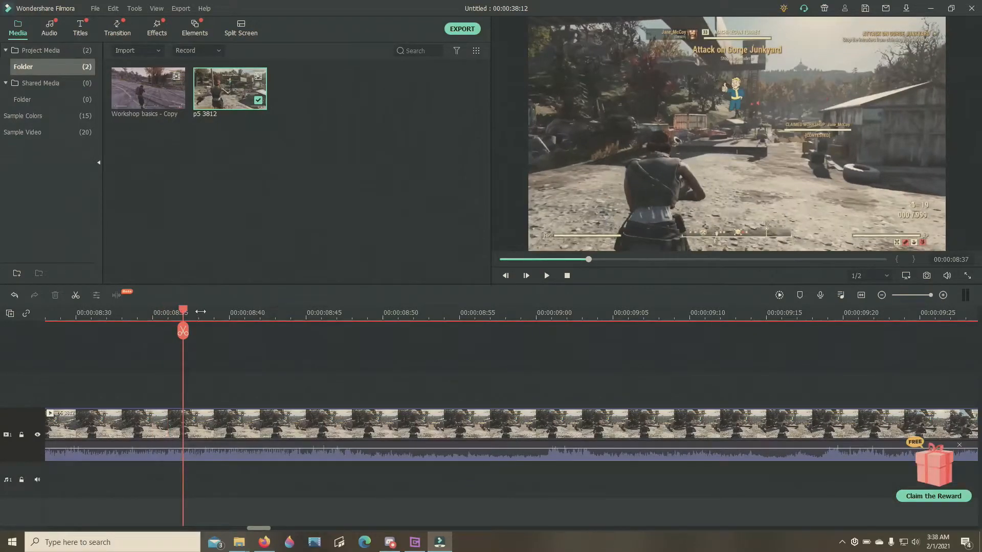
click(199, 312)
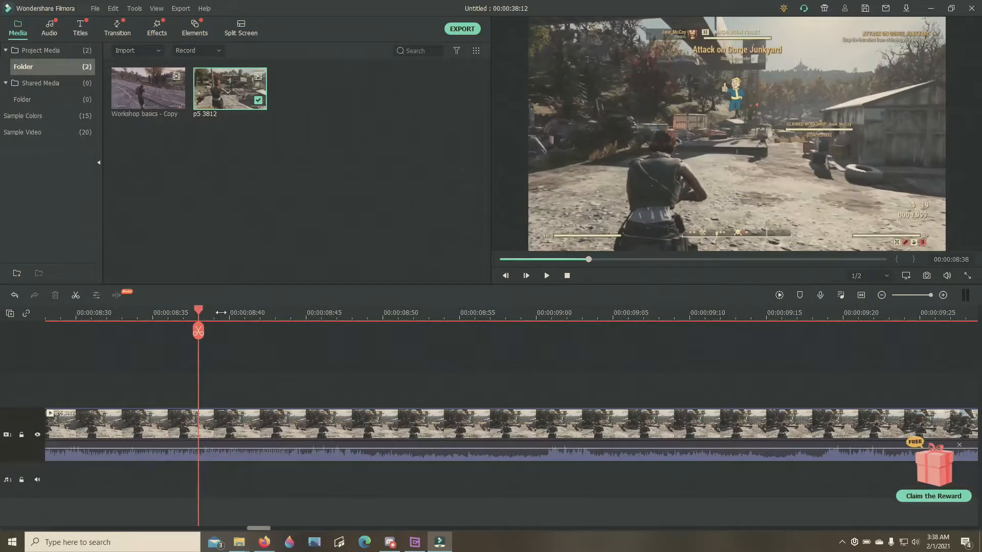
click(214, 312)
click(229, 312)
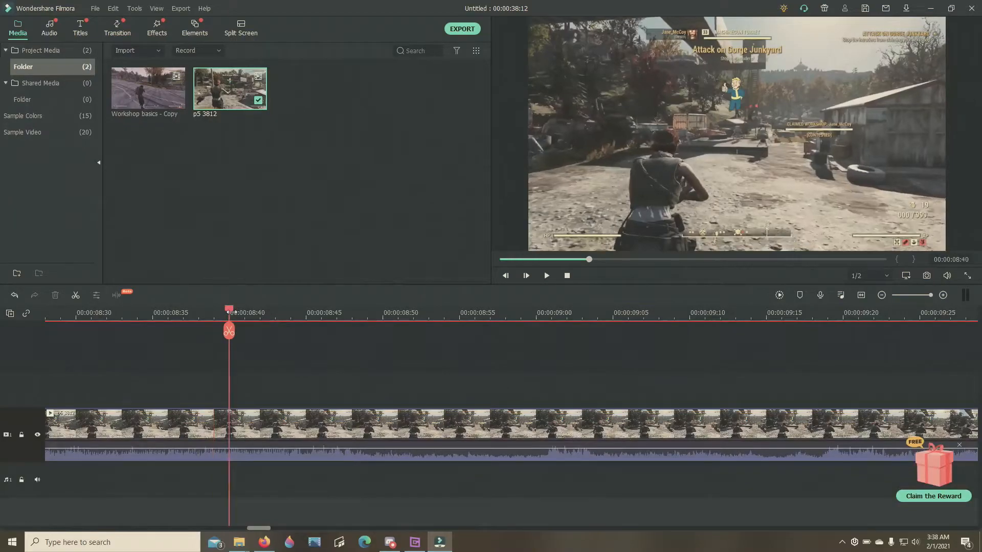
click(245, 312)
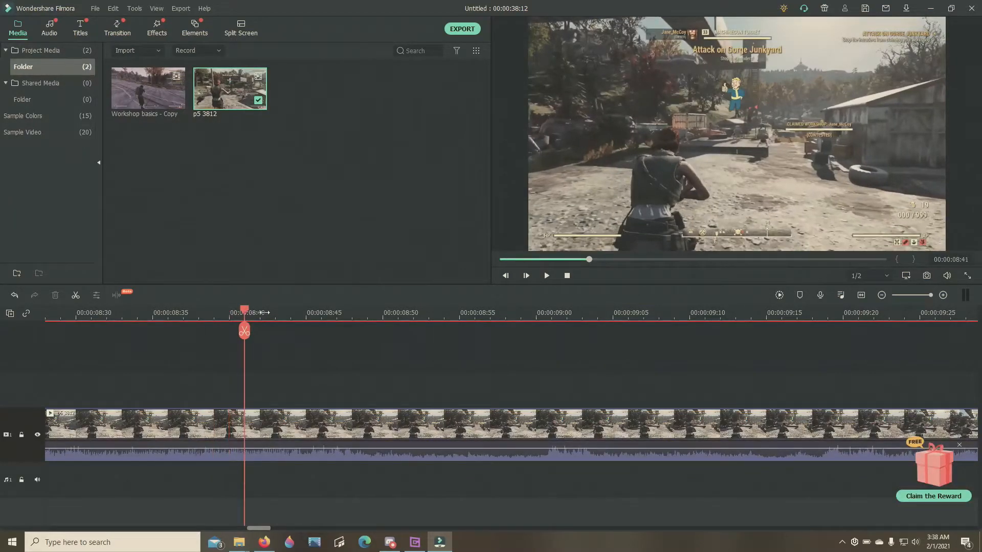
click(260, 312)
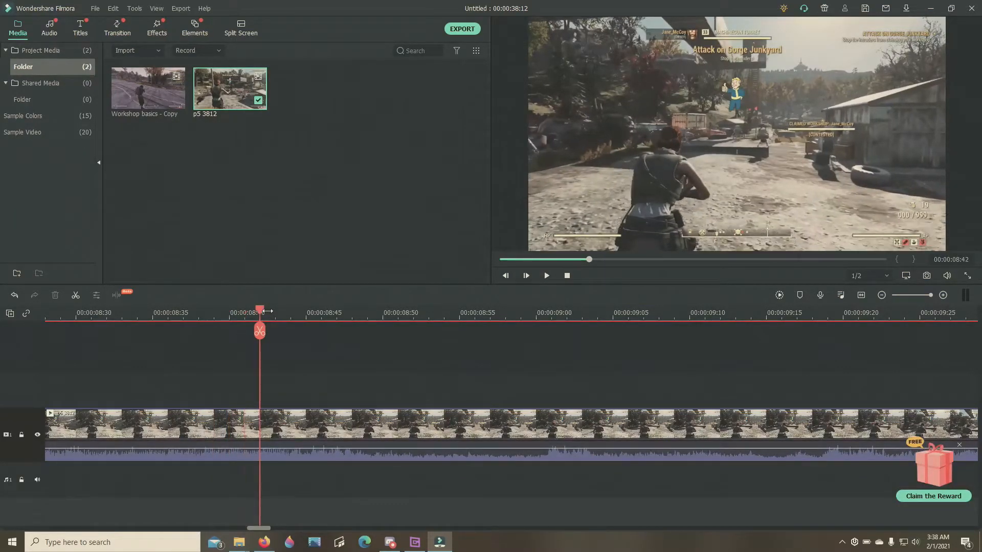
click(275, 312)
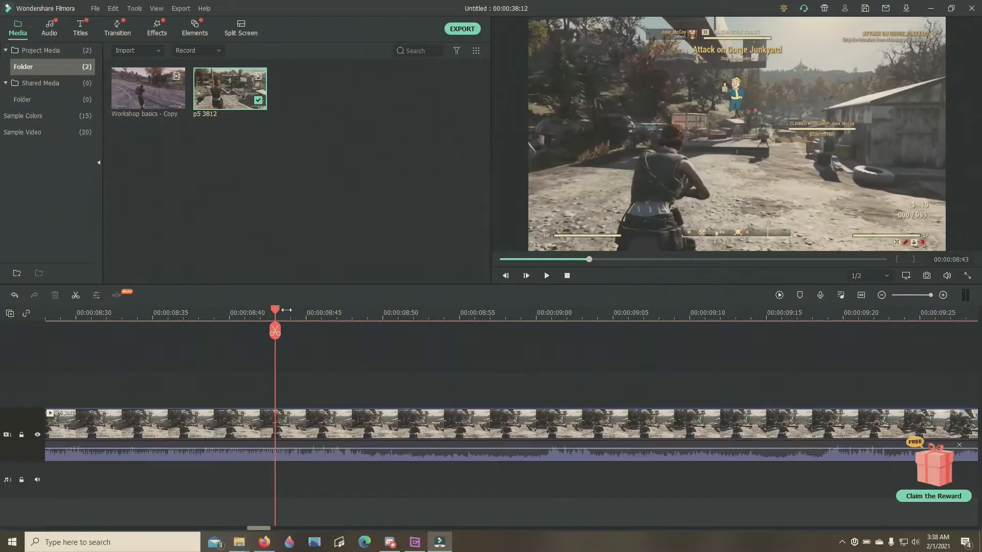
click(291, 312)
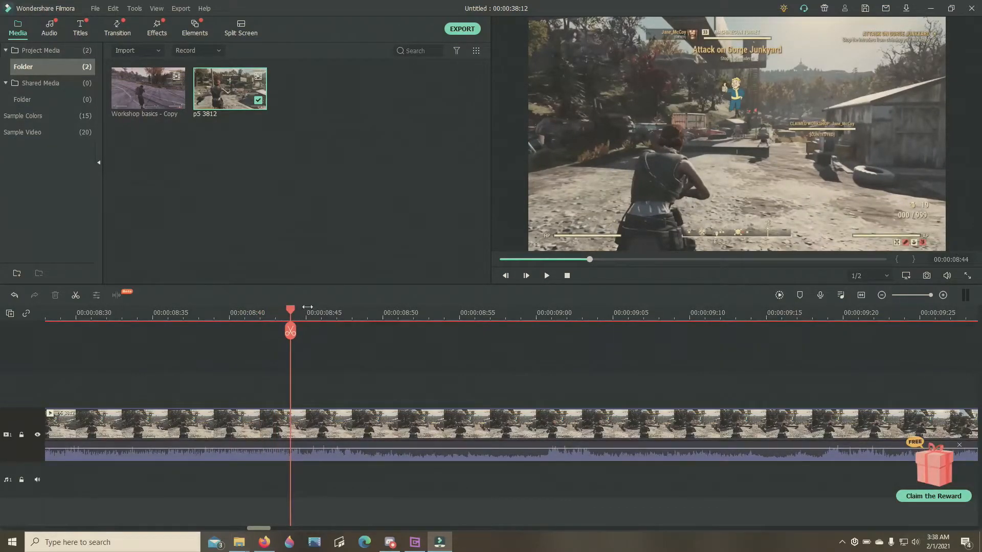
click(306, 312)
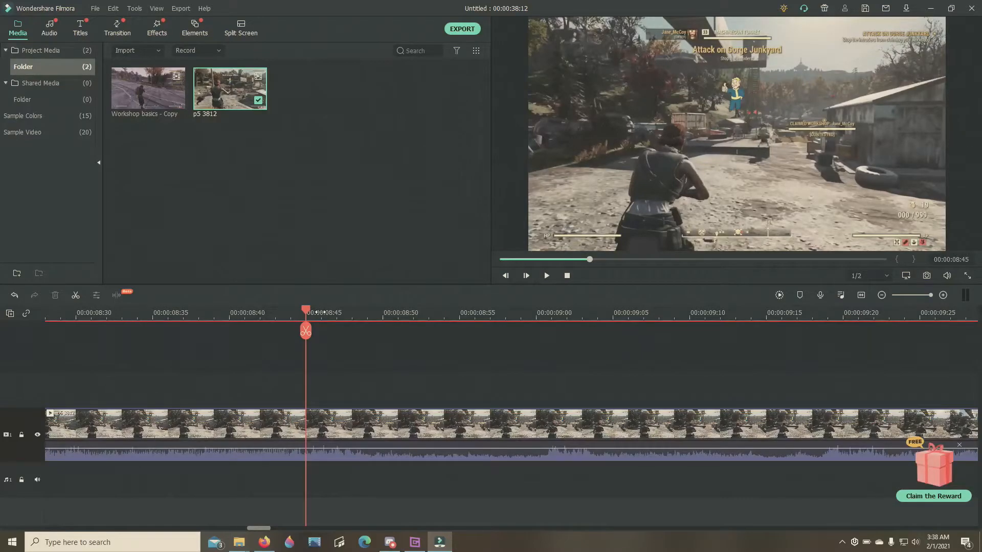
Step: Advance the playhead to 00:00:08:48 and examine the following frames of the clip up to 00:00:08:55
click(352, 312)
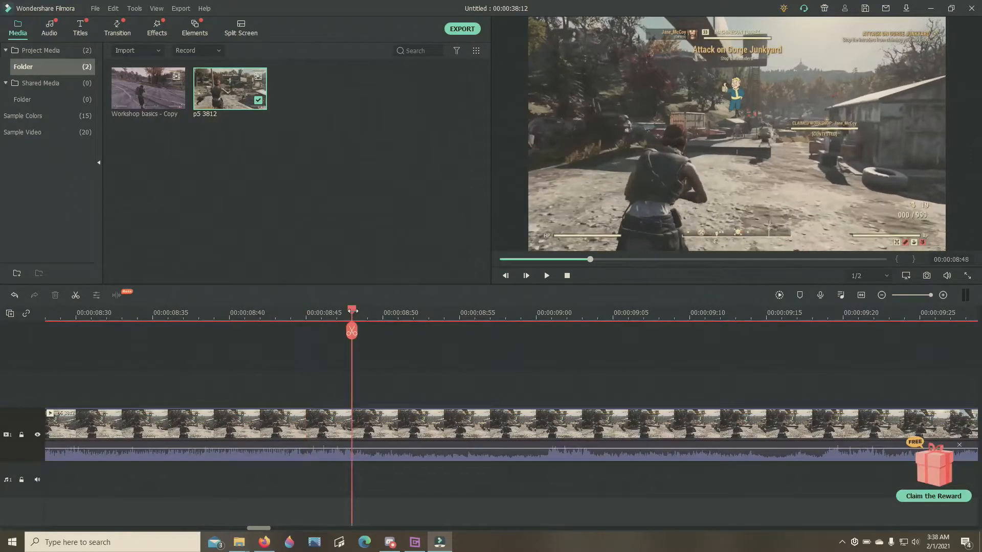
click(382, 311)
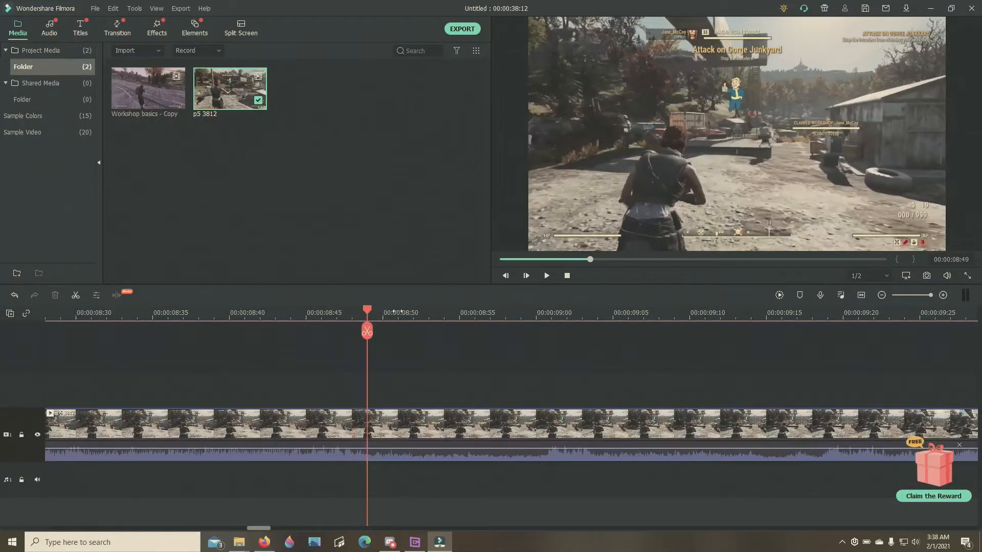
click(399, 310)
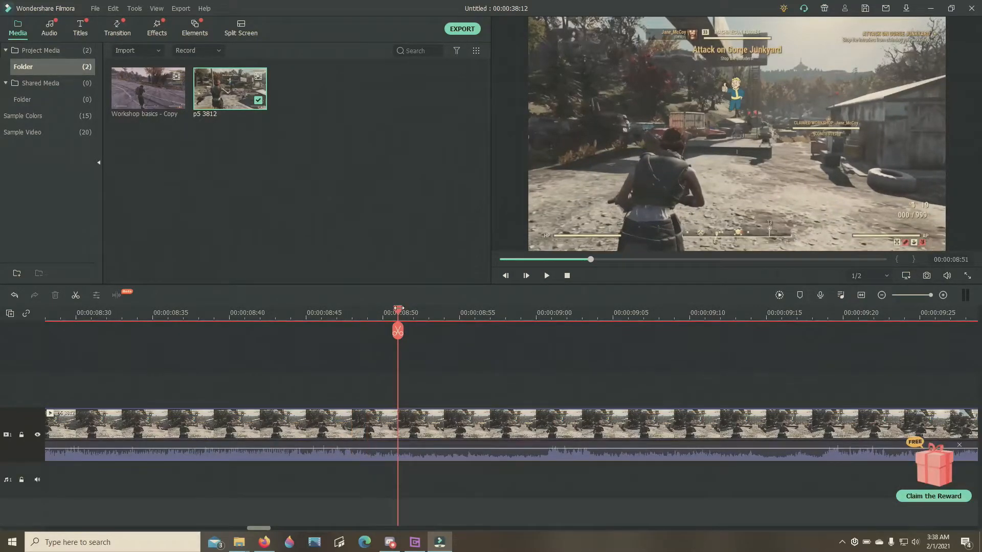
click(427, 310)
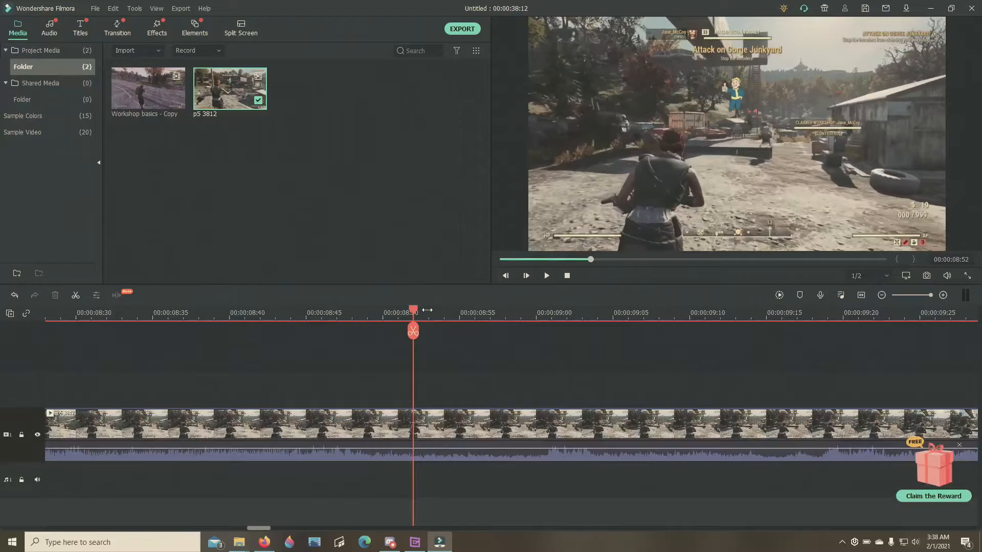
click(428, 310)
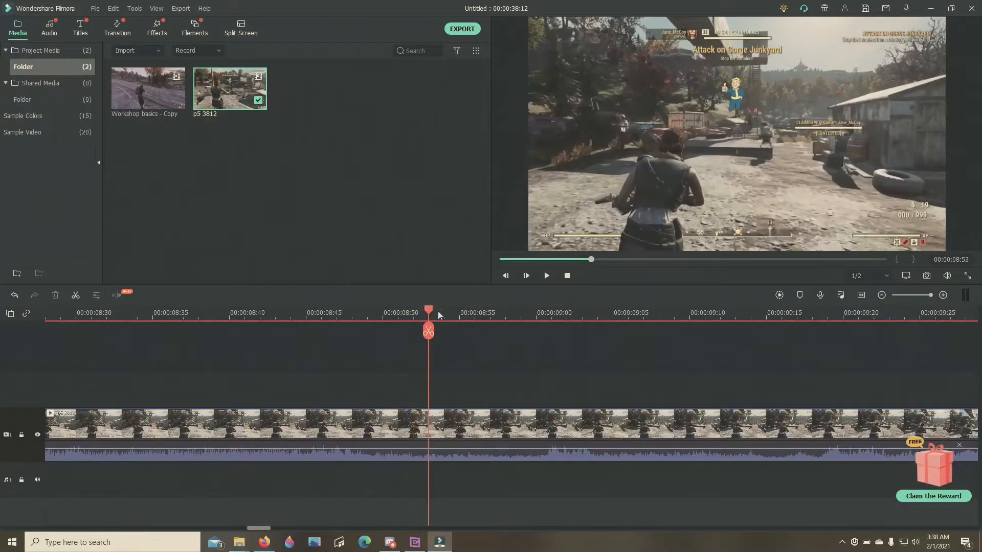
click(451, 311)
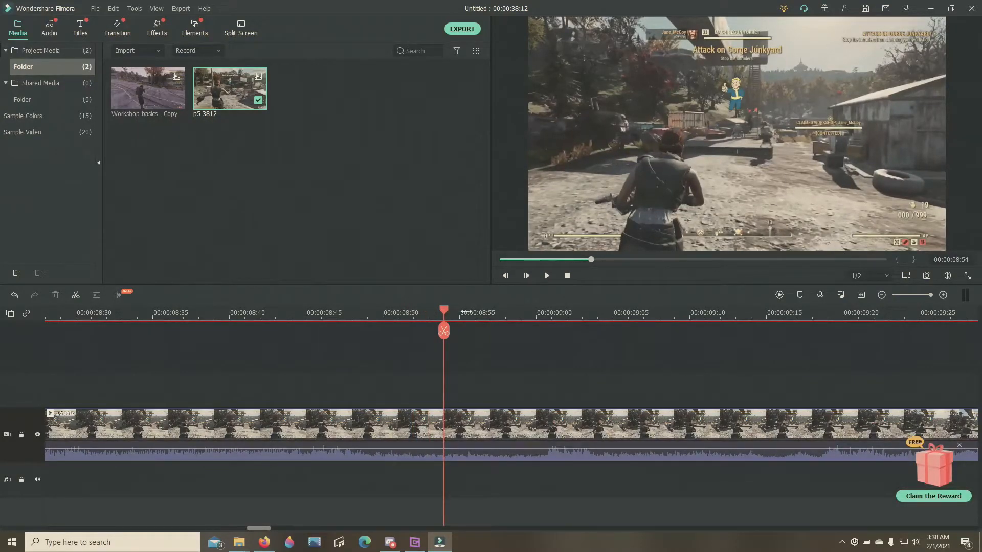
click(460, 310)
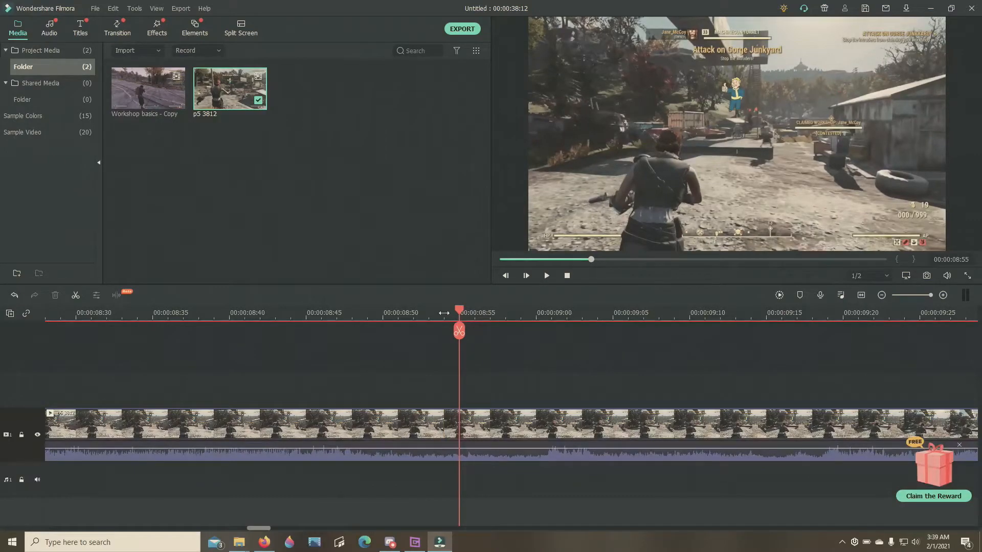
Step: Step the playhead backward through the clip from 00:00:08:54 to 00:00:08:45, examining the frames in reverse
click(443, 312)
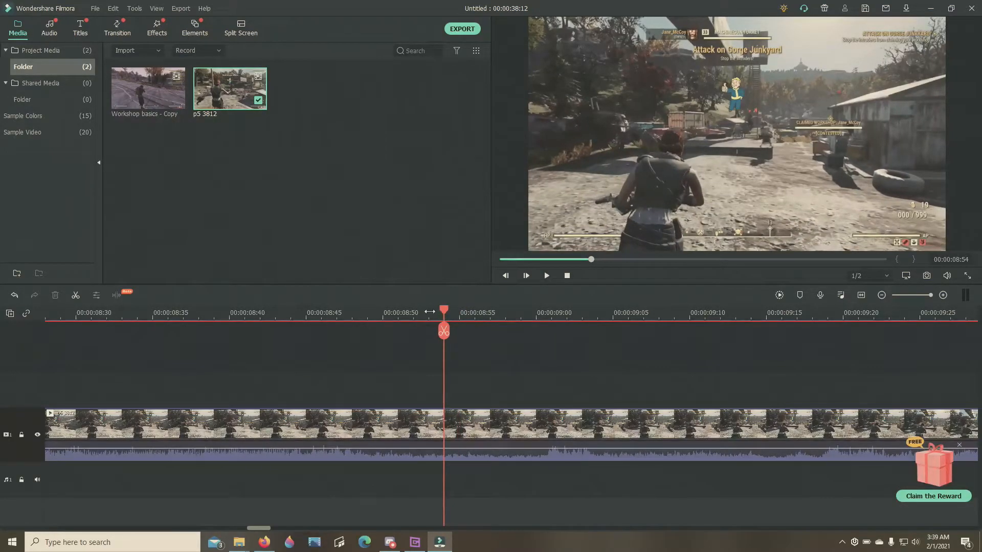
click(429, 312)
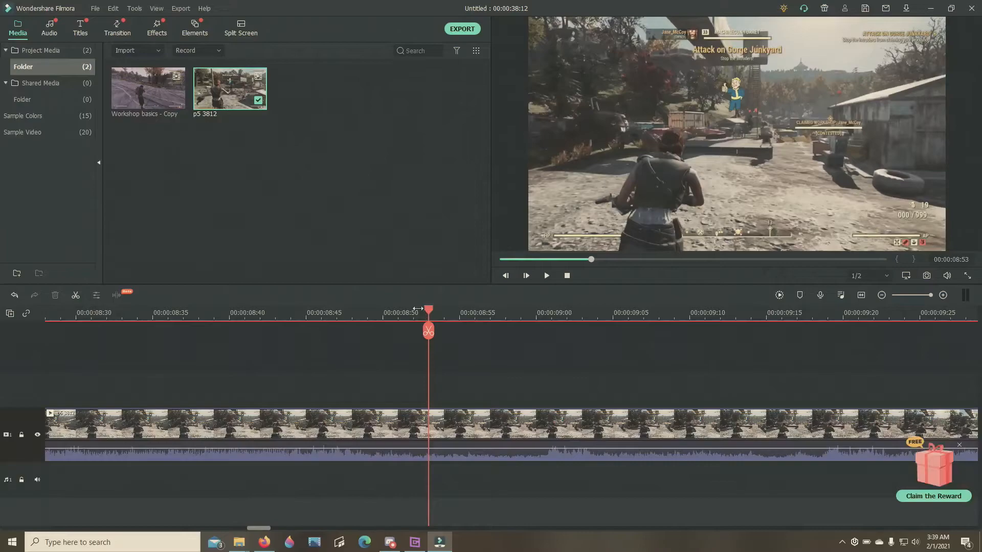
click(413, 311)
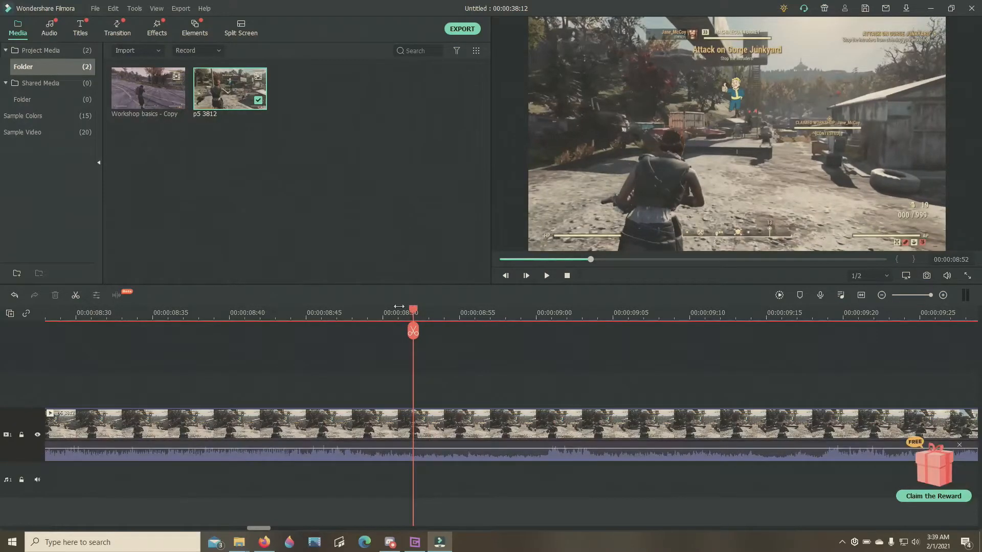
click(399, 309)
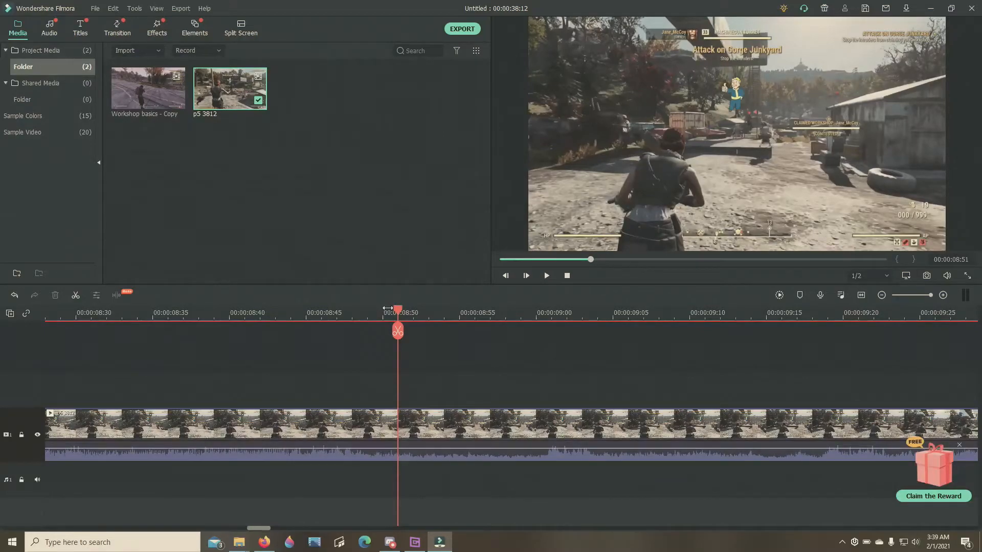
click(382, 311)
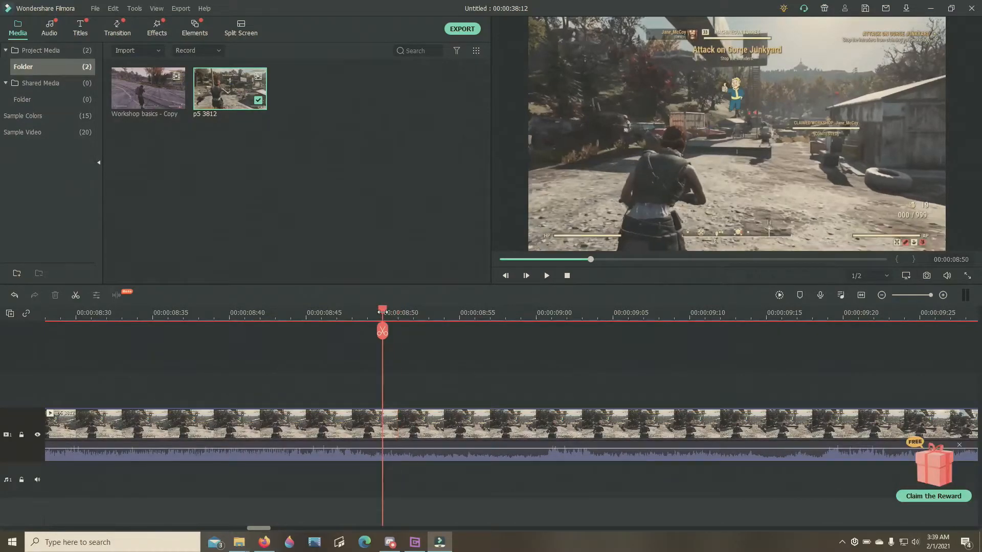
click(367, 310)
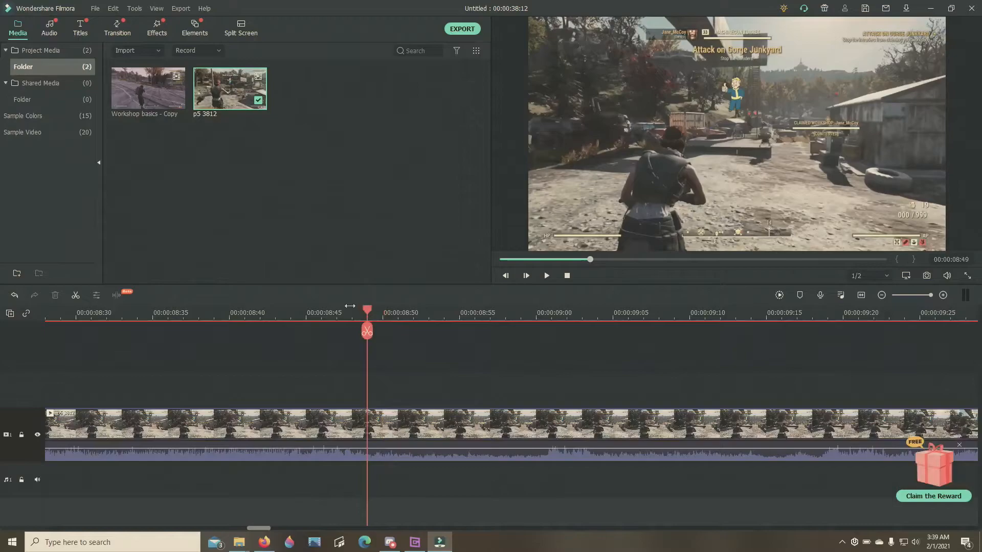
click(349, 307)
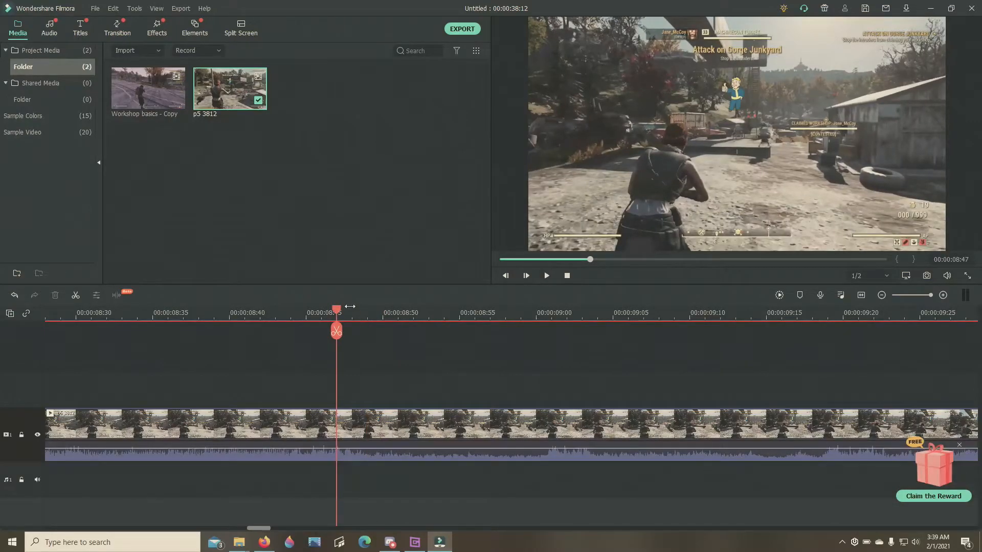
click(321, 307)
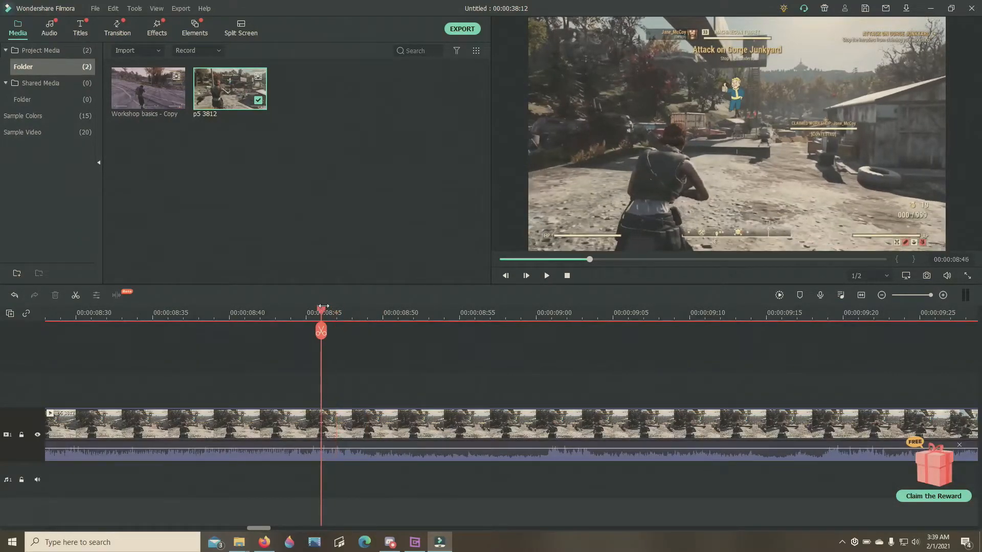
click(306, 306)
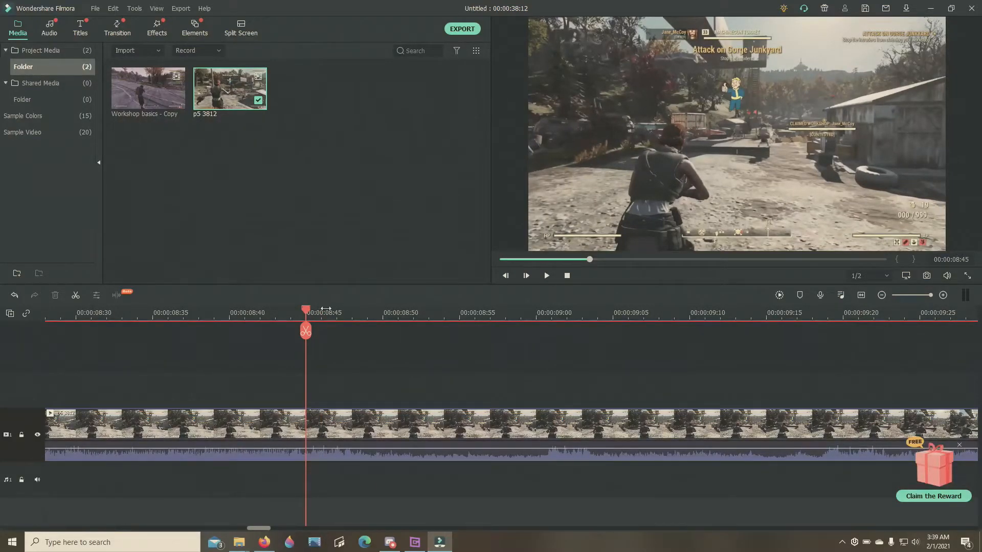
Step: Check the frames around 00:00:08:47, add a marker to the p5 3812 clip at that frame, and return the playhead to 00:00:08:43
click(321, 309)
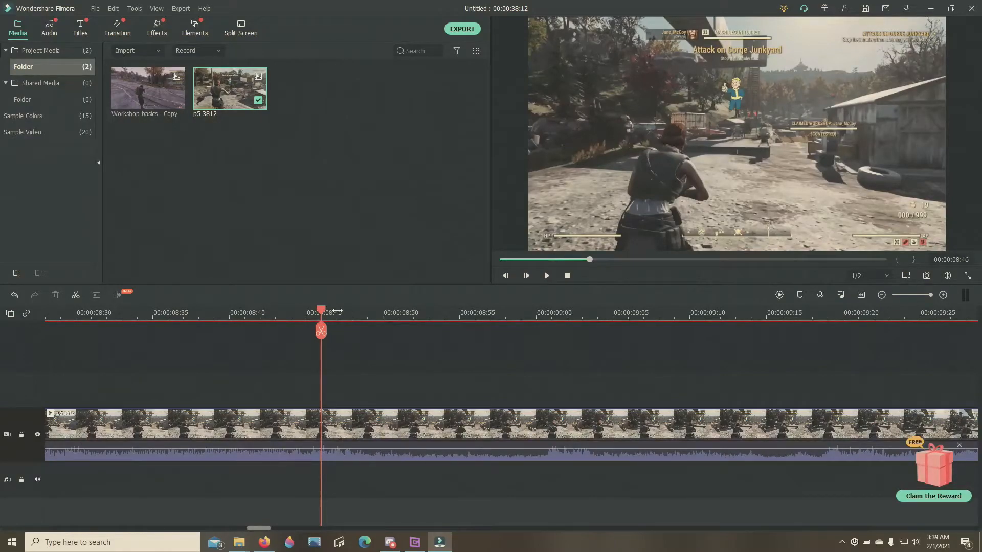
click(336, 310)
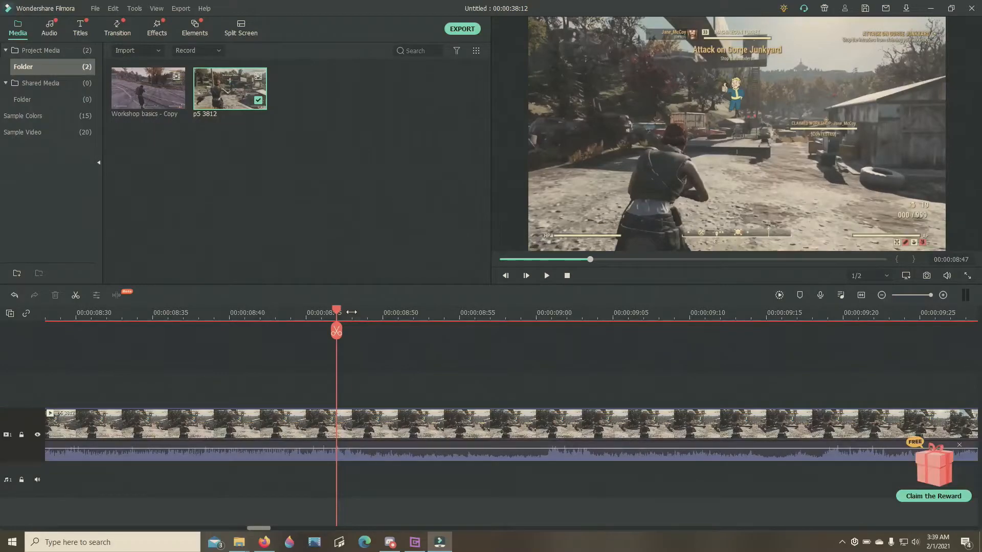
click(352, 311)
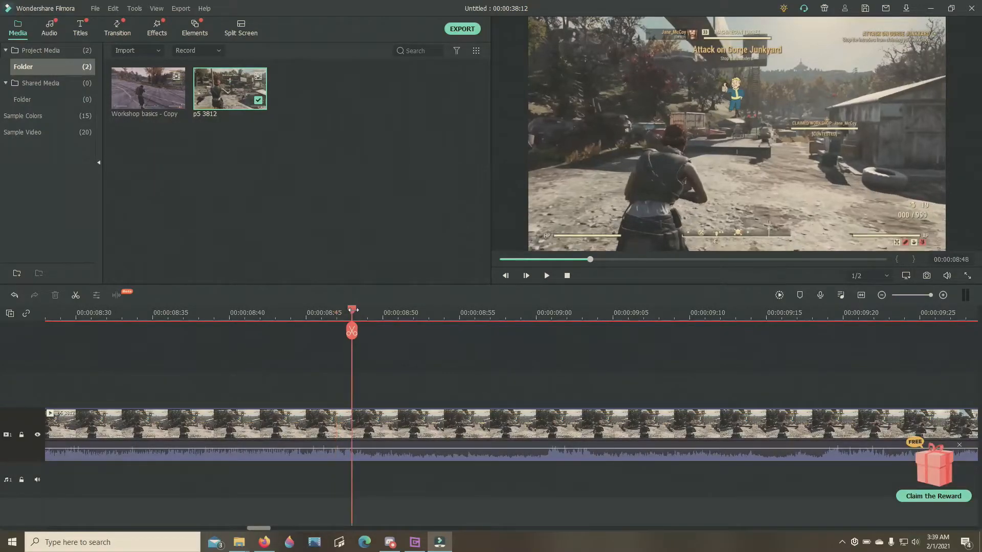
click(335, 310)
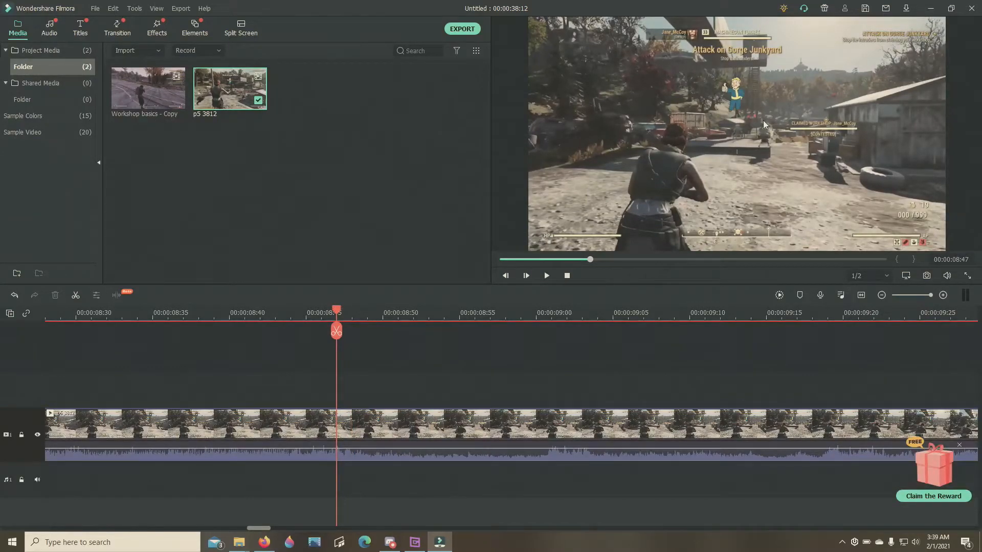
click(217, 432)
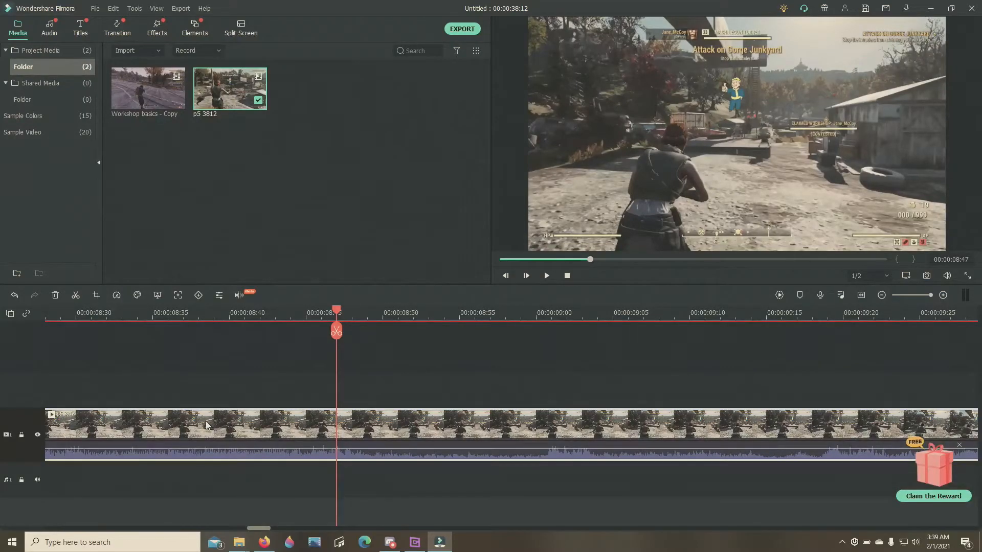
click(801, 295)
drag(336, 312, 275, 312)
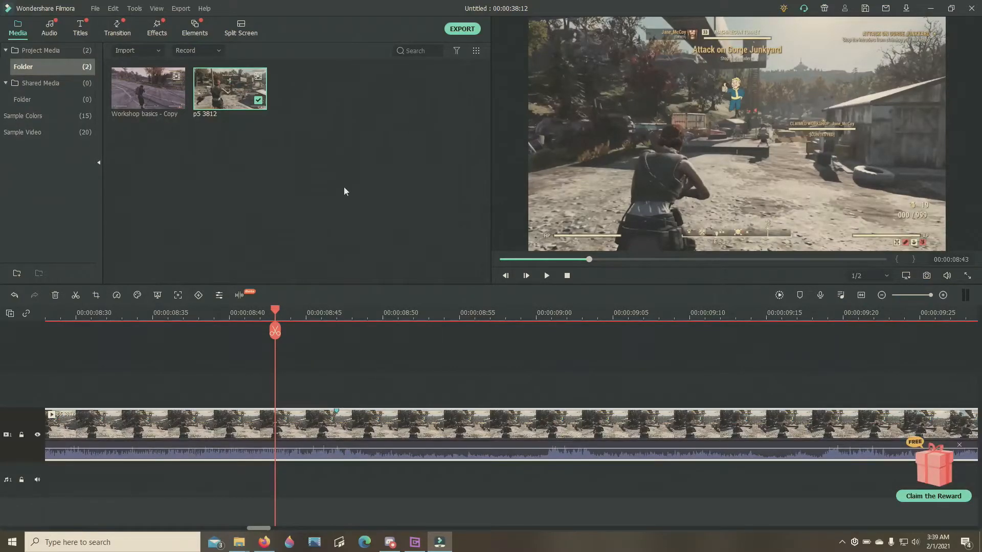
Step: Lock video track 1, which holds the marked p5 3812 clip, and hide it from the preview
click(22, 435)
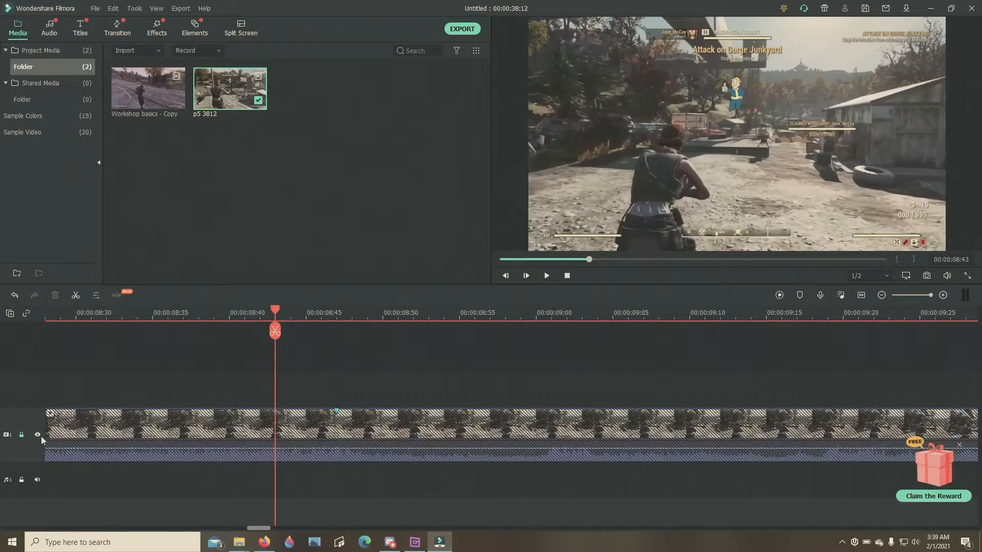
click(39, 436)
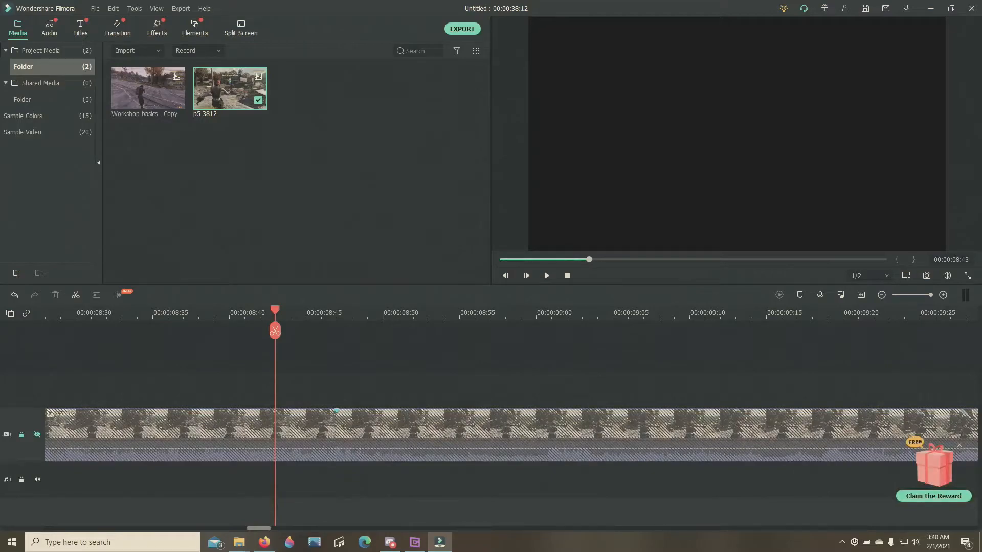
key(alt+Tab)
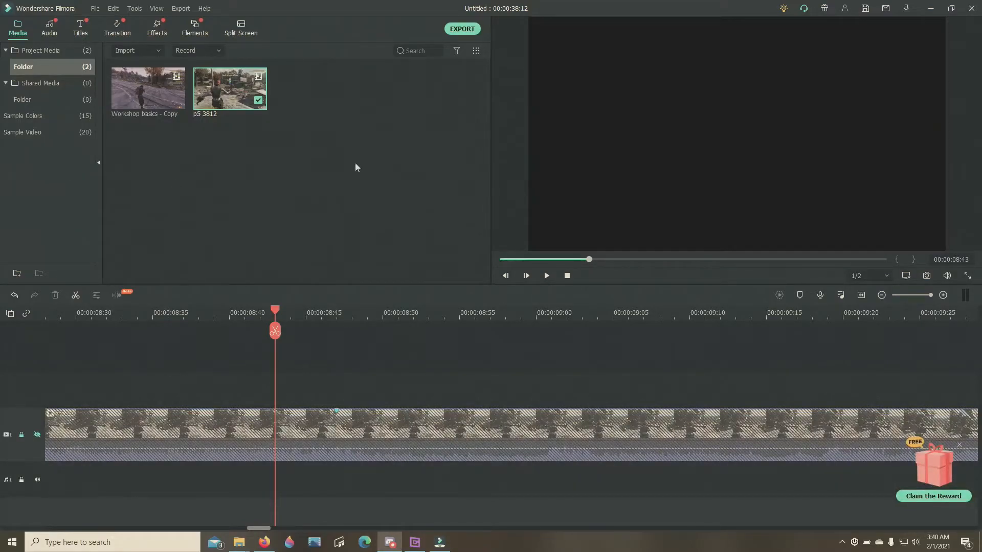
Step: Place the Workshop basics - Copy clip at the timeline start on a track above p5 3812, and dismiss the reward pop-up
drag(126, 87, 29, 361)
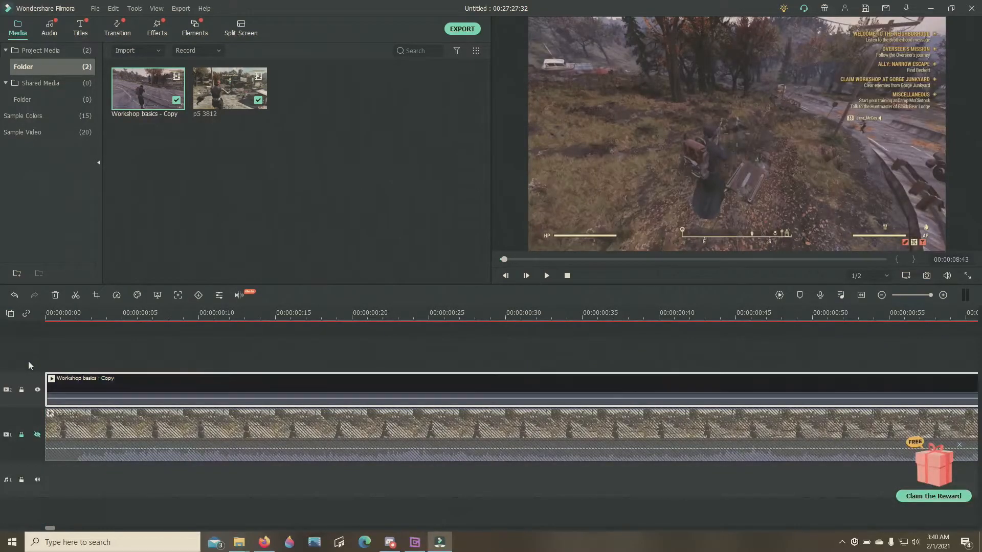
click(959, 445)
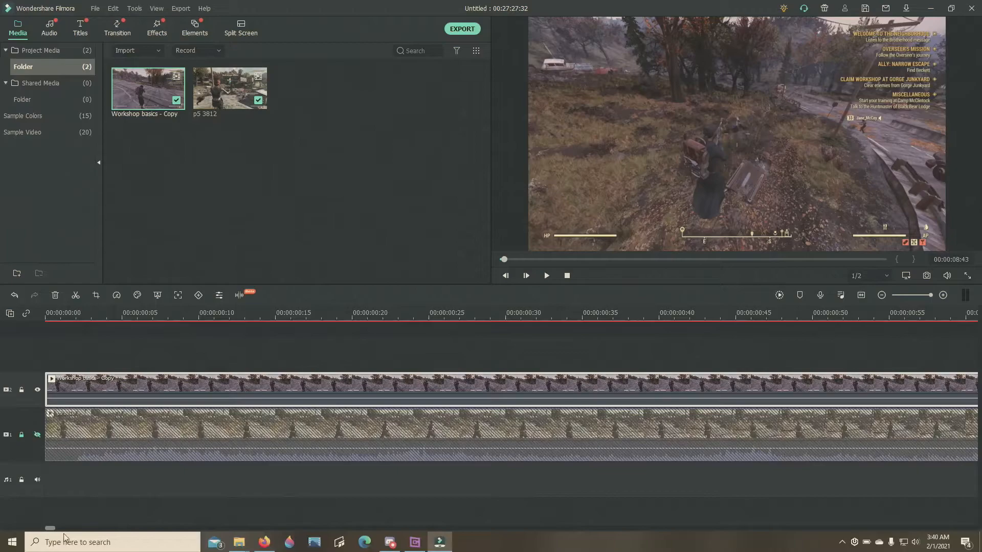
Step: Examine the Workshop basics - Copy footage at several points between about 00:14:55 and 00:20:56 for the workshop attack scene
drag(49, 530, 755, 528)
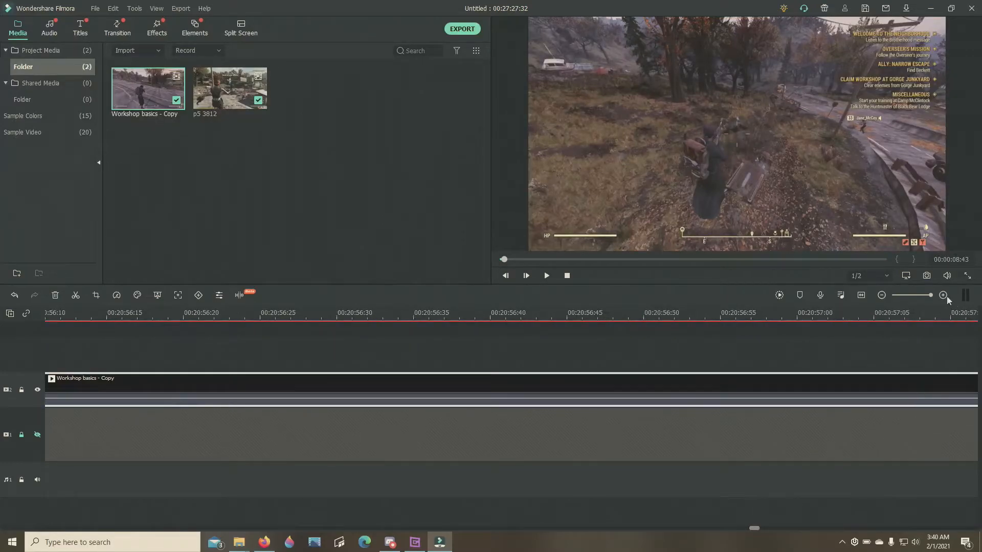
click(909, 296)
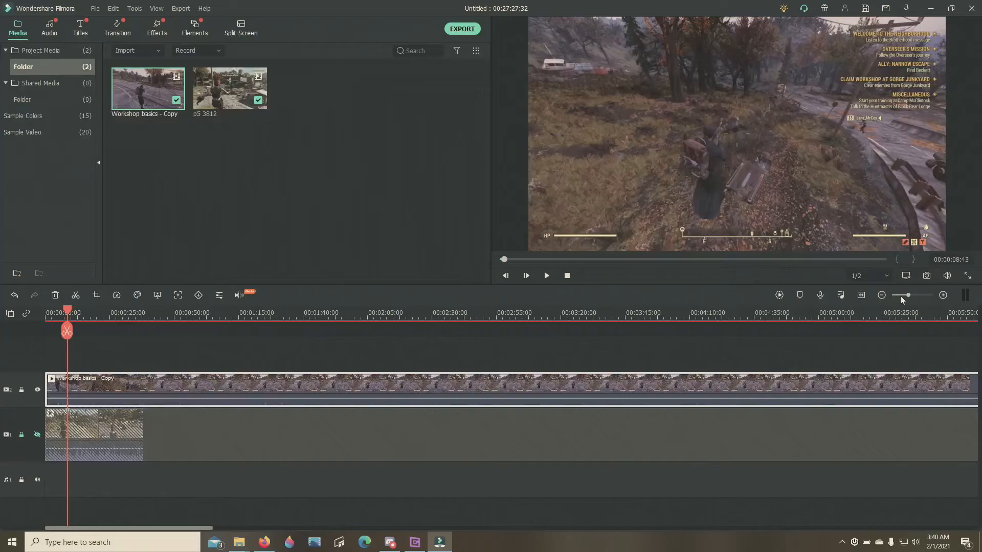
click(900, 295)
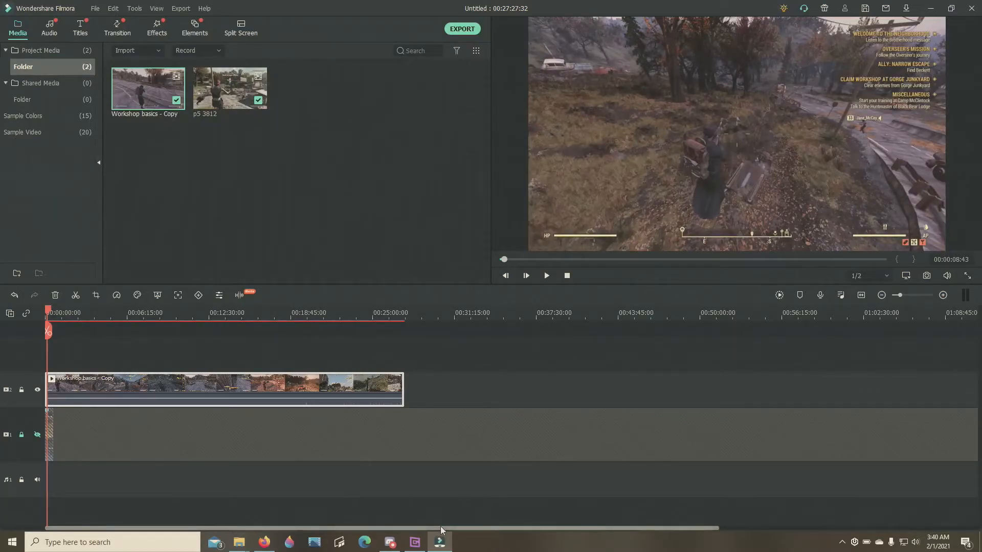
drag(441, 526, 239, 514)
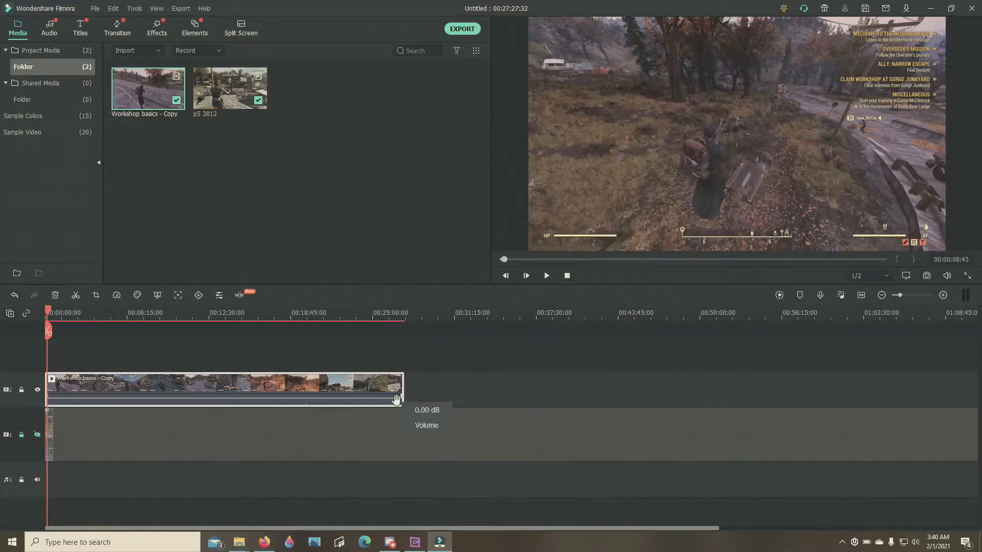
click(301, 312)
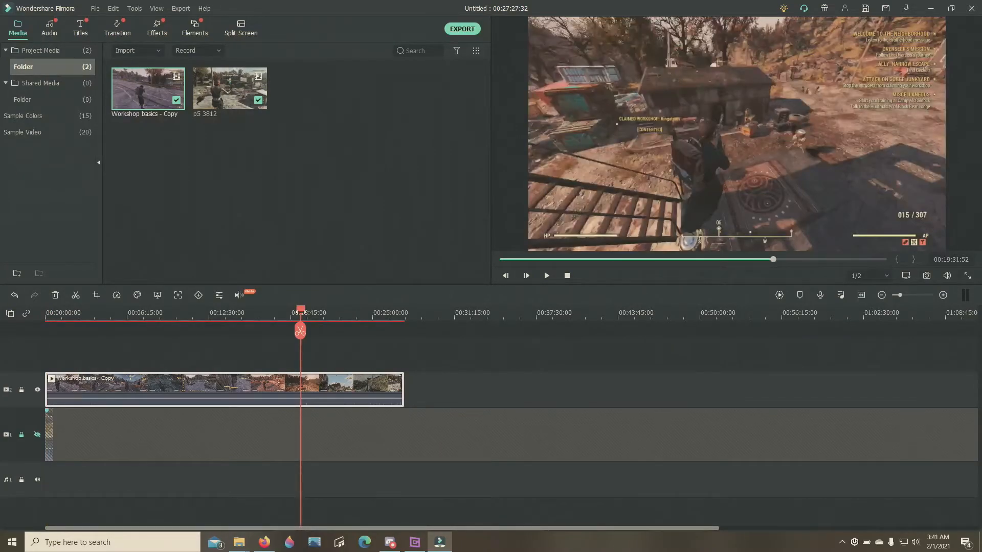
click(353, 315)
click(320, 314)
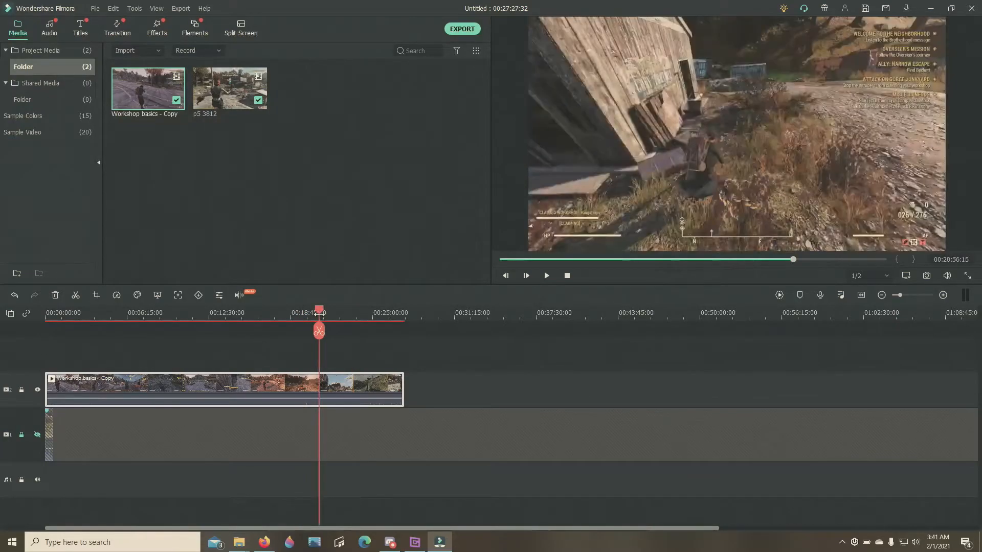
click(292, 312)
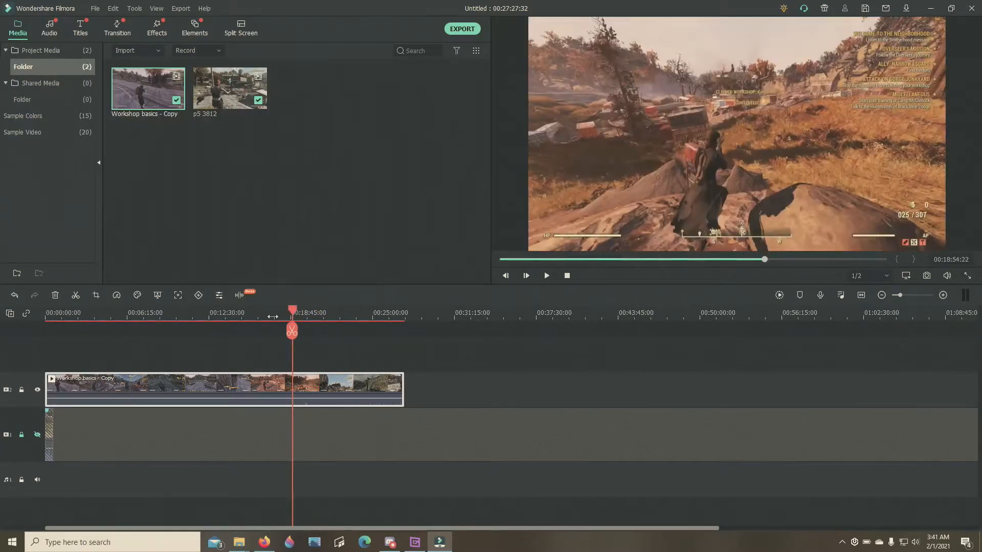
click(272, 316)
click(241, 314)
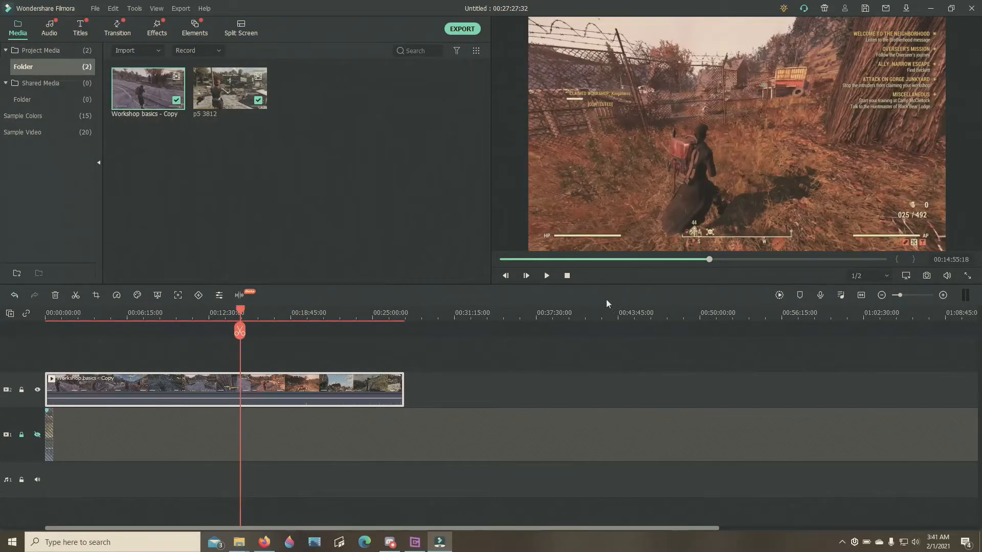
Step: Locate the attack scene in the Workshop basics - Copy clip and split the clip at 00:22:44:28
click(748, 260)
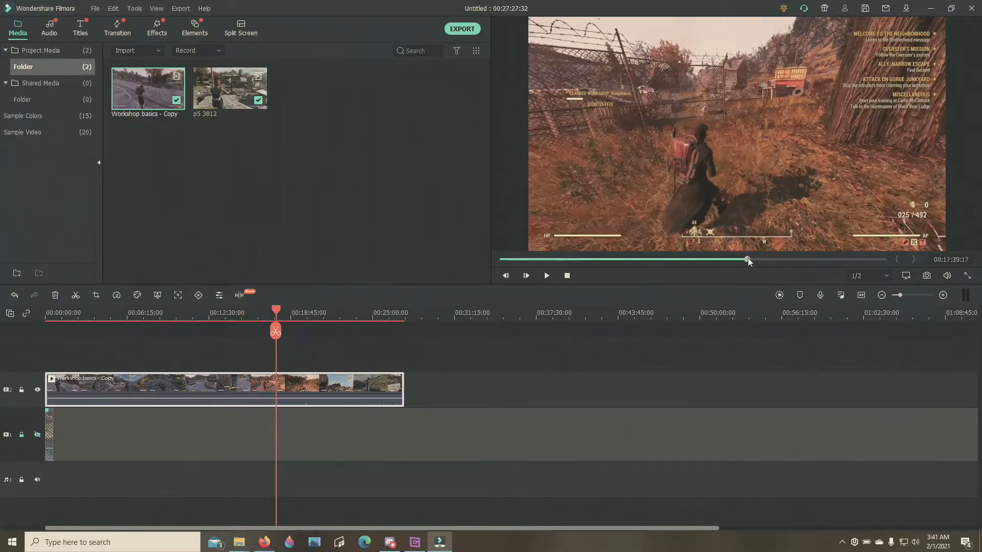
drag(747, 259, 794, 263)
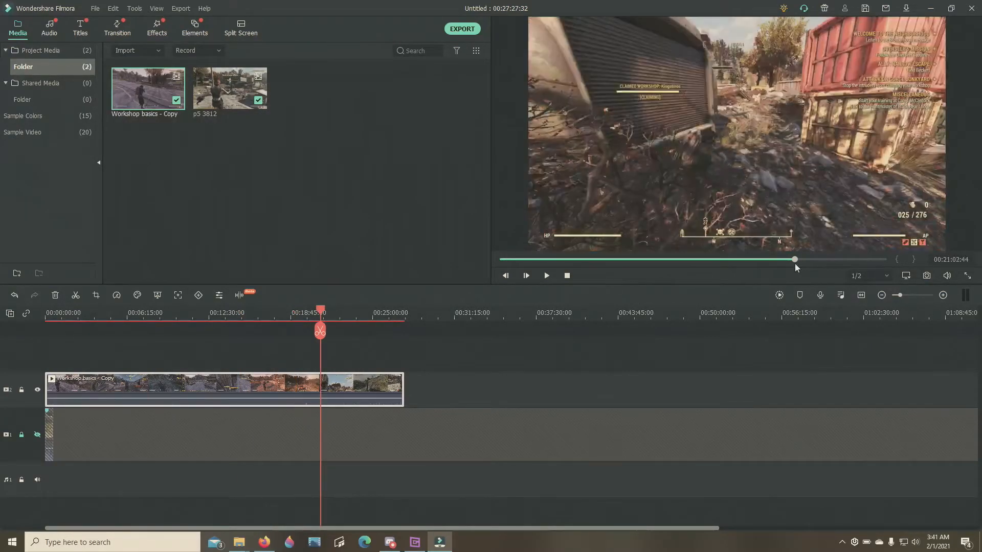
click(806, 262)
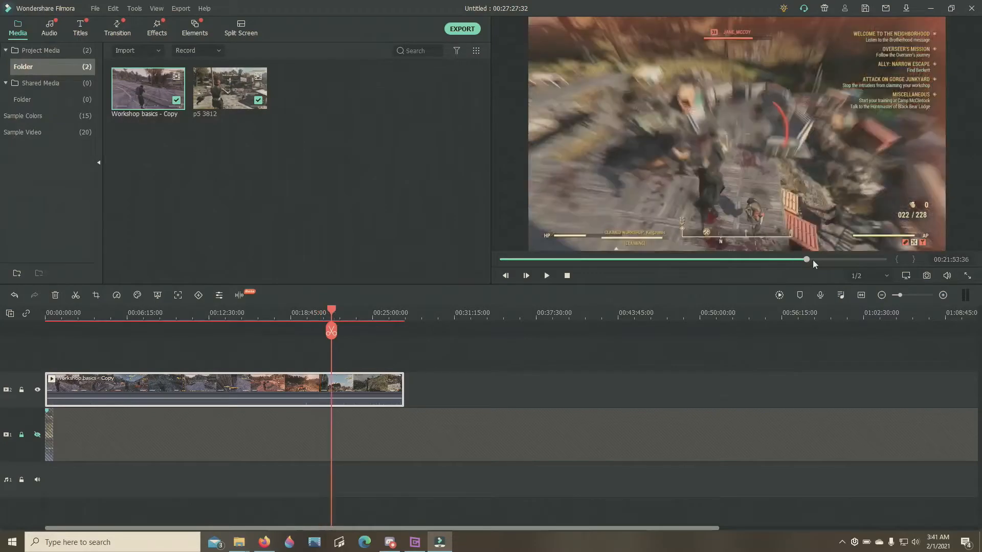
click(818, 260)
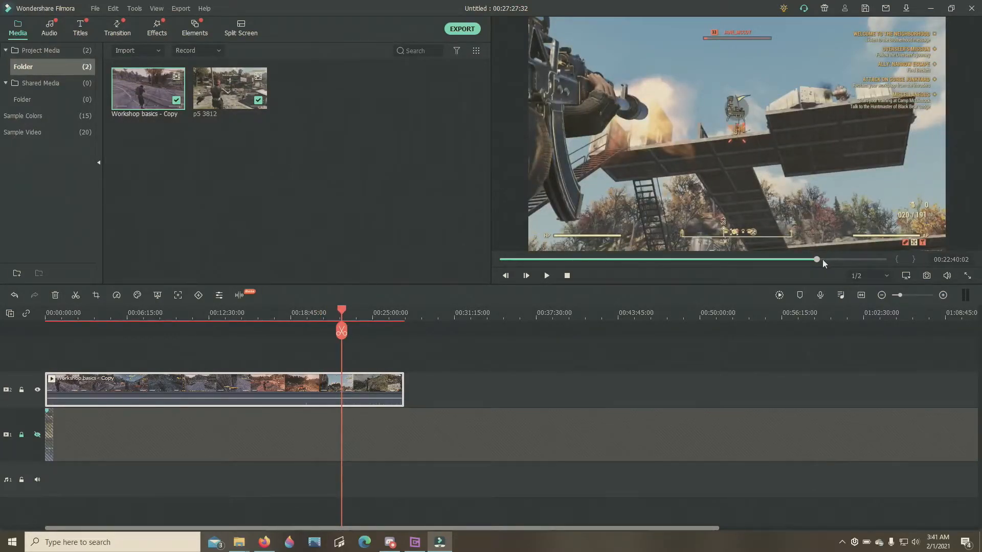
click(823, 260)
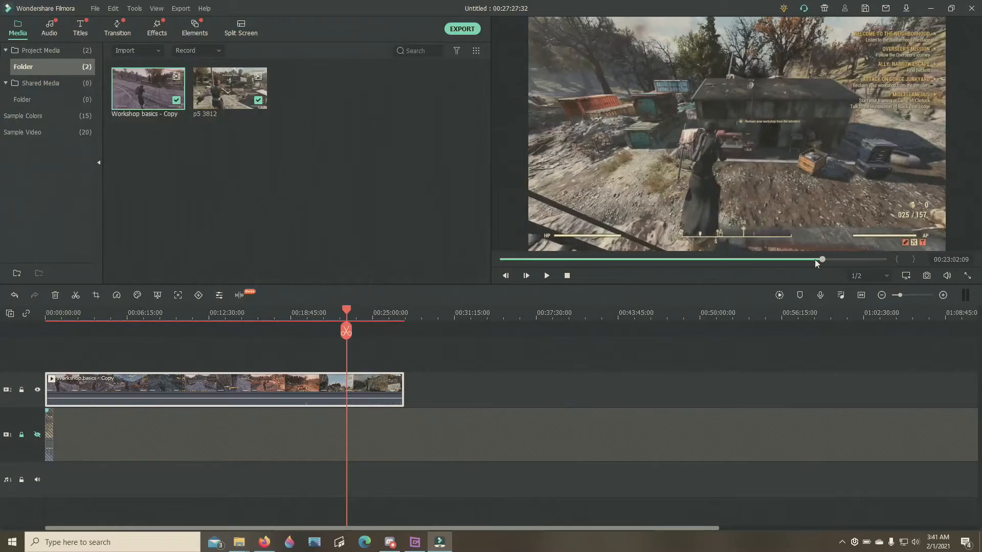
click(815, 259)
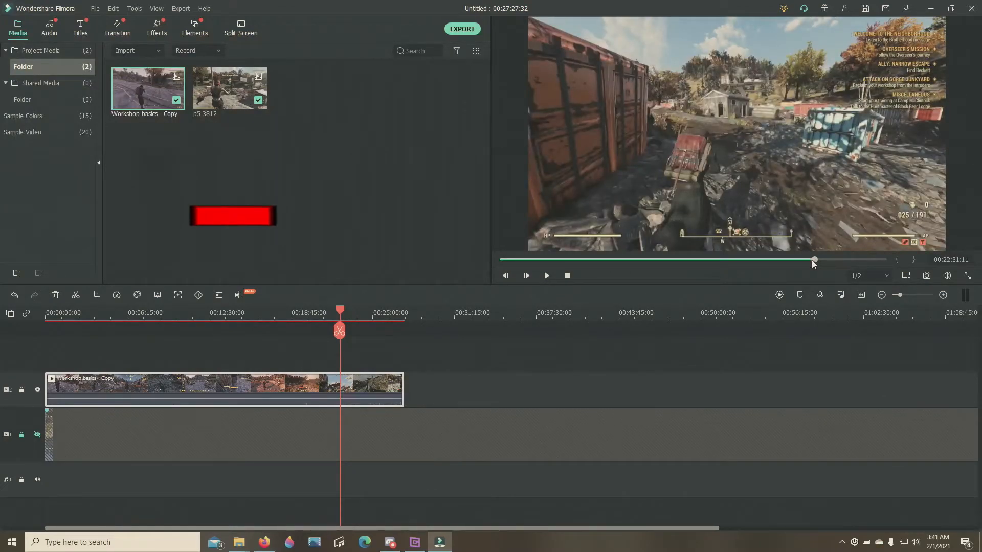
click(819, 260)
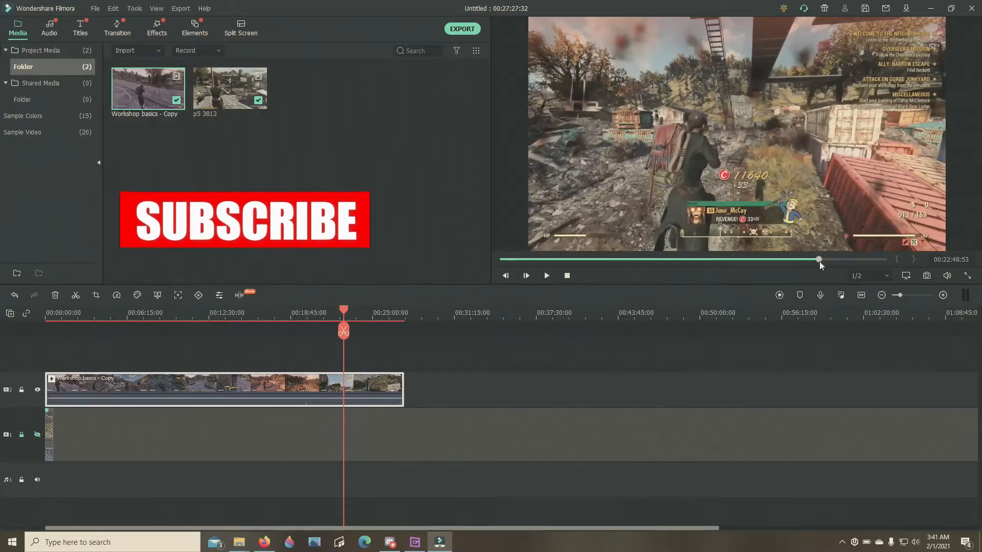
click(815, 259)
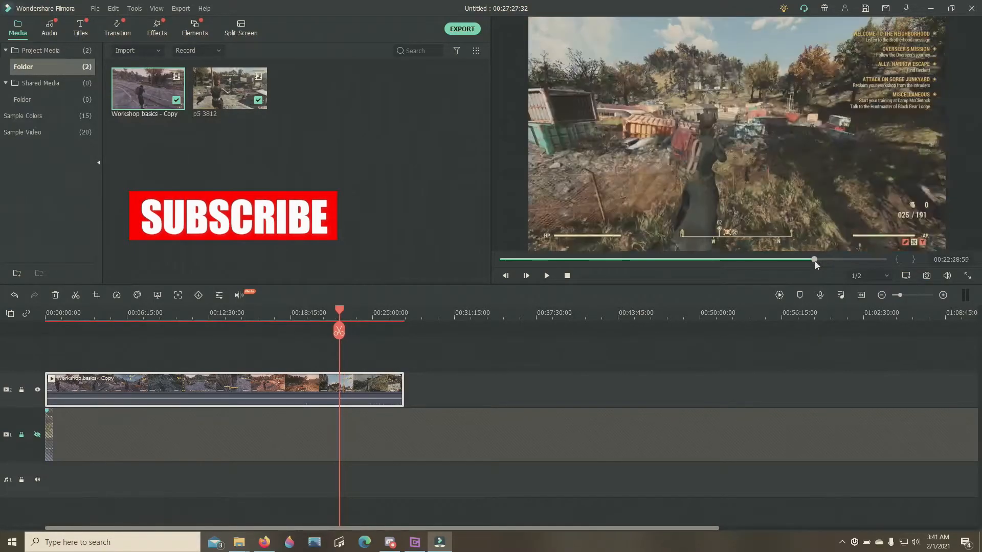
click(818, 259)
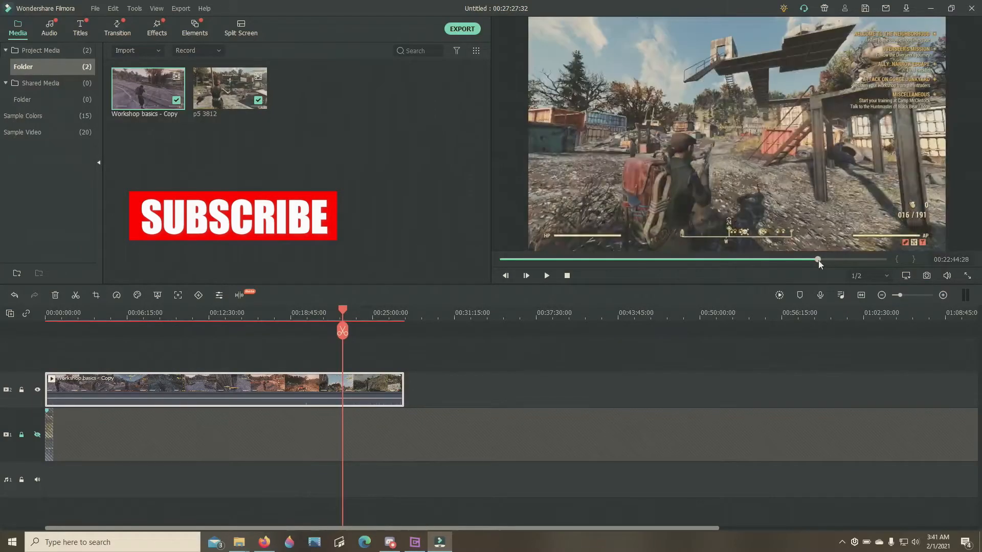
click(342, 331)
Step: Delete the part of the Workshop basics - Copy clip before the split and close the gap at the timeline start
click(293, 390)
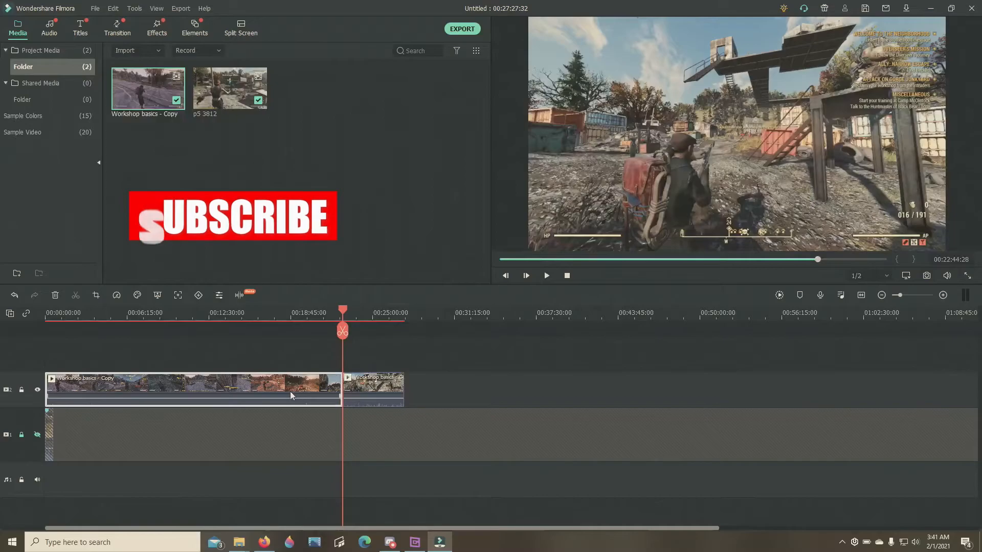
right_click(290, 391)
click(360, 74)
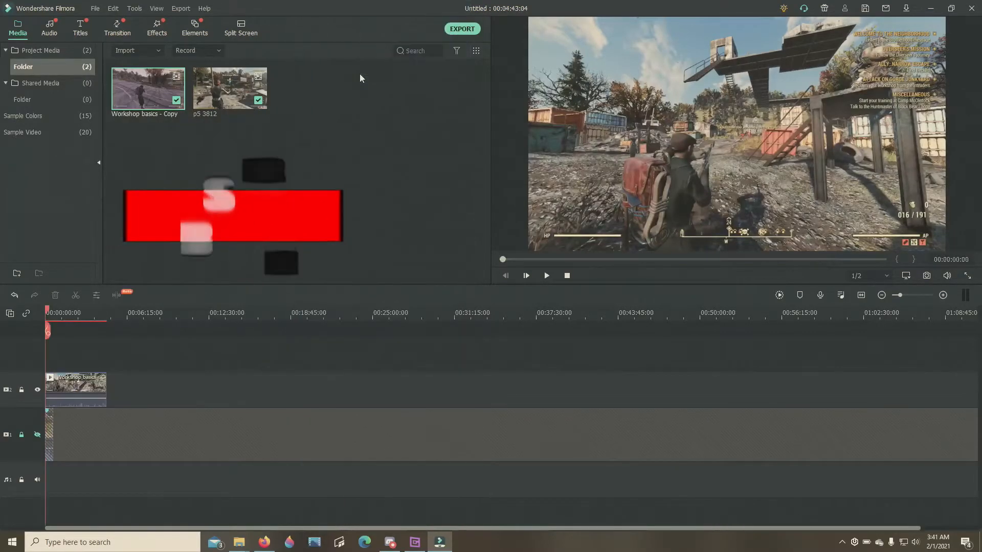
Step: Play the trimmed Workshop basics - Copy clip from the start, pausing at 00:00:12:55 and 00:00:22:26 to check the scene
click(549, 280)
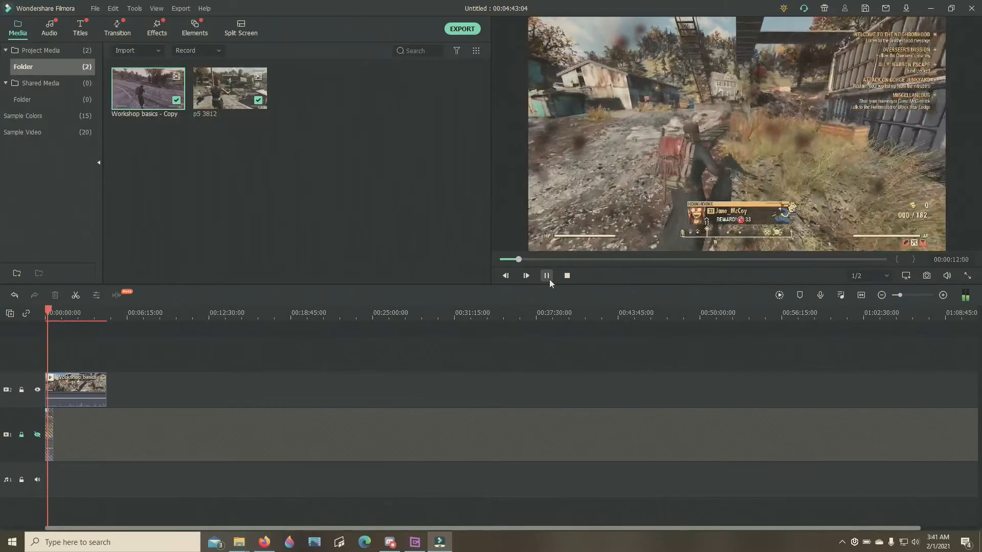
click(546, 276)
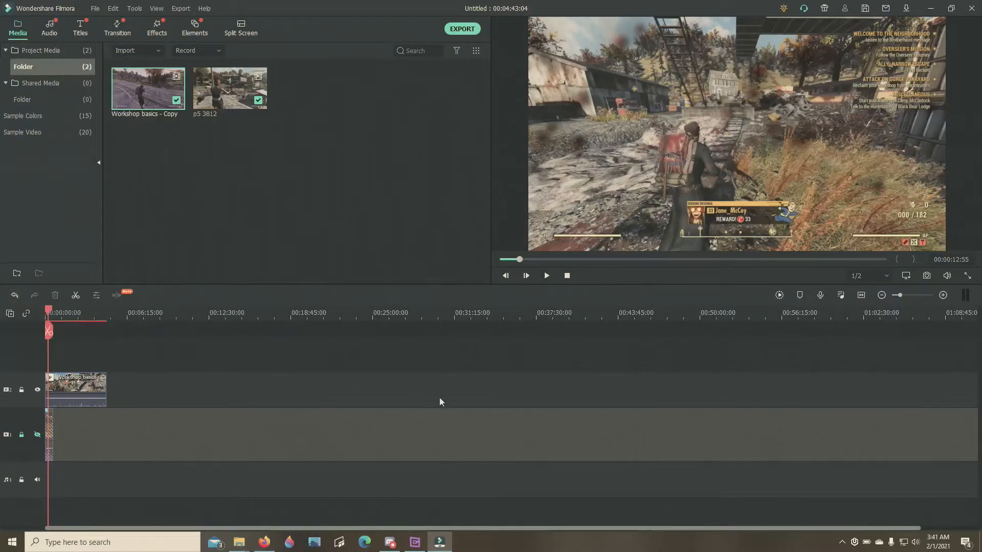
click(550, 277)
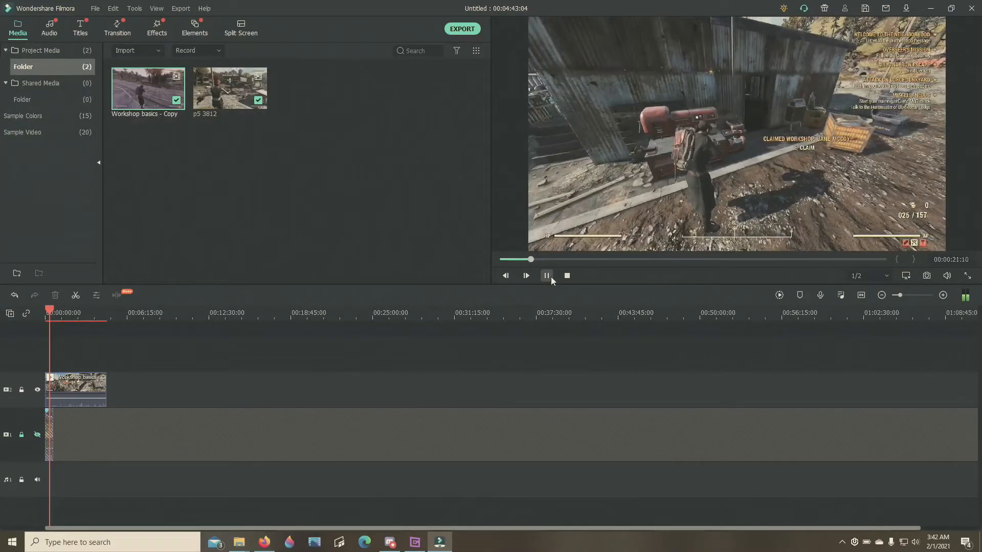
click(551, 277)
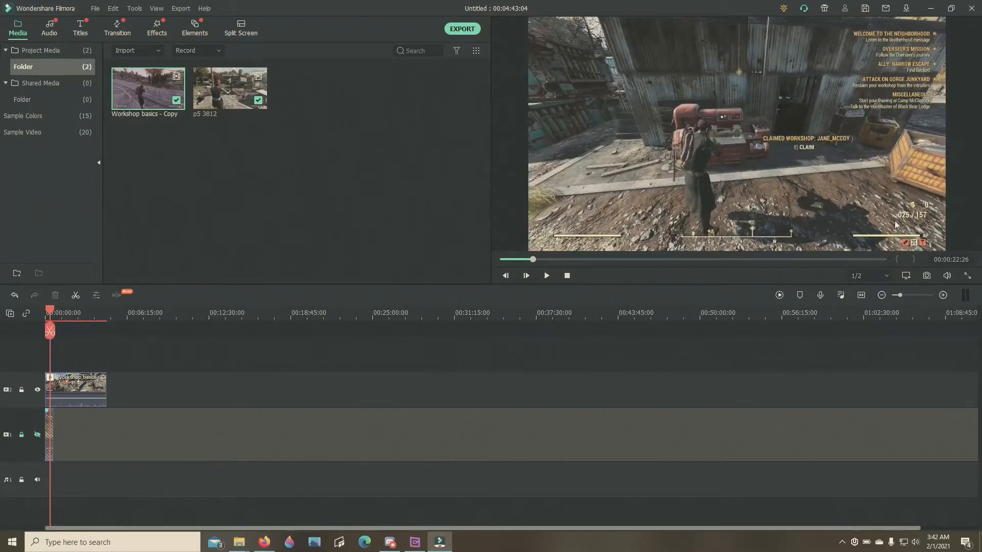
Step: Raise the preview volume slightly and resume playback of the trimmed clip from 00:00:22:26
click(946, 277)
drag(947, 259, 947, 252)
click(546, 277)
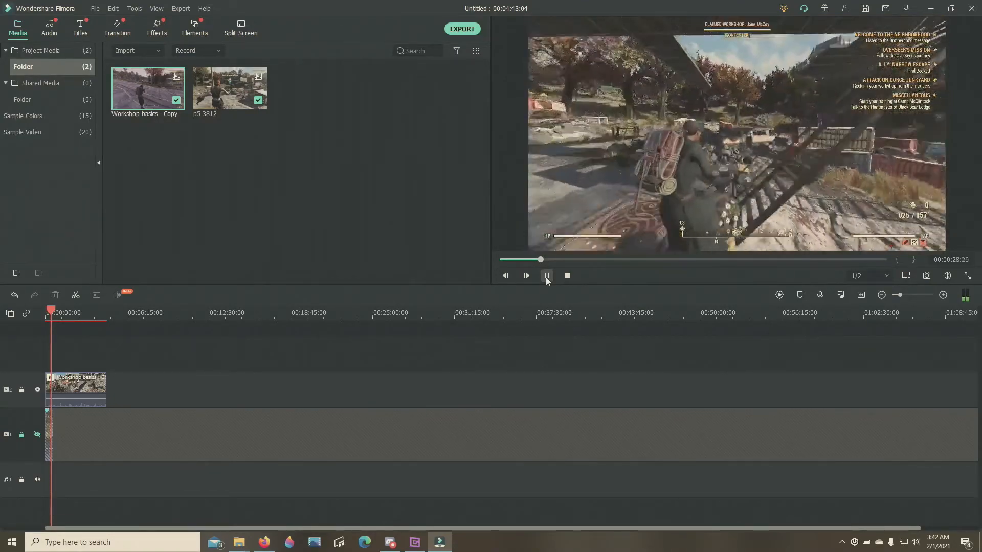
Step: Pause playback at 00:00:29:12 and step through the Workshop basics - Copy footage almost frame by frame up to 00:00:29:38
click(546, 276)
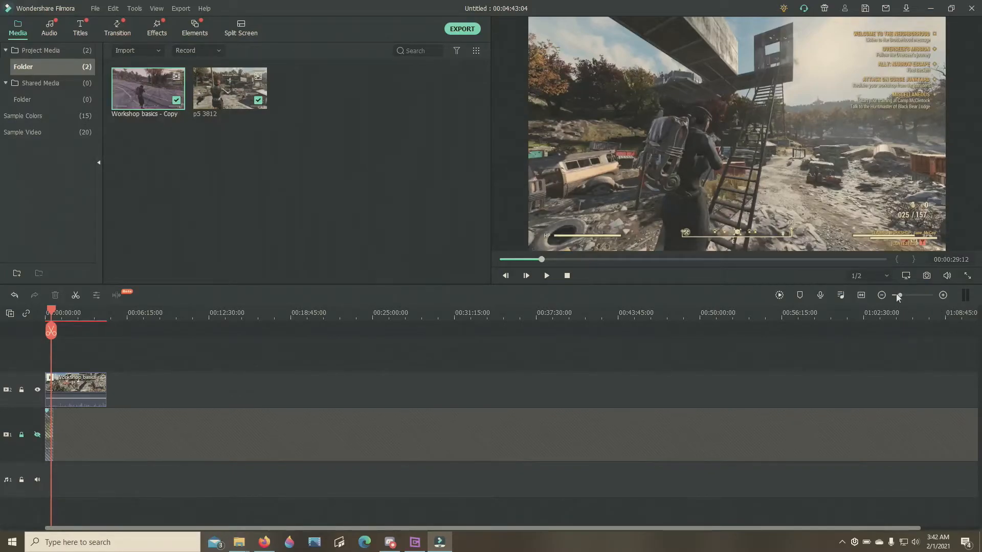
drag(900, 295, 930, 295)
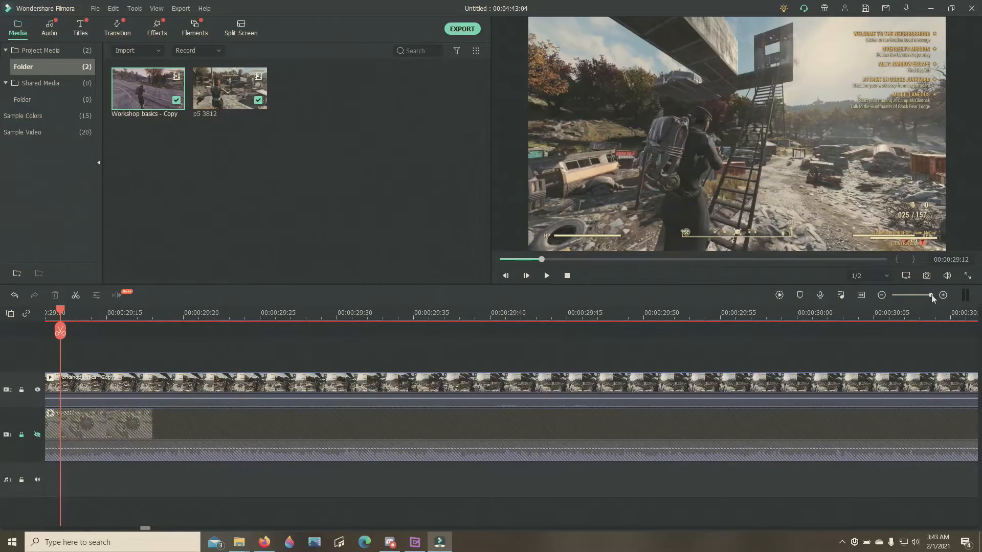
click(91, 315)
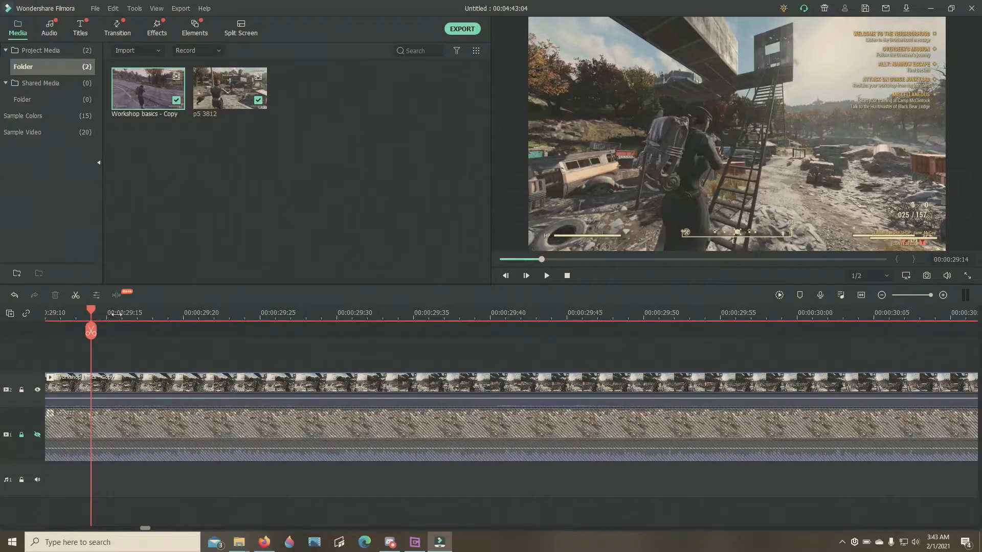
click(122, 313)
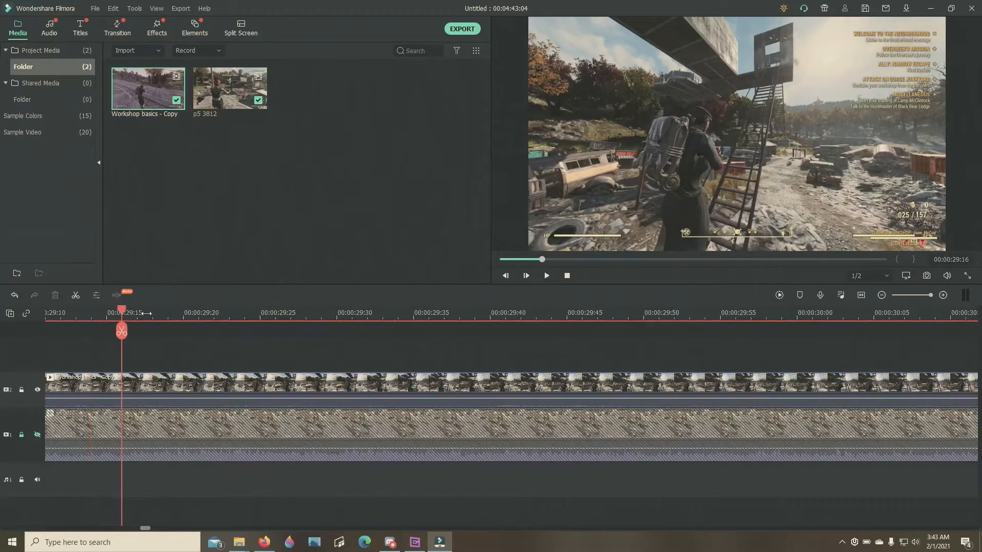
click(137, 314)
click(168, 314)
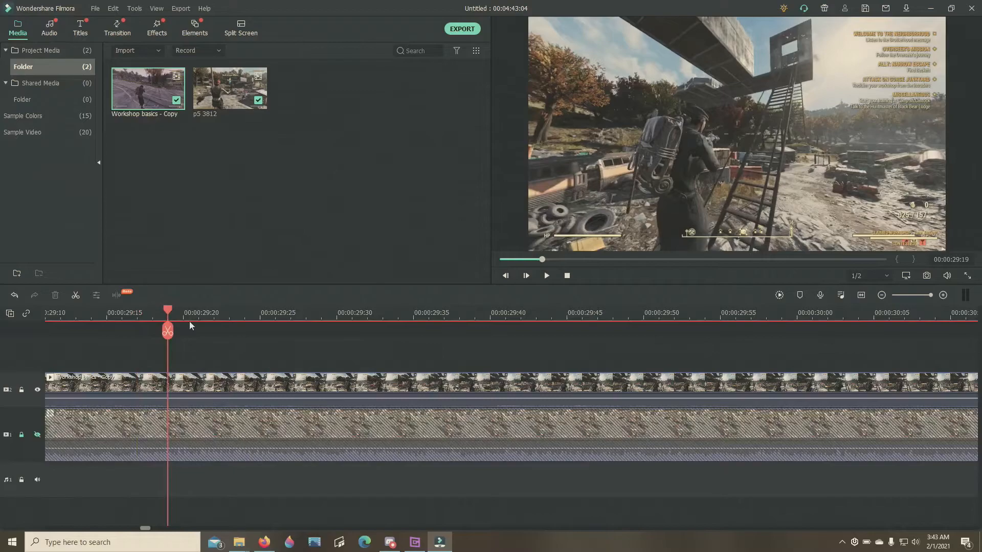
click(188, 314)
click(213, 314)
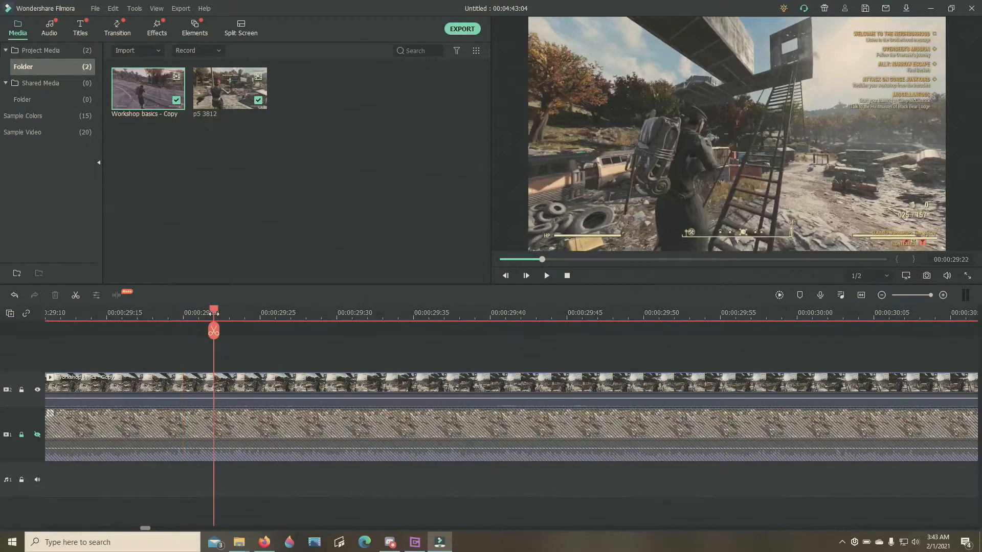
click(244, 314)
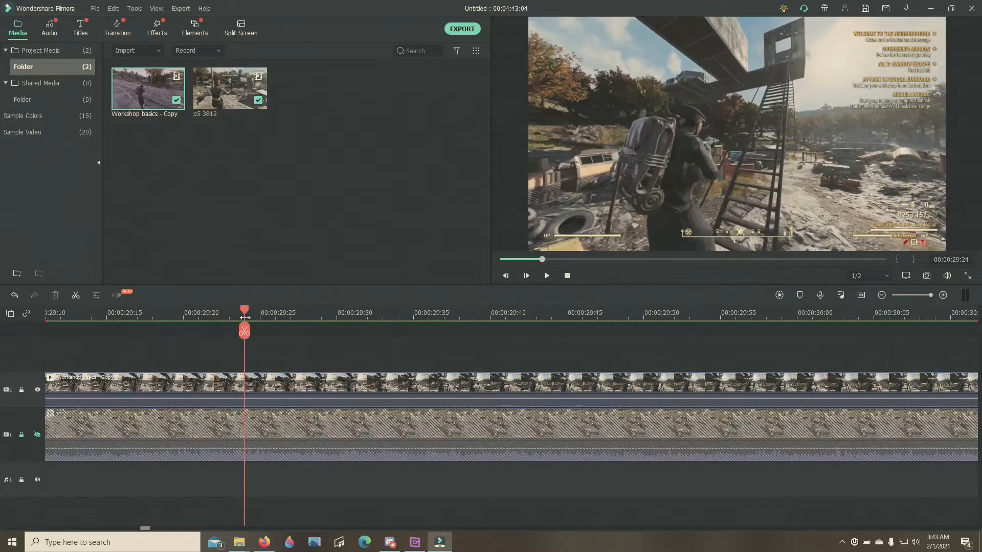
click(278, 313)
click(321, 315)
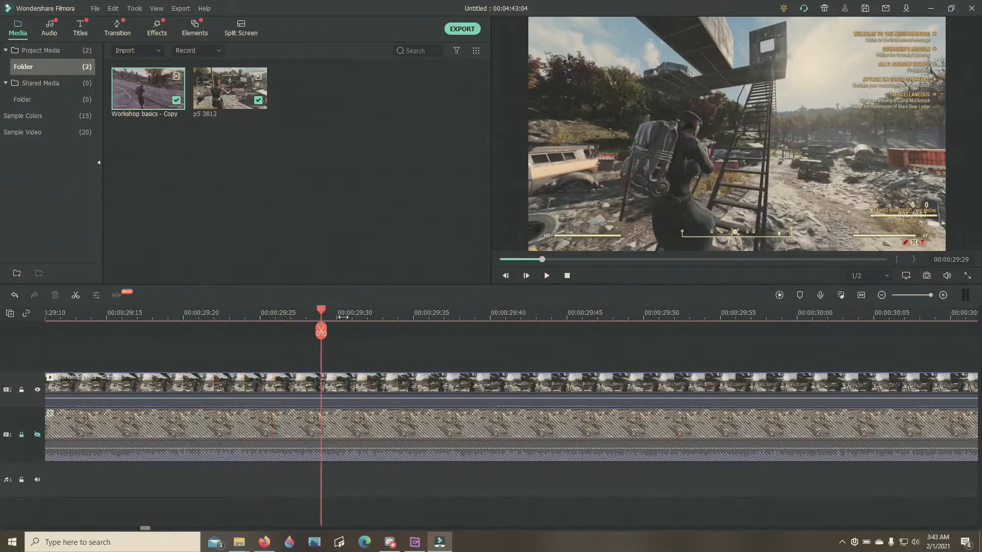
click(338, 316)
click(382, 315)
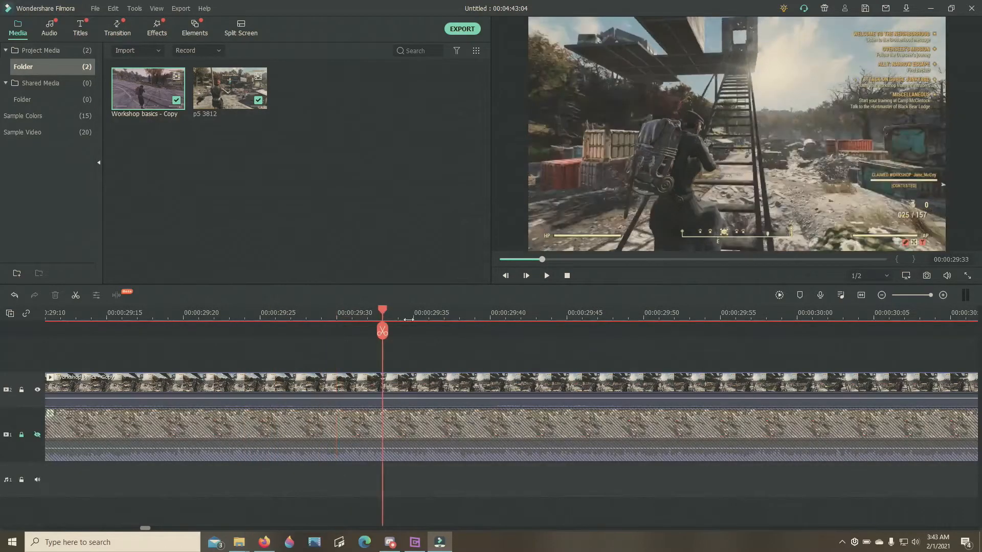
click(429, 316)
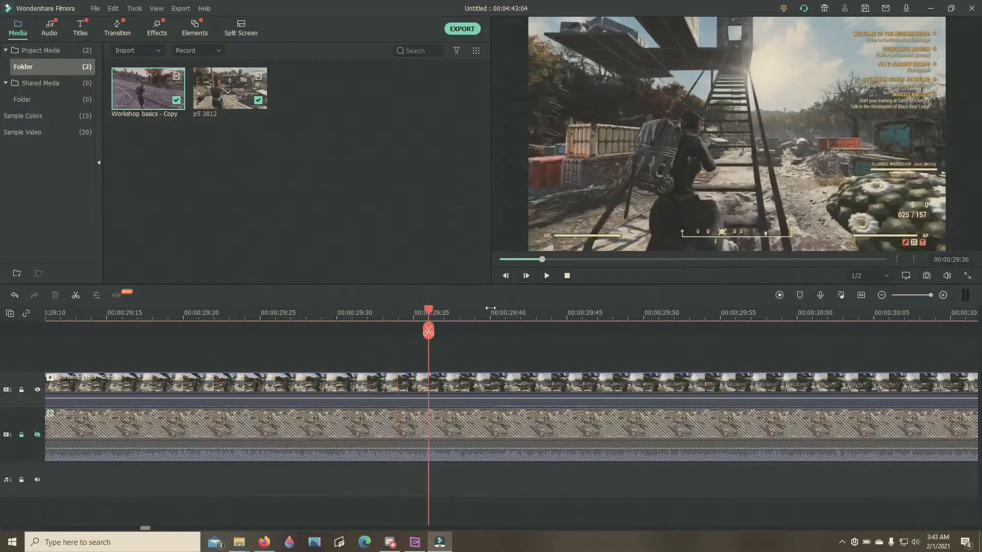
click(459, 314)
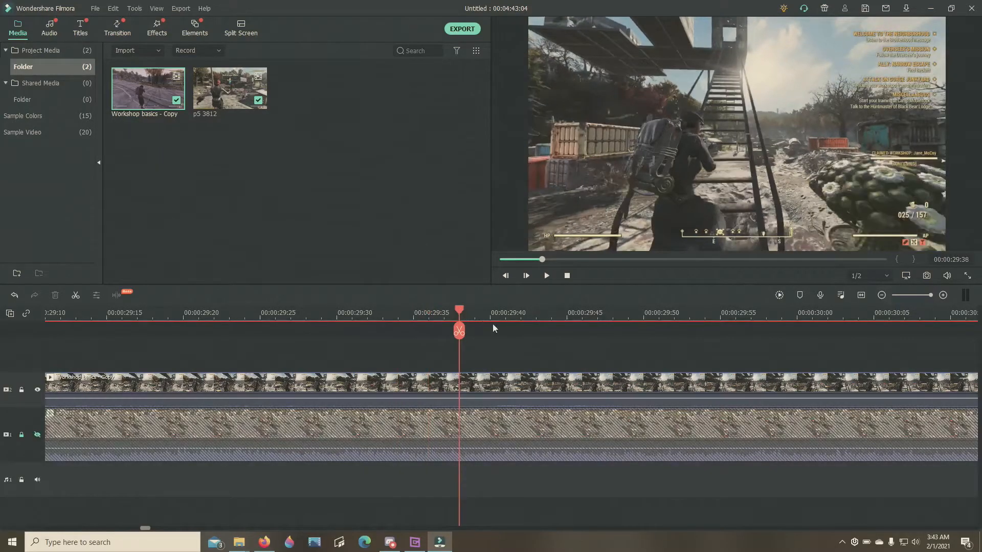
Step: Compare the frames between 00:00:29:39 and 00:00:29:49, then mark the Workshop basics - Copy clip at 00:00:29:41
key(Right)
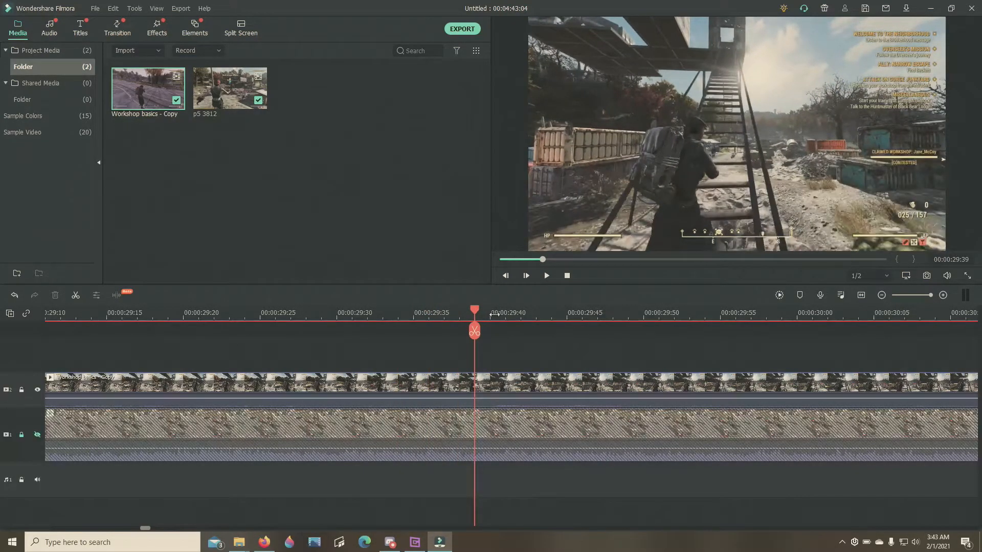
key(Right)
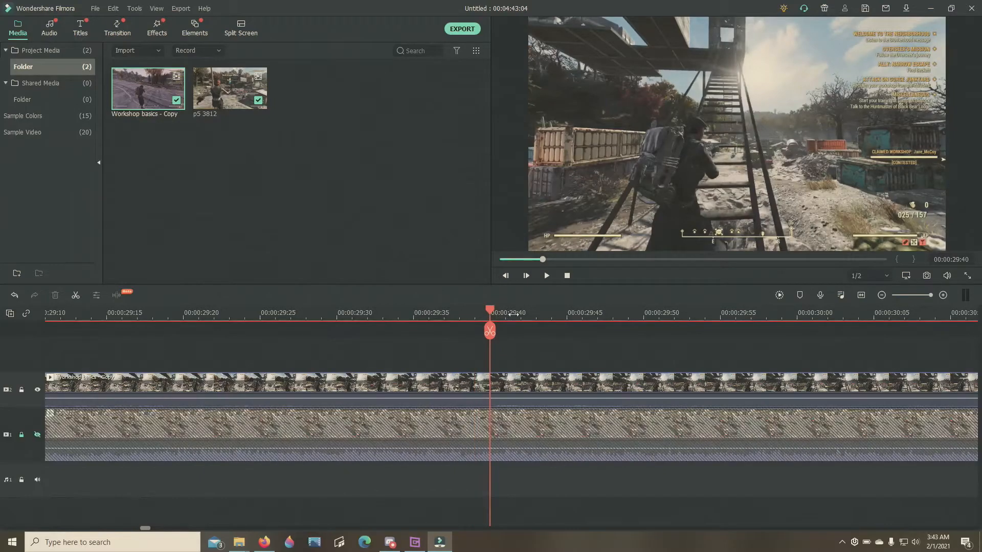
key(Right)
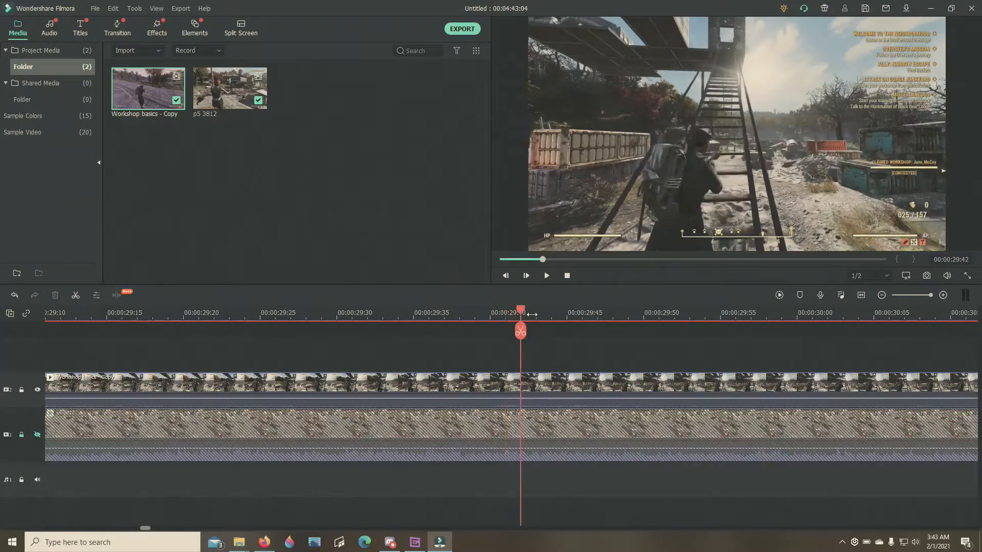
key(Left)
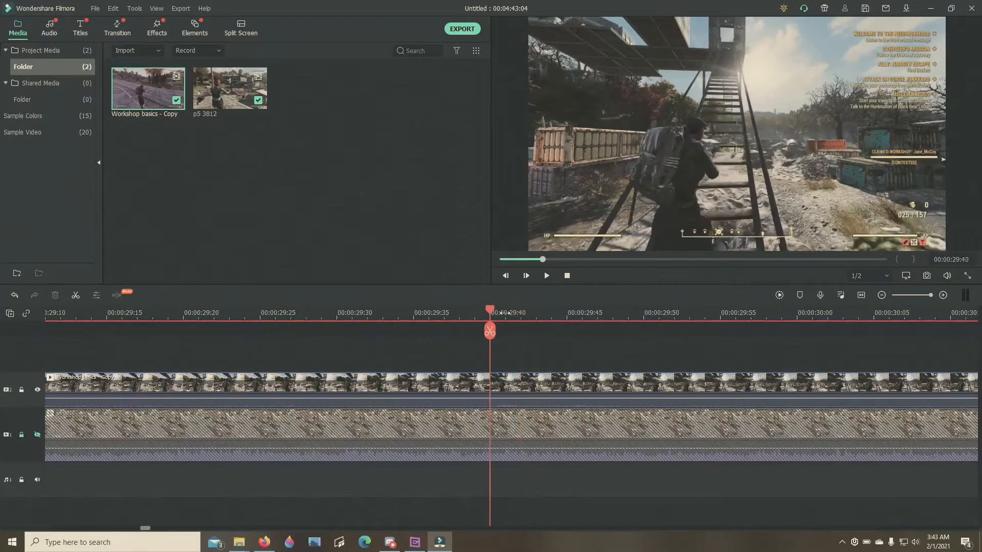
key(Right)
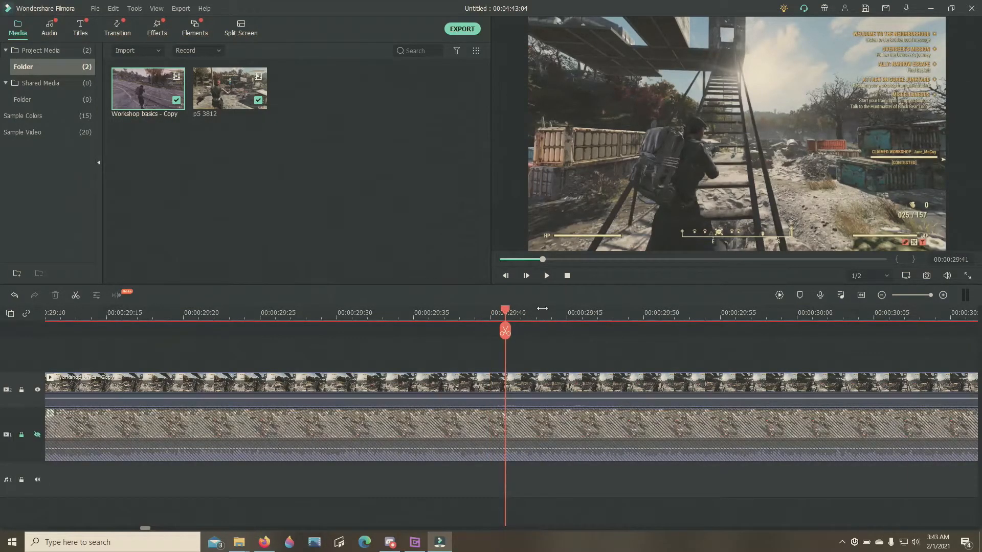
click(528, 309)
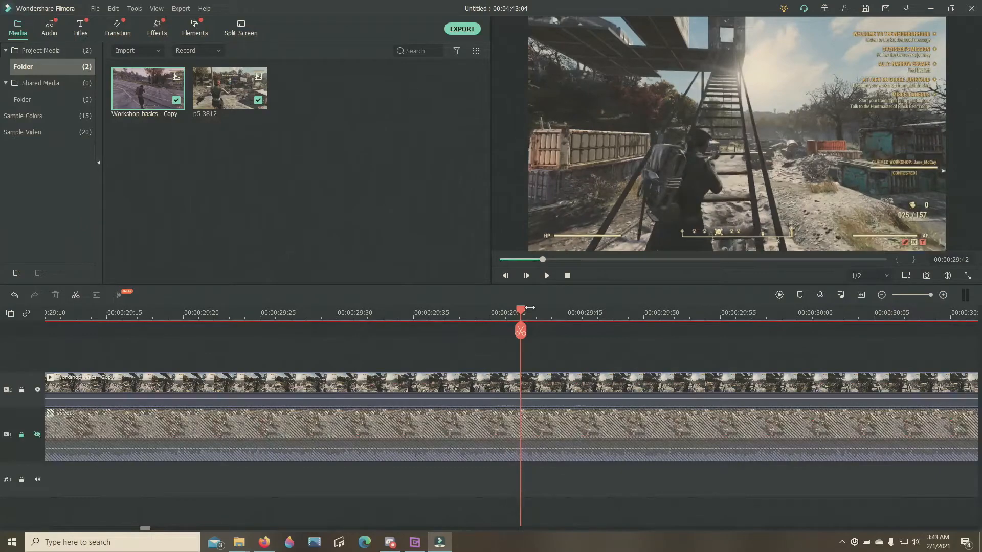
click(556, 312)
click(613, 318)
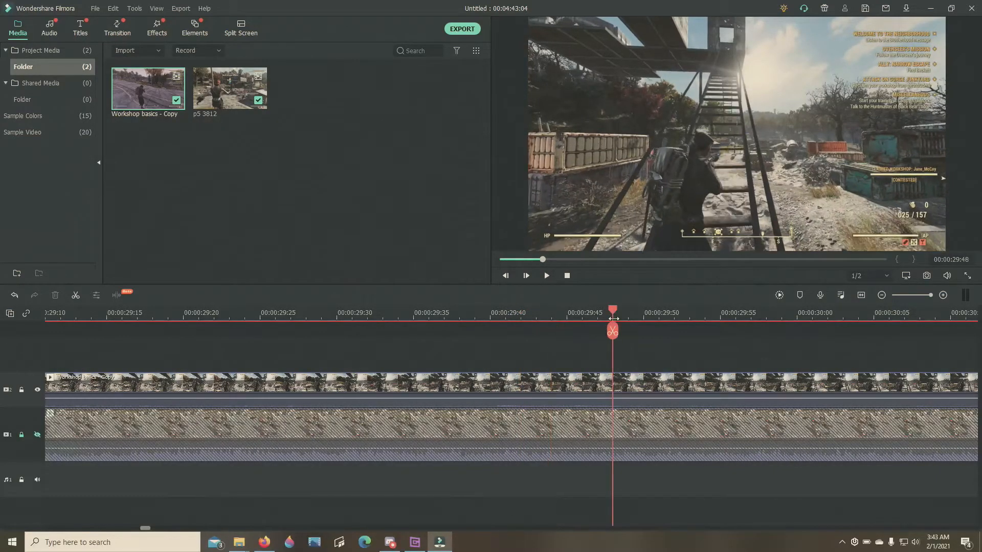
click(636, 312)
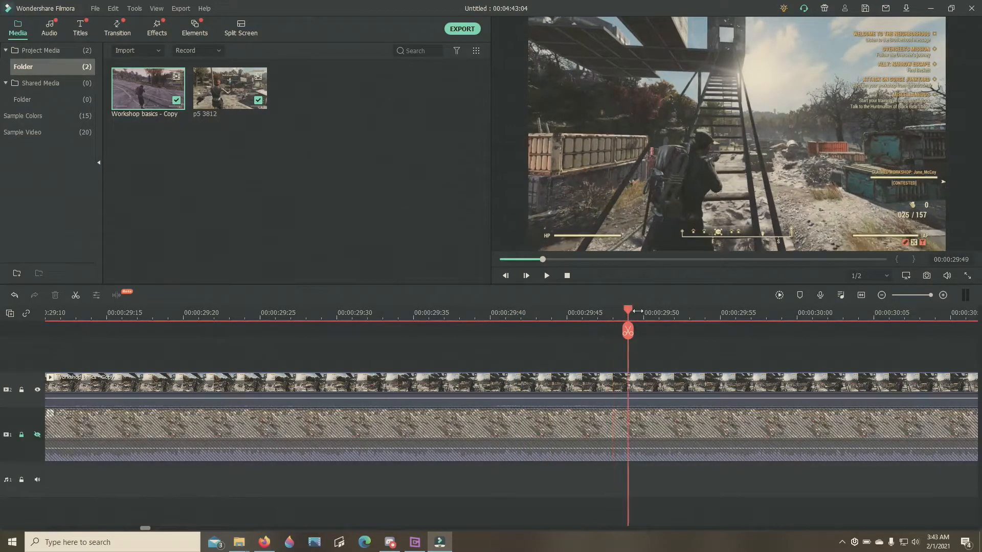
click(476, 311)
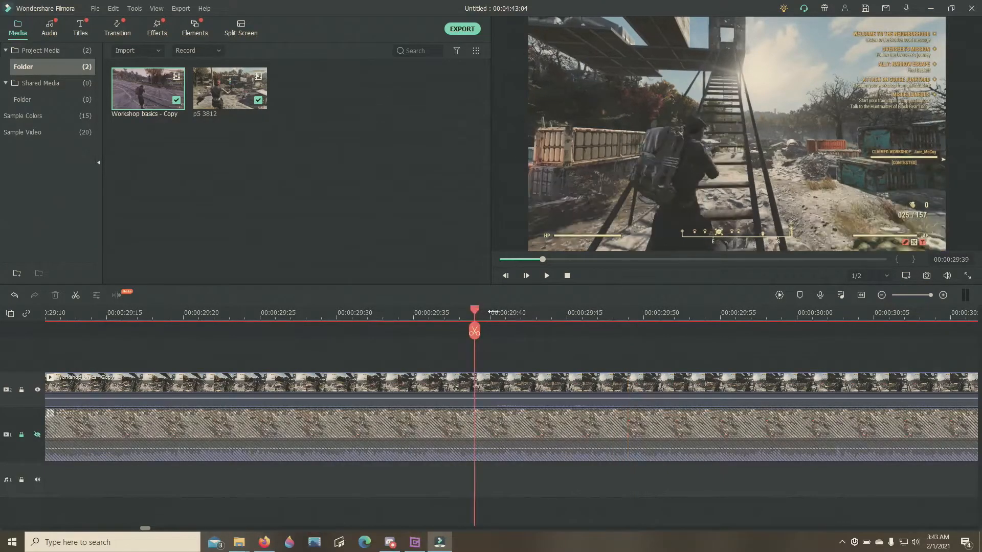
click(493, 309)
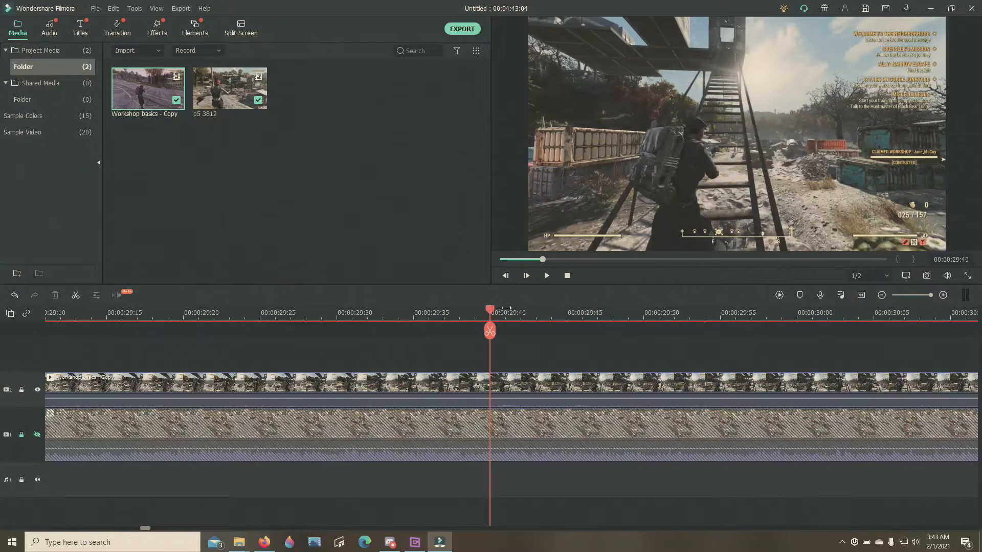
click(506, 309)
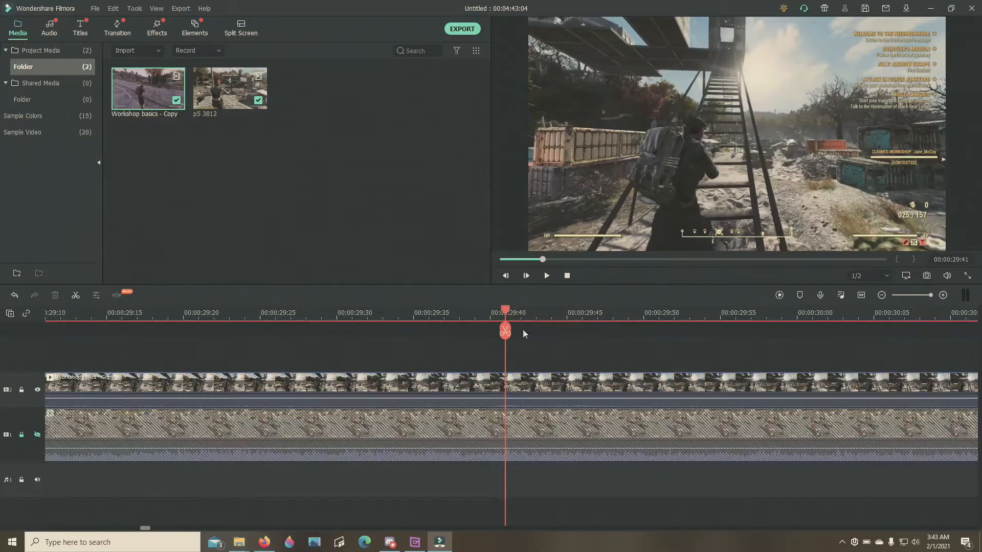
click(231, 382)
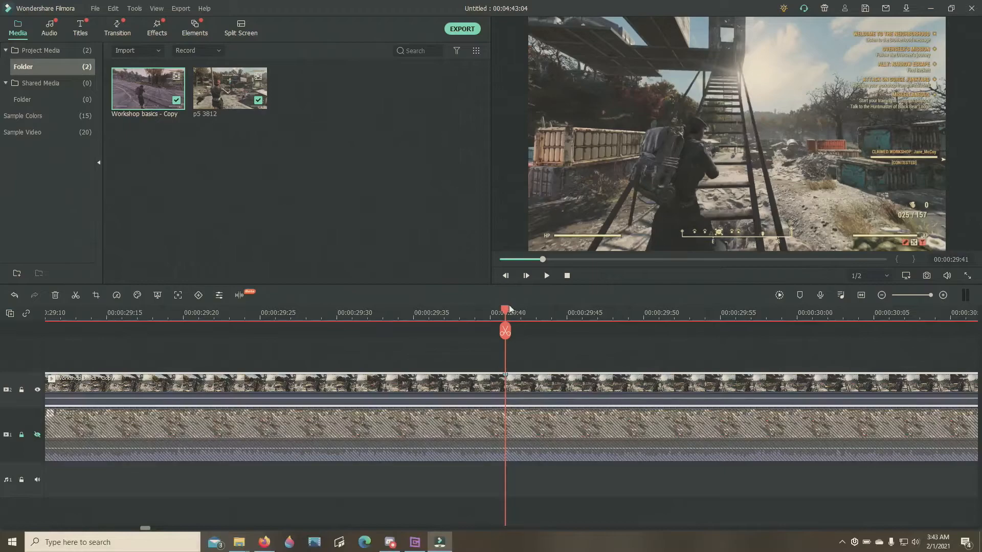
Step: Unlock and show video track 1, and move the p5 3812 clip until its marker roughly meets the playhead at 00:00:29:41
drag(931, 293, 913, 294)
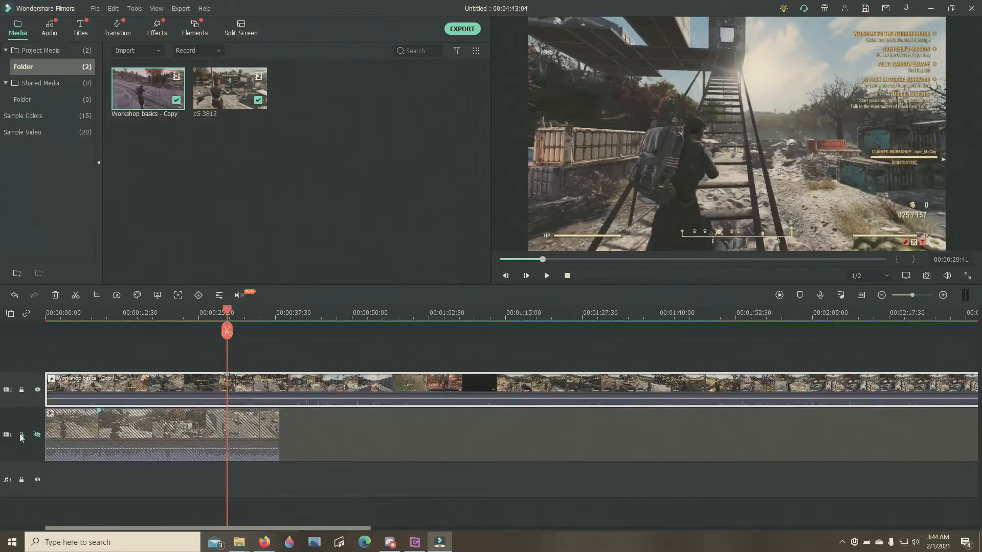
click(37, 435)
click(147, 417)
drag(147, 417, 286, 413)
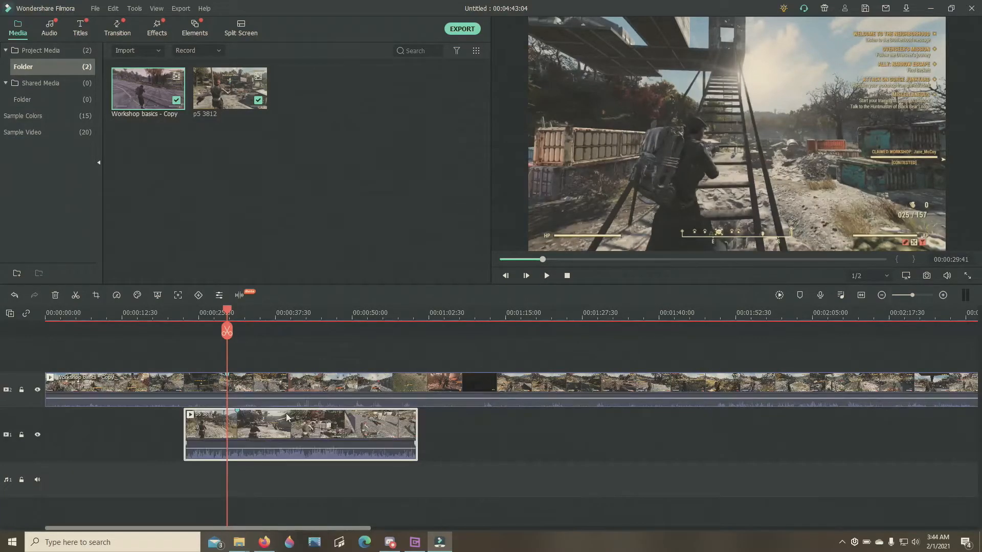
drag(360, 435, 348, 434)
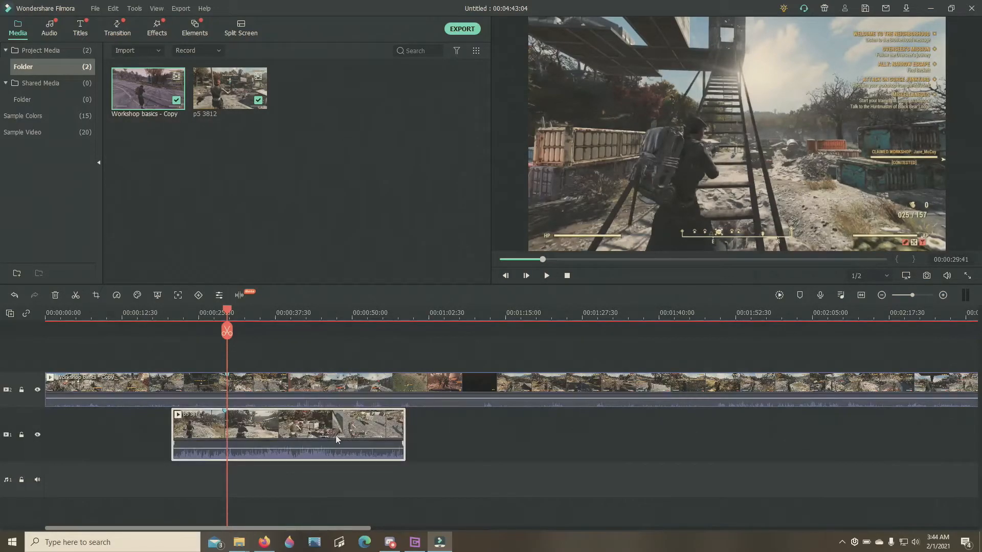
mouse_move(304, 435)
mouse_down()
mouse_move(226, 440)
mouse_move(329, 441)
mouse_move(309, 443)
mouse_move(302, 430)
mouse_move(235, 431)
mouse_move(320, 433)
mouse_move(302, 425)
mouse_up()
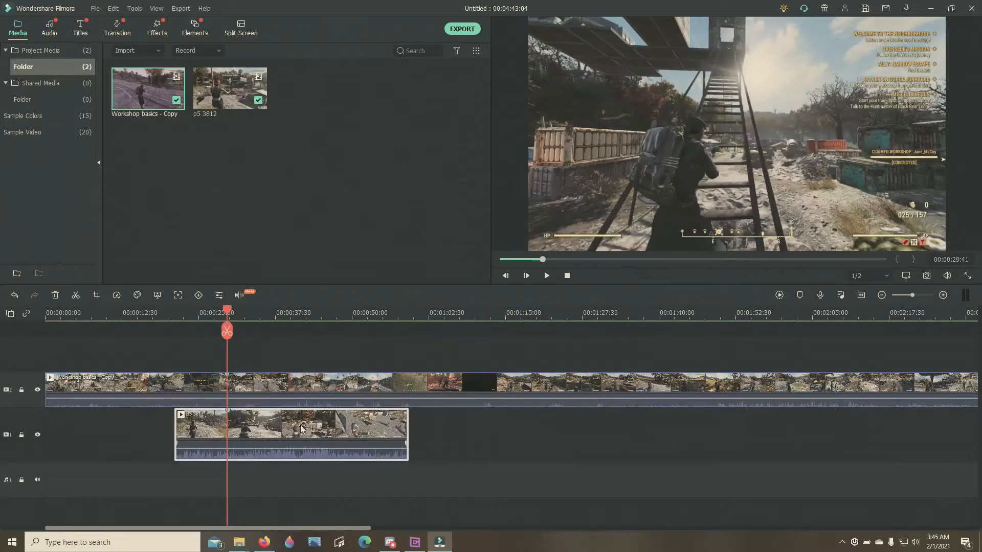
drag(268, 429, 320, 427)
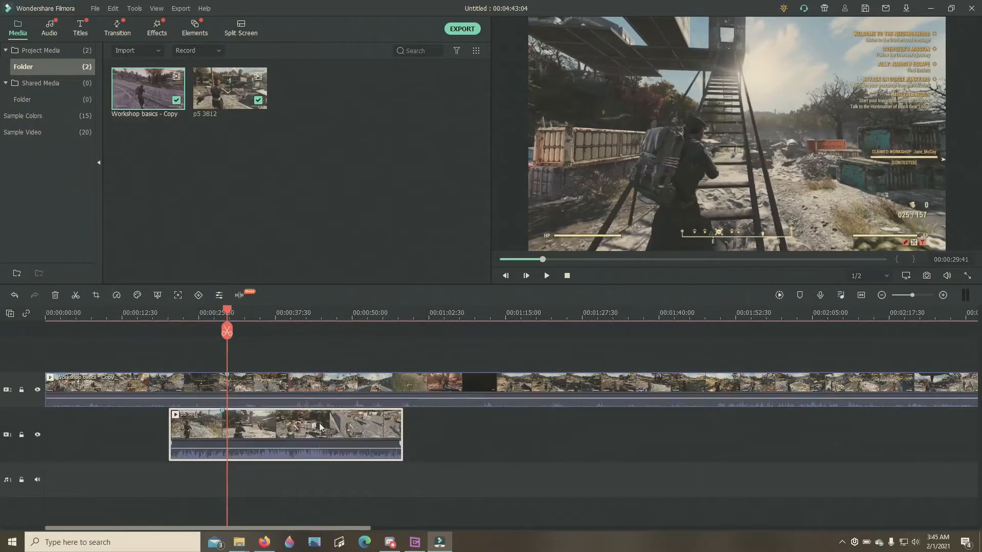
Step: Fine-tune the p5 3812 clip's position so its marker lines up exactly with the Workshop basics - Copy marker at 00:00:29:41
click(925, 295)
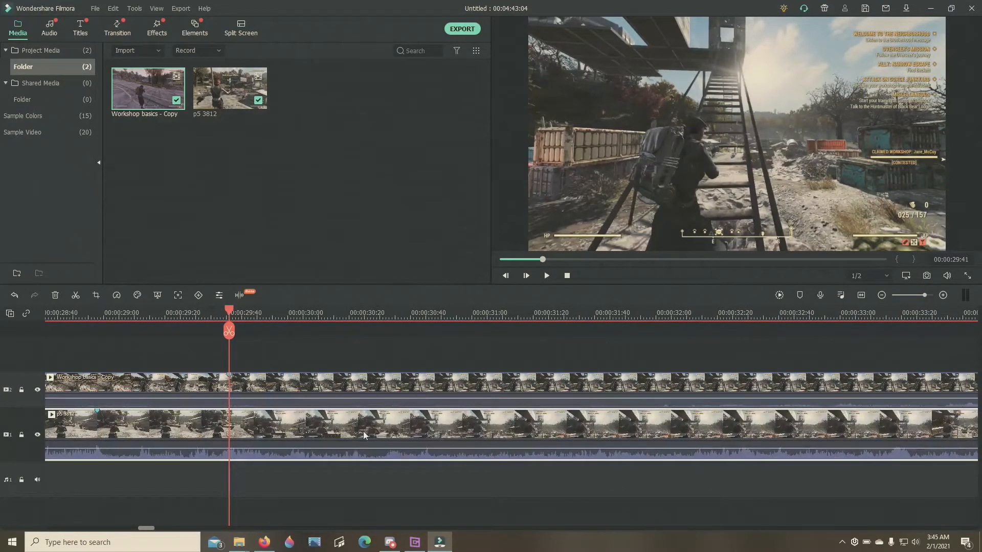
mouse_move(365, 434)
mouse_down()
mouse_move(539, 433)
mouse_move(520, 443)
mouse_move(525, 435)
mouse_move(503, 433)
mouse_move(534, 435)
mouse_move(426, 438)
mouse_move(440, 443)
mouse_move(572, 435)
mouse_move(363, 427)
mouse_move(397, 435)
mouse_move(345, 438)
mouse_move(385, 431)
mouse_move(310, 429)
mouse_move(609, 443)
mouse_move(500, 436)
mouse_up()
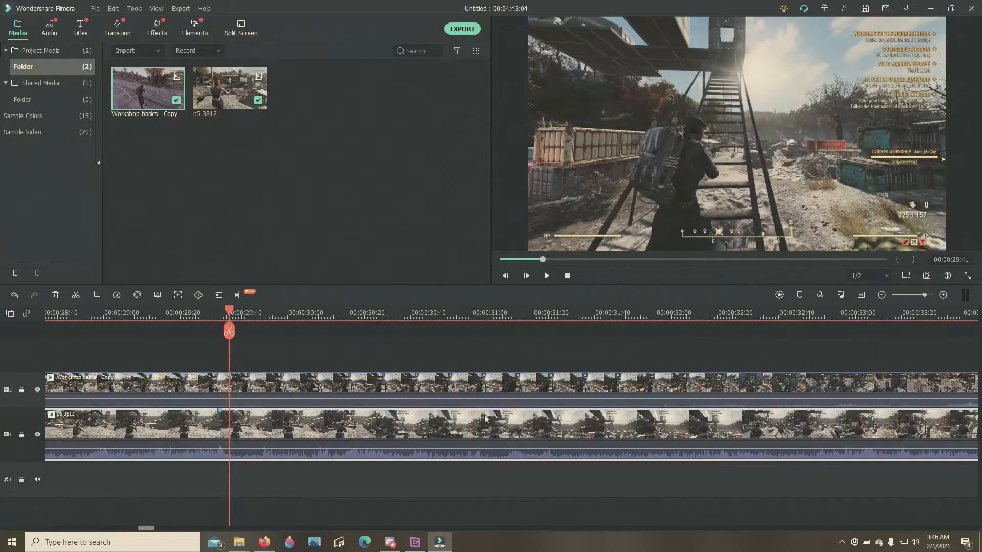
click(944, 296)
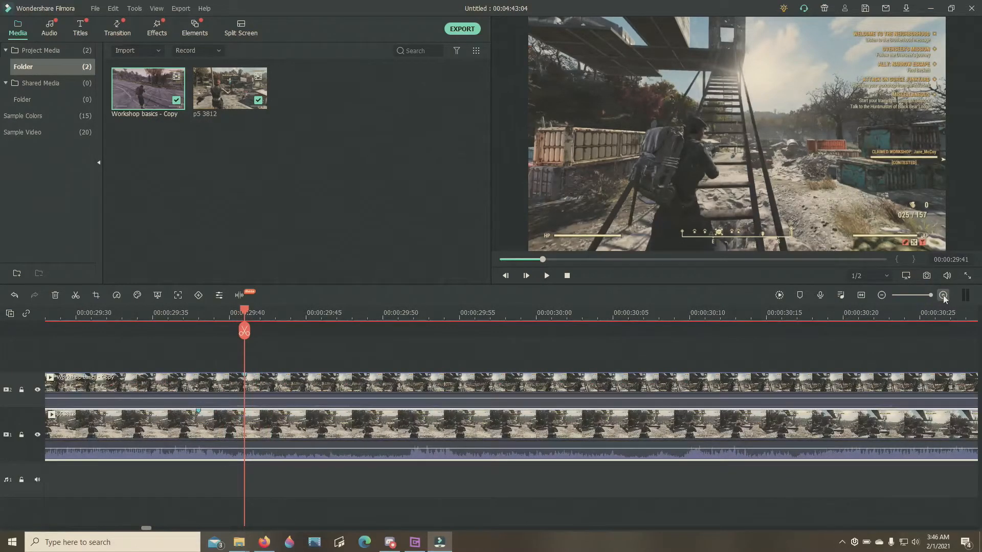
drag(259, 422, 308, 426)
drag(410, 422, 382, 422)
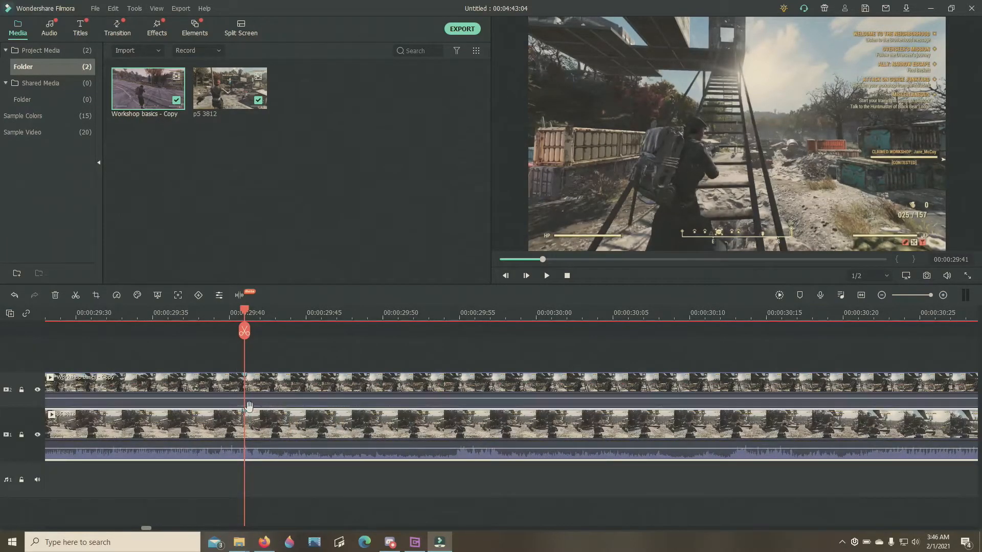
Step: Place the playhead at the start of the p5 3812 clip, at 00:00:20:54
click(915, 295)
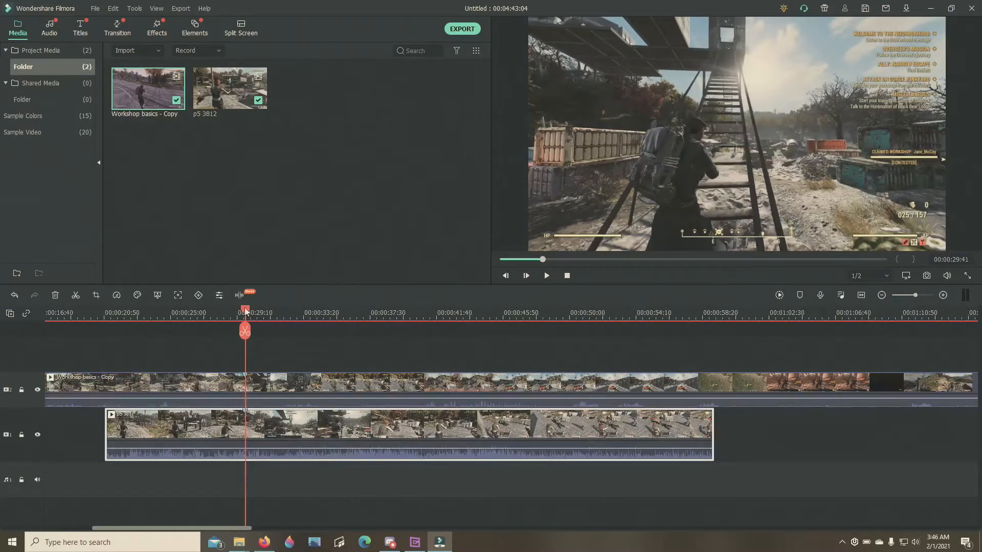
drag(244, 308, 105, 309)
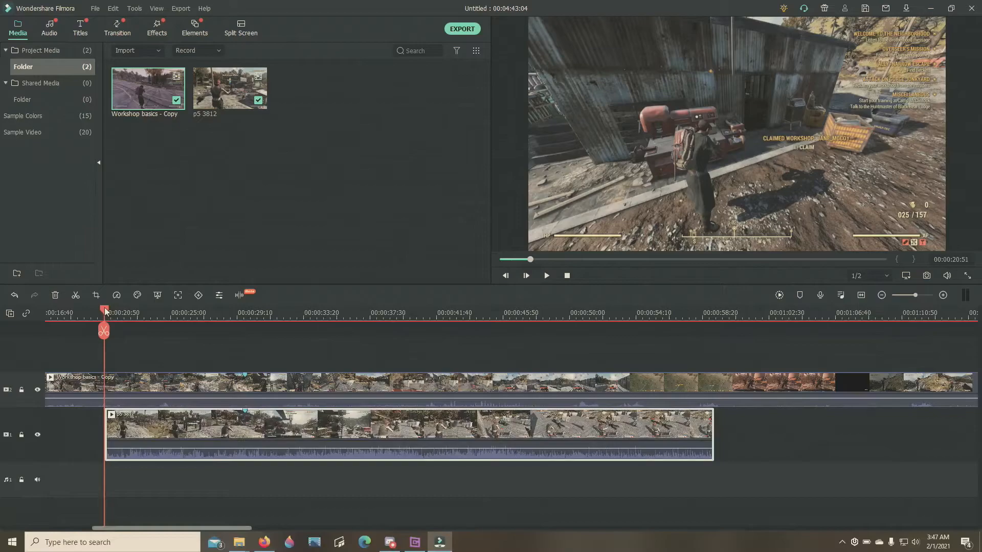
drag(105, 309, 106, 310)
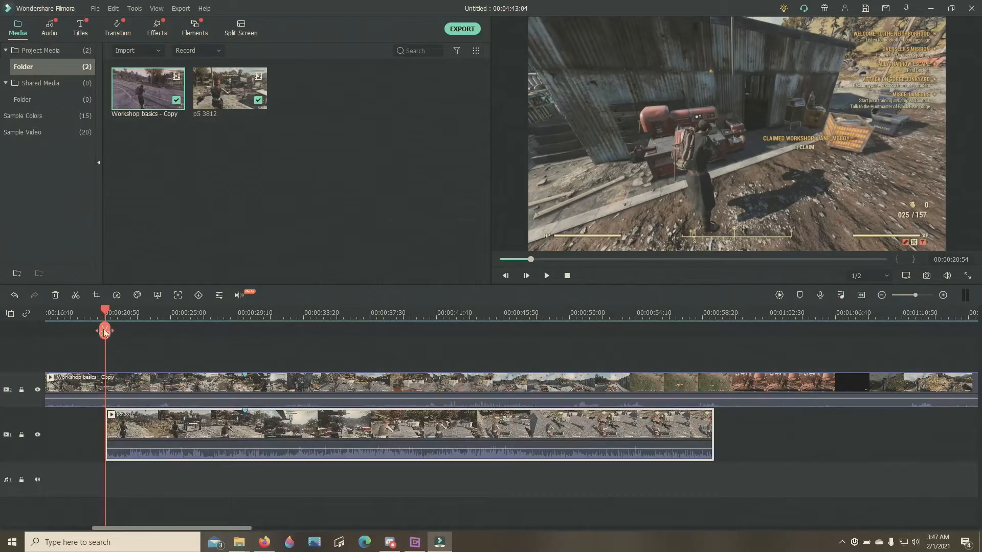
Step: Split the Workshop basics - Copy clip at the start and end of the p5 3812 clip, at 00:00:20:54 and 00:00:59:05
click(103, 332)
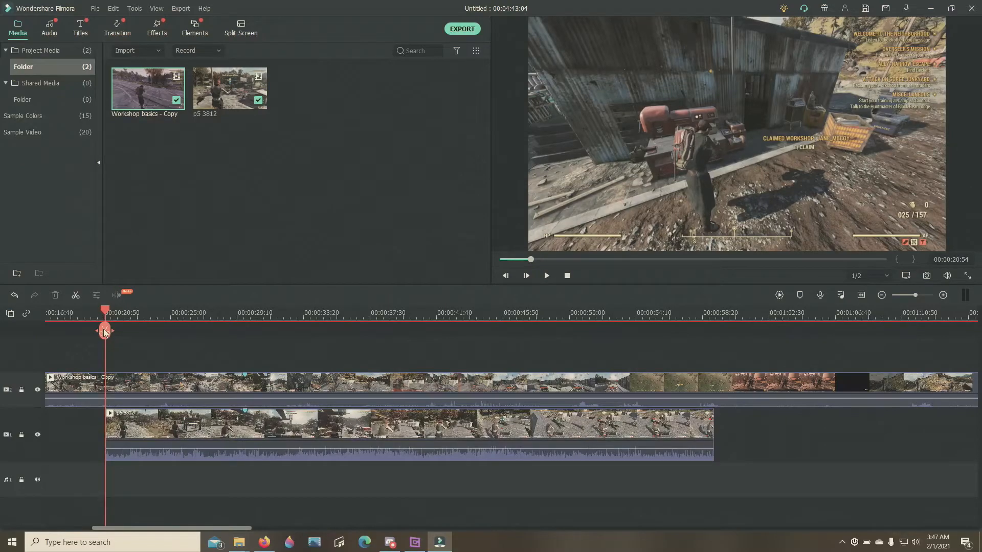
click(104, 332)
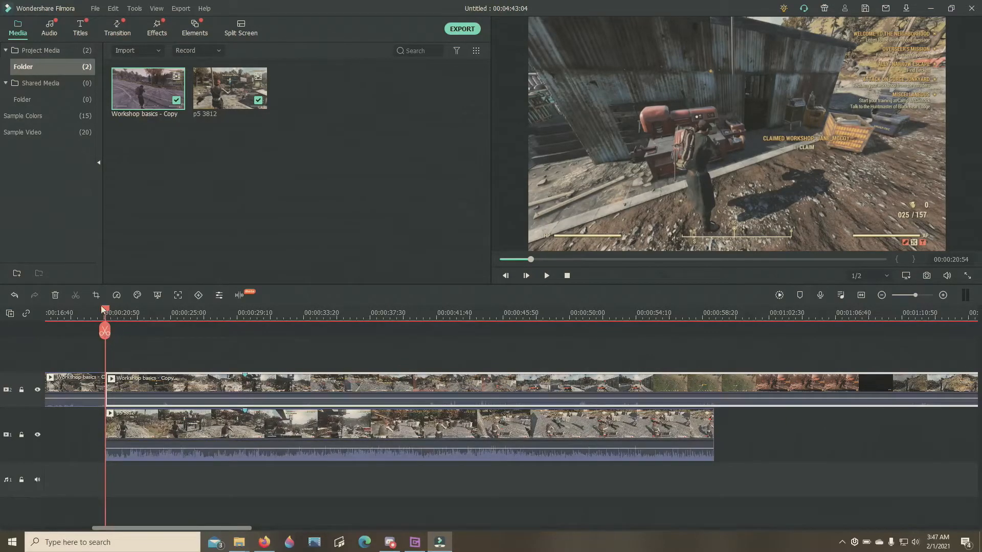
drag(104, 310, 384, 331)
drag(430, 376, 714, 384)
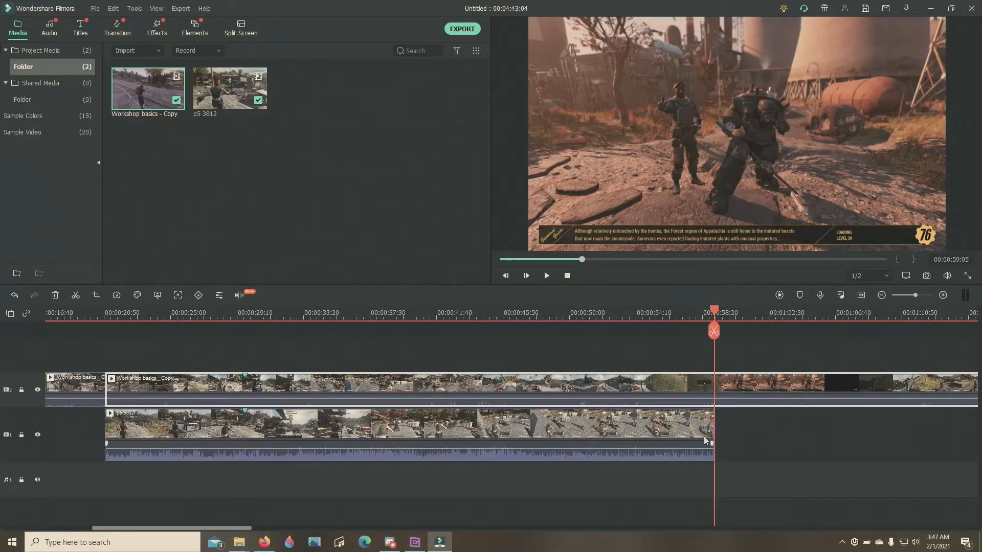
click(714, 332)
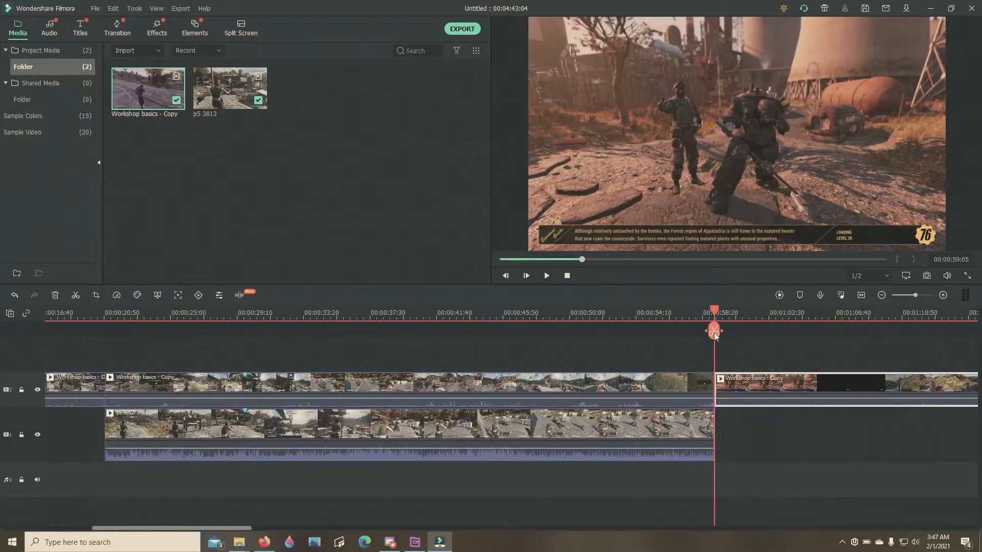
Step: Delete the Workshop basics - Copy pieces outside the p5 3812 span and bring the remaining clips to the timeline start
right_click(863, 396)
click(860, 68)
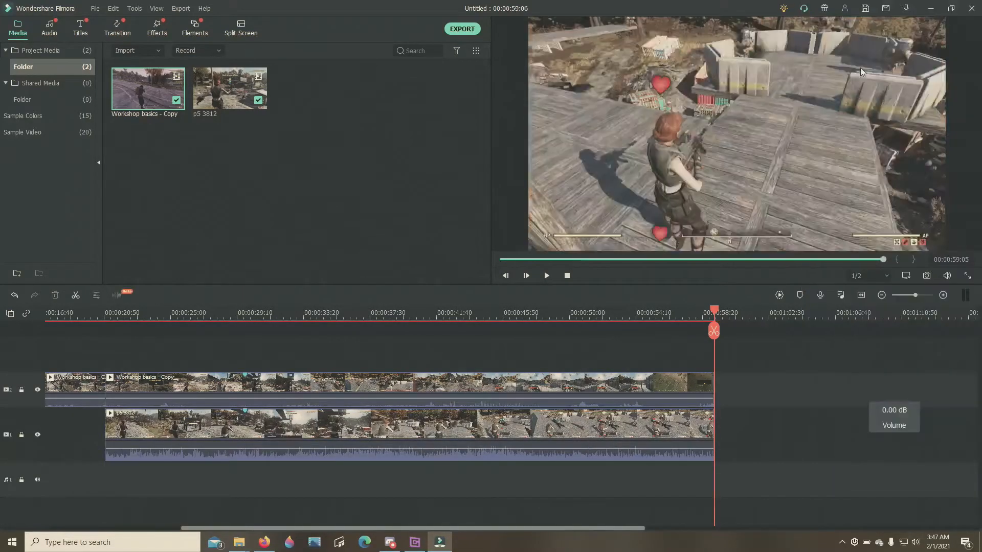
click(60, 393)
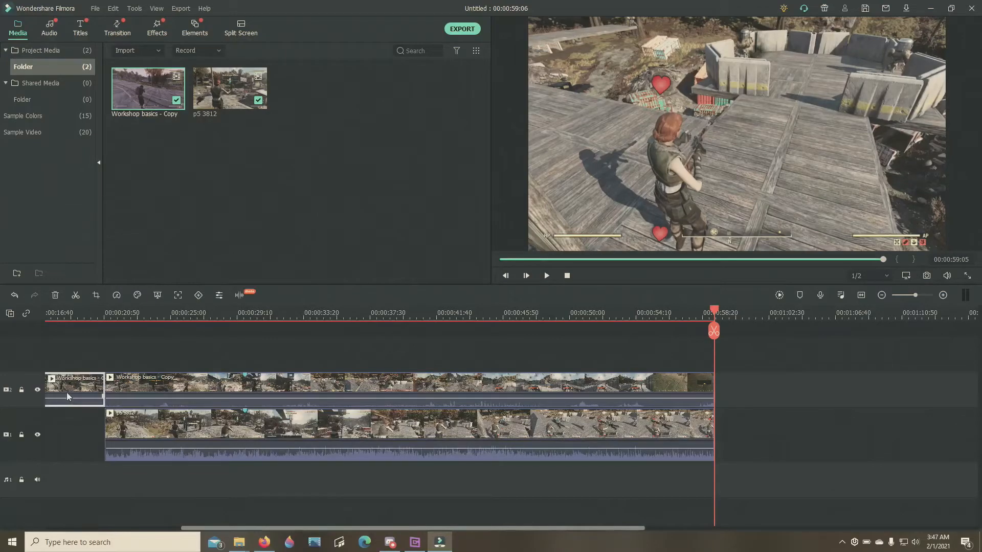
right_click(67, 392)
click(166, 68)
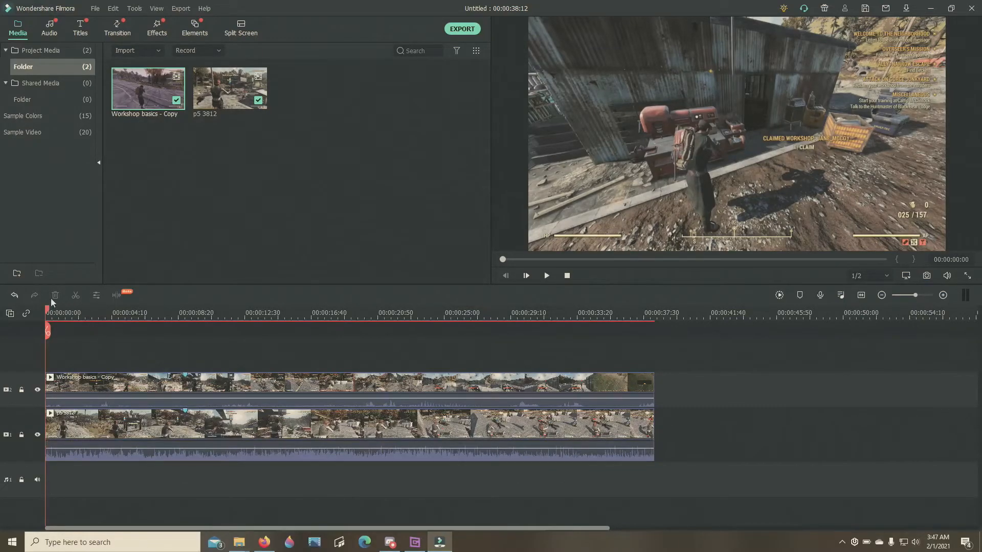
Step: Delete the p5 3812 clip from video track 1 and raise the Workshop basics - Copy clip's volume to 12 dB
click(172, 443)
right_click(172, 429)
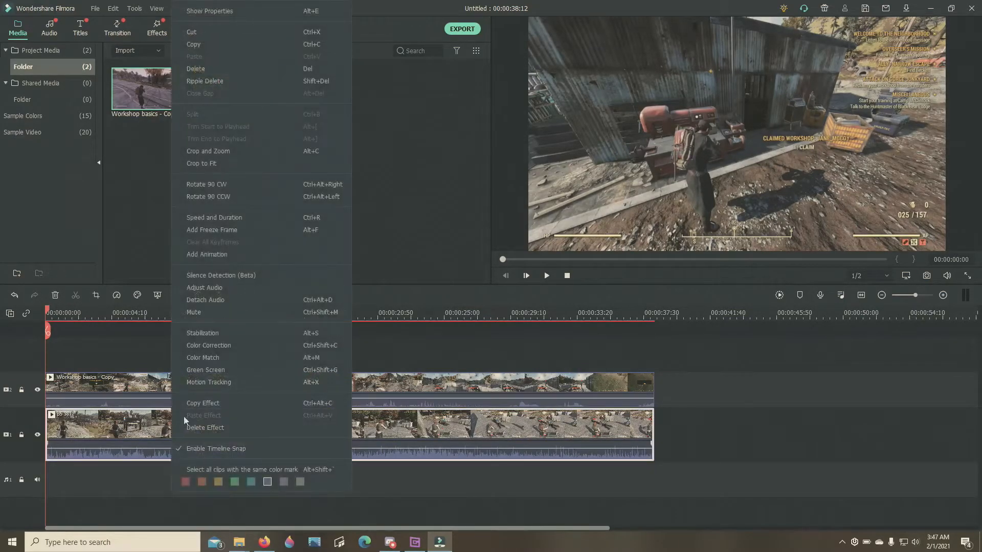
click(253, 67)
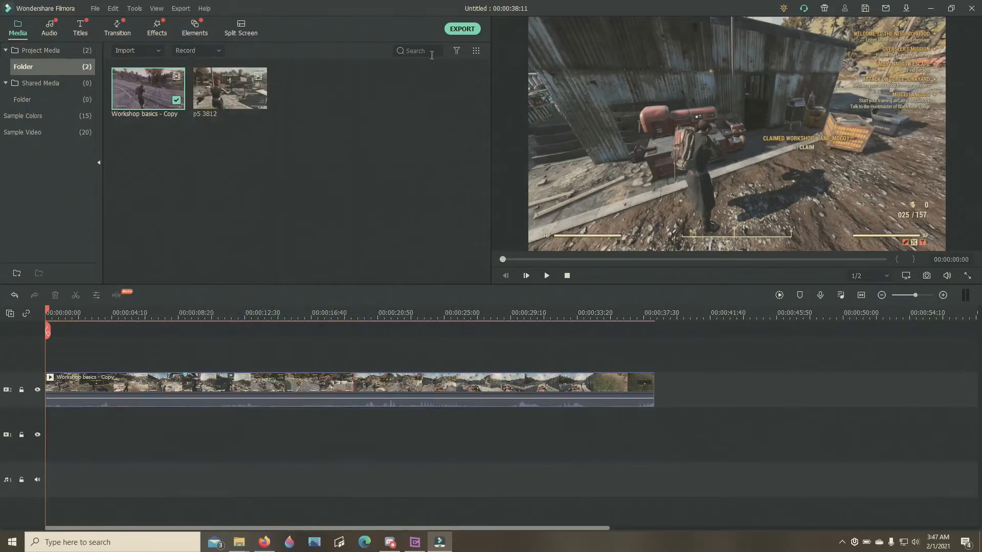
drag(424, 404, 428, 384)
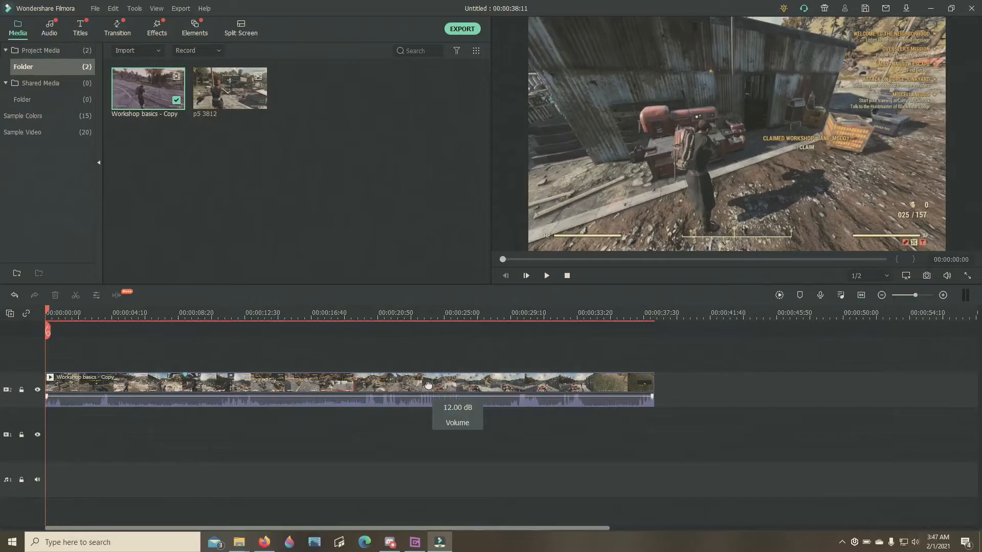
drag(262, 398, 266, 387)
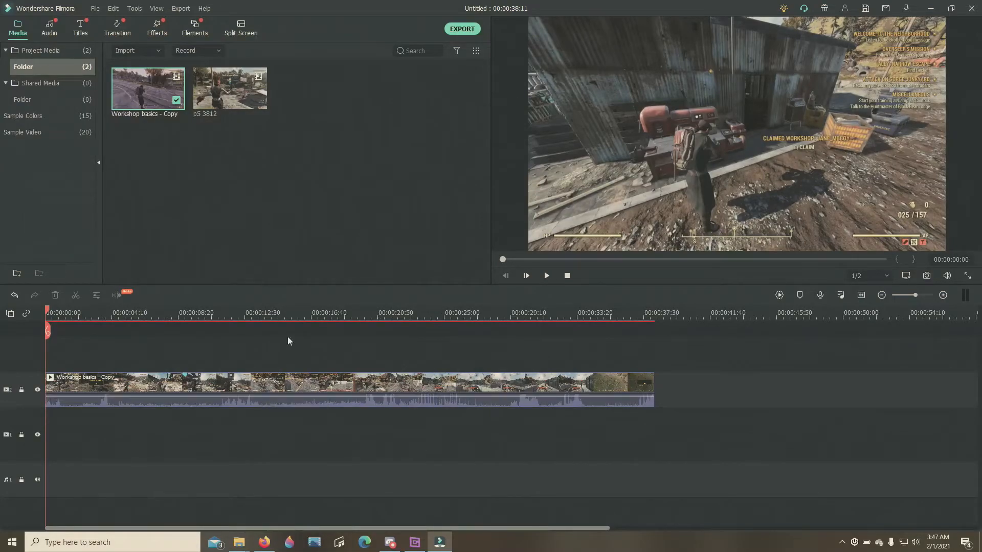
Step: Export the trimmed clip as an MP4 named R5 and add the exported file to the project media
click(467, 33)
triple_click(526, 159)
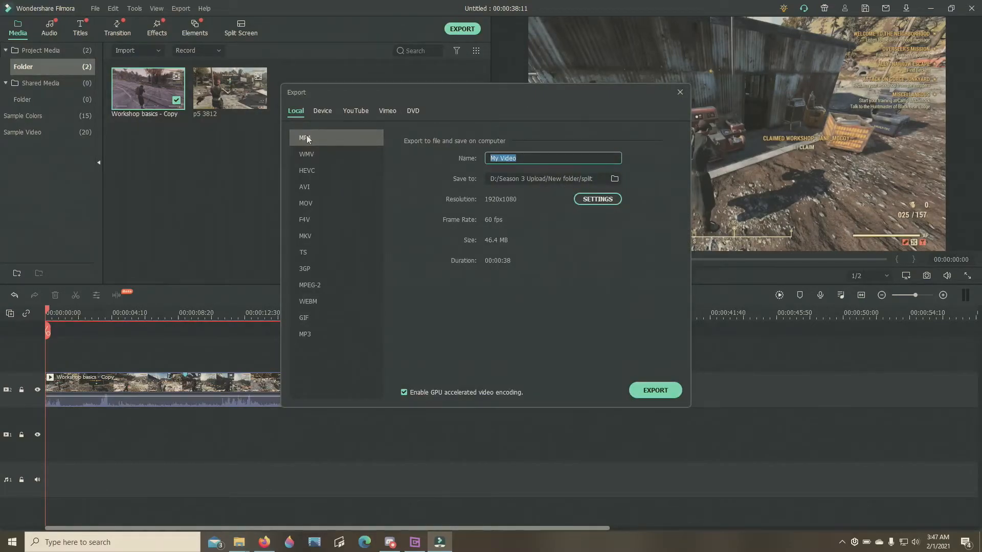
text(R5)
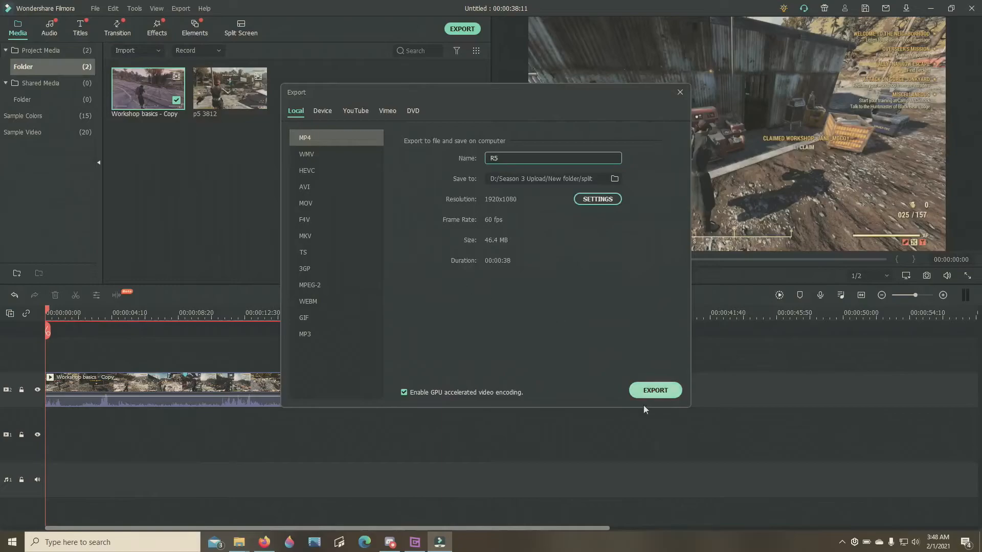
click(657, 392)
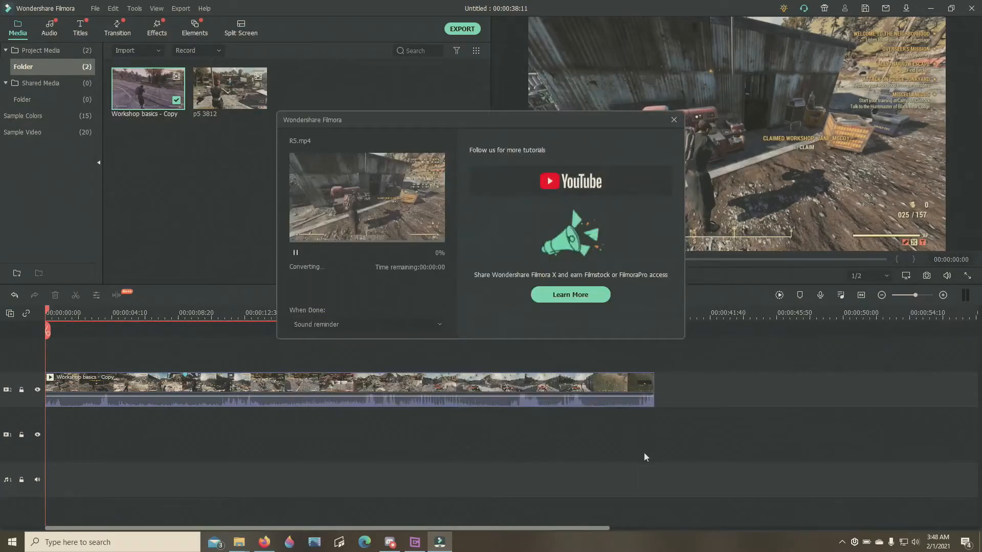
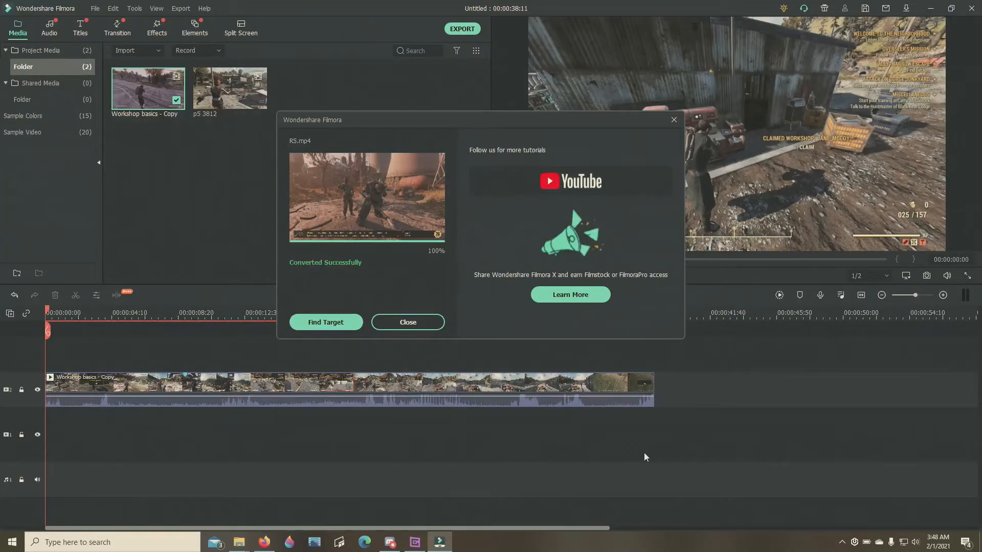
click(332, 323)
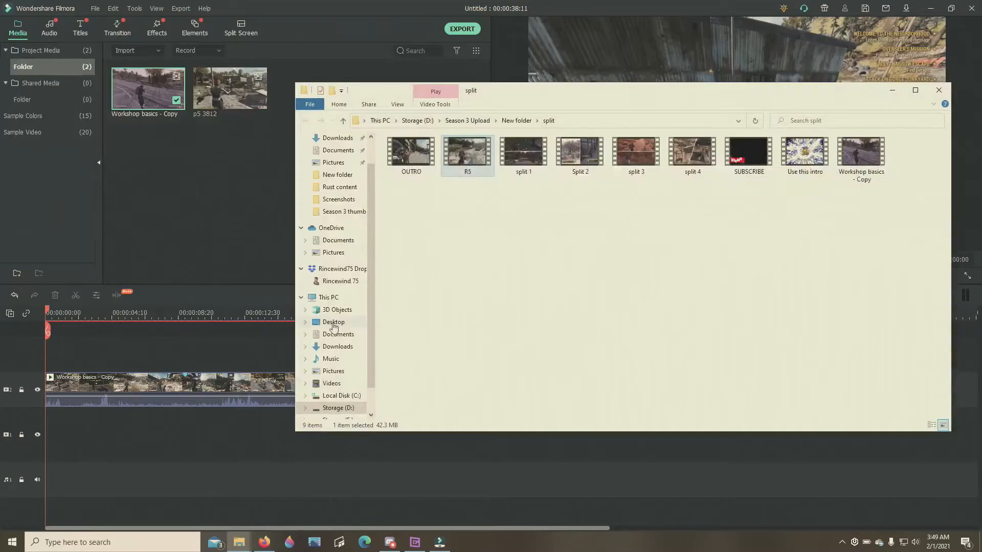
drag(474, 169, 257, 217)
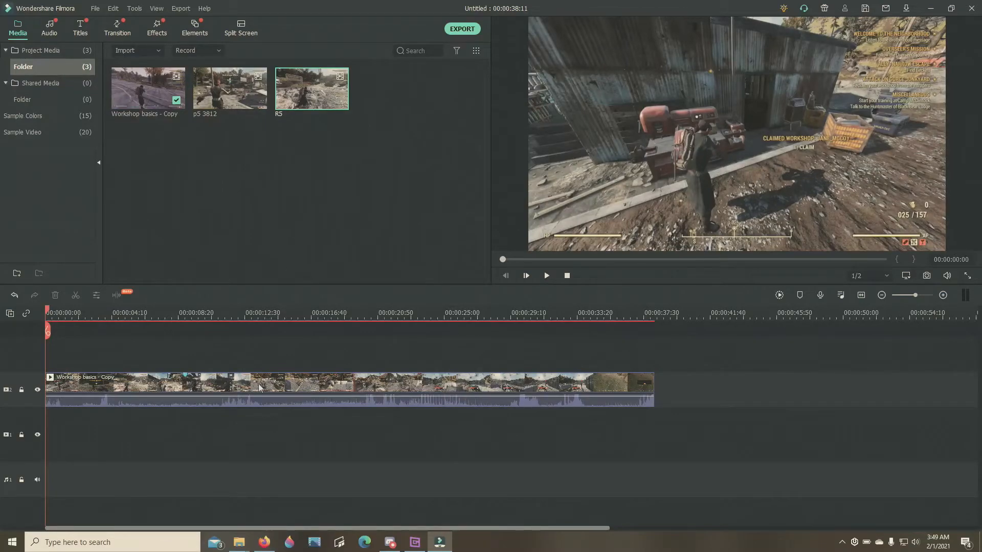
Step: Delete the Workshop basics - Copy clip from the timeline to leave it empty for the split screen
right_click(386, 388)
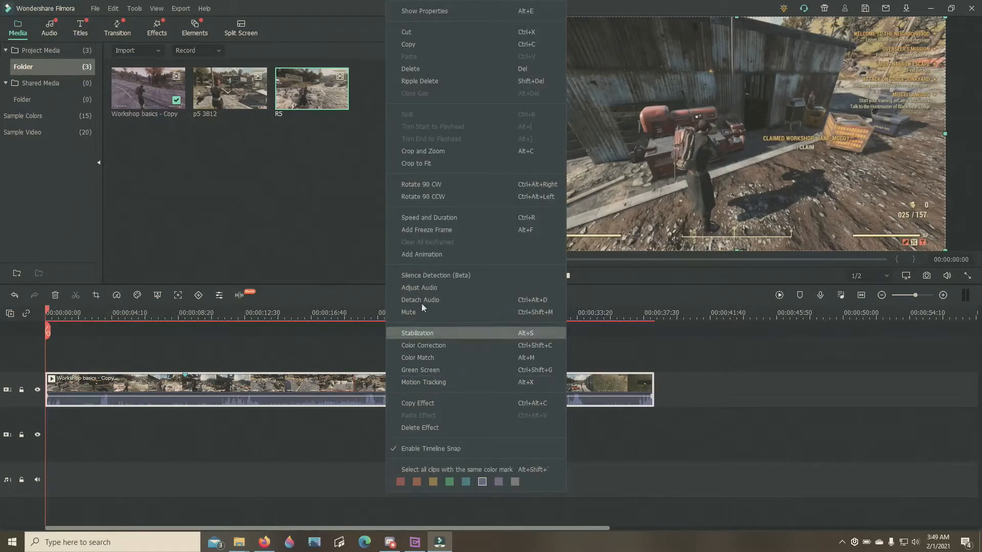
click(431, 70)
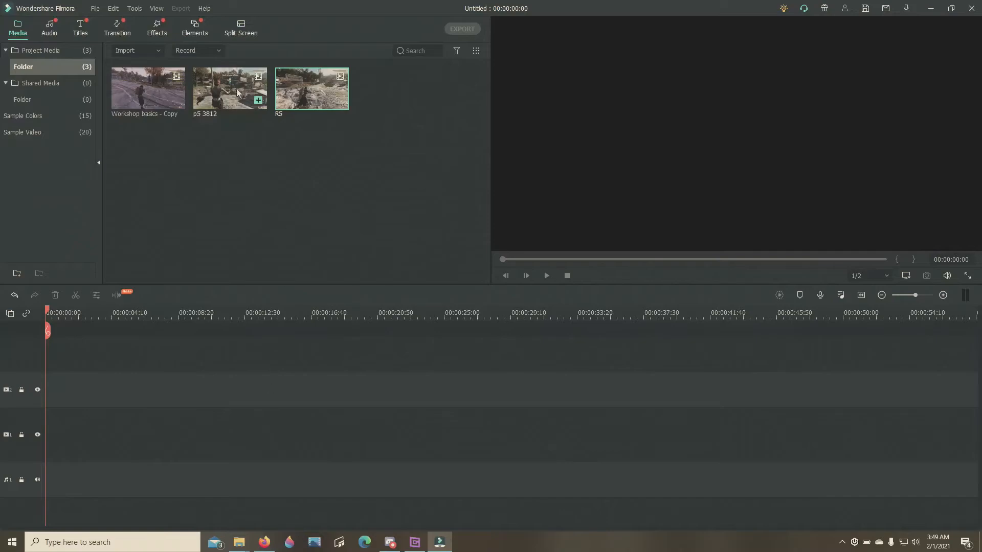
mouse_move(305, 104)
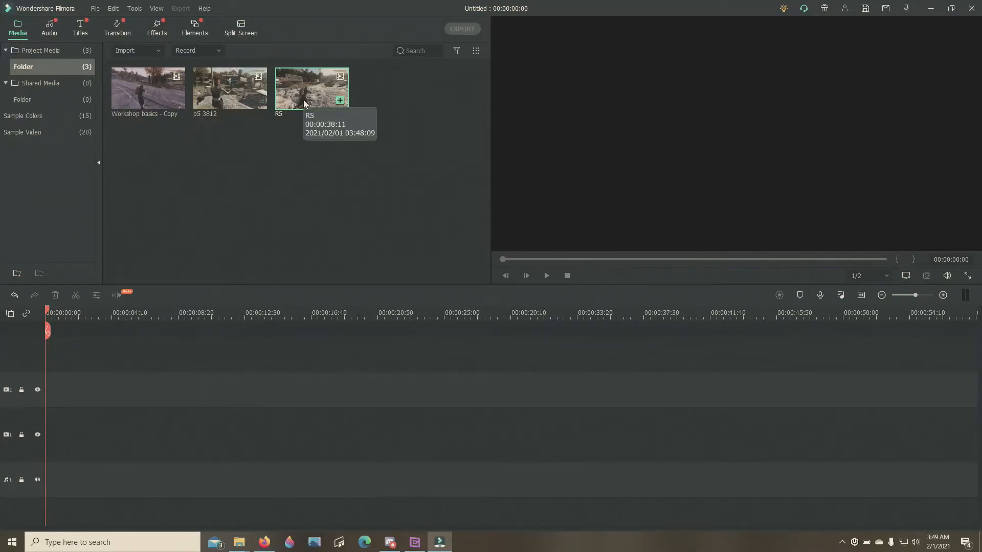
mouse_move(214, 113)
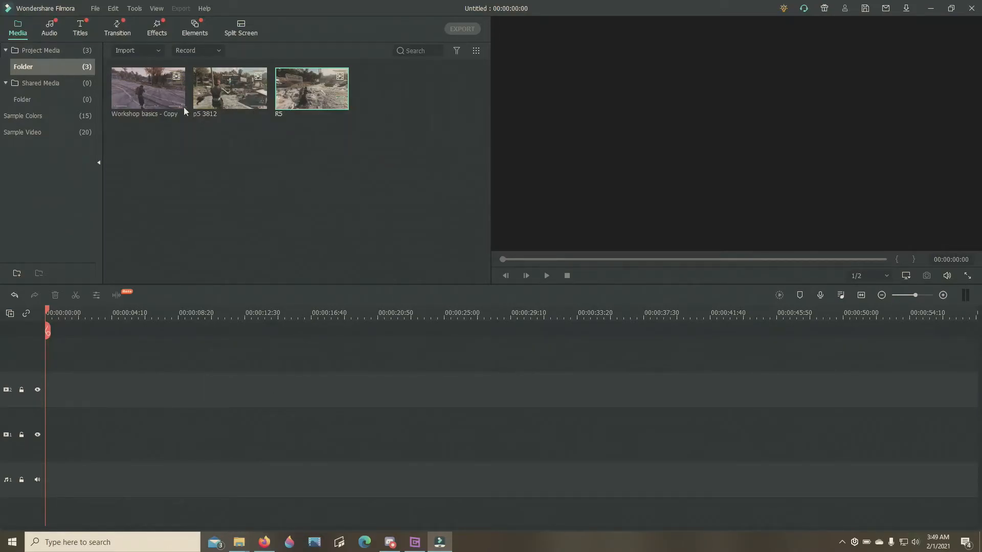
Step: Place the two-part split-screen layout with a slanted horizontal divider at the start of video track 1 and open it for editing
click(245, 23)
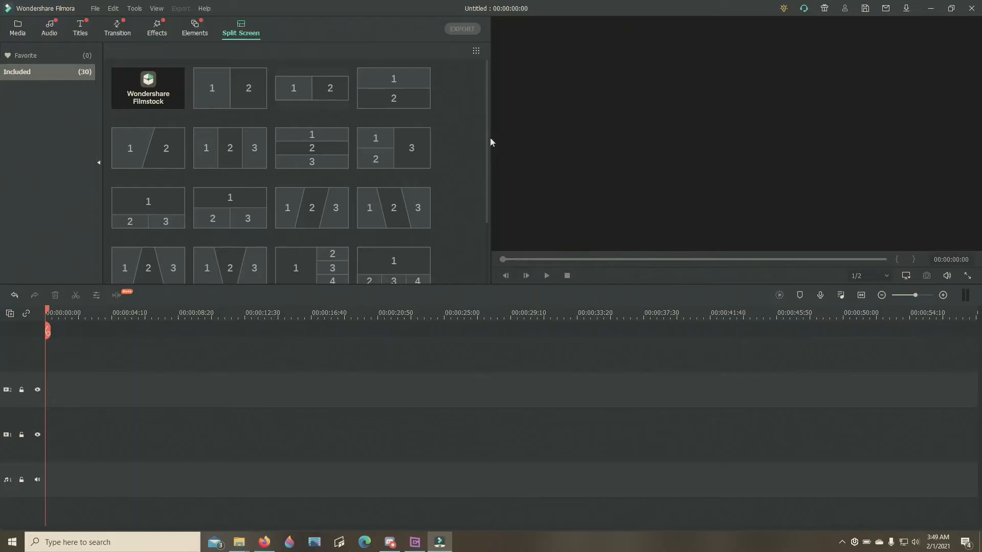
scroll(454, 126, down, 5)
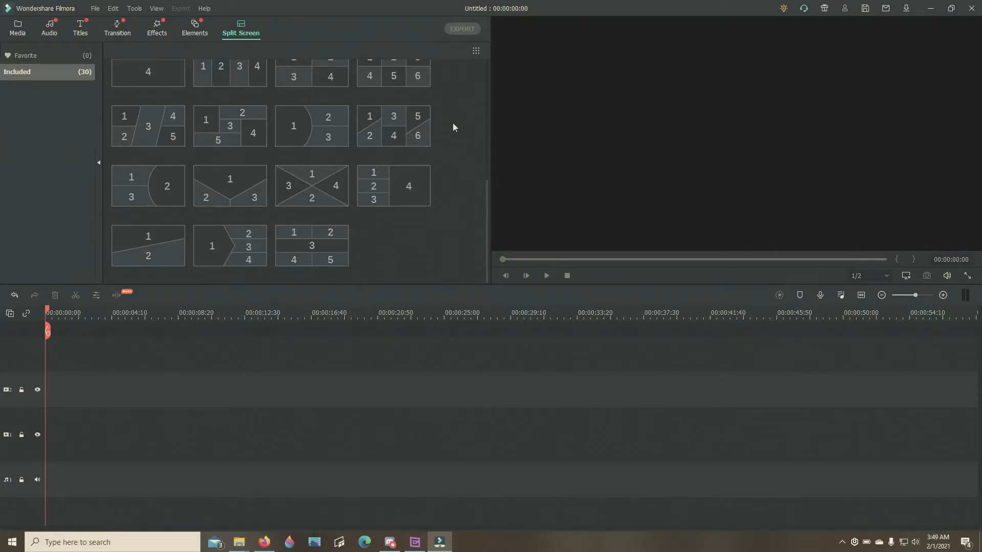
scroll(453, 126, up, 5)
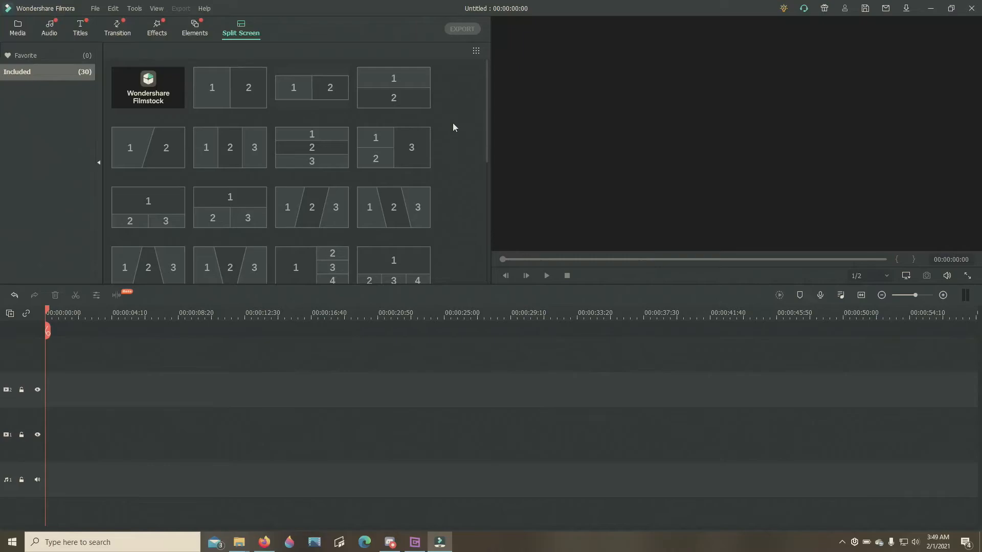
scroll(453, 125, down, 5)
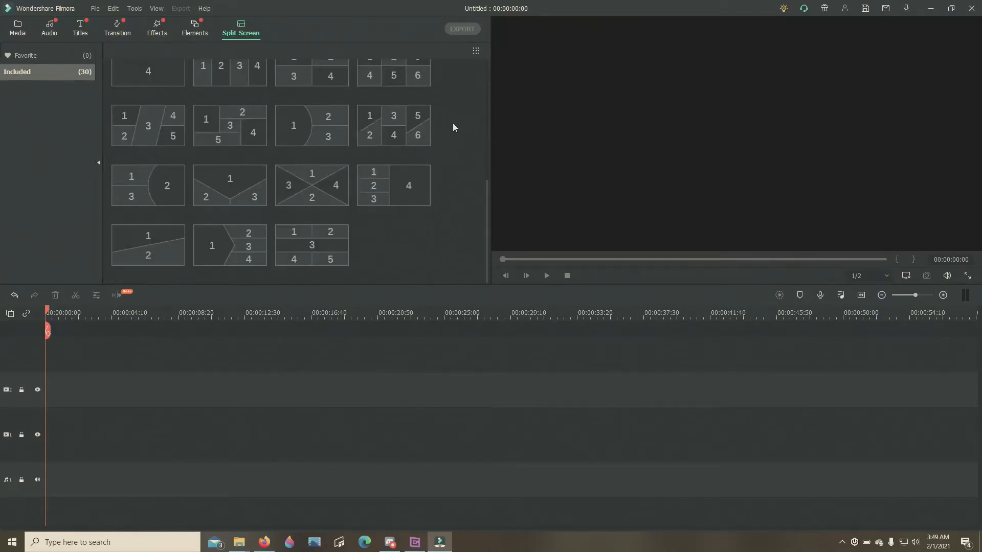
mouse_move(135, 244)
drag(137, 245, 15, 447)
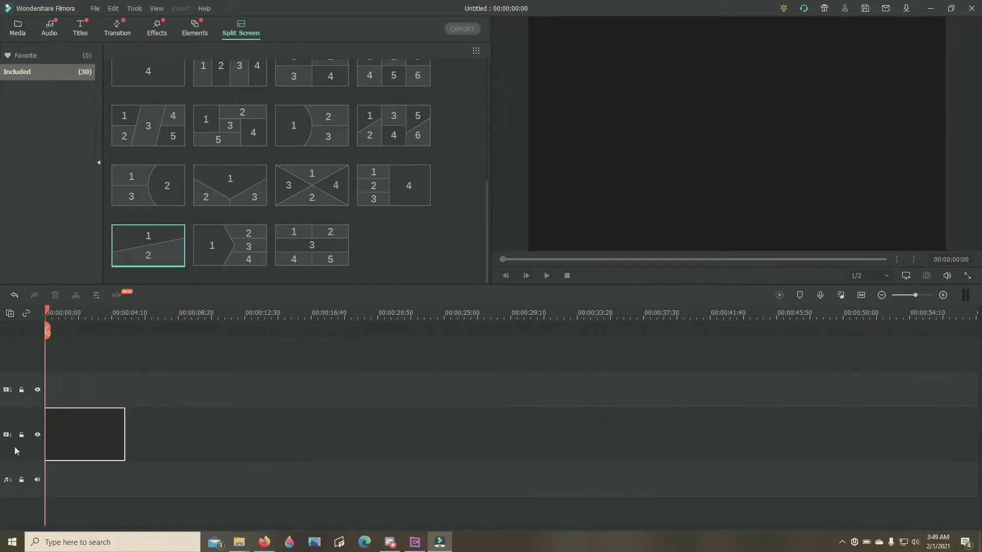
double_click(97, 449)
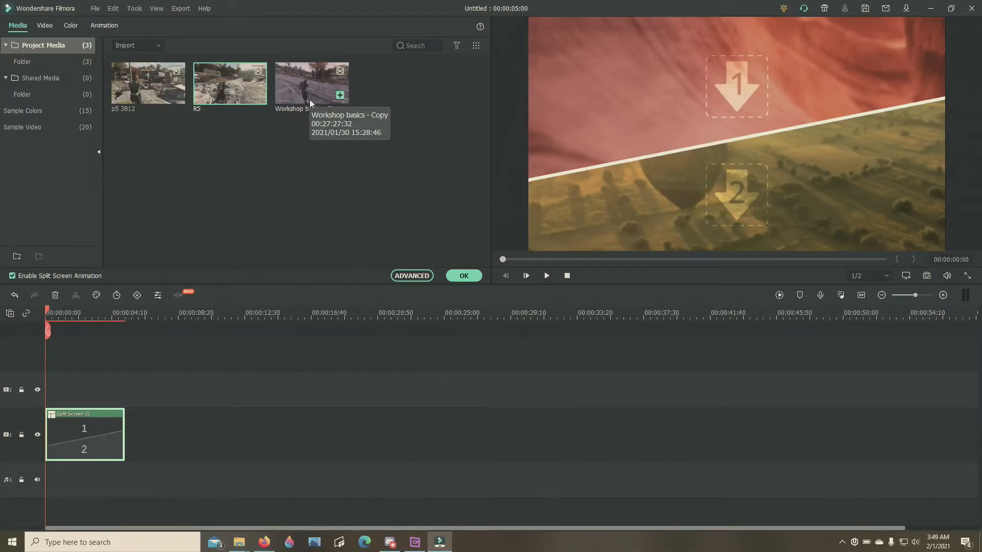
Step: Check the source clips' lengths in the project media and set the split-screen clip's duration to 00:00:38:11
click(311, 170)
click(299, 85)
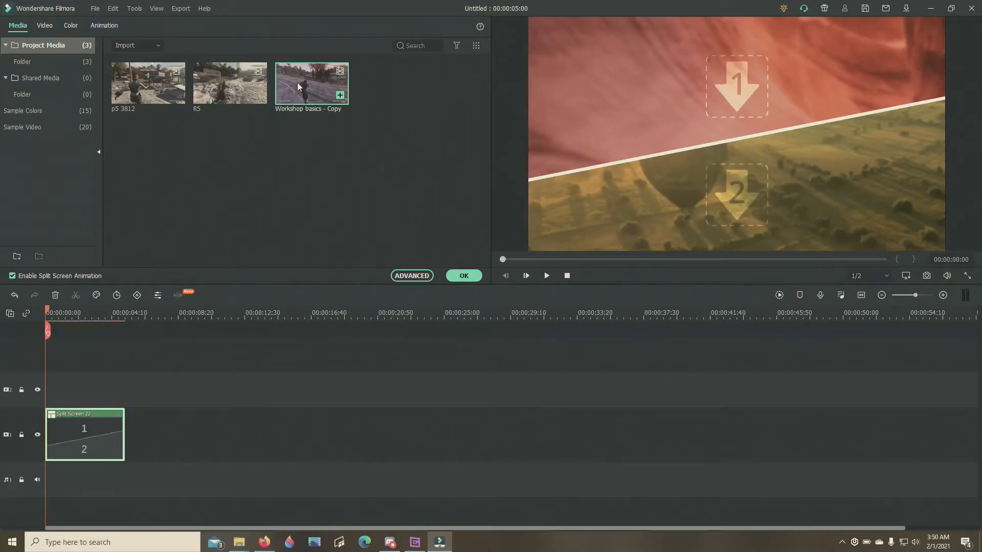
click(182, 156)
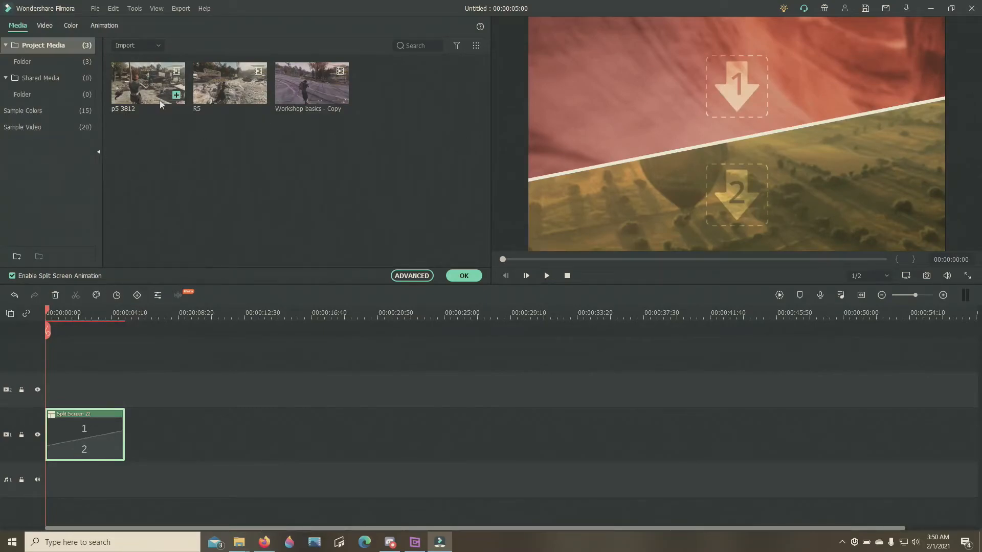
click(143, 90)
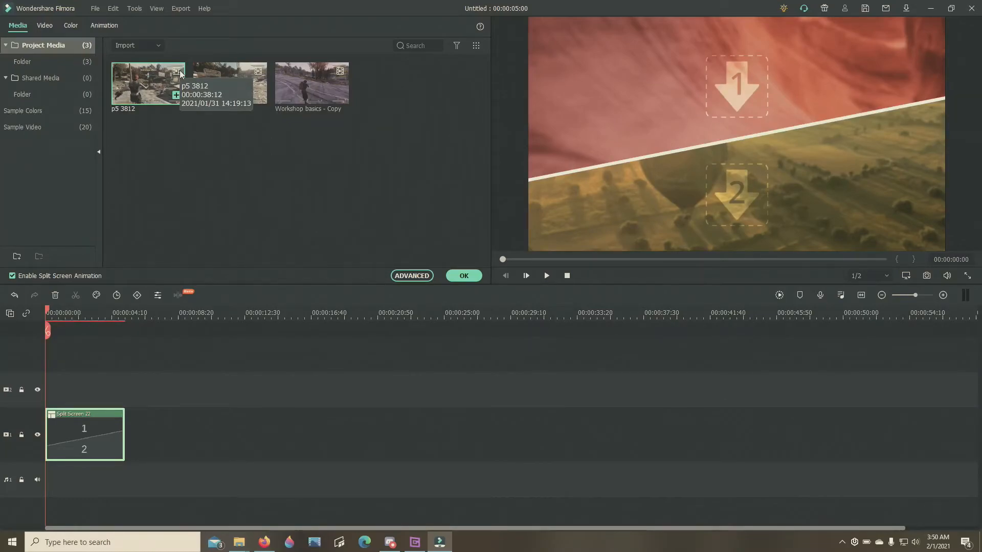
click(232, 88)
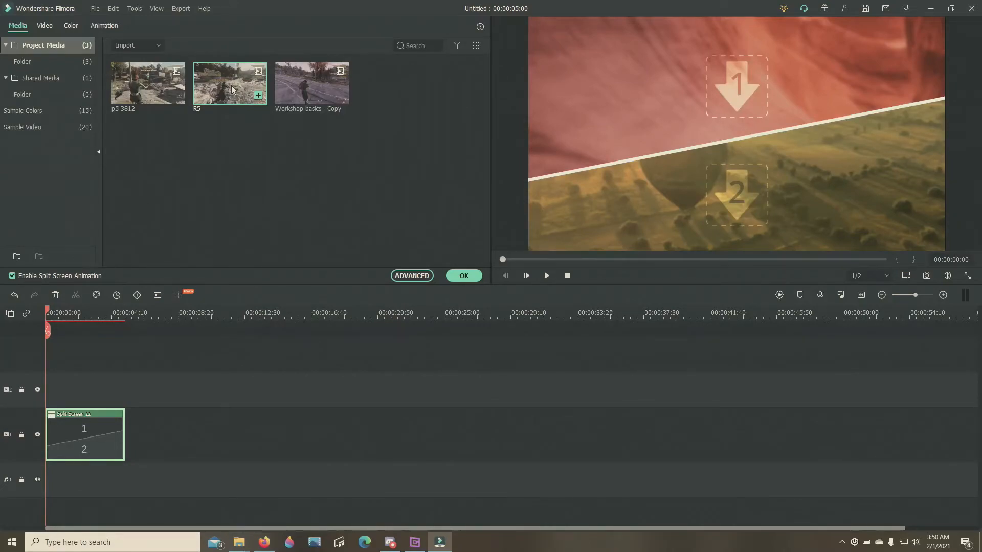
click(231, 133)
right_click(92, 430)
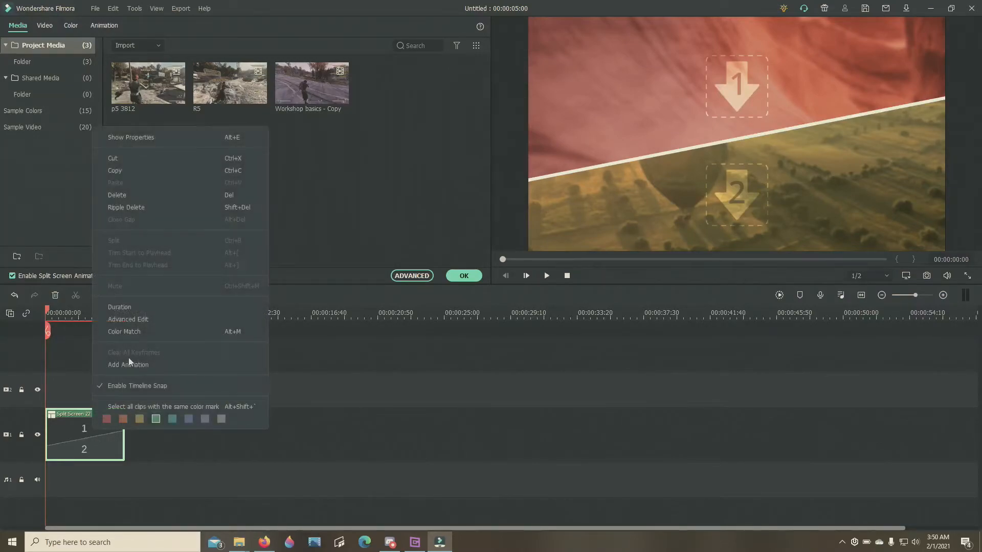
click(142, 308)
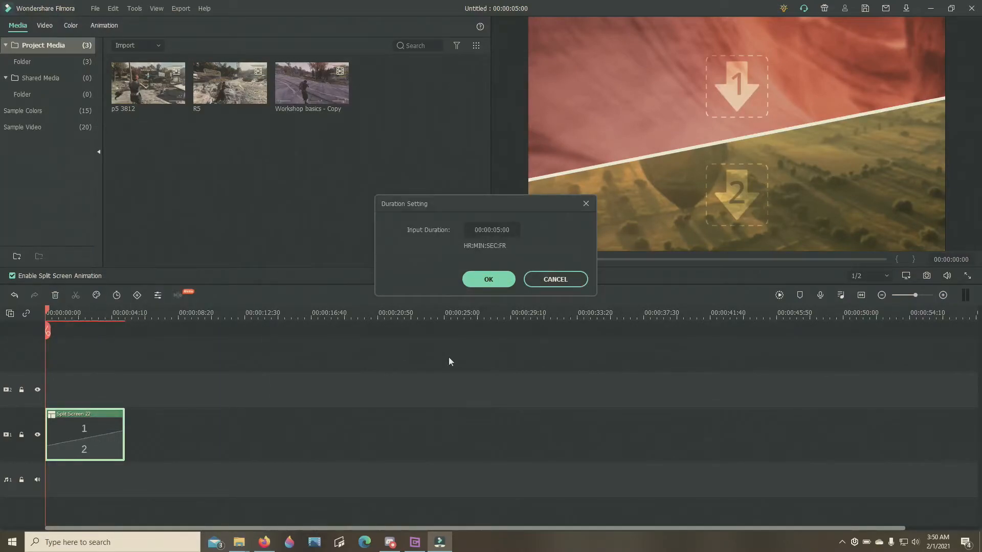
click(512, 228)
text(00003811)
click(499, 282)
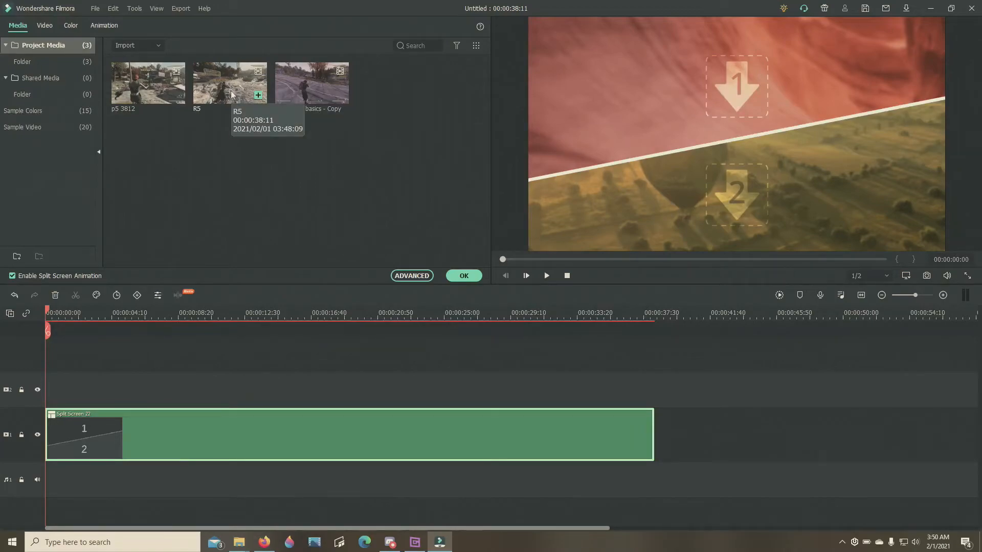
Step: Place the R5 clip in section 1 of the split screen
drag(229, 87, 674, 104)
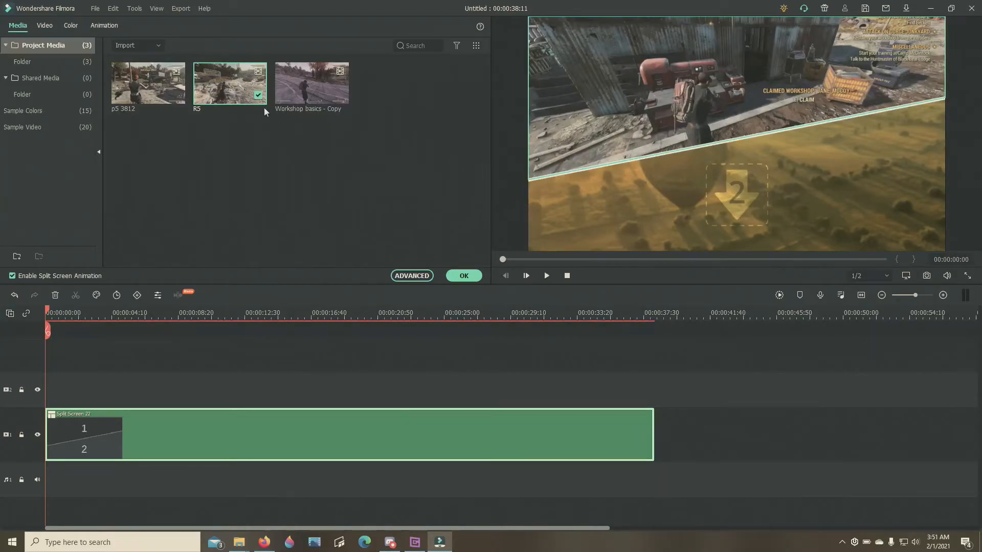
Step: Place the p5 3812 clip in section 2 of the slanted split screen
drag(137, 84, 652, 198)
drag(716, 212, 716, 211)
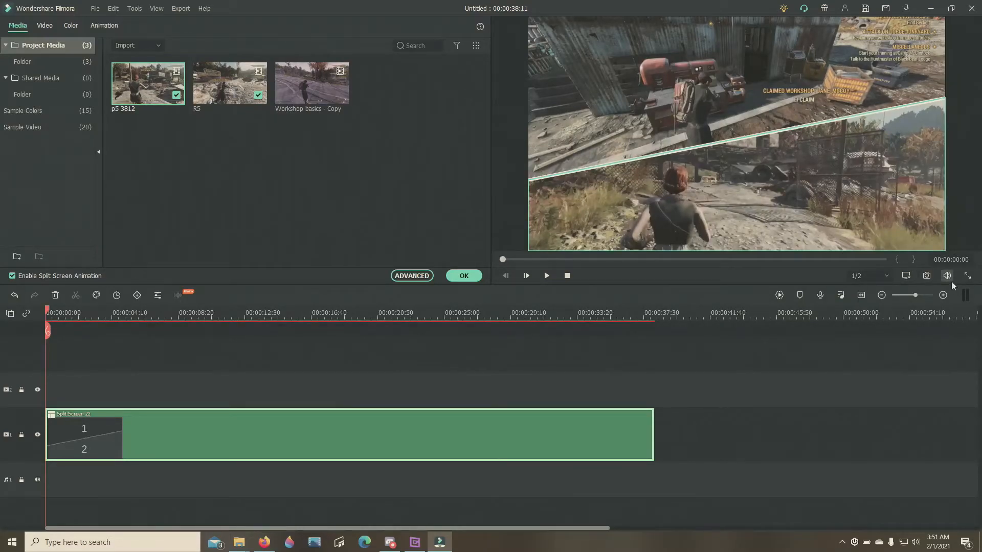
Step: Play back the slanted split screen and jump to several moments to compare how both clips are framed
mouse_move(948, 276)
click(546, 276)
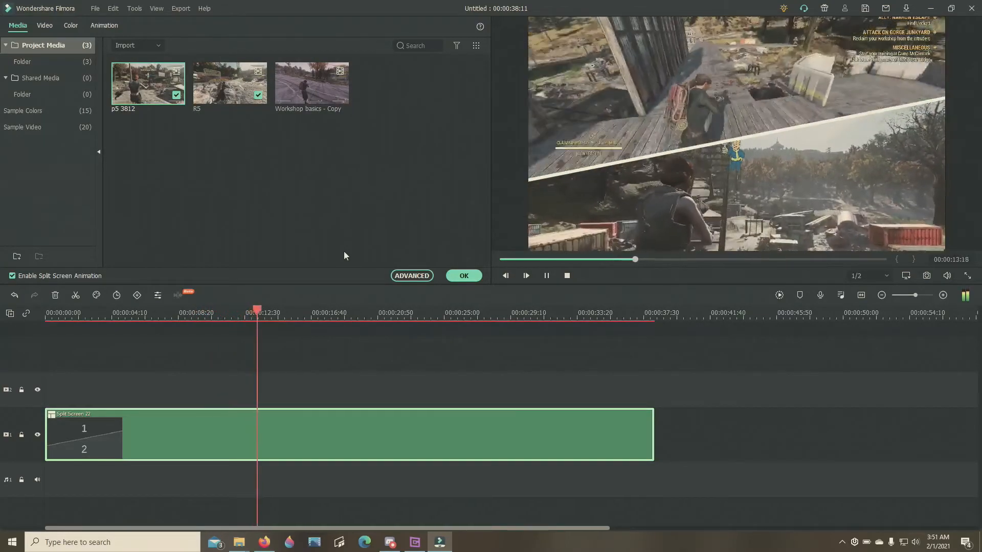
click(545, 259)
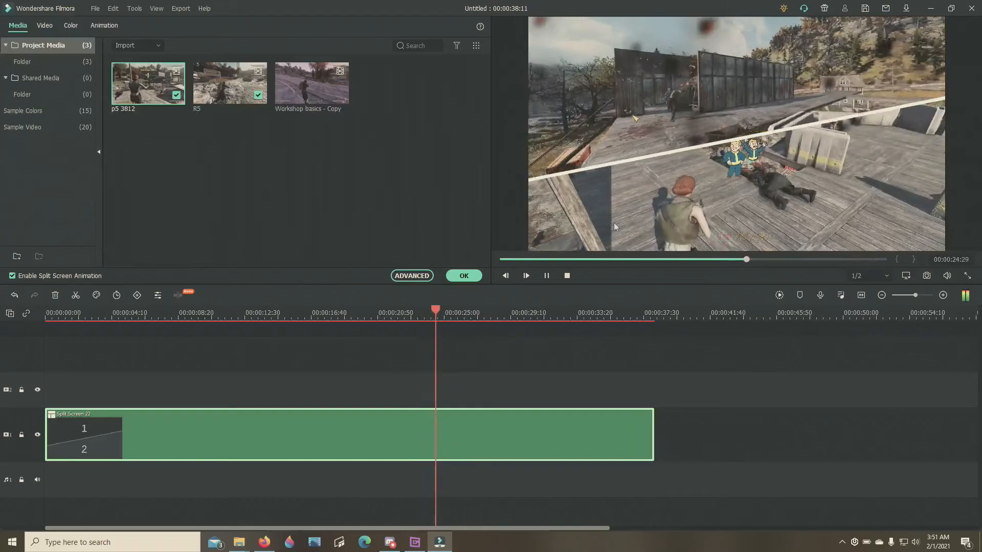
click(544, 276)
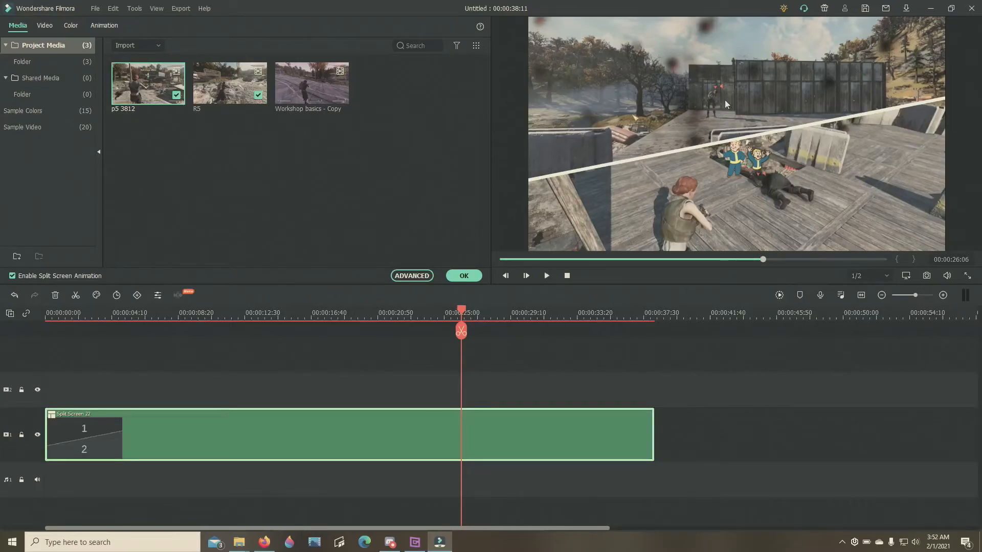
click(712, 260)
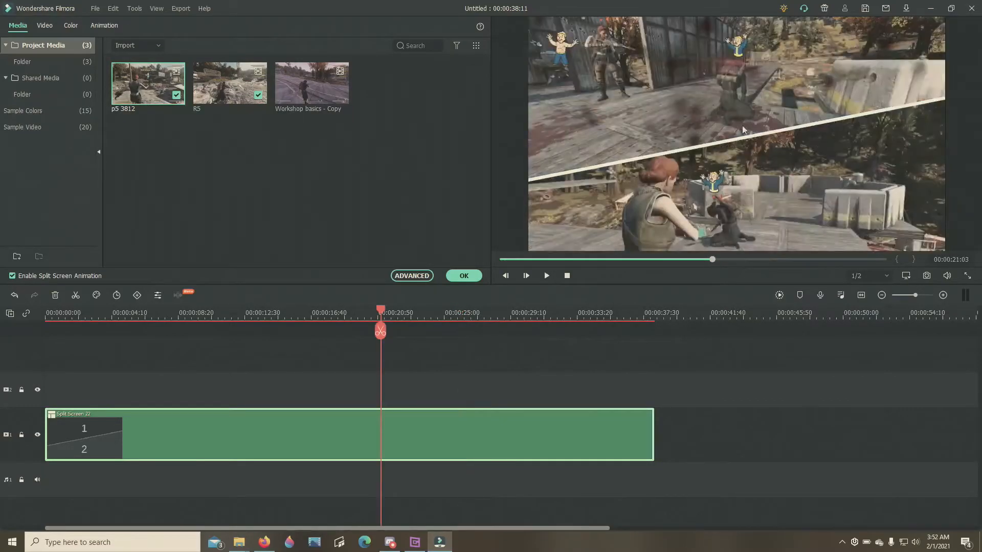
click(689, 261)
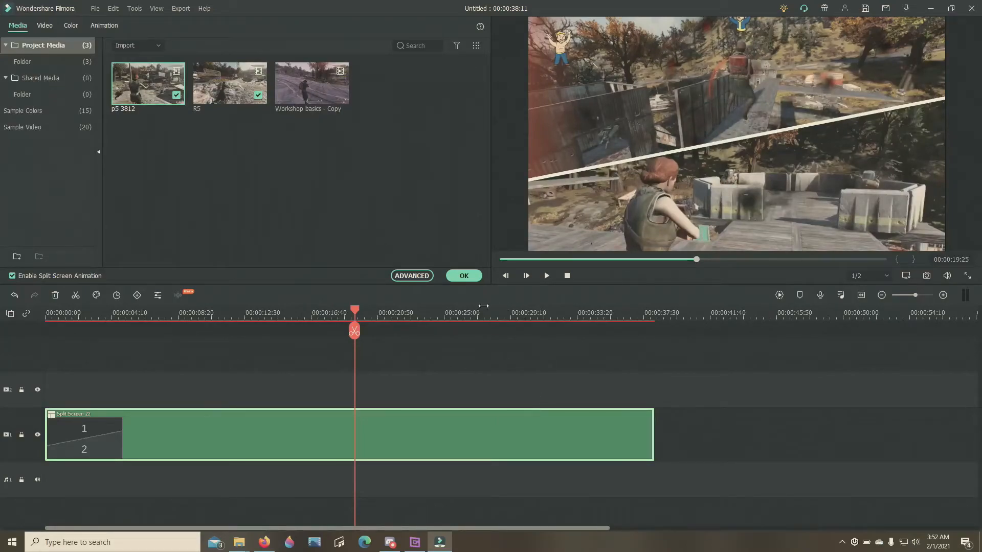
Step: Close the split-screen editing and delete the slanted split-screen clip from the timeline
click(466, 276)
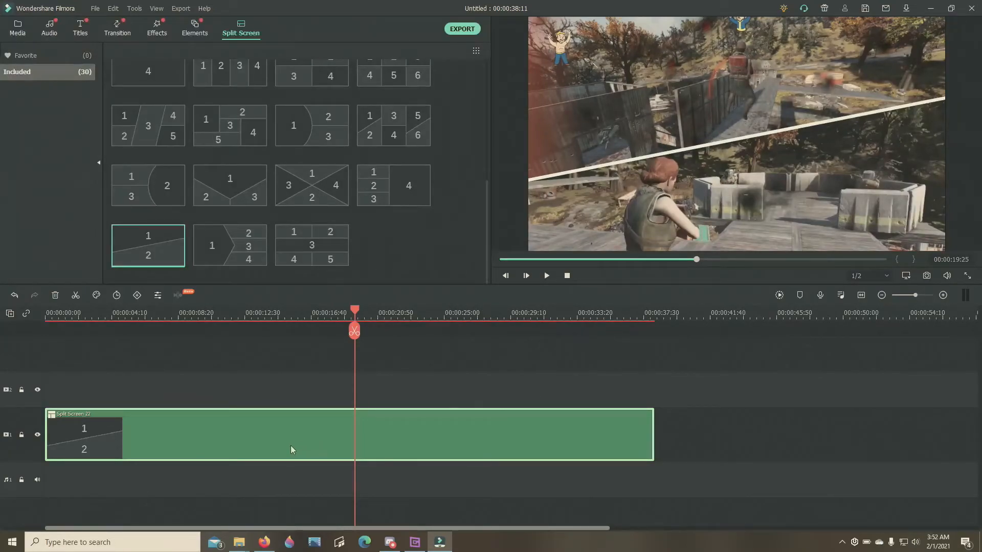
right_click(254, 425)
click(343, 188)
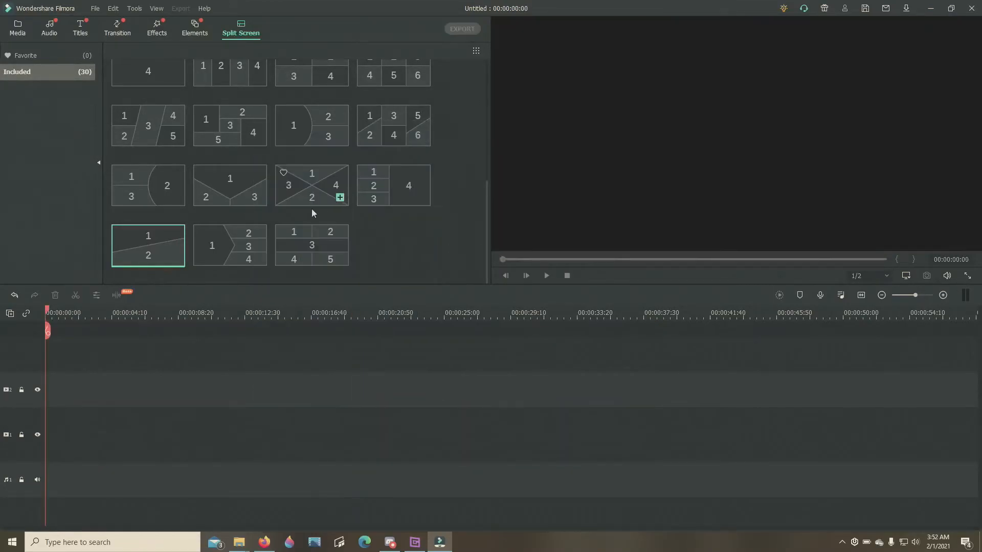
Step: Place the full-frame side-by-side two-part split-screen layout at the start of video track 1 and open it for editing
scroll(261, 171, up, 10)
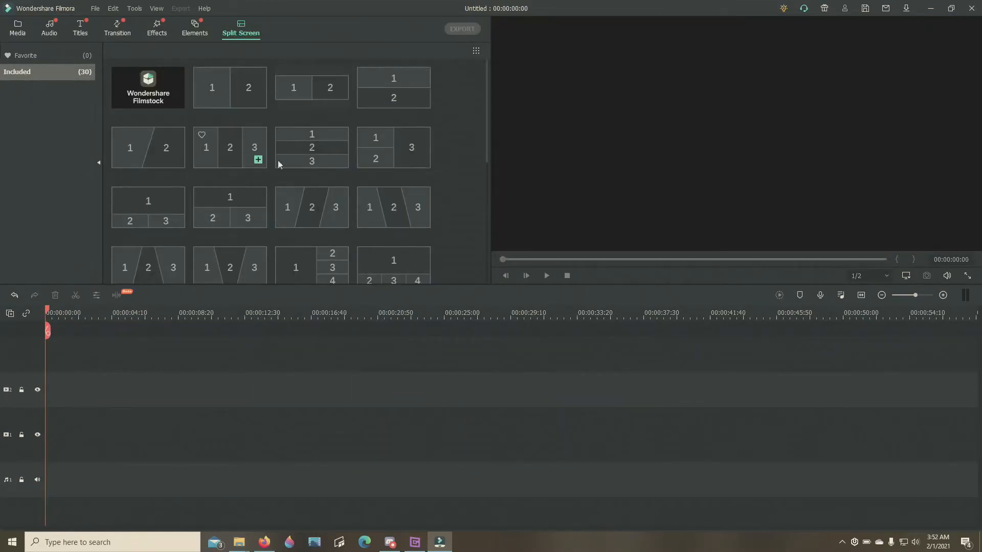
click(236, 91)
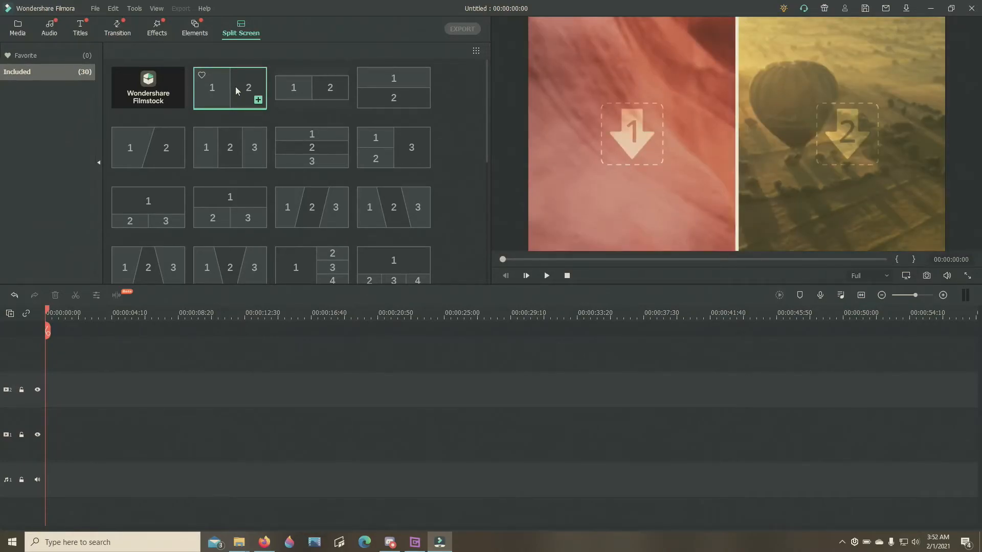
drag(237, 91, 88, 424)
right_click(96, 429)
click(608, 232)
Step: Check the R5 clip's length and set the side-by-side split-screen clip's duration to 00:00:38:11
click(216, 79)
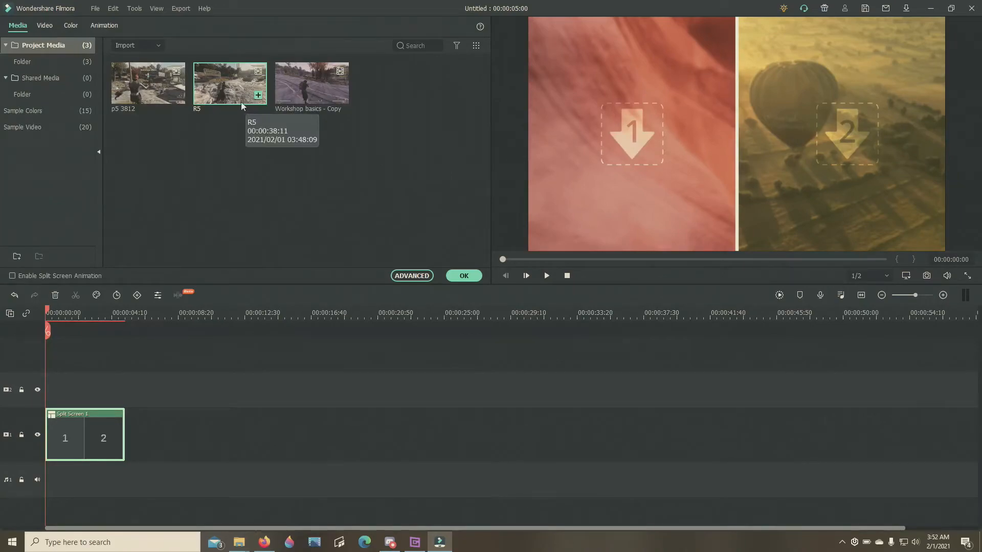
right_click(105, 436)
click(186, 318)
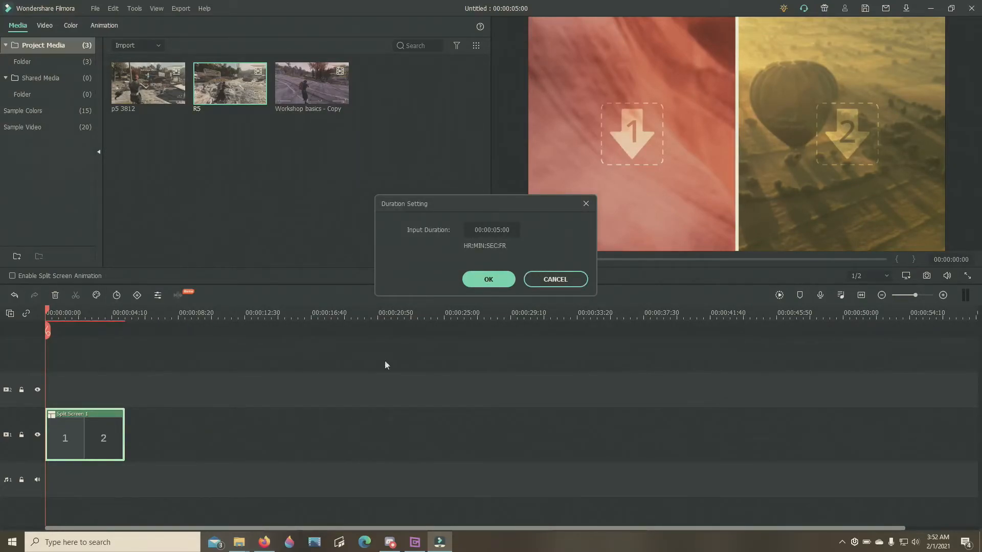
click(513, 231)
text(00003811)
click(480, 279)
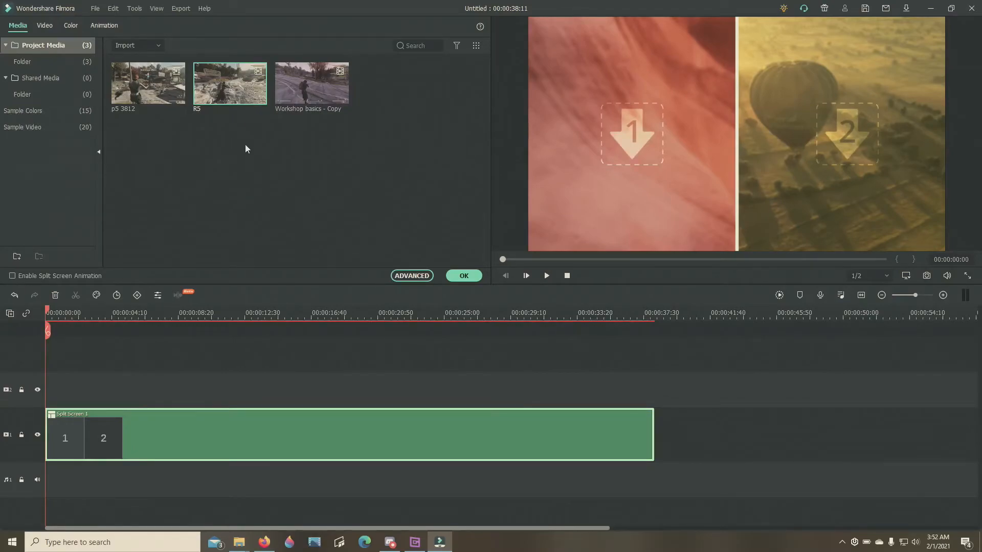
Step: Place R5 in section 2 and p5 3812 in section 1, apply the layout, and play back the split screen
drag(256, 95, 818, 162)
drag(169, 94, 578, 150)
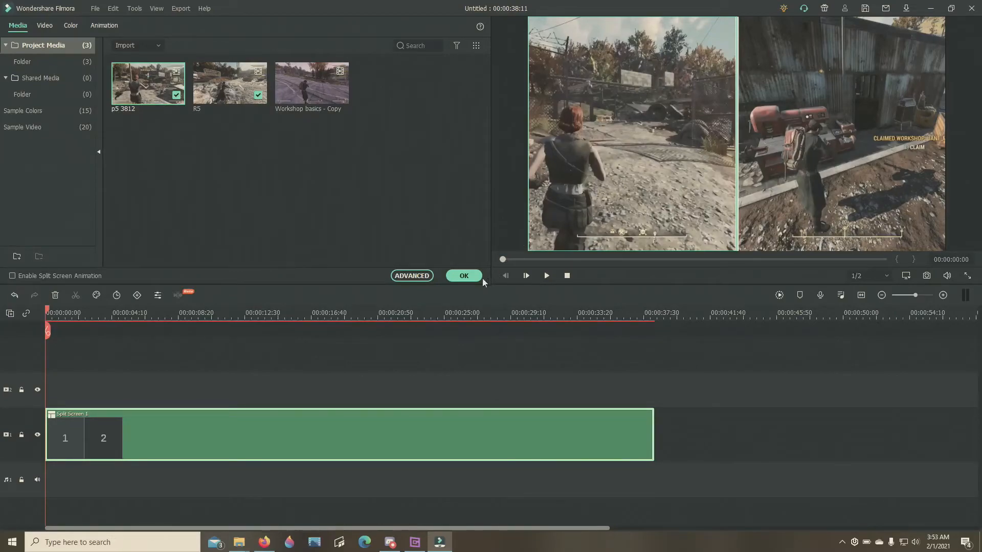
click(464, 276)
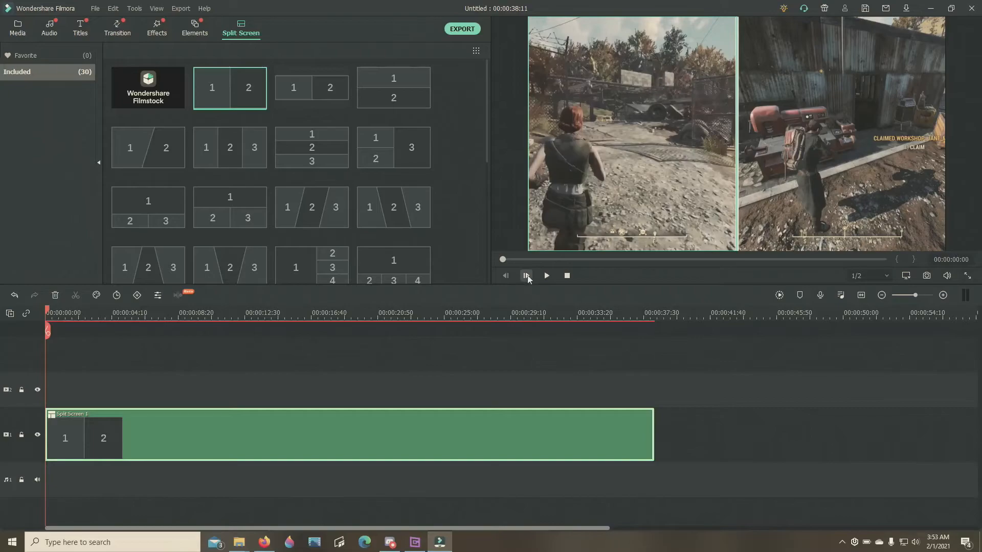
key(space)
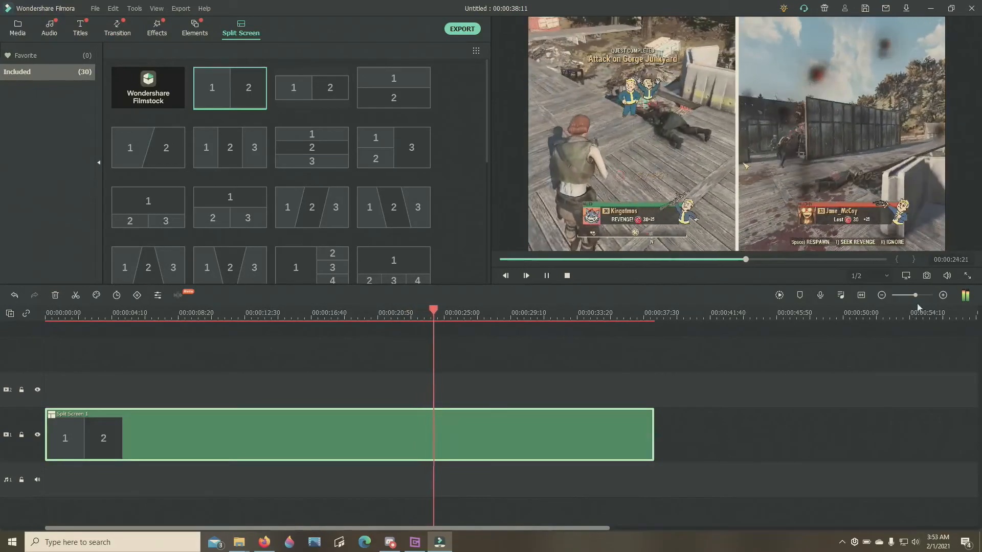
click(545, 281)
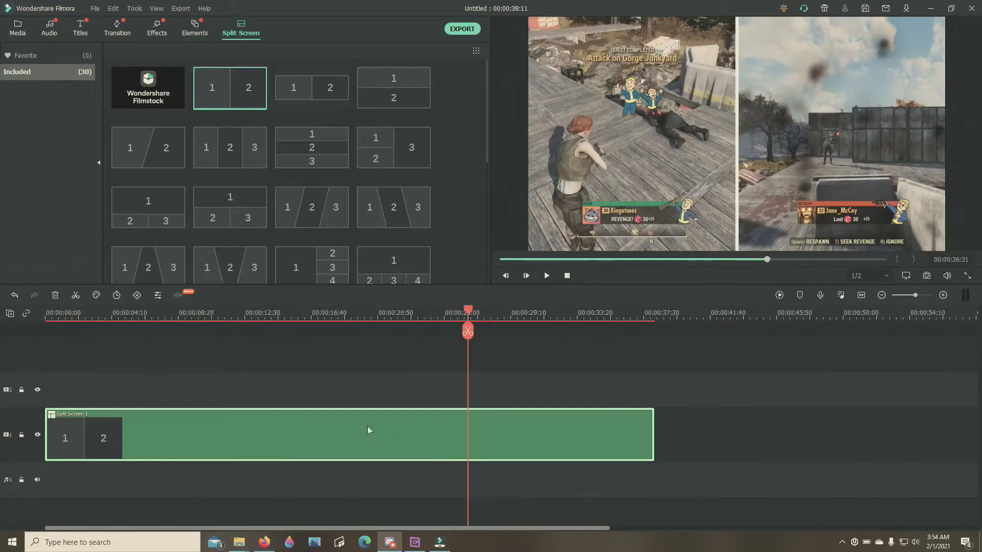
Step: Lower the p5 3812 clip's volume to -11 dB in the advanced split-screen editing and apply it
click(415, 429)
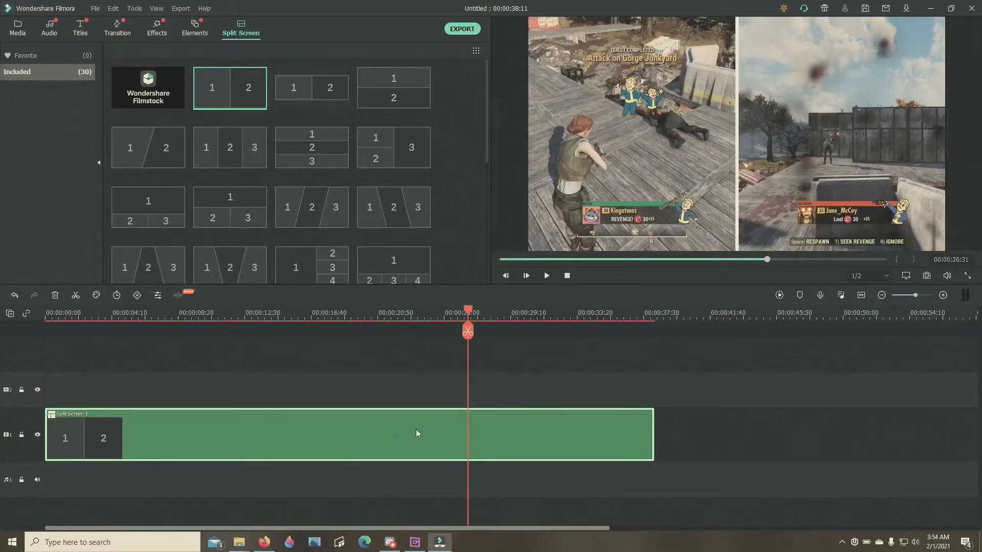
double_click(416, 428)
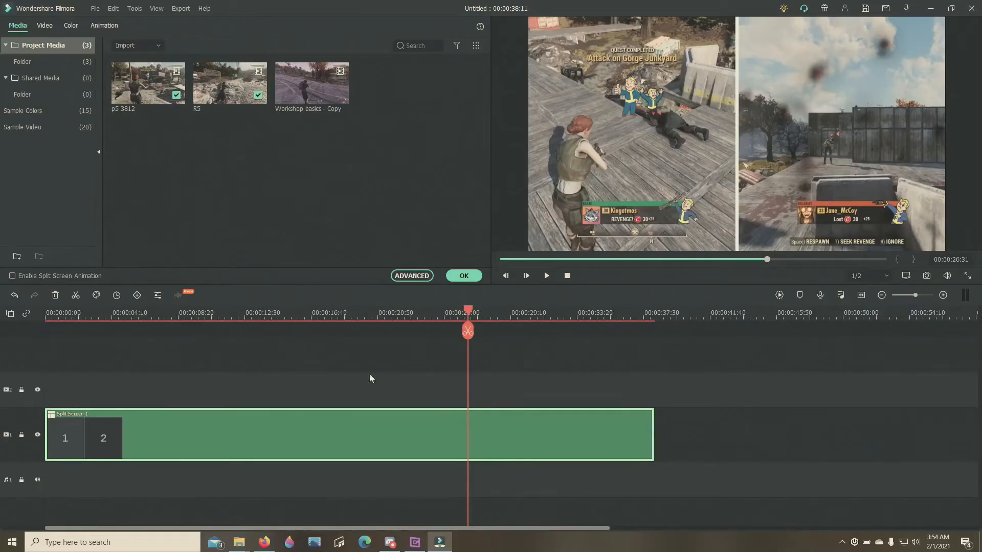
click(419, 276)
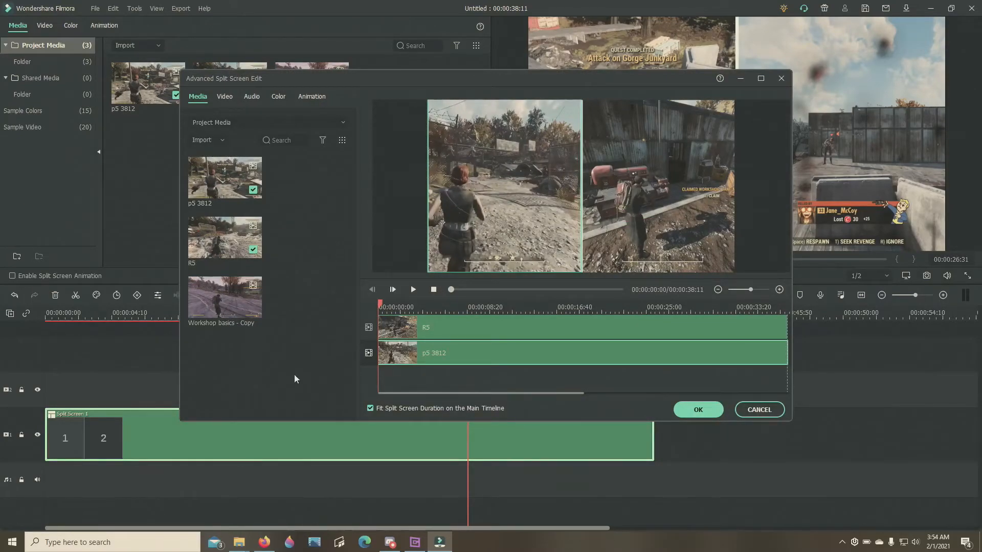
click(252, 97)
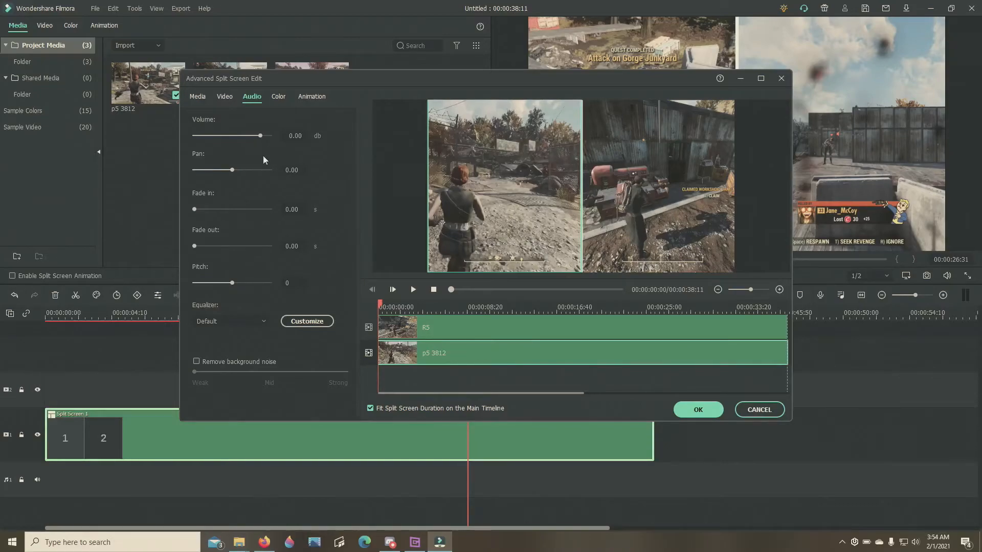
click(230, 135)
click(698, 410)
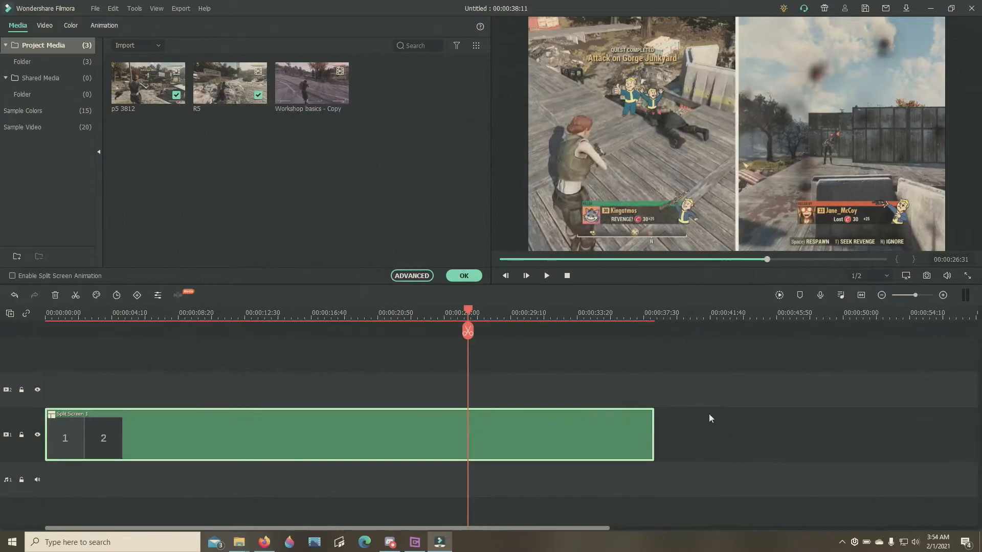
Step: Play back the split screen from about 11 seconds to check the audio, and return the playhead to about 10 seconds
click(222, 317)
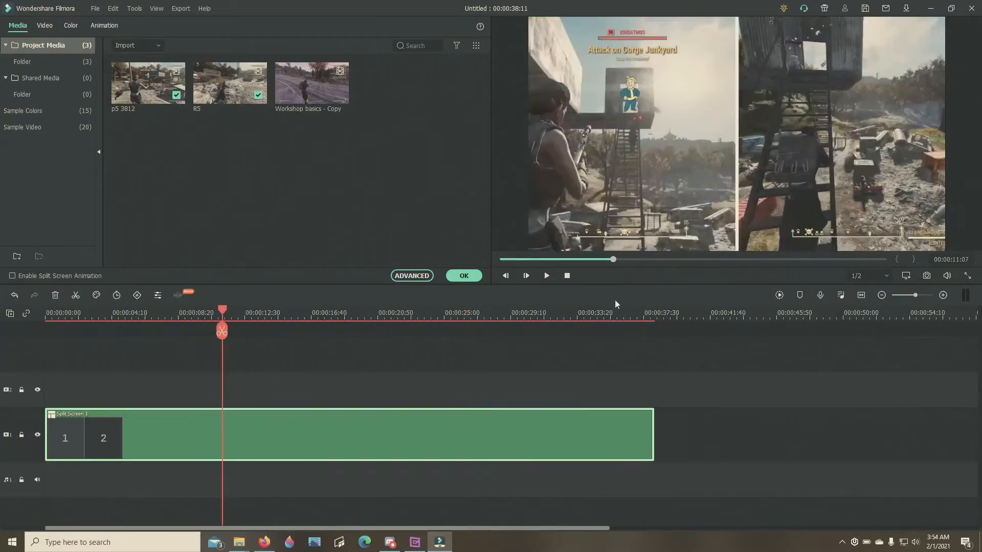
click(546, 275)
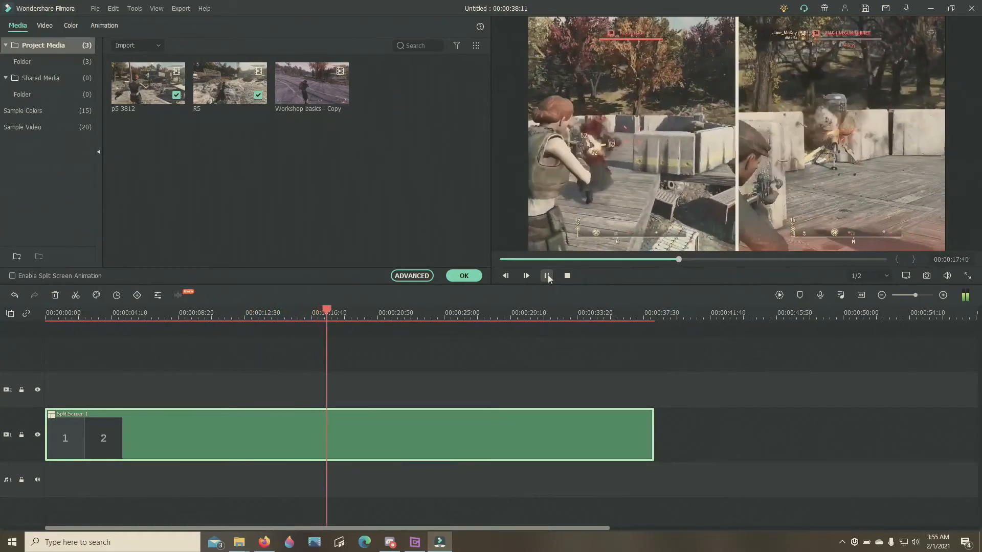
click(473, 277)
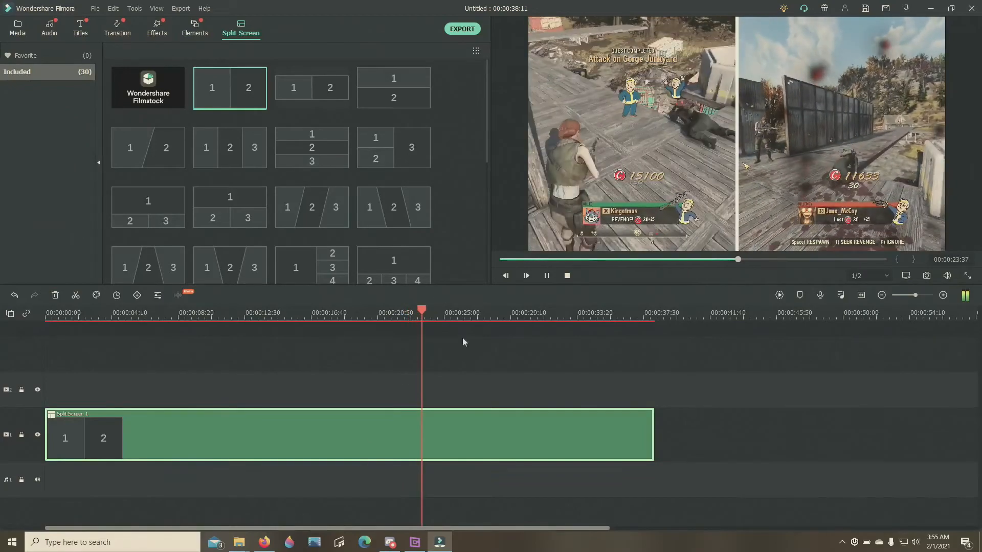
click(547, 276)
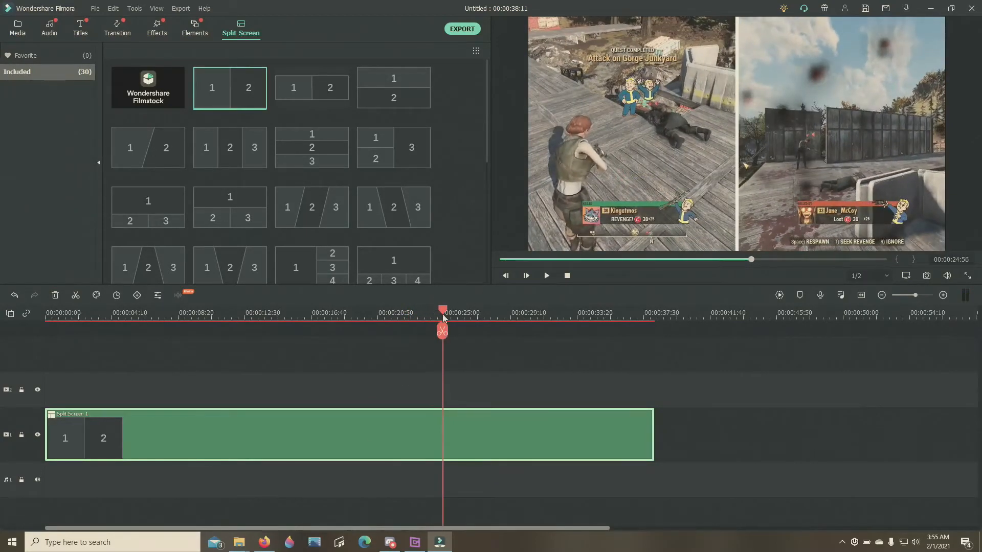
drag(440, 310, 209, 312)
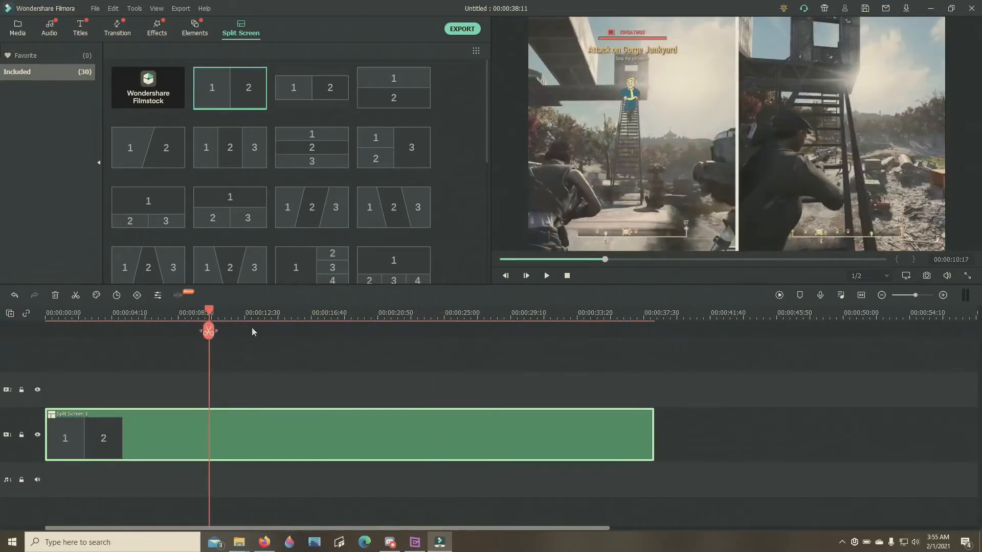
Step: Check the p5 3812 clip's audio settings in the advanced split-screen editing and close it
double_click(395, 433)
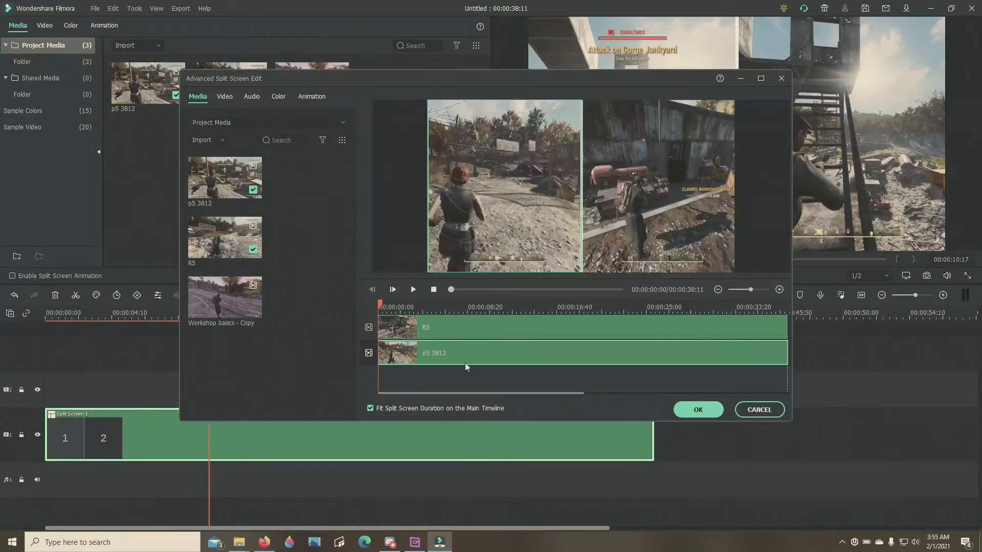
click(251, 97)
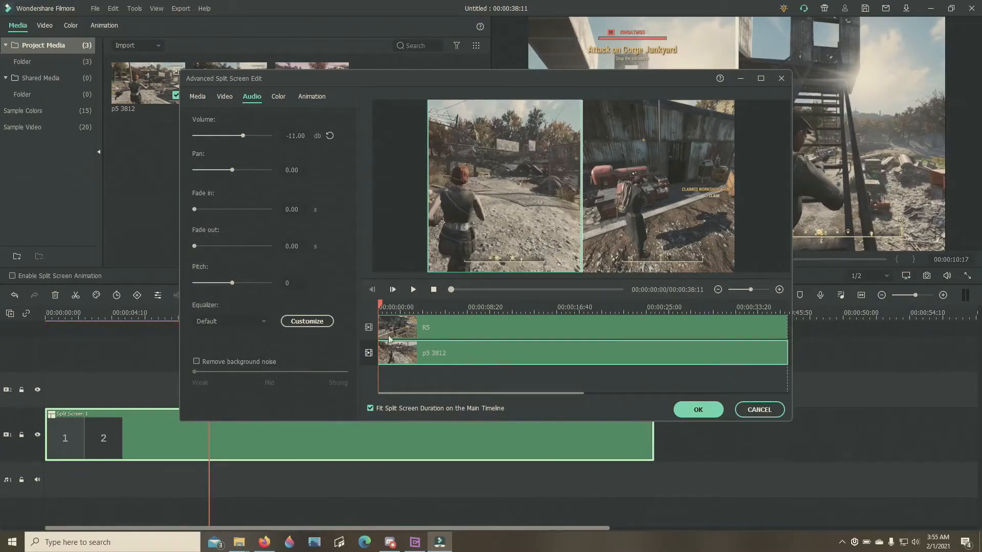
click(685, 409)
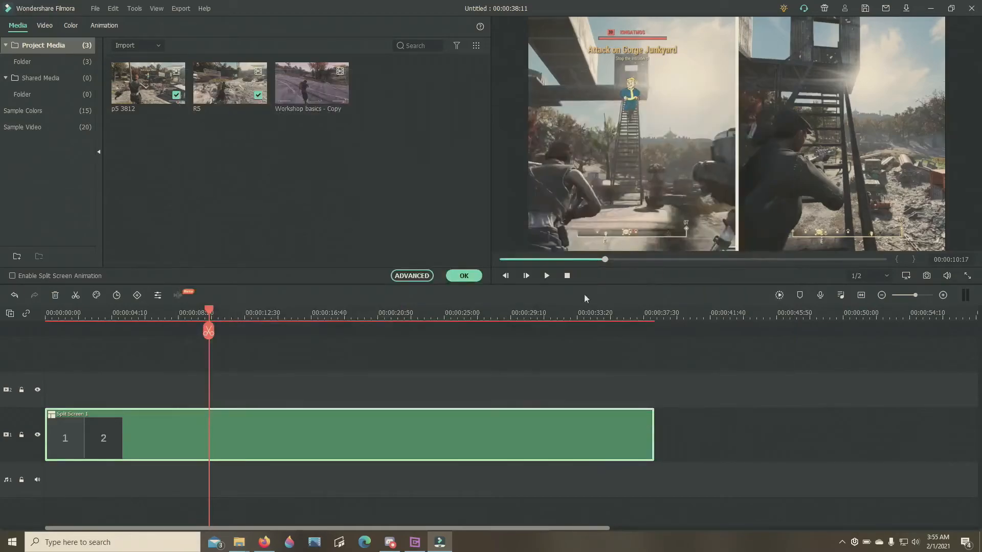
Step: Play back the split screen to its end and replay part of it to check the picture and sound
click(545, 279)
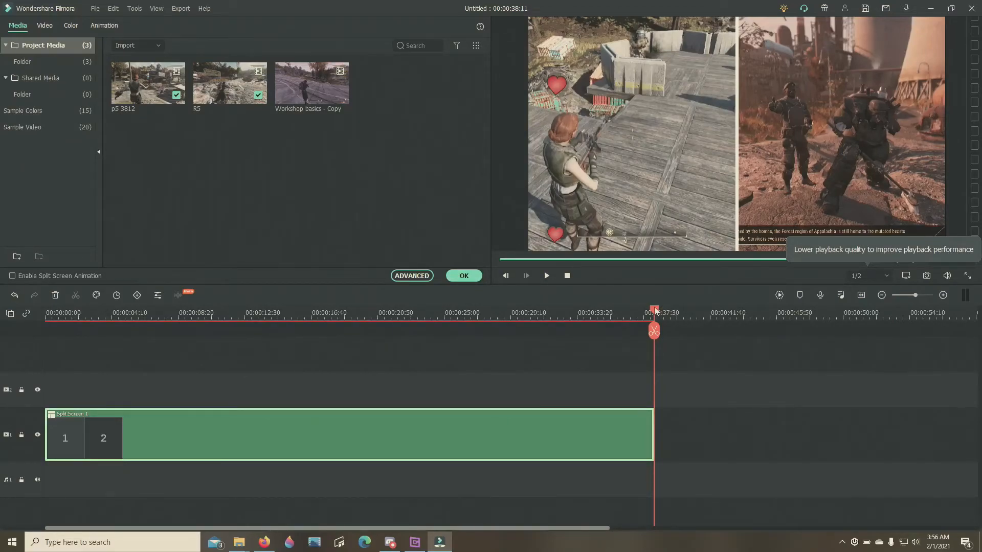
drag(656, 311, 500, 310)
click(548, 276)
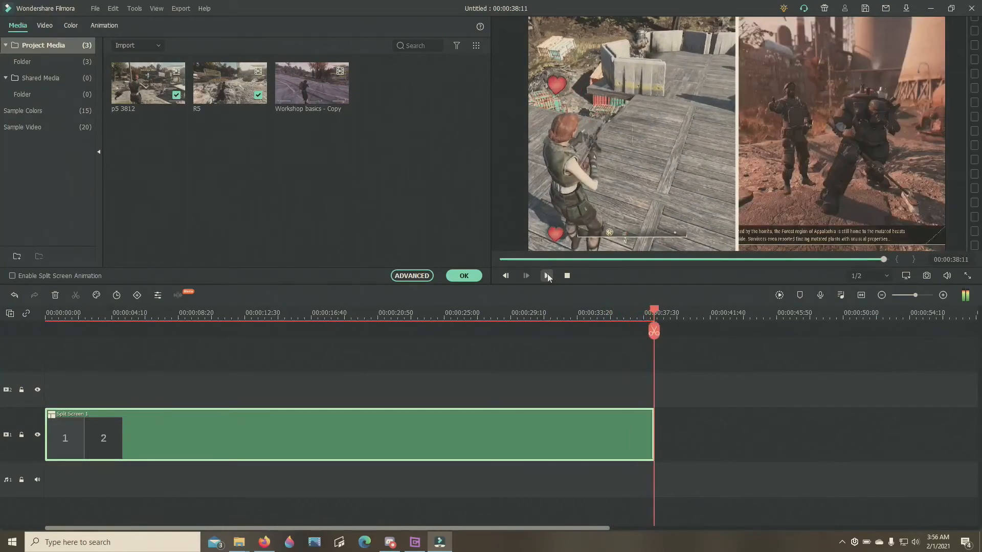
click(547, 275)
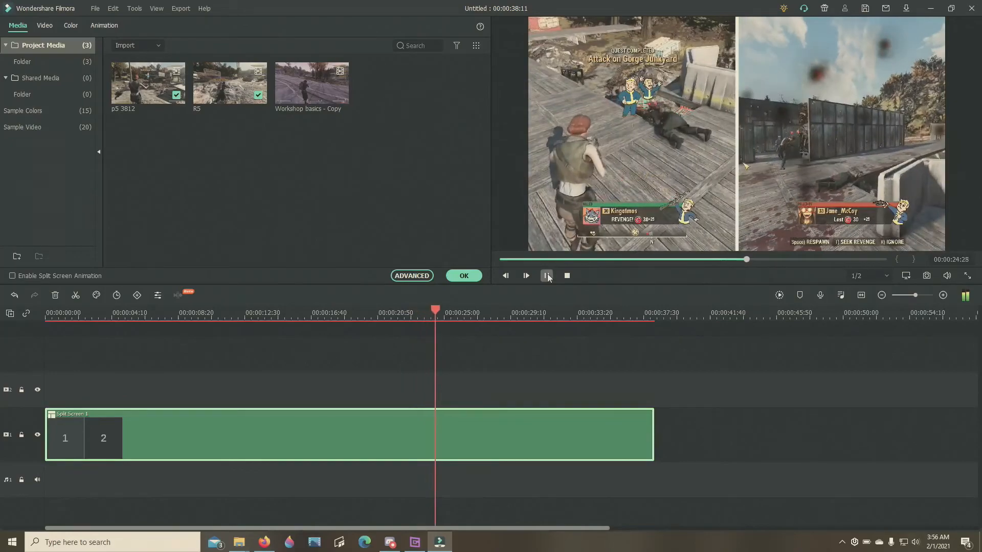
click(548, 277)
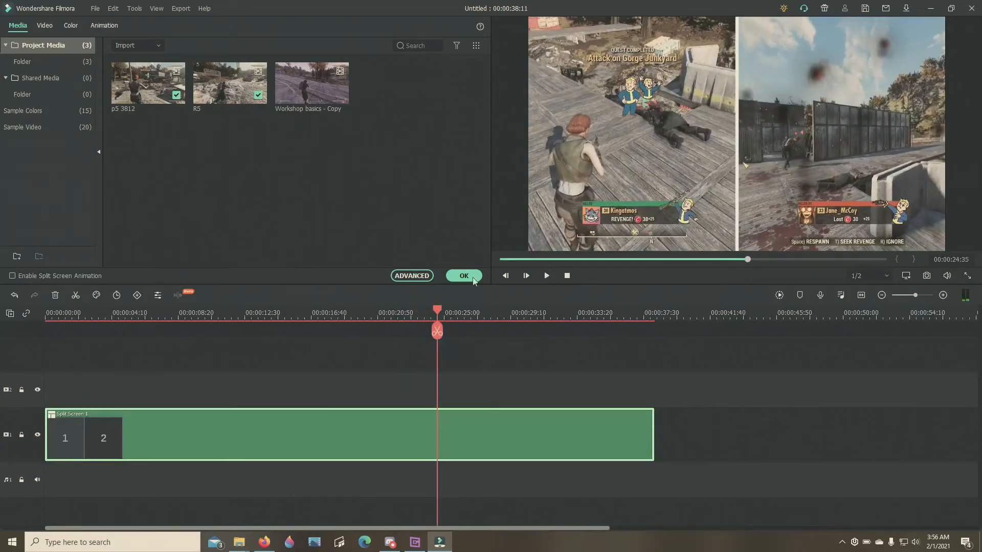
Step: Adjust the p5 3812 clip's volume slightly in the advanced split-screen editing and apply it
click(413, 276)
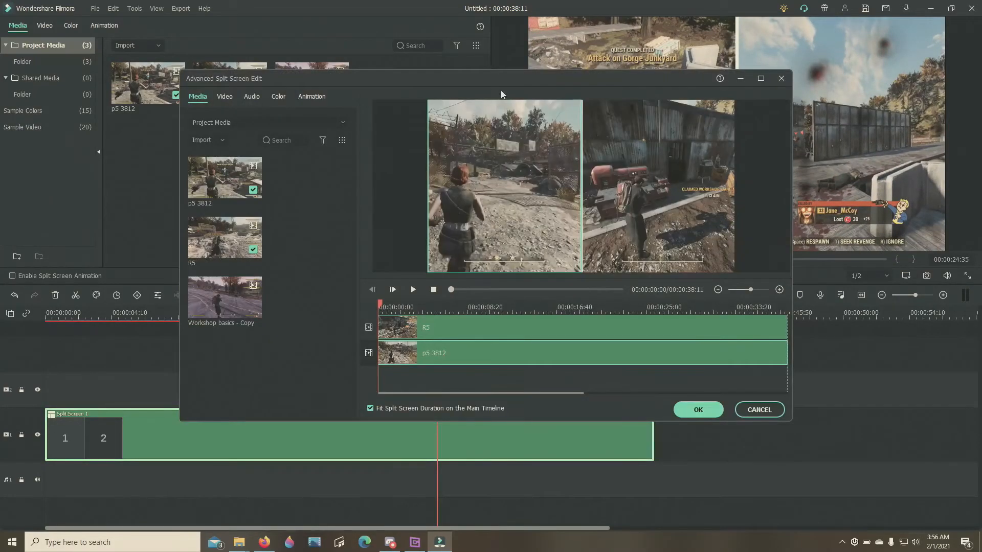
click(251, 96)
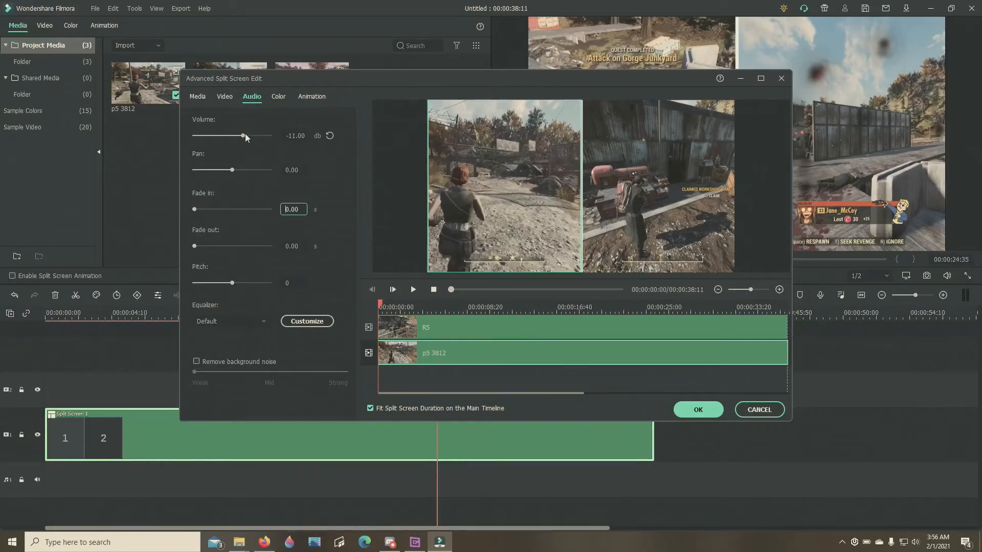
click(451, 355)
click(246, 136)
click(697, 410)
Step: Play back the split screen from about 8 seconds to about 27 seconds to check the audio balance
drag(439, 312, 179, 313)
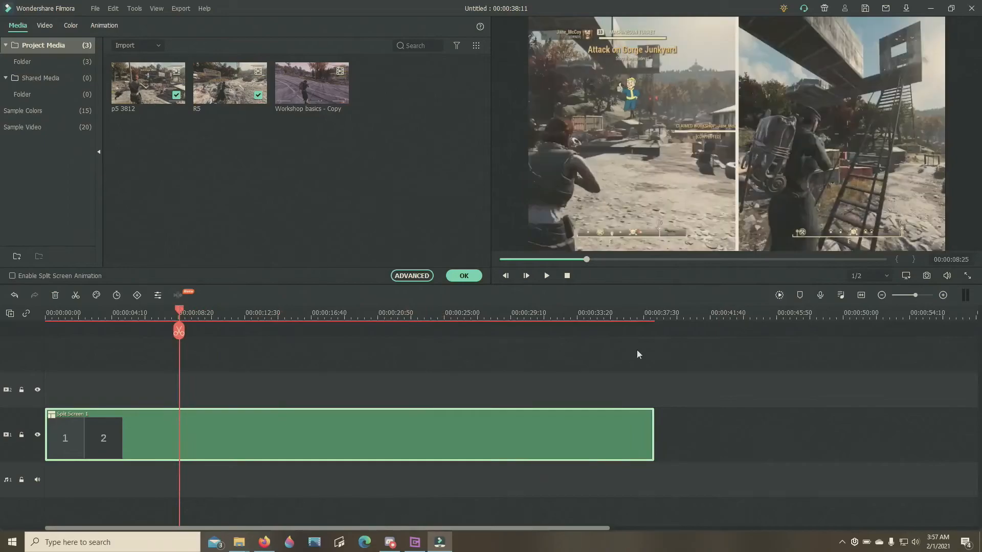
click(547, 276)
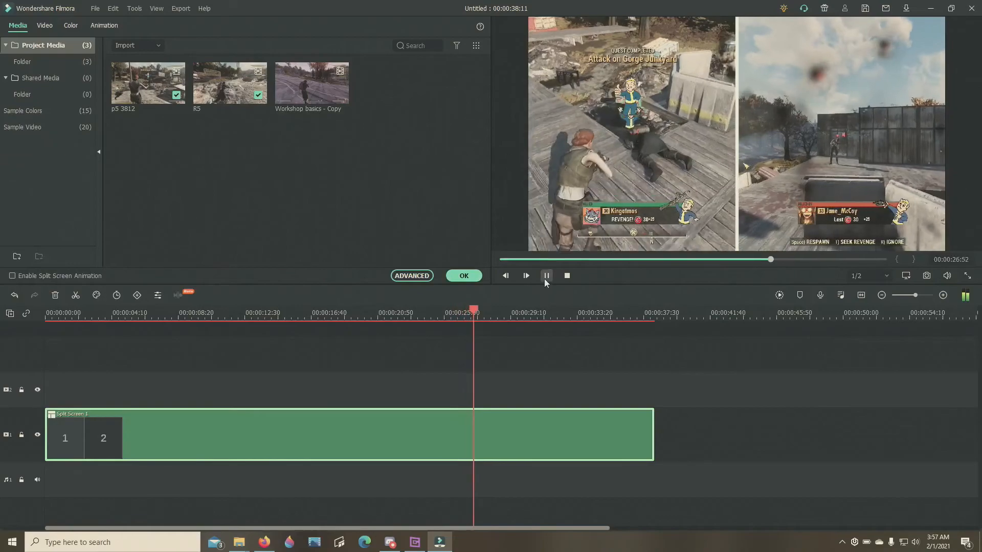
key(space)
Step: Check the R5 clip's audio settings in the advanced split-screen editing and close it
click(425, 275)
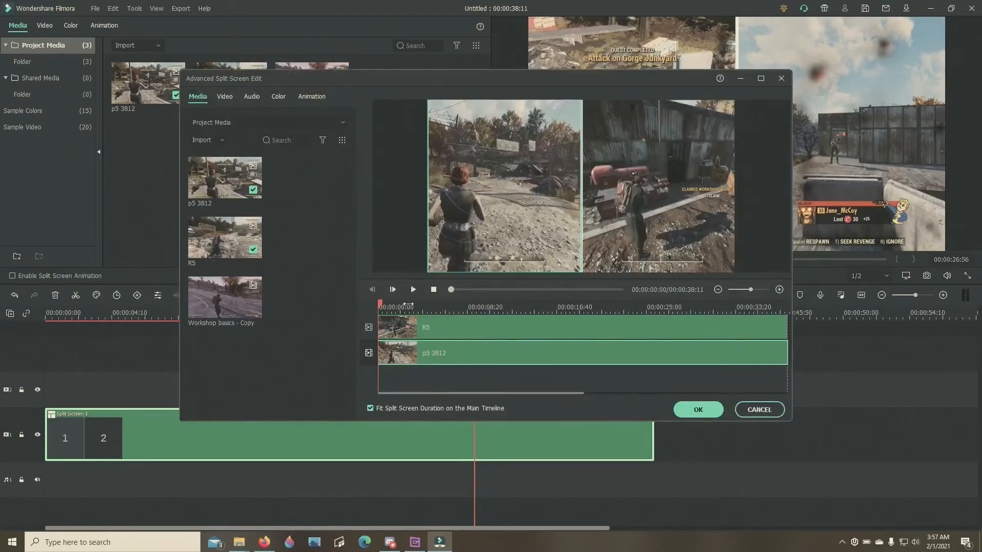
click(464, 322)
click(252, 96)
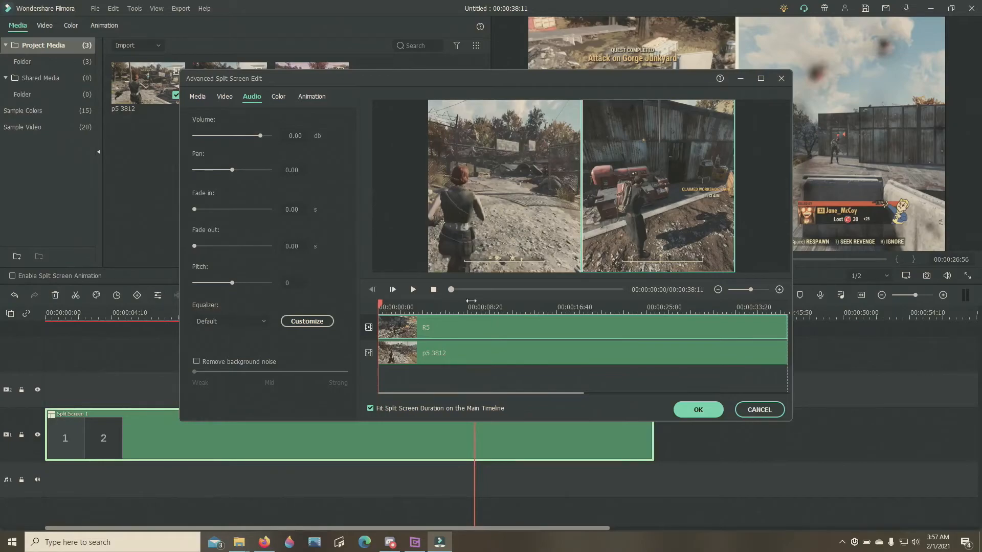
click(686, 415)
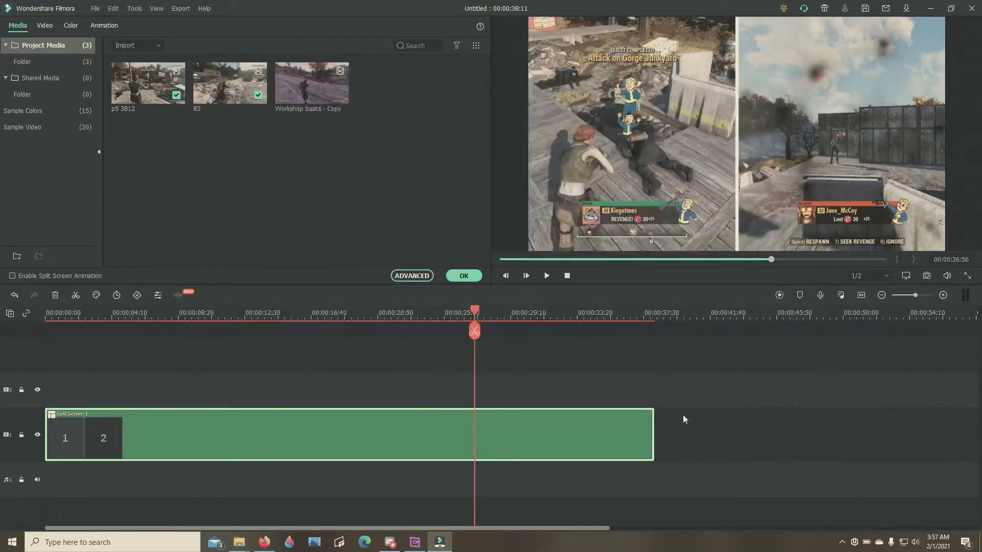
Step: Accept the split screen, export it as an MP4 named split 5, and show the exported file in its folder
click(464, 276)
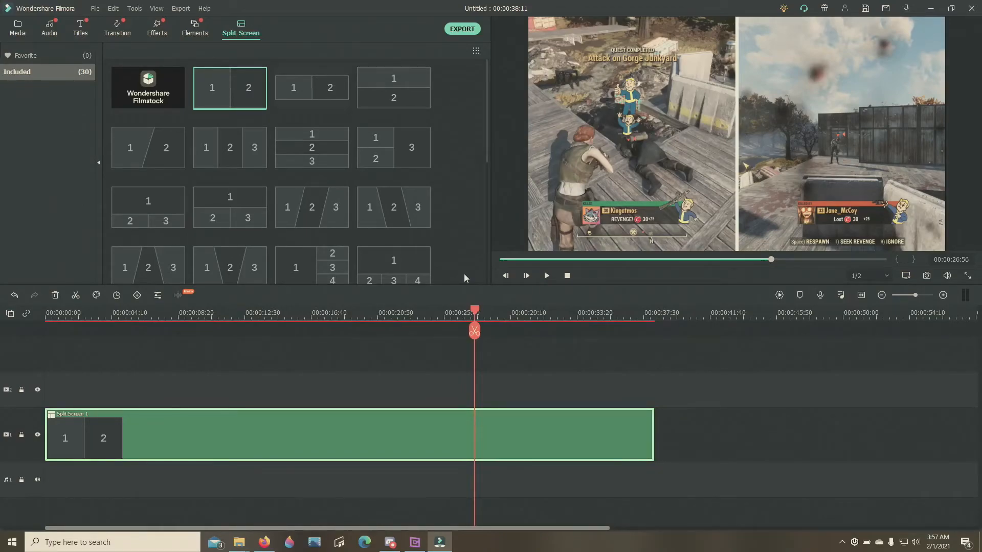
click(461, 28)
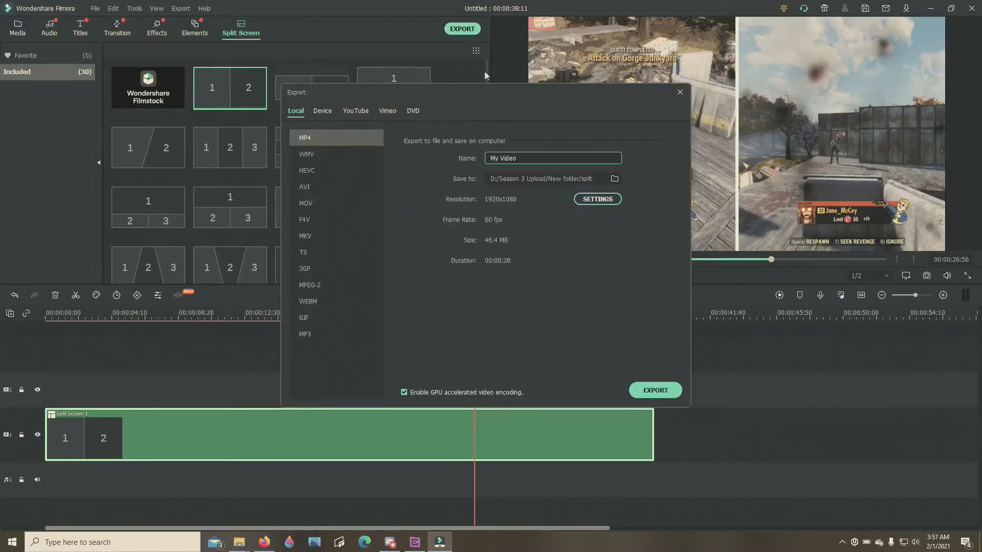
drag(538, 155, 413, 170)
text(split 5)
click(656, 391)
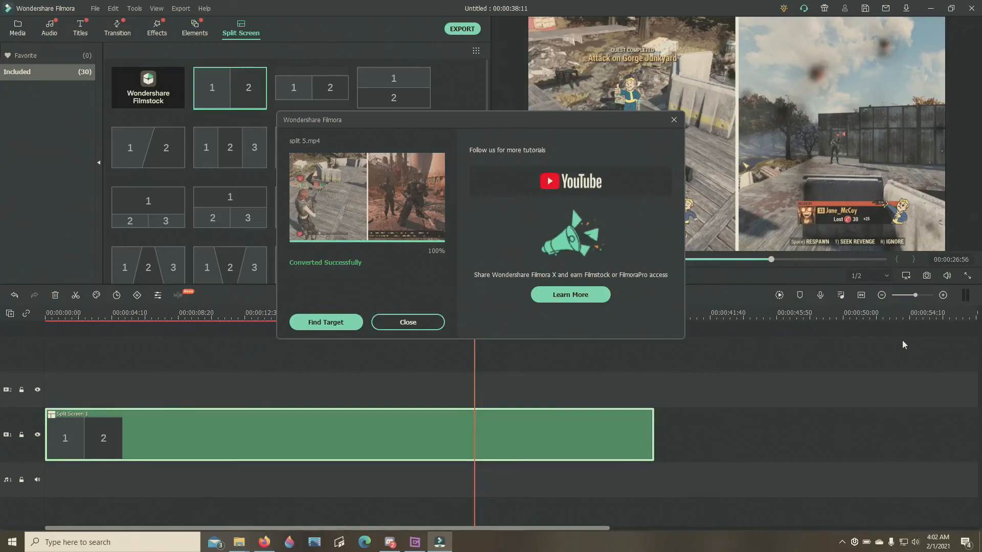
click(332, 323)
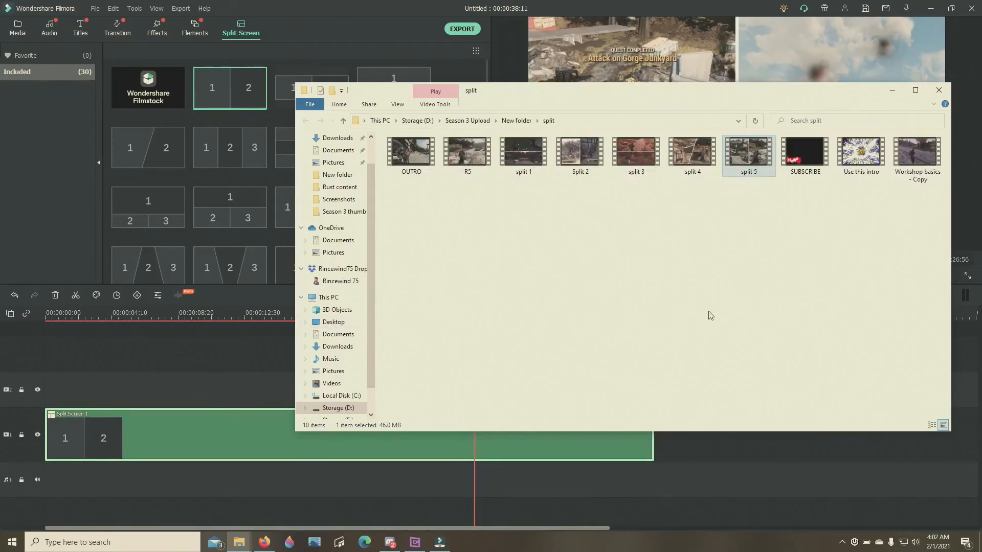
click(758, 261)
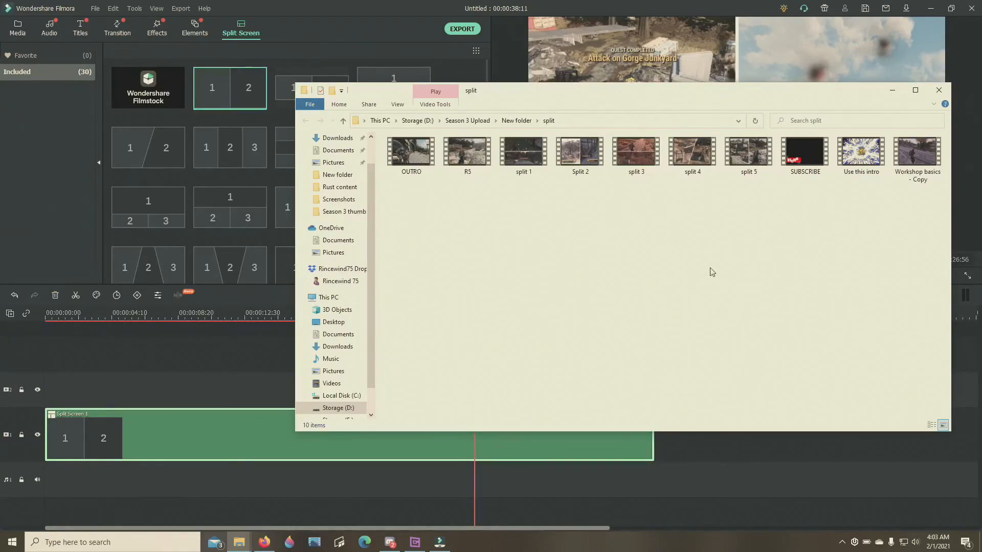
Step: Move the Intro v3 video from New folder into its split subfolder
click(344, 121)
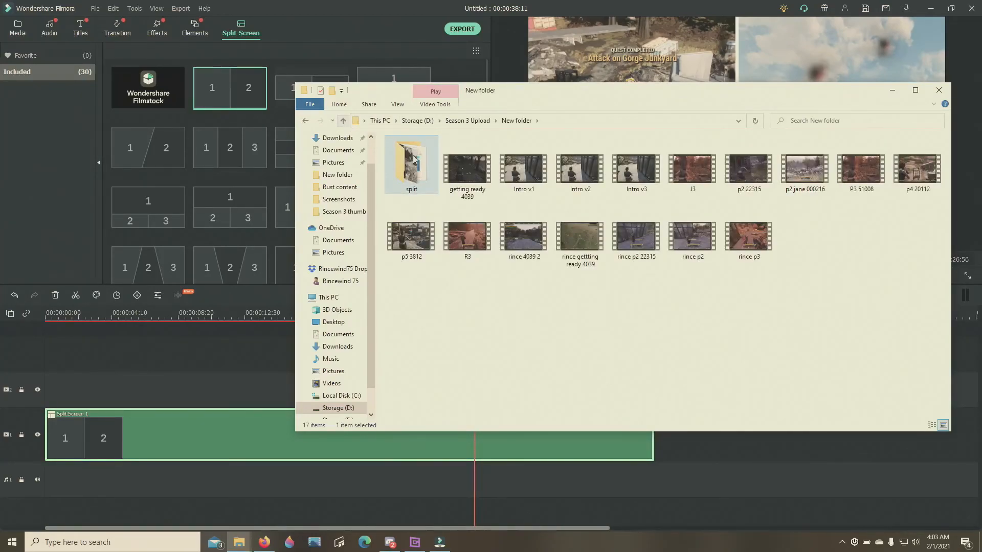
click(633, 173)
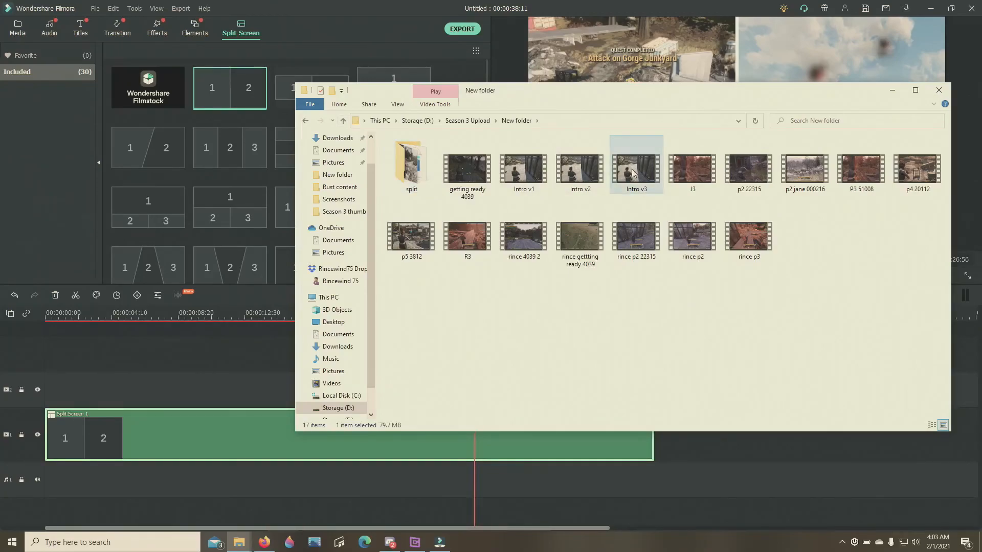
right_click(633, 173)
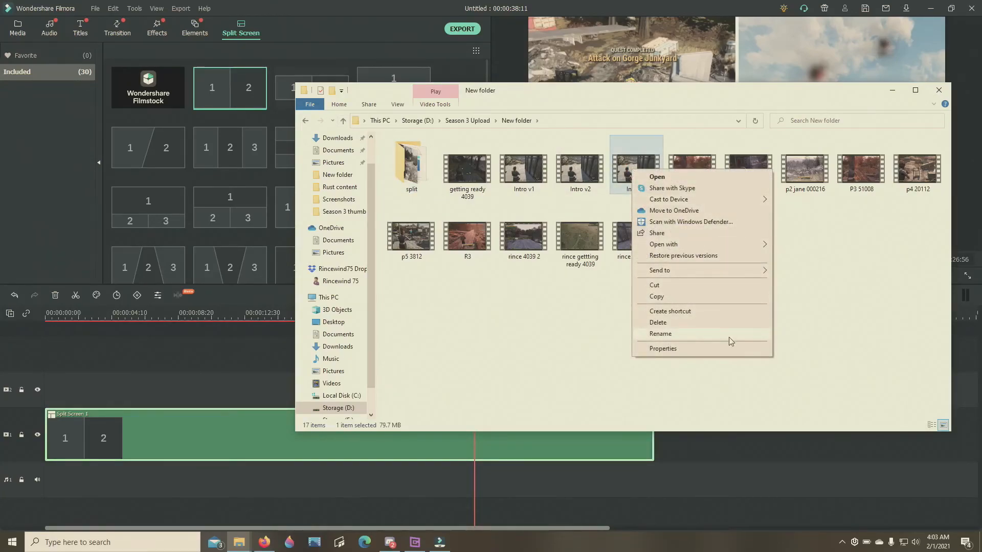
click(710, 289)
click(402, 164)
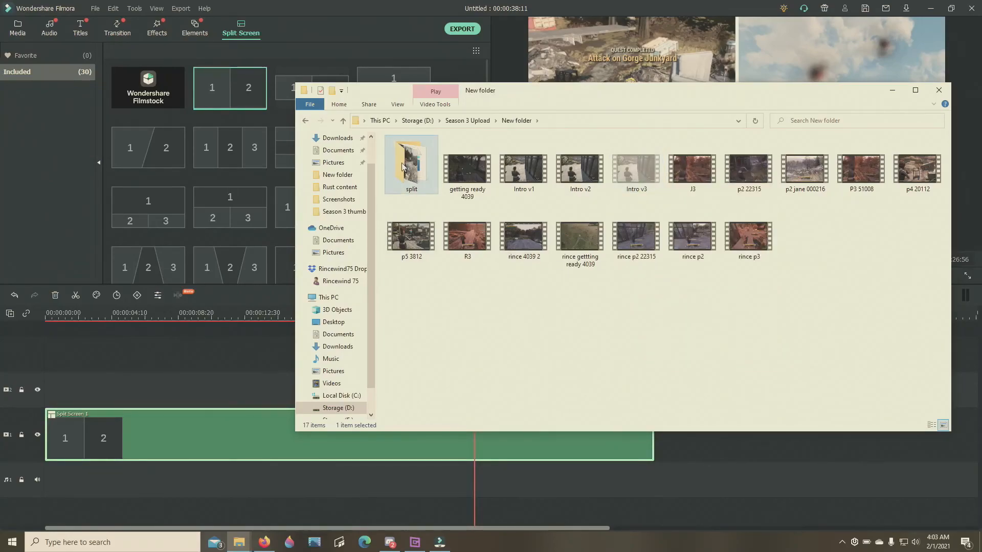
double_click(402, 163)
right_click(606, 307)
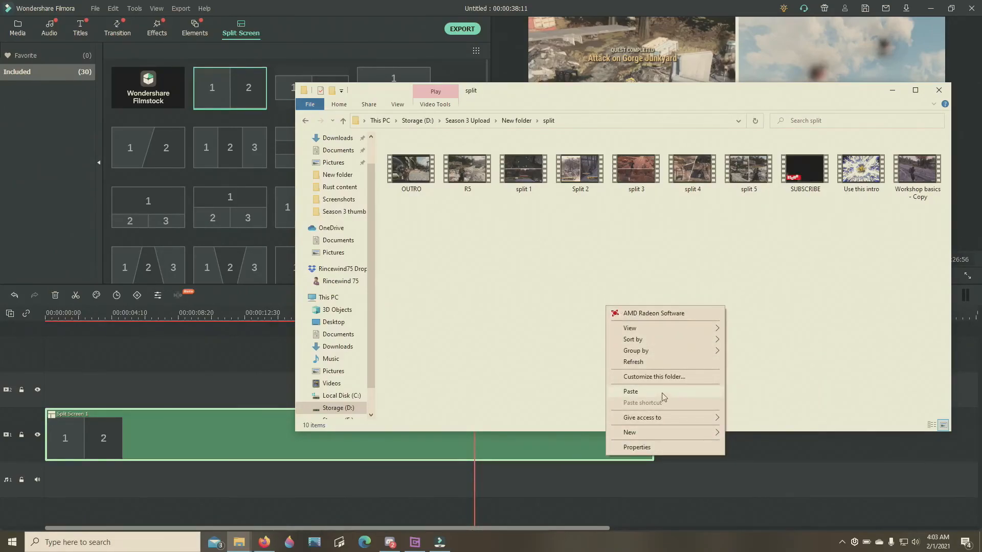
click(662, 393)
click(462, 305)
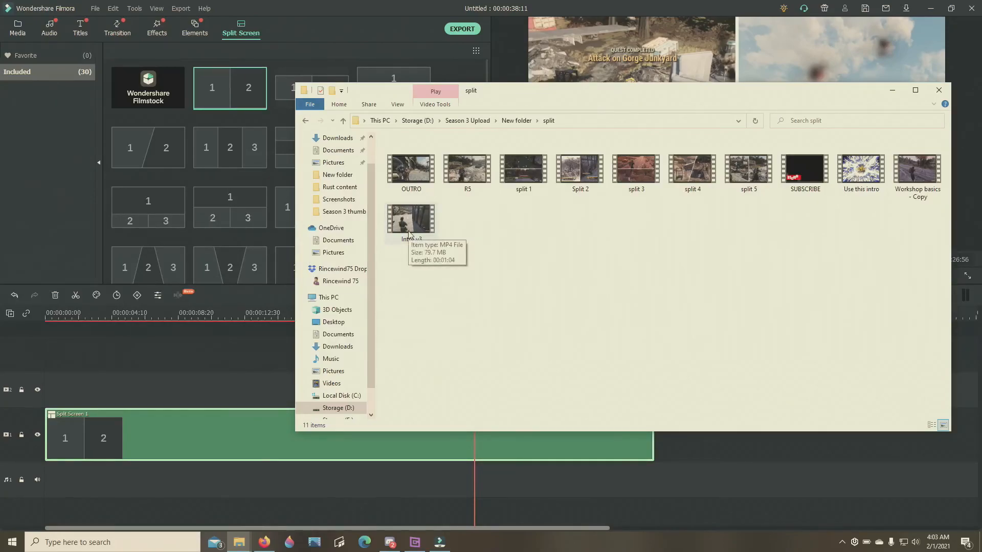